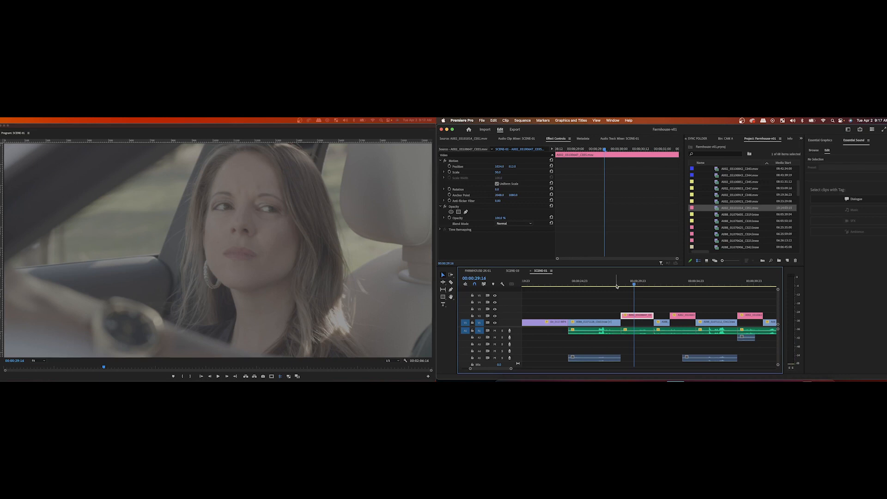
# Step: Scrub through the woman's close-up in the car around 00:00:29 in the SCENE-01 sequence
pyautogui.moveTo(616, 285); pyautogui.dragTo(631, 286)
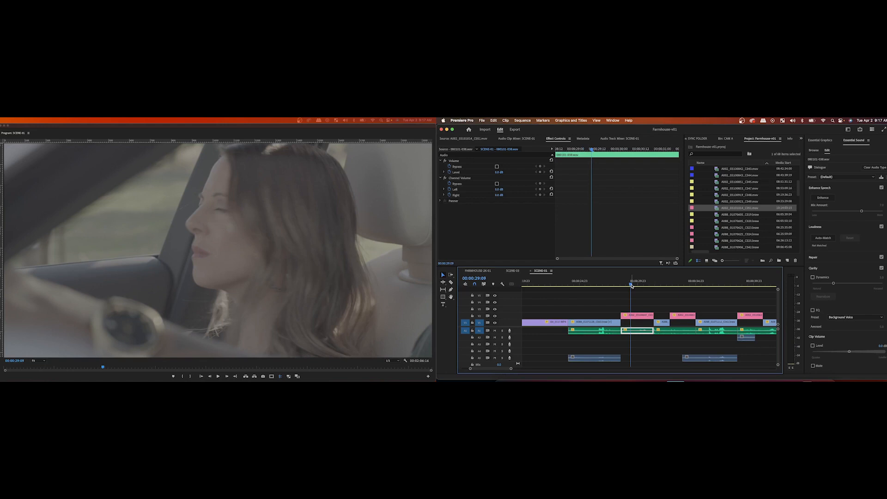
pyautogui.moveTo(632, 285); pyautogui.dragTo(635, 285)
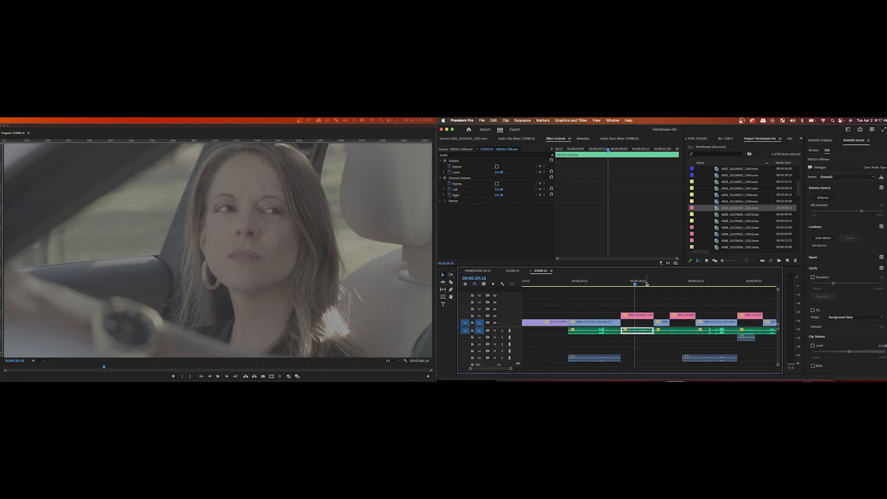
pyautogui.click(618, 283)
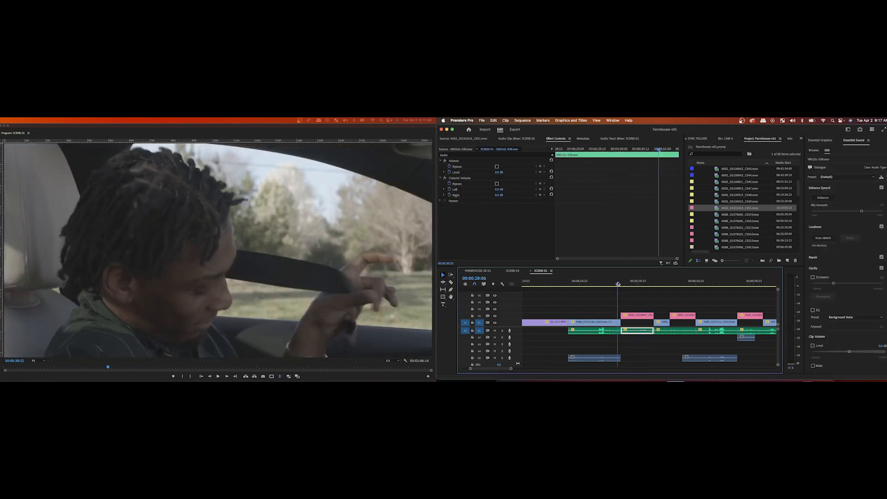
# Step: Play the SCENE-01 sequence from the driver's shot at about 00:00:25:01 through to its end
pyautogui.click(581, 285)
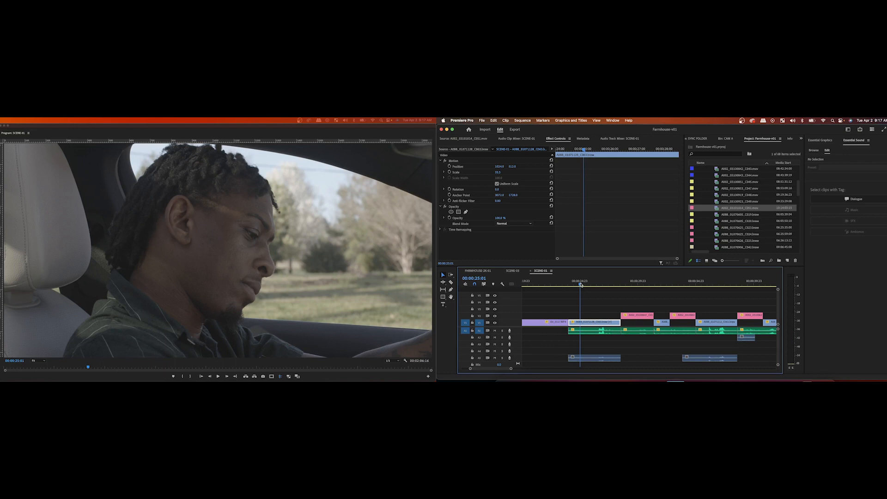
pyautogui.press('space')
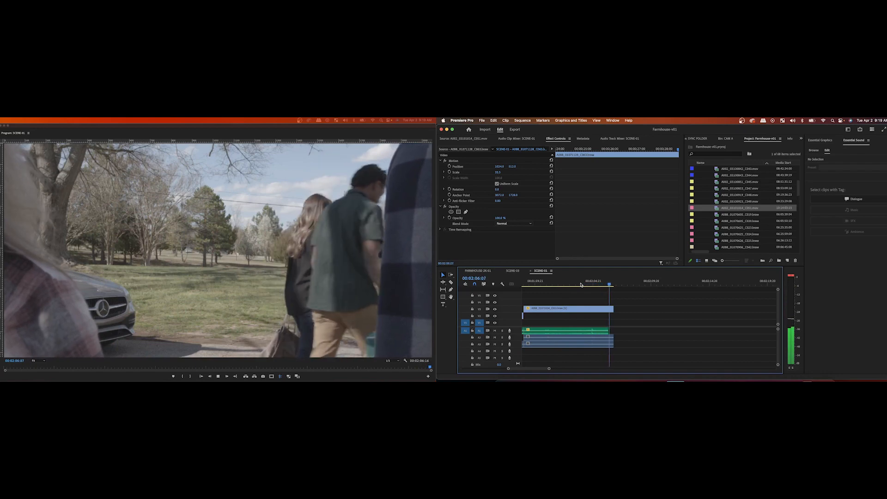
pyautogui.press('space')
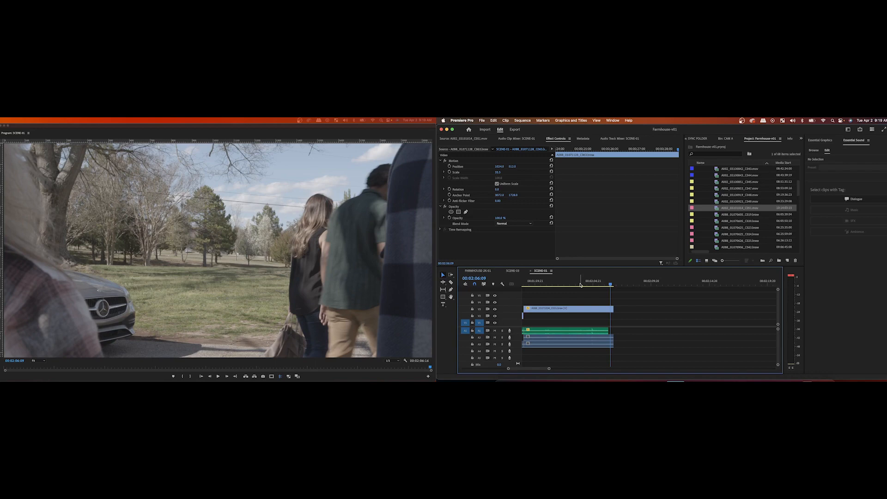
# Step: Scrub back through the final wide shot of the couple by the car to its opening frames at about 00:01:59:06
pyautogui.moveTo(581, 285); pyautogui.dragTo(557, 285)
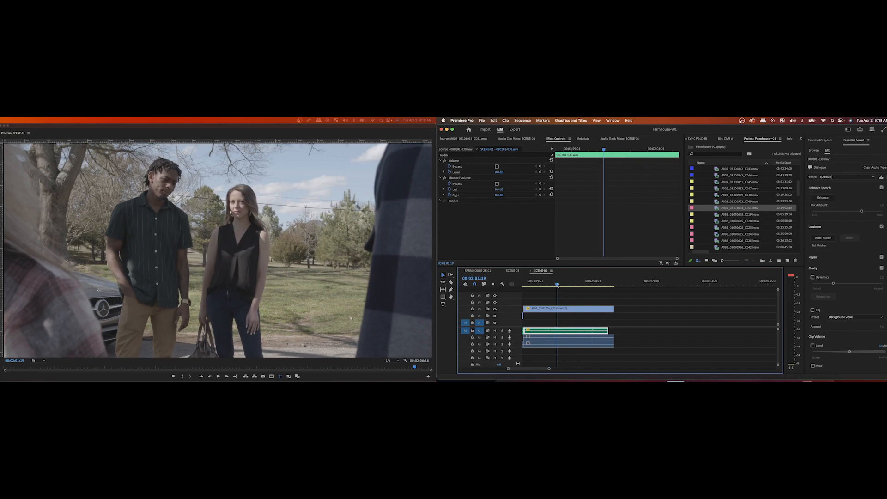
pyautogui.scroll(5, 557, 285)
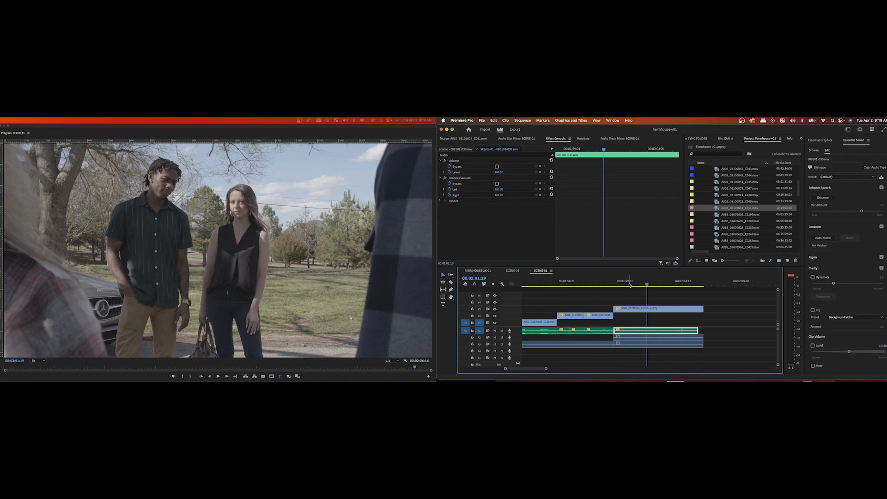
pyautogui.click(625, 285)
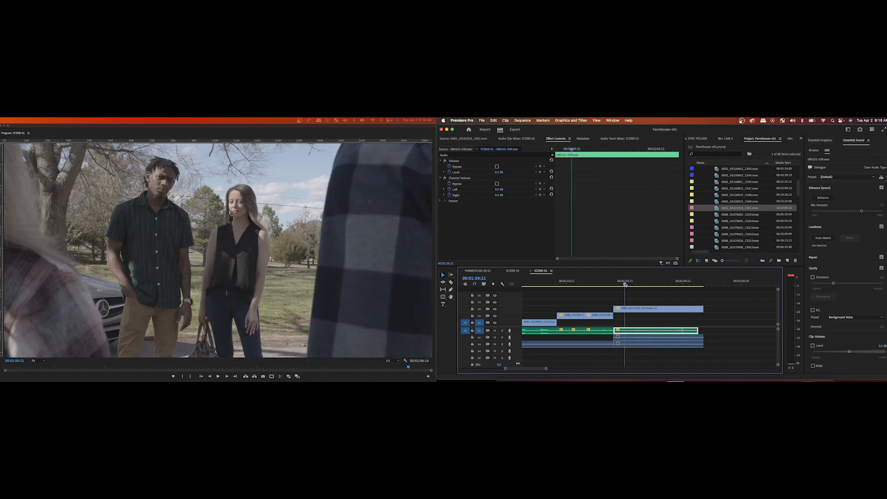
pyautogui.moveTo(625, 284)
pyautogui.mouseDown()
pyautogui.moveTo(602, 292)
pyautogui.moveTo(632, 291)
pyautogui.moveTo(575, 297)
pyautogui.moveTo(618, 295)
pyautogui.mouseUp()
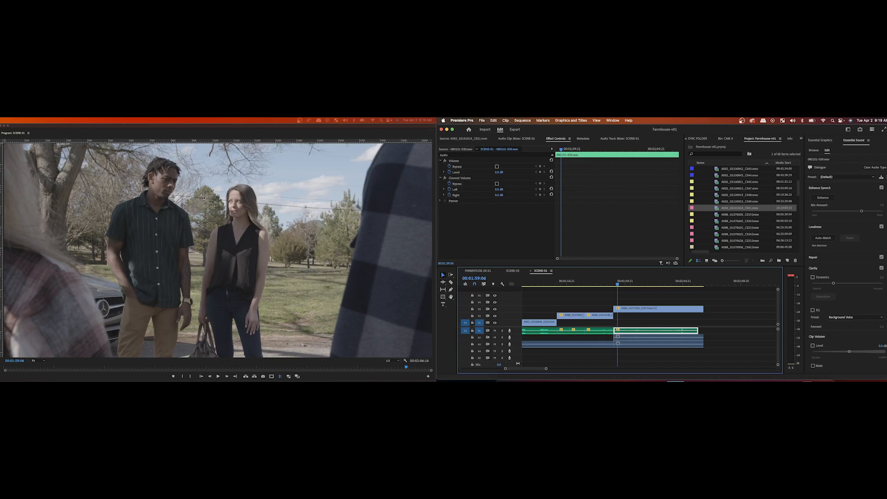
# Step: Examine the cuts between the man in the hat, the couple's two-shot and the closing wide shot
pyautogui.moveTo(606, 283); pyautogui.dragTo(587, 285)
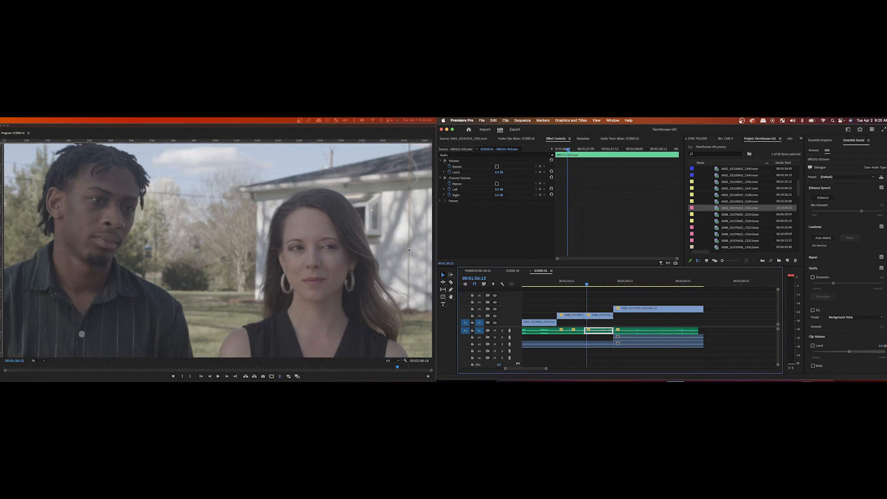
pyautogui.click(581, 285)
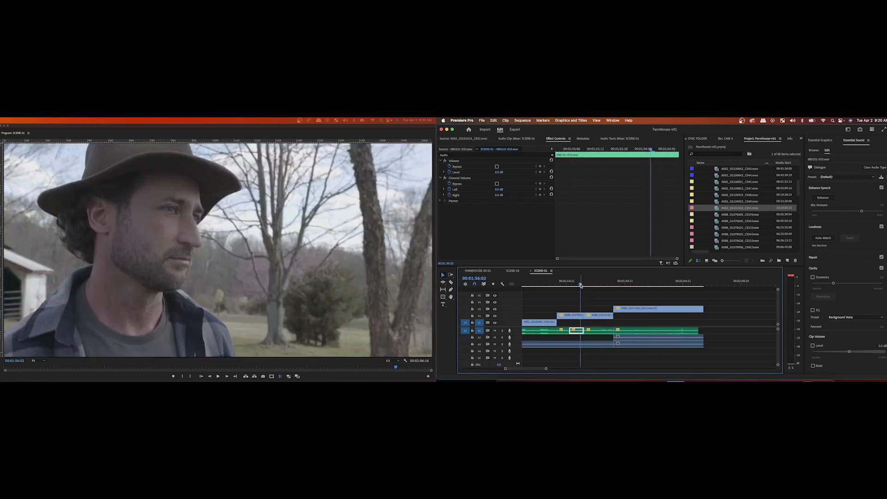
pyautogui.moveTo(581, 285); pyautogui.dragTo(571, 285)
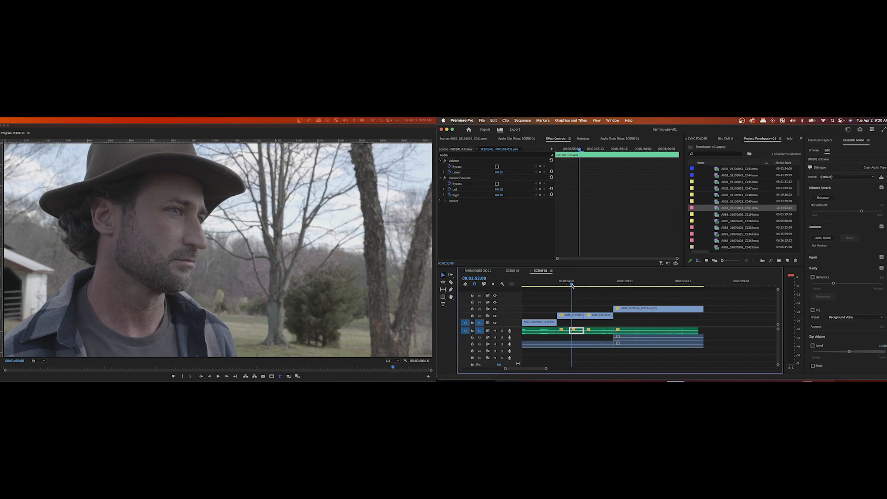
pyautogui.moveTo(572, 285); pyautogui.dragTo(587, 284)
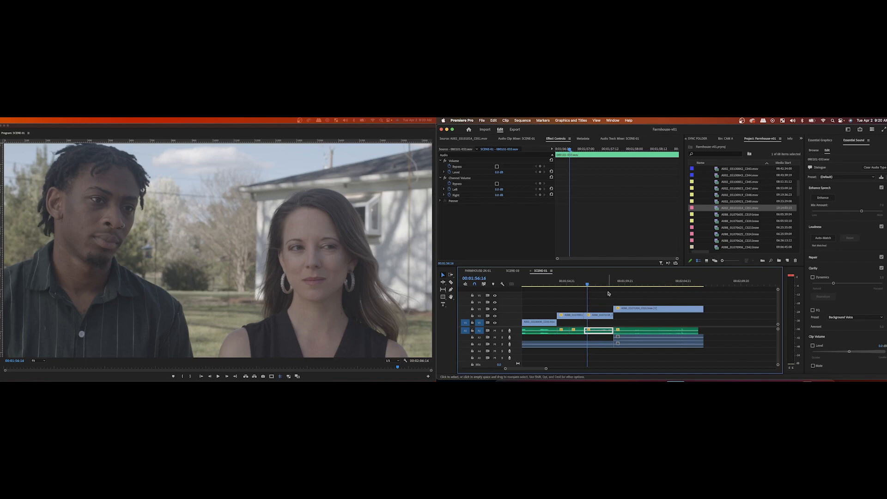
pyautogui.moveTo(587, 284); pyautogui.dragTo(613, 287)
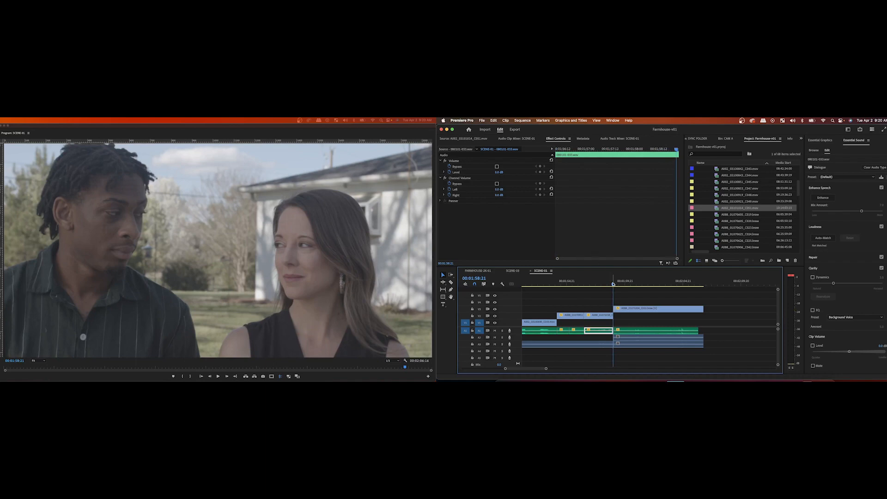
pyautogui.moveTo(613, 284); pyautogui.dragTo(614, 285)
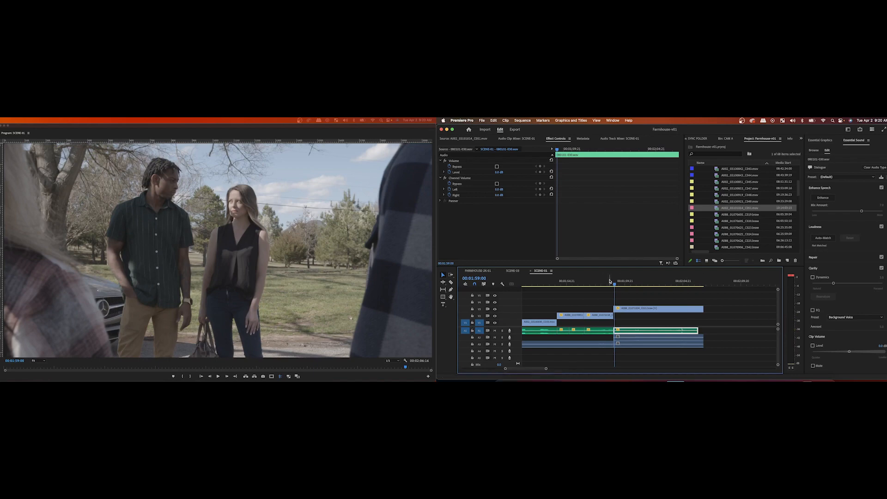
# Step: Play the cut from the couple's two-shot into the closing wide shot to check the continuity
pyautogui.moveTo(613, 282); pyautogui.dragTo(593, 285)
pyautogui.press('space')
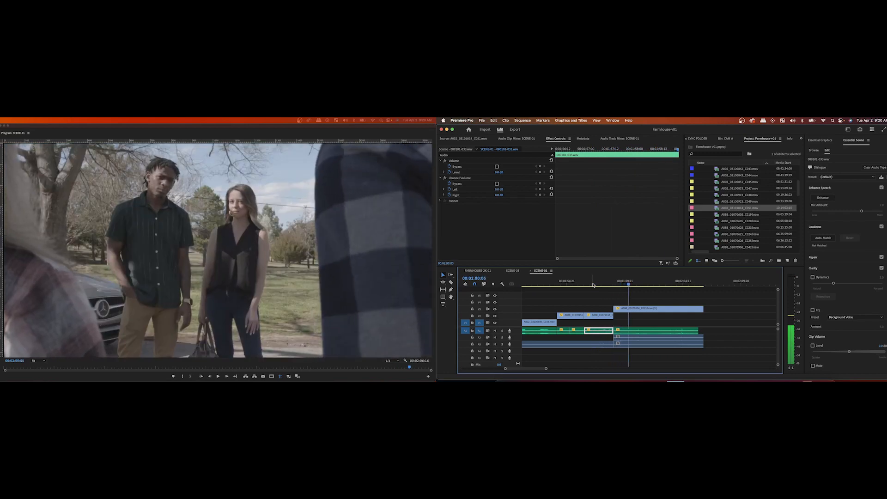
pyautogui.press('space')
pyautogui.click(583, 284)
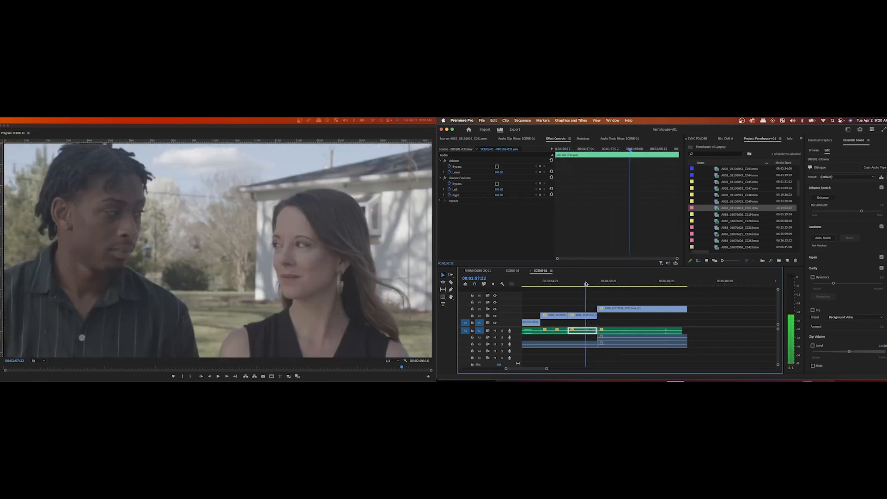
pyautogui.press('space')
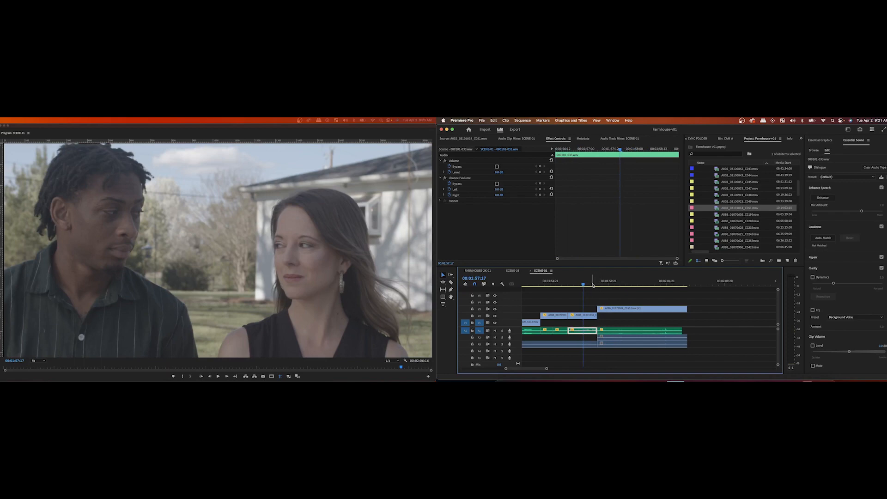
# Step: Review the scene backwards from the closing wide shot to the blonde woman in the cowboy hat at about 00:01:50:21
pyautogui.click(608, 285)
pyautogui.moveTo(608, 286)
pyautogui.mouseDown()
pyautogui.moveTo(595, 285)
pyautogui.moveTo(608, 286)
pyautogui.mouseUp()
pyautogui.hscroll(-3, 608, 285)
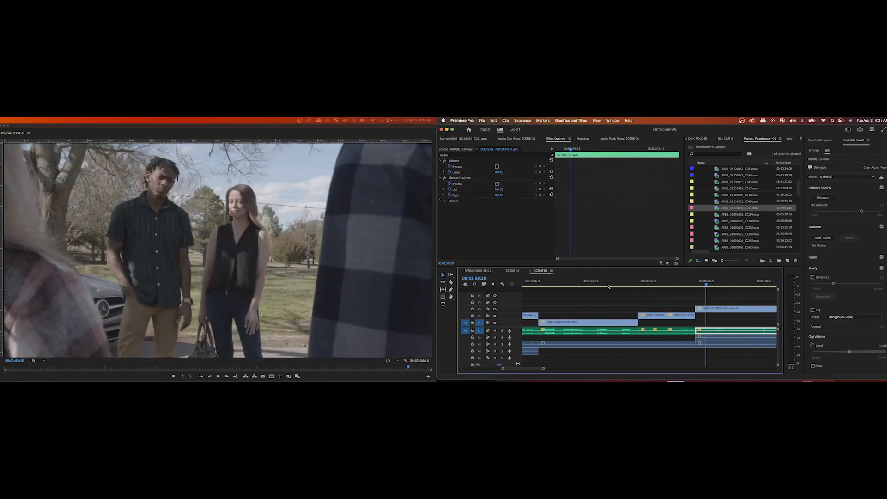
pyautogui.moveTo(670, 289); pyautogui.dragTo(644, 290)
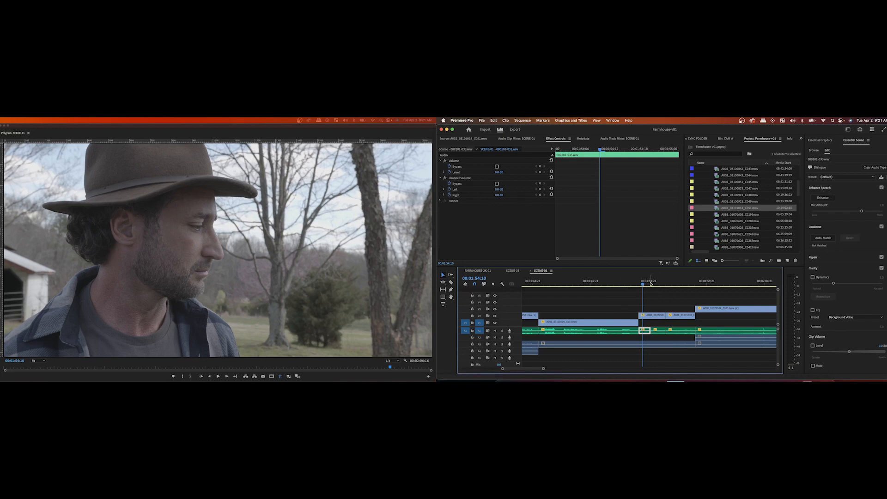
pyautogui.click(673, 284)
pyautogui.moveTo(673, 284); pyautogui.dragTo(601, 288)
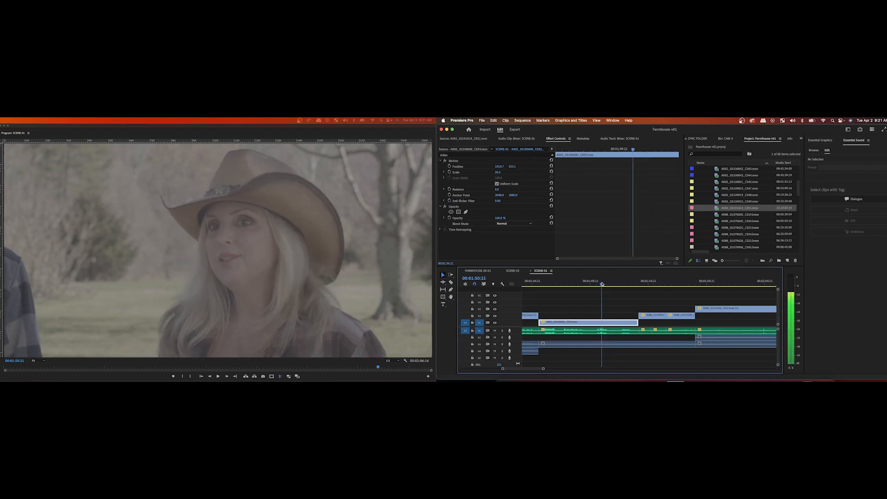
# Step: Open the CAM A bin and preview several of its living-room and barn clips in the source monitor
pyautogui.click(725, 139)
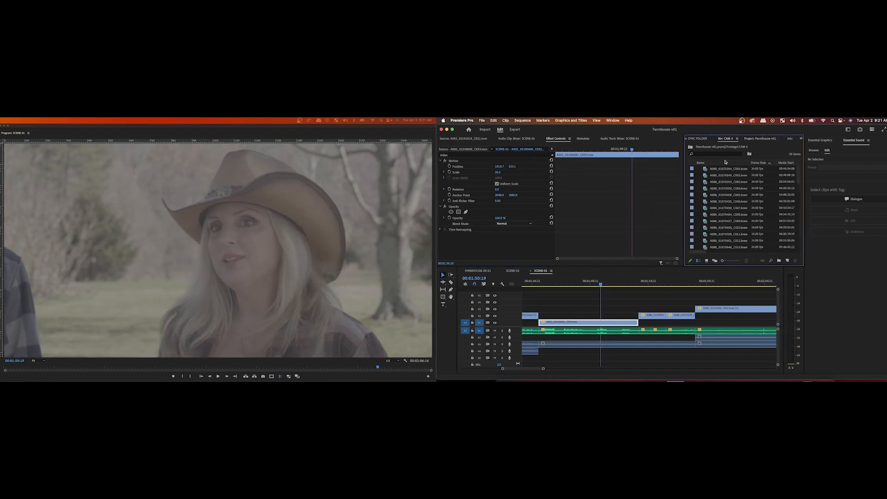
pyautogui.doubleClick(705, 178)
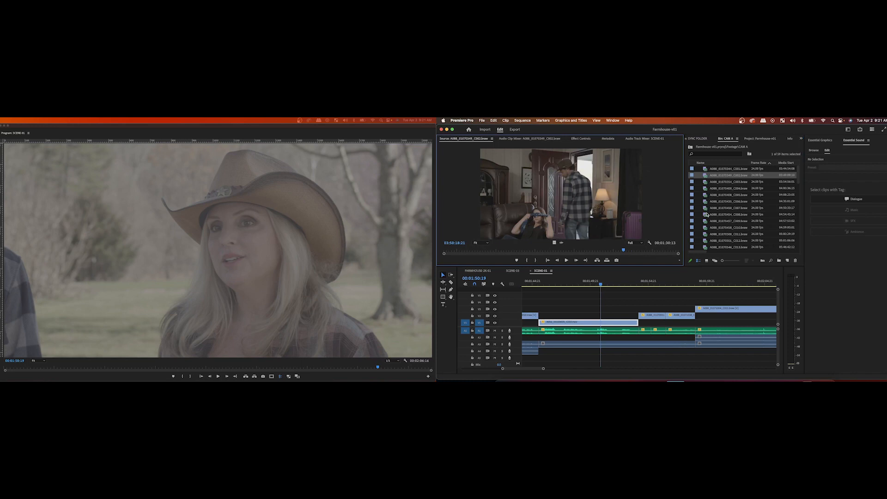
pyautogui.scroll(-3, 706, 214)
pyautogui.doubleClick(705, 222)
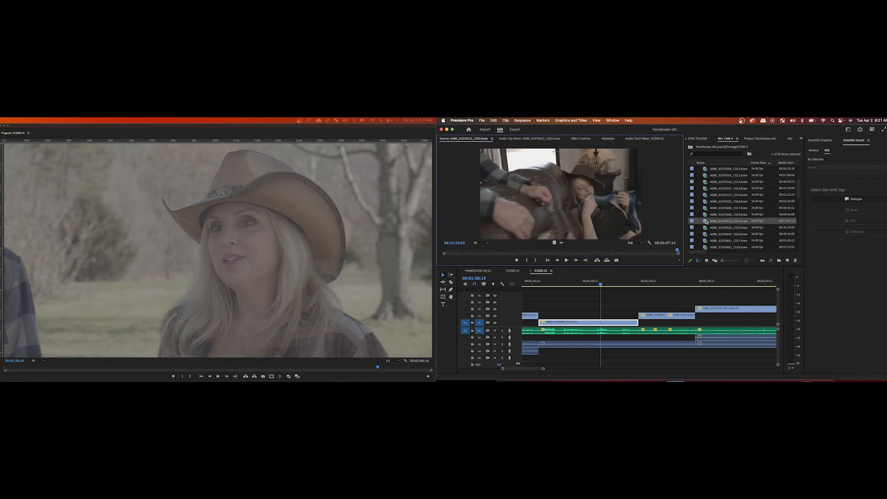
pyautogui.scroll(-5, 707, 234)
pyautogui.doubleClick(706, 234)
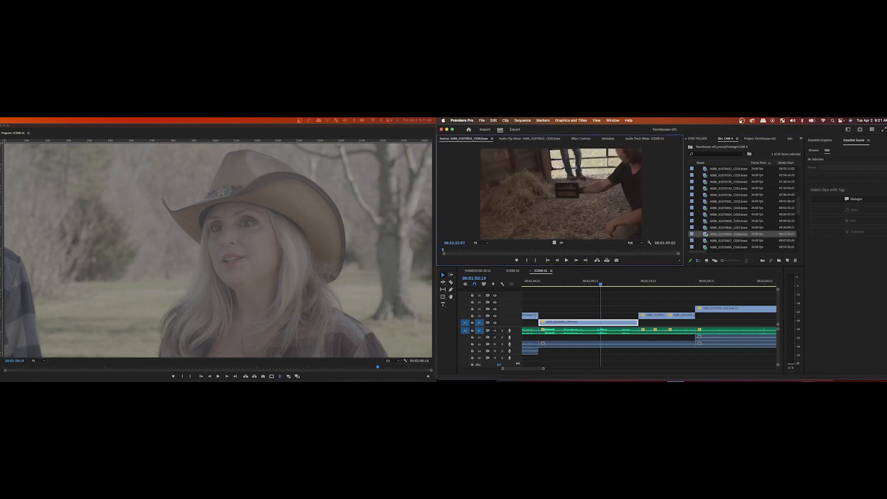
pyautogui.doubleClick(705, 208)
pyautogui.scroll(10, 708, 184)
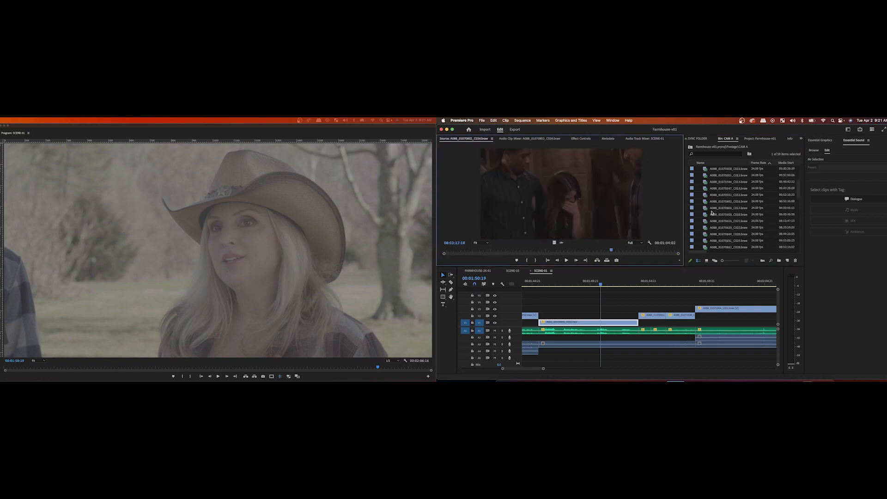
# Step: Preview further CAM A clips, from the front-door takes through the barn slate to the outdoor shots of the woman
pyautogui.doubleClick(708, 183)
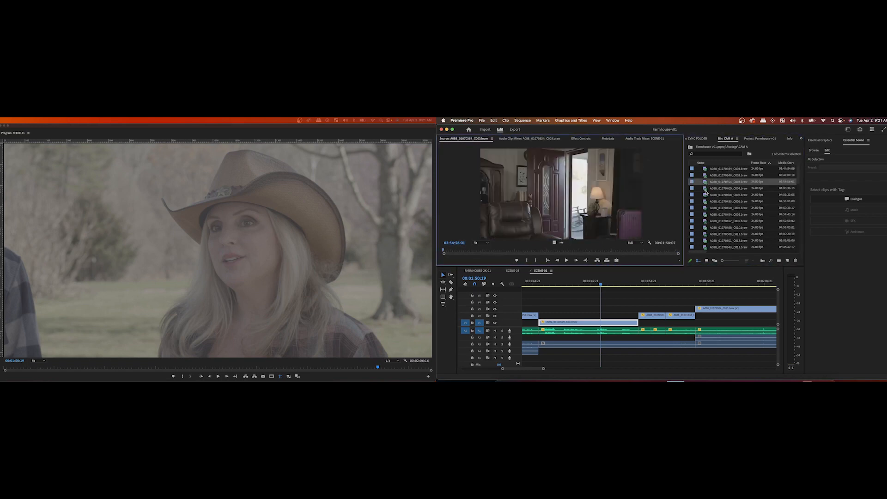
pyautogui.doubleClick(706, 190)
pyautogui.doubleClick(706, 196)
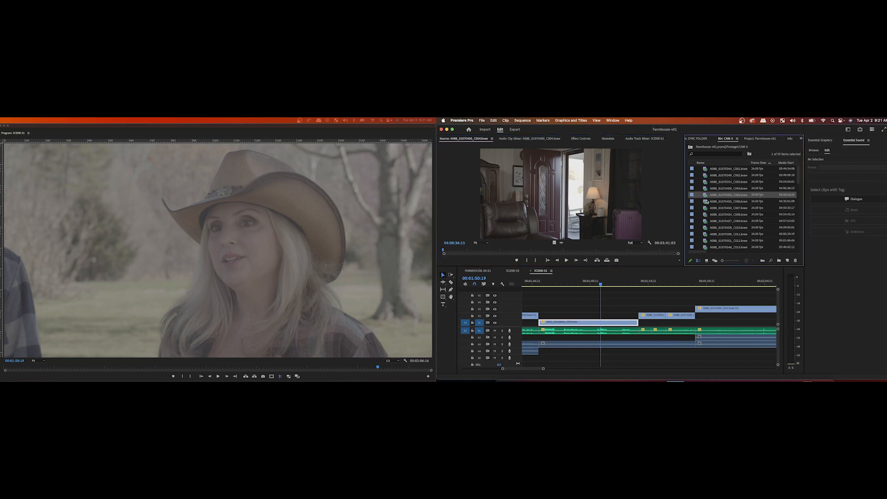
pyautogui.doubleClick(707, 208)
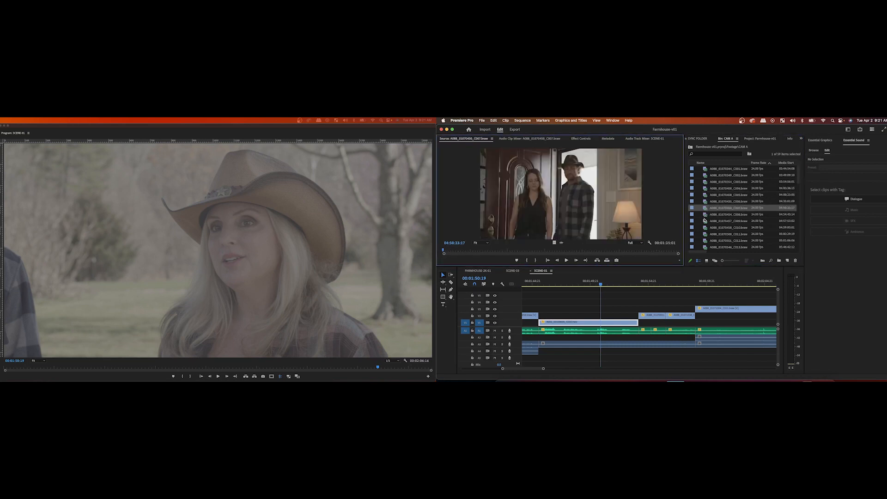
pyautogui.scroll(-5, 704, 221)
pyautogui.doubleClick(703, 240)
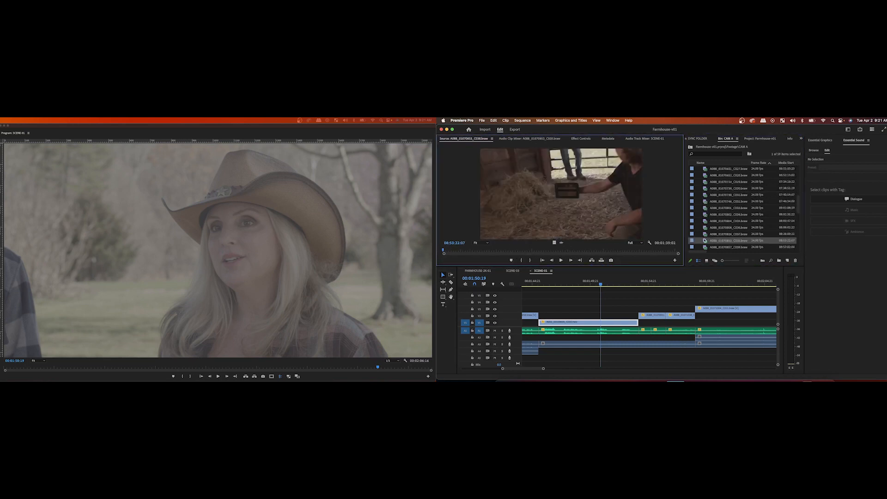
pyautogui.scroll(-5, 704, 238)
pyautogui.doubleClick(706, 234)
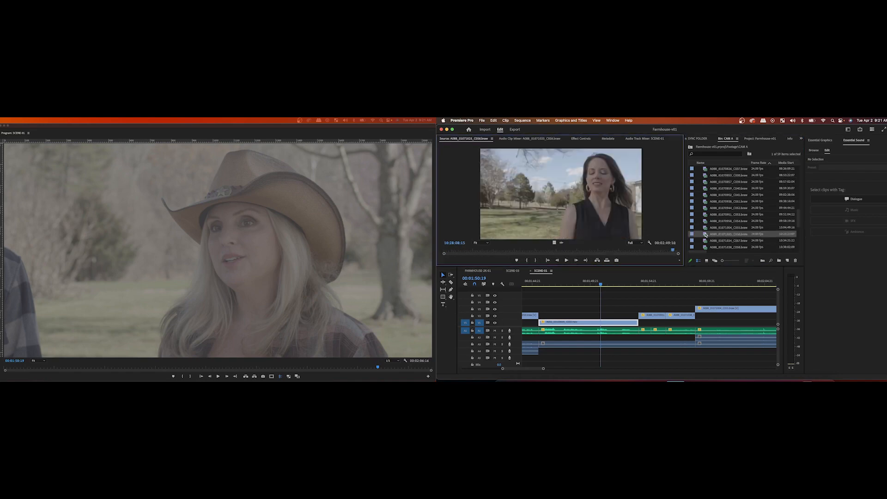
pyautogui.scroll(-2, 705, 236)
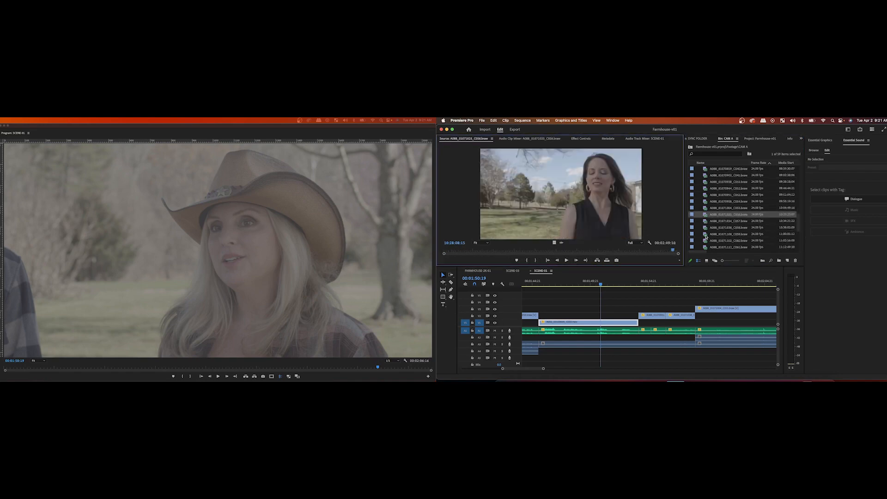
pyautogui.doubleClick(704, 208)
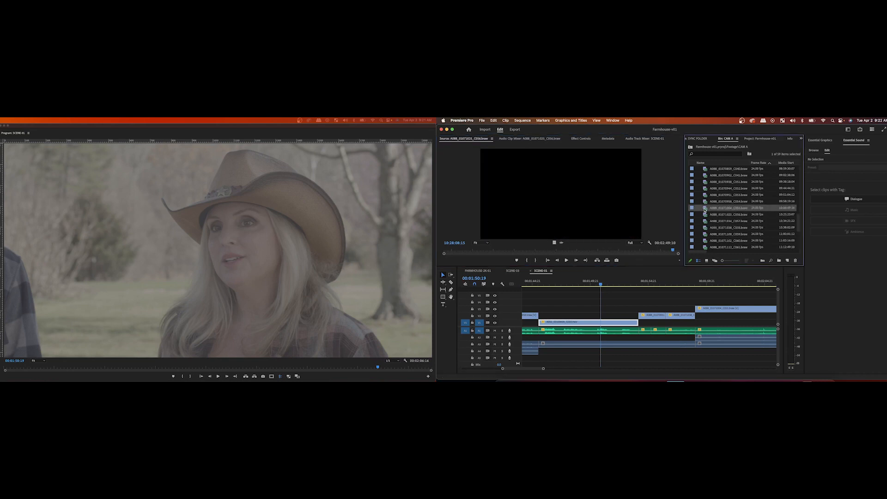
# Step: Glance at the full FARMHOUSE sequence, return to SCENE-01, and preview the CAM A clip of the couple standing together outdoors
pyautogui.click(471, 270)
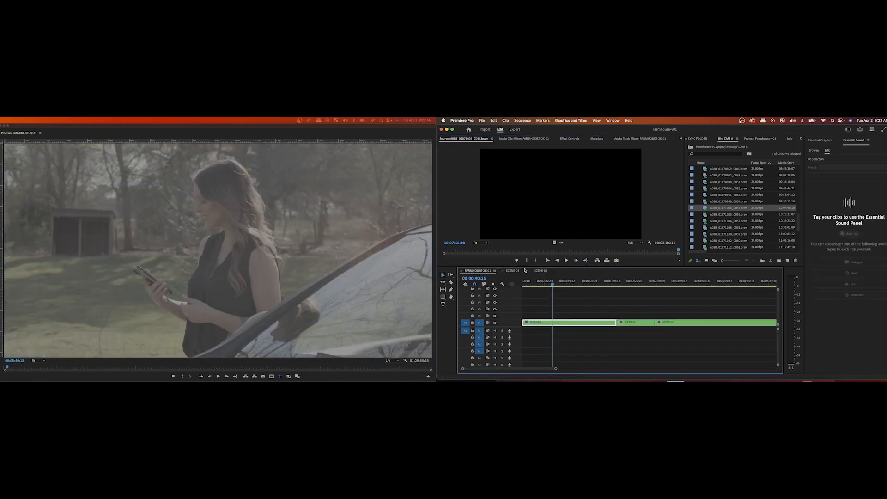
pyautogui.click(545, 273)
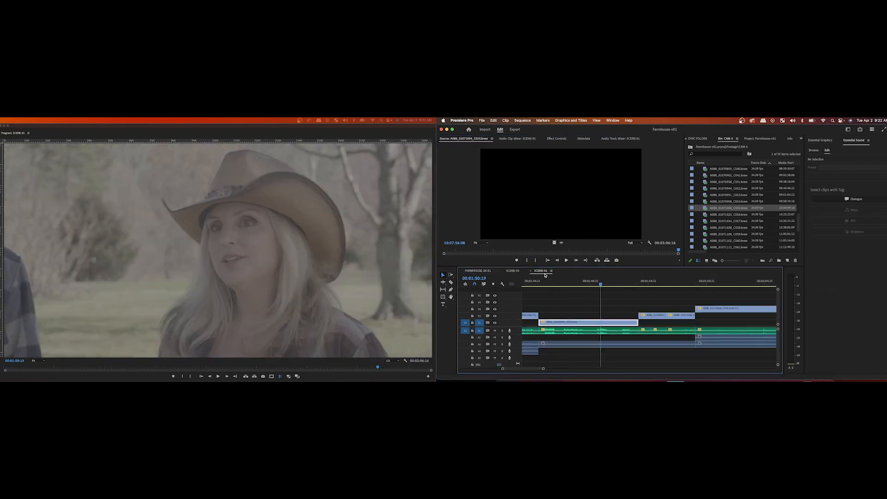
pyautogui.click(709, 202)
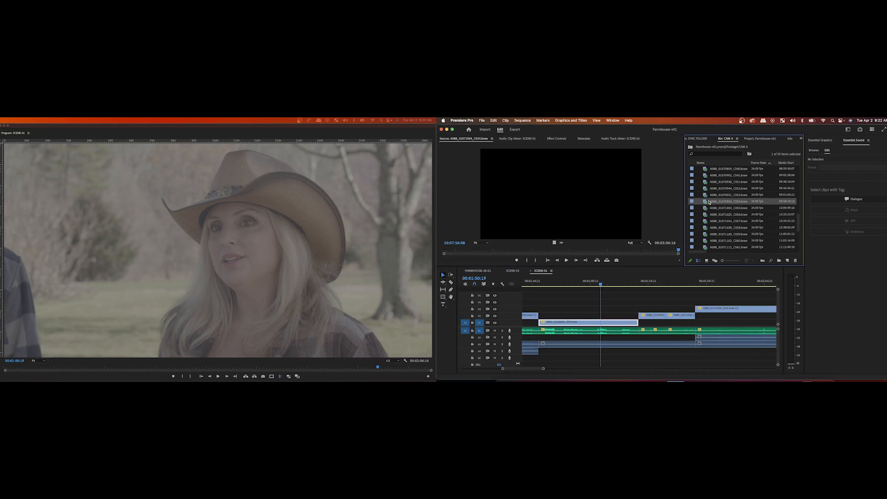
pyautogui.click(544, 251)
pyautogui.moveTo(543, 252); pyautogui.dragTo(547, 252)
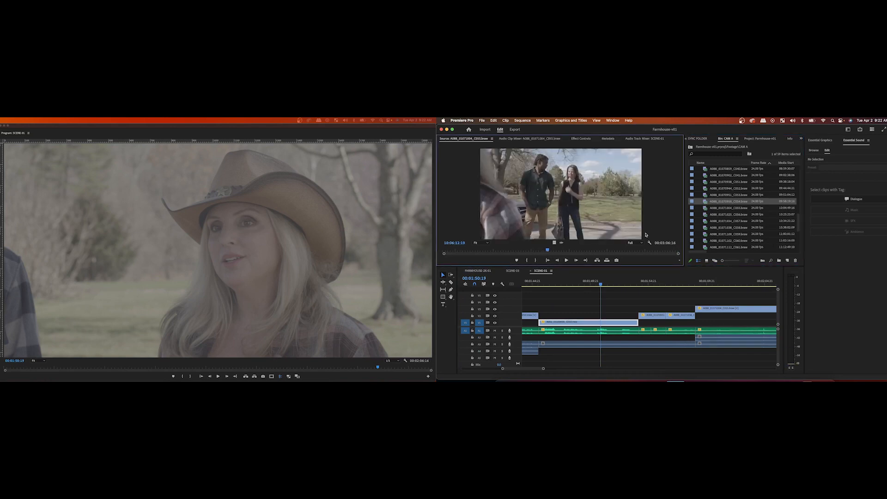
# Step: Preview the outdoor CAM A close-up of the man in the hat and look further down the bin
pyautogui.doubleClick(705, 195)
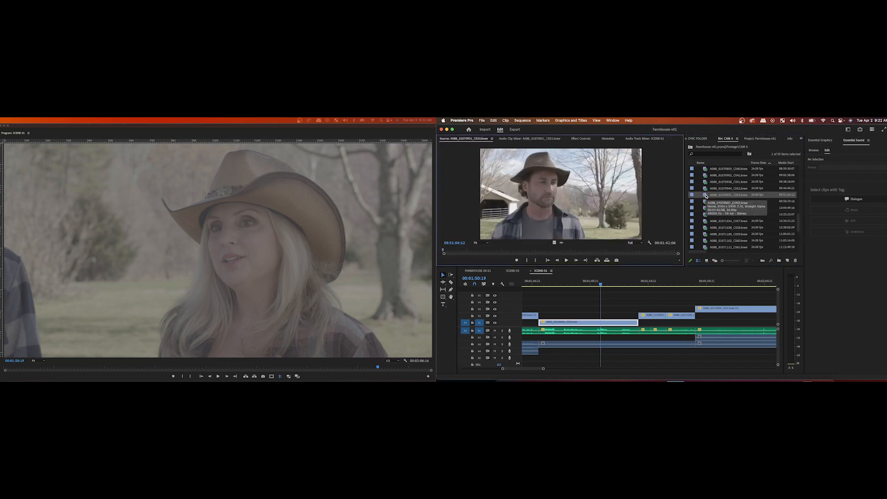
pyautogui.moveTo(453, 251); pyautogui.dragTo(505, 252)
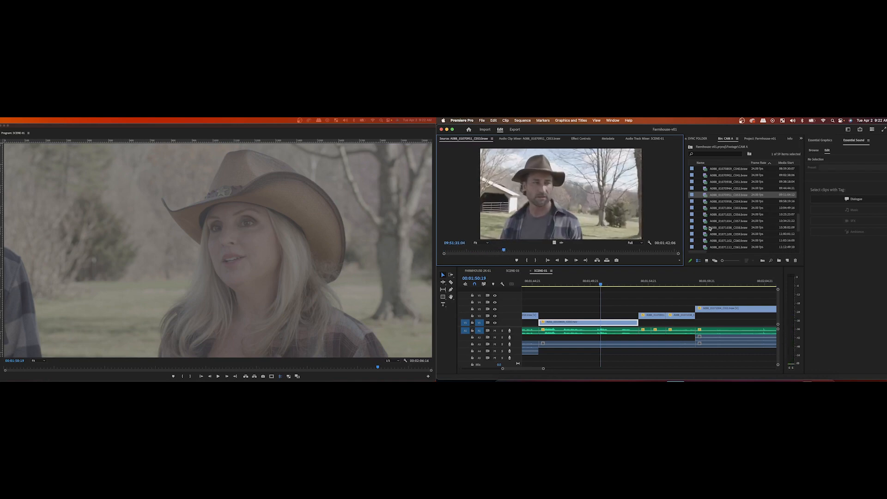
pyautogui.scroll(-3, 710, 228)
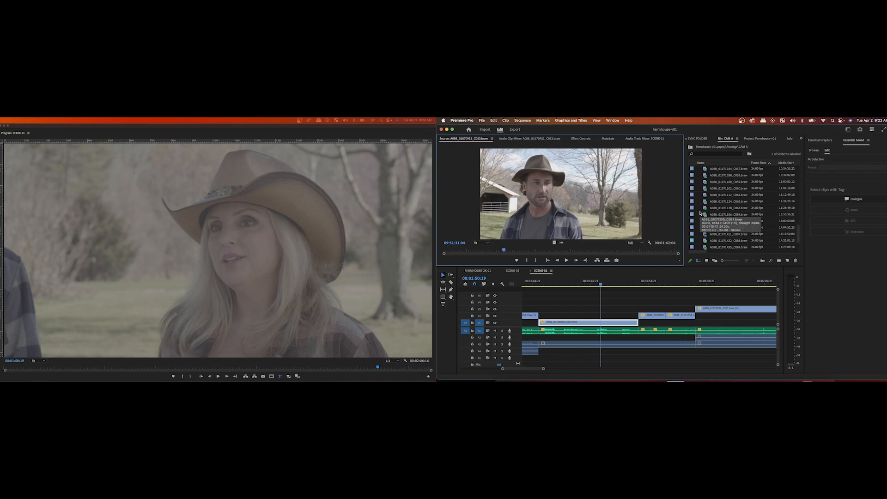
# Step: Review SCENE-01 backwards from the blonde woman's close-up, through the couple's two-shot, to the approaching pair at about 00:00:57:04
pyautogui.click(591, 285)
pyautogui.moveTo(591, 285); pyautogui.dragTo(542, 290)
pyautogui.hscroll(-5, 543, 289)
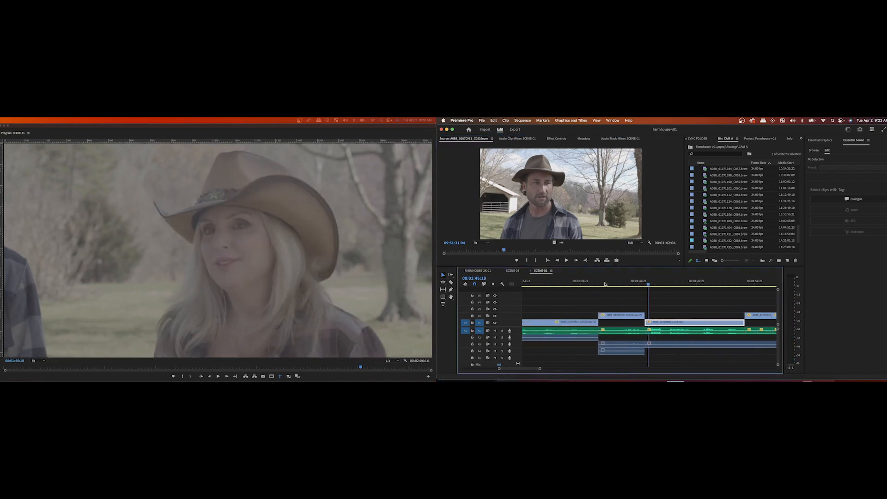
pyautogui.click(609, 283)
pyautogui.moveTo(609, 283); pyautogui.dragTo(554, 286)
pyautogui.hscroll(-5, 554, 287)
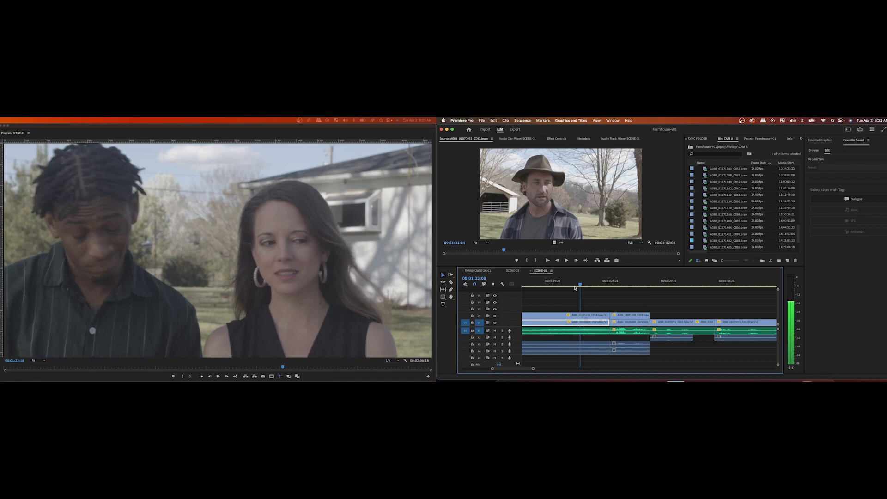
pyautogui.moveTo(575, 287)
pyautogui.mouseDown()
pyautogui.moveTo(520, 288)
pyautogui.moveTo(630, 288)
pyautogui.moveTo(591, 292)
pyautogui.moveTo(585, 284)
pyautogui.mouseUp()
pyautogui.hscroll(-2, 527, 290)
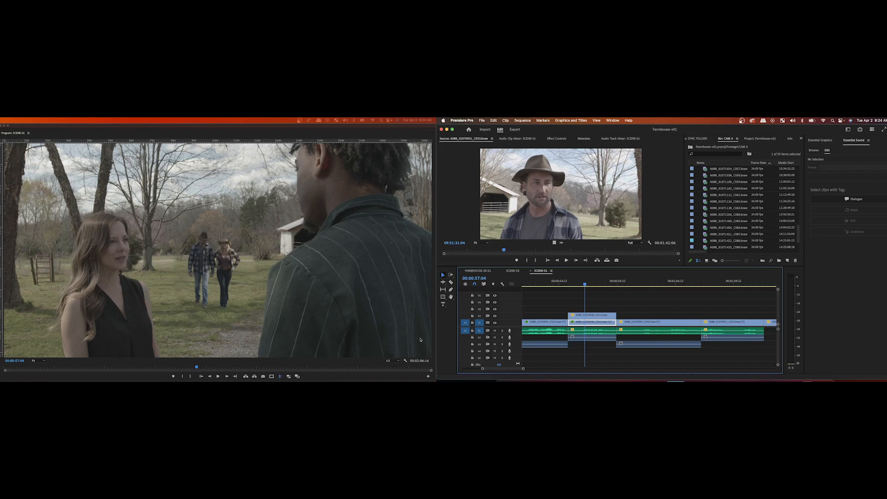
# Step: Scrub the over-the-shoulder shot of the approaching pair from about 00:00:56:14 to 00:00:58:18
pyautogui.click(580, 284)
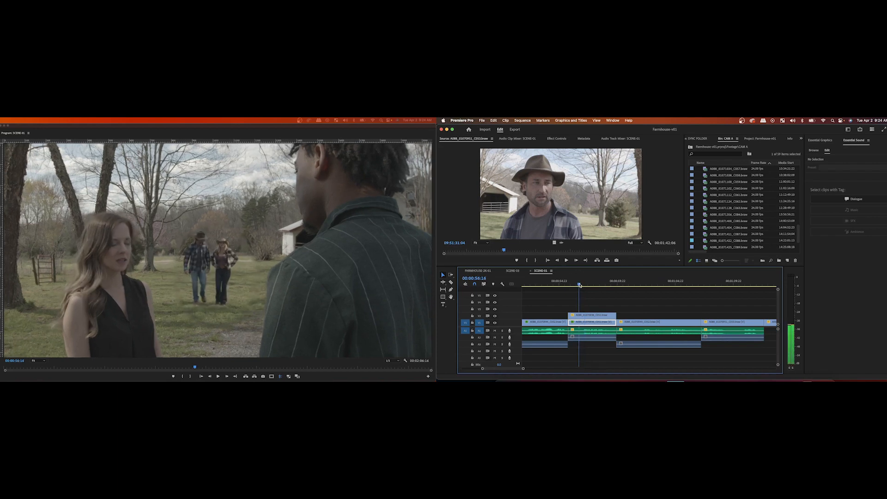
pyautogui.moveTo(579, 285); pyautogui.dragTo(588, 285)
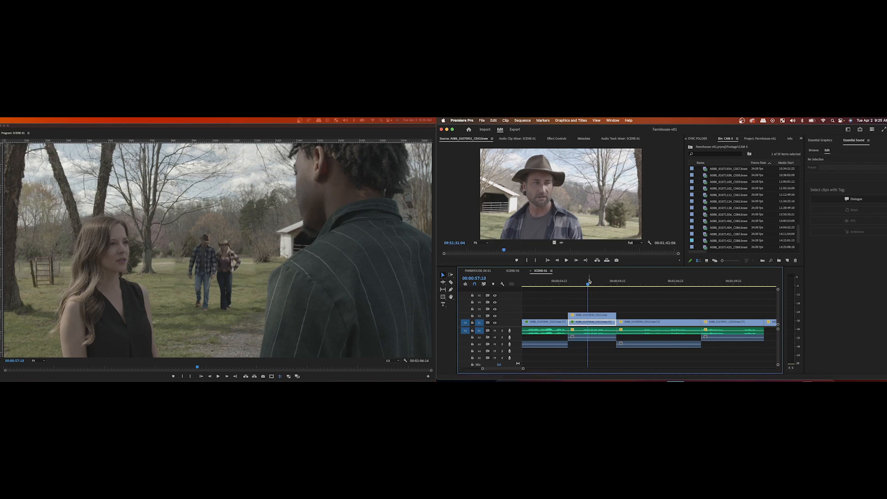
pyautogui.moveTo(590, 282); pyautogui.dragTo(604, 282)
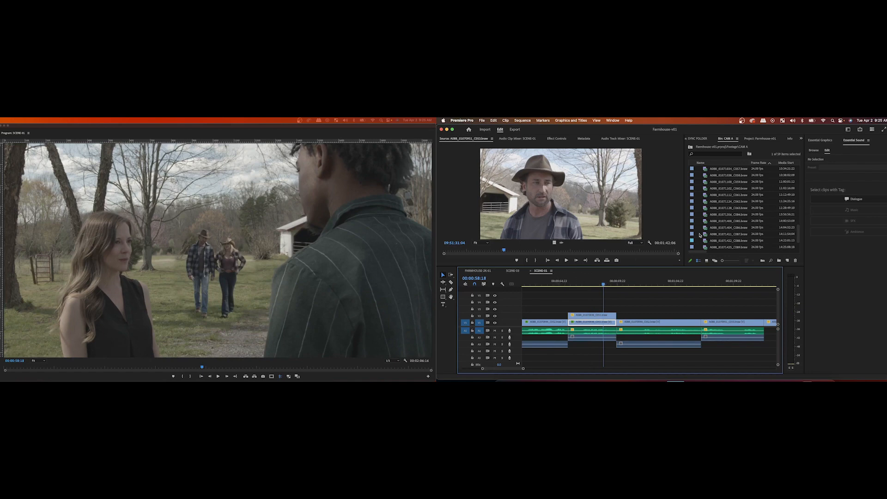
# Step: Play the cut into the reverse shot facing the man in the green shirt, and follow it to about 00:01:05:07
pyautogui.click(645, 284)
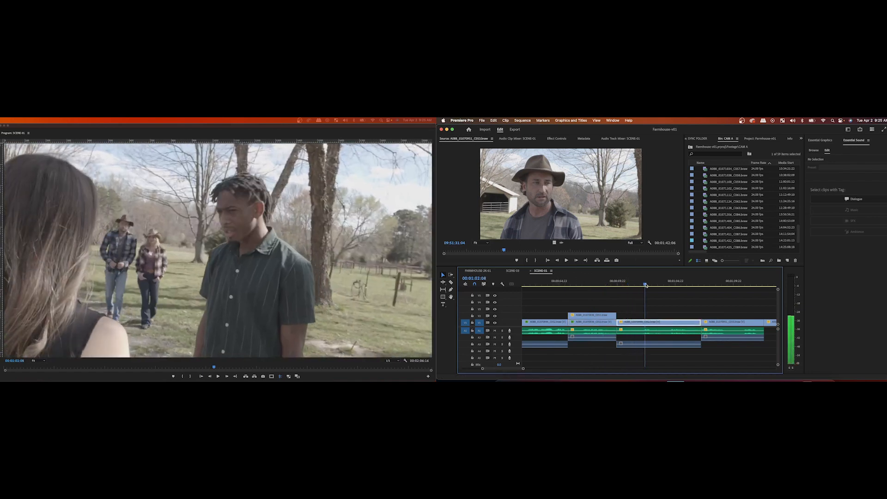
pyautogui.click(613, 284)
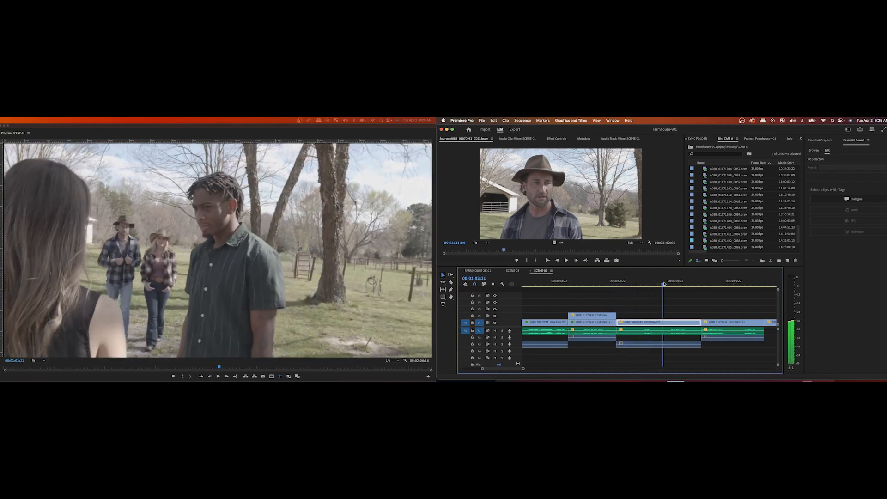
pyautogui.press('space')
pyautogui.moveTo(670, 284); pyautogui.dragTo(680, 285)
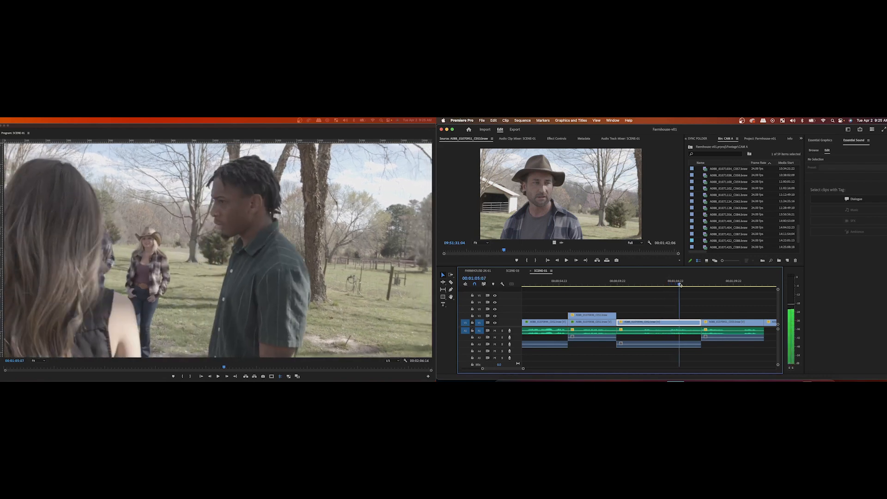
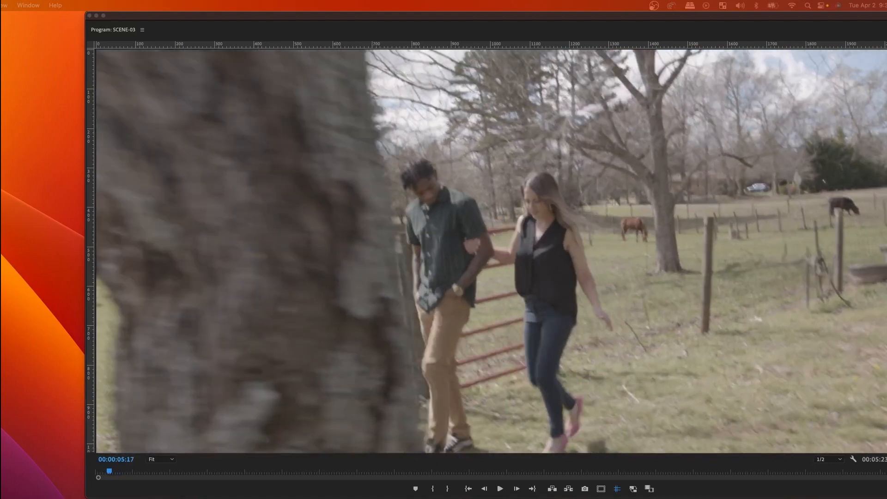
# Step: Apply the Horizontal Flip effect to SCENE-03's opening clip of the couple walking past the red gate
pyautogui.press('Right')
pyautogui.press('Right')
pyautogui.press('Right')
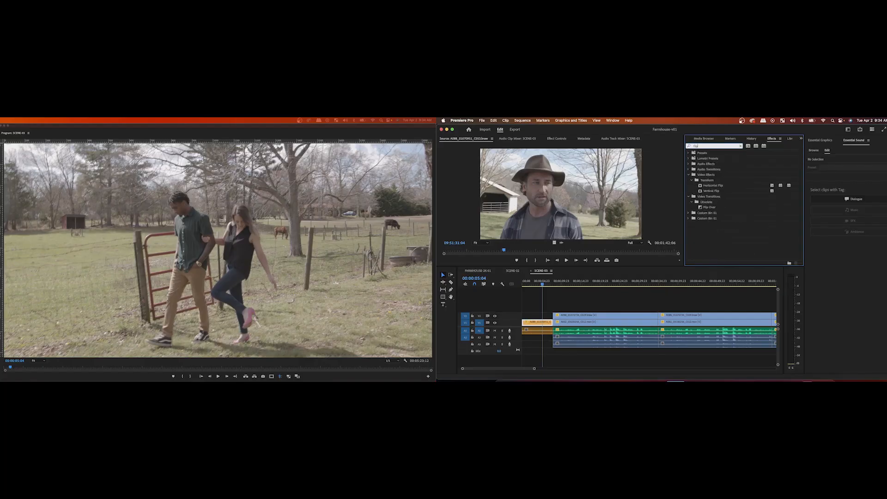
pyautogui.moveTo(709, 187); pyautogui.dragTo(537, 322)
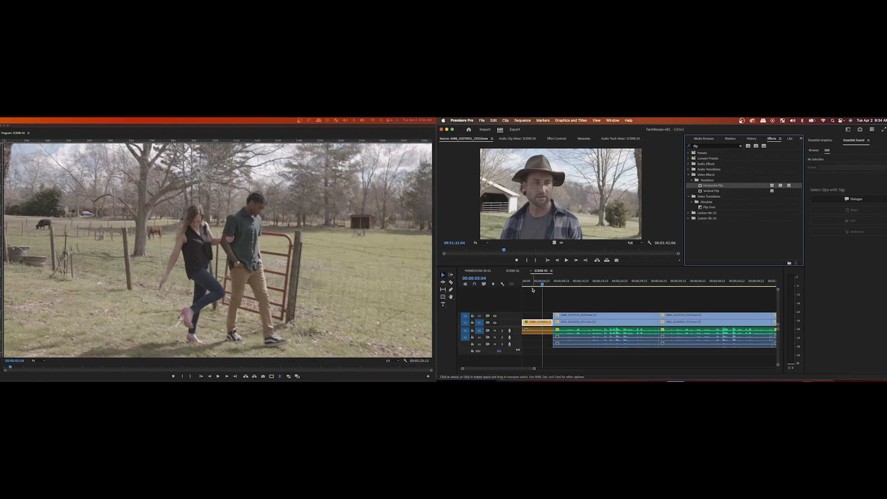
# Step: Play the flipped gate clip into the barn wide shot to check the screen direction across the cut
pyautogui.moveTo(525, 285); pyautogui.dragTo(536, 285)
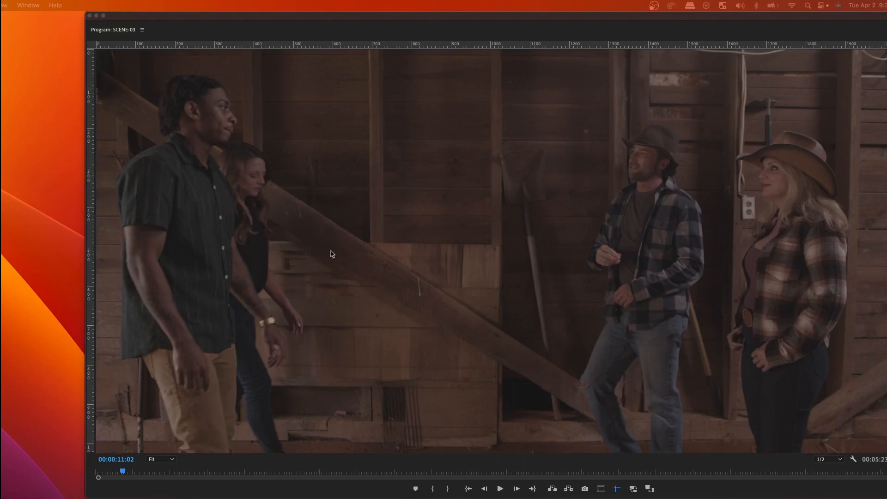
pyautogui.press('Up')
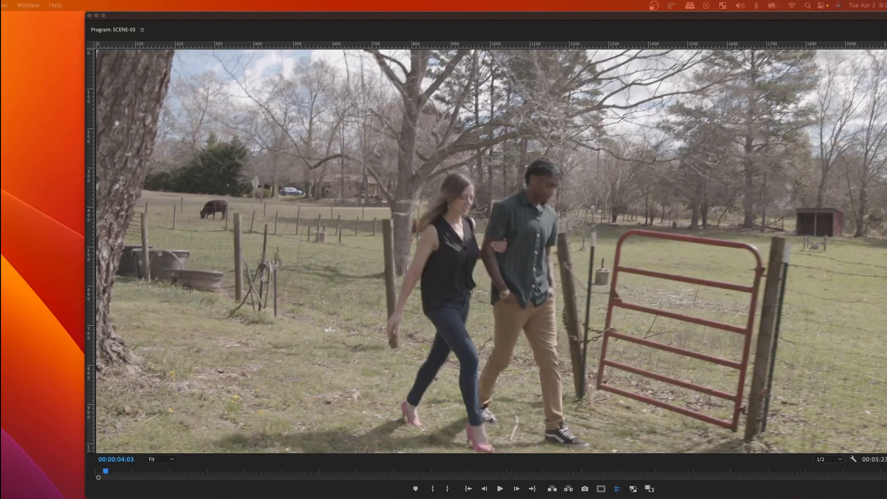
pyautogui.press('Down')
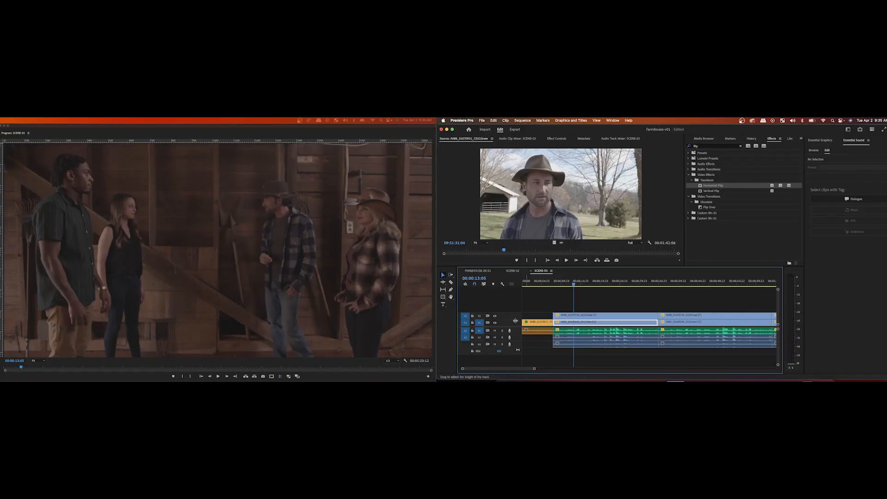
# Step: Compare the two stacked barn camera angles by hiding and showing the upper video track at about 00:00:13:05
pyautogui.click(495, 316)
pyautogui.click(495, 316)
pyautogui.click(495, 317)
pyautogui.click(496, 317)
# Step: Survey the synced barn takes across SCENE-03 and compare both camera angles again at about 00:00:11:08
pyautogui.moveTo(534, 368); pyautogui.dragTo(539, 338)
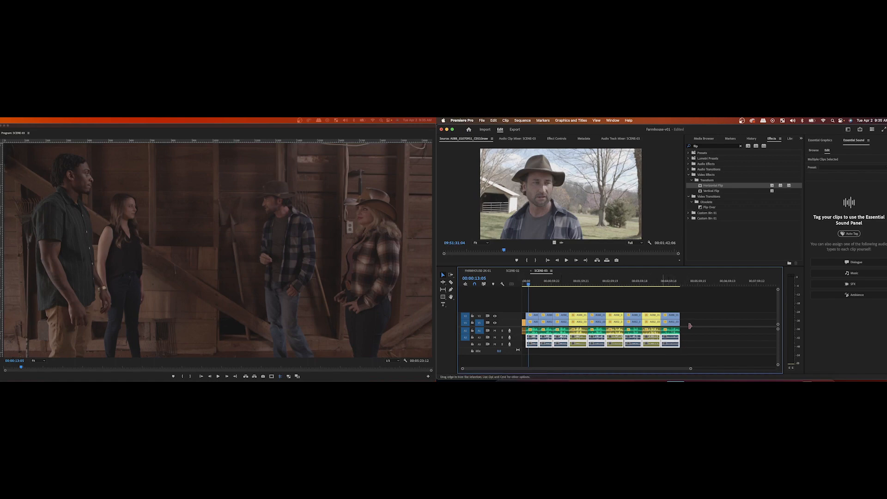
pyautogui.moveTo(691, 369); pyautogui.dragTo(621, 370)
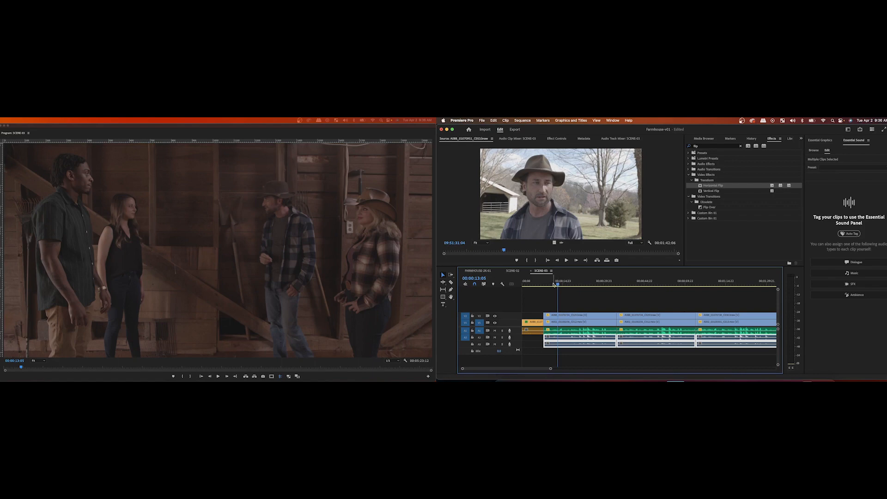
pyautogui.moveTo(553, 285); pyautogui.dragTo(553, 285)
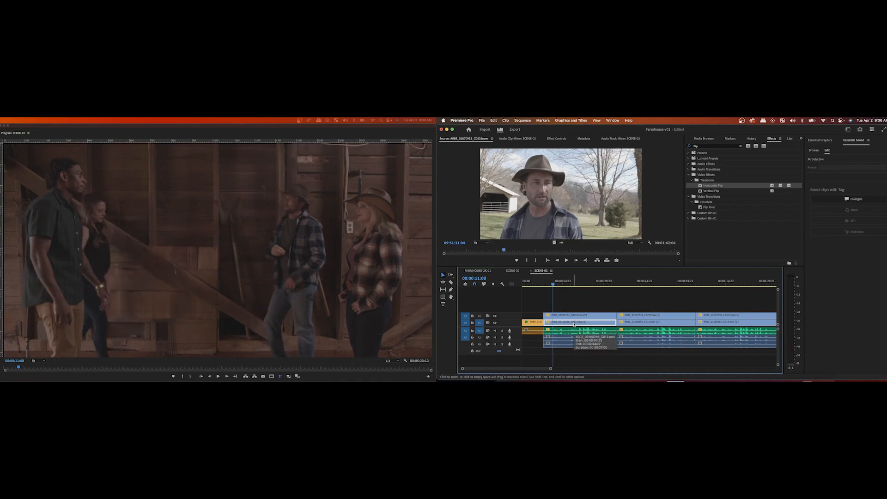
pyautogui.click(494, 317)
pyautogui.click(495, 316)
# Step: Scale down both camera angles of the first barn take and place the wide shot right and the close shot left in frame
pyautogui.doubleClick(569, 324)
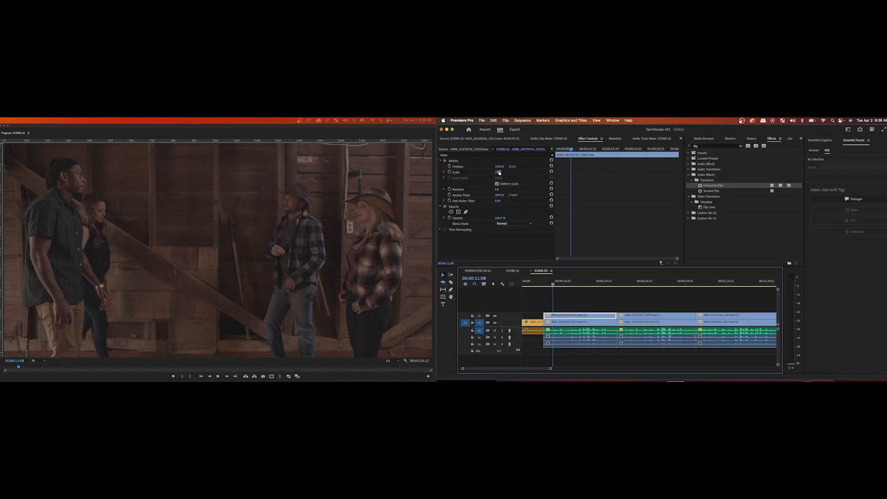
pyautogui.moveTo(500, 173); pyautogui.dragTo(639, 167)
pyautogui.click(582, 322)
pyautogui.moveTo(497, 171); pyautogui.dragTo(386, 167)
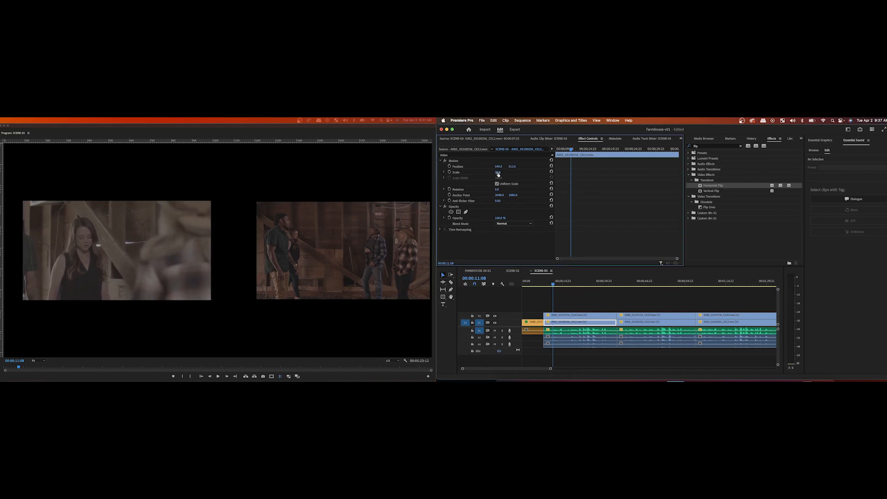
# Step: Enlarge and reposition both barn angles so they sit edge to edge as a split screen filling the frame width
pyautogui.moveTo(498, 172); pyautogui.dragTo(497, 167)
pyautogui.click(584, 315)
pyautogui.moveTo(499, 167); pyautogui.dragTo(498, 172)
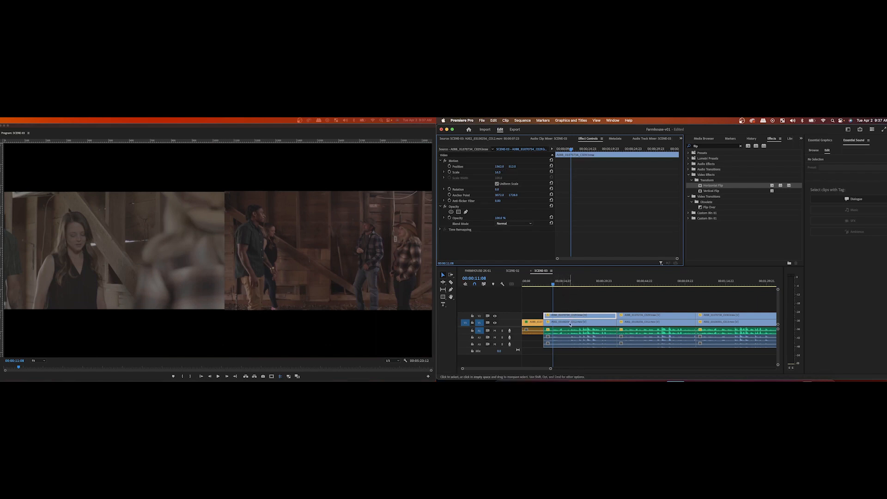
# Step: Copy the first upper-track barn clip and paste its Motion attributes onto the track's other clips, checking at about 00:00:49:16
pyautogui.moveTo(550, 368); pyautogui.dragTo(679, 370)
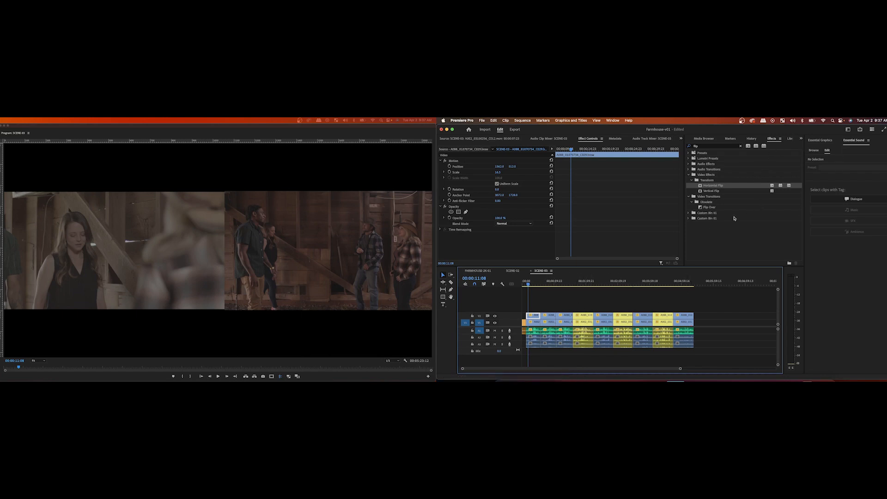
pyautogui.rightClick(535, 319)
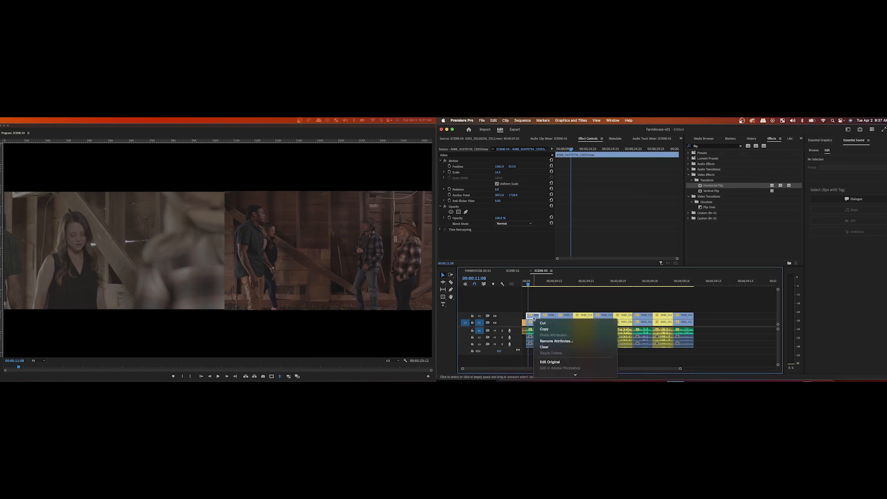
pyautogui.click(558, 329)
pyautogui.moveTo(547, 306); pyautogui.dragTo(683, 316)
pyautogui.rightClick(683, 316)
pyautogui.click(695, 332)
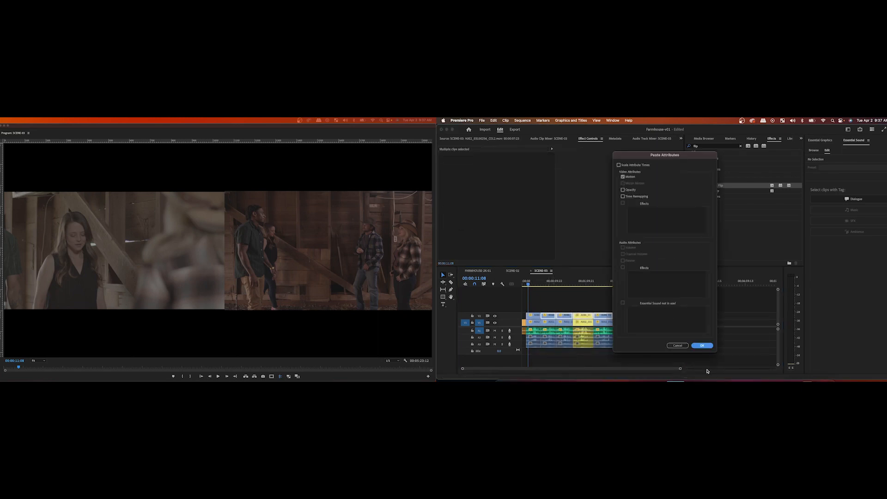
pyautogui.click(702, 346)
pyautogui.moveTo(545, 283); pyautogui.dragTo(548, 285)
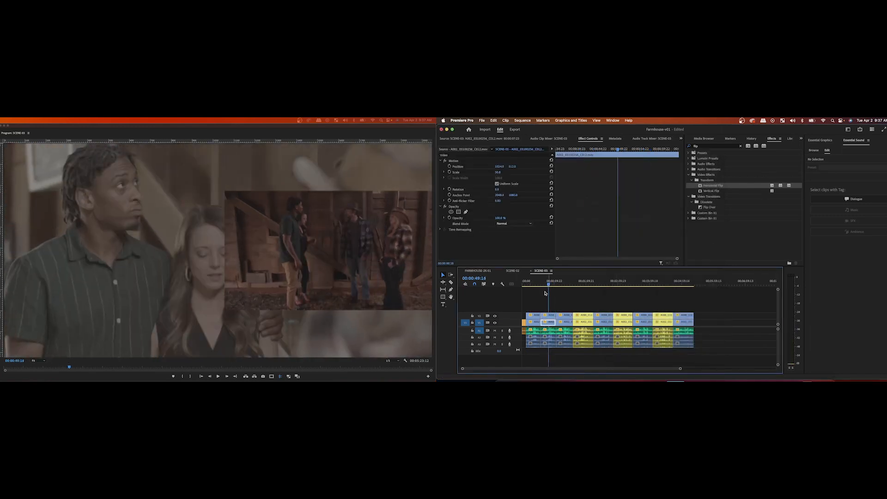
# Step: Copy the first lower-track barn clip and paste its Motion attributes onto that track's other clips, checking the split screen at 00:00:17:22
pyautogui.rightClick(535, 323)
pyautogui.click(608, 333)
pyautogui.moveTo(702, 324); pyautogui.dragTo(551, 323)
pyautogui.rightClick(553, 326)
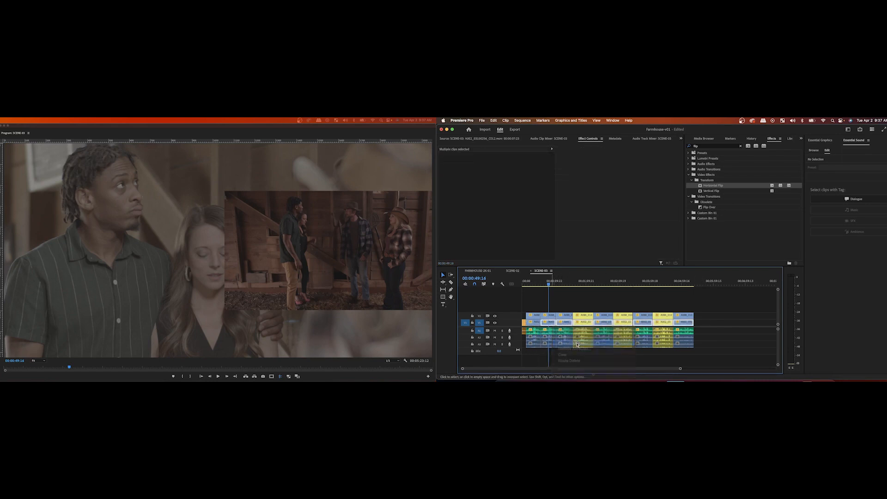
pyautogui.click(577, 344)
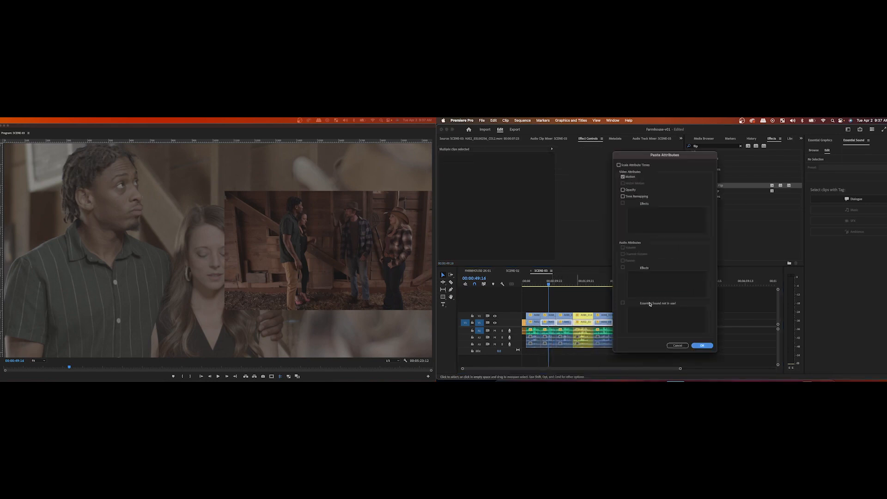
pyautogui.click(623, 177)
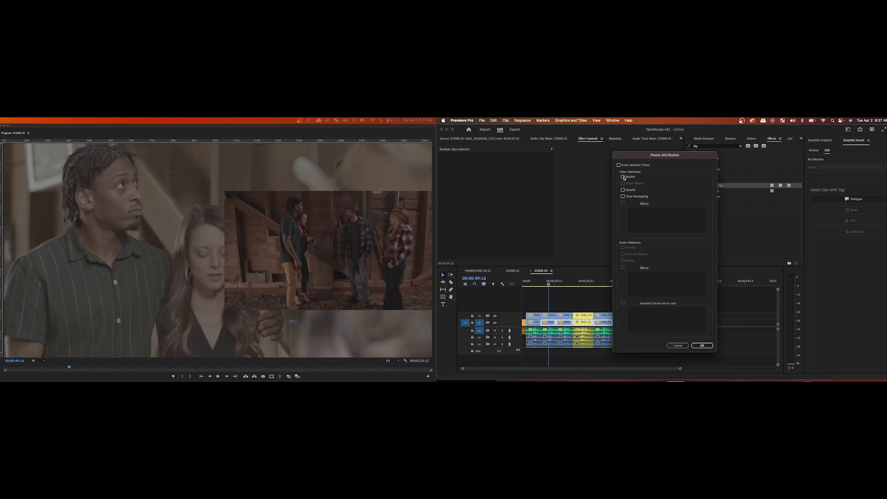
pyautogui.click(702, 345)
pyautogui.moveTo(559, 285); pyautogui.dragTo(532, 293)
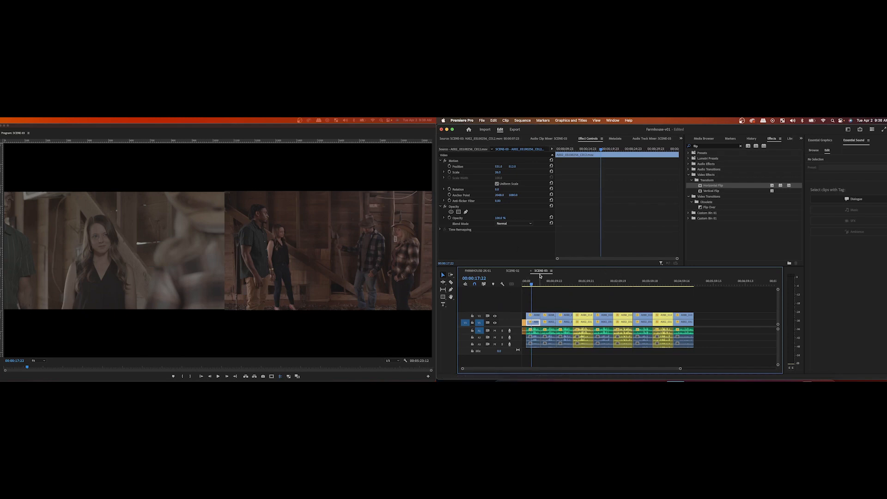
# Step: Label all video and audio clips of the second barn take, at about 00:00:48:03, Yellow
pyautogui.click(548, 286)
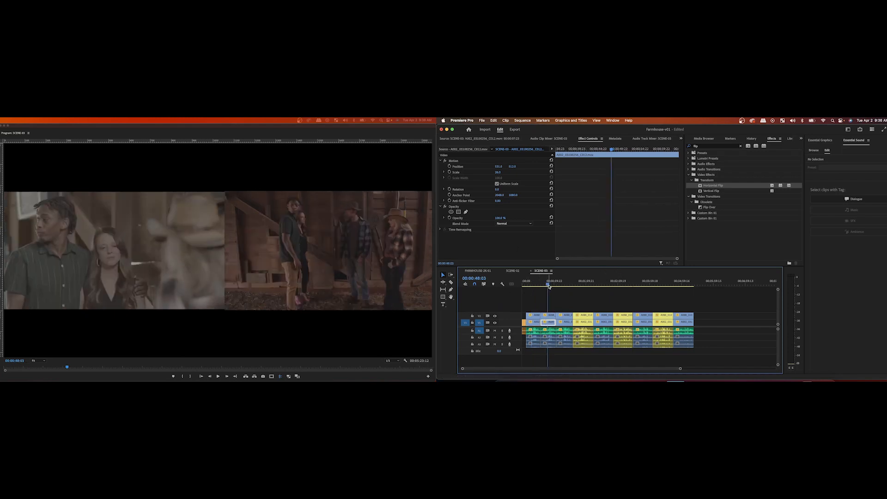
pyautogui.moveTo(551, 304); pyautogui.dragTo(549, 359)
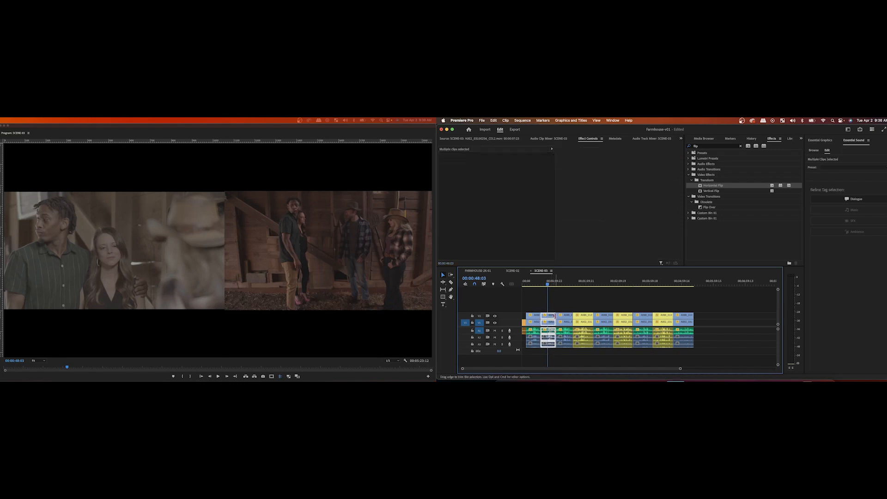
pyautogui.rightClick(551, 360)
pyautogui.scroll(-5, 605, 360)
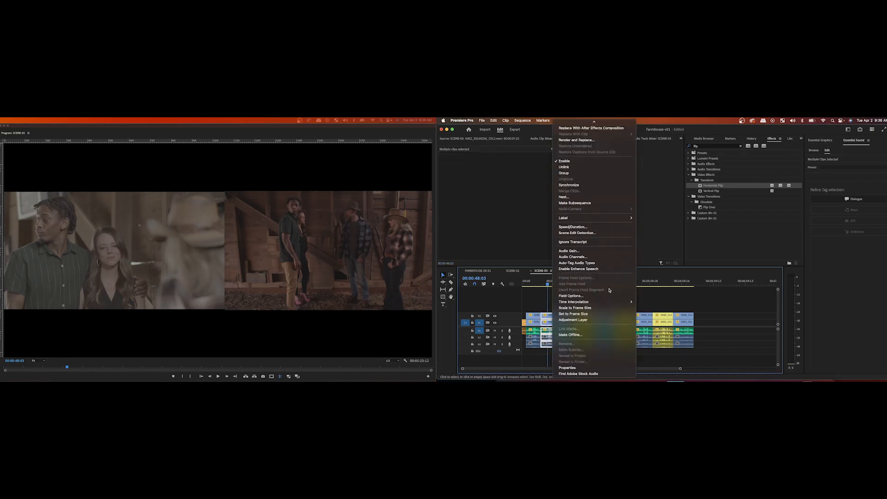
pyautogui.moveTo(611, 218)
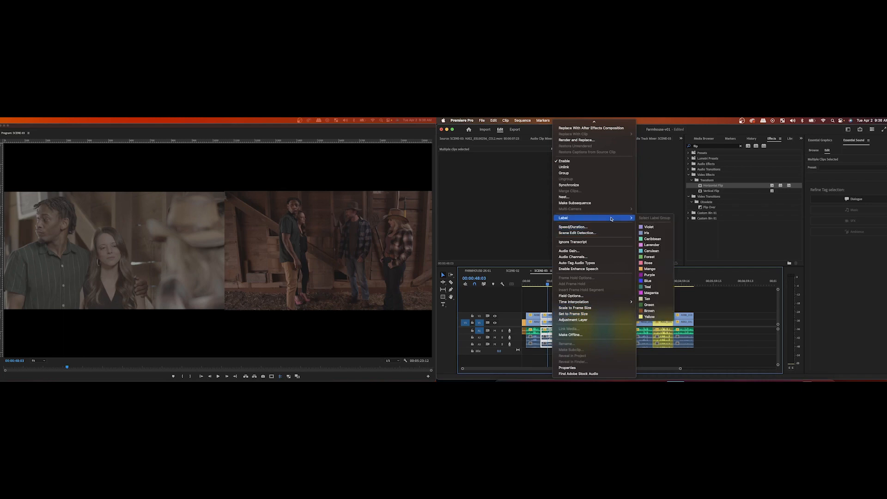
pyautogui.click(650, 317)
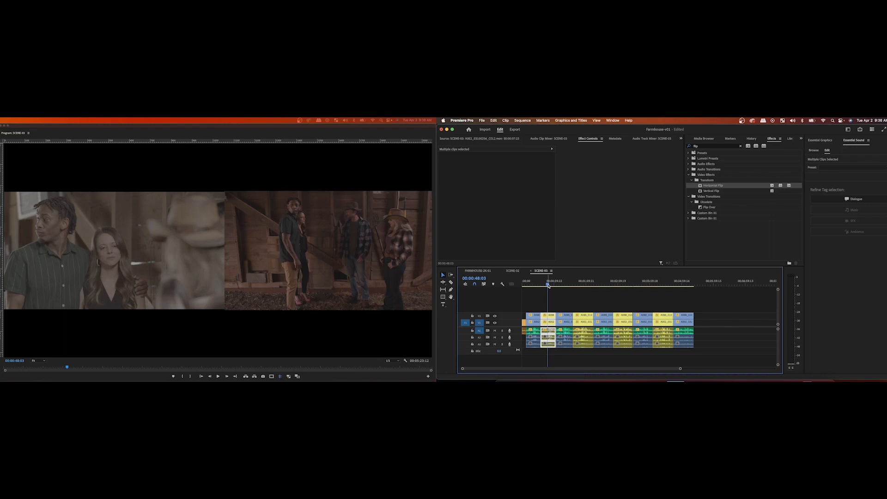
# Step: Compare the split-screen angles in the third take at 00:01:15:06 and in the last take at about 00:05:01:13
pyautogui.moveTo(547, 285); pyautogui.dragTo(563, 286)
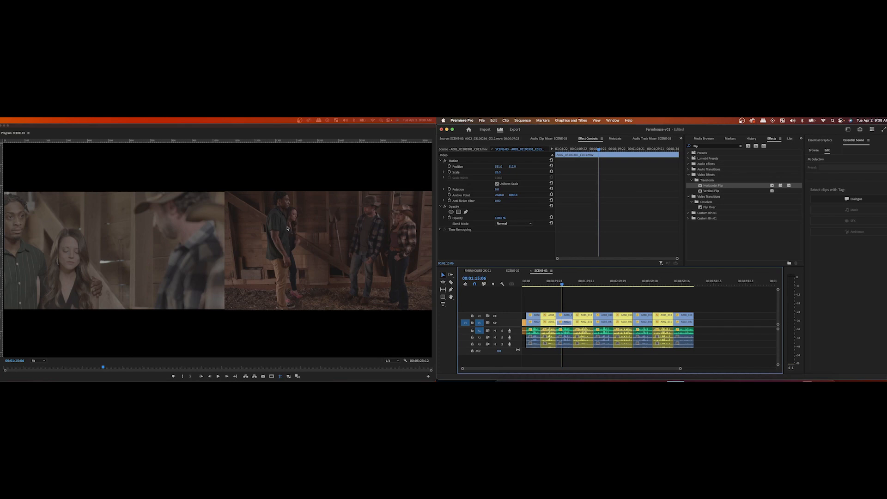
pyautogui.click(679, 283)
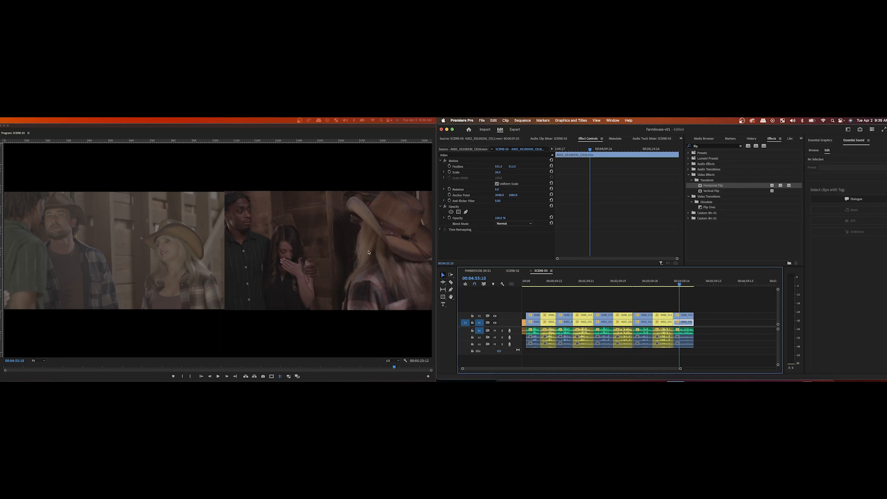
pyautogui.click(682, 285)
pyautogui.moveTo(681, 284); pyautogui.dragTo(683, 284)
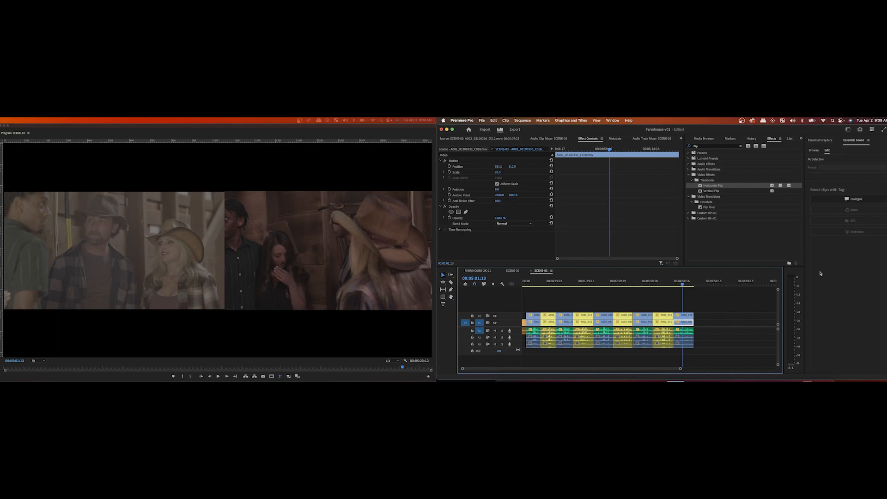
pyautogui.press('super+Tab')
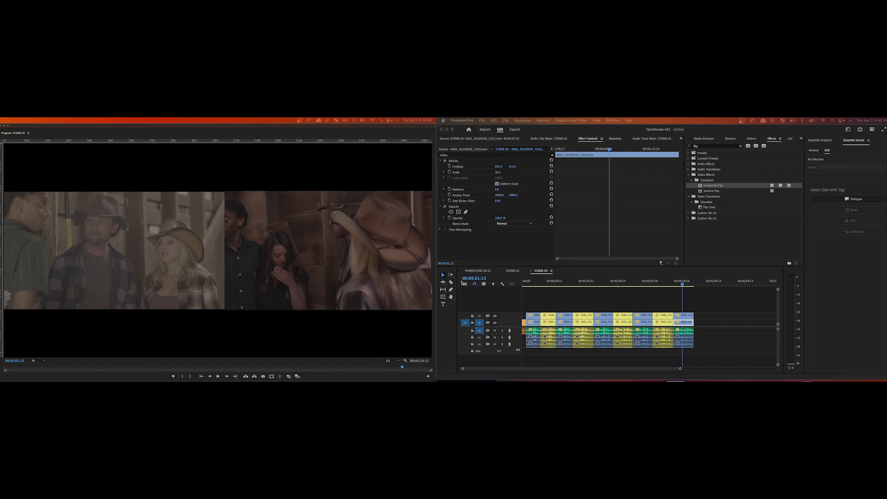
# Step: Return to the main Farmhouse sequence and open its nested SCENE-04 sequence
pyautogui.click(486, 272)
pyautogui.click(486, 273)
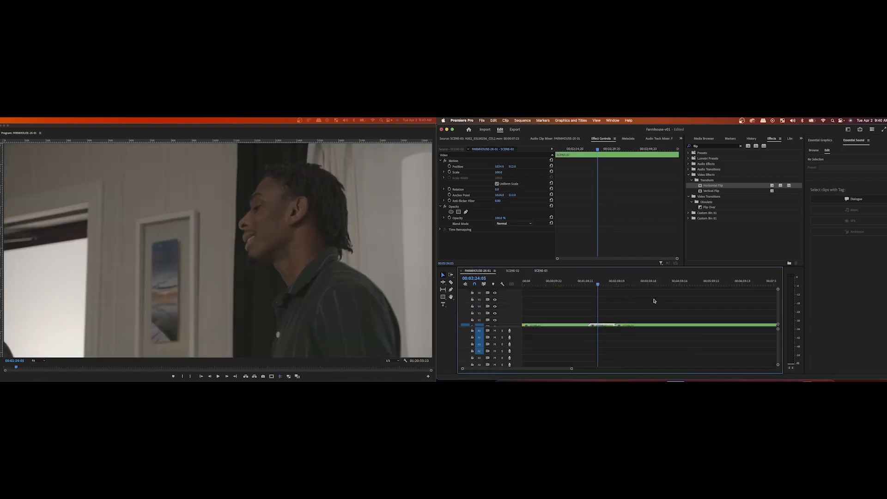
pyautogui.hscroll(10, 644, 316)
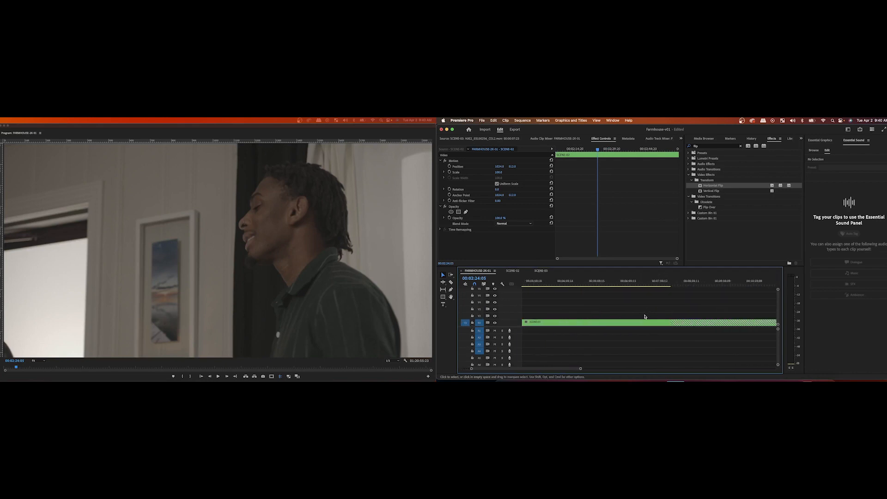
pyautogui.moveTo(591, 370); pyautogui.dragTo(672, 368)
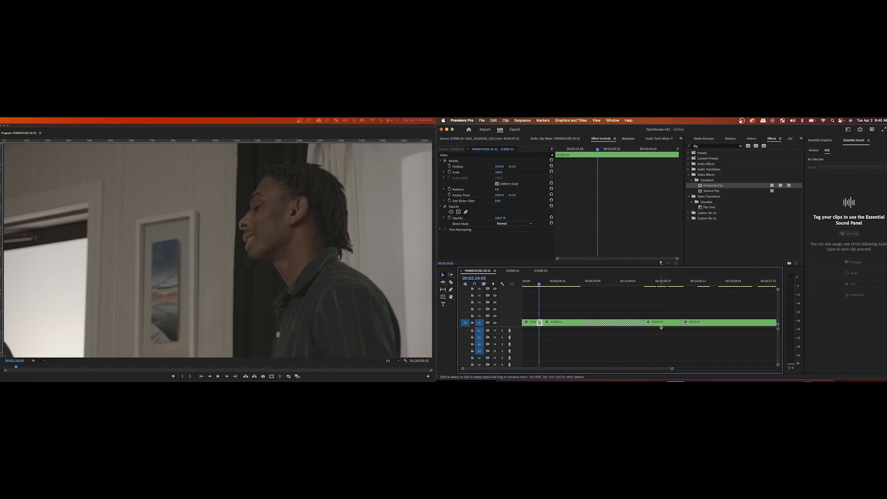
pyautogui.click(660, 323)
pyautogui.doubleClick(661, 324)
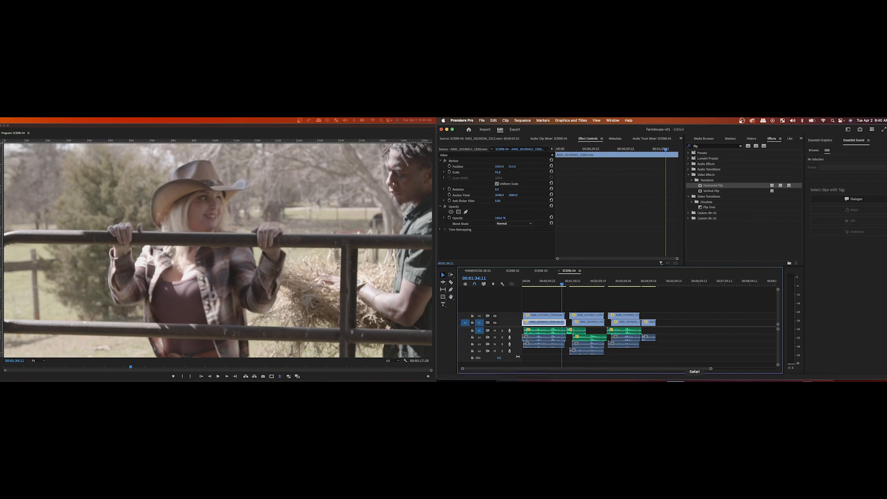
# Step: Inspect SCENE-04's second clip group, viewing the slate at 00:02:00:15 and the footage at about 00:02:11:17
pyautogui.moveTo(712, 370); pyautogui.dragTo(655, 370)
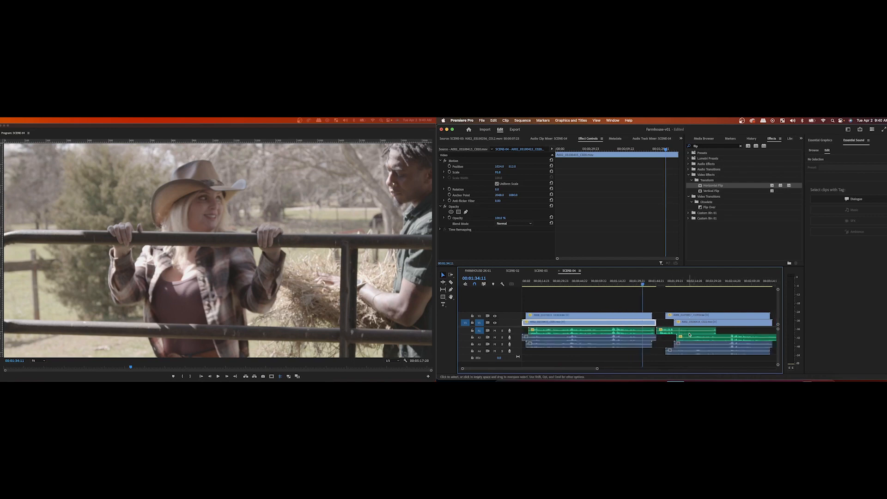
pyautogui.click(676, 285)
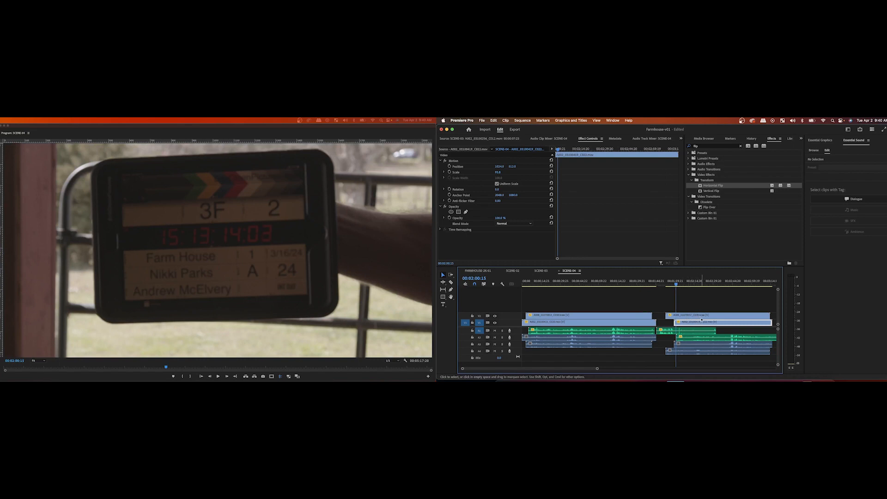
pyautogui.hscroll(5, 706, 333)
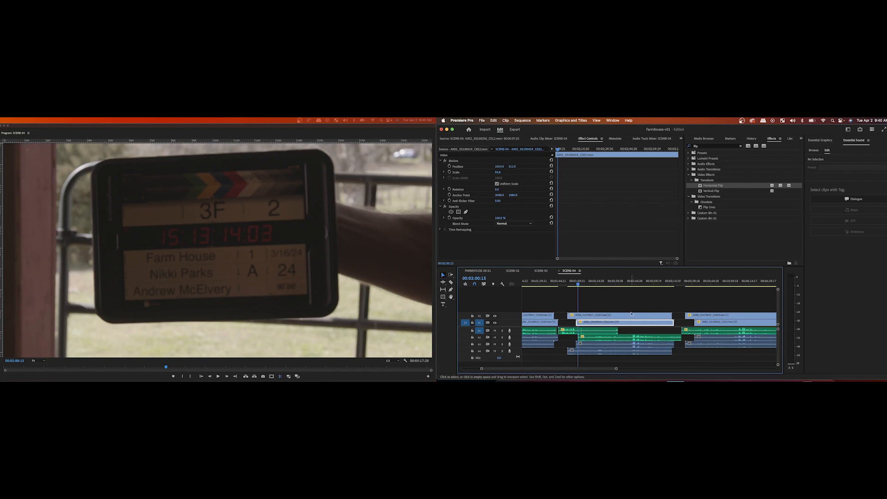
pyautogui.click(592, 283)
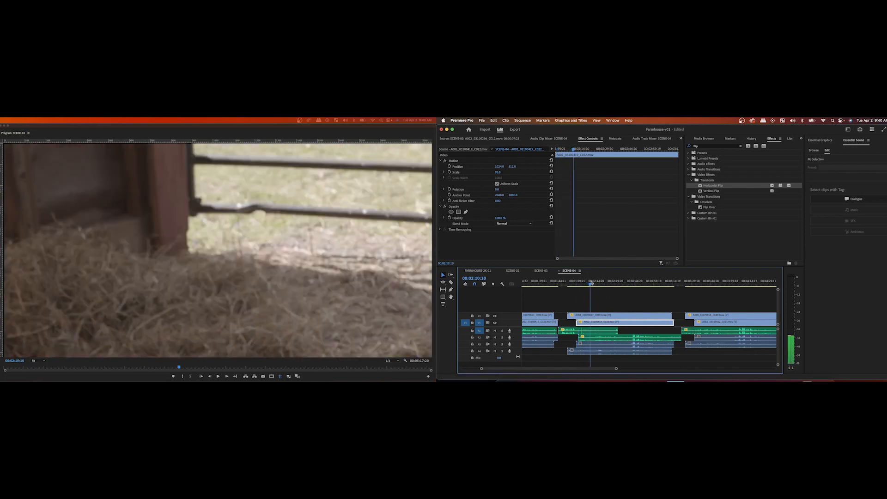
pyautogui.moveTo(593, 283); pyautogui.dragTo(593, 283)
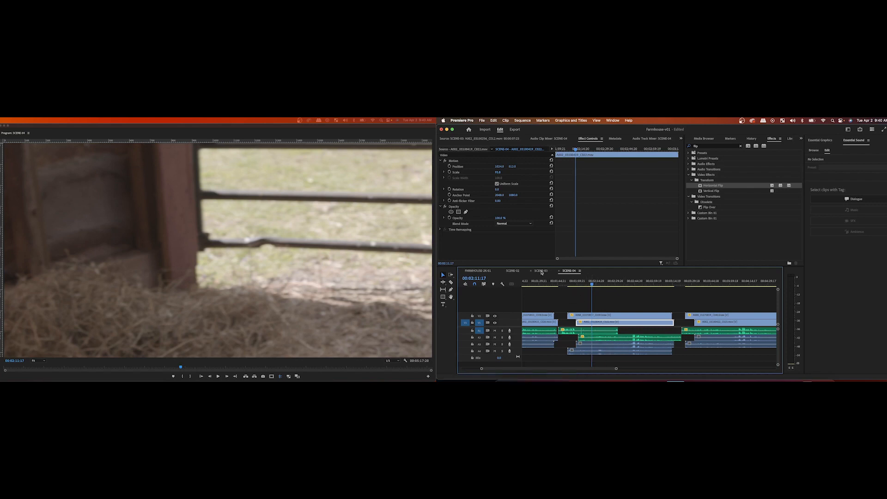
# Step: Compare the clip layouts of SCENE-03 and SCENE-04, ending on SCENE-03
pyautogui.click(541, 271)
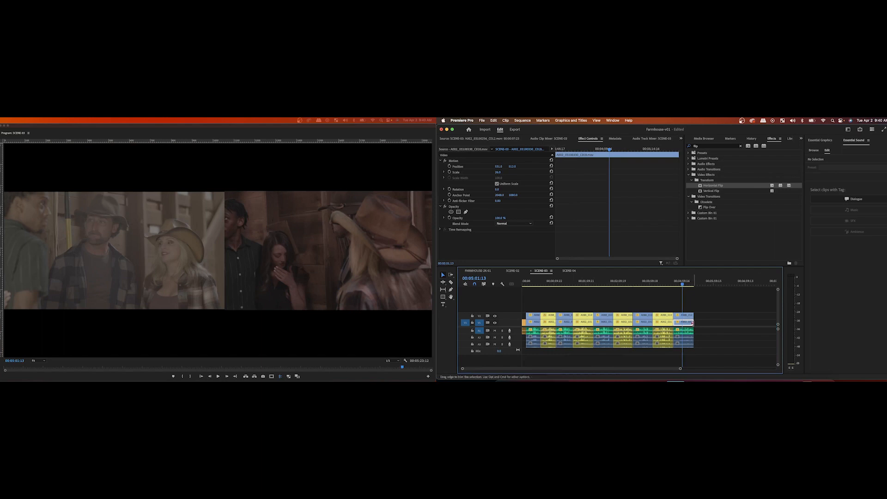
pyautogui.click(568, 271)
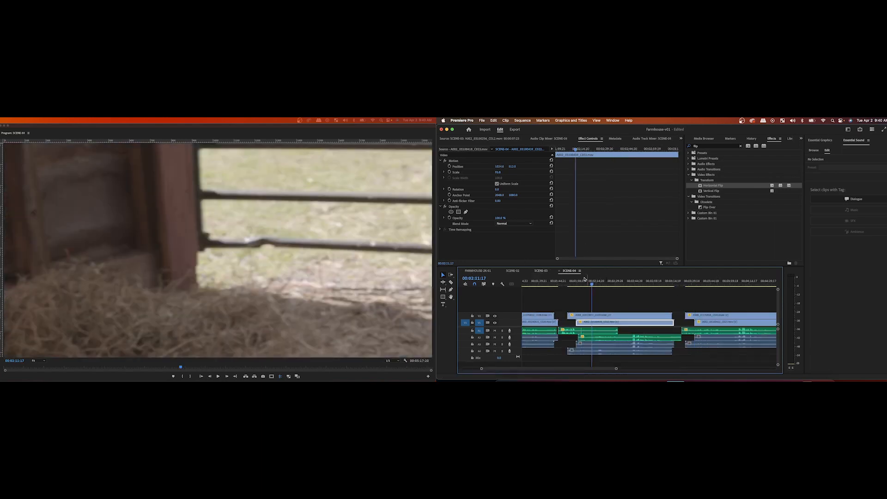
pyautogui.click(537, 271)
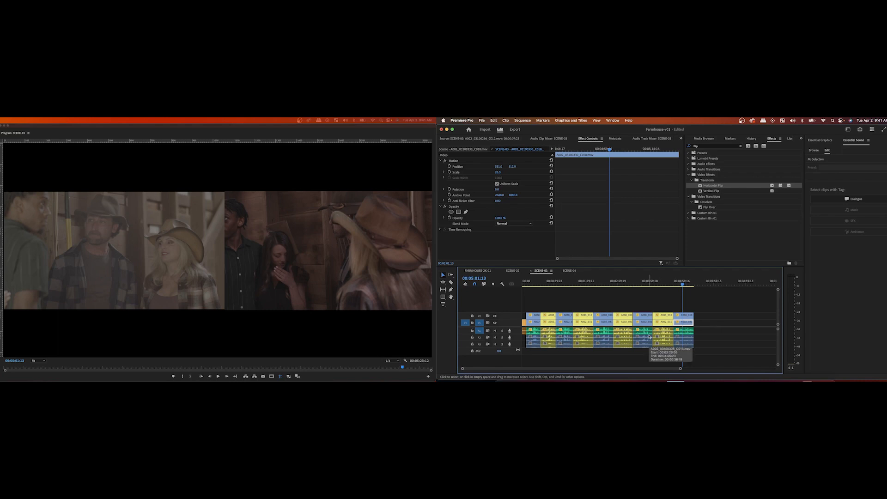
# Step: Review SCENE-03's final two takes at 00:04:16:12 and 00:05:13:08, and play the last one from 00:05:05:14
pyautogui.hscroll(5, 577, 285)
pyautogui.hscroll(-5, 578, 286)
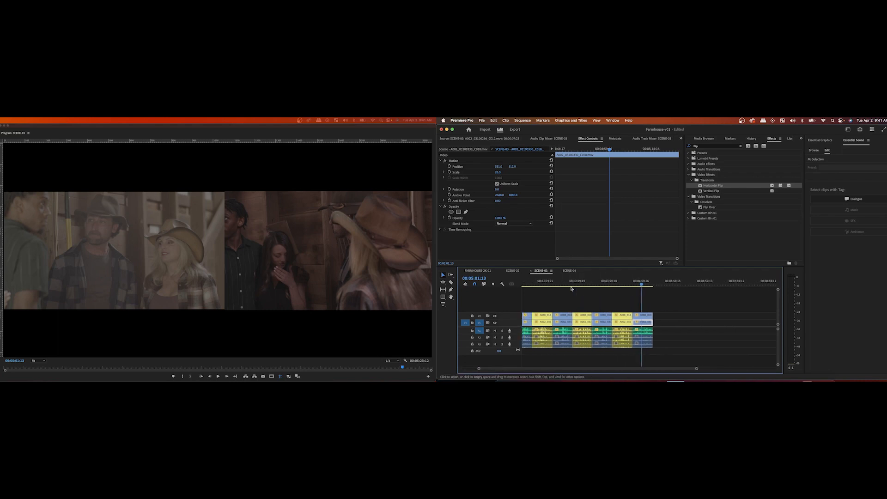
pyautogui.click(610, 285)
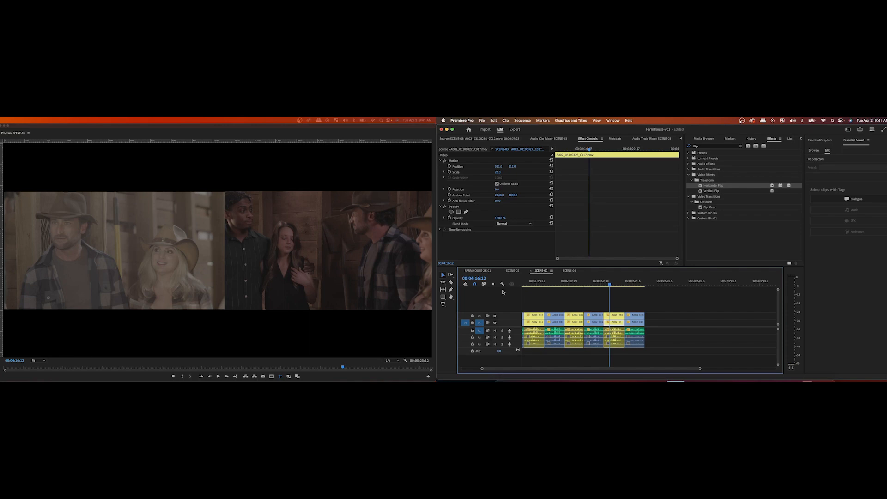
pyautogui.click(640, 283)
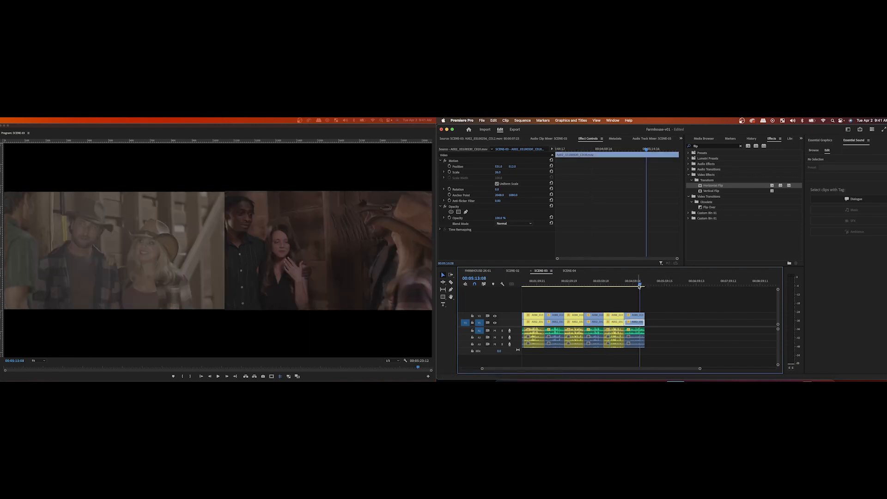
pyautogui.moveTo(640, 286); pyautogui.dragTo(635, 287)
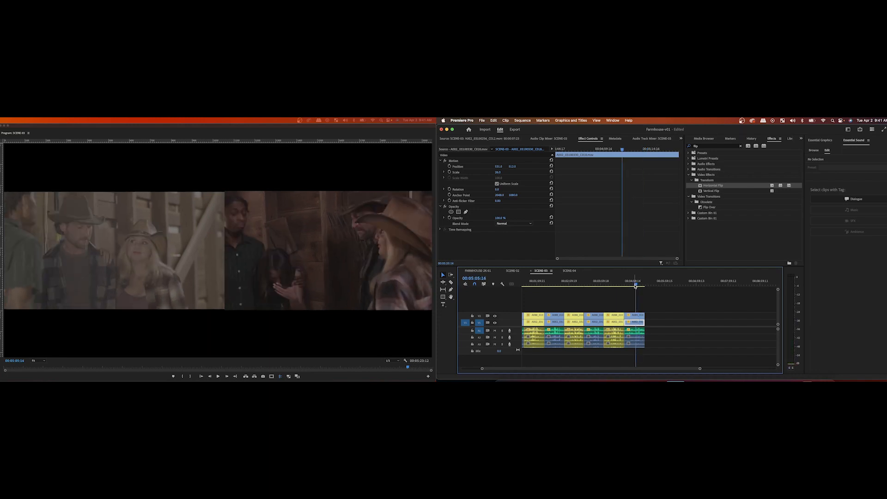
pyautogui.press('space')
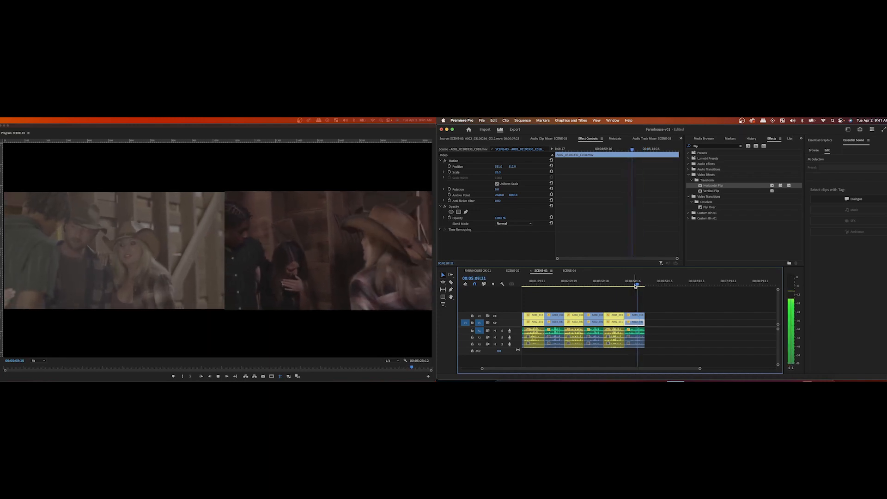
pyautogui.press('space')
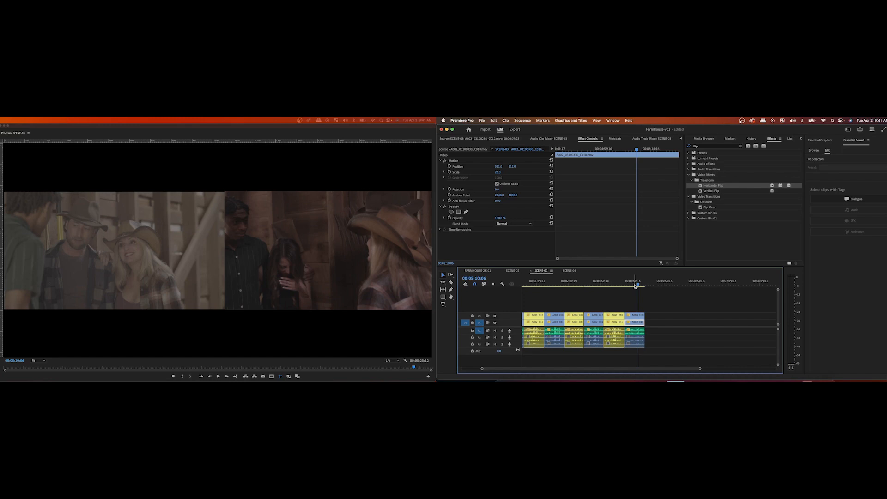
# Step: Go back to the start of SCENE-03 and view the first barn take at about 00:00:13:06
pyautogui.moveTo(699, 369); pyautogui.dragTo(677, 370)
pyautogui.hscroll(-5, 681, 362)
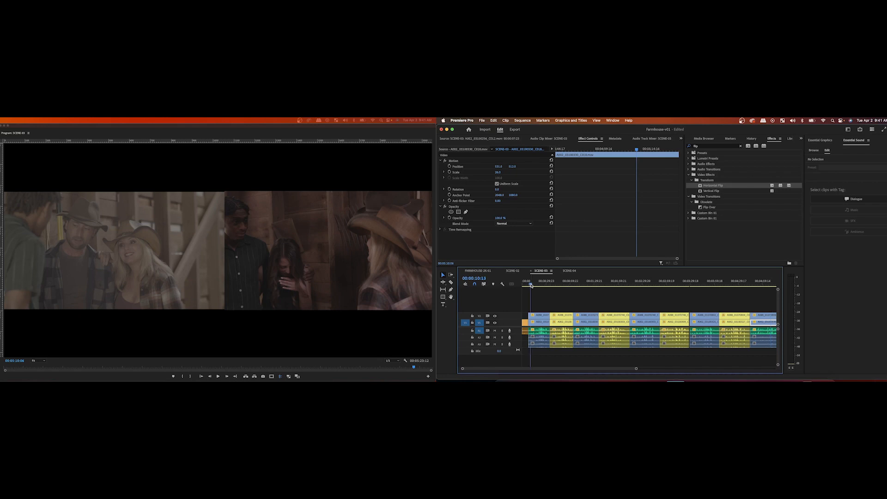
pyautogui.click(531, 285)
pyautogui.moveTo(531, 285); pyautogui.dragTo(533, 285)
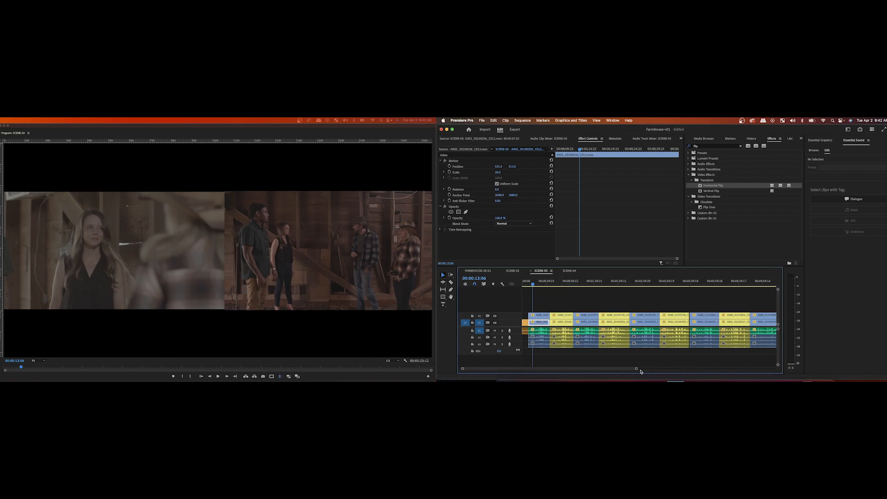
# Step: Play SCENE-03's flipped opening shot of the couple walking from 00:00:04:13
pyautogui.moveTo(636, 369); pyautogui.dragTo(616, 371)
pyautogui.click(528, 284)
pyautogui.moveTo(527, 285); pyautogui.dragTo(528, 285)
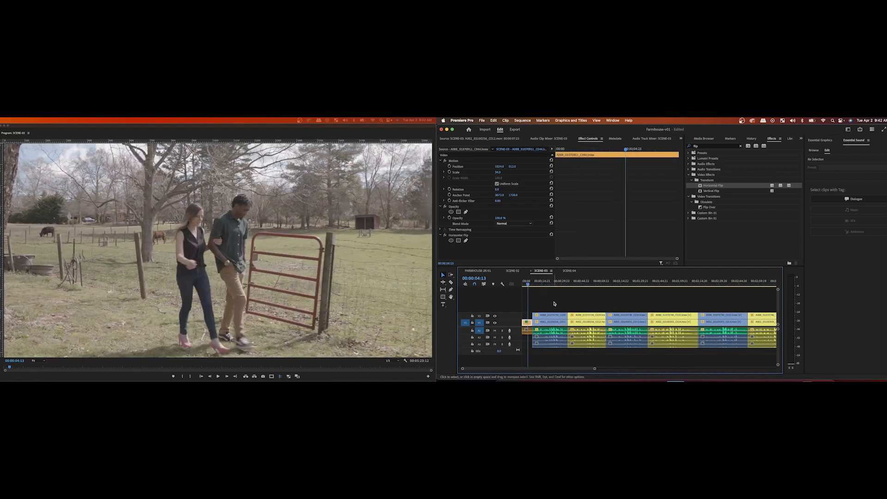
pyautogui.press('space')
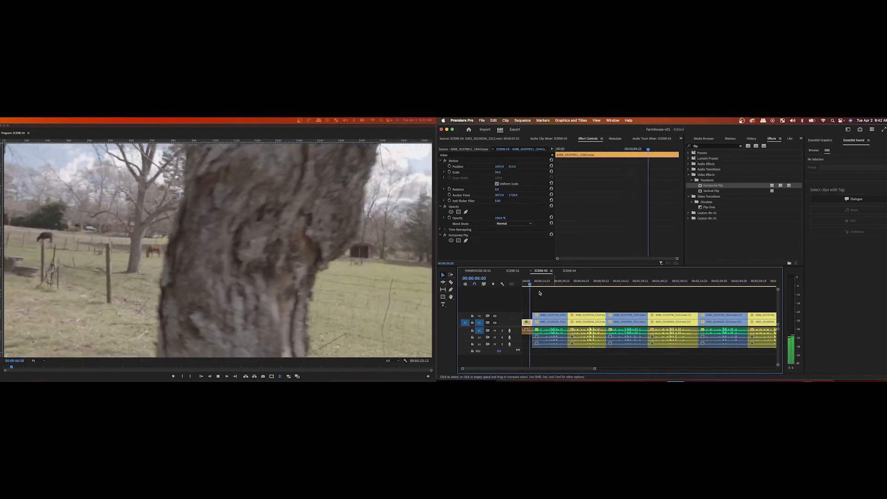
# Step: Review the tree passing through SCENE-03's flipped opening shot around 00:00:05:19, and continue to the shot's end at 00:00:07:21
pyautogui.moveTo(530, 285); pyautogui.dragTo(528, 285)
pyautogui.press('space')
pyautogui.press('space')
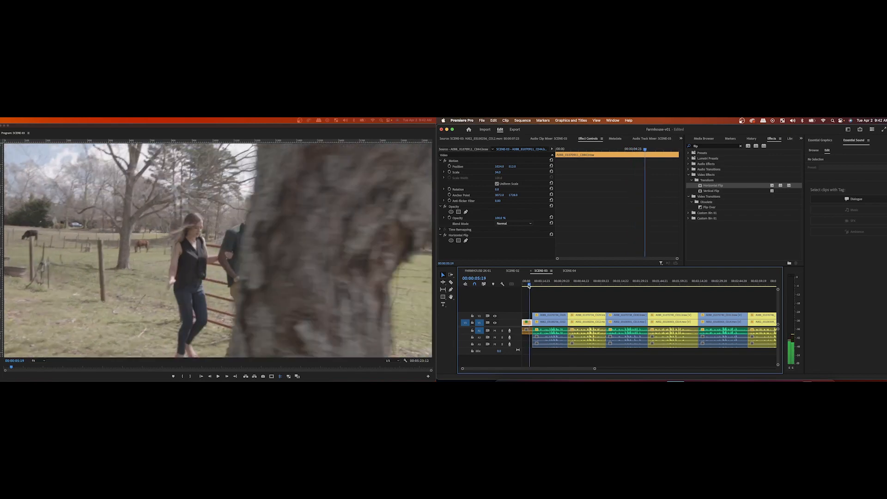
pyautogui.hotkey('shift', 'Right')
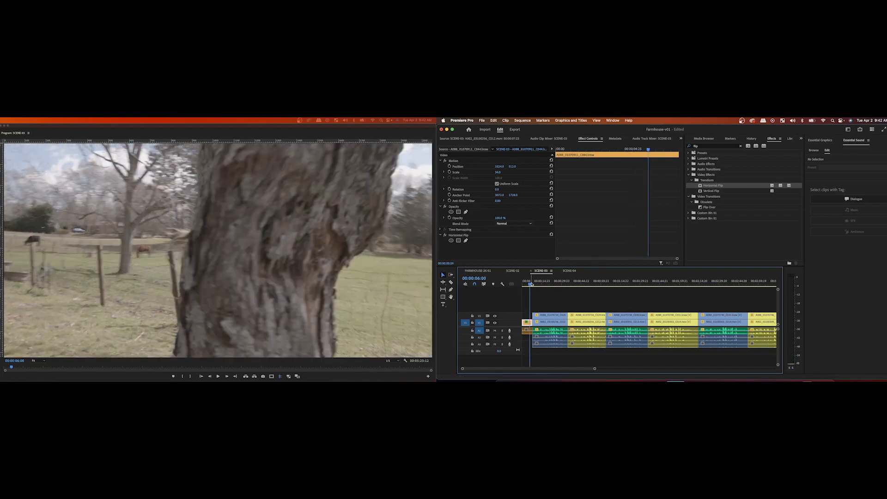
pyautogui.click(532, 284)
pyautogui.moveTo(532, 283); pyautogui.dragTo(533, 284)
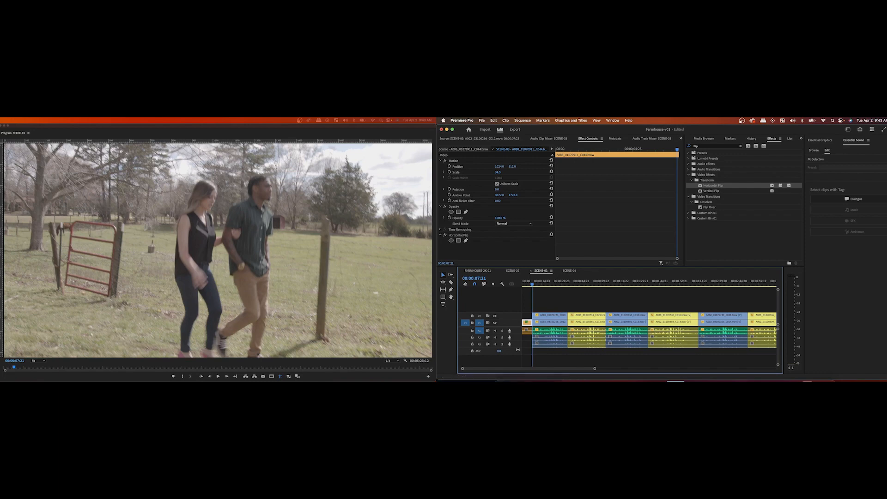
# Step: View the first split-screen barn take at 00:00:10:04, and return to near its start at 00:00:08:21
pyautogui.click(536, 283)
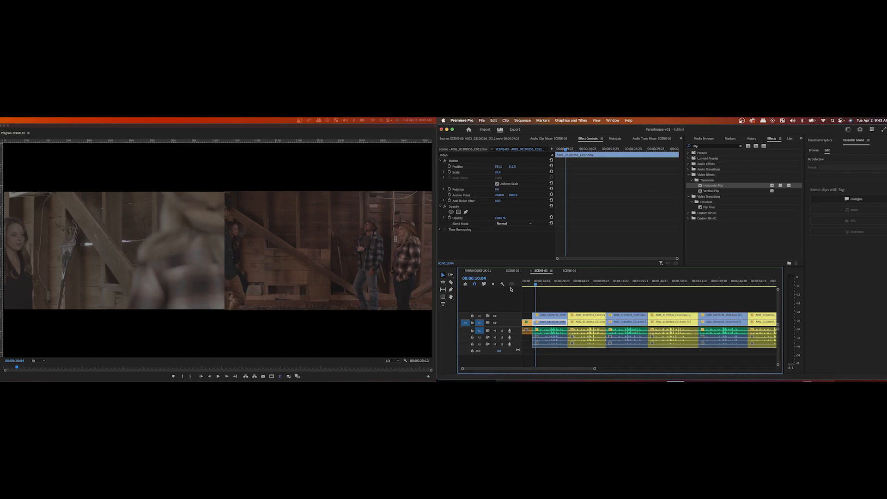
pyautogui.click(298, 218)
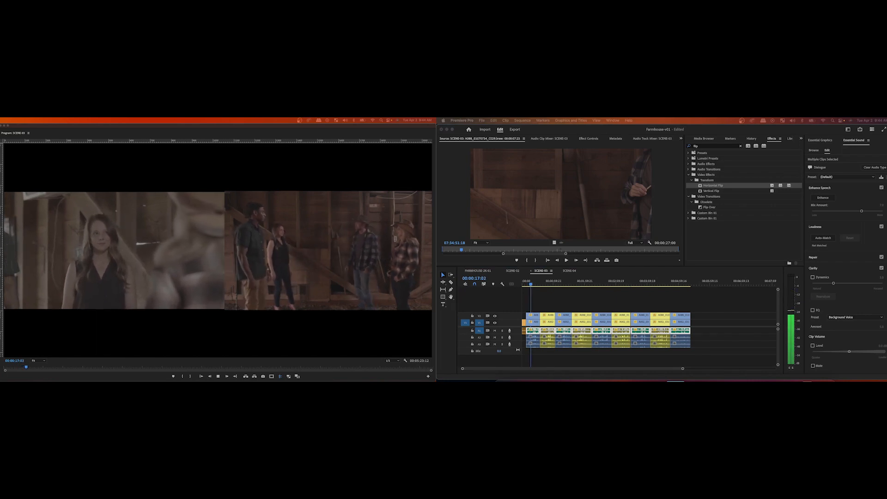
pyautogui.click(527, 286)
pyautogui.click(527, 285)
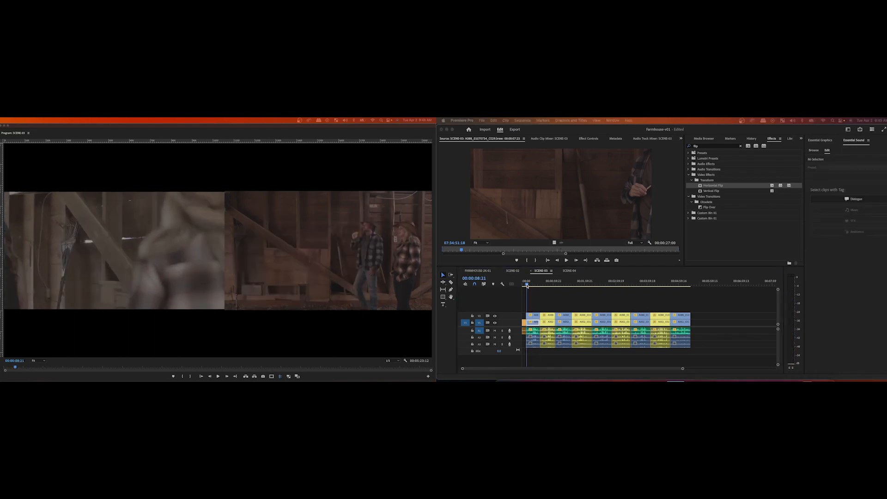
pyautogui.moveTo(683, 370); pyautogui.dragTo(642, 368)
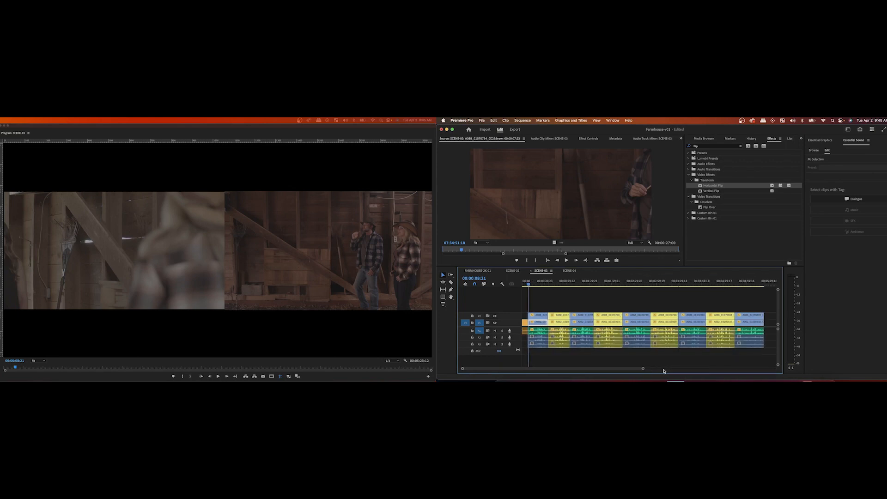
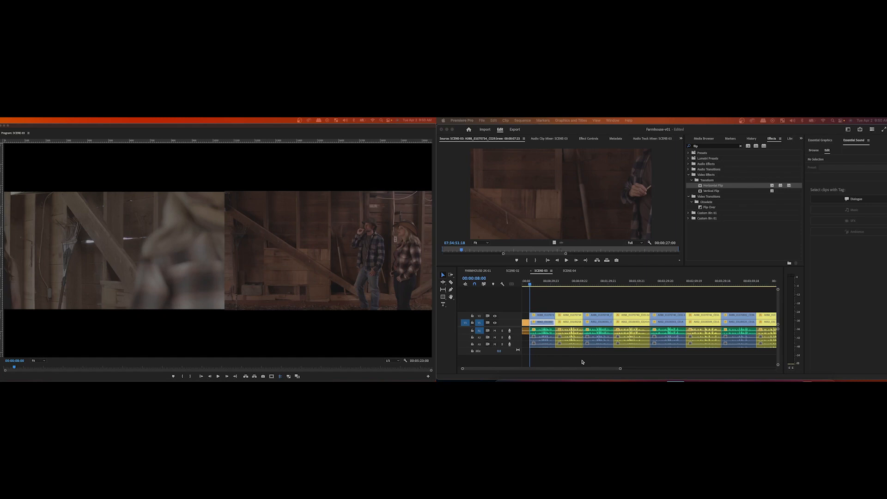
# Step: Play the first barn take from 00:00:08:00 and the second from 00:00:35:04, pausing at 00:00:43:22
pyautogui.click(620, 370)
pyautogui.moveTo(620, 369); pyautogui.dragTo(595, 372)
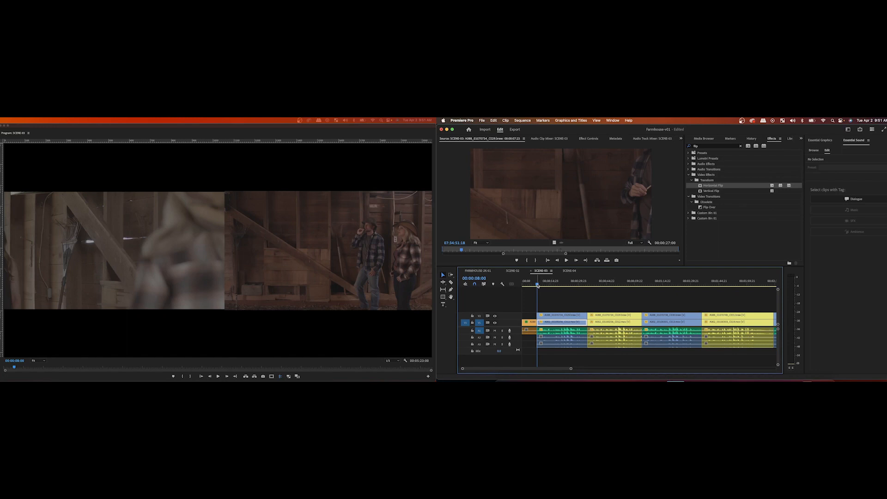
pyautogui.press('space')
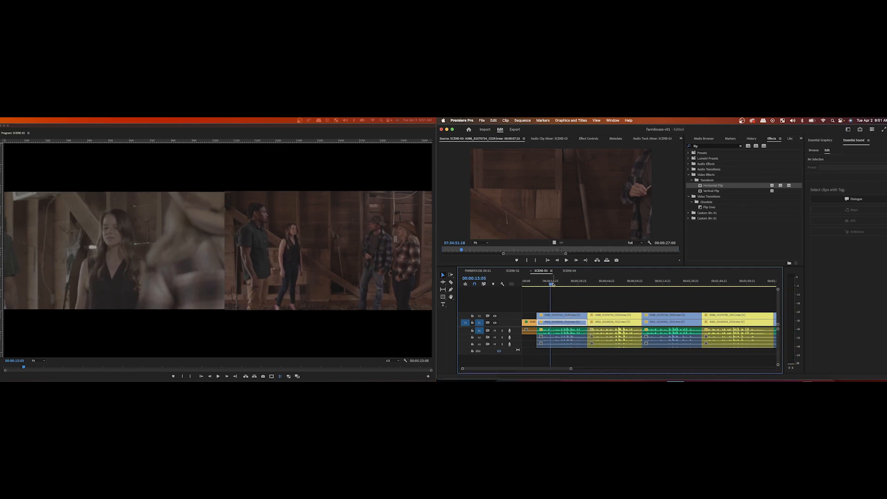
pyautogui.click(588, 285)
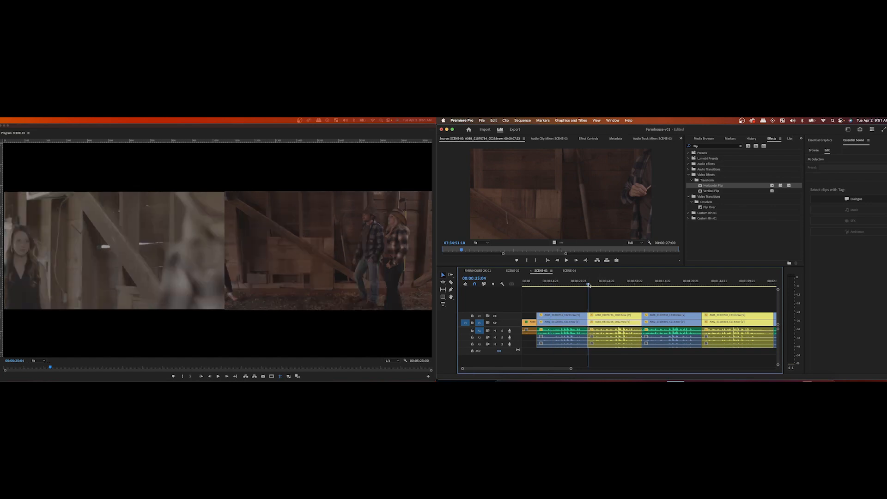
pyautogui.press('space')
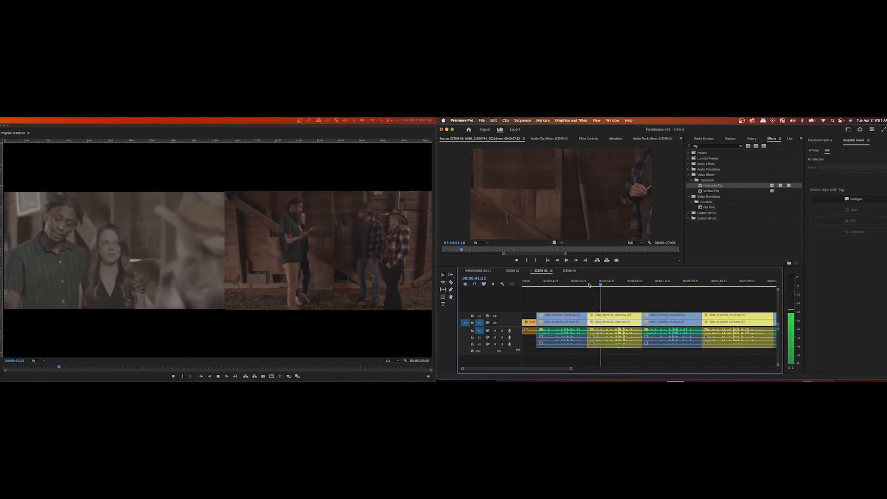
pyautogui.press('space')
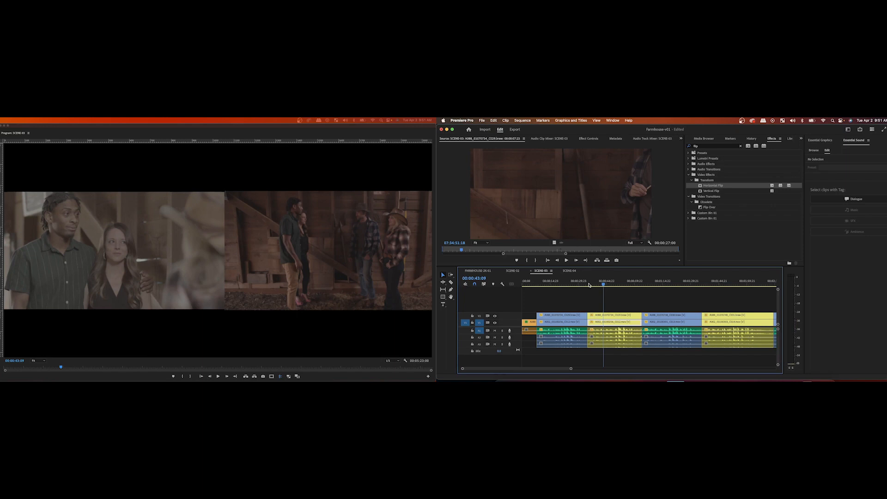
pyautogui.press('space')
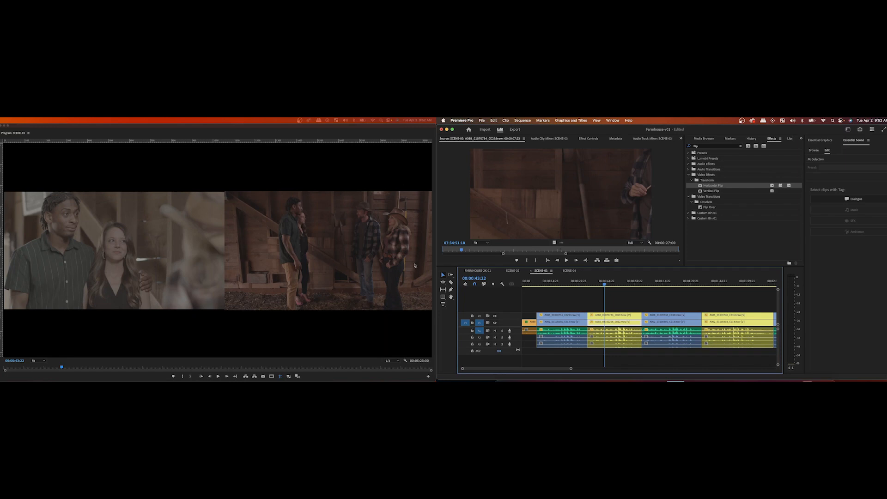
# Step: Play the third barn take from 00:01:04:19, and replay its passage around 00:01:10:21, stopping at 00:01:12:03
pyautogui.click(644, 284)
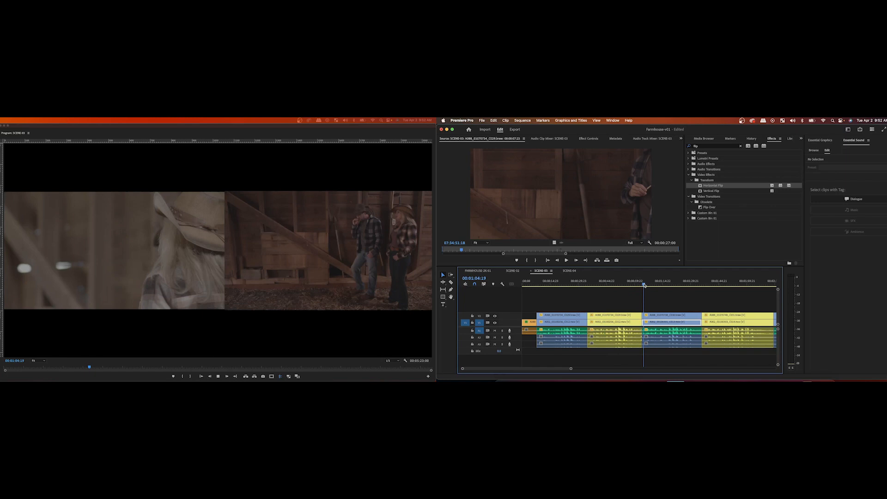
pyautogui.press('space')
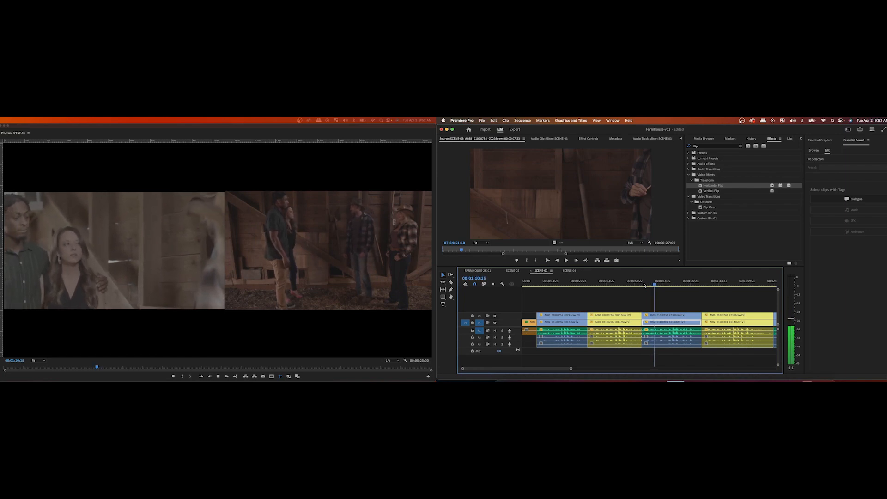
pyautogui.press('space')
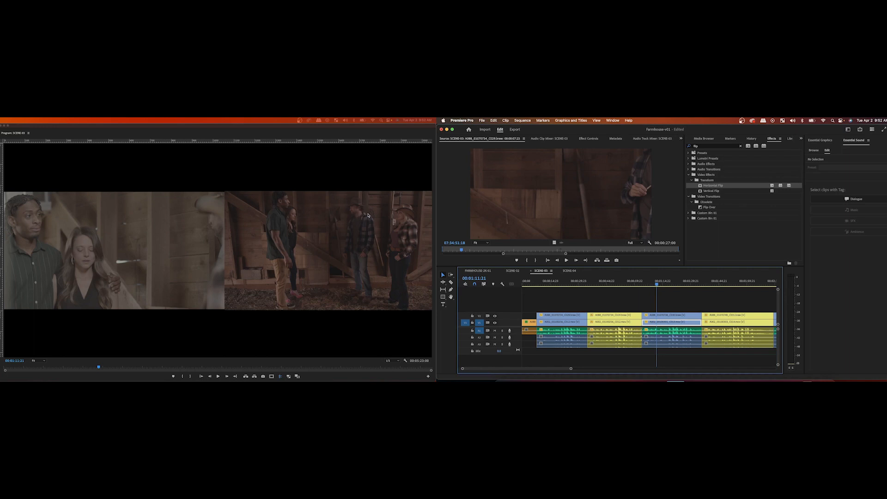
pyautogui.hscroll(10, 722, 286)
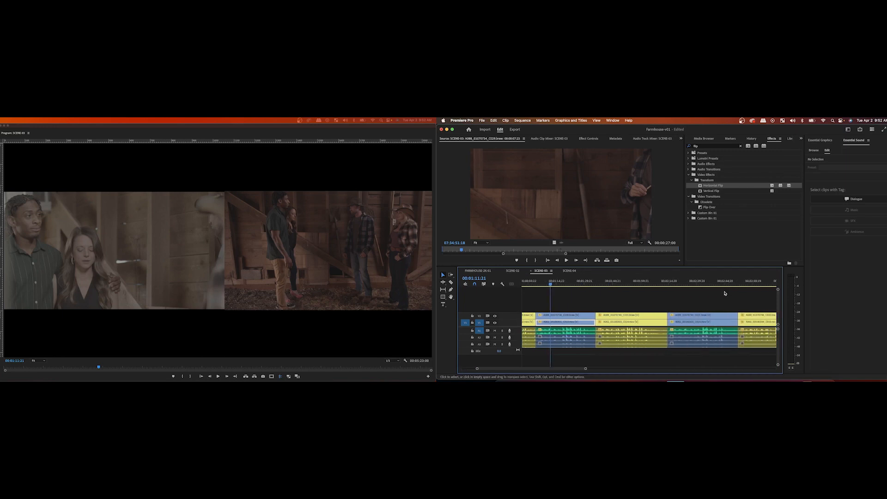
pyautogui.hscroll(-10, 721, 292)
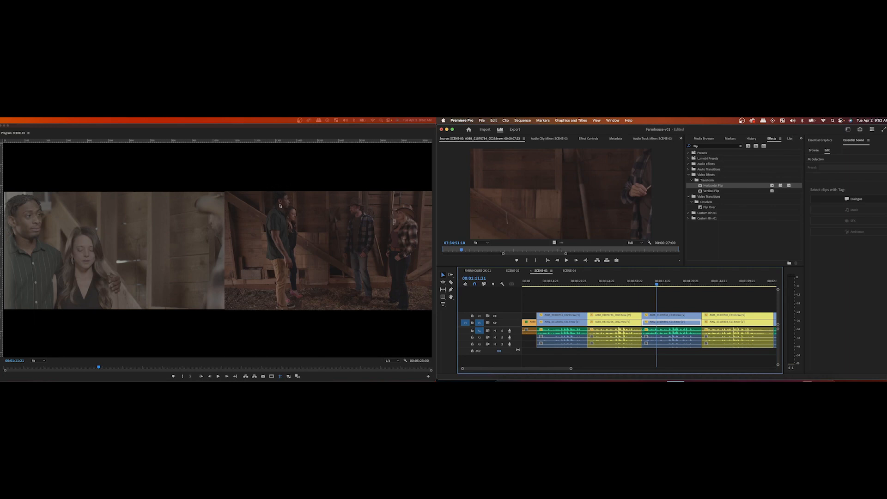
pyautogui.click(655, 283)
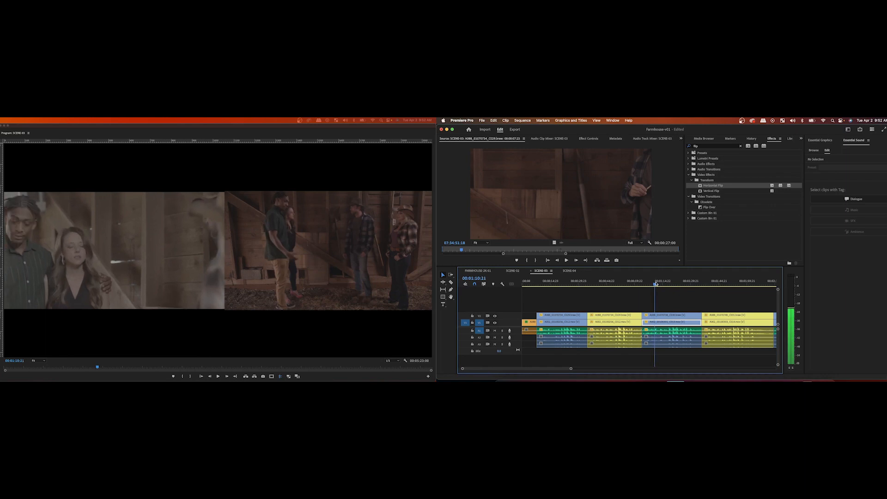
pyautogui.press('j')
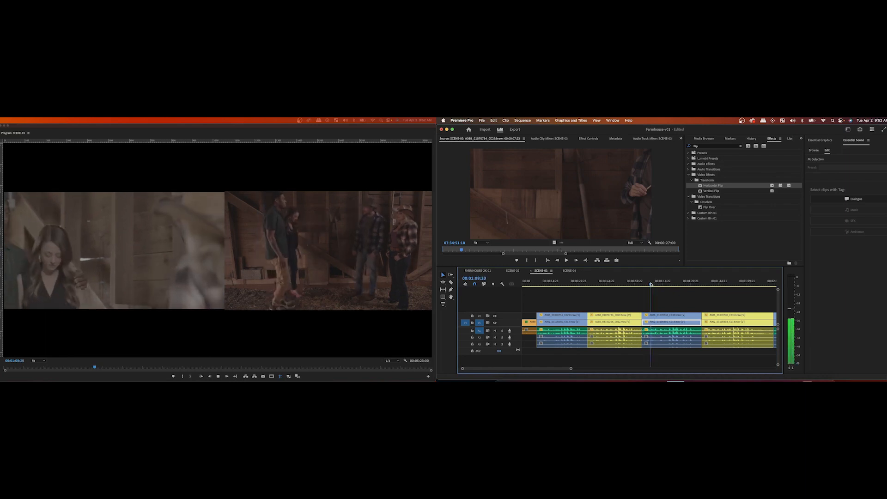
pyautogui.press('l')
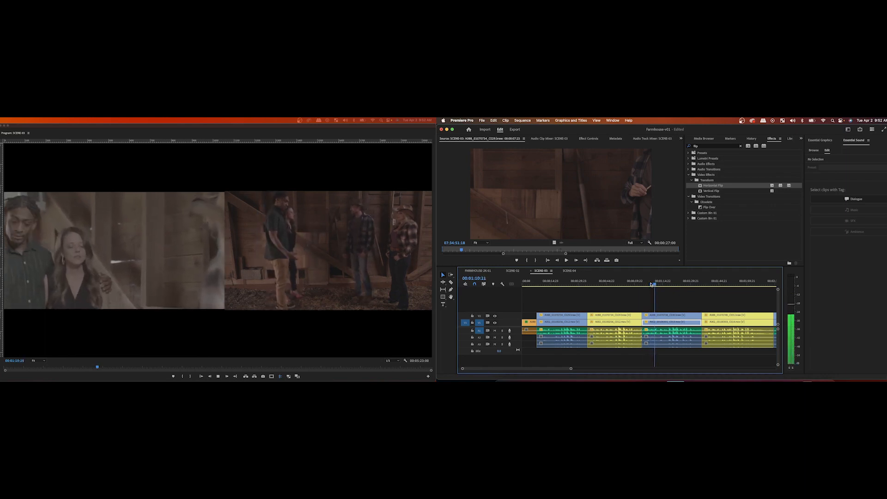
pyautogui.press('k')
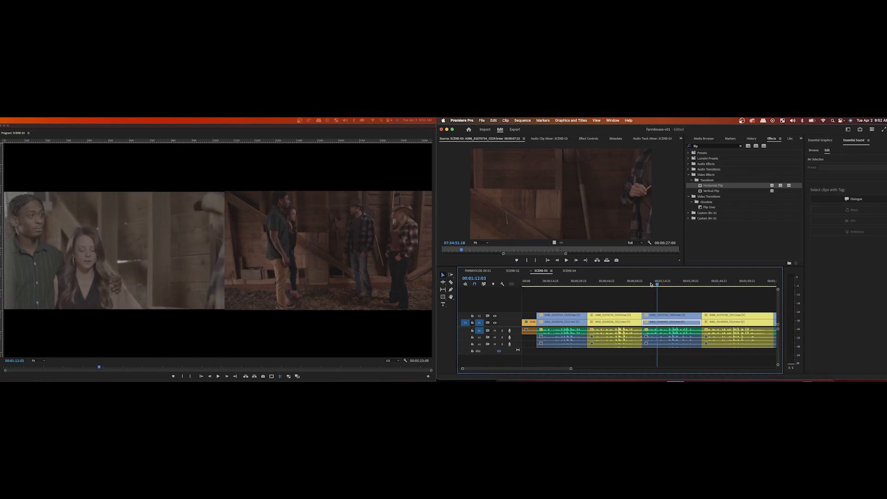
# Step: Trim the start of the third barn take's video and audio clips to 00:01:12:03
pyautogui.click(668, 315)
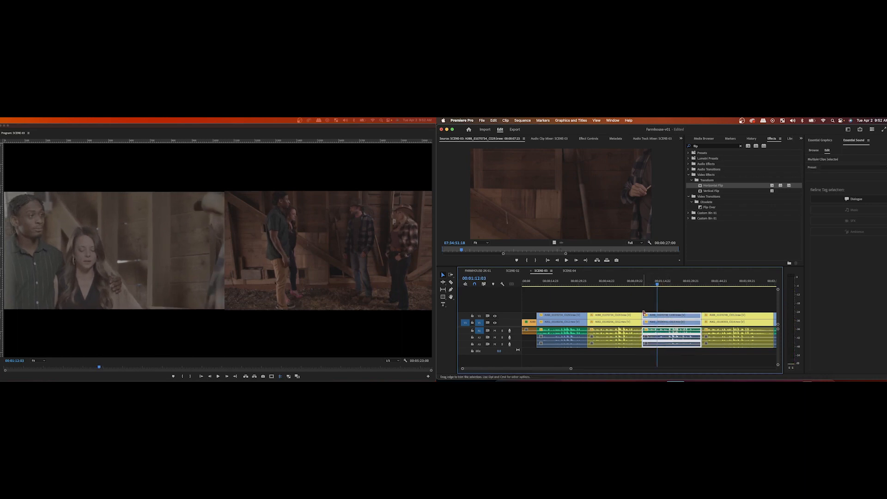
pyautogui.moveTo(644, 313); pyautogui.dragTo(656, 313)
pyautogui.scroll(-2, 682, 297)
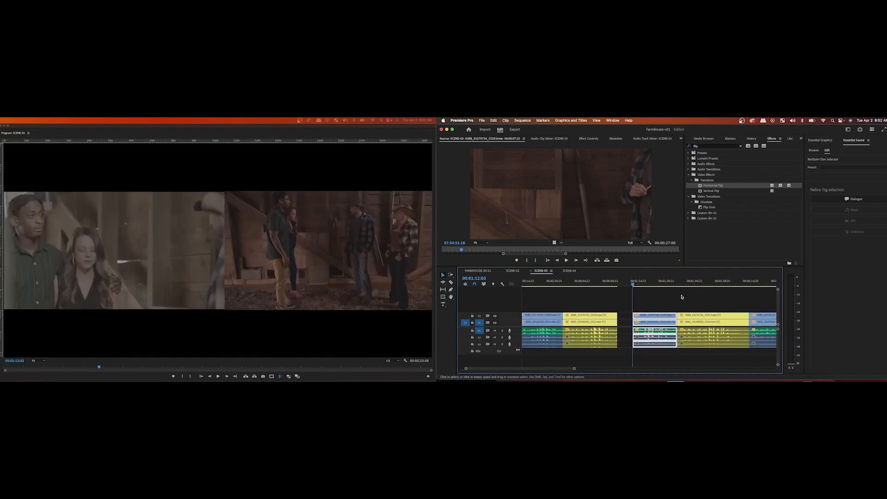
pyautogui.scroll(-1, 682, 297)
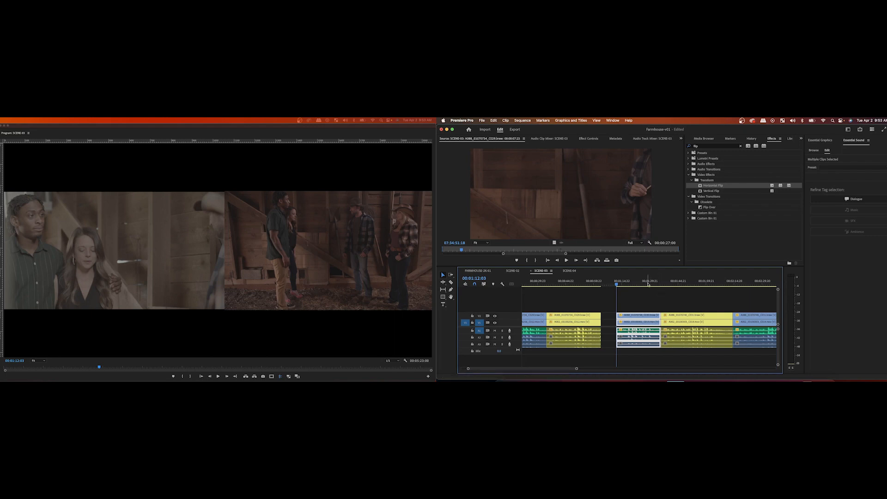
# Step: Check the rest of the third barn take up to 00:01:28:14, delete the take and ripple delete its gap
pyautogui.click(630, 285)
pyautogui.moveTo(629, 284); pyautogui.dragTo(647, 285)
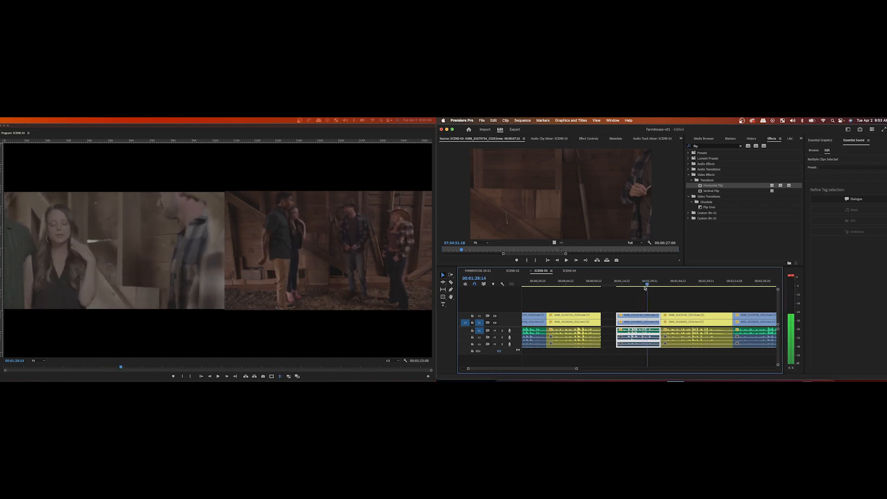
pyautogui.press('Delete')
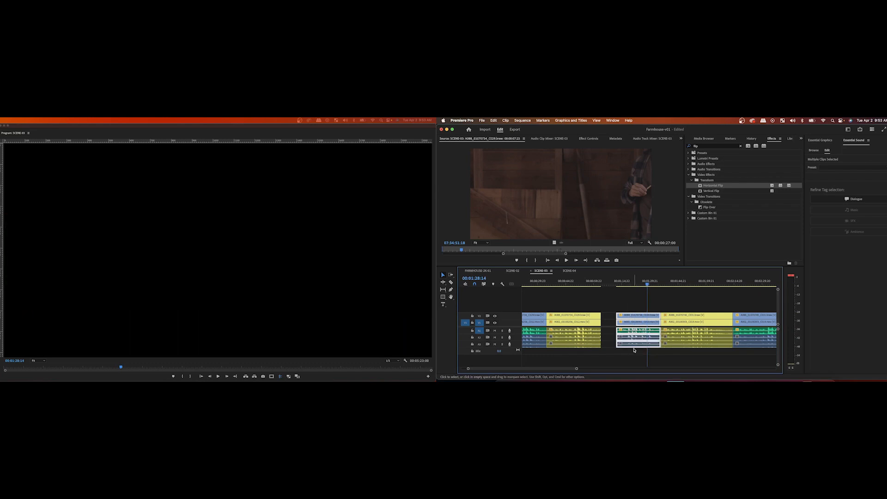
pyautogui.rightClick(635, 320)
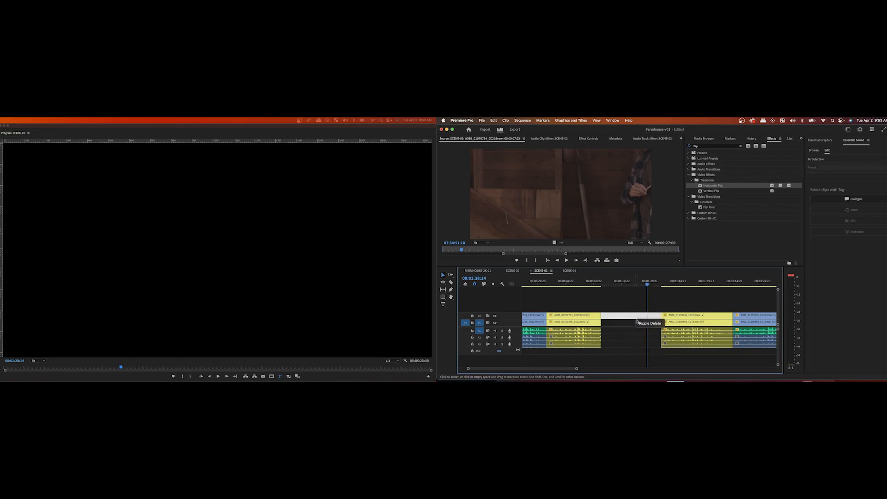
pyautogui.click(646, 318)
# Step: Play the next two barn takes from 00:01:04:01 and 00:01:43:14, and return to the latter's start at 00:01:43:07
pyautogui.click(601, 284)
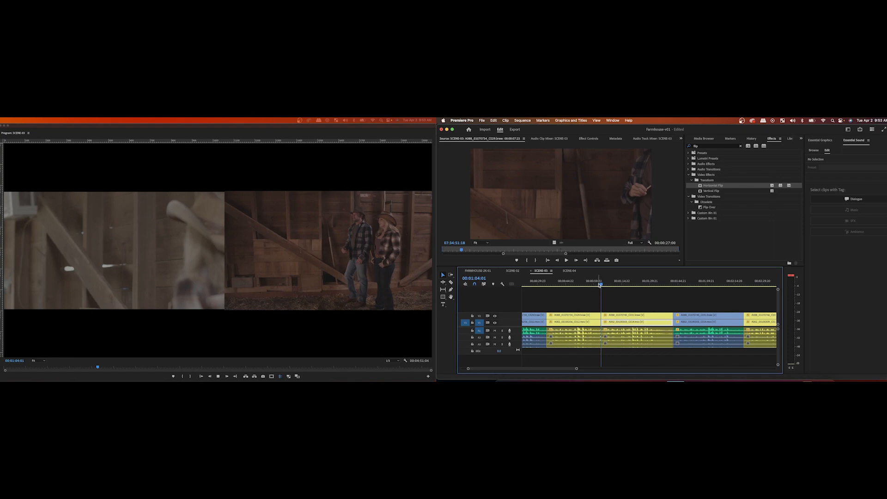
pyautogui.press('space')
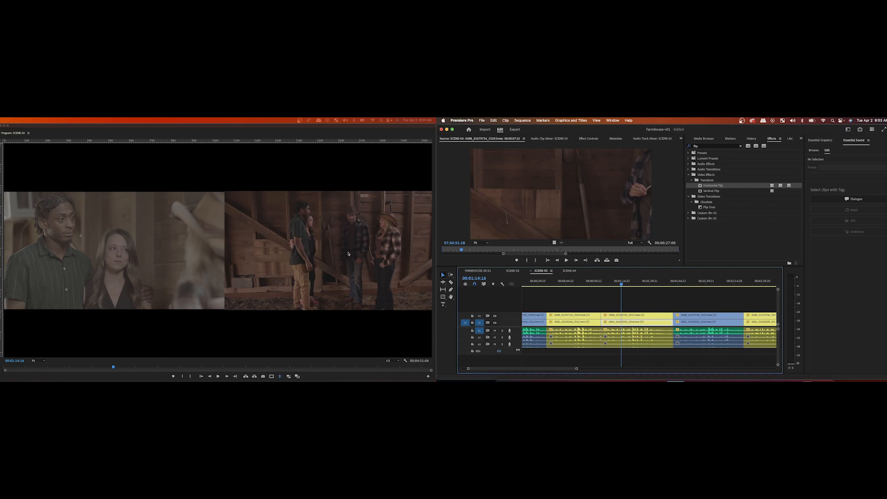
pyautogui.click(675, 284)
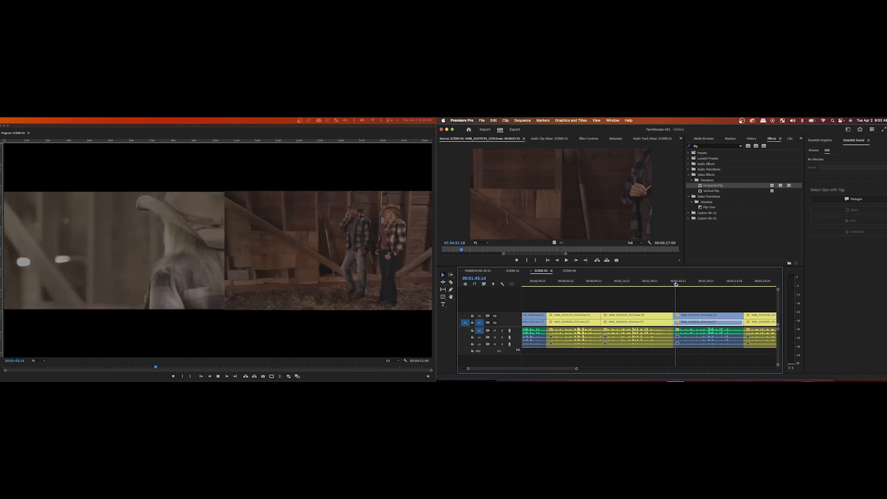
pyautogui.press('space')
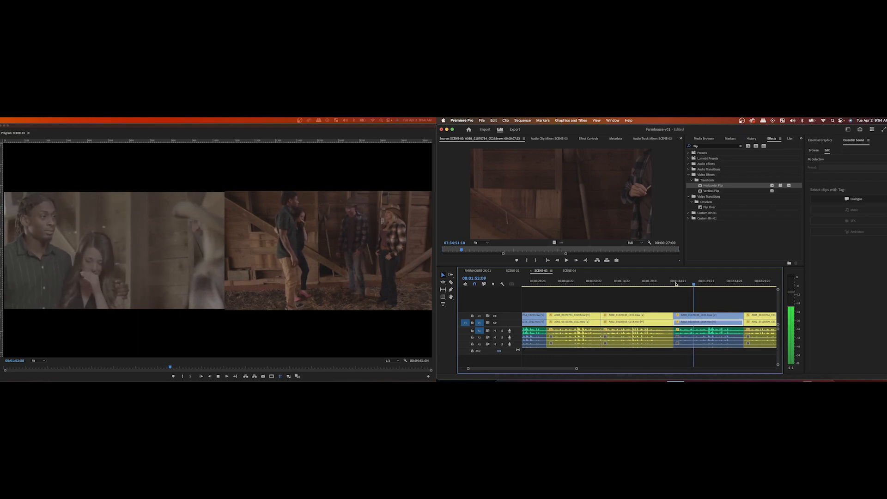
pyautogui.press('space')
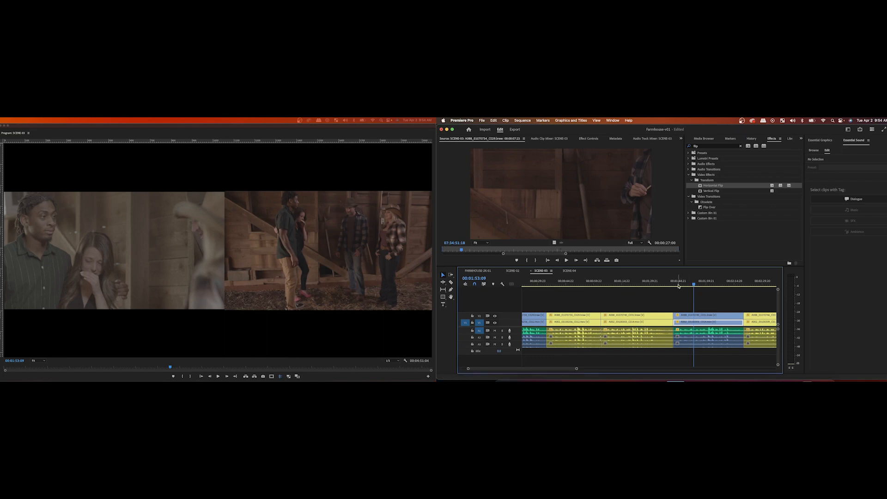
pyautogui.click(674, 284)
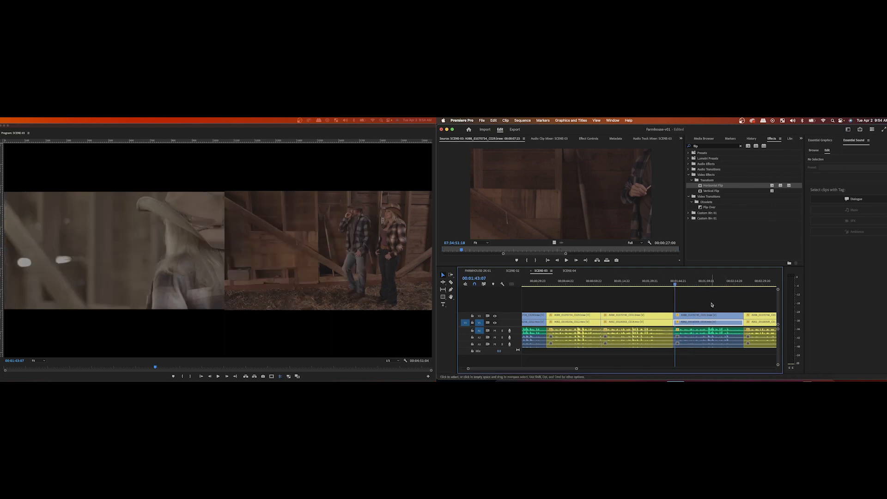
# Step: Play the blue-labelled barn take from 00:01:43:07 and stop at 00:01:46:02 to check the actors' entrance
pyautogui.press('space')
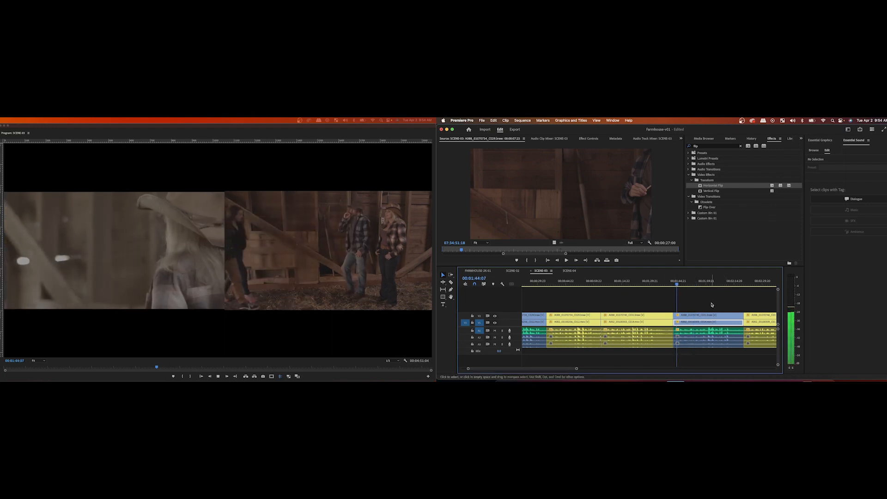
pyautogui.press('space')
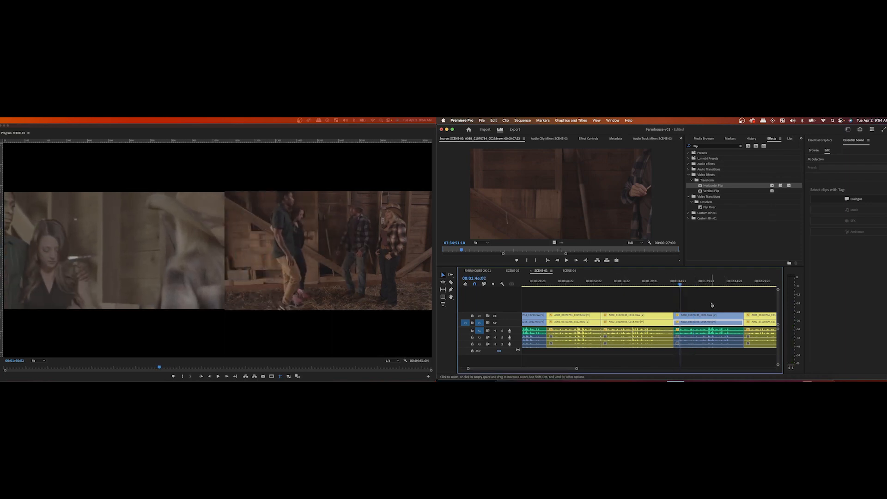
pyautogui.click(368, 282)
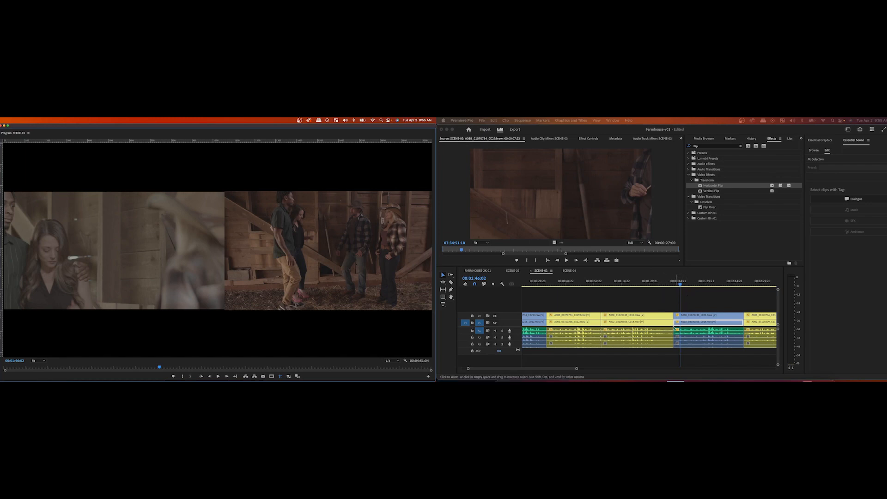
pyautogui.moveTo(576, 370); pyautogui.dragTo(563, 369)
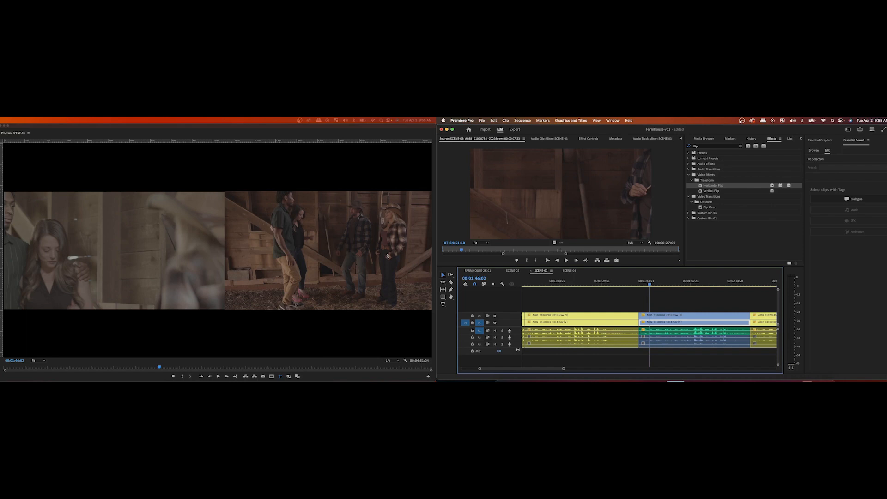
# Step: Replay the blue-labelled take from 00:01:45:17 in short passages, stopping at 00:01:49:12 to check the actors' positions
pyautogui.click(649, 285)
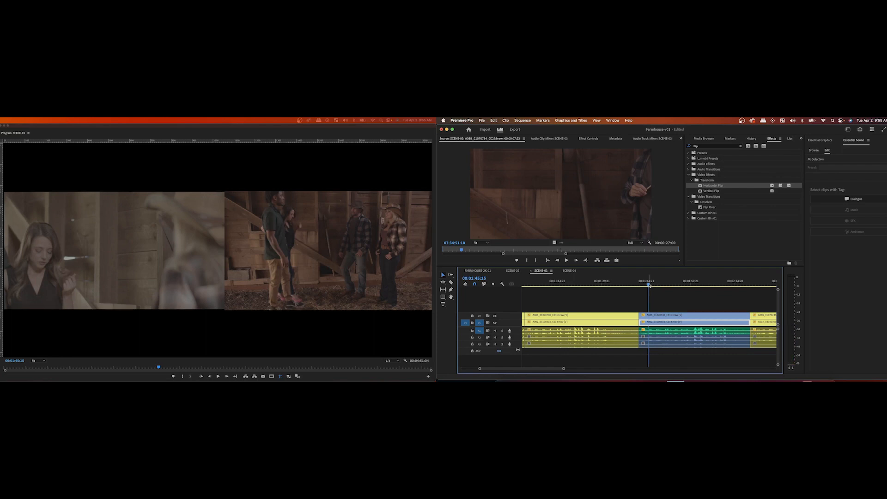
pyautogui.press('Right')
pyautogui.press('Right')
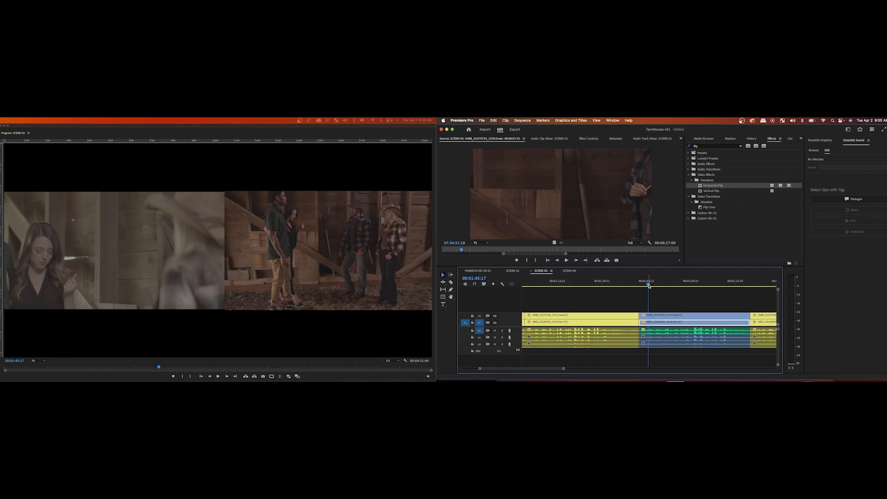
pyautogui.scroll(2, 649, 285)
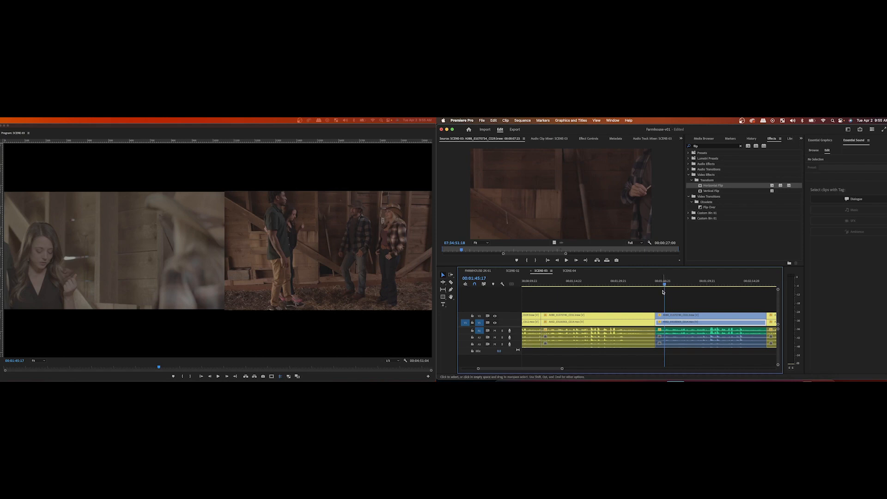
pyautogui.press('space')
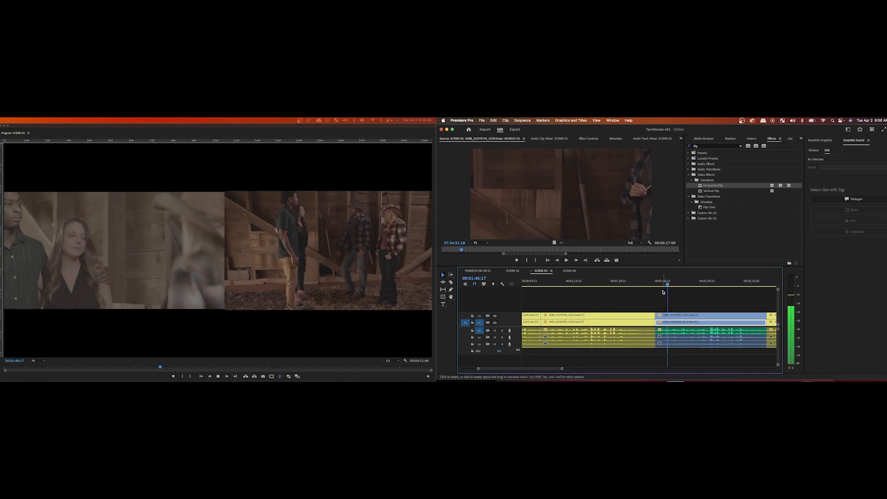
pyautogui.press('space')
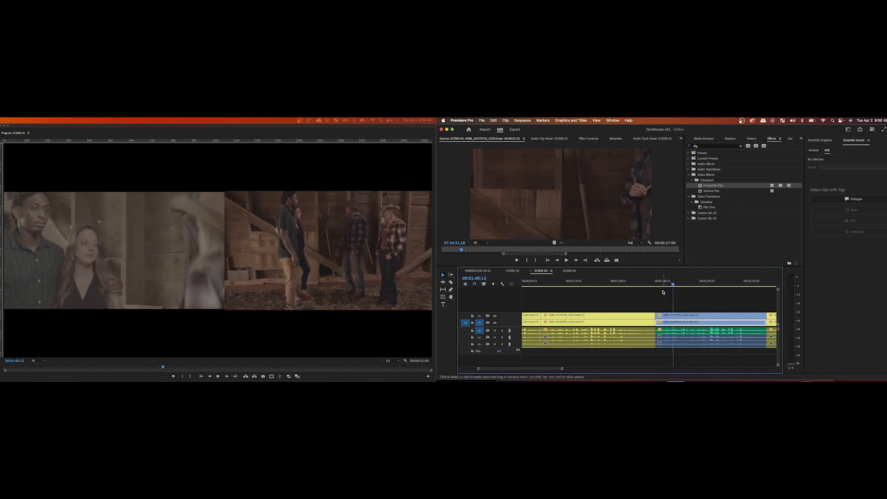
pyautogui.press('space')
pyautogui.press('space')
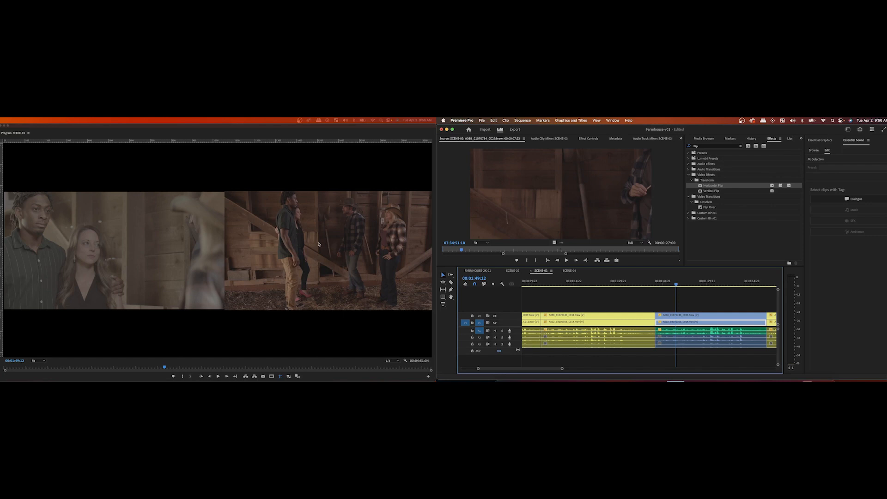
pyautogui.rightClick(317, 266)
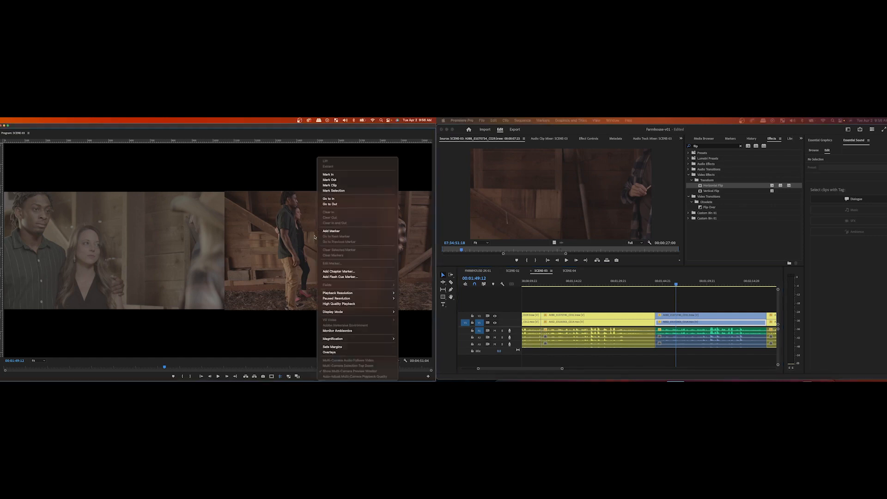
pyautogui.click(326, 266)
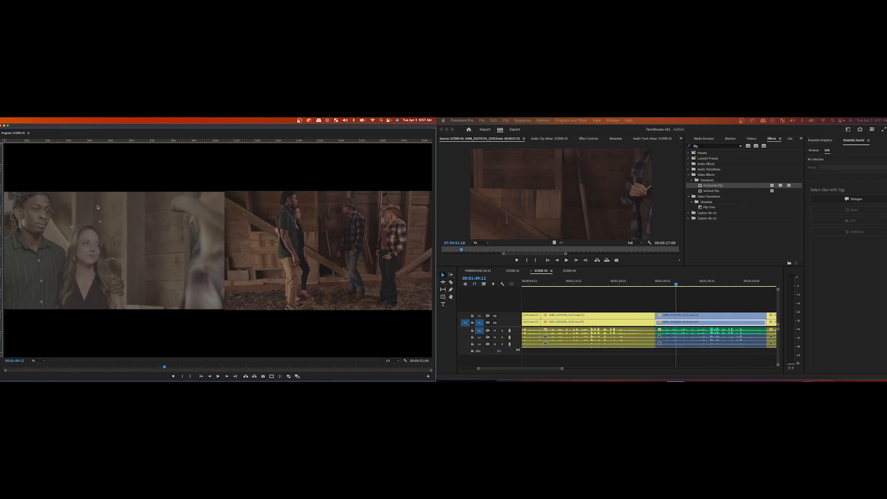
# Step: Compare the yellow take at 00:01:09:12 with the blue take's frames between 00:01:46:02 and 00:01:52:04, ending at 00:01:51:03
pyautogui.click(541, 284)
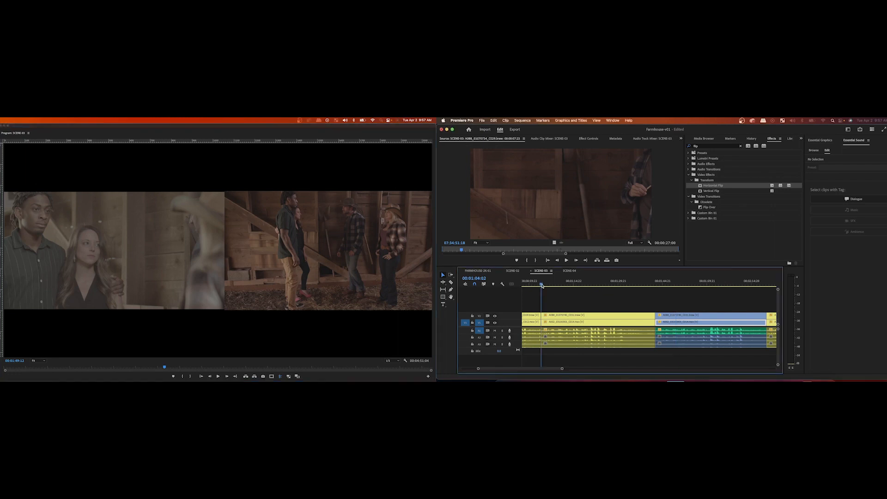
pyautogui.moveTo(542, 286); pyautogui.dragTo(558, 285)
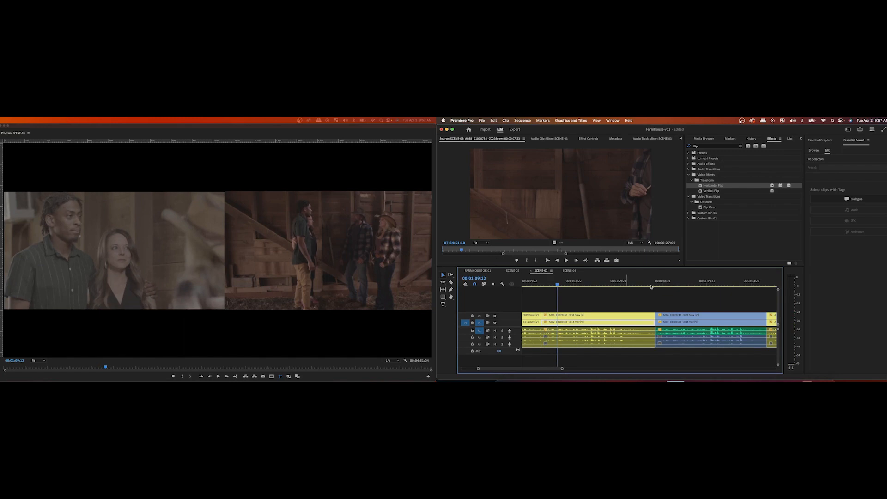
pyautogui.click(666, 283)
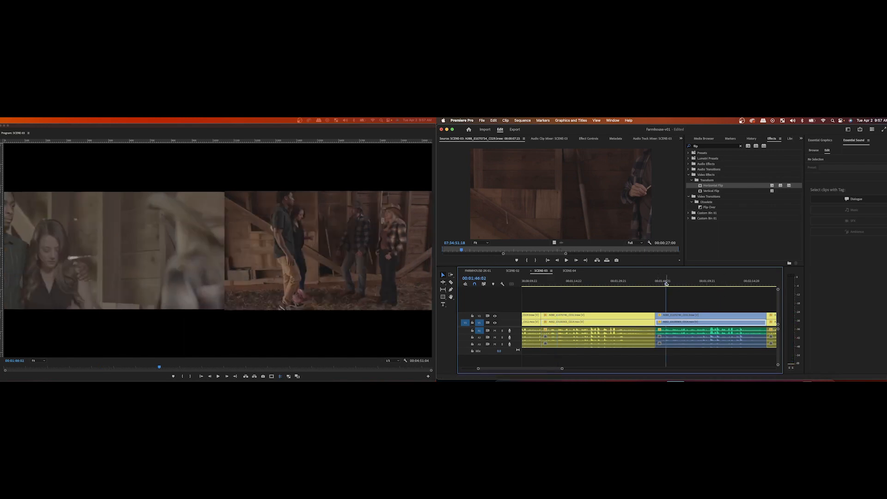
pyautogui.moveTo(667, 284); pyautogui.dragTo(675, 283)
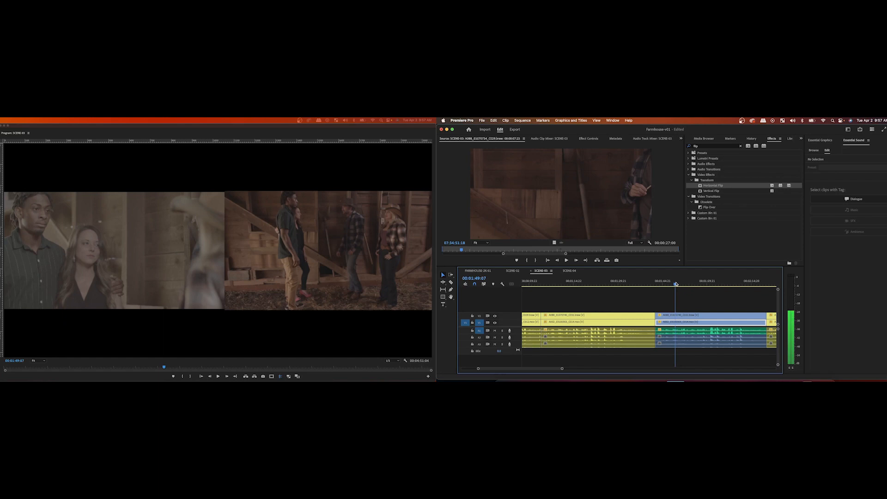
pyautogui.moveTo(675, 283); pyautogui.dragTo(678, 283)
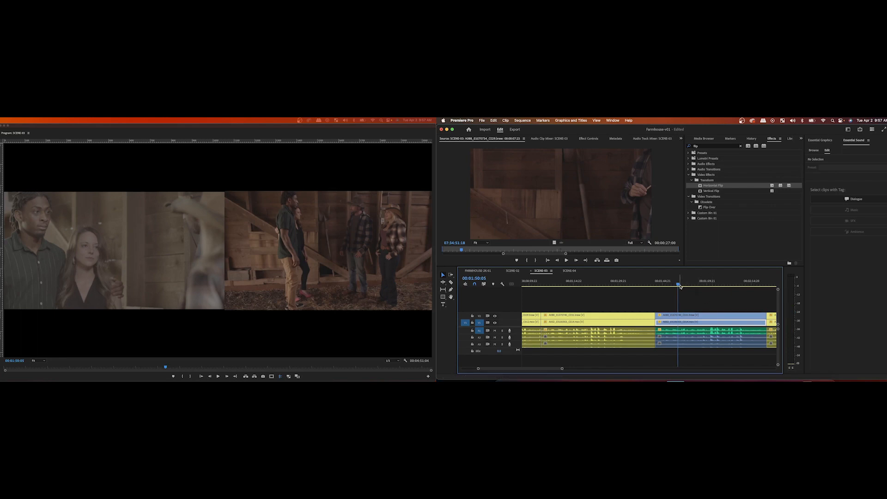
pyautogui.moveTo(679, 285); pyautogui.dragTo(683, 286)
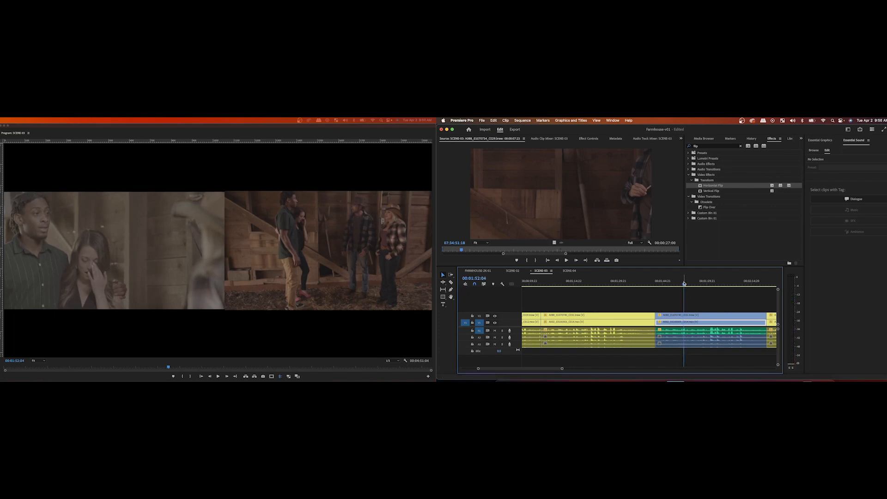
pyautogui.moveTo(682, 284); pyautogui.dragTo(681, 284)
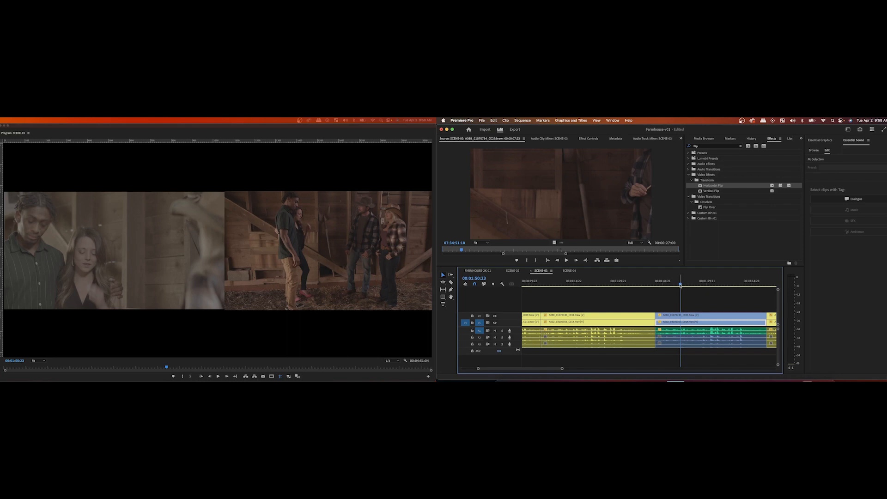
pyautogui.moveTo(680, 285); pyautogui.dragTo(681, 286)
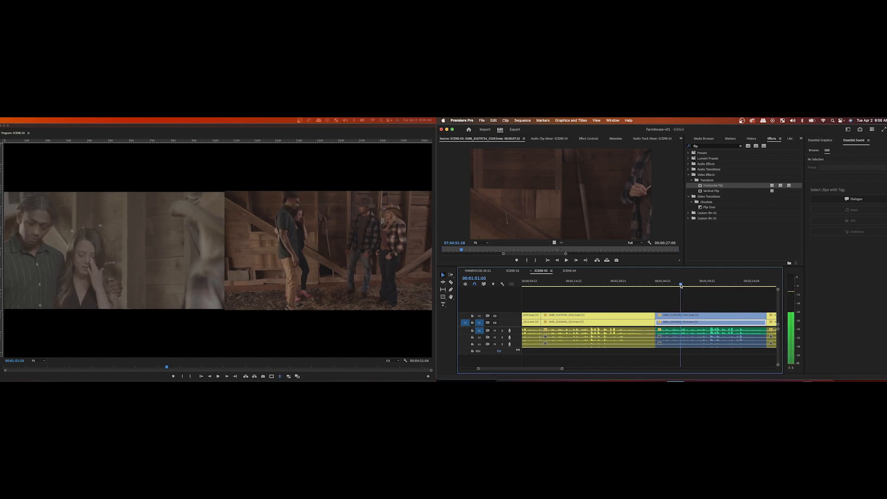
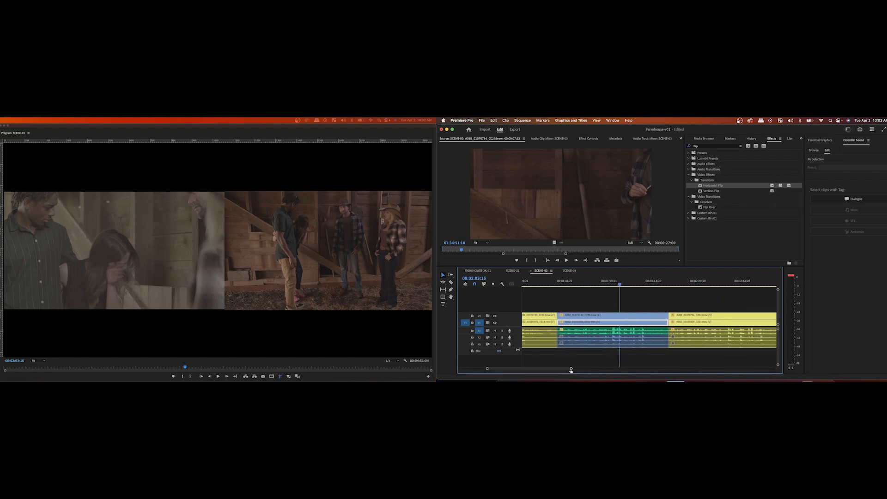
# Step: Move the blue take at 00:02:03:15 past the end of the sequence and ripple delete the gap it leaves
pyautogui.moveTo(572, 368); pyautogui.dragTo(658, 364)
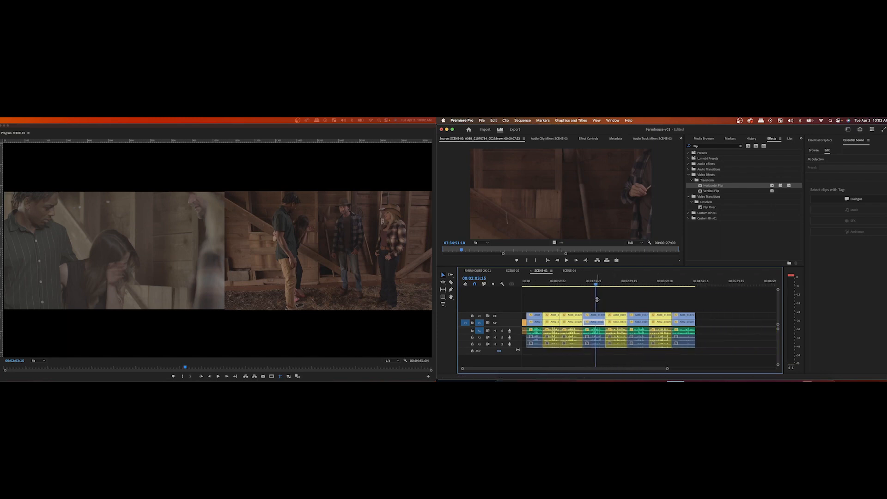
pyautogui.click(594, 314)
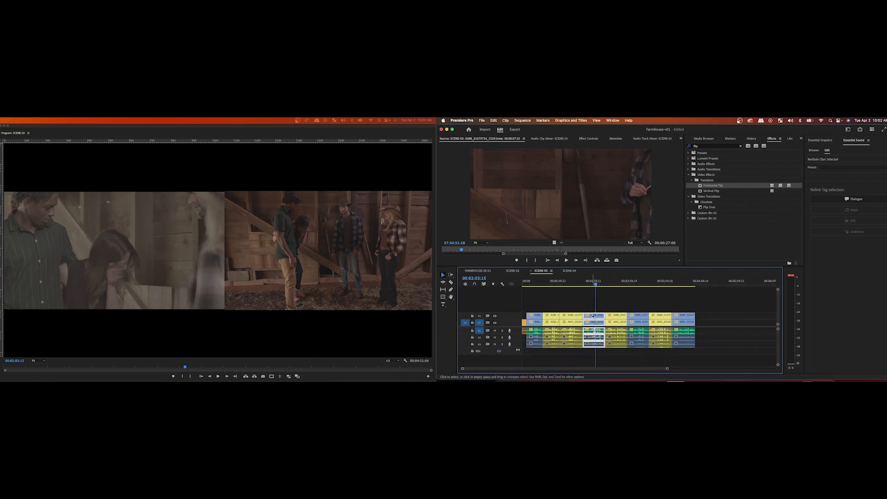
pyautogui.moveTo(594, 314); pyautogui.dragTo(739, 316)
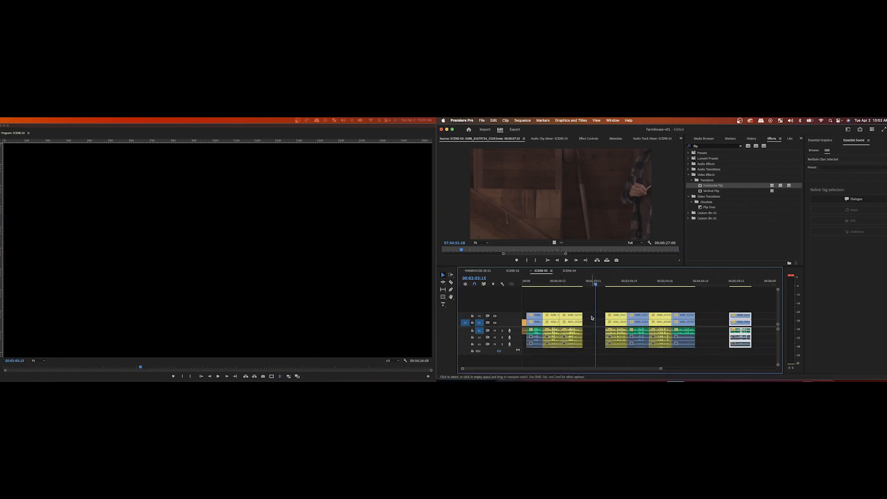
pyautogui.click(594, 319)
pyautogui.press('Delete')
# Step: Scrub the yellow take after the closed gap around 00:01:49:10, and play it from its start, stopping at 00:02:13:08
pyautogui.moveTo(583, 285); pyautogui.dragTo(587, 285)
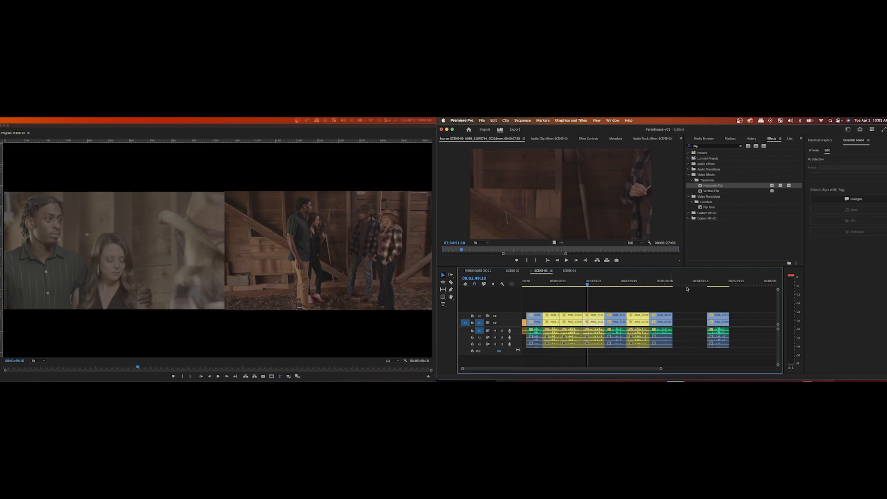
pyautogui.moveTo(587, 285); pyautogui.dragTo(584, 285)
pyautogui.press('space')
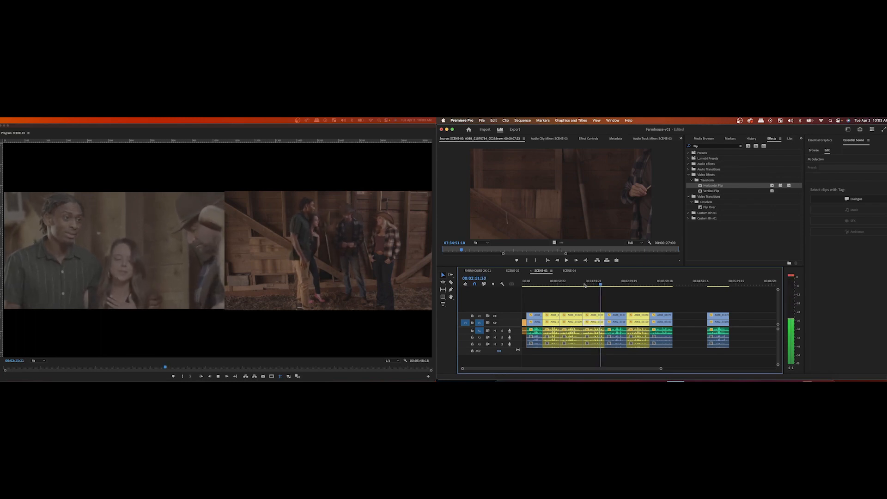
pyautogui.press('space')
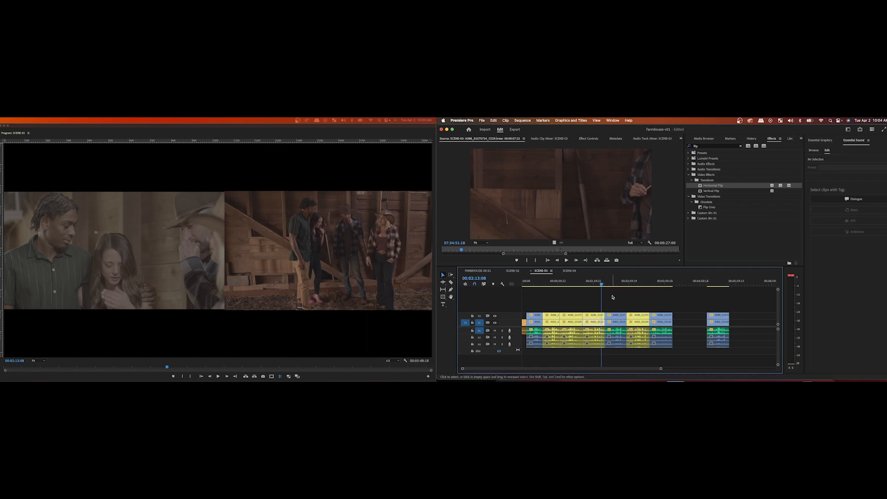
# Step: Check the set-aside blue take at 00:05:24:13 and delete all its video and audio clips
pyautogui.click(715, 282)
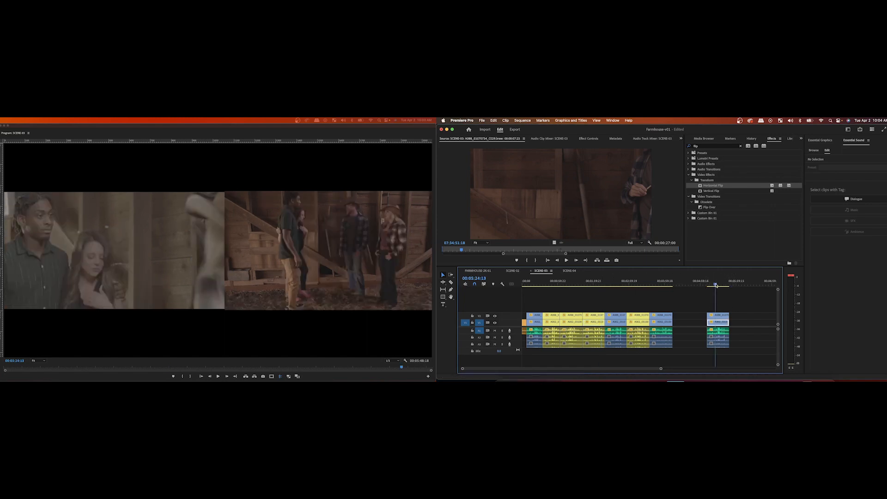
pyautogui.moveTo(703, 309); pyautogui.dragTo(731, 359)
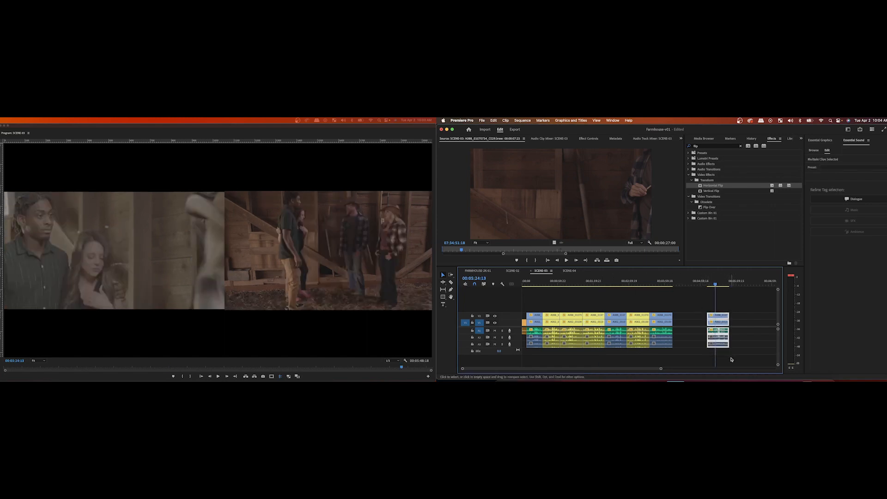
pyautogui.press('Delete')
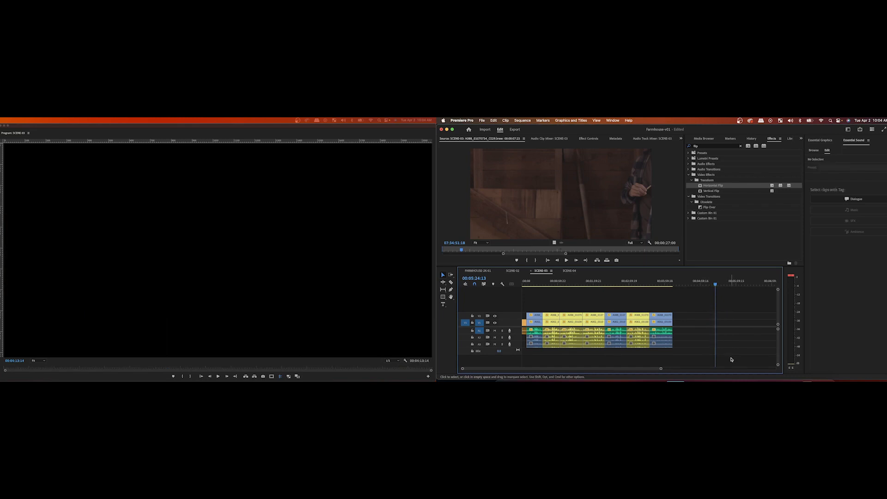
# Step: Review the next blue take at 00:02:22:20, play a passage from 00:02:27:19, and return to the take's start at 00:02:20:14
pyautogui.click(607, 283)
pyautogui.moveTo(607, 283); pyautogui.dragTo(607, 284)
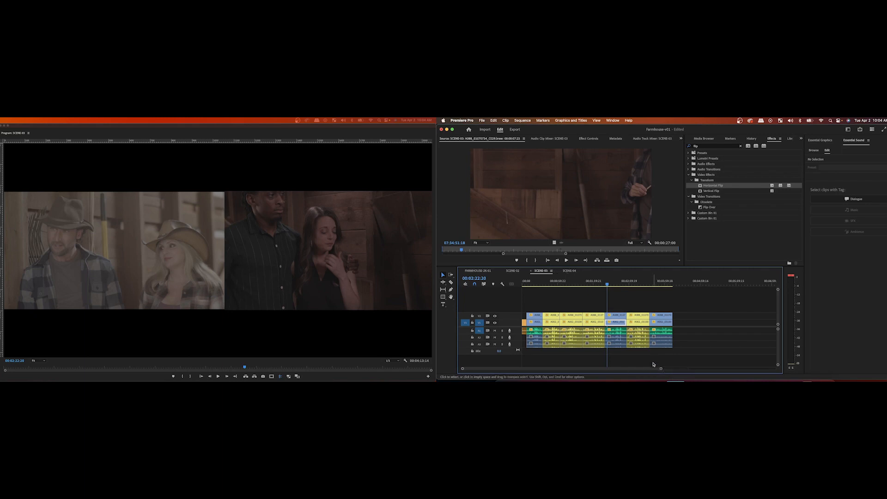
pyautogui.moveTo(660, 369); pyautogui.dragTo(605, 369)
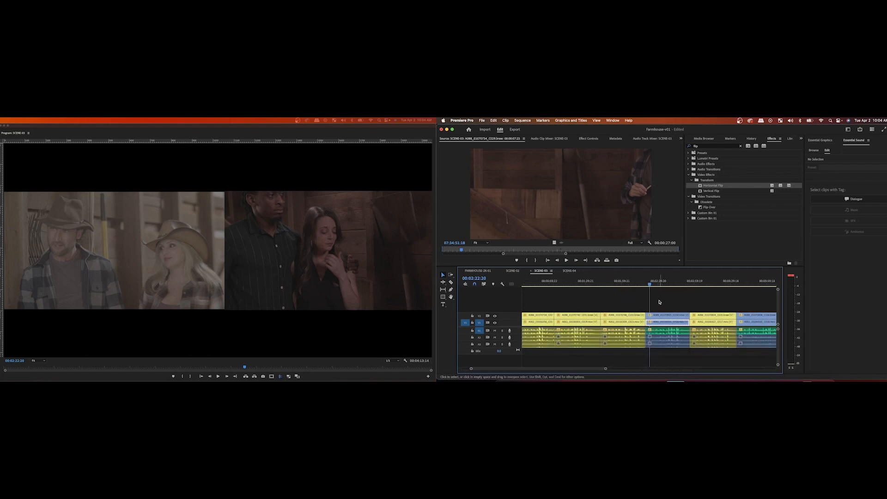
pyautogui.moveTo(650, 284); pyautogui.dragTo(657, 285)
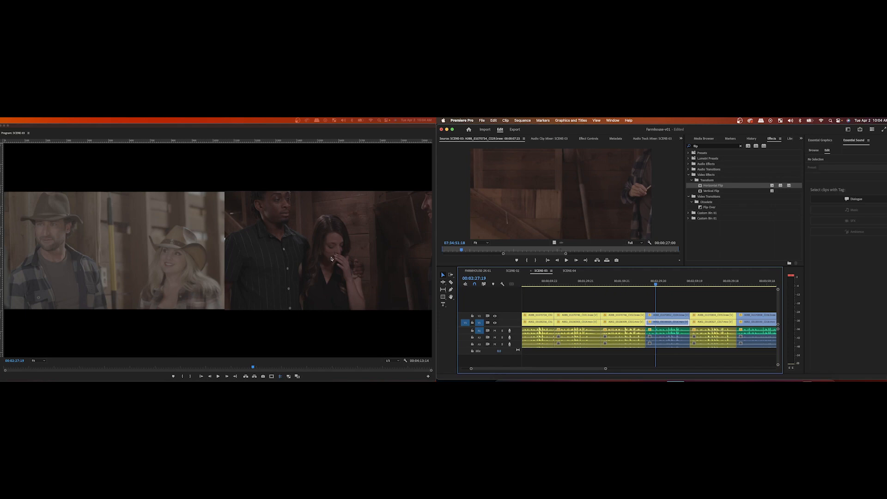
pyautogui.press('space')
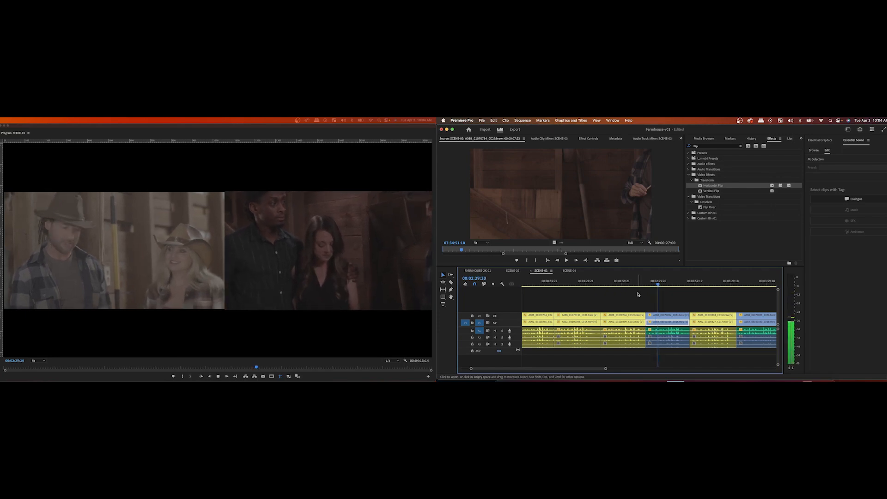
pyautogui.press('space')
pyautogui.click(647, 285)
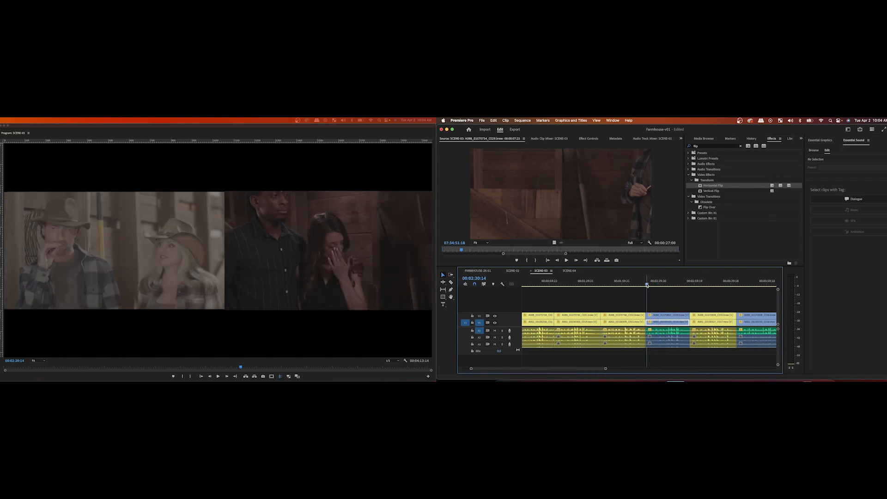
# Step: Play the blue take from its start at 00:02:20:14, then scrub and review it between 00:02:33:15 and 00:02:35:00
pyautogui.press('space')
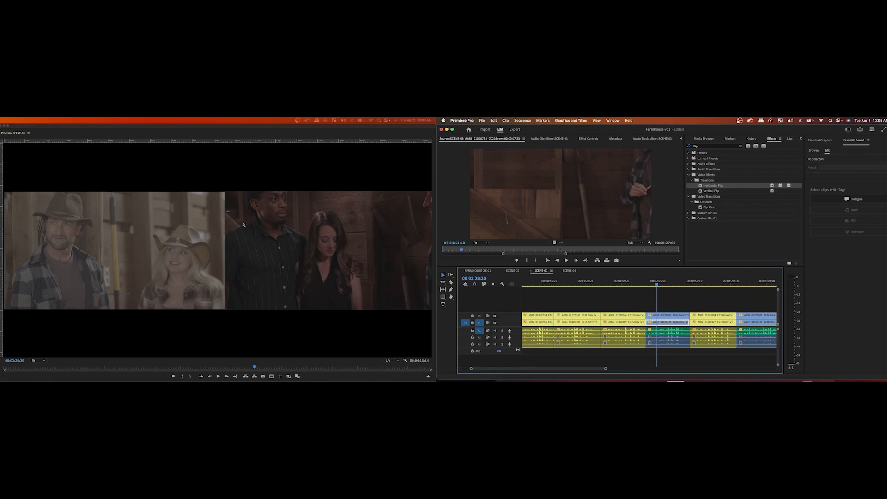
pyautogui.click(665, 283)
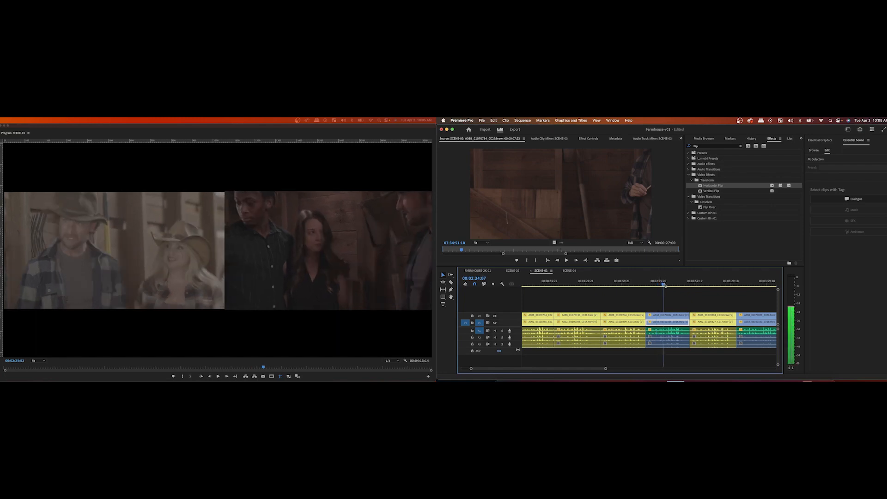
pyautogui.moveTo(665, 284); pyautogui.dragTo(663, 285)
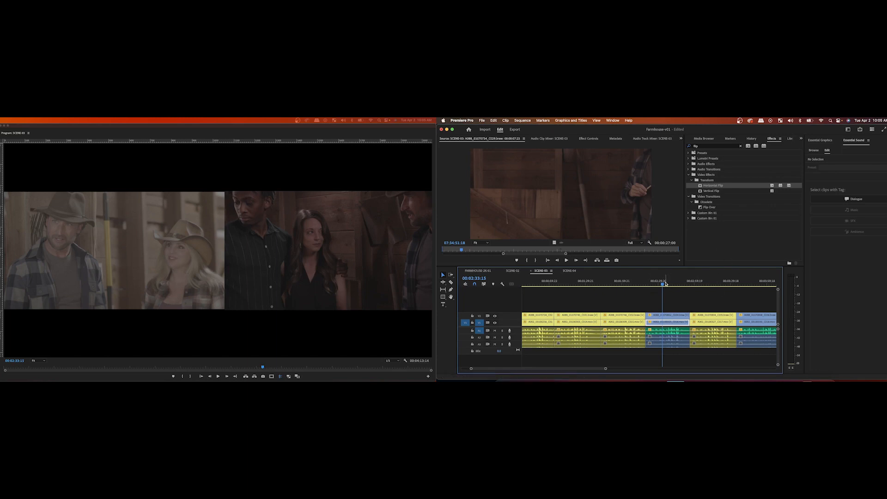
pyautogui.moveTo(664, 284)
pyautogui.mouseDown()
pyautogui.moveTo(674, 283)
pyautogui.moveTo(664, 283)
pyautogui.mouseUp()
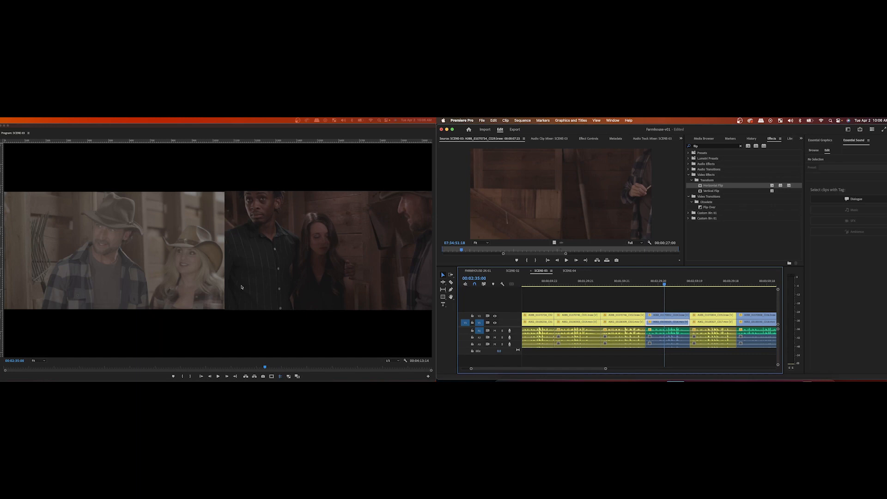
# Step: Scrub through the following yellow take to 00:03:15:01, play it there, and recheck the performance at 00:03:10:13
pyautogui.moveTo(671, 284); pyautogui.dragTo(712, 288)
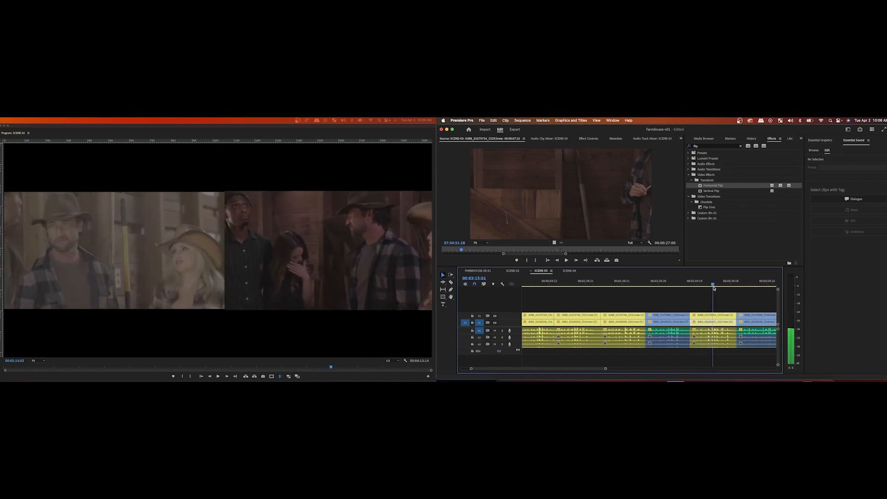
pyautogui.press('space')
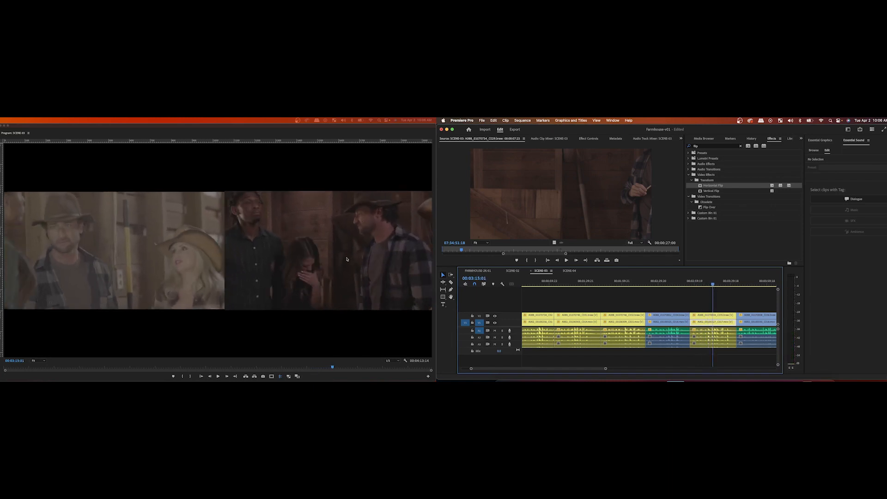
pyautogui.click(707, 283)
pyautogui.press('space')
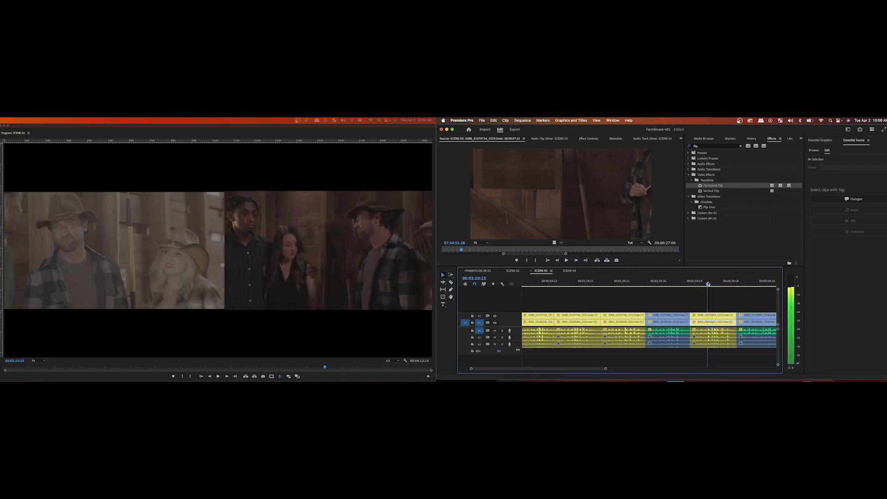
pyautogui.press('space')
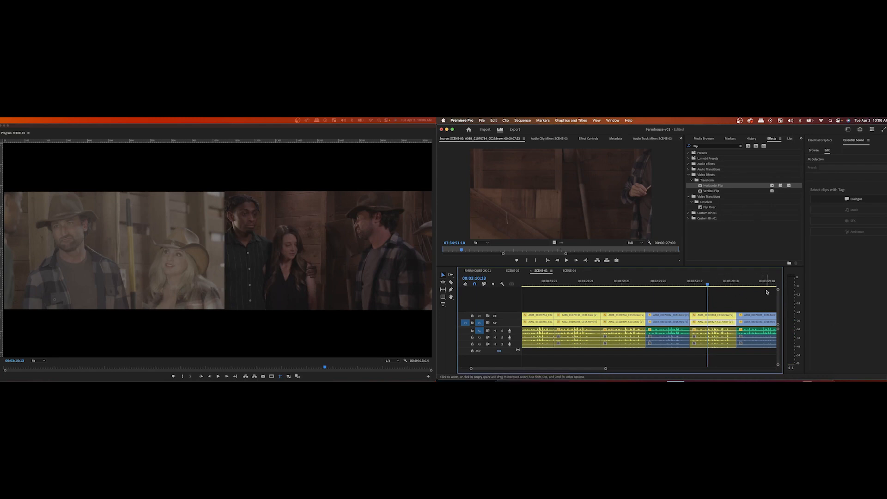
# Step: Check the last blue take between 00:03:36:05 and 00:03:40:22, and play the preceding yellow take from 00:03:03:19
pyautogui.hscroll(2, 765, 292)
pyautogui.hscroll(1, 765, 291)
pyautogui.click(673, 283)
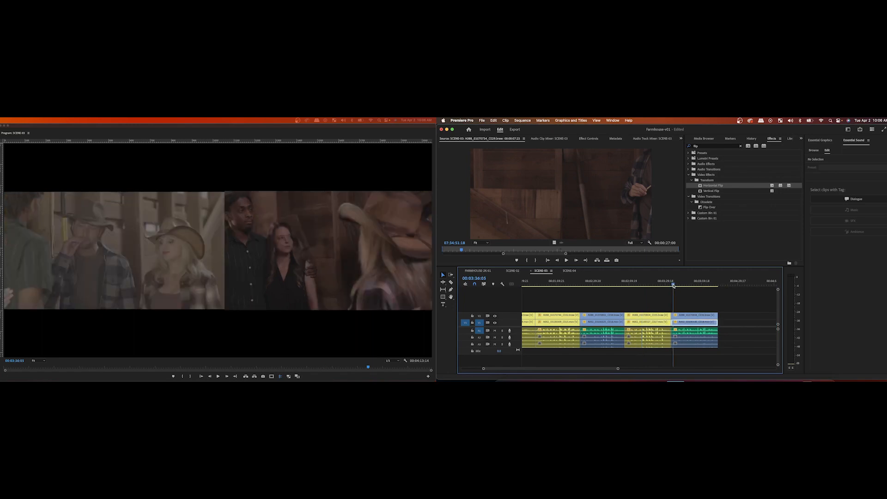
pyautogui.moveTo(673, 285); pyautogui.dragTo(679, 286)
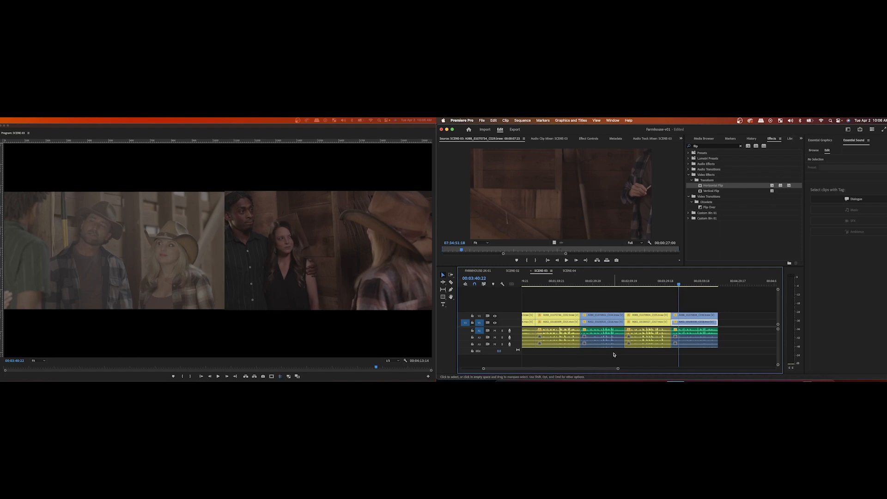
pyautogui.click(634, 281)
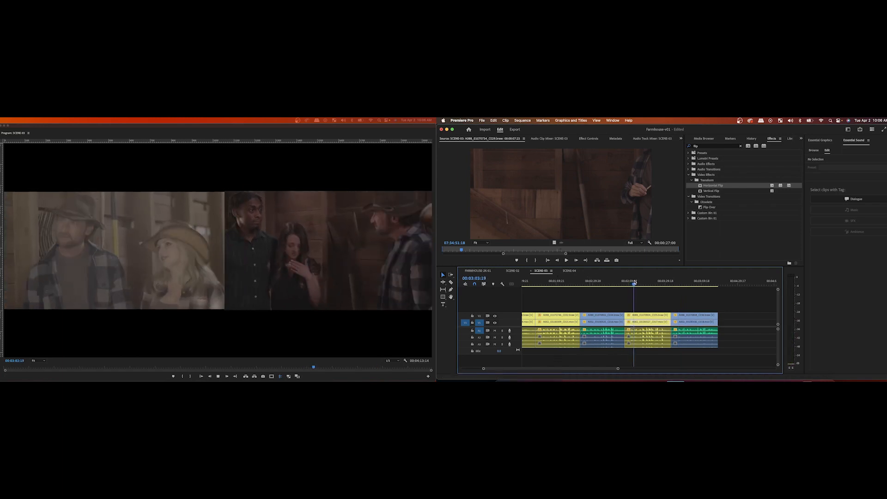
pyautogui.press('space')
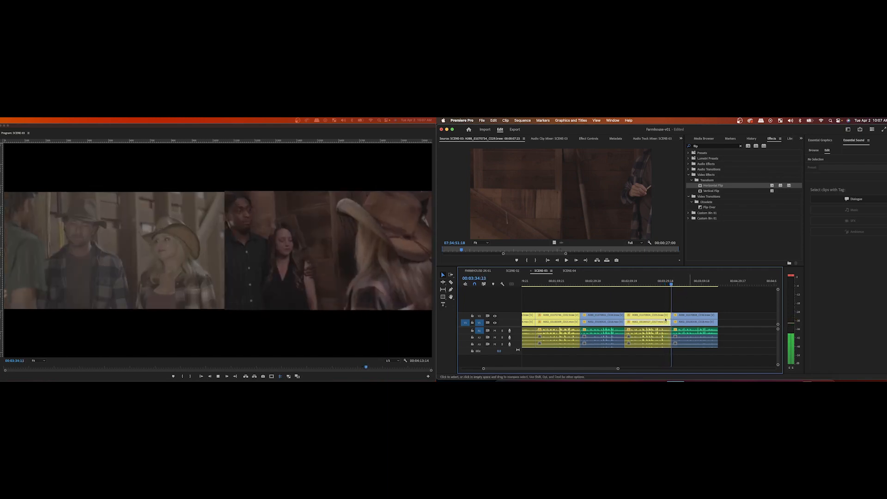
# Step: Scrub back past 00:02:17:00 to the earlier yellow take with the wide barn shot and inspect it at 00:01:32:05
pyautogui.moveTo(603, 281); pyautogui.dragTo(577, 310)
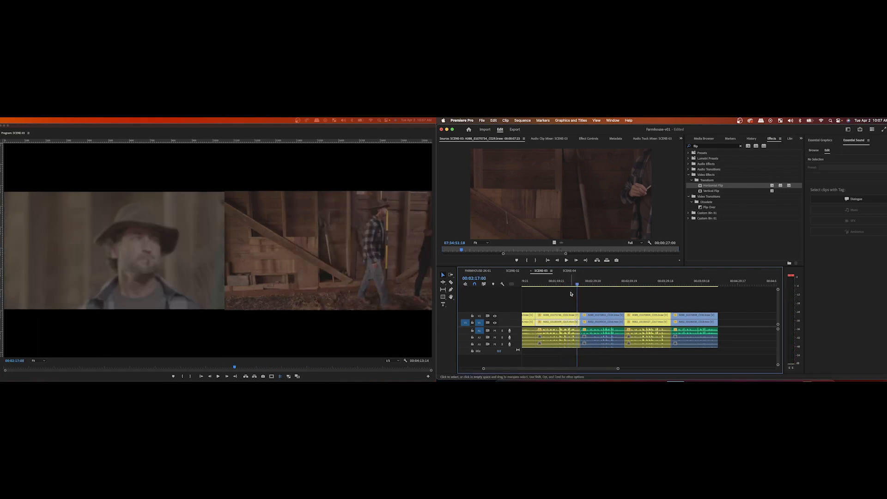
pyautogui.scroll(3, 572, 279)
pyautogui.click(600, 284)
pyautogui.moveTo(600, 284)
pyautogui.mouseDown()
pyautogui.moveTo(609, 286)
pyautogui.moveTo(596, 285)
pyautogui.mouseUp()
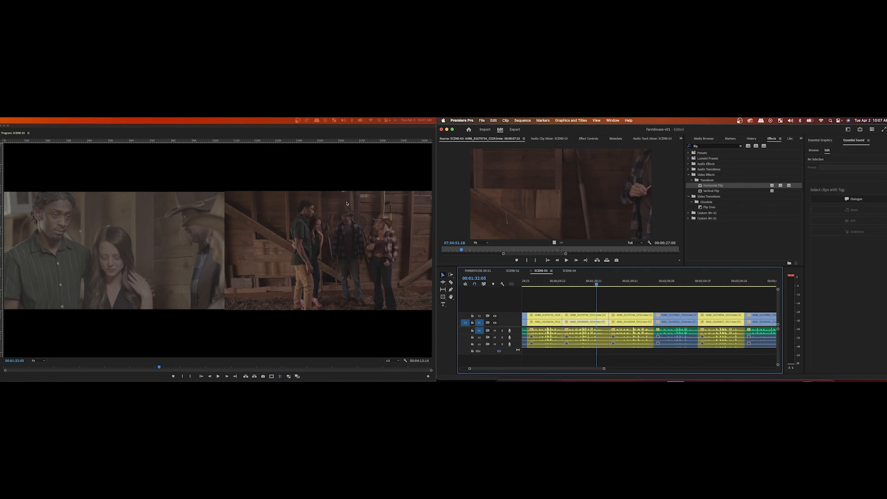
# Step: Play the wide-shot yellow take around 00:01:28:14 and compare its earlier frames at 00:01:20:17, 00:01:19:09 and 00:01:22:07
pyautogui.click(590, 285)
pyautogui.press('space')
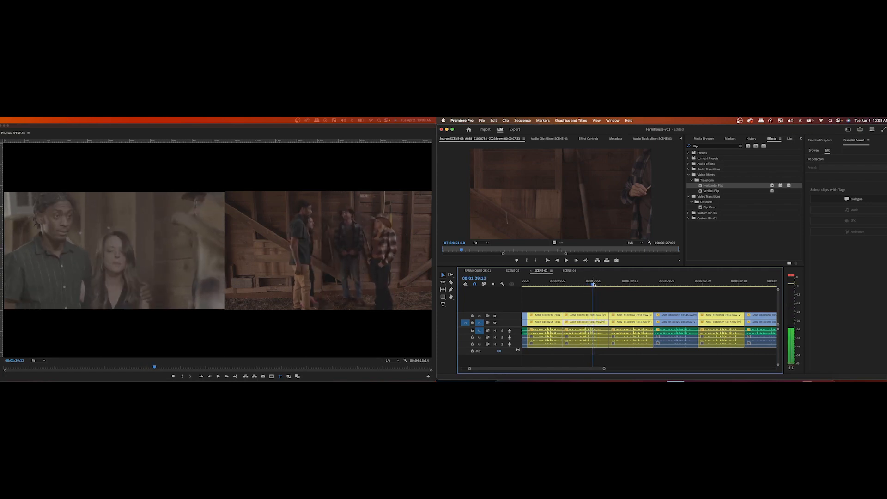
pyautogui.press('space')
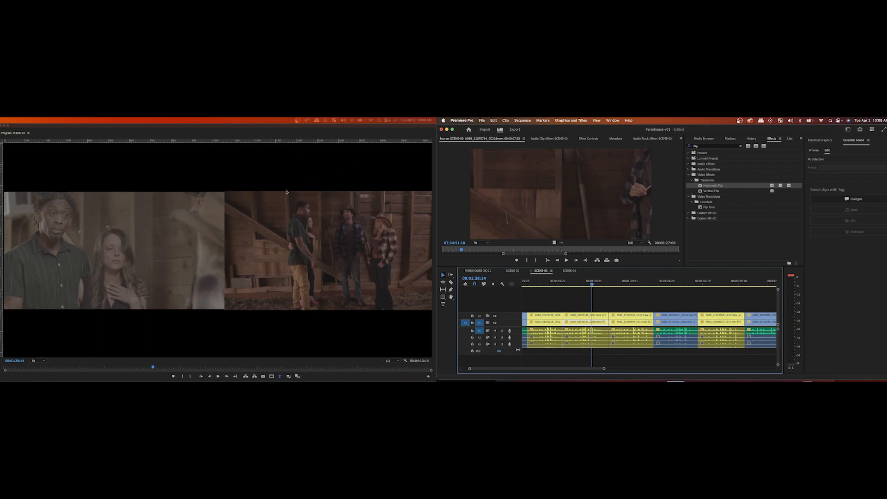
pyautogui.click(583, 285)
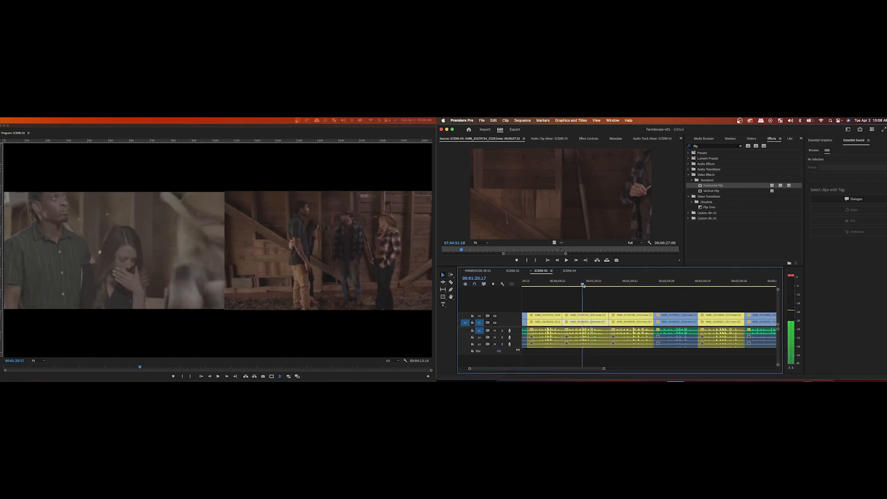
pyautogui.moveTo(582, 285); pyautogui.dragTo(580, 284)
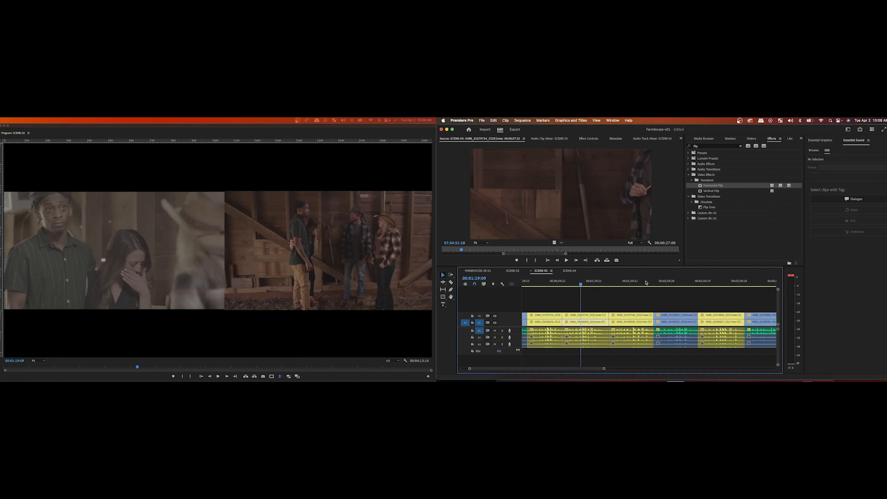
pyautogui.click(585, 285)
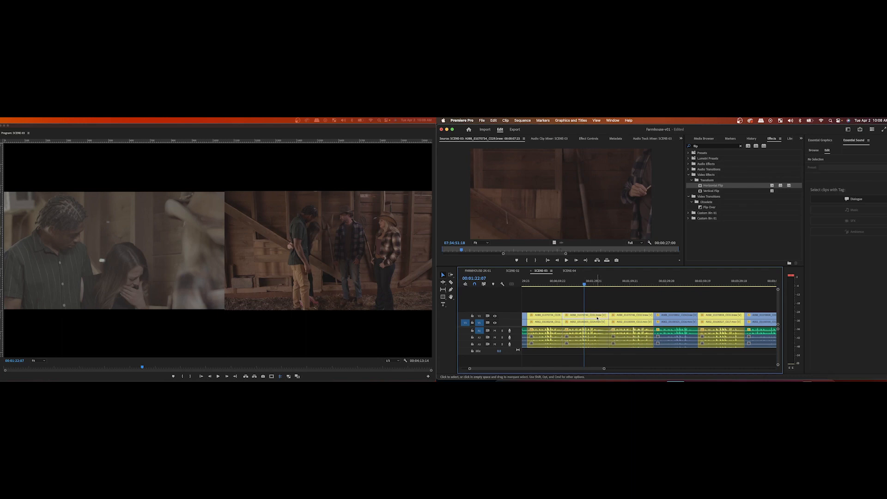
# Step: Duplicate the yellow take's upper video clip onto V3 and, at 00:01:20:12, draw a four-point opacity mask over the wide shot's upper edge
pyautogui.moveTo(597, 318); pyautogui.dragTo(595, 308)
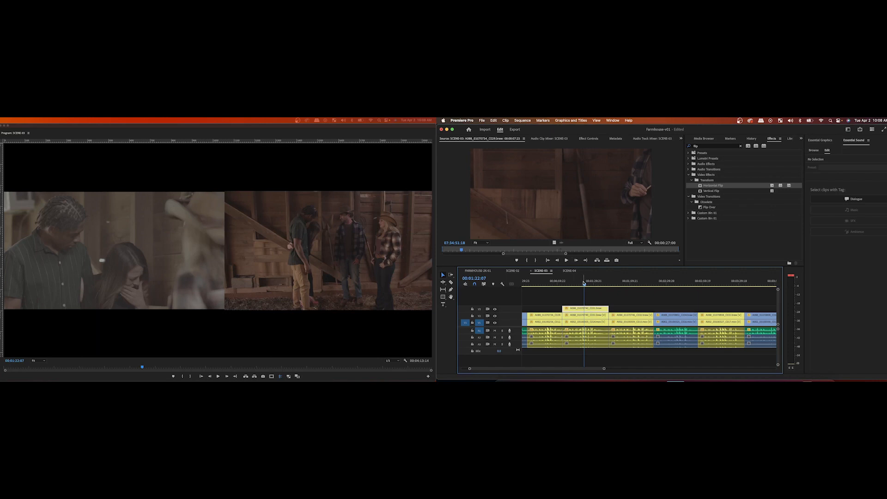
pyautogui.moveTo(585, 285); pyautogui.dragTo(582, 285)
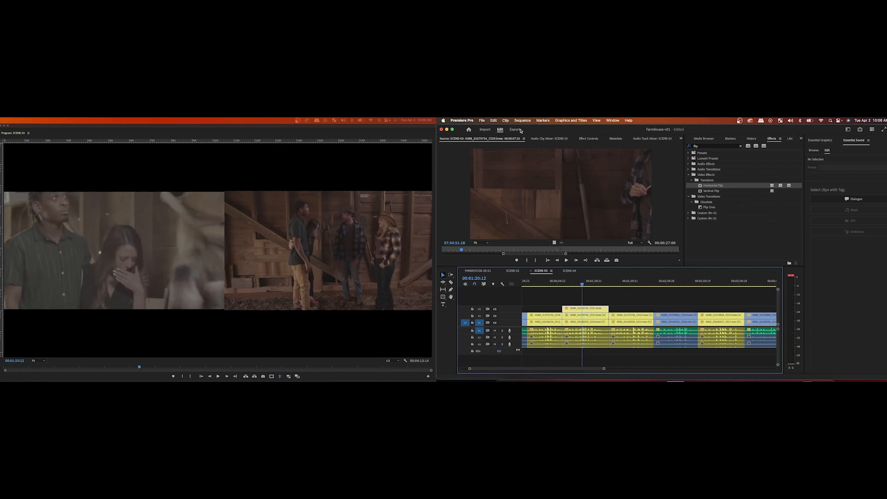
pyautogui.click(588, 138)
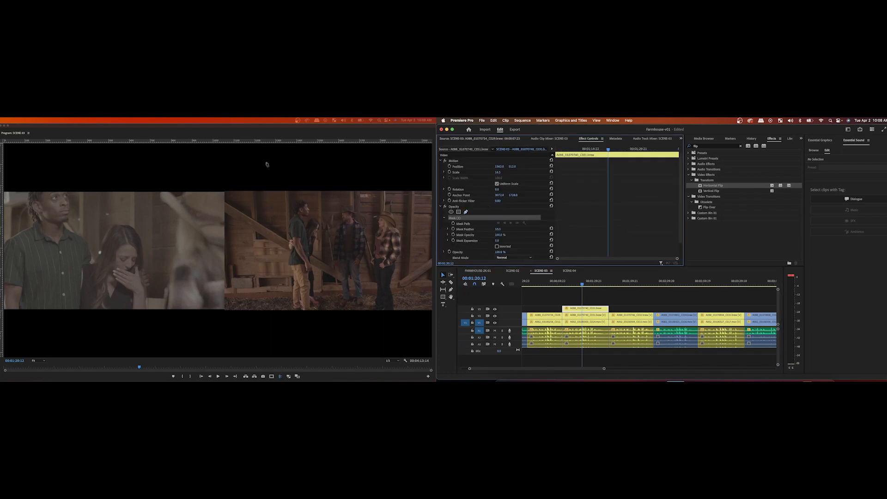
pyautogui.click(297, 189)
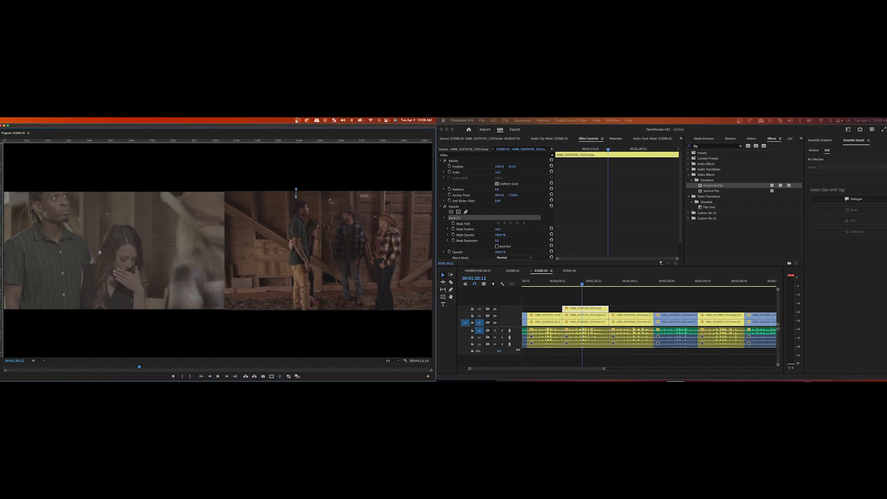
pyautogui.click(352, 197)
pyautogui.click(352, 179)
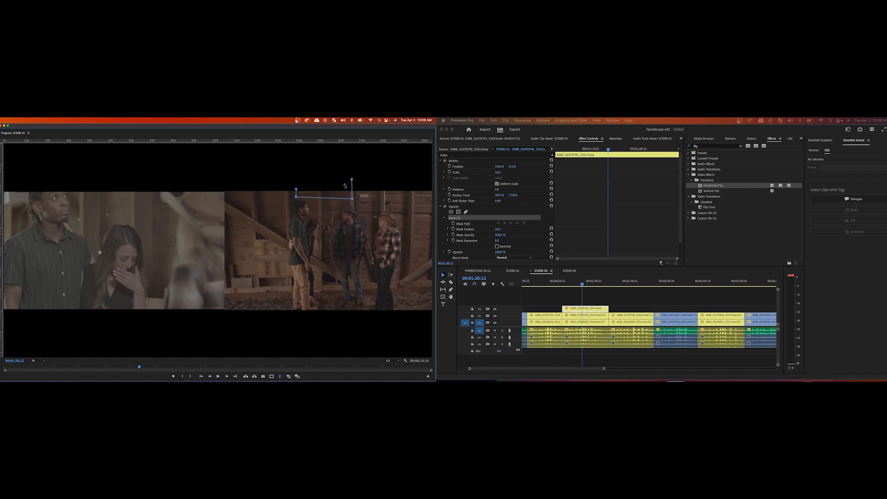
pyautogui.click(296, 189)
# Step: Add a frame hold to the masked V3 clip at 00:01:20:12
pyautogui.click(522, 120)
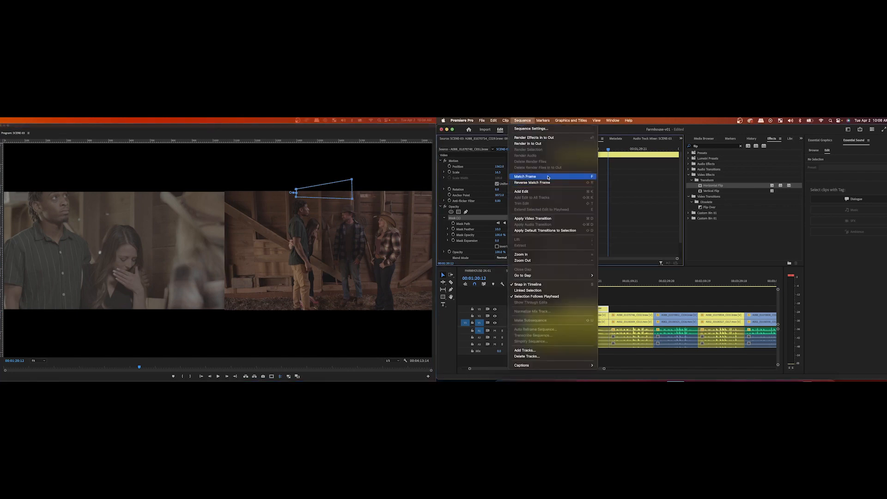
pyautogui.moveTo(506, 120)
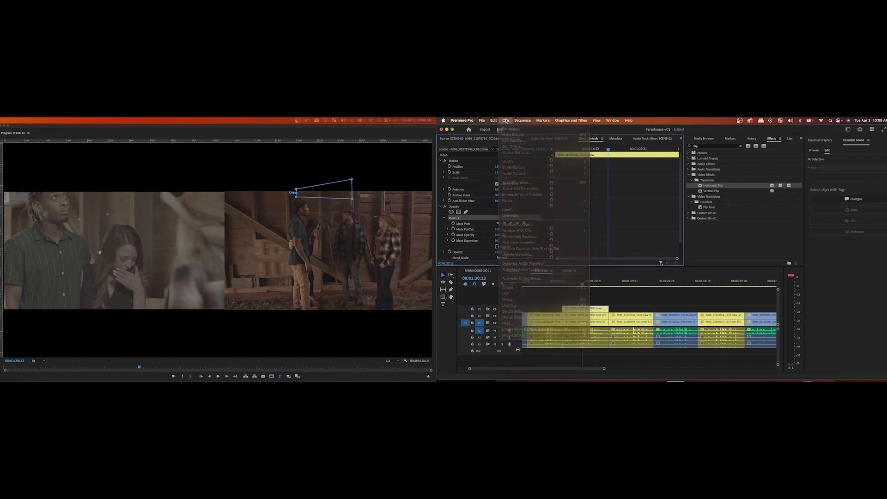
pyautogui.click(568, 291)
pyautogui.click(577, 308)
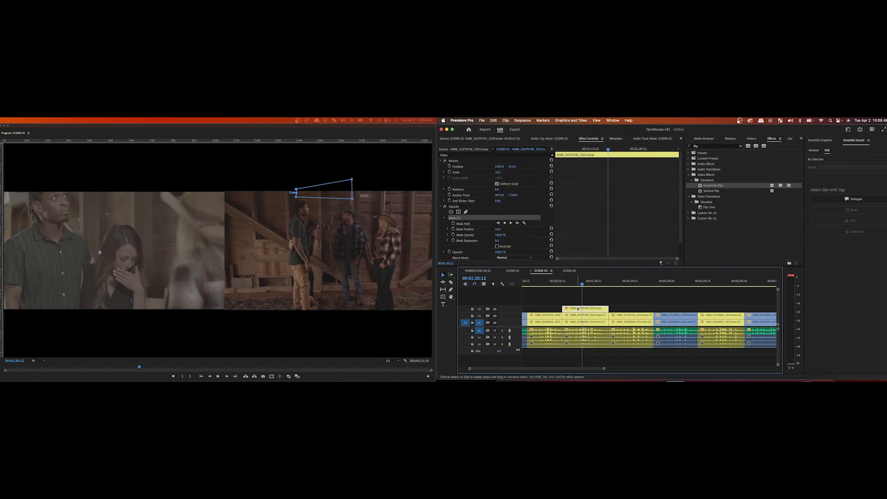
pyautogui.click(506, 120)
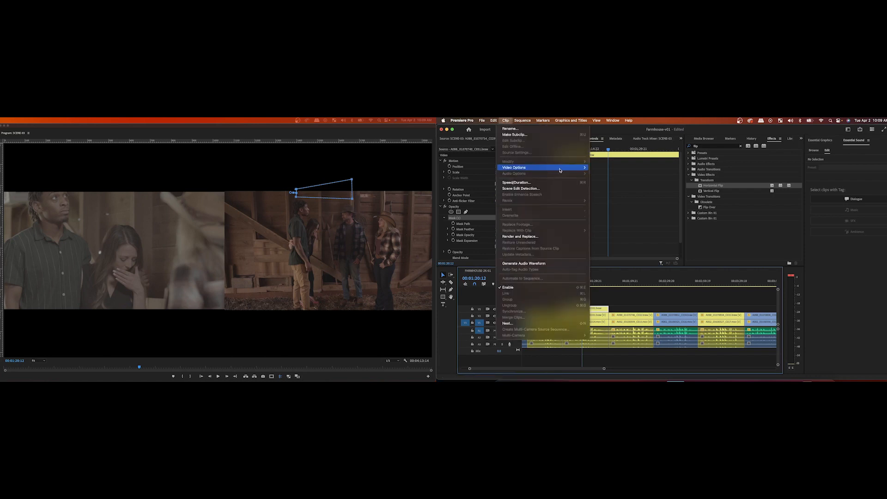
pyautogui.moveTo(538, 167)
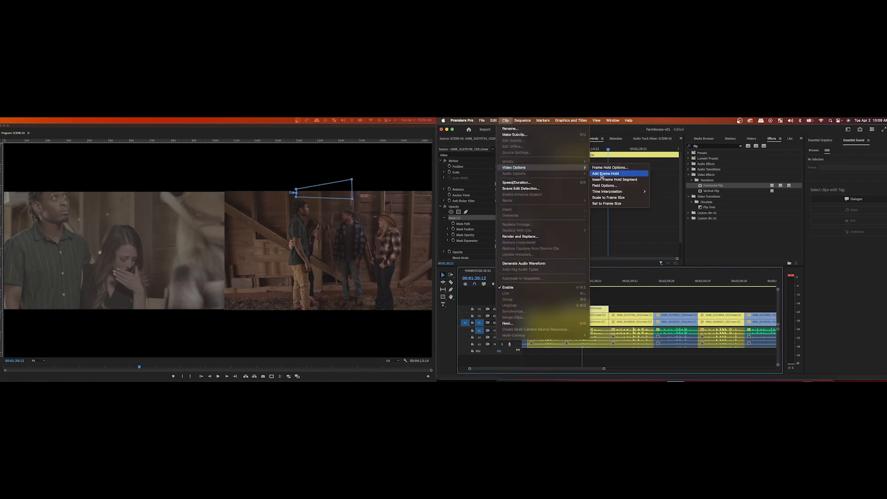
pyautogui.click(601, 174)
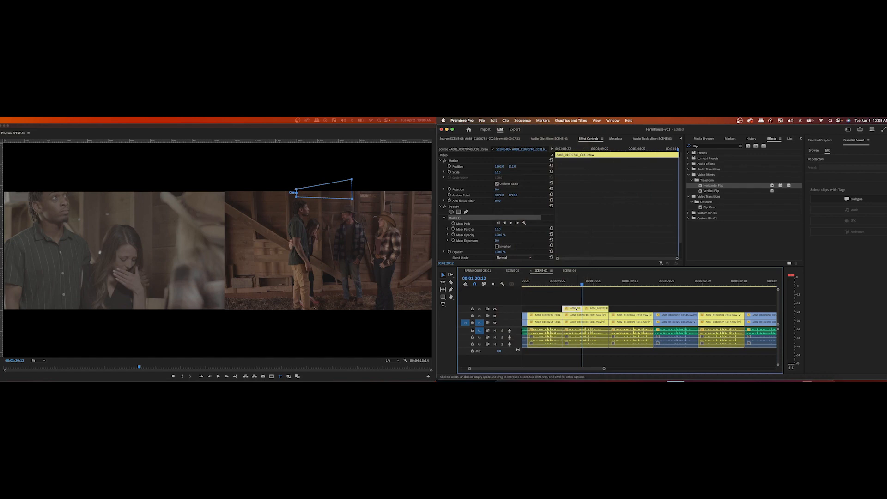
# Step: Delete the V3 portion before the frame hold and extend the held clip back to the take's start
pyautogui.press('Delete')
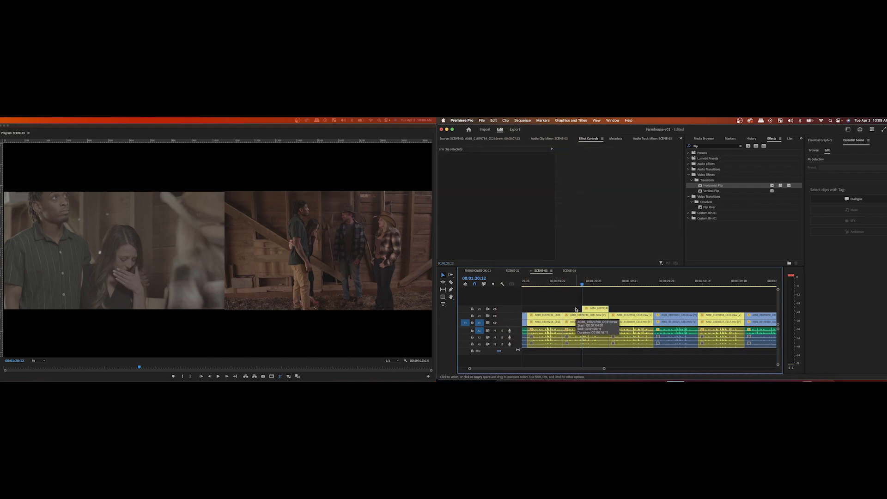
pyautogui.moveTo(582, 308); pyautogui.dragTo(563, 308)
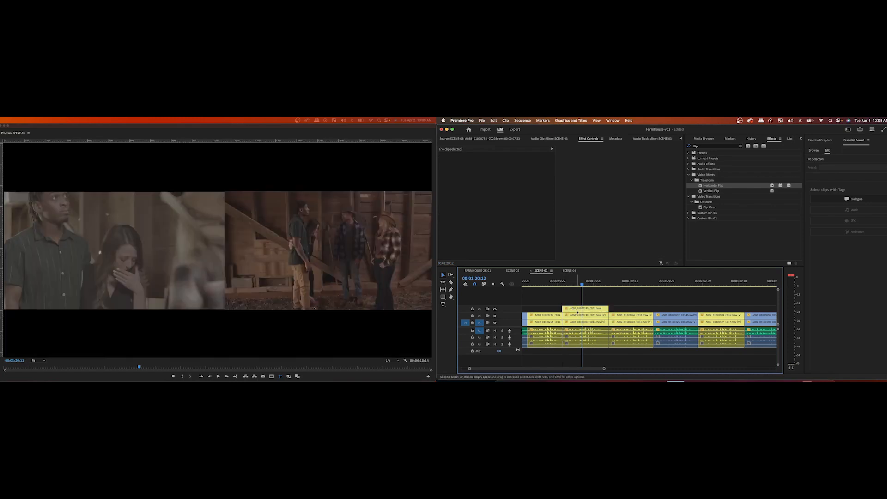
pyautogui.click(583, 315)
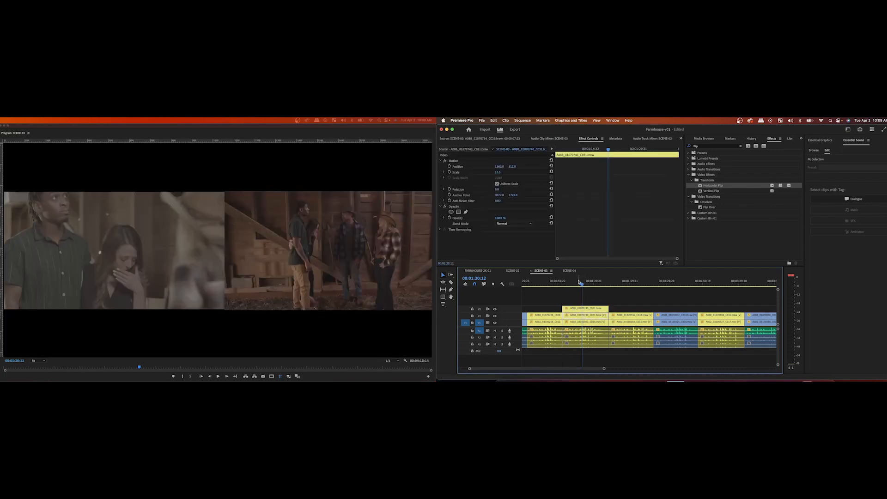
# Step: Toggle V3's visibility and scrub to 00:01:28:09 and 00:01:32:05 to compare the wide shot with and without the held patch
pyautogui.click(495, 309)
pyautogui.moveTo(583, 284); pyautogui.dragTo(593, 285)
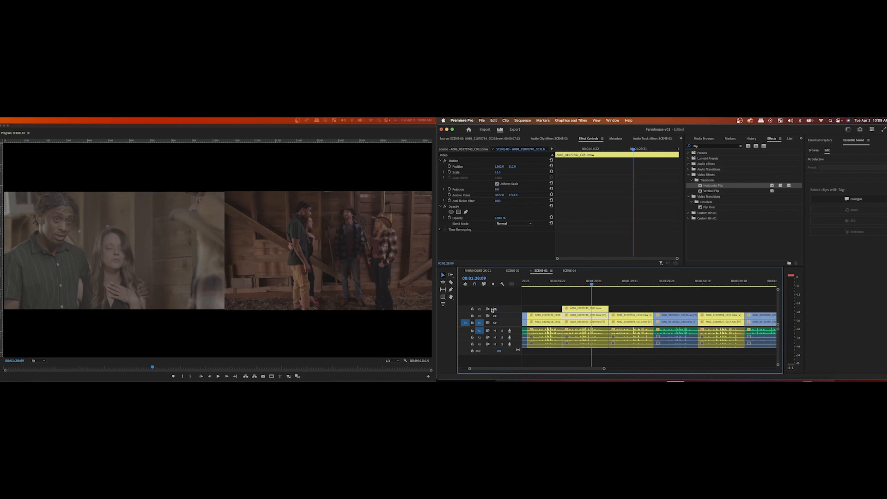
pyautogui.click(494, 310)
pyautogui.moveTo(592, 284)
pyautogui.mouseDown()
pyautogui.moveTo(573, 288)
pyautogui.moveTo(597, 286)
pyautogui.mouseUp()
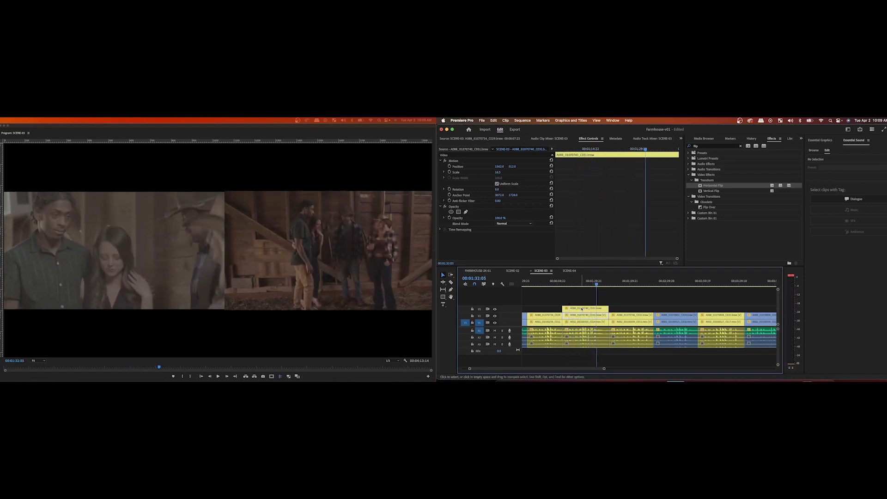
# Step: Scrub around 00:01:30 to check the held patch against the wide shot and delete the patch clip from V3
pyautogui.click(582, 309)
pyautogui.press('Delete')
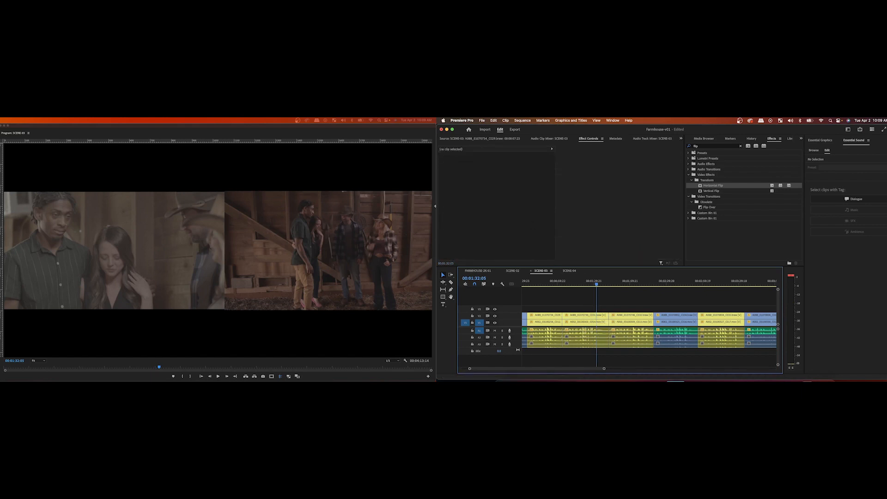
pyautogui.press('super+z')
pyautogui.moveTo(596, 284); pyautogui.dragTo(597, 307)
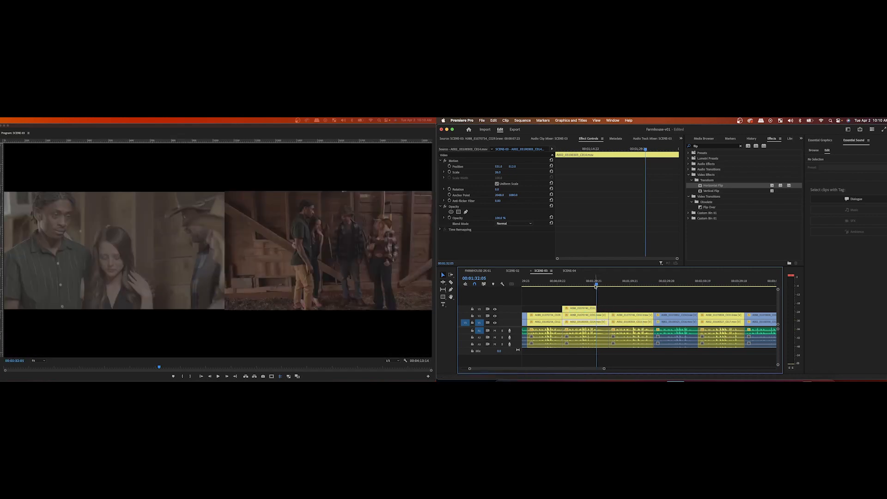
pyautogui.moveTo(597, 285); pyautogui.dragTo(593, 285)
pyautogui.click(584, 308)
pyautogui.press('Delete')
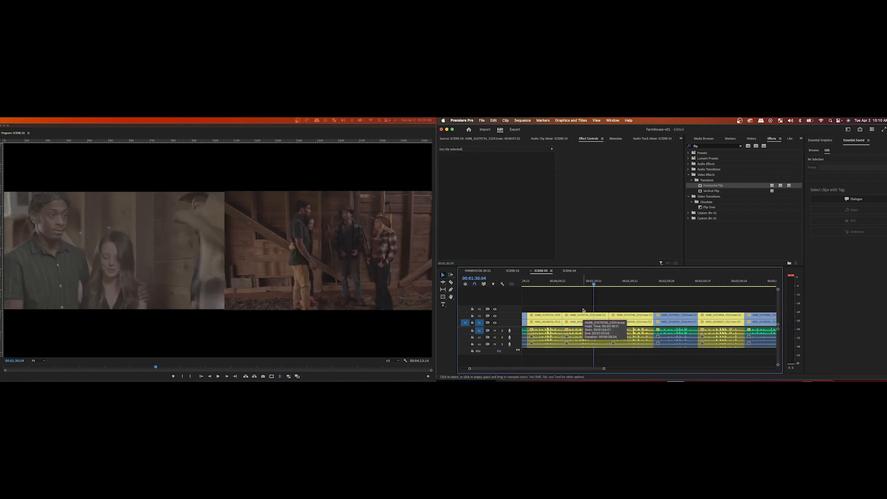
pyautogui.click(578, 284)
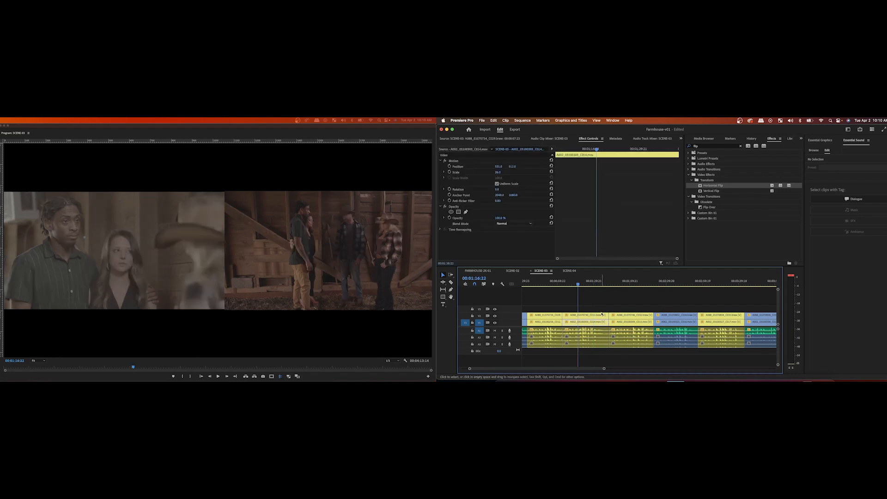
pyautogui.click(598, 317)
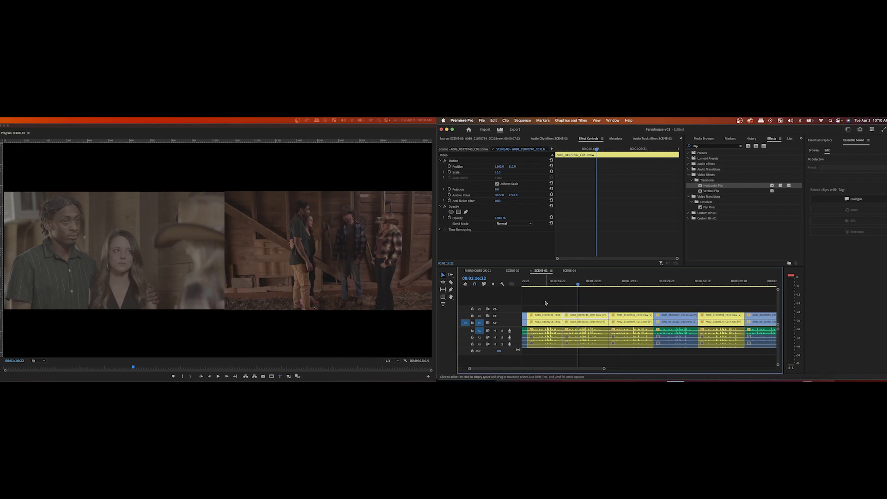
pyautogui.click(513, 271)
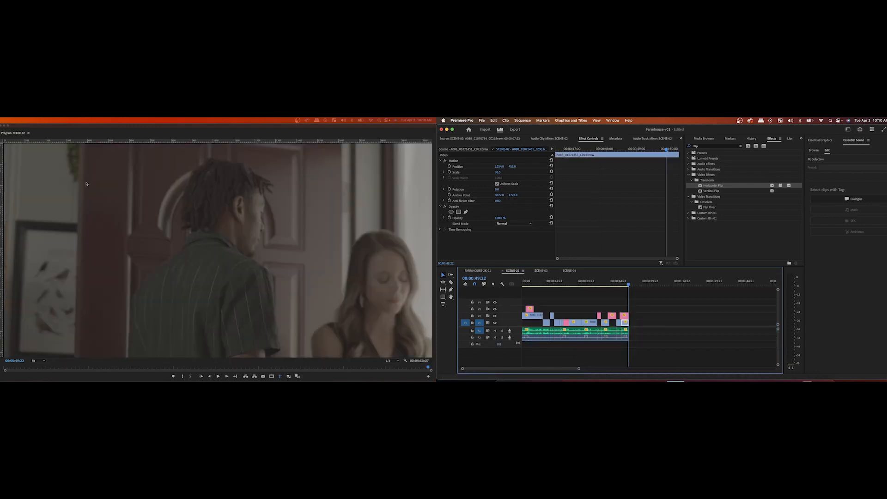
pyautogui.click(544, 272)
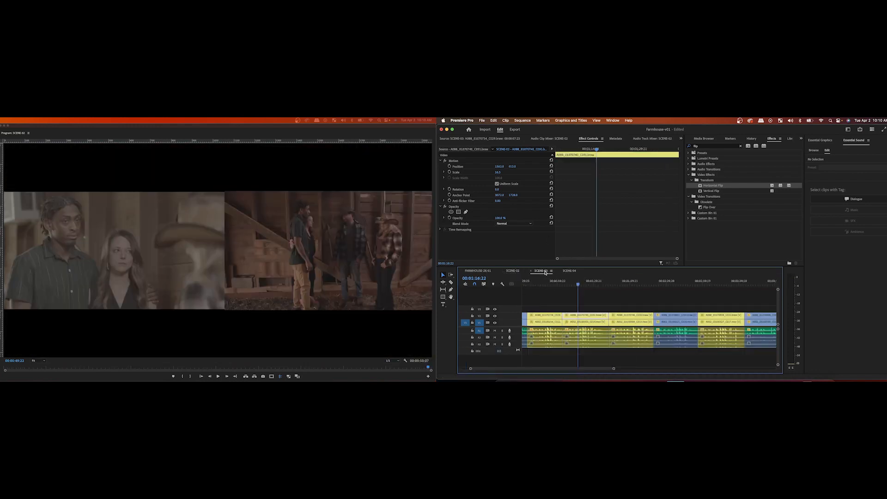
# Step: Scrub through the first blue take, delete its video and audio clips, and close the gap it leaves
pyautogui.hscroll(-1, 593, 294)
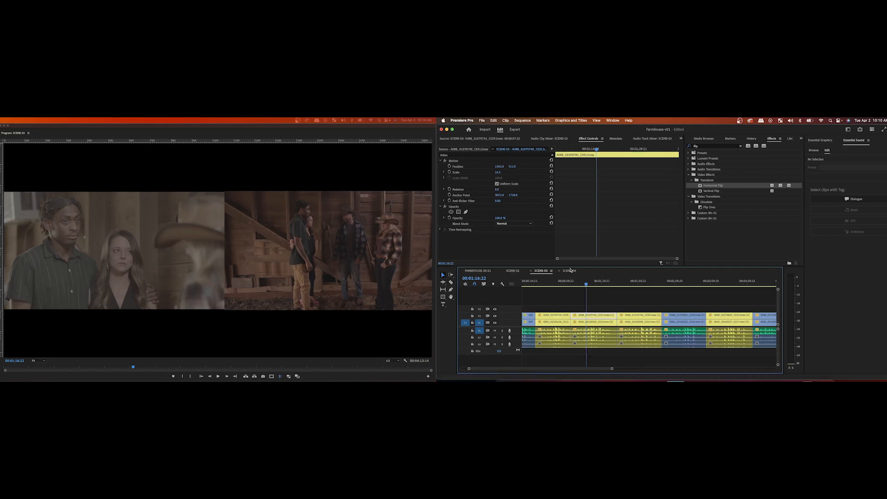
pyautogui.hscroll(-2, 581, 308)
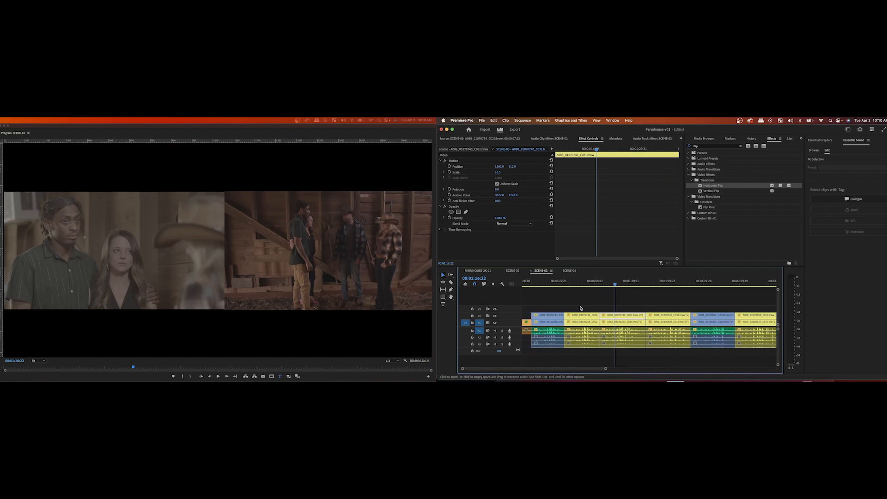
pyautogui.click(539, 285)
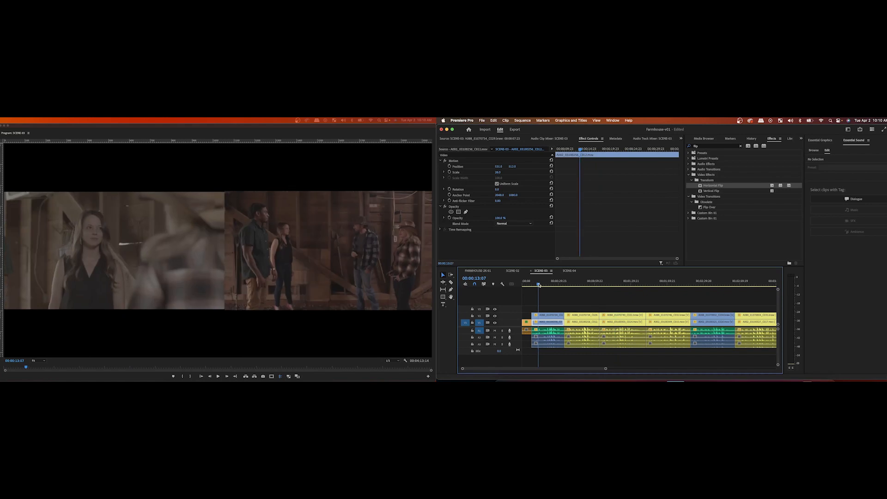
pyautogui.moveTo(538, 285); pyautogui.dragTo(545, 285)
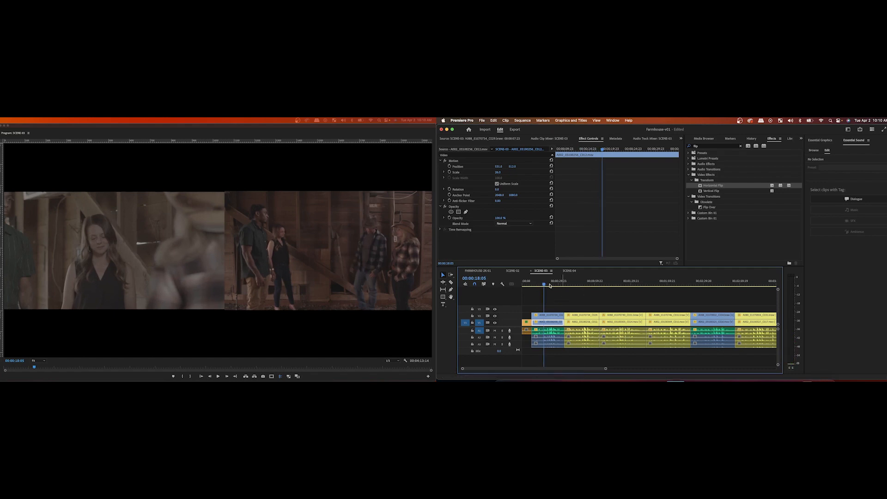
pyautogui.moveTo(550, 285); pyautogui.dragTo(554, 351)
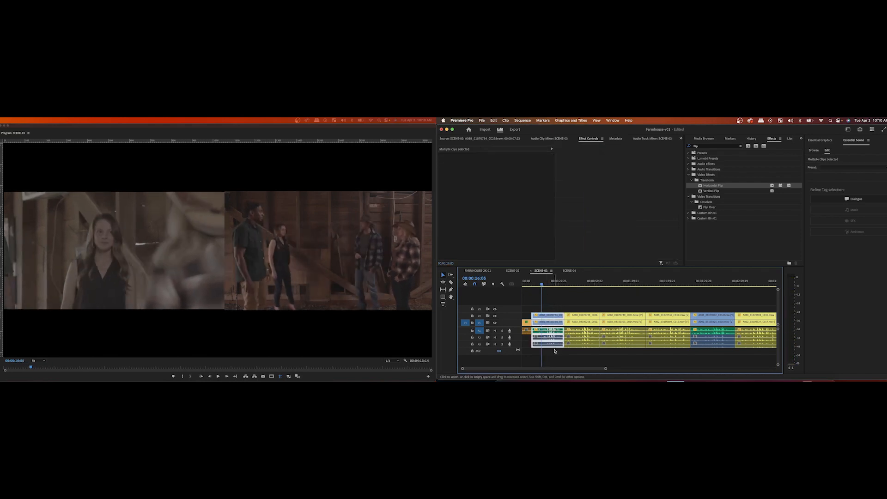
pyautogui.press('shift+super+e')
pyautogui.press('Delete')
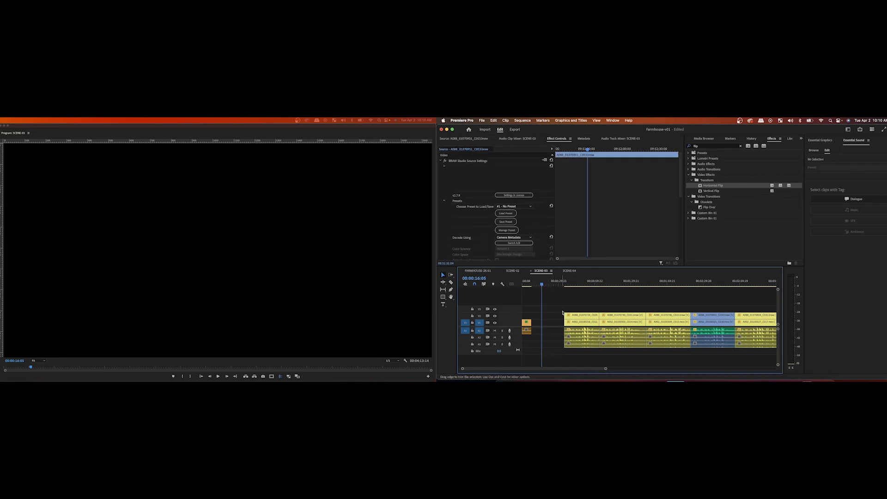
pyautogui.rightClick(556, 323)
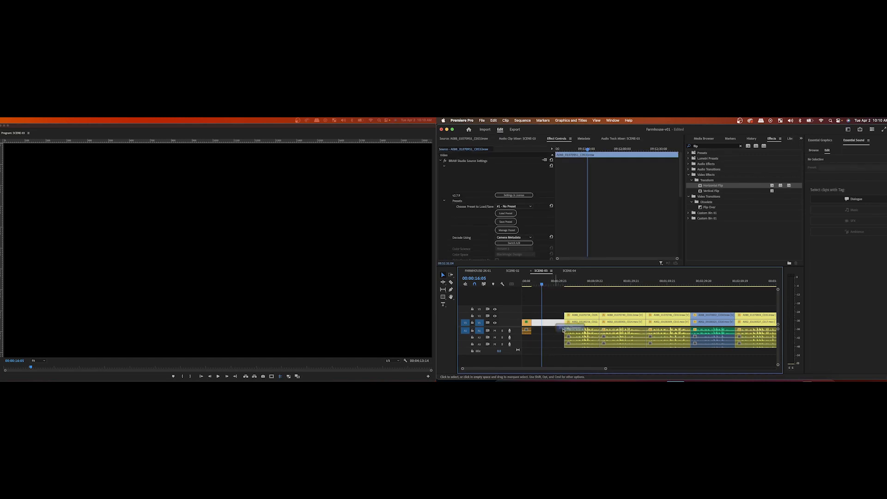
pyautogui.click(562, 330)
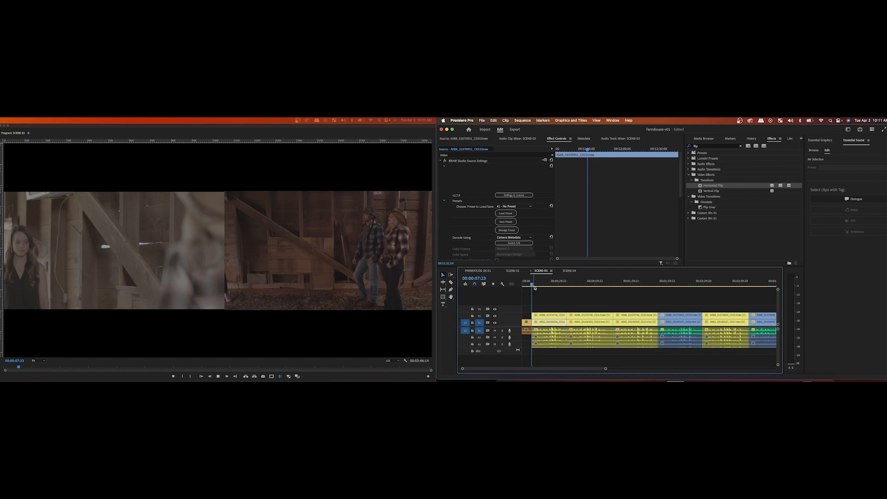
# Step: Play the openings of the first two yellow takes to compare how the performances begin
pyautogui.press('space')
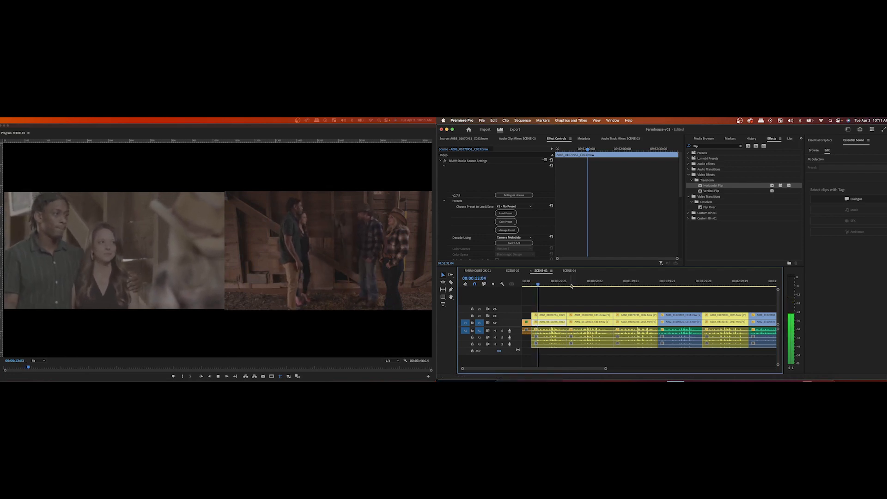
pyautogui.press('space')
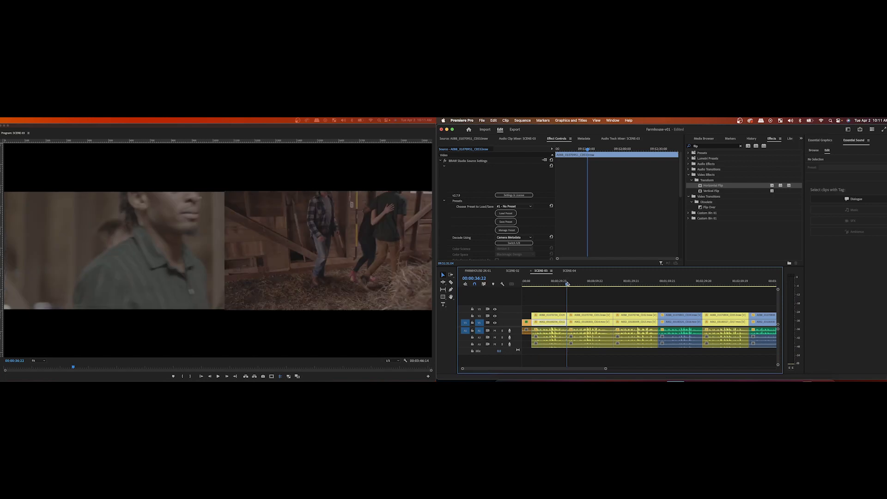
pyautogui.press('space')
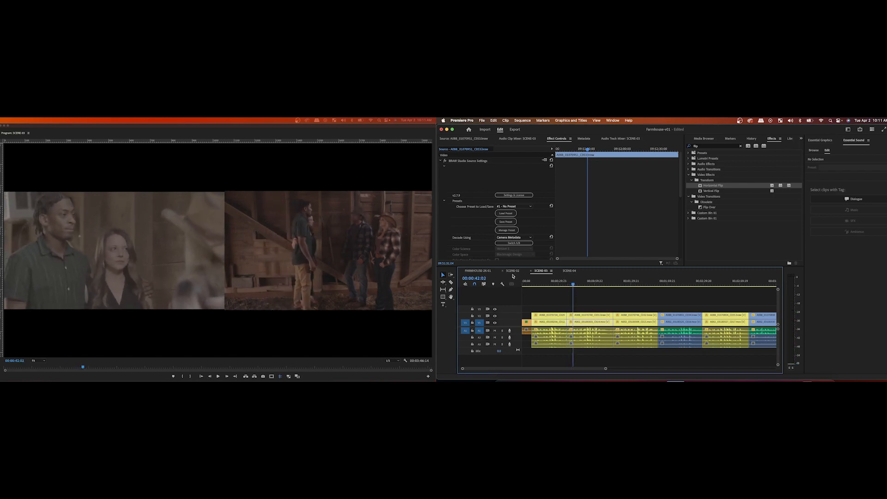
# Step: Shift all the barn takes later to start at about 00:01:39, leaving an empty stretch after the outdoor opening clip
pyautogui.click(528, 281)
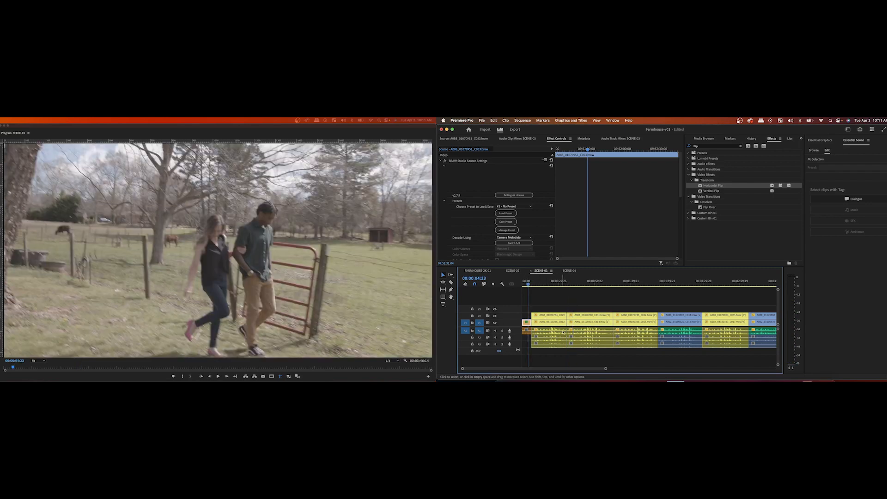
pyautogui.moveTo(605, 371); pyautogui.dragTo(662, 369)
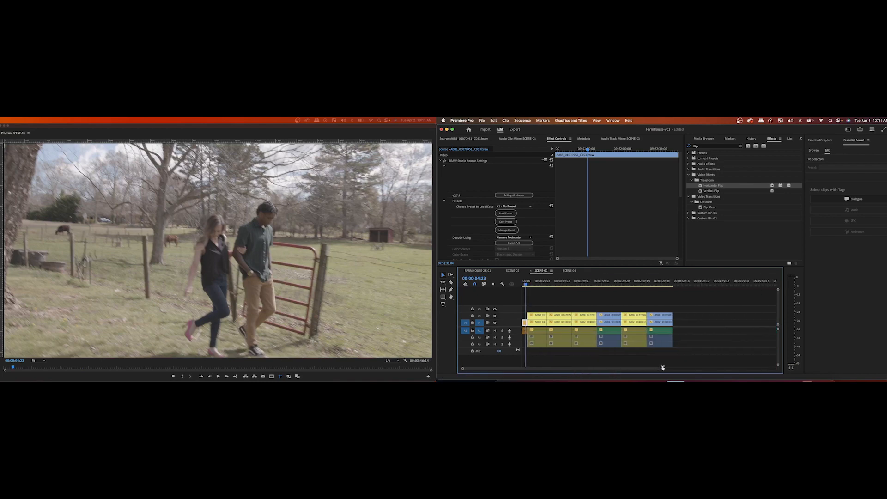
pyautogui.moveTo(600, 328); pyautogui.dragTo(582, 296)
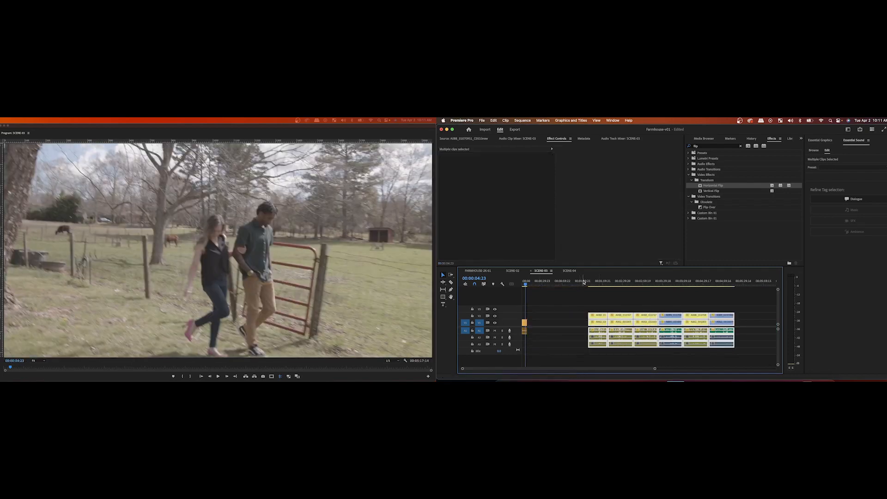
# Step: Play the opening of the first yellow take and cut it at 00:01:45:10
pyautogui.click(585, 282)
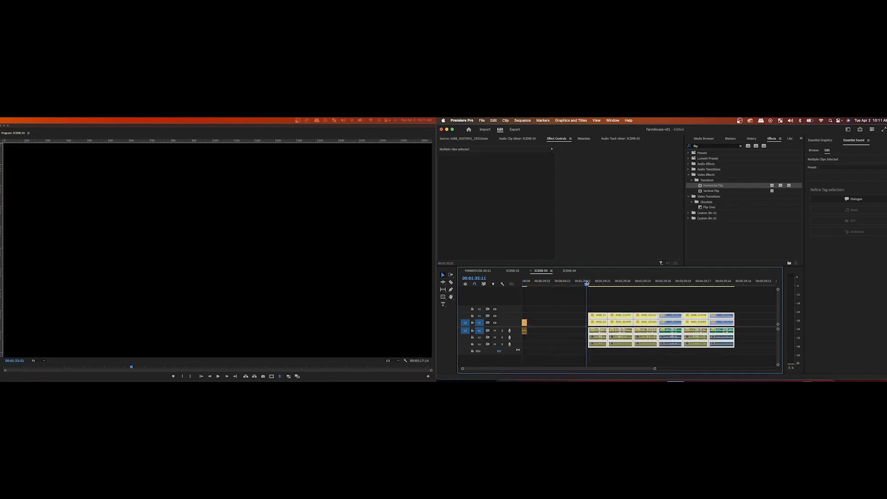
pyautogui.press('space')
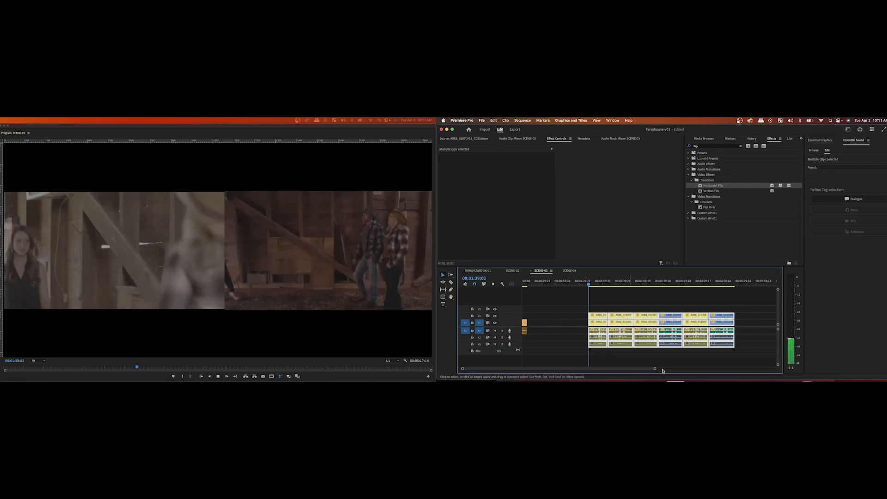
pyautogui.moveTo(653, 369); pyautogui.dragTo(619, 370)
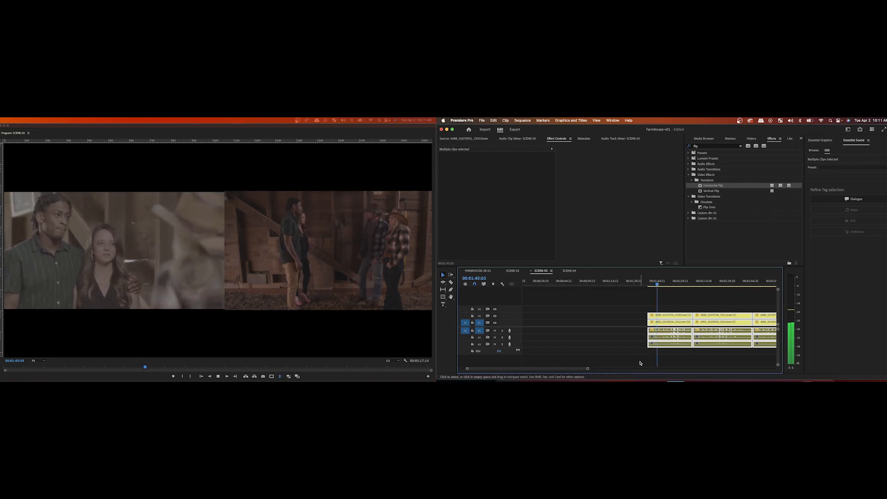
pyautogui.press('space')
pyautogui.press('super+k')
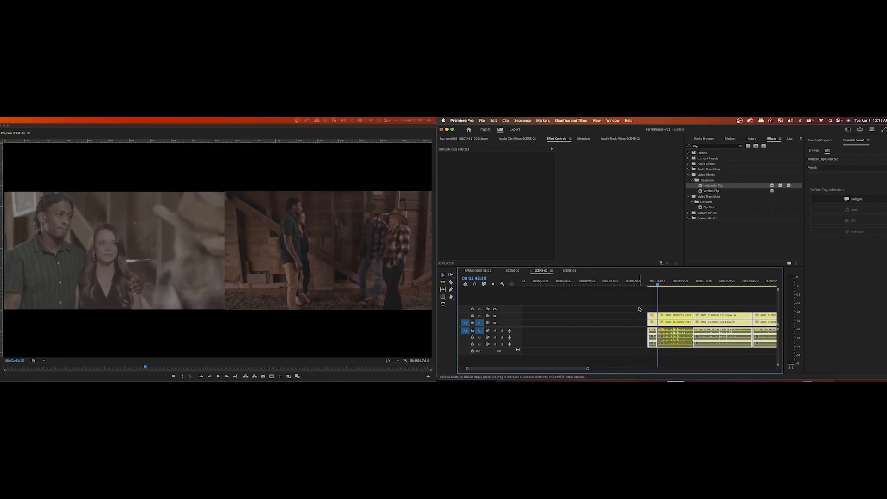
# Step: Move only the first yellow take's cut-off opening segment to just after the outdoor opening clip
pyautogui.moveTo(651, 316); pyautogui.dragTo(550, 320)
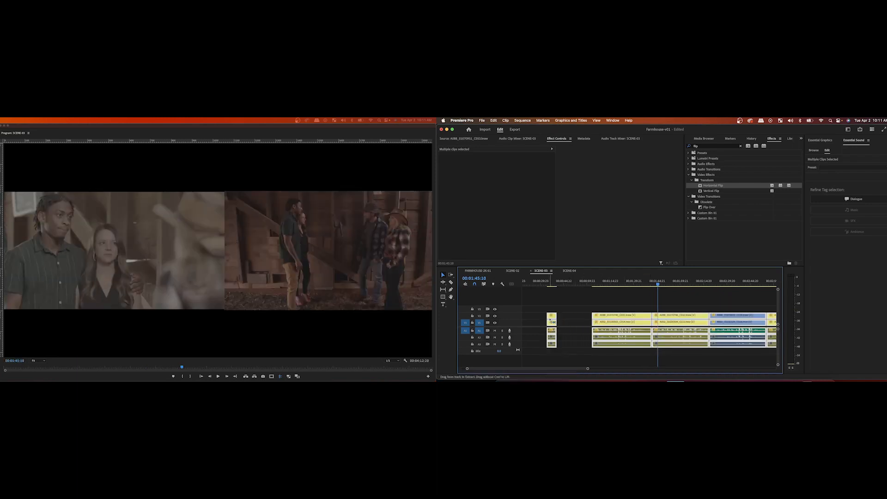
pyautogui.press('super+z')
pyautogui.moveTo(620, 298); pyautogui.dragTo(540, 317)
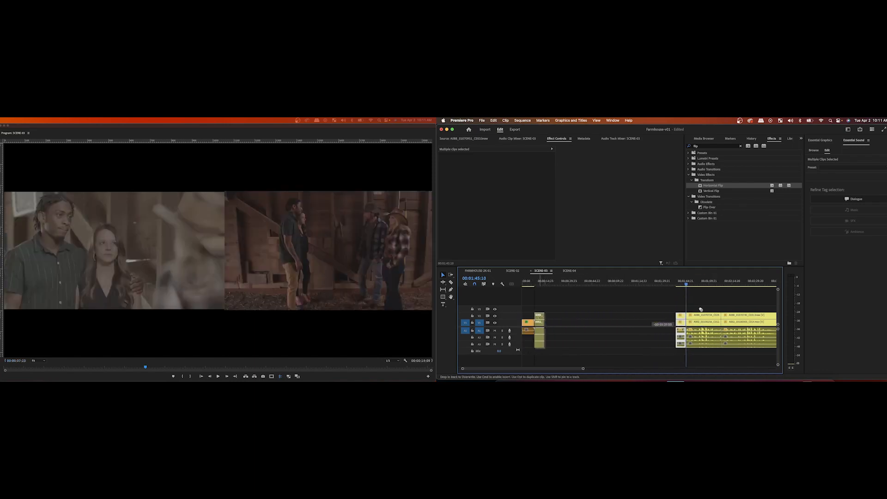
# Step: Cut the second yellow take at 00:02:13:00 and move its opening segment directly after the first take's opening segment
pyautogui.hscroll(3, 701, 309)
pyautogui.click(671, 283)
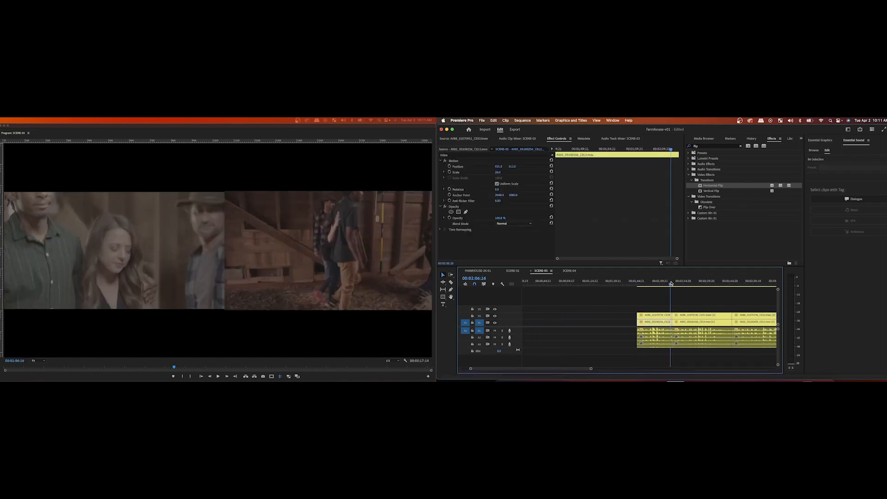
pyautogui.press('space')
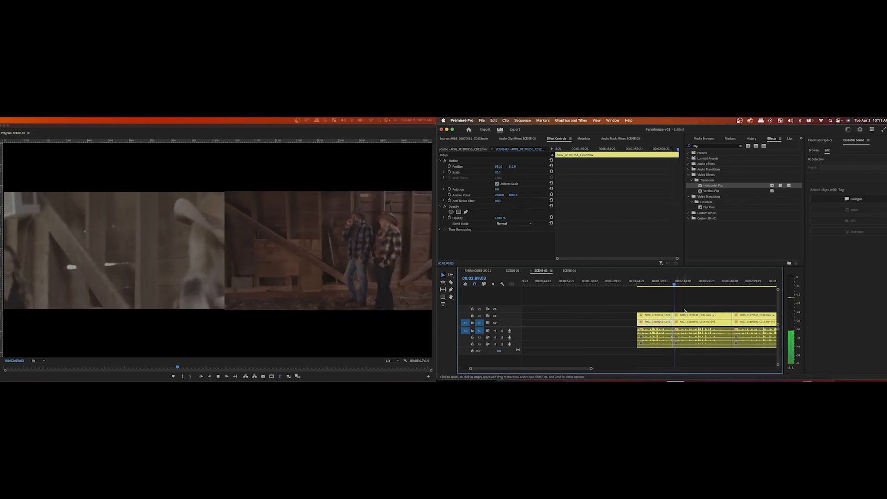
pyautogui.moveTo(687, 307); pyautogui.dragTo(695, 356)
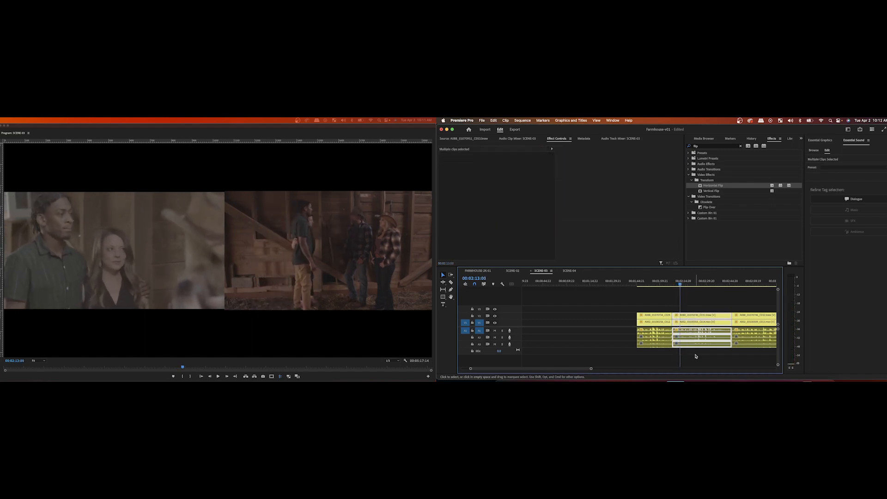
pyautogui.press('super+k')
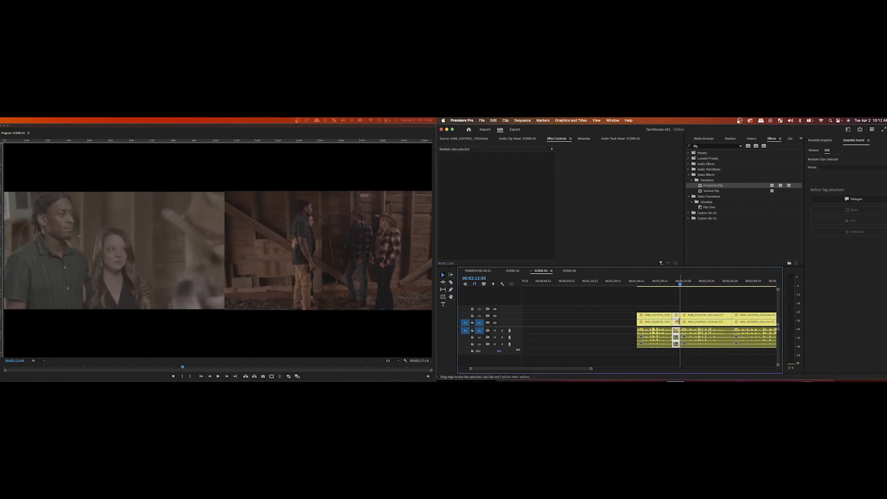
pyautogui.moveTo(677, 317); pyautogui.dragTo(551, 320)
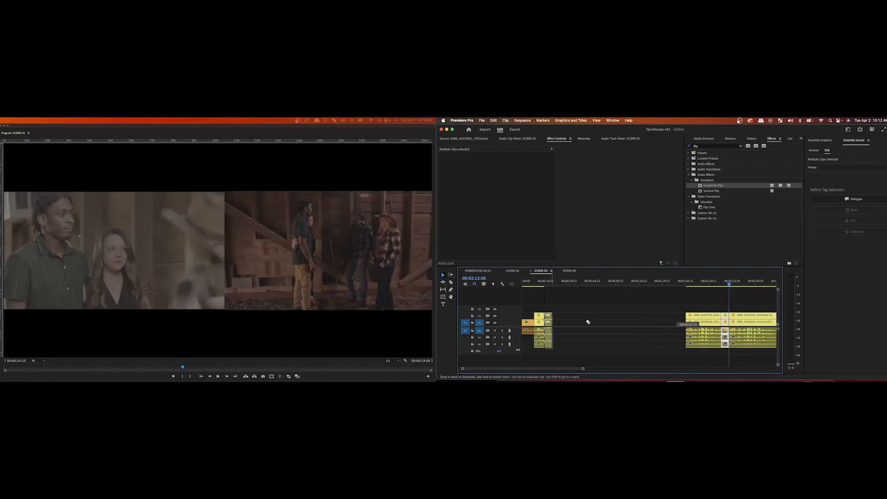
# Step: Play the third yellow take's opening, cut it at 00:02:52:00, and move its opening segment directly after the second take's opening segment
pyautogui.hscroll(3, 589, 322)
pyautogui.hscroll(3, 588, 323)
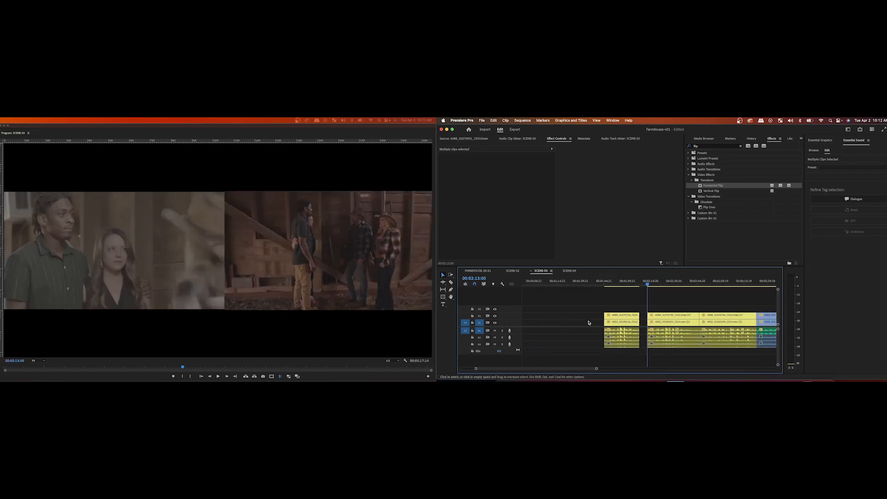
pyautogui.click(690, 283)
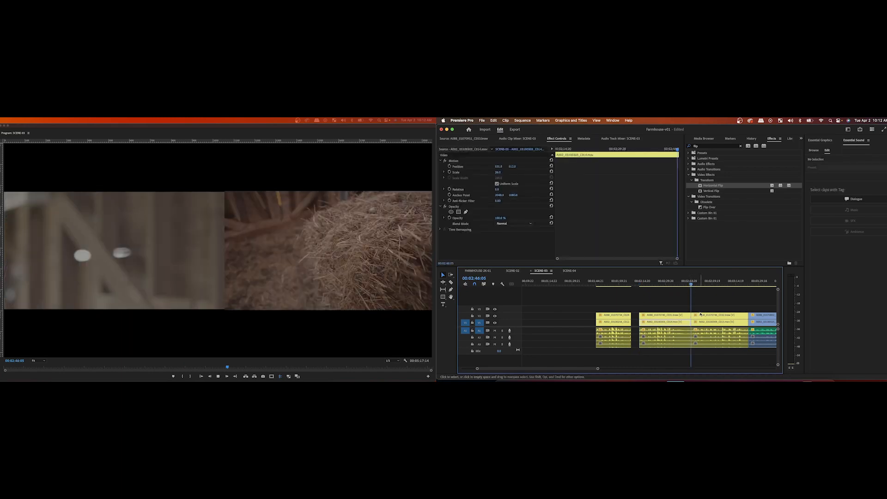
pyautogui.press('space')
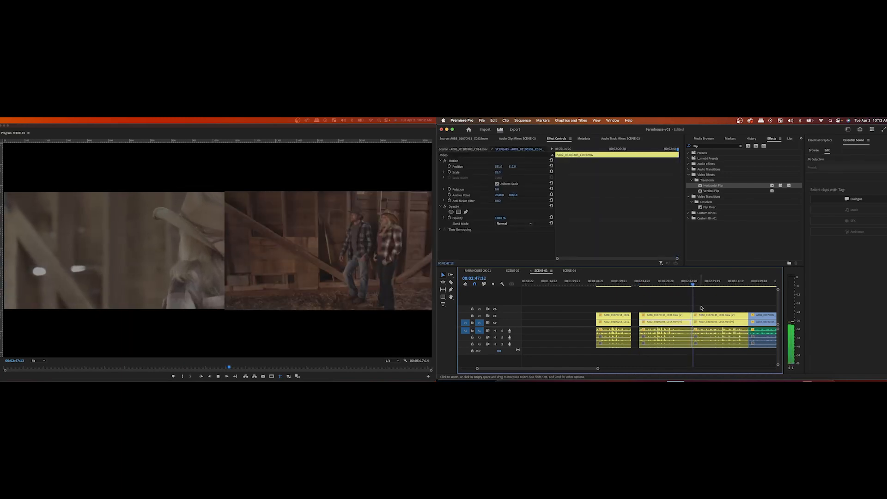
pyautogui.moveTo(710, 307); pyautogui.dragTo(713, 356)
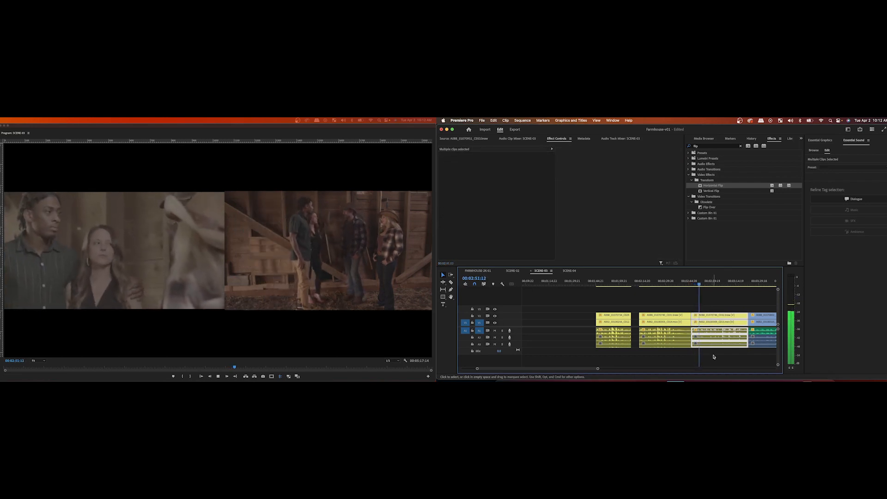
pyautogui.press('super+k')
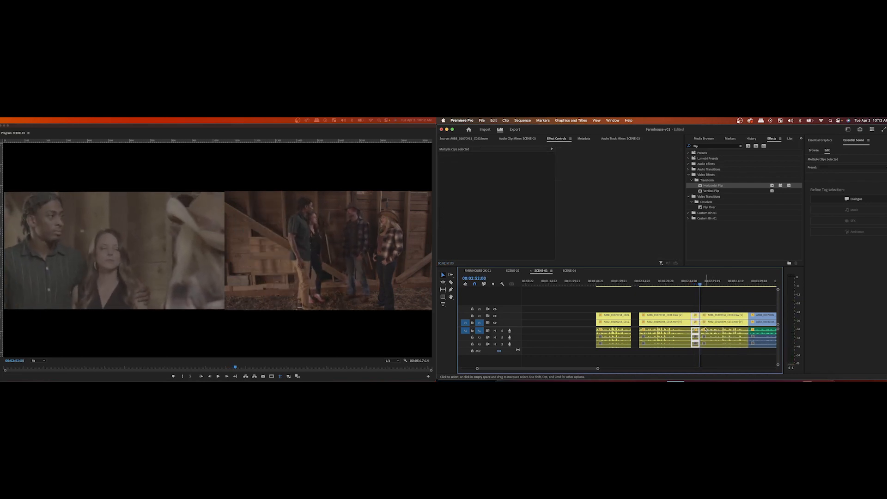
pyautogui.moveTo(698, 318); pyautogui.dragTo(558, 322)
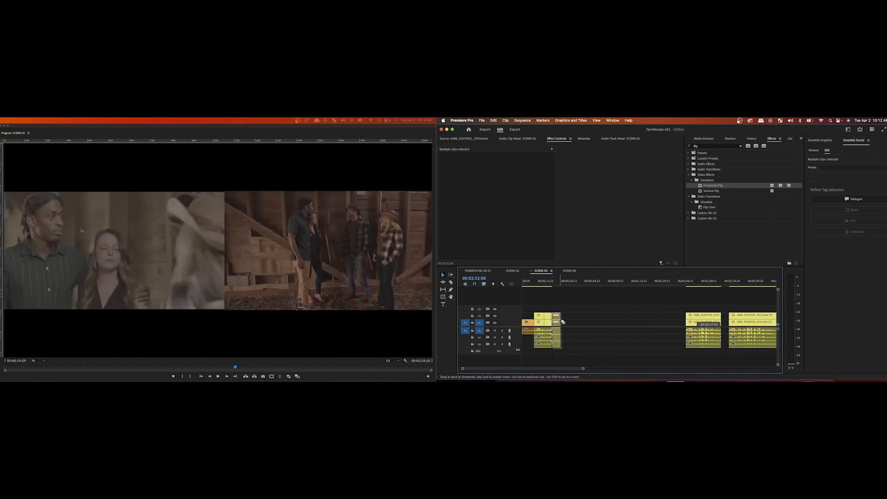
# Step: Inspect the framing and action at the starts and ends of the remaining yellow and blue barn takes
pyautogui.hscroll(5, 578, 324)
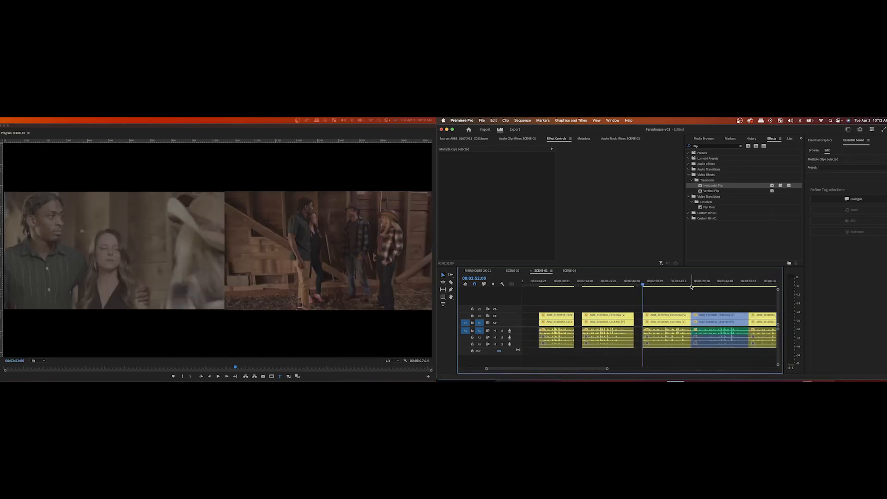
pyautogui.click(709, 294)
pyautogui.click(690, 284)
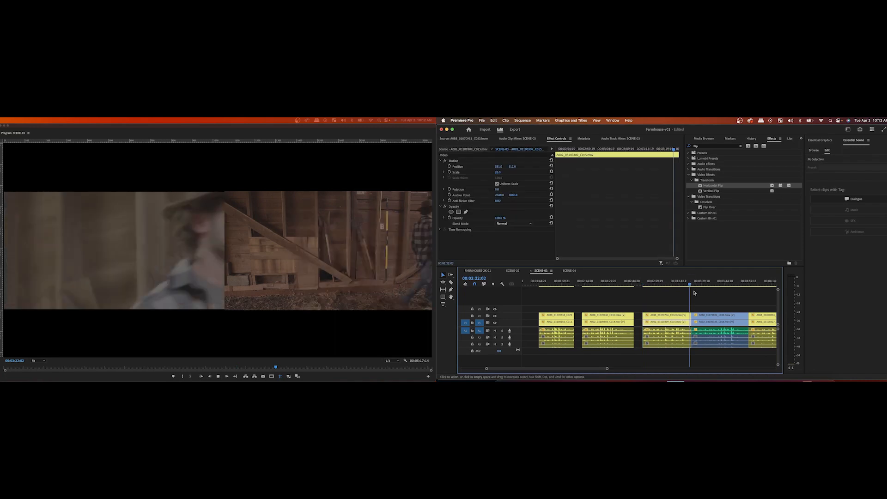
pyautogui.press('space')
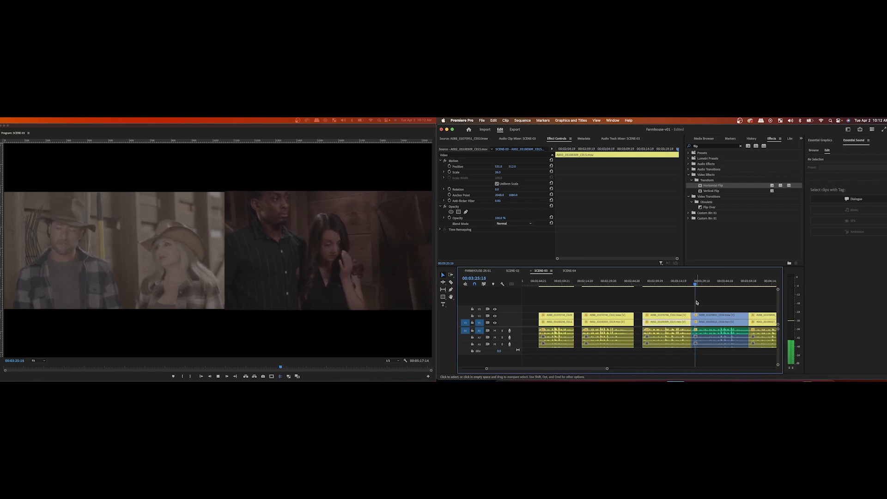
pyautogui.press('space')
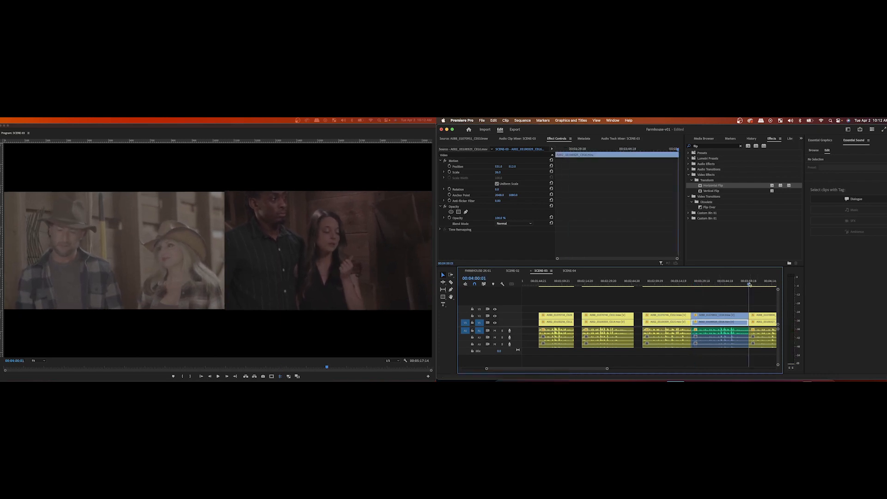
pyautogui.click(749, 284)
pyautogui.scroll(-1, 746, 297)
pyautogui.scroll(-3, 746, 297)
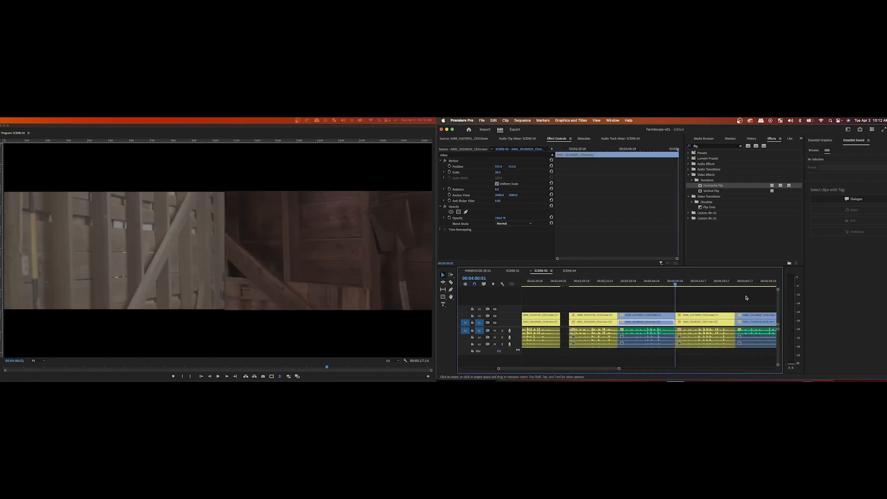
pyautogui.click(676, 283)
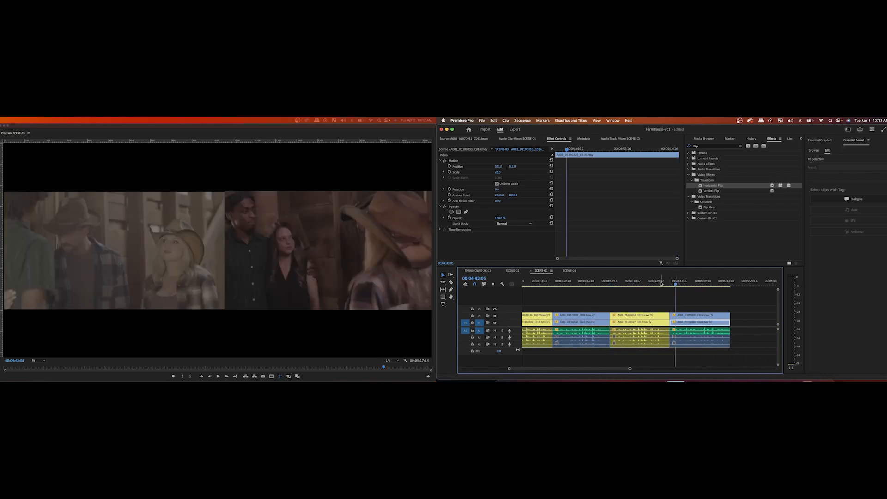
pyautogui.click(662, 284)
pyautogui.scroll(5, 675, 298)
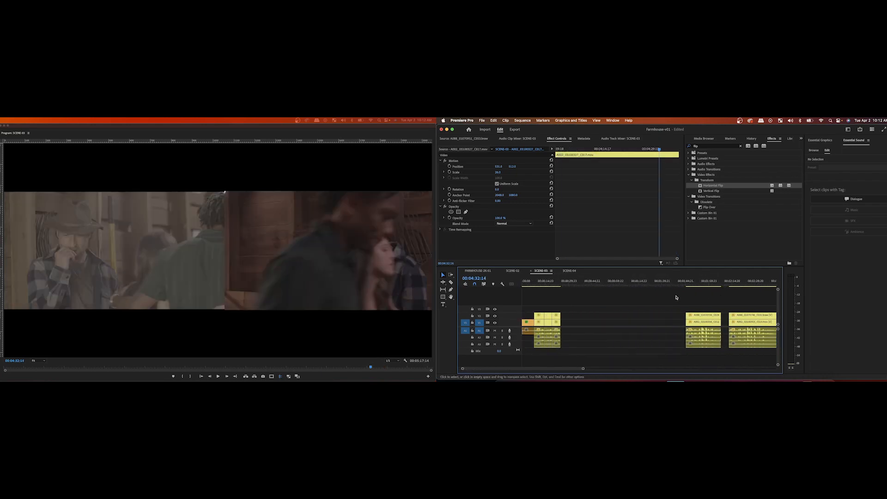
# Step: Preview the gathered opening segments and delete their three close-up clips from V1, keeping the wide shots and audio
pyautogui.click(536, 284)
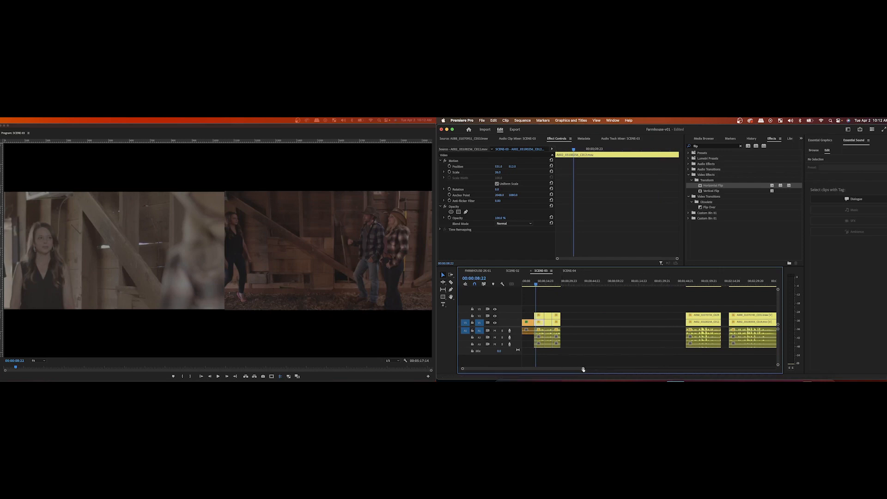
pyautogui.moveTo(583, 369); pyautogui.dragTo(531, 369)
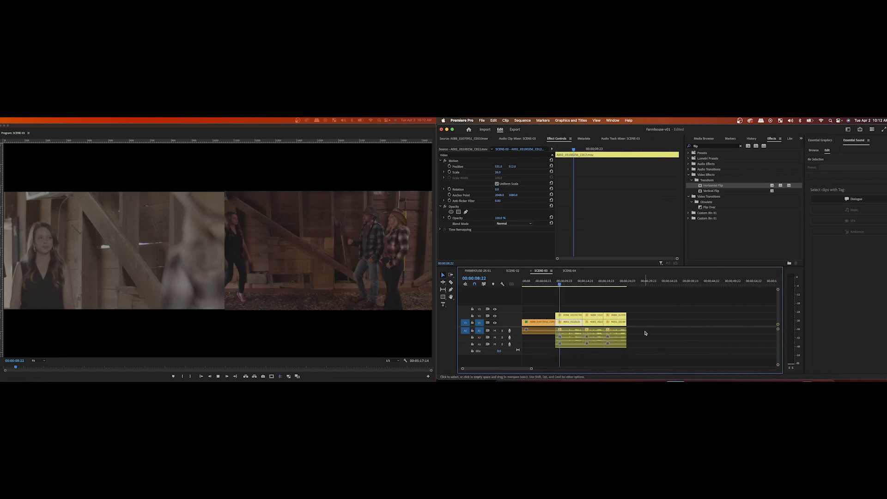
pyautogui.press('space')
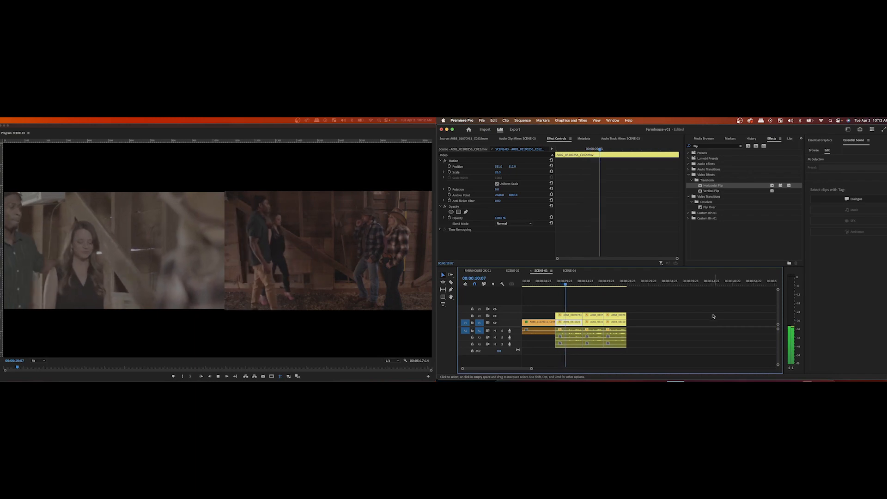
pyautogui.press('space')
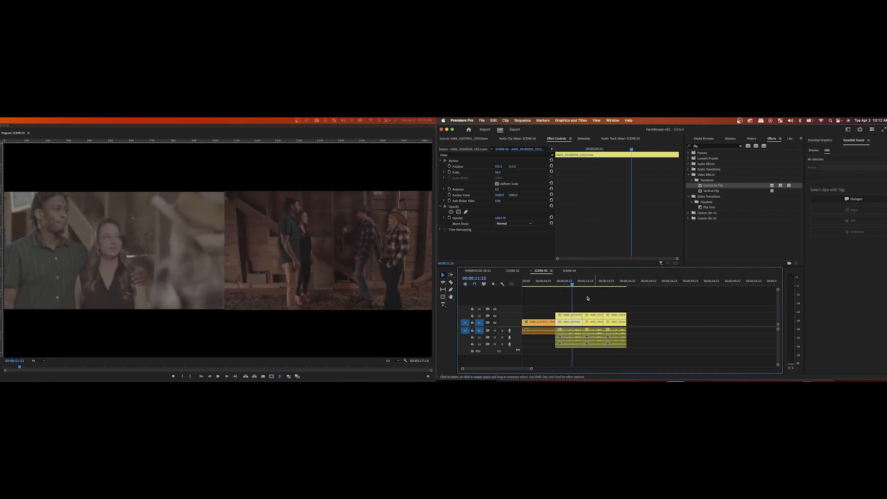
pyautogui.click(590, 283)
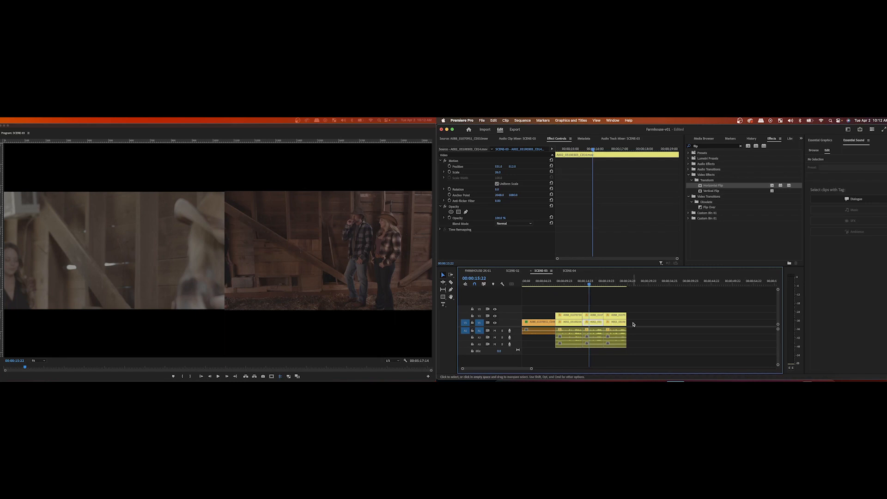
pyautogui.press('Delete')
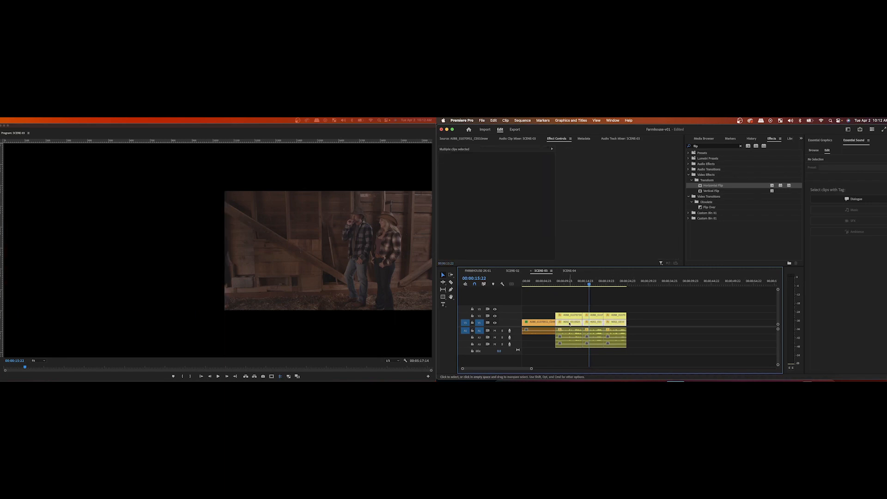
# Step: Copy SCENE-02's last pink clip and paste only its Motion attributes onto the three gathered wide-shot clips in SCENE-03
pyautogui.click(515, 271)
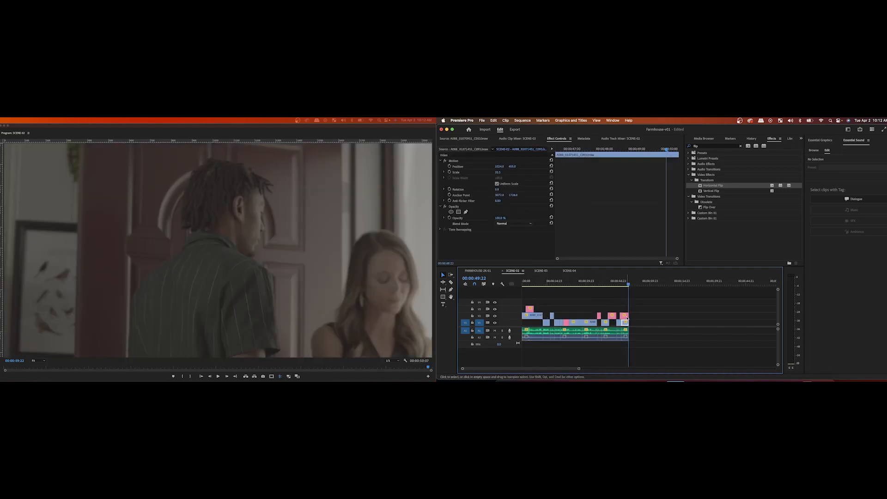
pyautogui.rightClick(626, 317)
pyautogui.click(641, 329)
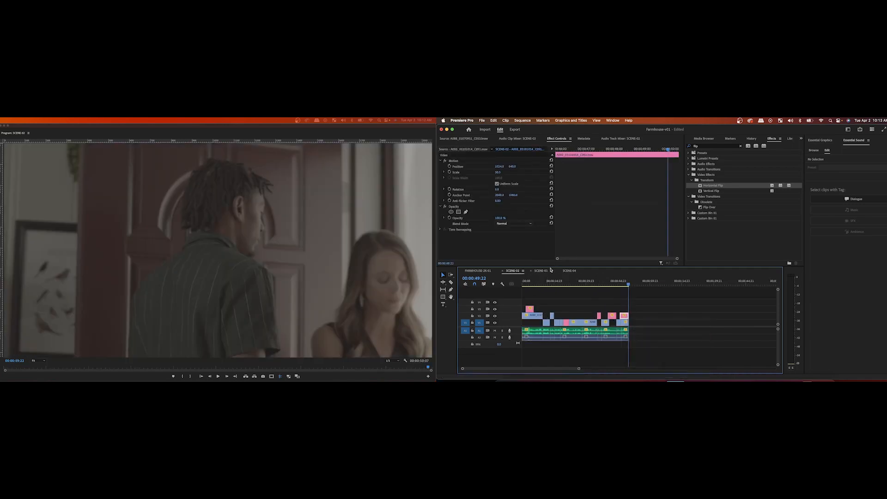
pyautogui.click(544, 274)
pyautogui.moveTo(573, 302); pyautogui.dragTo(632, 318)
pyautogui.rightClick(613, 316)
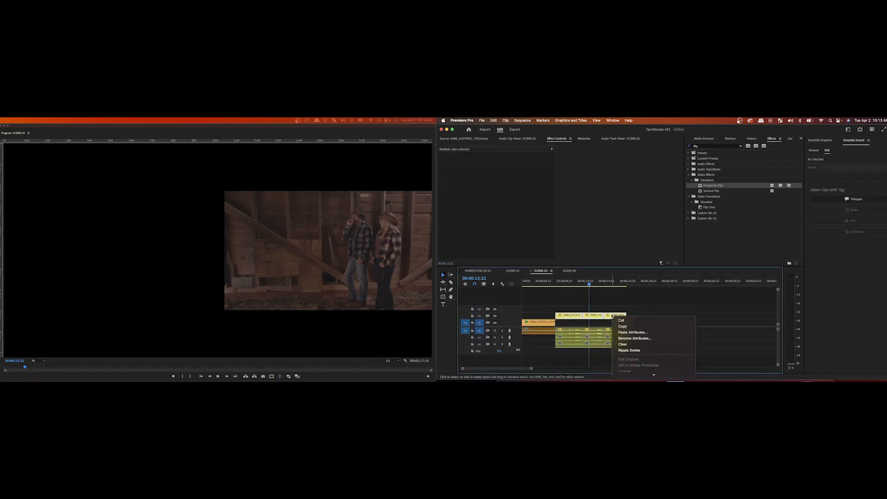
pyautogui.click(630, 332)
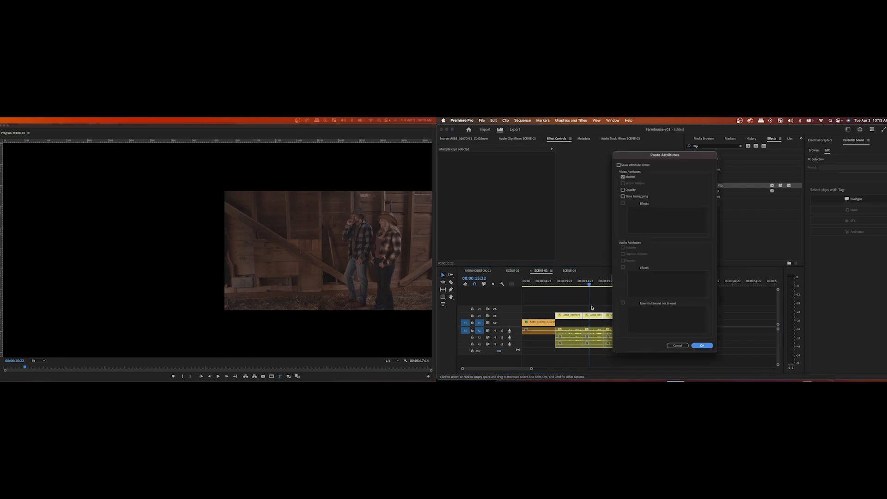
pyautogui.click(702, 345)
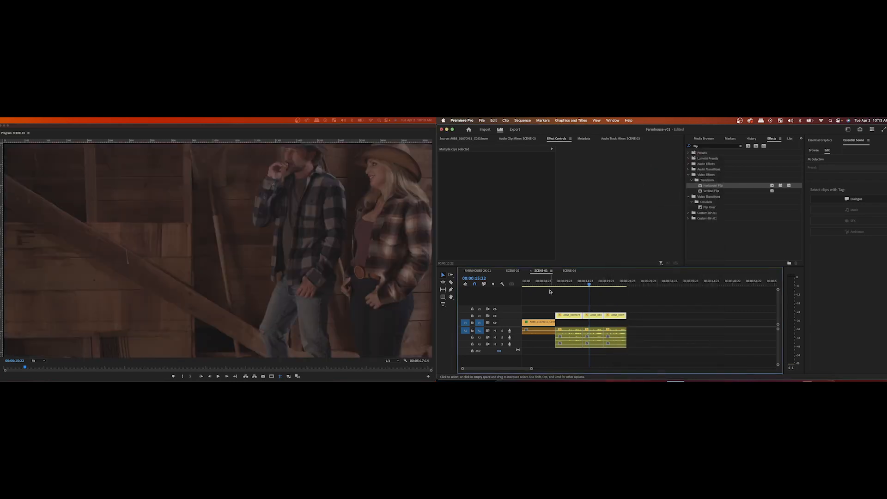
# Step: Reduce the first wide clip's scale and shift its vertical position slightly down so both couples fit the frame
pyautogui.click(563, 281)
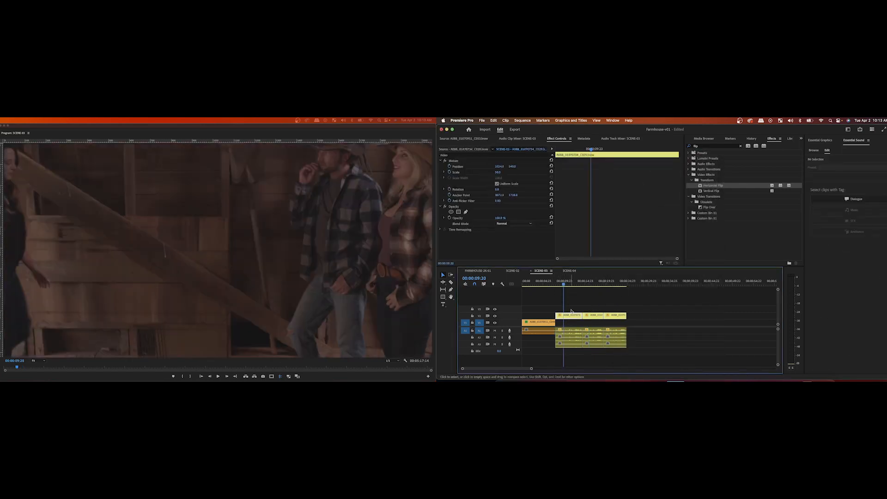
pyautogui.moveTo(498, 172)
pyautogui.mouseDown()
pyautogui.moveTo(465, 172)
pyautogui.moveTo(481, 172)
pyautogui.mouseUp()
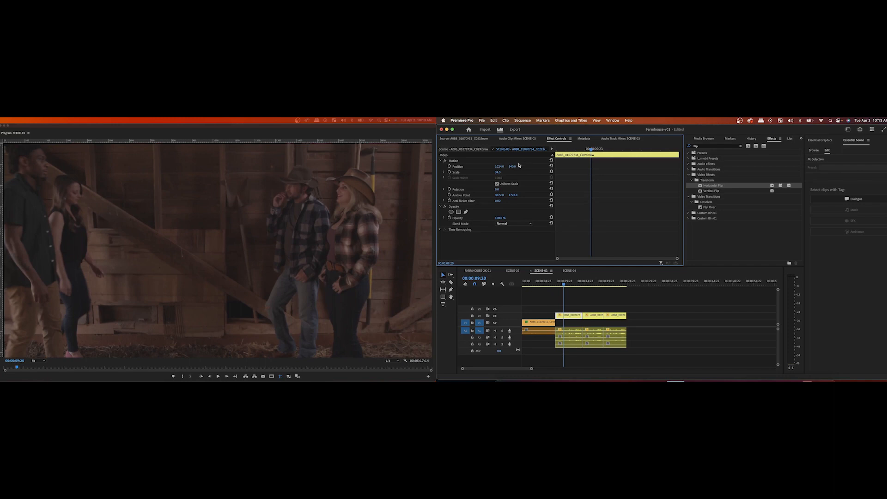
pyautogui.moveTo(512, 167); pyautogui.dragTo(619, 166)
# Step: Copy the first wide clip's Motion attributes and paste them onto the other two wide-shot clips
pyautogui.rightClick(572, 318)
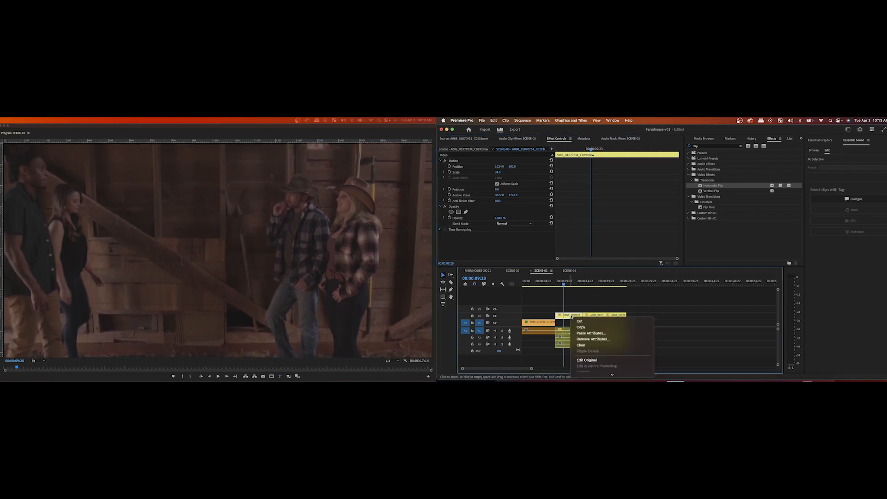
pyautogui.click(581, 327)
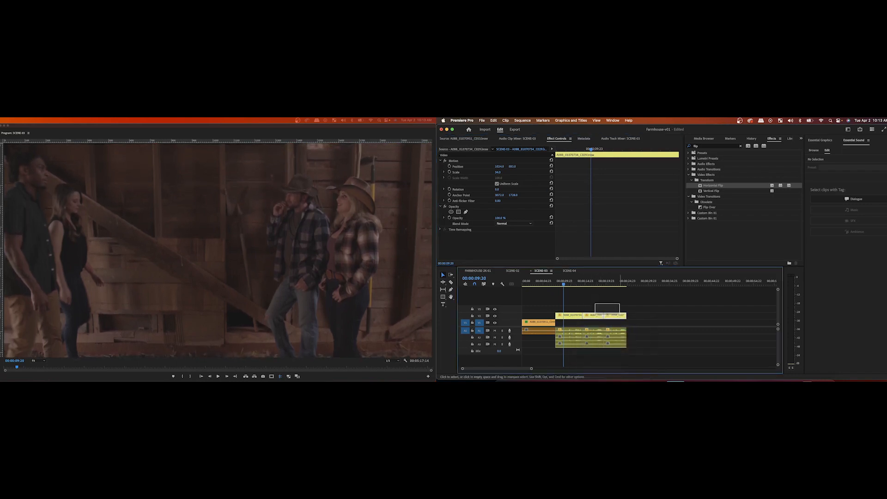
pyautogui.moveTo(619, 321); pyautogui.dragTo(620, 318)
pyautogui.rightClick(620, 318)
pyautogui.click(640, 330)
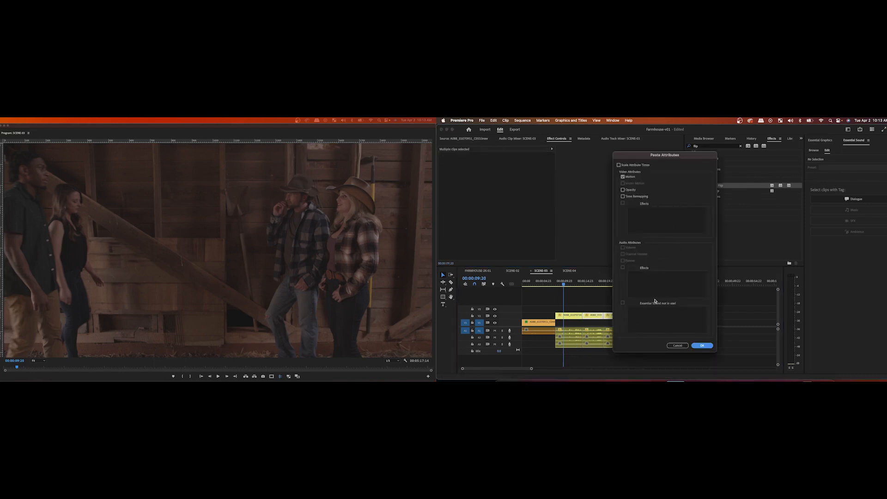
pyautogui.click(702, 346)
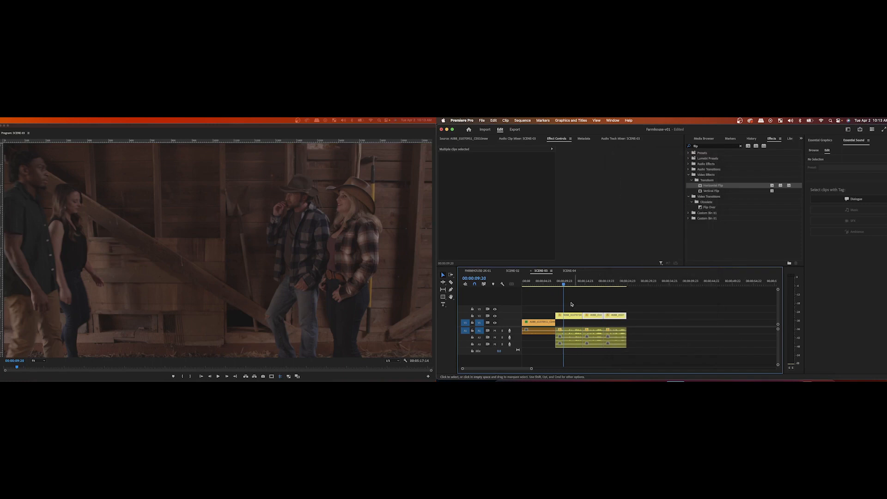
# Step: Play through the three reframed wide-shot segments from 00:00:08:14 to compare the takes
pyautogui.click(592, 283)
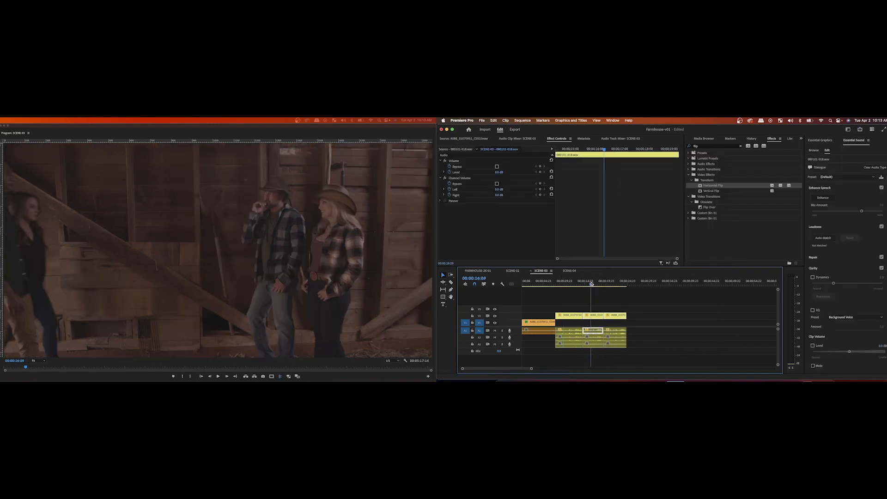
pyautogui.moveTo(591, 283); pyautogui.dragTo(558, 292)
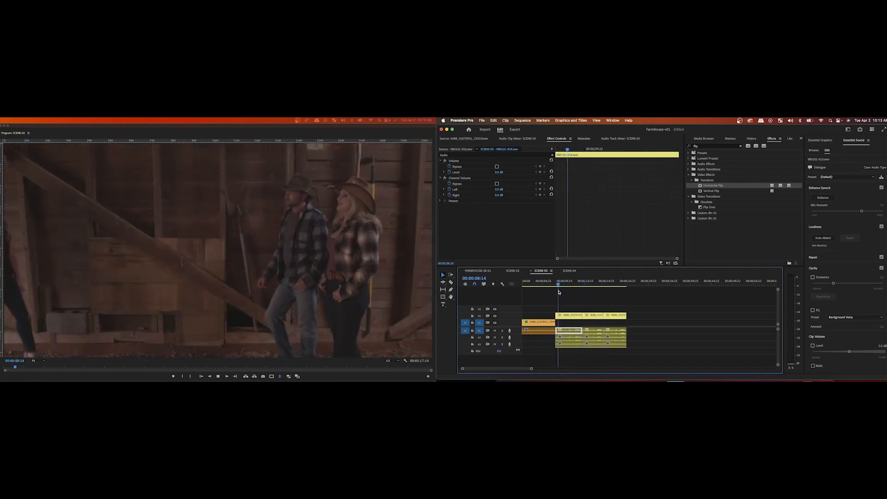
pyautogui.press('space')
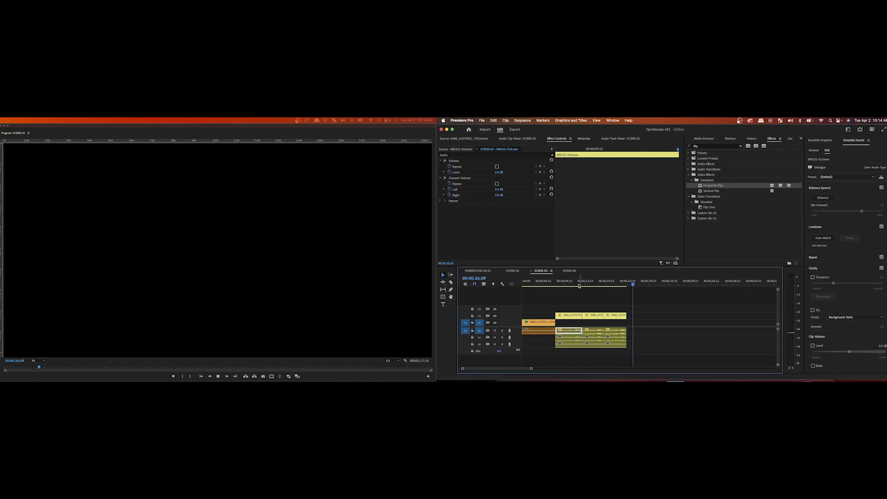
# Step: Delete the first of the three gathered wide-shot segments with its audio, and ripple delete the gap it leaves
pyautogui.click(577, 283)
pyautogui.press('Delete')
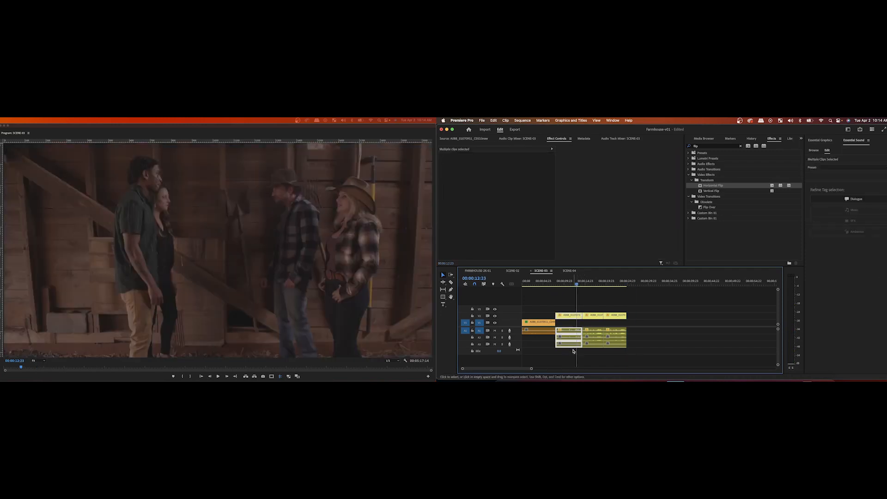
pyautogui.rightClick(569, 334)
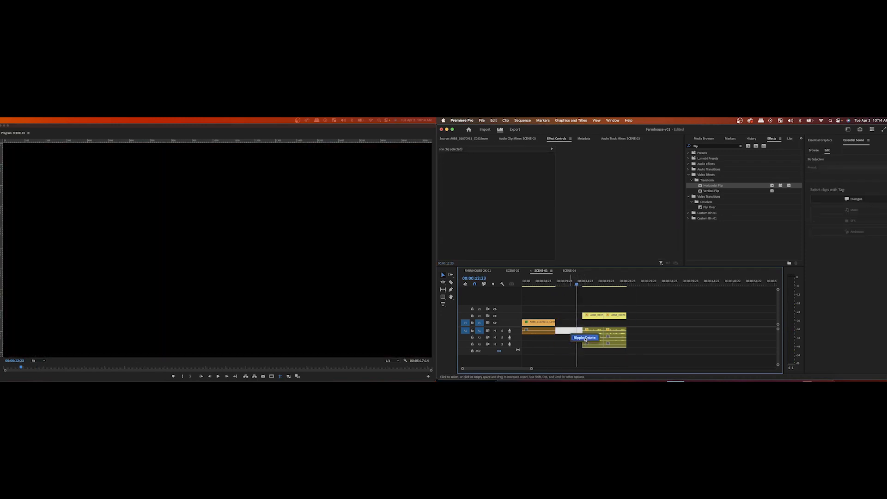
pyautogui.click(585, 338)
# Step: Play and scrub through the two remaining wide-shot segments to compare the second couple's entrance in each take
pyautogui.click(550, 282)
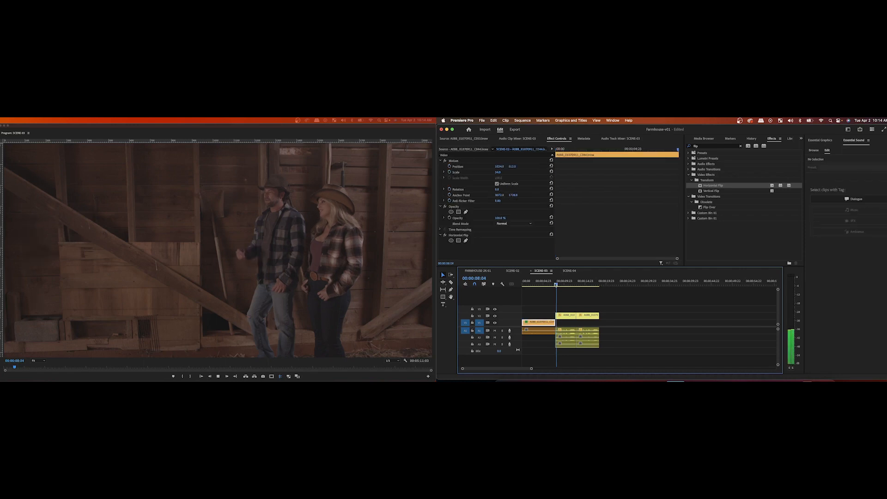
pyautogui.click(555, 284)
pyautogui.press('space')
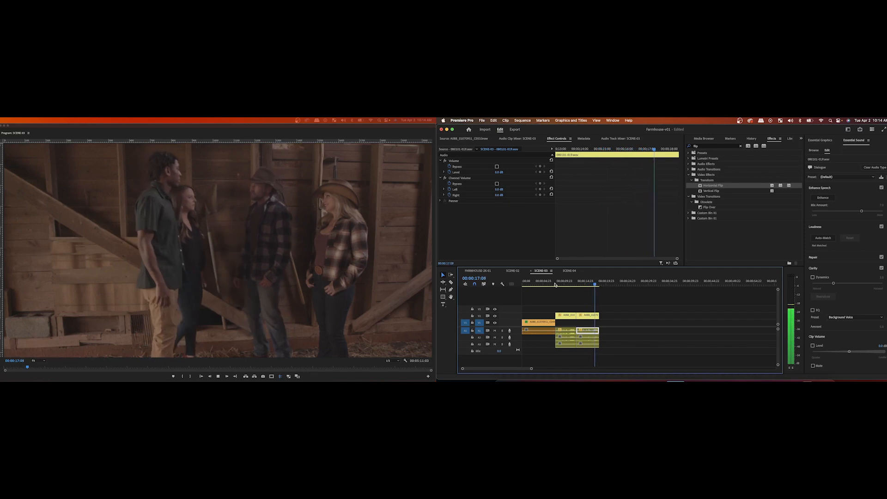
pyautogui.press('space')
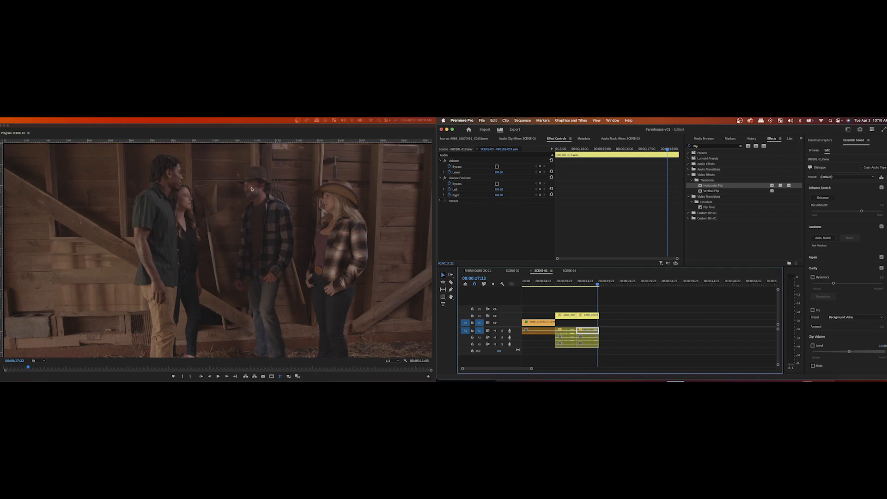
pyautogui.click(566, 284)
pyautogui.press('space')
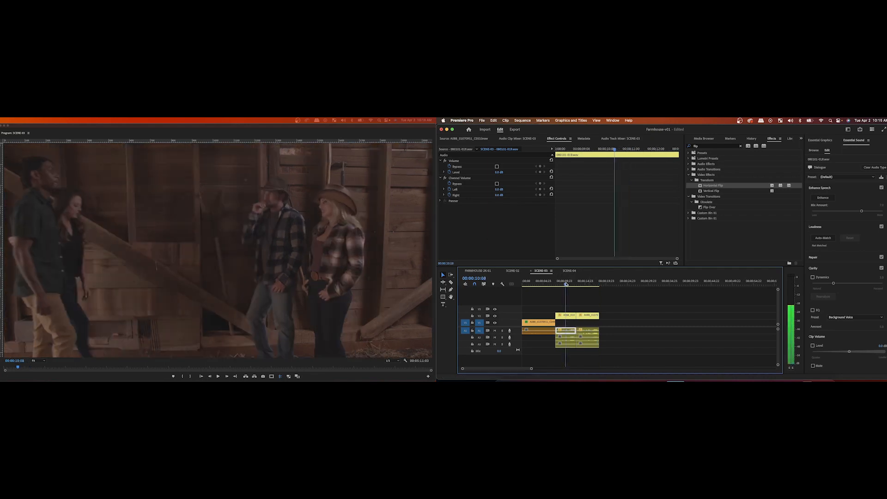
pyautogui.moveTo(566, 284); pyautogui.dragTo(575, 284)
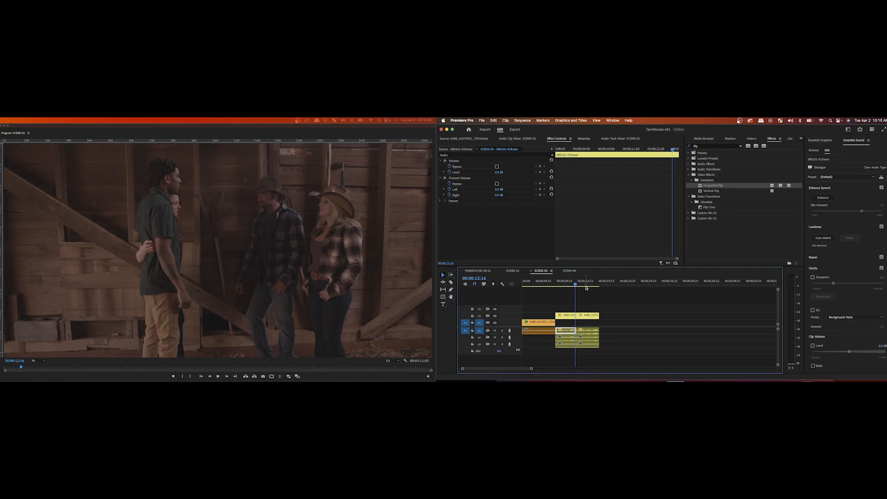
pyautogui.moveTo(591, 282); pyautogui.dragTo(568, 287)
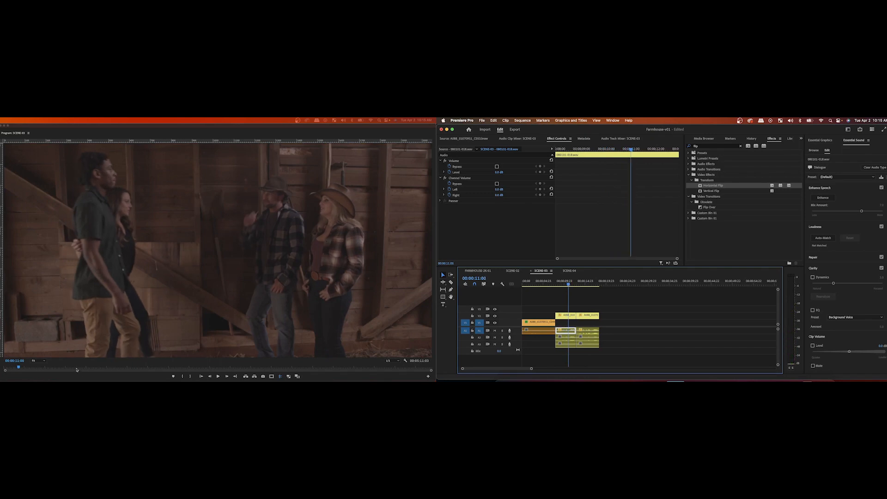
pyautogui.click(585, 284)
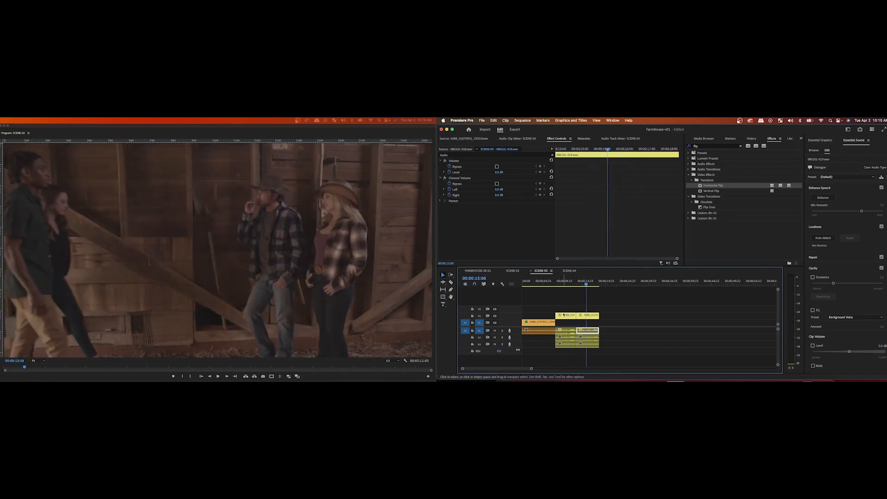
# Step: Delete the earlier of the two remaining wide-shot segments, ripple delete its gap, and play the cut from the orange clip
pyautogui.click(563, 314)
pyautogui.press('Delete')
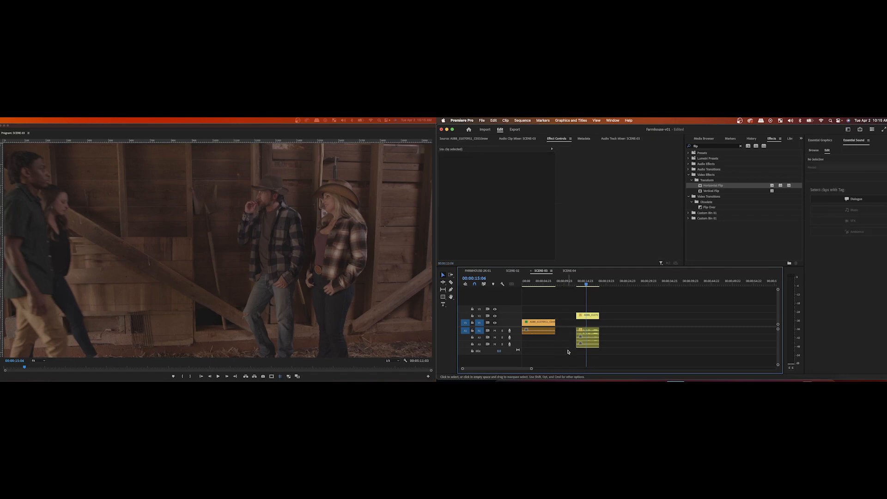
pyautogui.rightClick(567, 329)
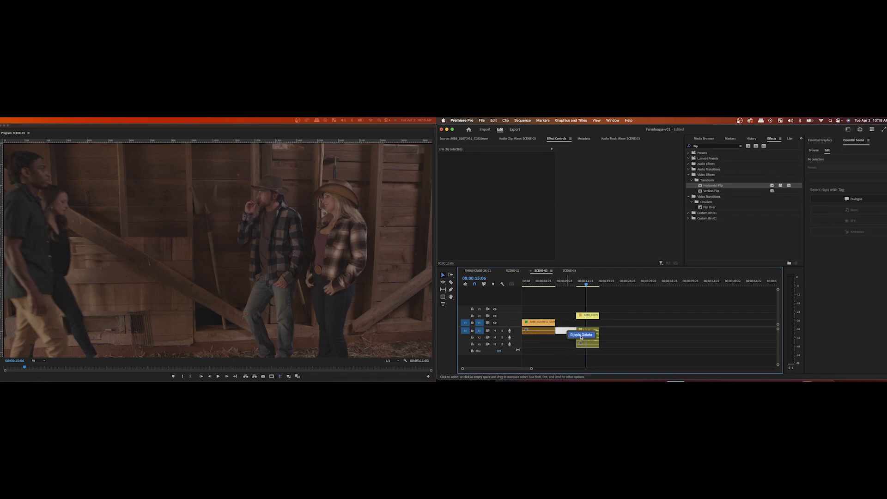
pyautogui.click(581, 334)
pyautogui.click(554, 283)
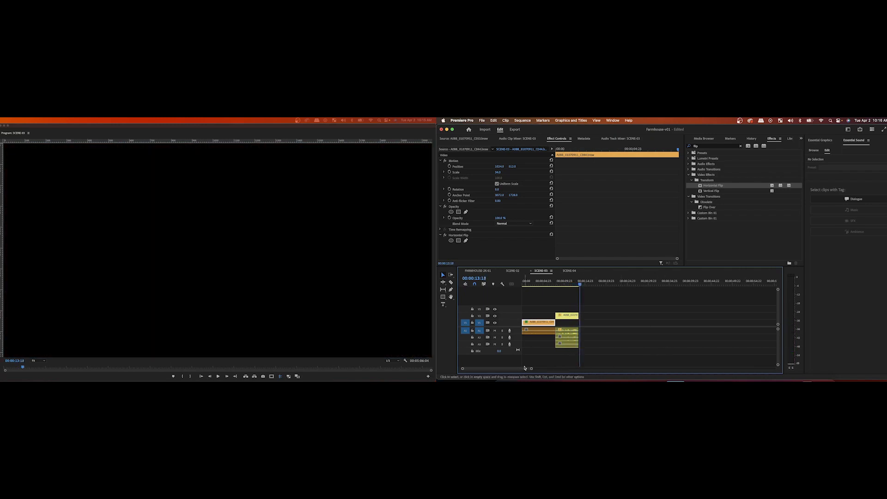
# Step: Review the openings of the first two side-by-side yellow takes from 00:01:32:10 and 00:02:01:07
pyautogui.moveTo(531, 368); pyautogui.dragTo(576, 368)
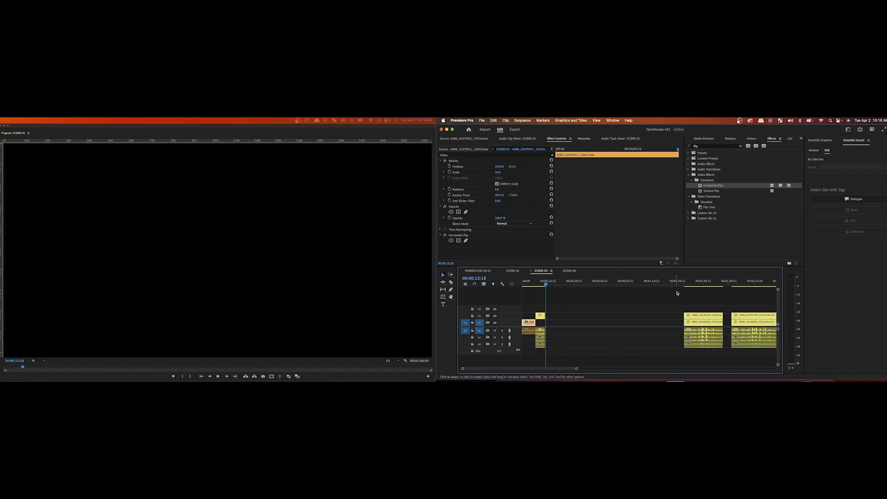
pyautogui.click(684, 283)
pyautogui.press('space')
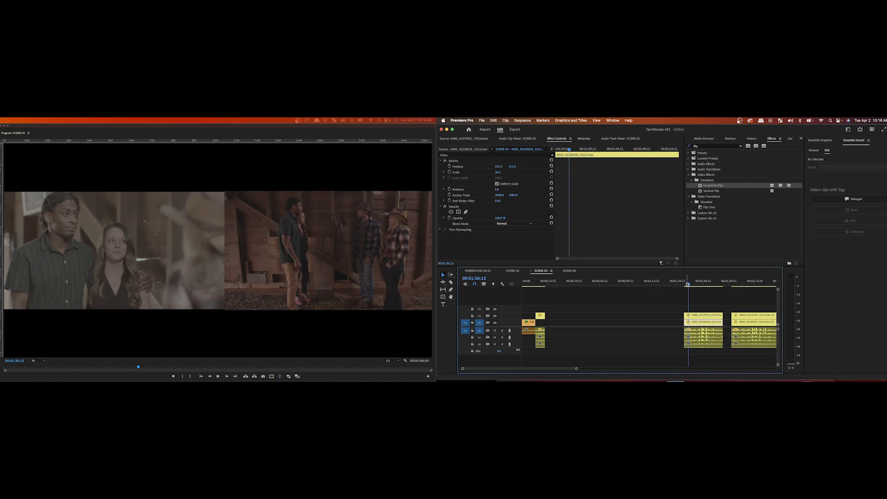
pyautogui.click(682, 284)
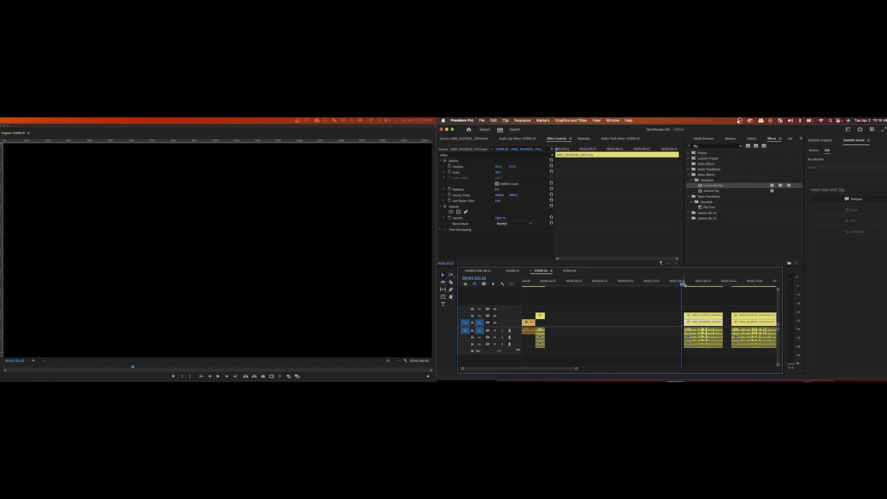
pyautogui.press('space')
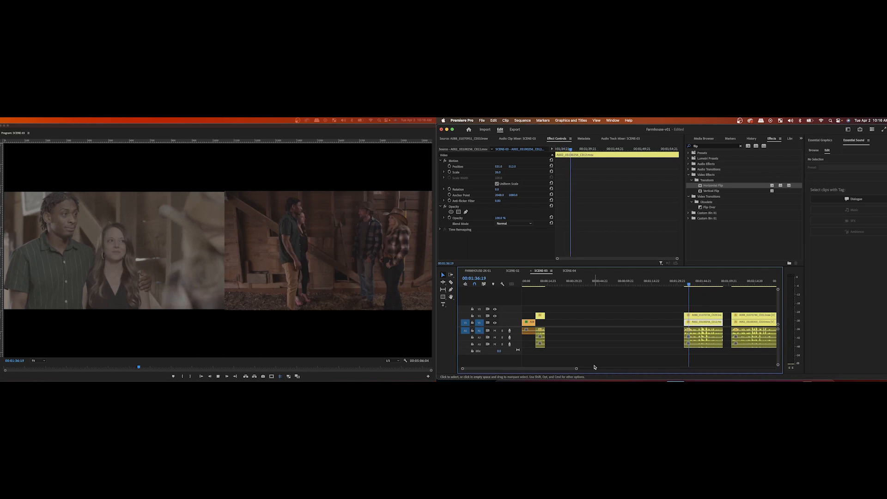
pyautogui.press('space')
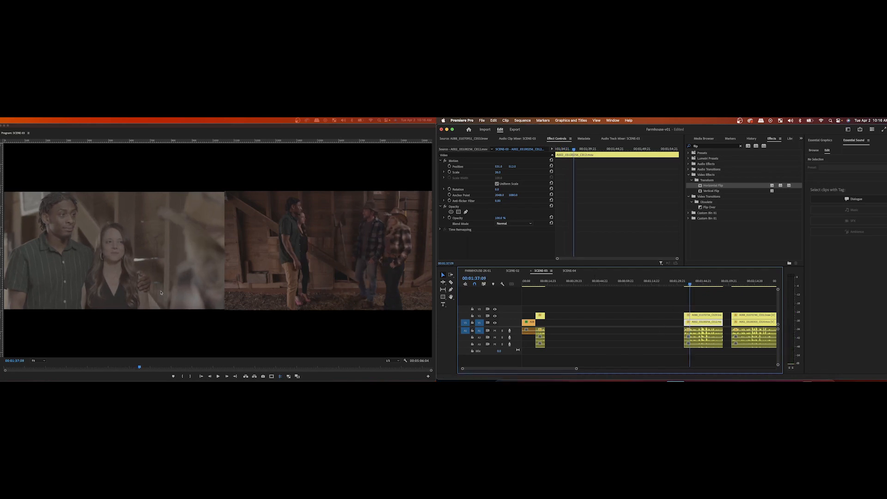
pyautogui.hscroll(5, 636, 280)
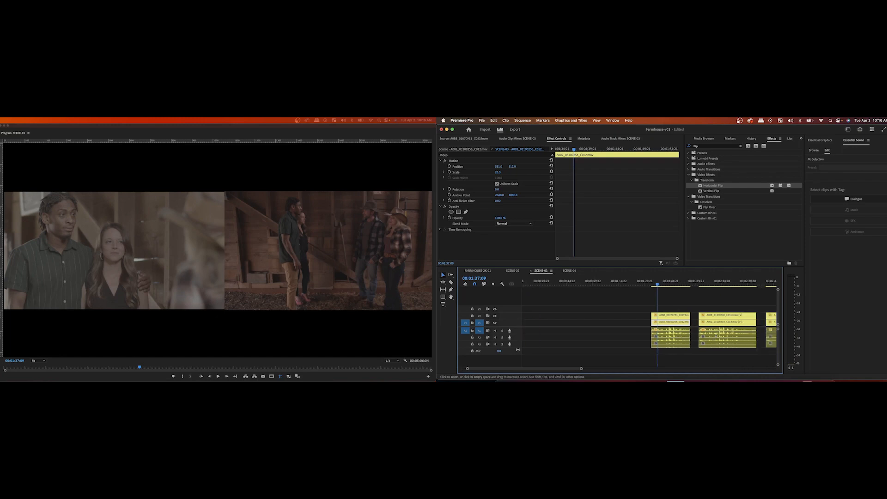
pyautogui.click(644, 283)
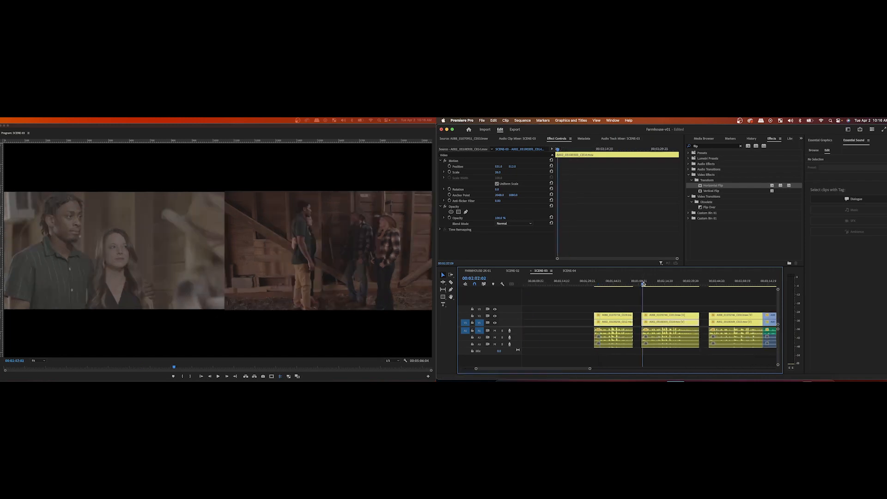
pyautogui.press('space')
pyautogui.moveTo(643, 284); pyautogui.dragTo(640, 285)
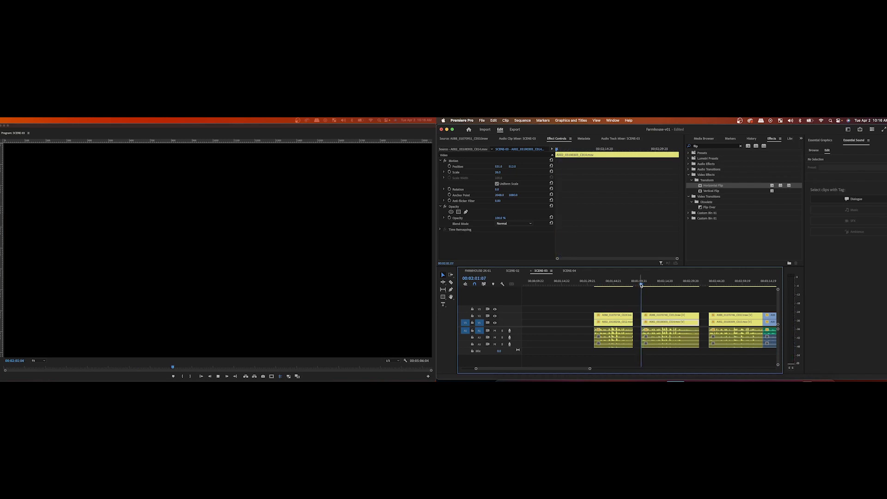
pyautogui.press('space')
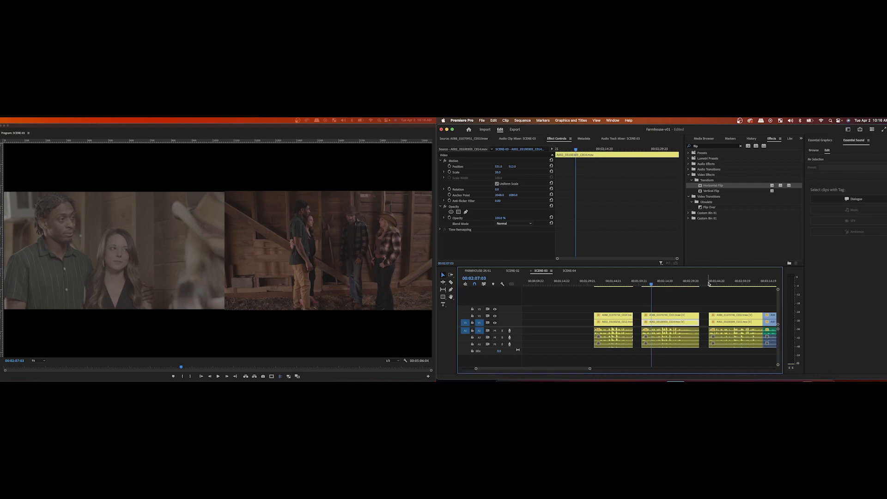
# Step: Split the third yellow take's video and audio at 00:02:46:15 and move its opening segment into the empty space before the first yellow take
pyautogui.click(709, 284)
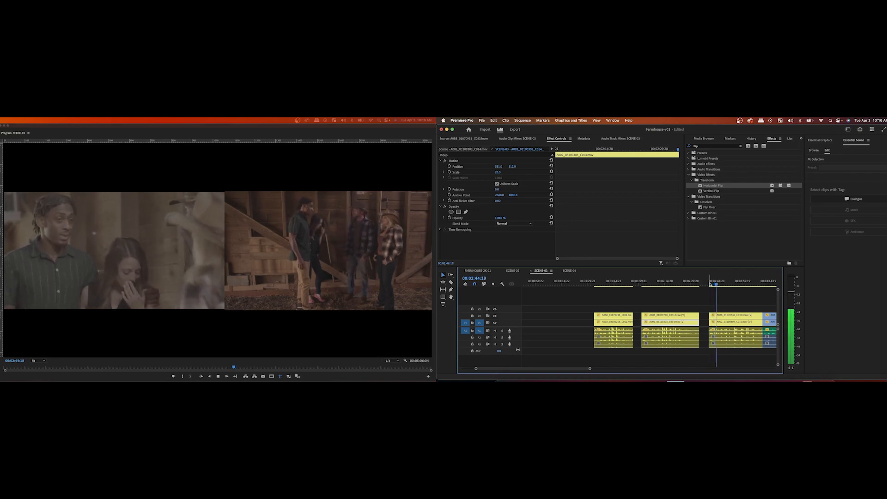
pyautogui.press('space')
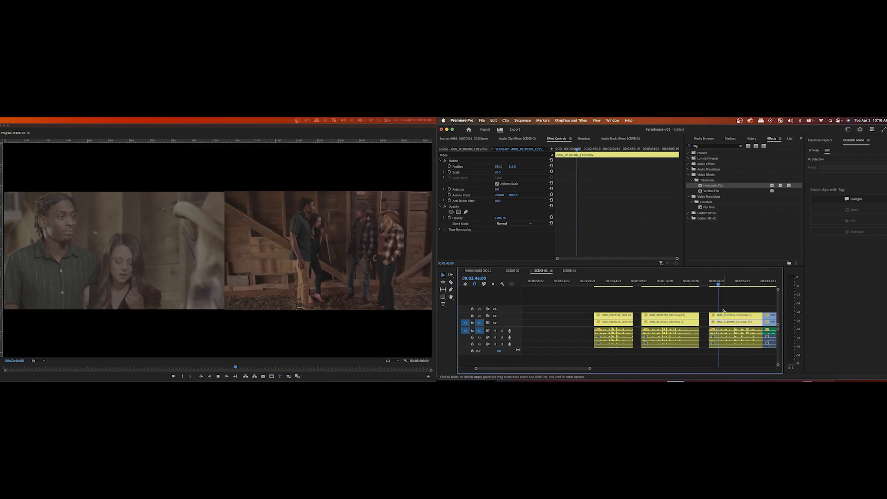
pyautogui.press('space')
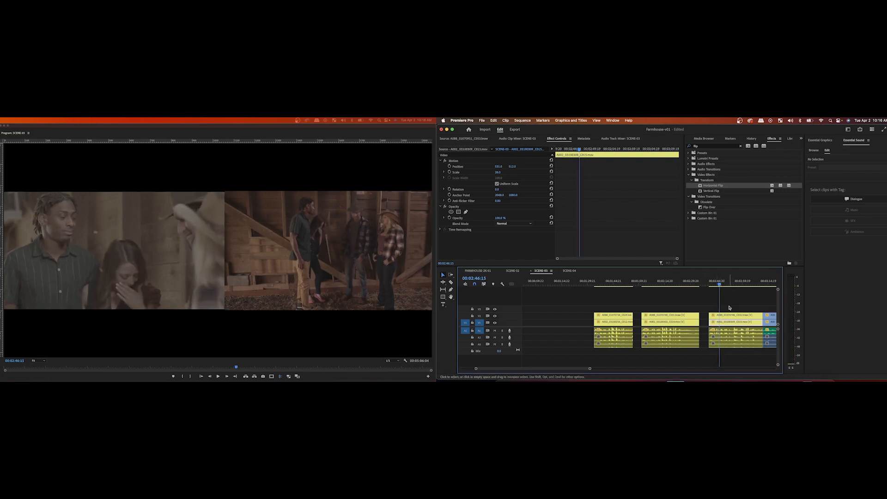
pyautogui.moveTo(718, 294); pyautogui.dragTo(733, 364)
pyautogui.press('super+k')
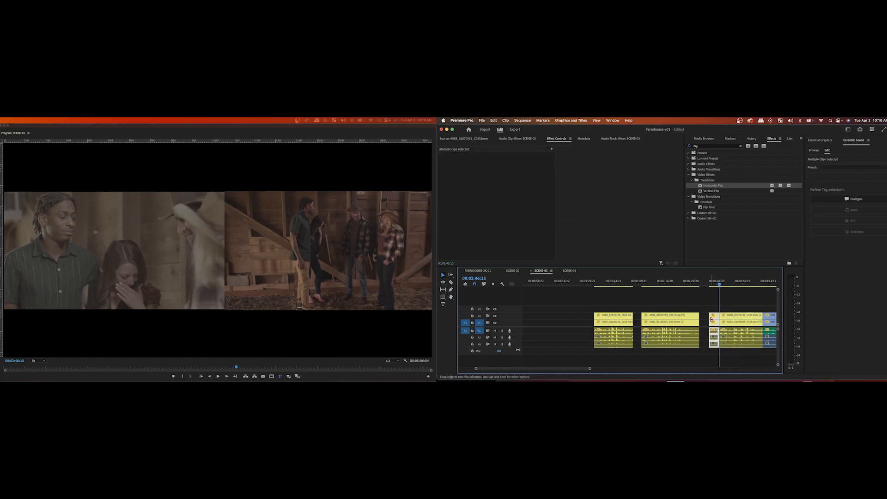
pyautogui.moveTo(712, 317); pyautogui.dragTo(585, 318)
# Step: Play the openings of the last yellow take from 00:03:49:12 and the first blue take from 00:03:13:23 to assess the couples' reactions
pyautogui.hscroll(5, 601, 322)
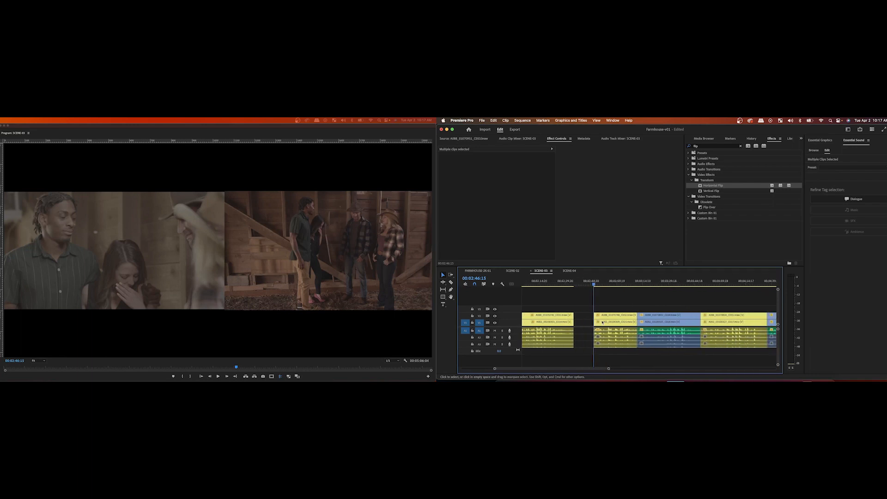
pyautogui.moveTo(638, 283); pyautogui.dragTo(702, 291)
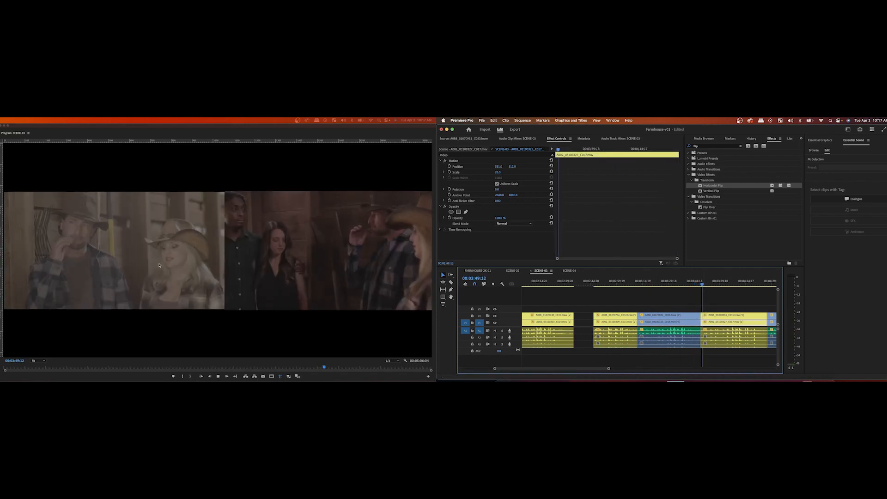
pyautogui.press('space')
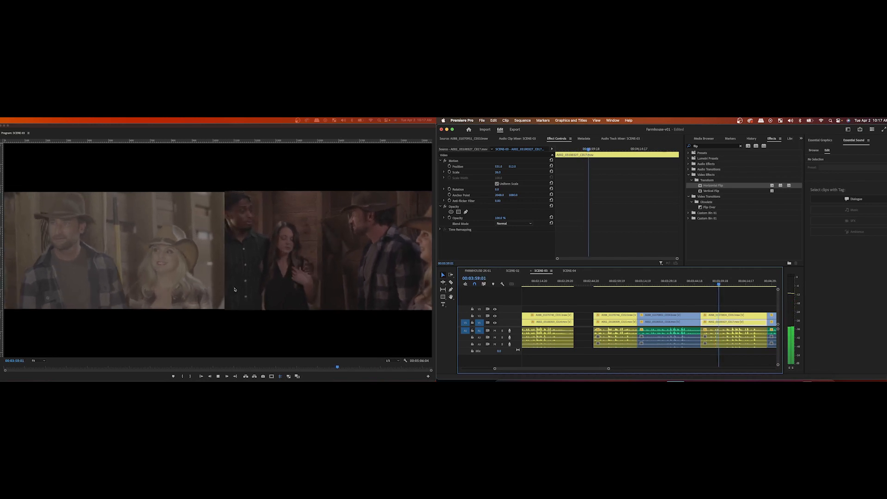
pyautogui.press('space')
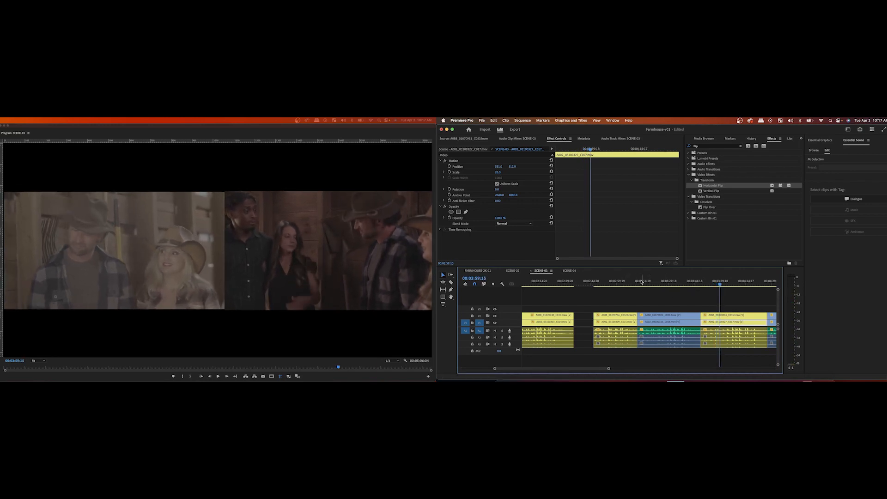
pyautogui.click(642, 284)
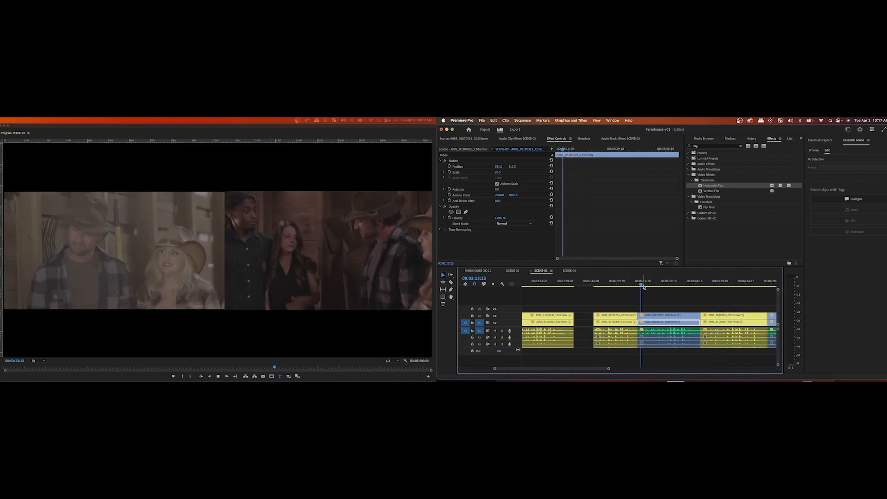
pyautogui.press('space')
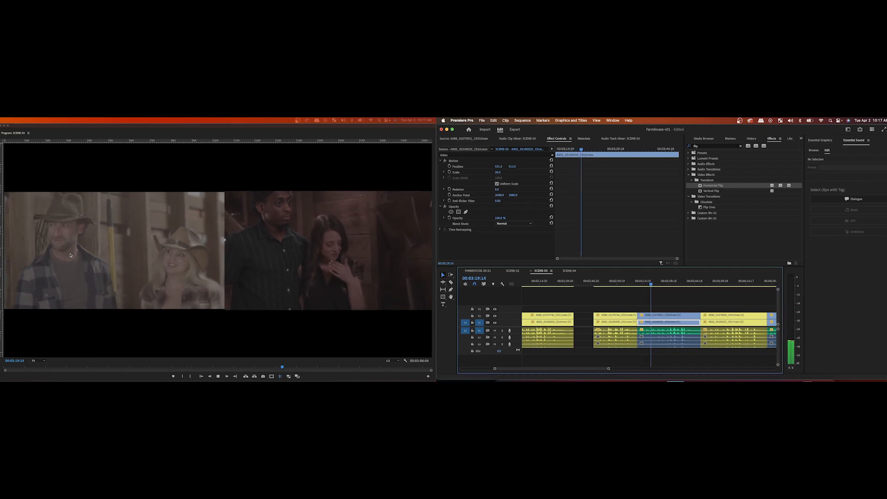
pyautogui.press('space')
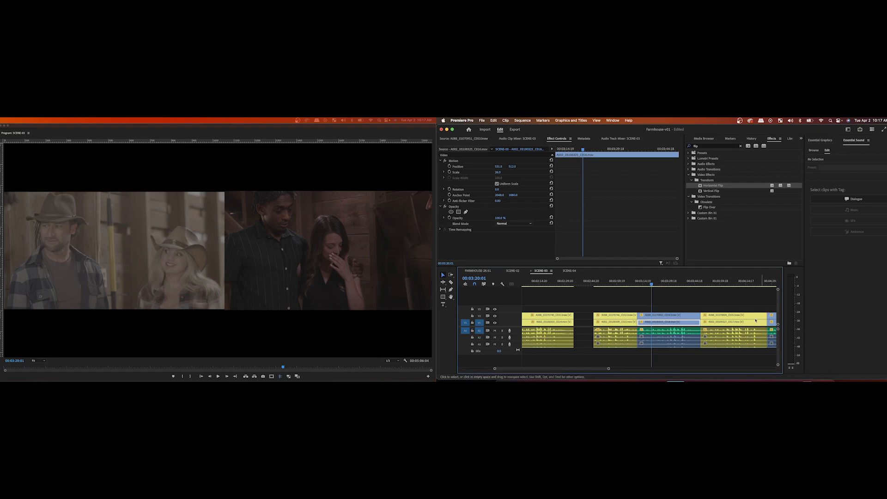
# Step: Play the last blue take from 00:04:24:23, and return the playhead to 00:03:10:12 near the end of the preceding yellow take
pyautogui.scroll(-5, 756, 320)
pyautogui.click(669, 283)
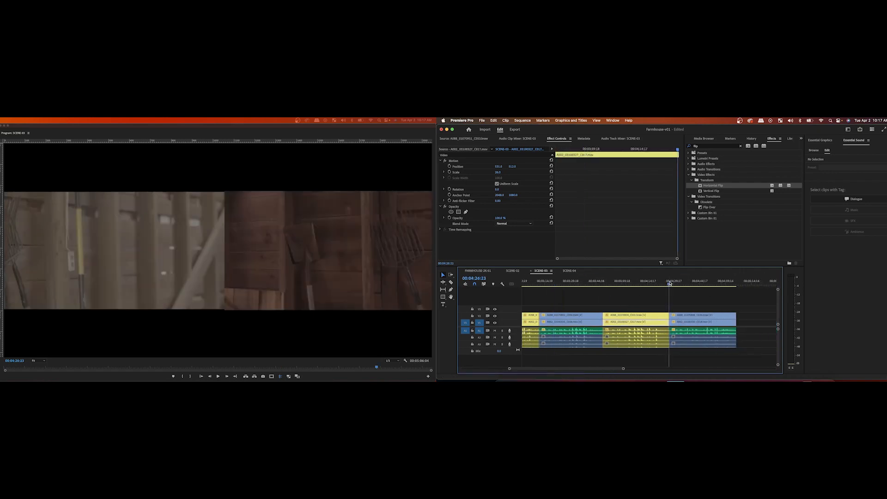
pyautogui.press('space')
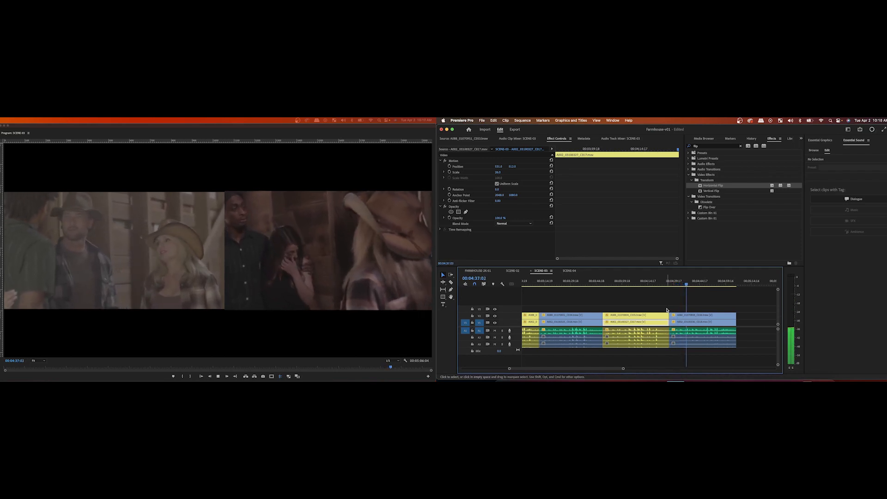
pyautogui.press('space')
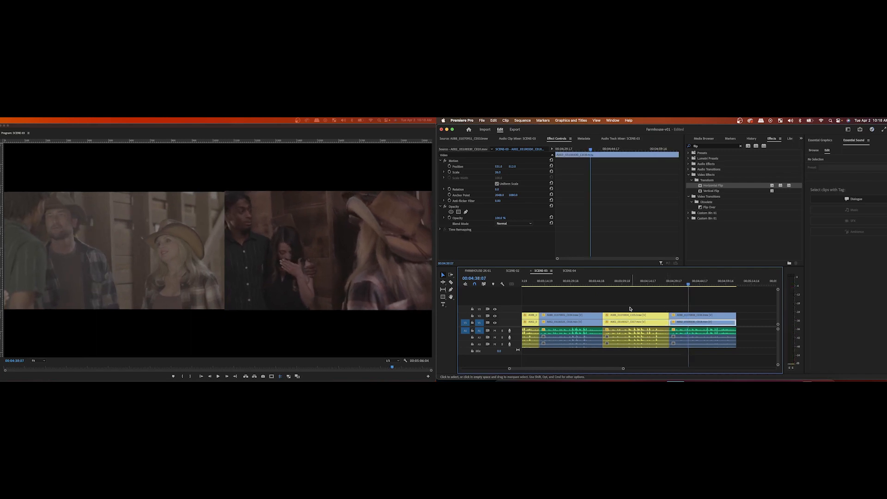
pyautogui.hscroll(-5, 628, 309)
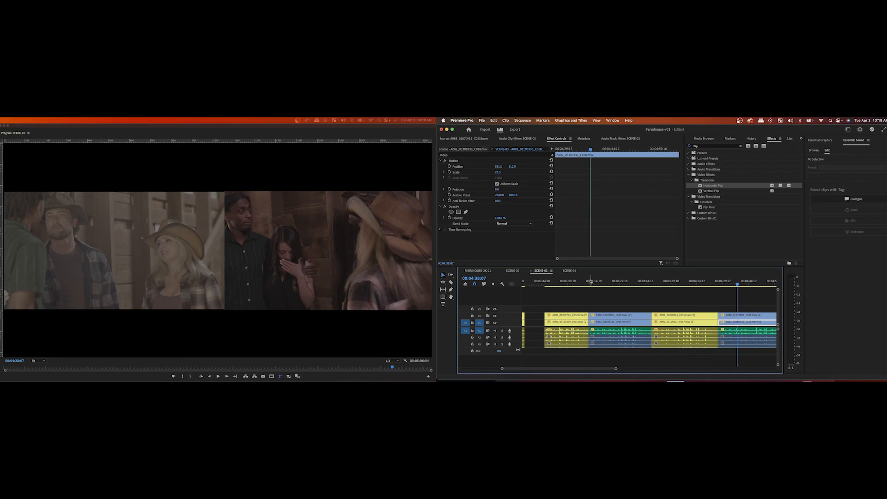
pyautogui.hscroll(1, 590, 282)
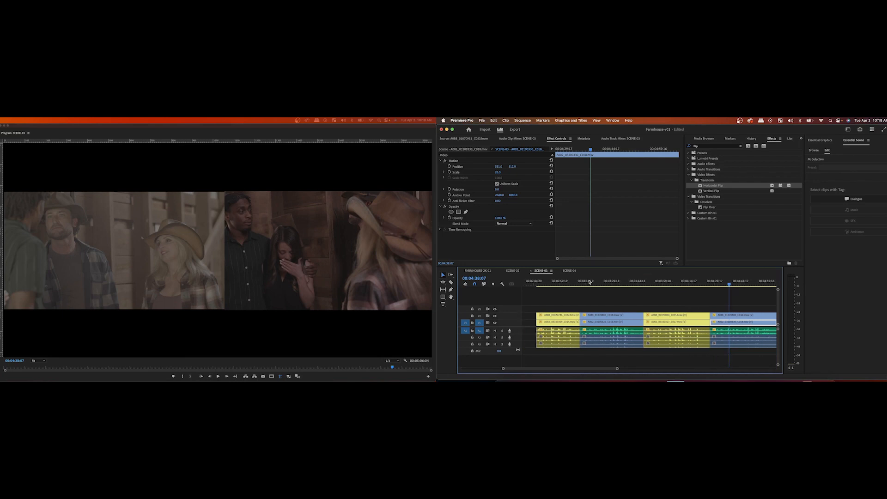
pyautogui.click(577, 283)
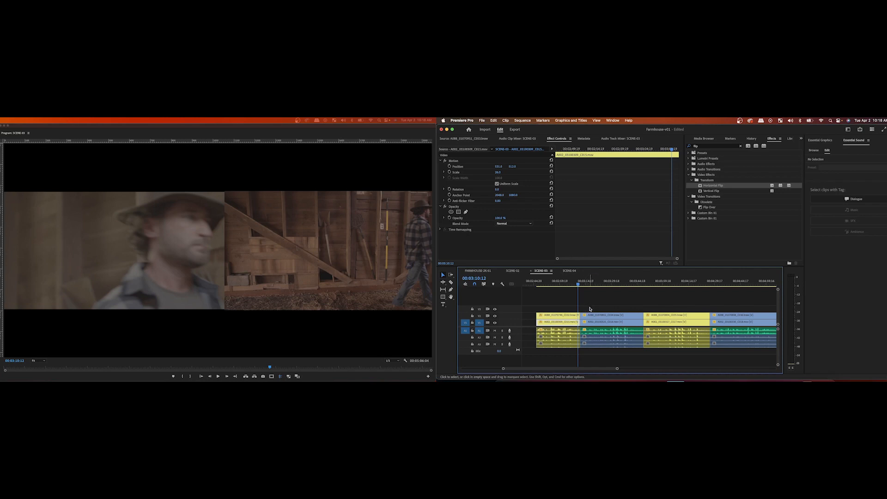
# Step: Split the stacked blue clips at 00:03:22:00 and move their first part into the gap between the early yellow clips
pyautogui.moveTo(590, 308); pyautogui.dragTo(597, 349)
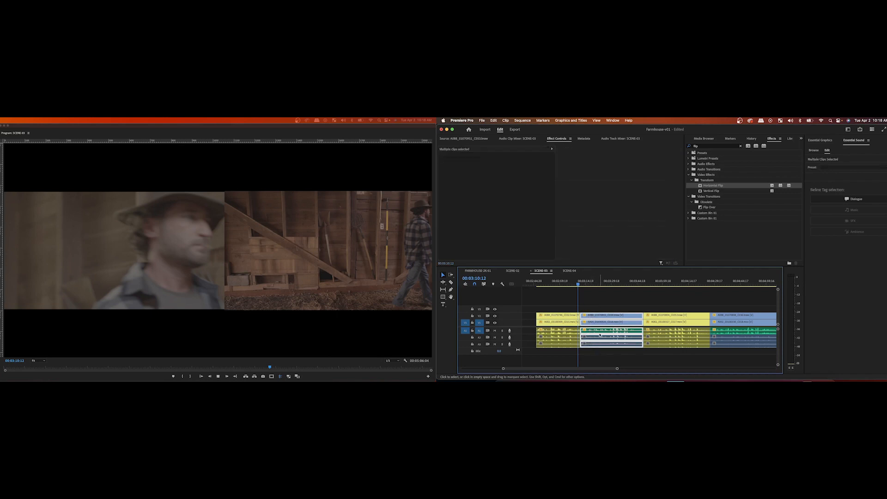
pyautogui.press('space')
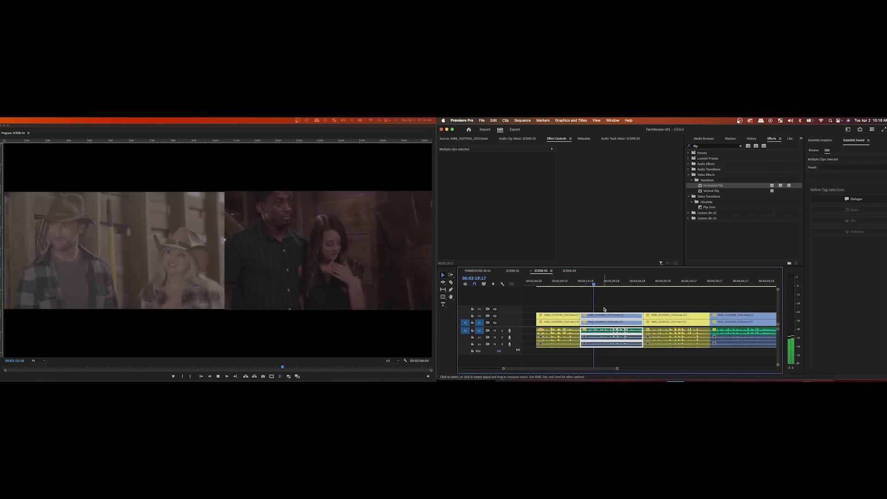
pyautogui.press('space')
pyautogui.press('space')
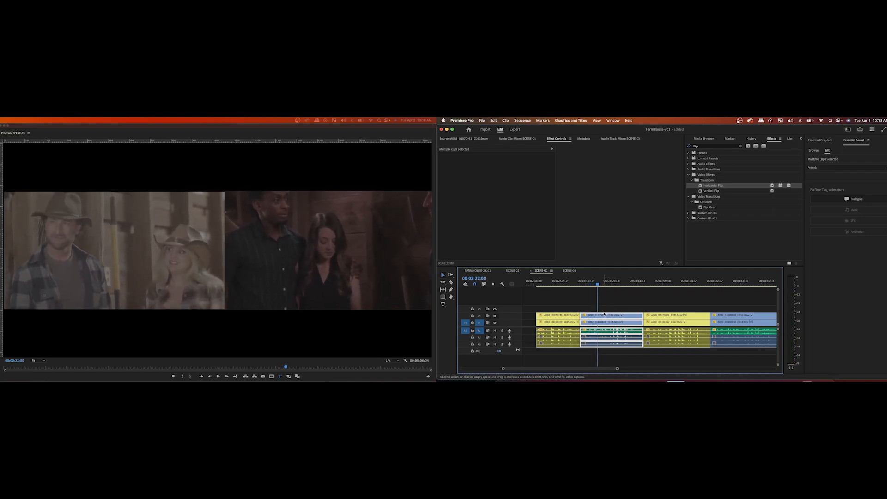
pyautogui.moveTo(605, 308); pyautogui.dragTo(609, 351)
pyautogui.press('super+k')
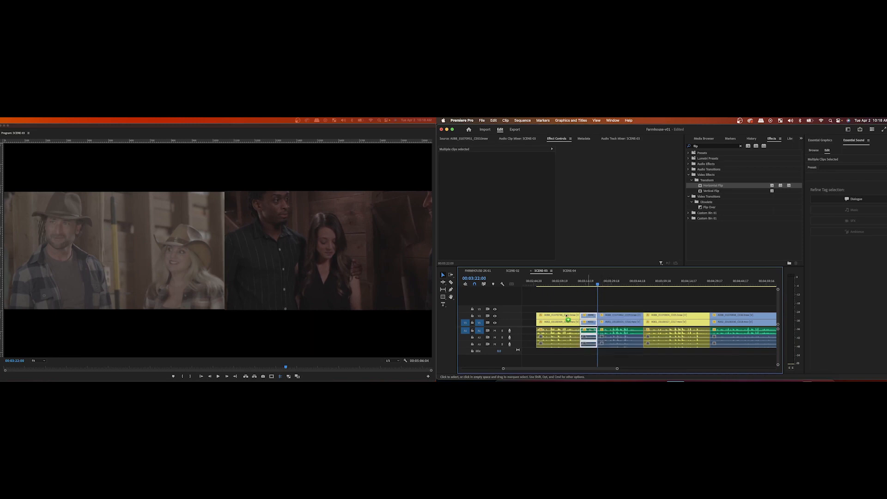
pyautogui.moveTo(567, 316); pyautogui.dragTo(589, 319)
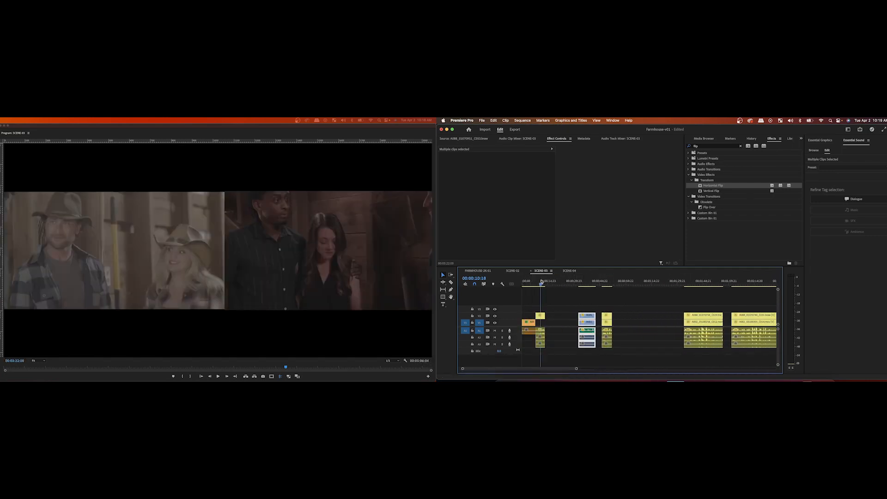
# Step: Trim the start of the moved blue clips to 00:00:37:05 and close the gaps between them and the yellow clips on both sides
pyautogui.click(541, 282)
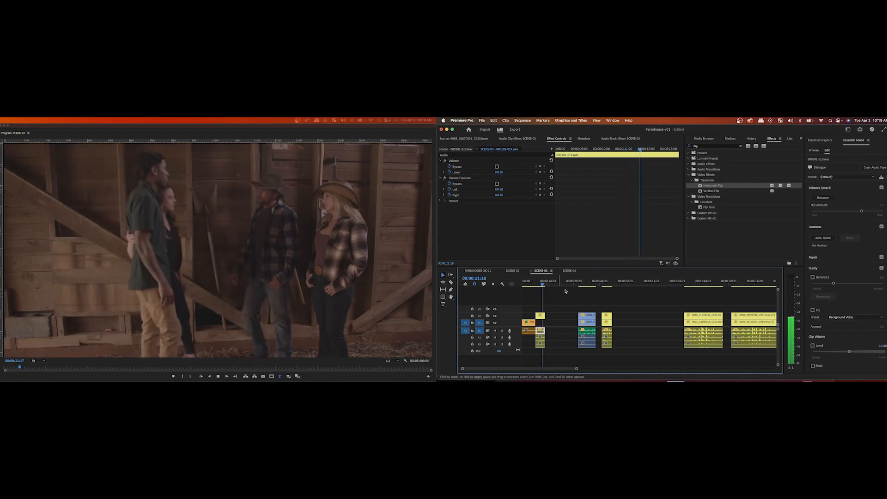
pyautogui.click(581, 283)
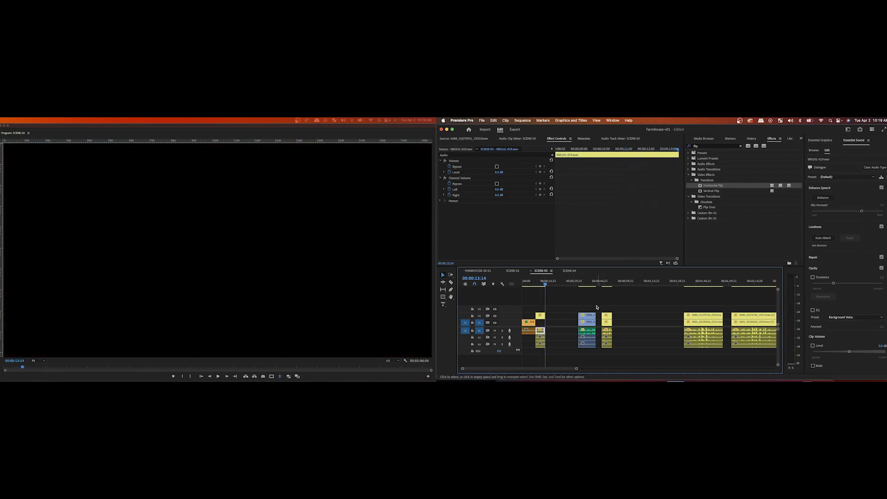
pyautogui.press('space')
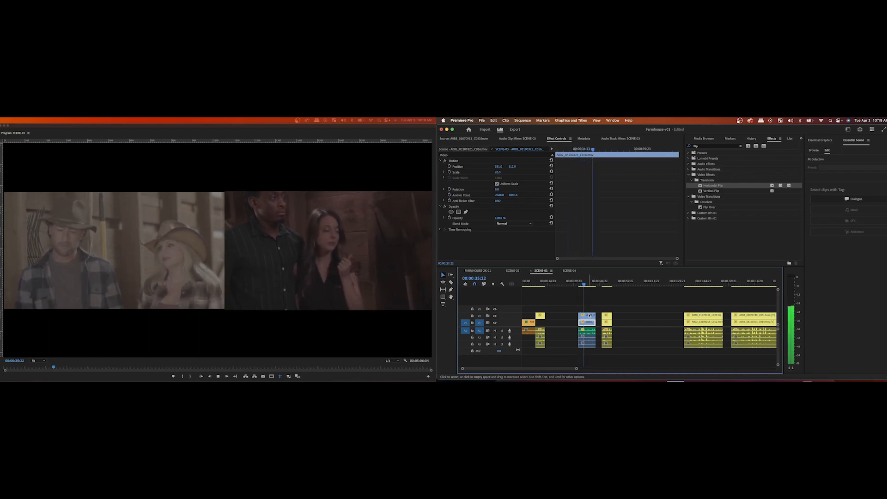
pyautogui.press('space')
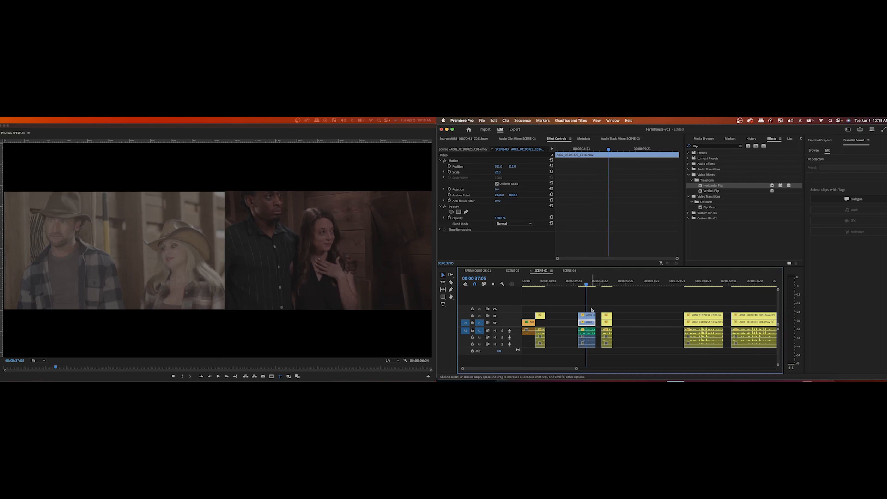
pyautogui.moveTo(591, 309); pyautogui.dragTo(589, 351)
pyautogui.moveTo(580, 313); pyautogui.dragTo(550, 316)
# Step: Play through the new edit and trim the start of the yellow clips following the blue ones to 00:00:21:23
pyautogui.click(542, 282)
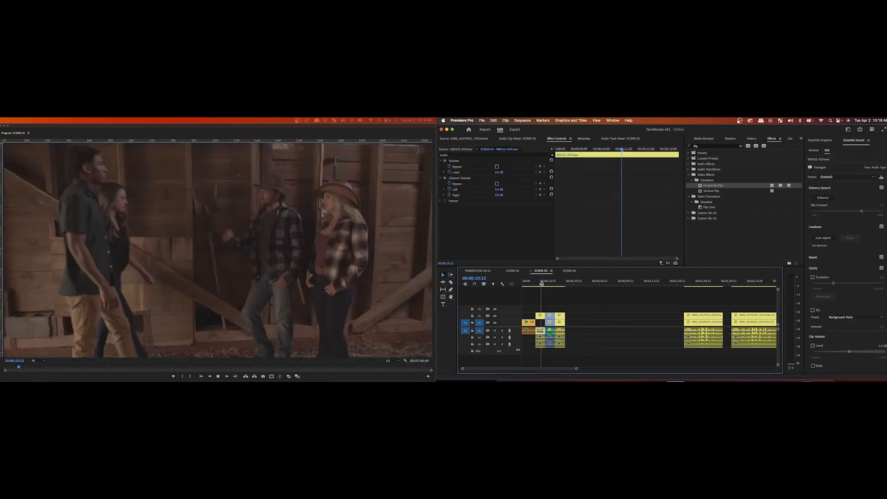
pyautogui.press('space')
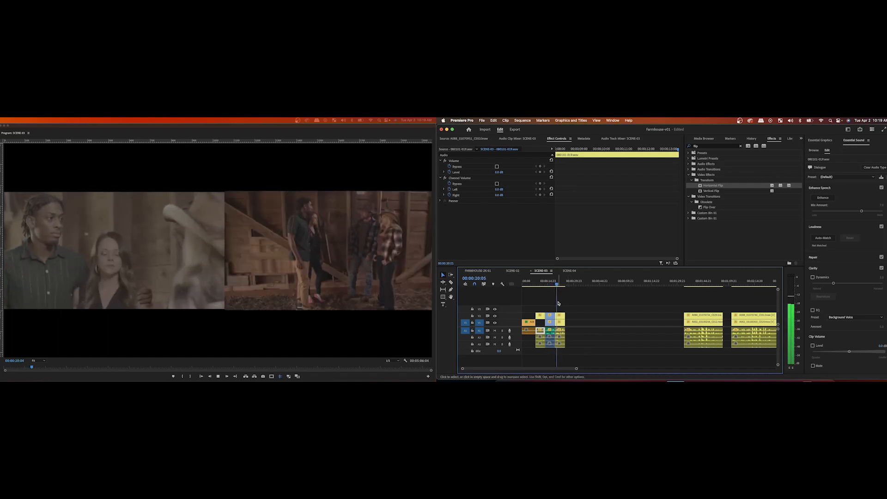
pyautogui.click(559, 309)
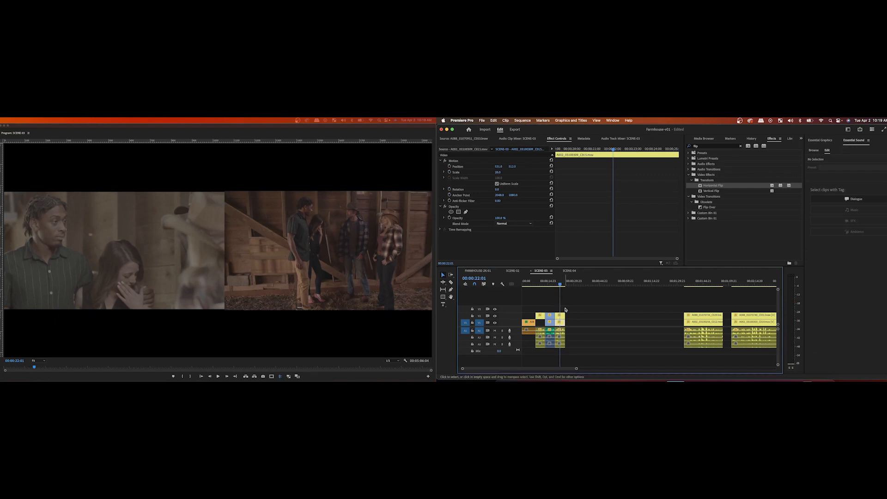
pyautogui.press('Left')
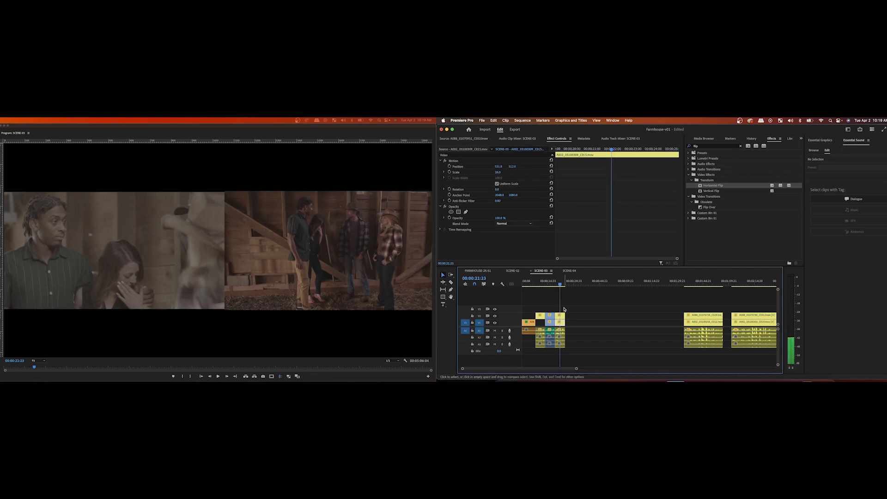
pyautogui.moveTo(567, 308); pyautogui.dragTo(564, 354)
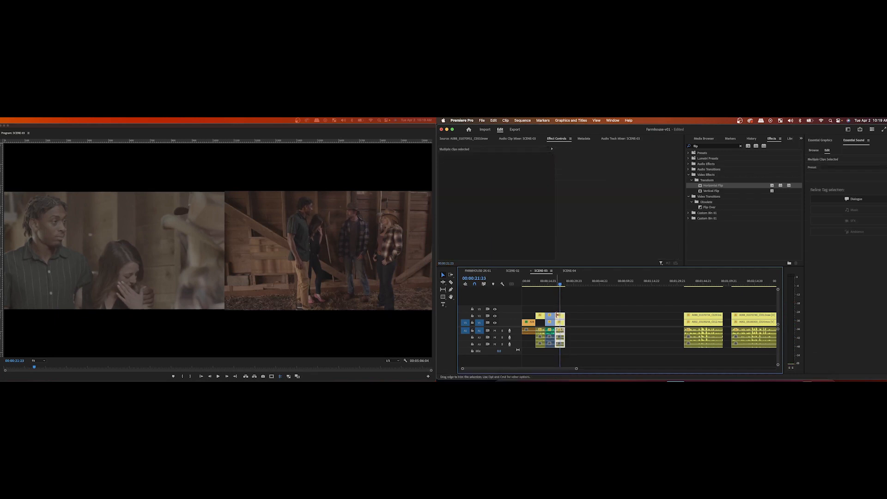
pyautogui.moveTo(557, 315); pyautogui.dragTo(561, 315)
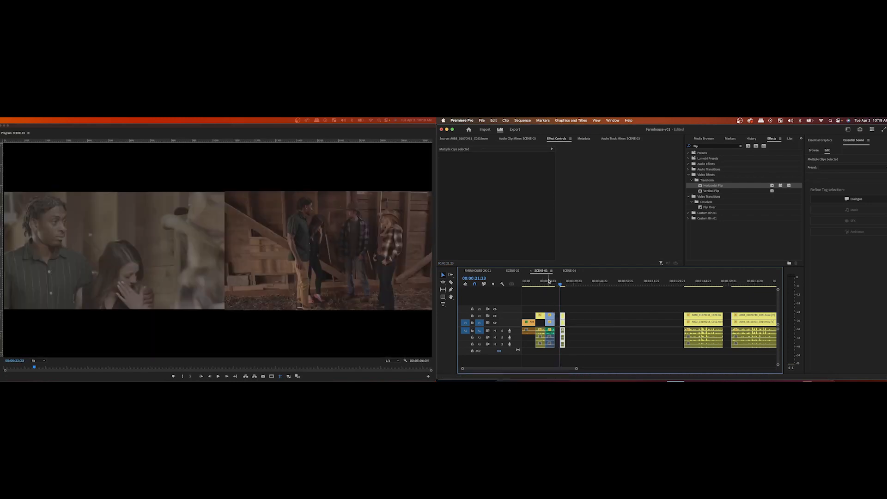
# Step: Review the blue clips and trim the end of their video and audio to 00:00:16:14
pyautogui.click(548, 282)
pyautogui.press('j')
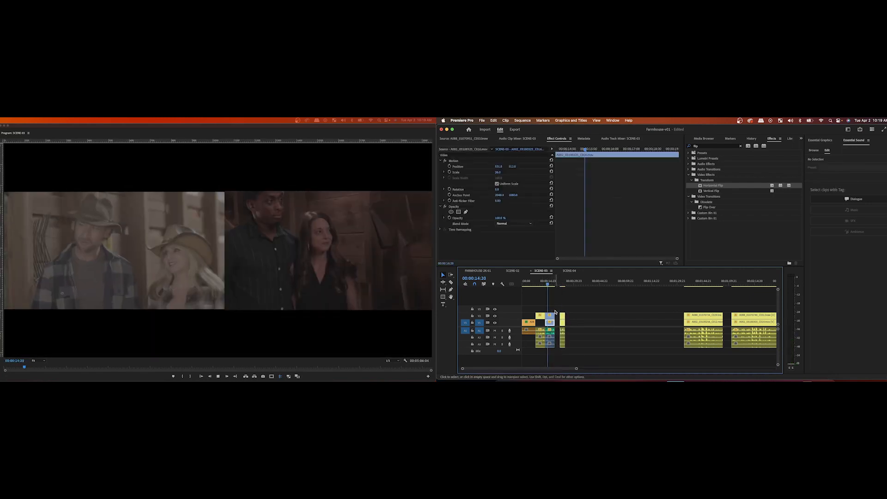
pyautogui.moveTo(575, 368); pyautogui.dragTo(552, 368)
pyautogui.press('space')
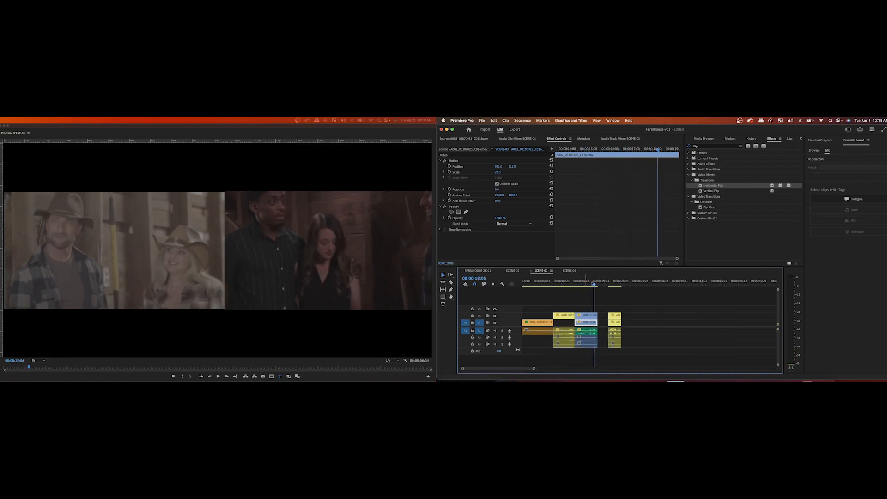
pyautogui.click(589, 282)
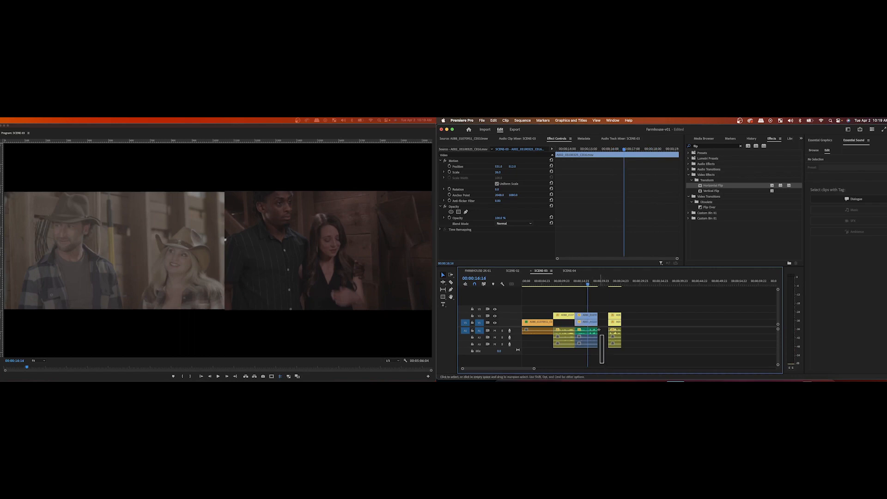
pyautogui.moveTo(600, 335); pyautogui.dragTo(596, 315)
pyautogui.moveTo(588, 314); pyautogui.dragTo(587, 315)
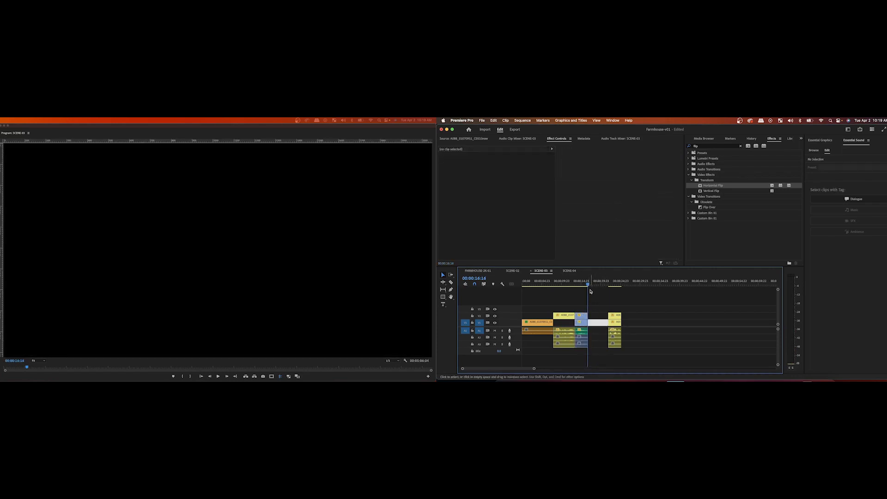
# Step: Delete the blue clip on V2, keeping the V1 angle of the couple in cowboy hats
pyautogui.click(581, 315)
pyautogui.click(582, 321)
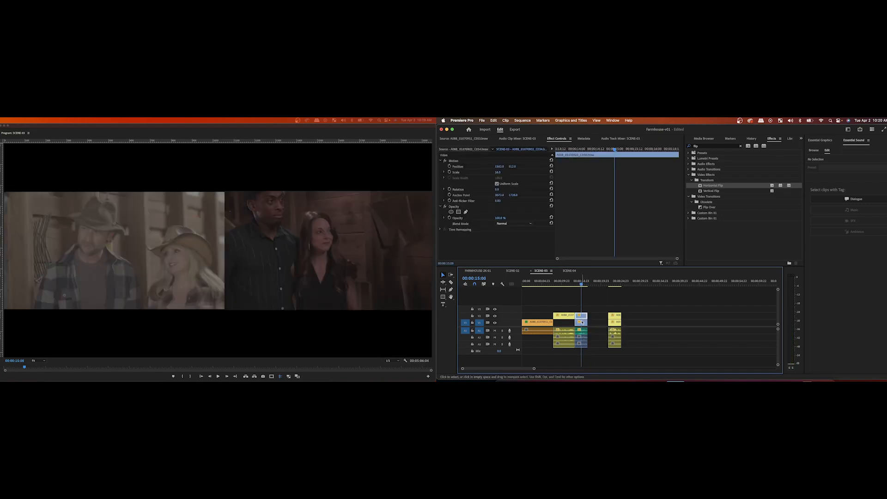
pyautogui.press('Delete')
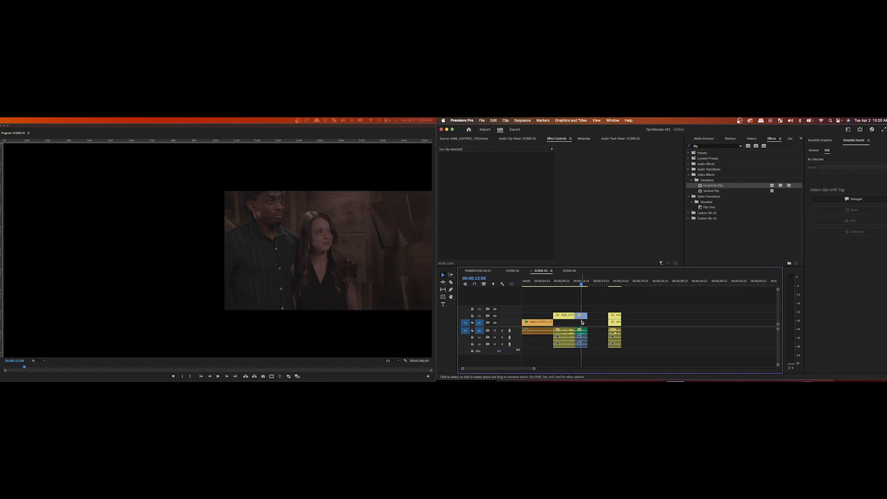
pyautogui.press('super+z')
pyautogui.click(583, 318)
pyautogui.press('Delete')
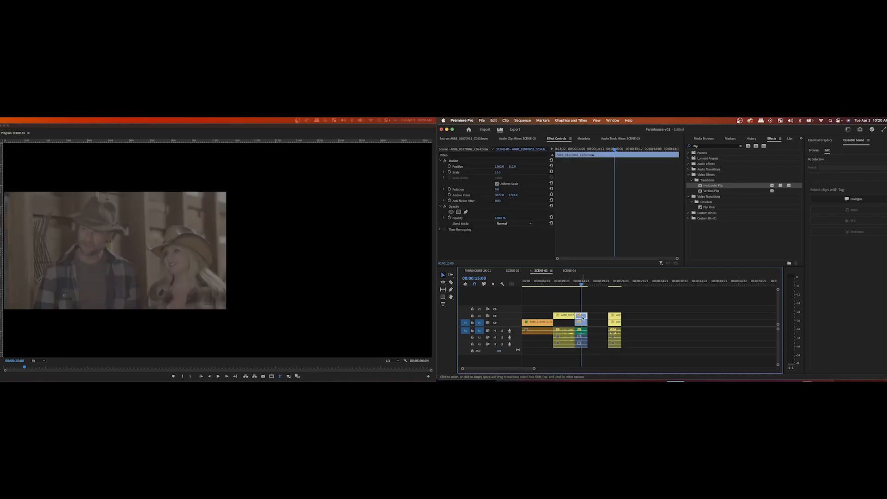
# Step: Delete the V2 wide-shot clip from the yellow group after the blue clip
pyautogui.click(616, 283)
pyautogui.click(617, 323)
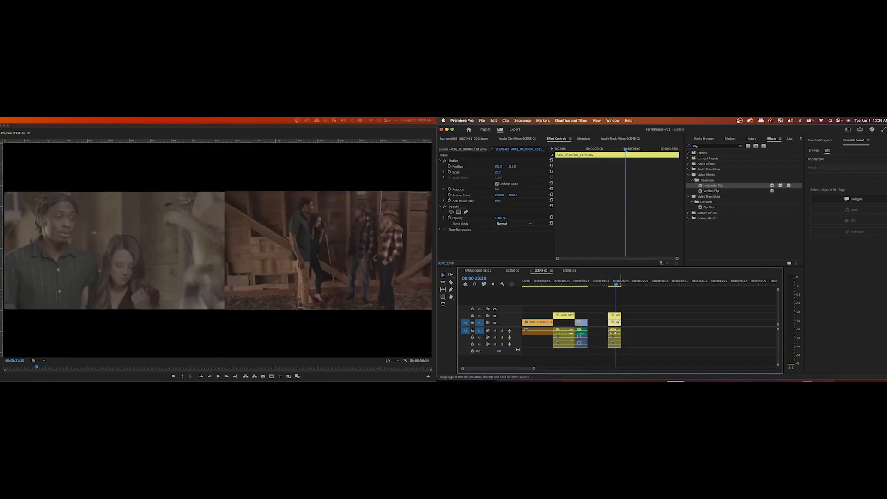
pyautogui.press('Delete')
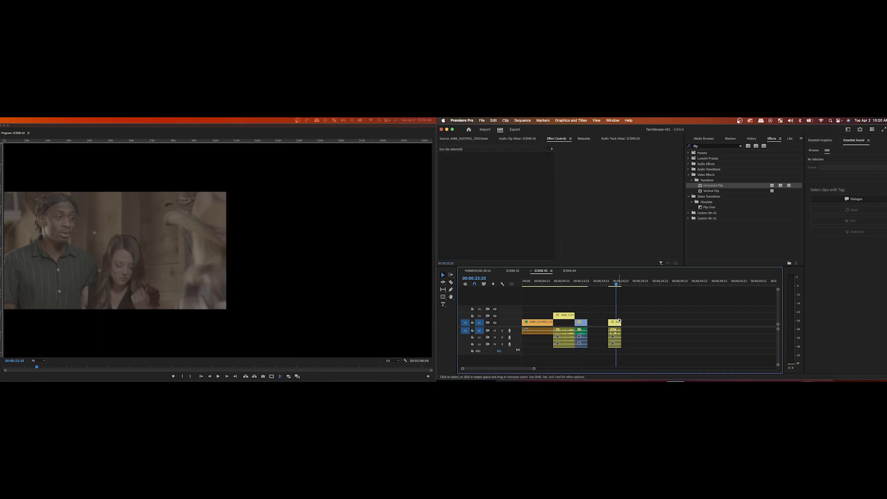
# Step: Paste the first yellow V2 clip's motion attributes onto the blue V1 clip and adjust its scale and position to fill the frame
pyautogui.click(566, 318)
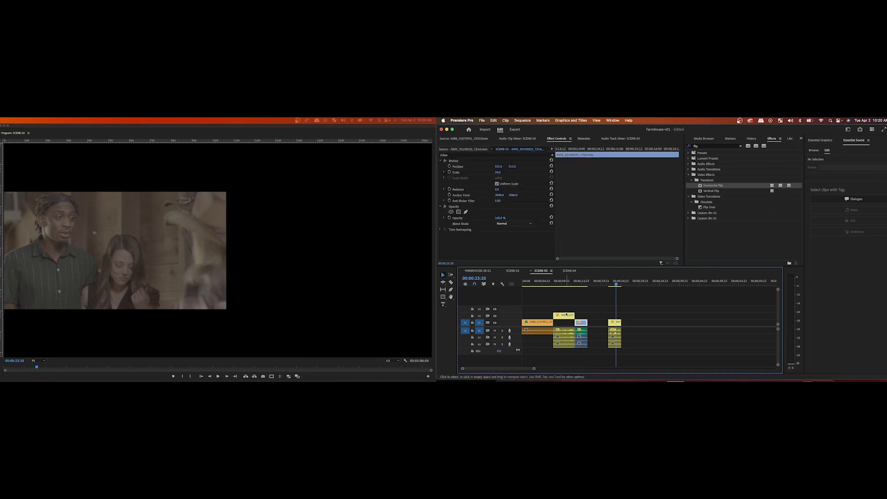
pyautogui.click(564, 316)
pyautogui.rightClick(567, 318)
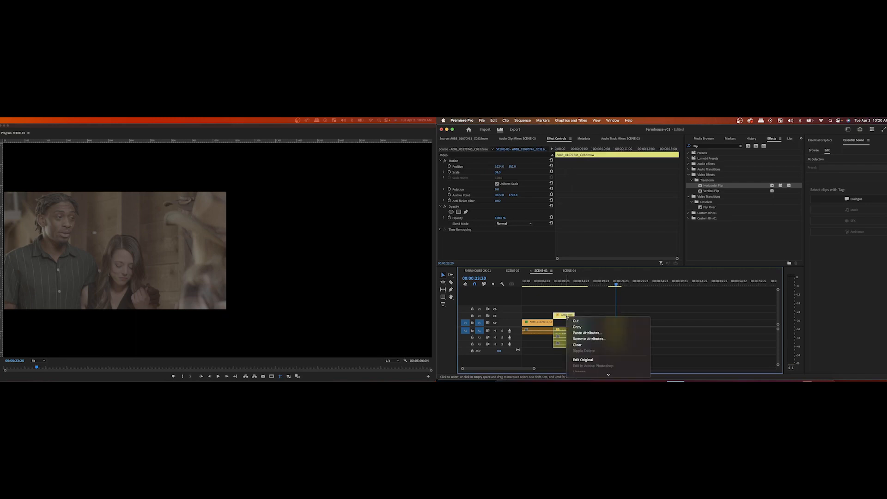
pyautogui.click(577, 326)
pyautogui.click(581, 323)
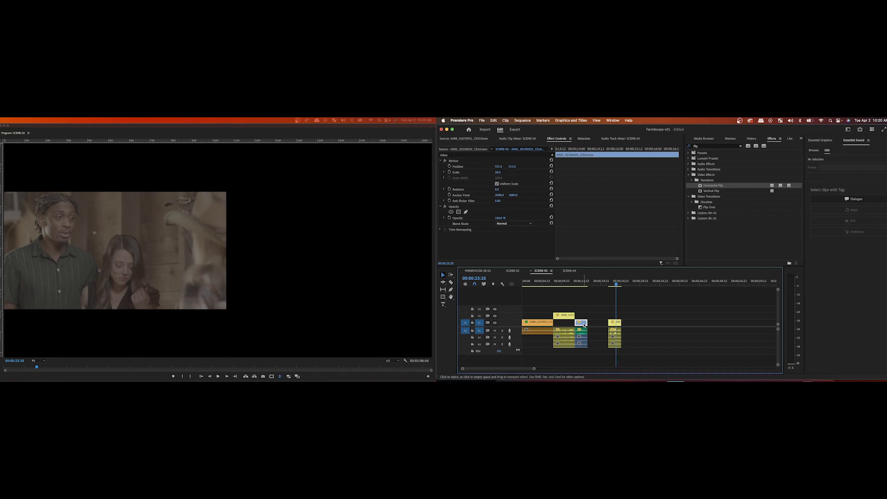
pyautogui.rightClick(584, 325)
pyautogui.click(603, 339)
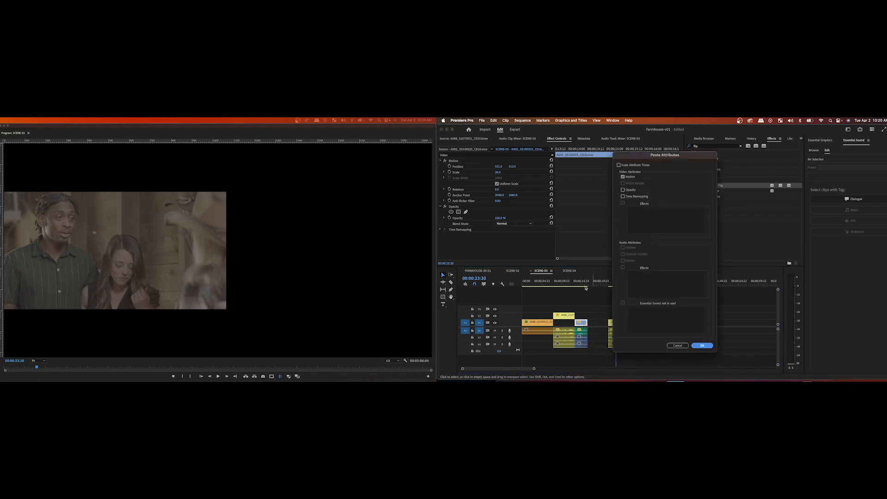
pyautogui.click(700, 345)
pyautogui.click(577, 284)
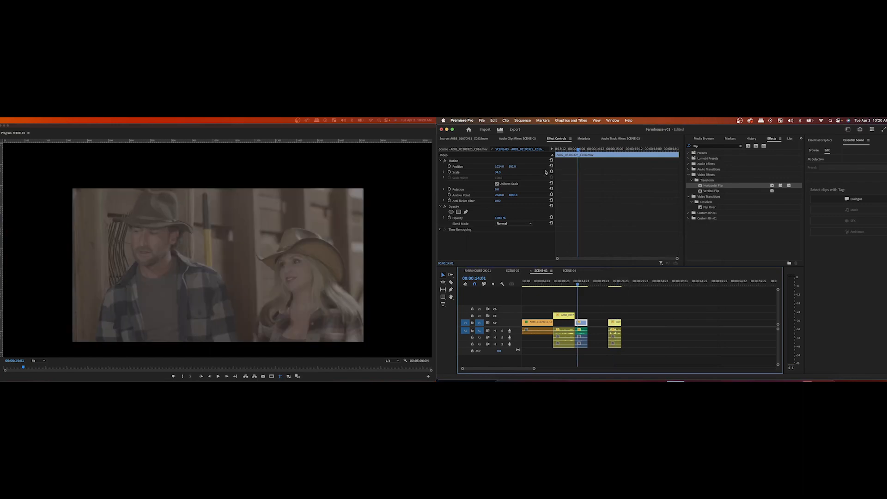
pyautogui.moveTo(497, 172)
pyautogui.mouseDown()
pyautogui.moveTo(513, 173)
pyautogui.moveTo(505, 166)
pyautogui.mouseUp()
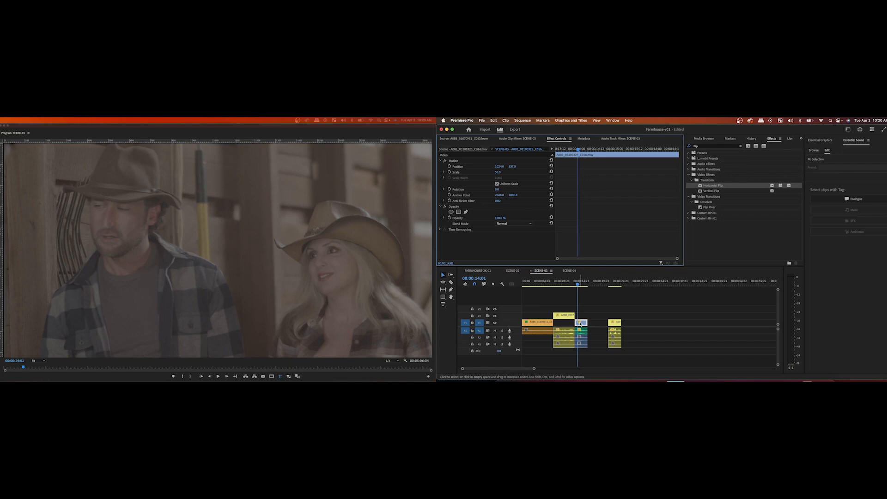
# Step: Copy the blue V1 clip and paste its motion attributes onto the yellow V1 clip after the gap
pyautogui.rightClick(579, 323)
pyautogui.click(590, 312)
pyautogui.rightClick(585, 323)
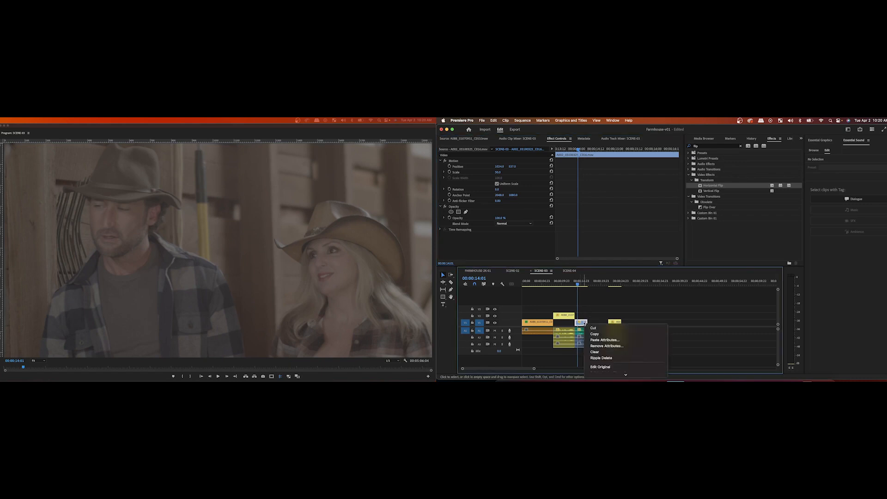
pyautogui.click(596, 334)
pyautogui.click(617, 323)
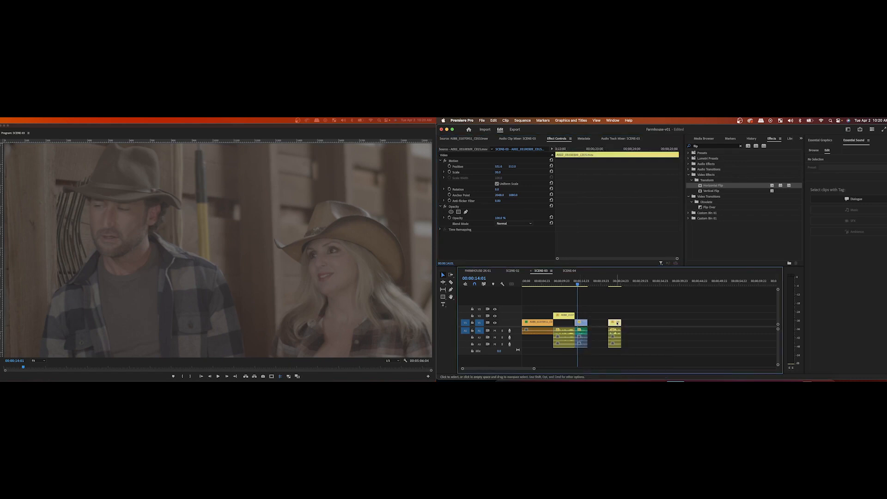
pyautogui.rightClick(617, 323)
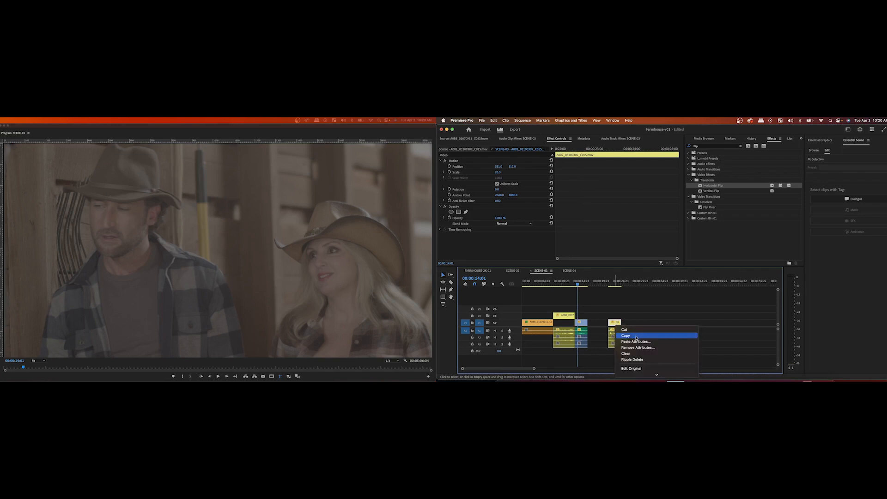
pyautogui.click(636, 342)
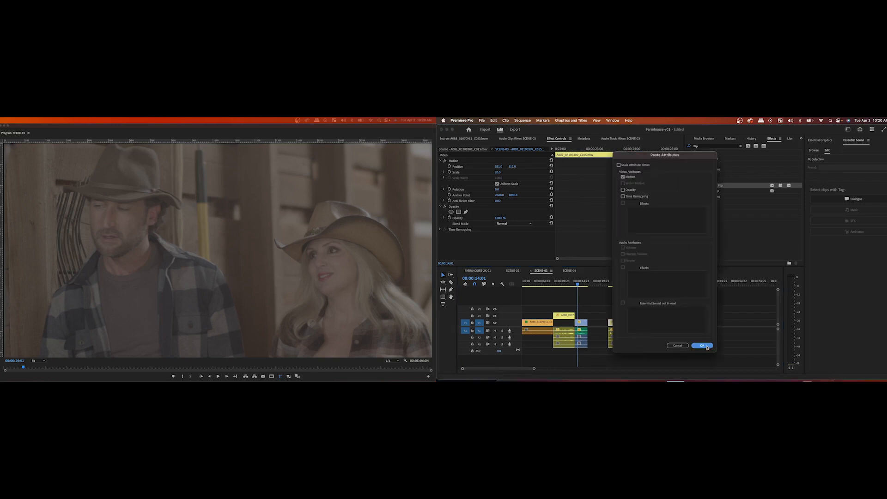
pyautogui.press('Return')
# Step: Move the last yellow clip group back against the end of the blue clip and play the assembled cuts from 00:00:07:01
pyautogui.click(614, 330)
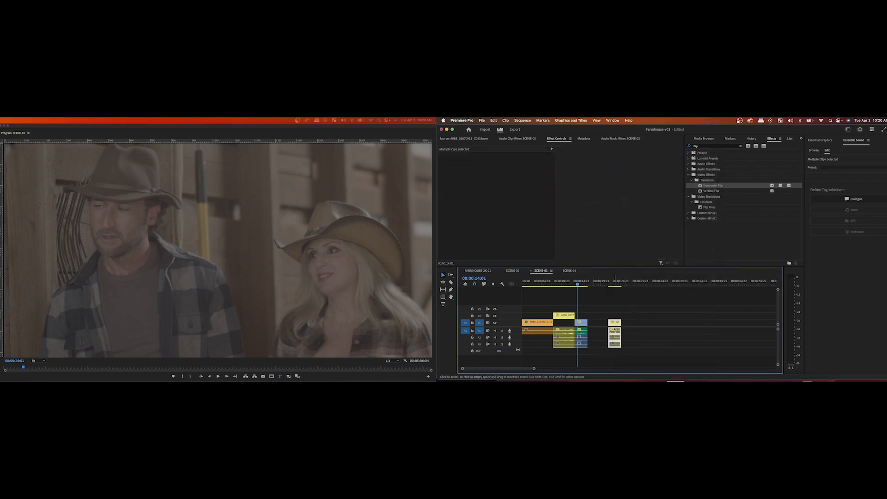
pyautogui.moveTo(613, 325); pyautogui.dragTo(593, 325)
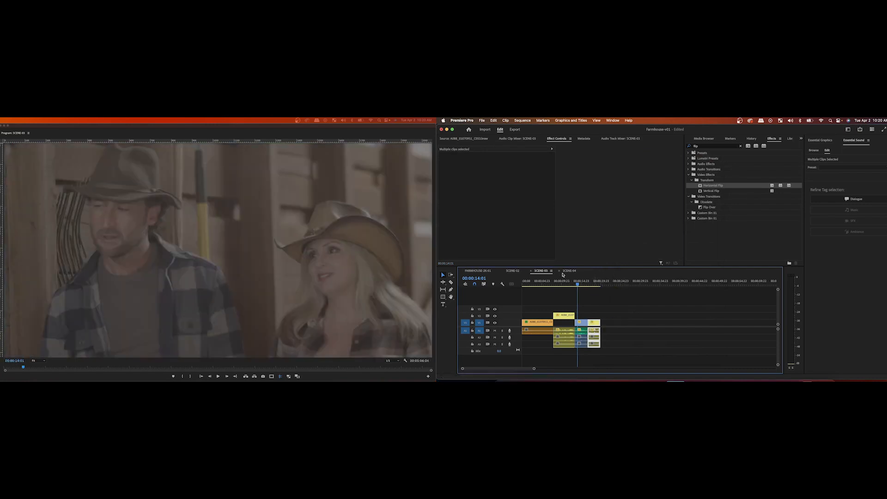
pyautogui.moveTo(573, 283); pyautogui.dragTo(550, 285)
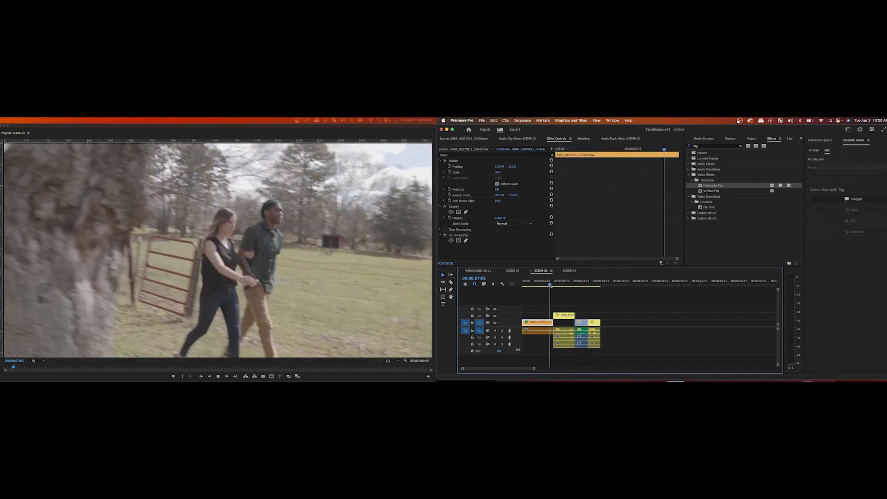
pyautogui.press('space')
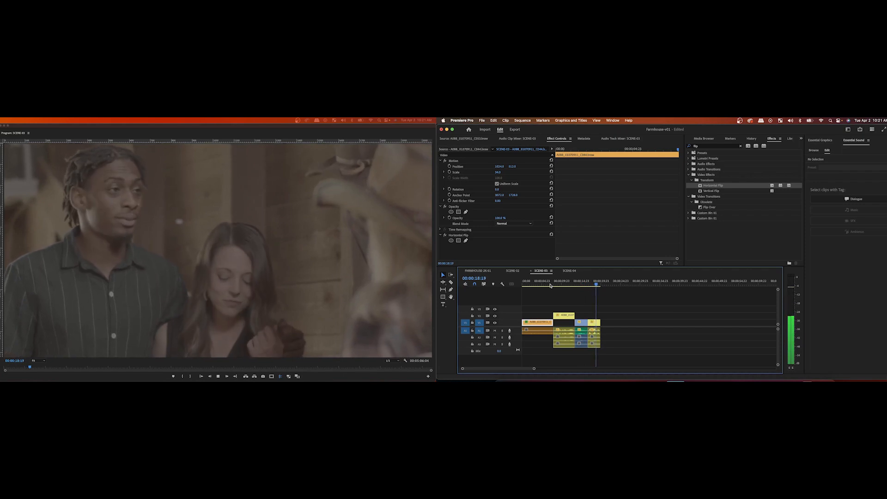
# Step: Extend the final yellow V1 clip with its audio so that it ends at 00:00:20:09
pyautogui.click(591, 284)
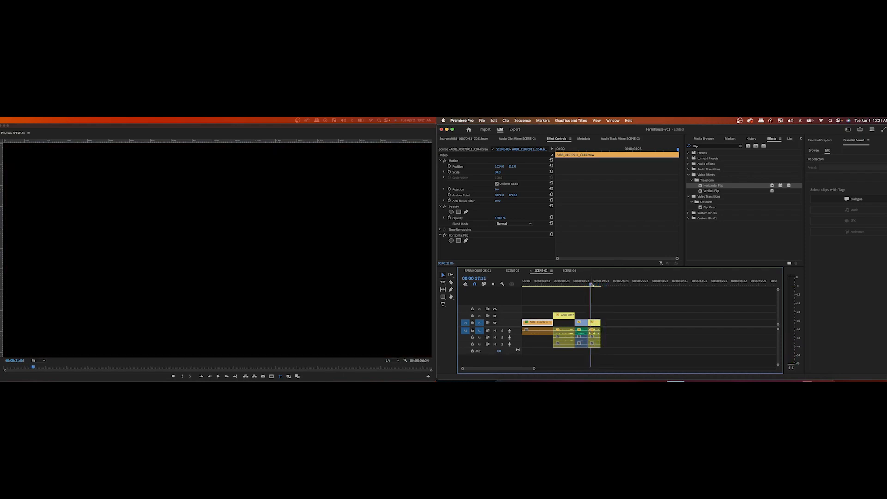
pyautogui.press('space')
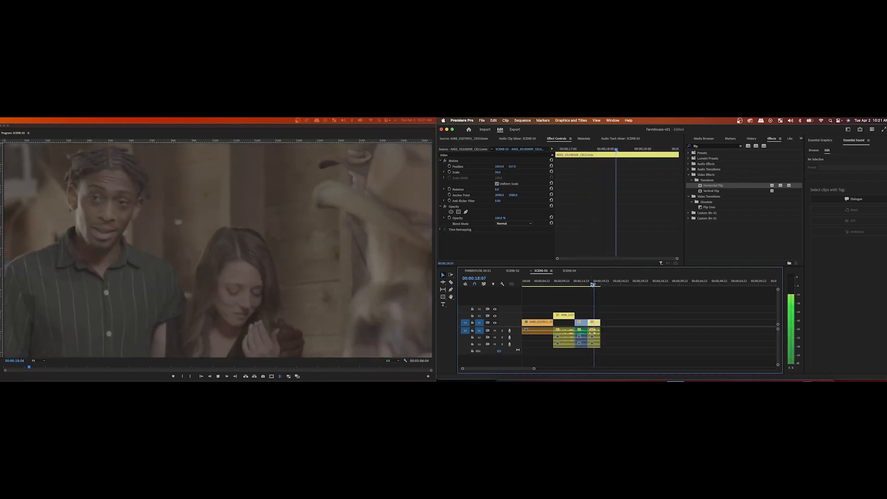
pyautogui.press('space')
pyautogui.click(598, 331)
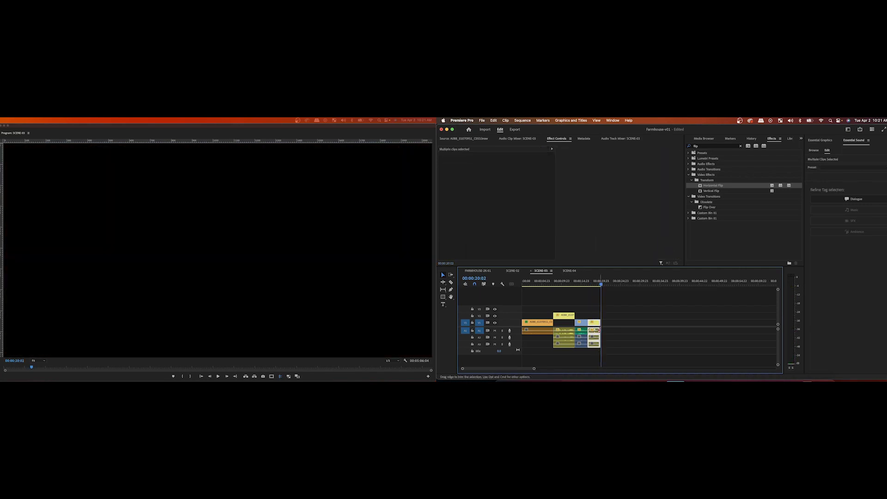
pyautogui.moveTo(598, 325); pyautogui.dragTo(606, 324)
pyautogui.click(596, 282)
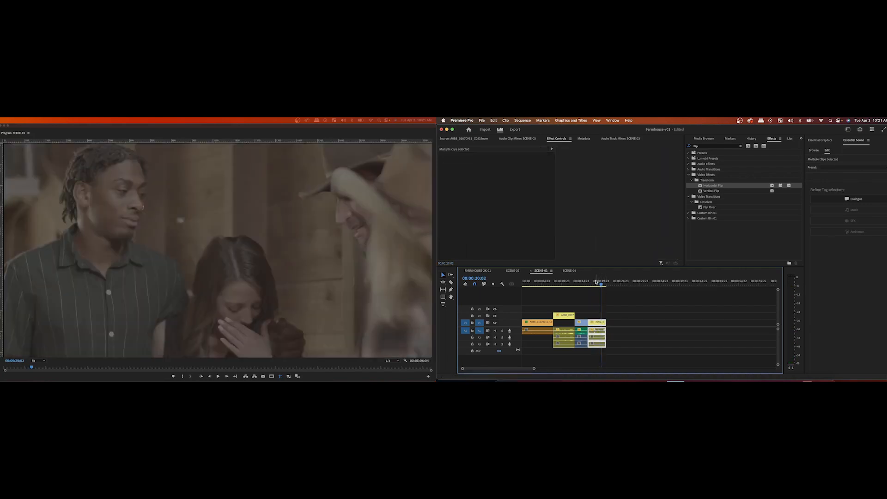
pyautogui.press('space')
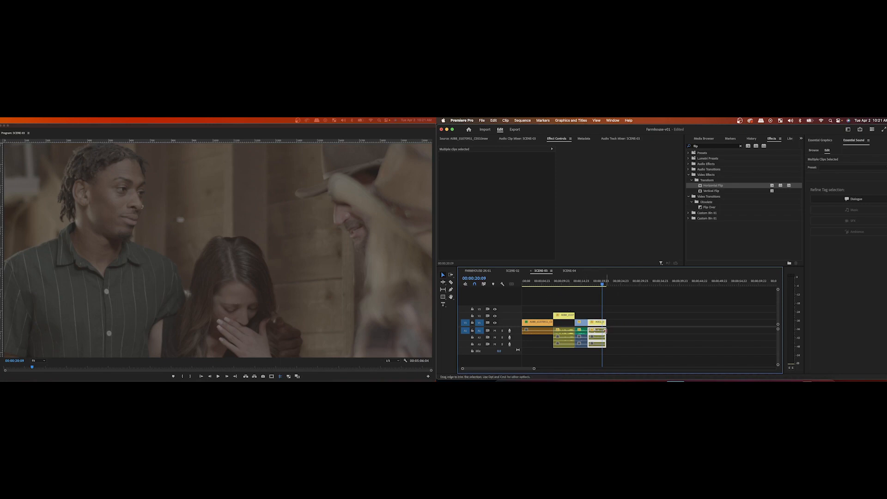
pyautogui.moveTo(605, 329); pyautogui.dragTo(601, 330)
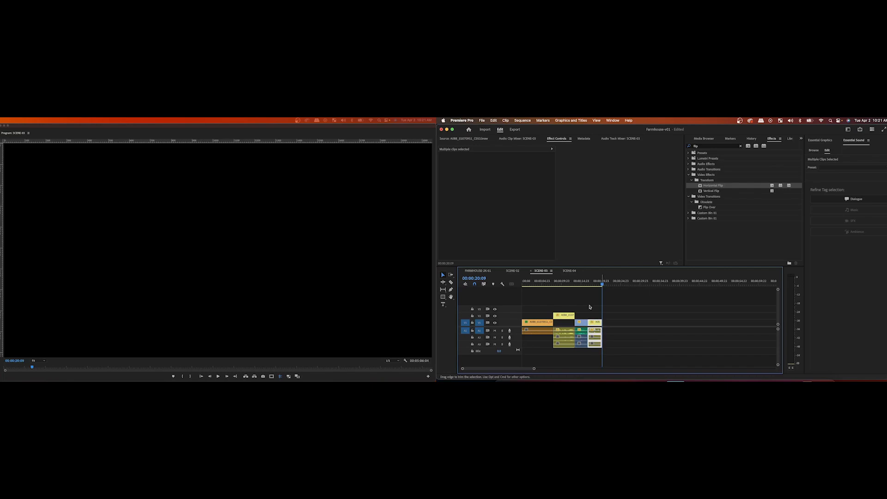
# Step: Check the cut from the barn wide shot to the cowboy-hat couple by playing it and stepping through its frames
pyautogui.click(575, 284)
pyautogui.press('space')
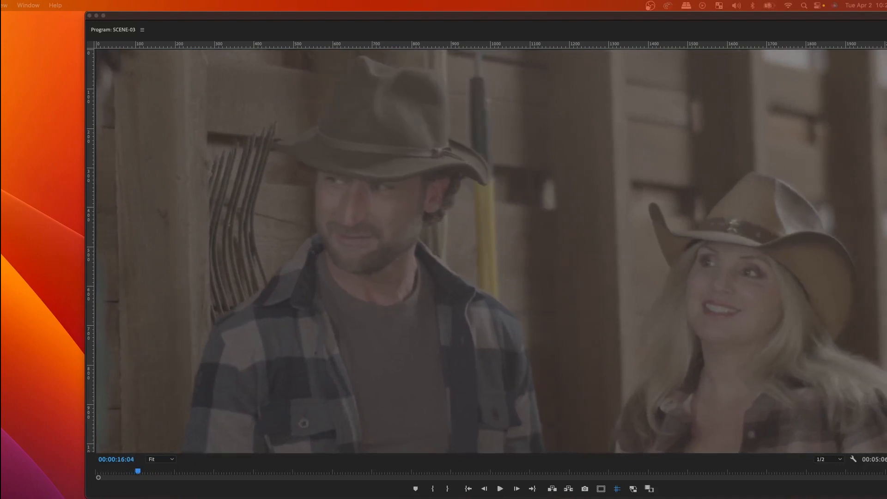
pyautogui.press('Up')
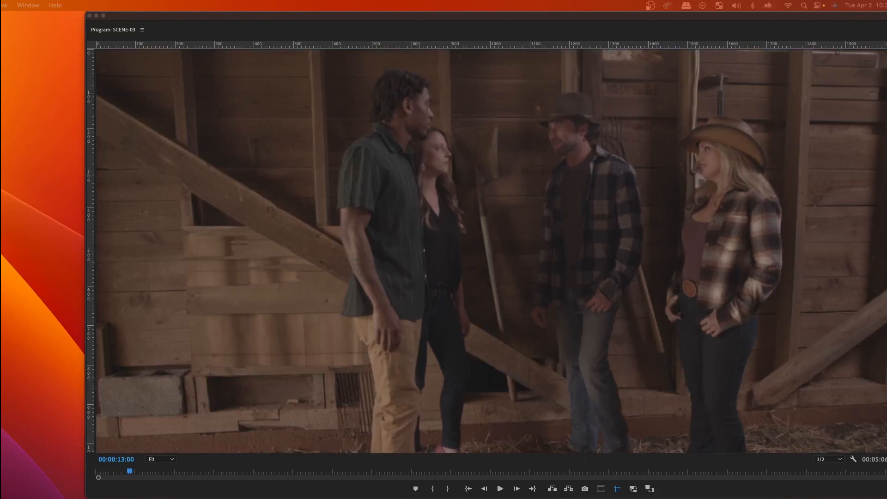
pyautogui.press('Right')
pyautogui.press('Right')
pyautogui.press('Right')
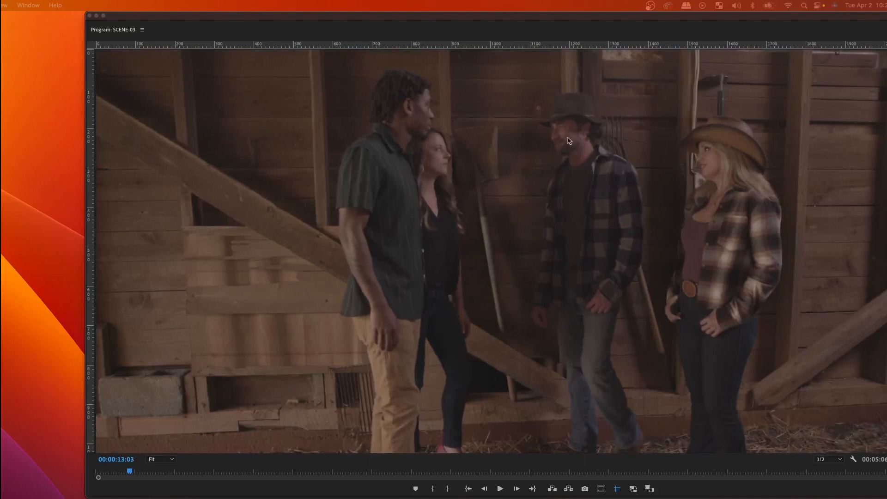
pyautogui.press('Right')
pyautogui.press('Right')
pyautogui.press('Right')
pyautogui.press('Right')
pyautogui.press('Right')
pyautogui.press('Right')
pyautogui.press('Right')
pyautogui.press('Right')
pyautogui.press('Right')
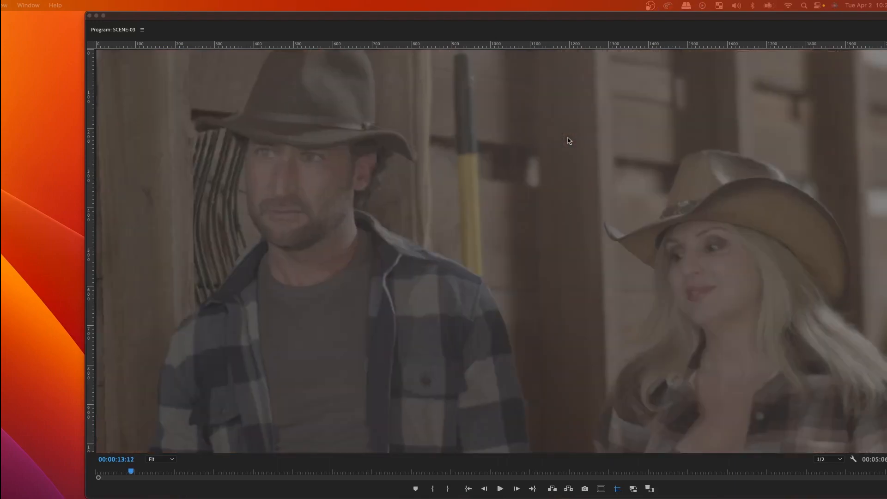
pyautogui.press('Left')
pyautogui.press('Left')
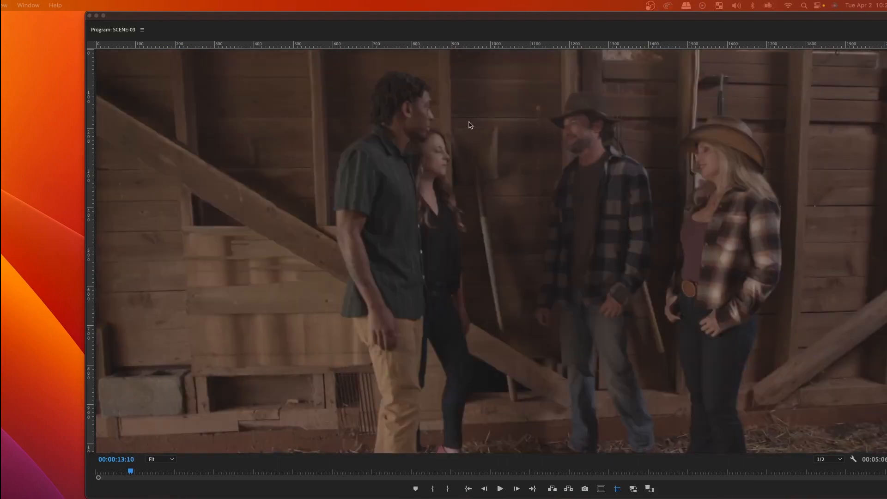
pyautogui.press('Right')
pyautogui.press('Right')
pyautogui.press('Right')
pyautogui.press('Right')
pyautogui.press('Right')
pyautogui.press('Right')
pyautogui.press('Right')
pyautogui.press('Right')
pyautogui.press('Right')
pyautogui.press('Right')
pyautogui.press('Right')
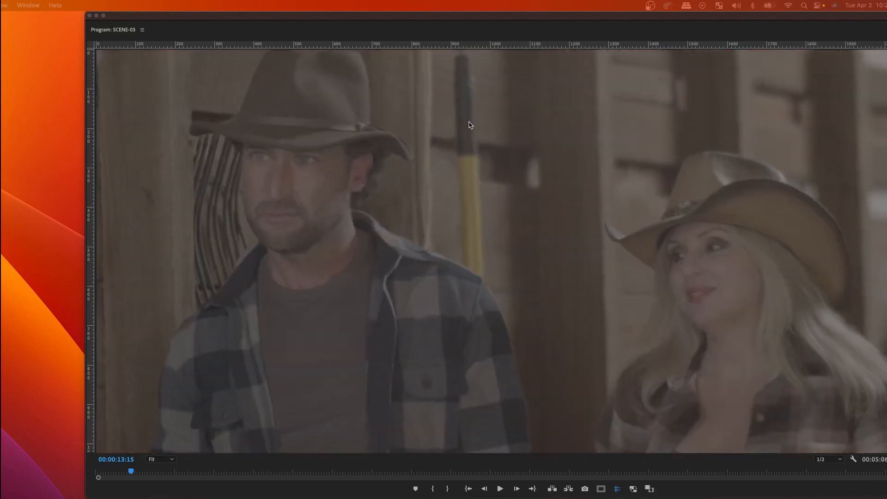
pyautogui.press('Right')
pyautogui.press('Right')
pyautogui.press('Right')
pyautogui.press('Right')
pyautogui.press('Right')
pyautogui.press('Right')
pyautogui.press('Right')
pyautogui.press('Right')
pyautogui.press('Right')
pyautogui.press('Right')
pyautogui.press('Right')
pyautogui.press('Right')
pyautogui.press('Right')
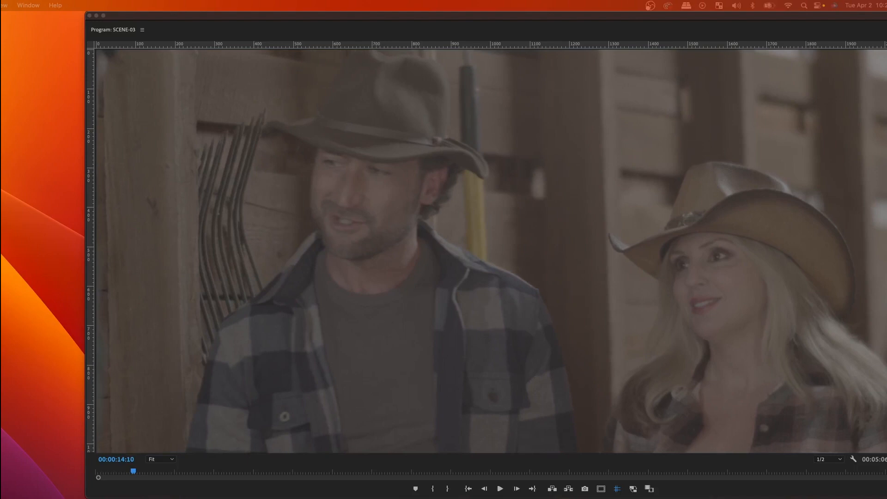
# Step: Play the blue clip of the cowboy-hat couple through to the yellow reaction shot to review the continuity
pyautogui.press('Up')
pyautogui.press('Up')
pyautogui.press('space')
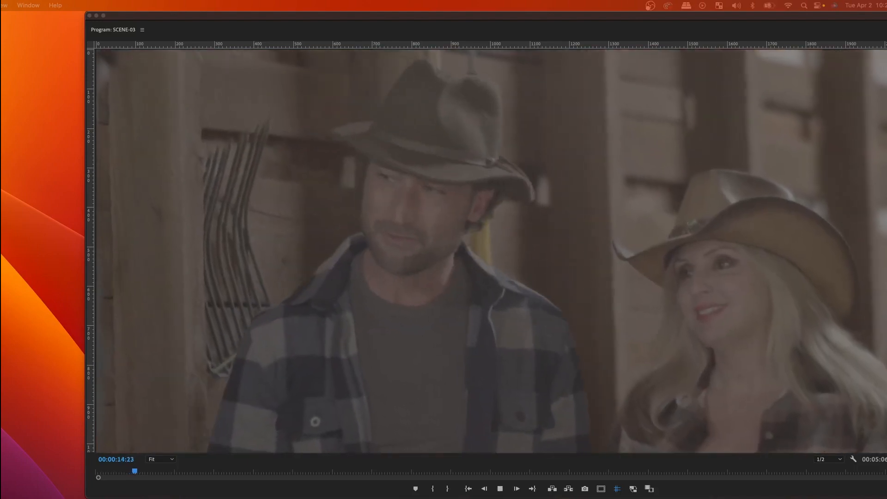
pyautogui.press('space')
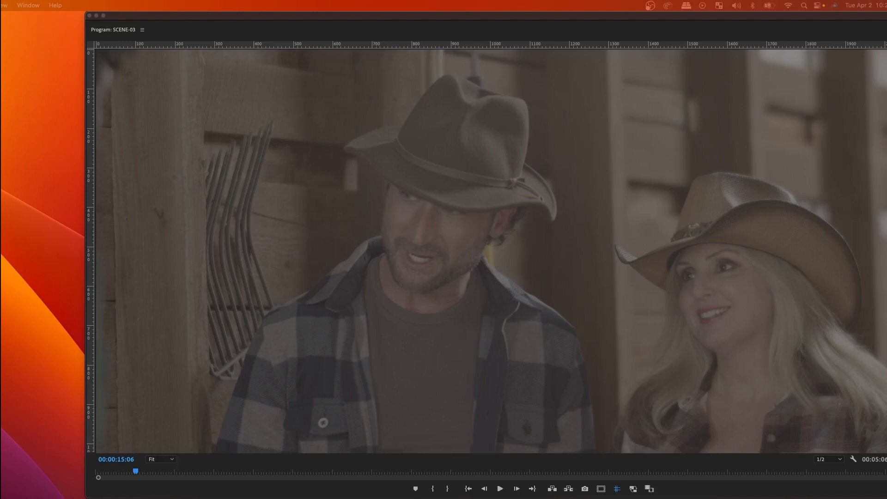
pyautogui.press('space')
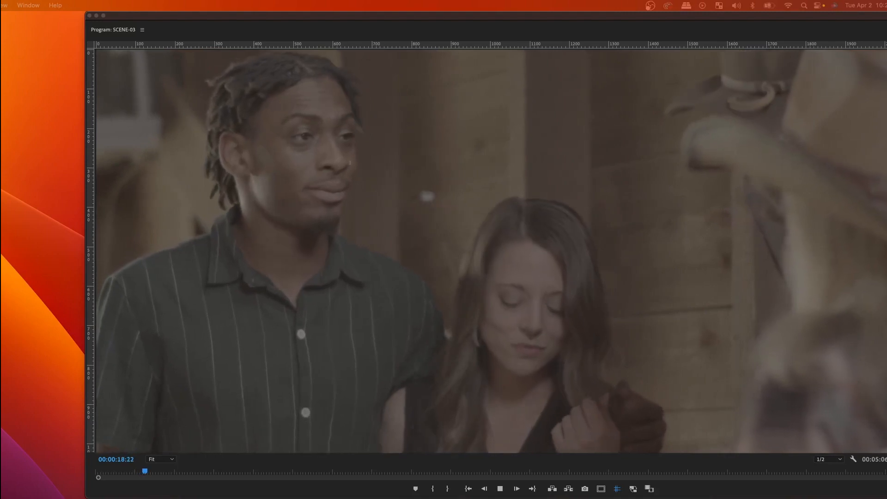
pyautogui.press('space')
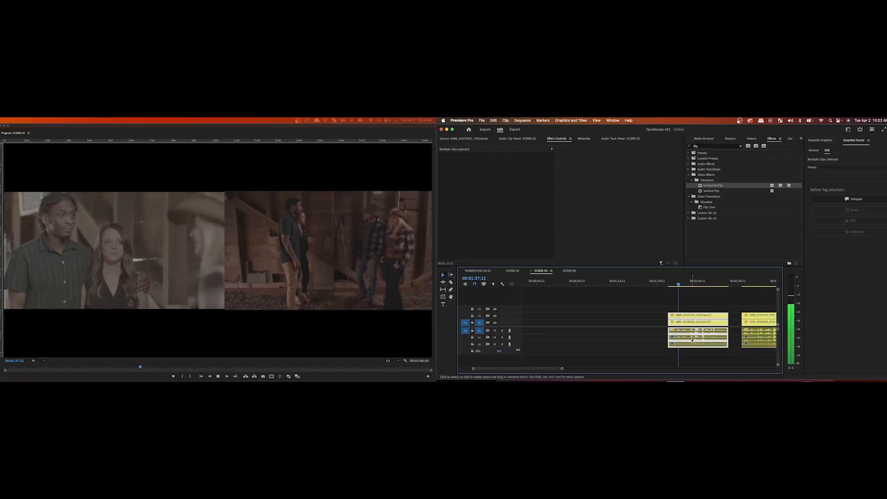
# Step: Try to ripple-trim the start of the selected yellow side-by-side take to 00:01:37:01
pyautogui.press('space')
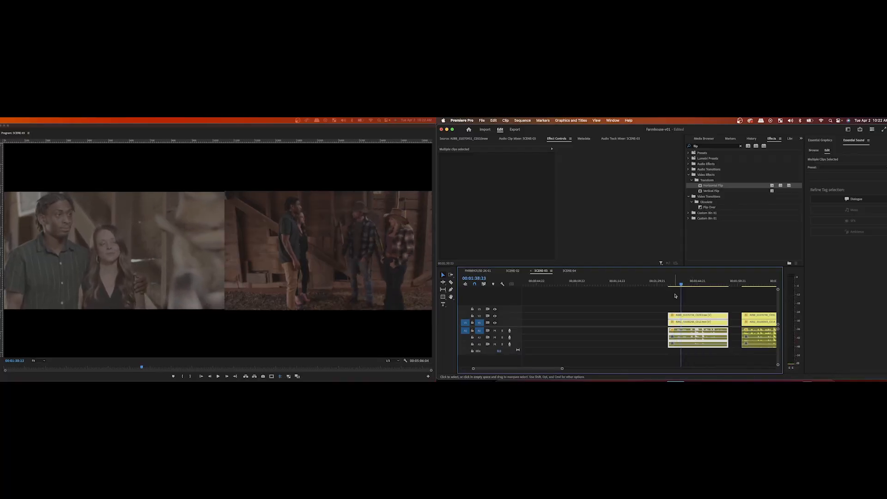
pyautogui.moveTo(680, 285); pyautogui.dragTo(678, 287)
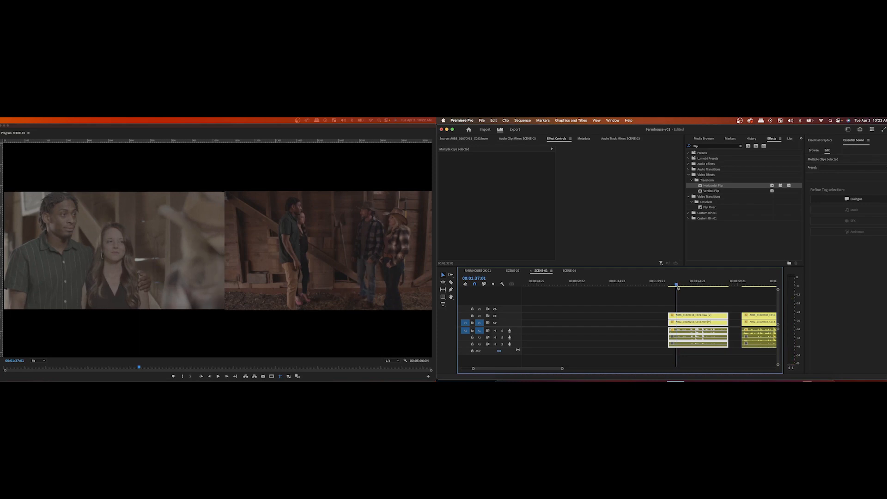
pyautogui.press('q')
pyautogui.press('space')
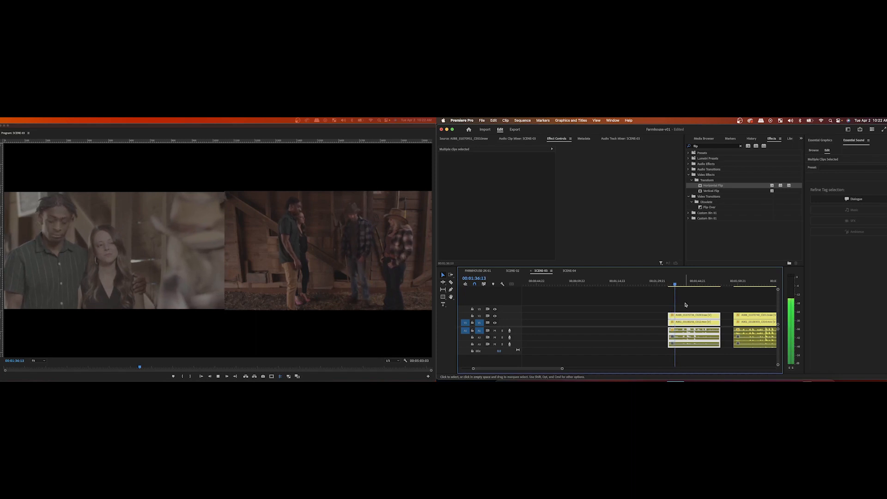
pyautogui.press('space')
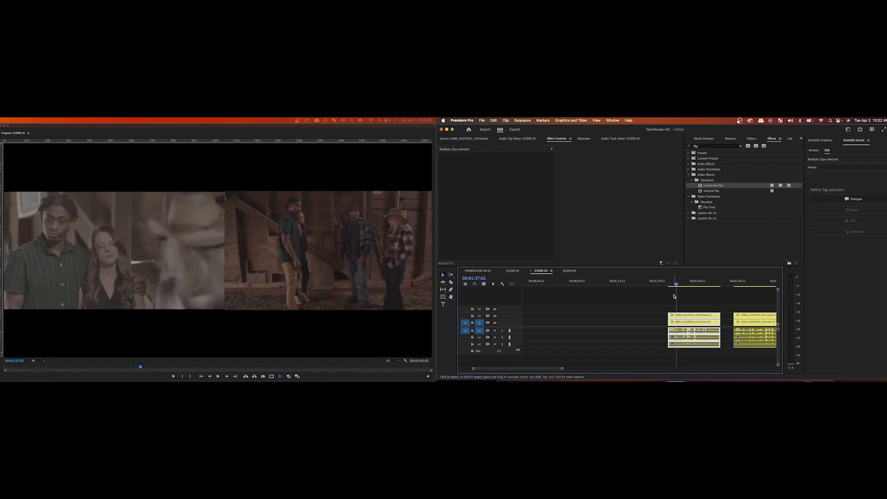
pyautogui.click(668, 286)
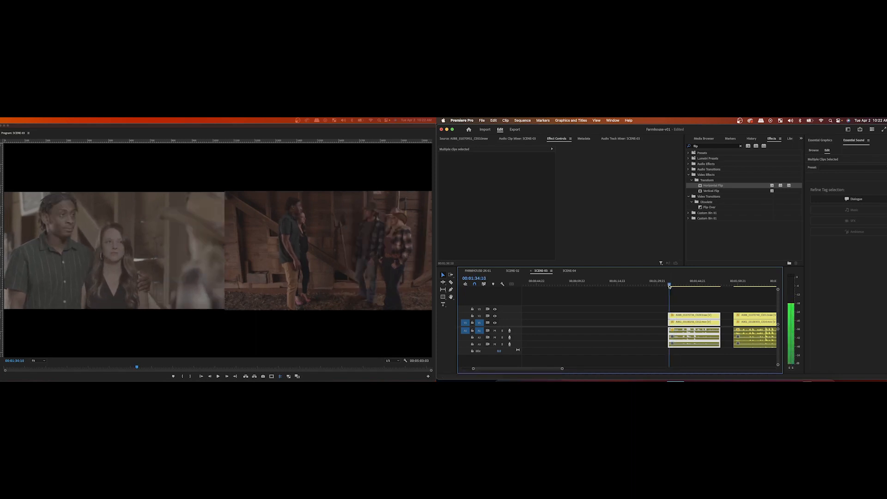
pyautogui.press('super+z')
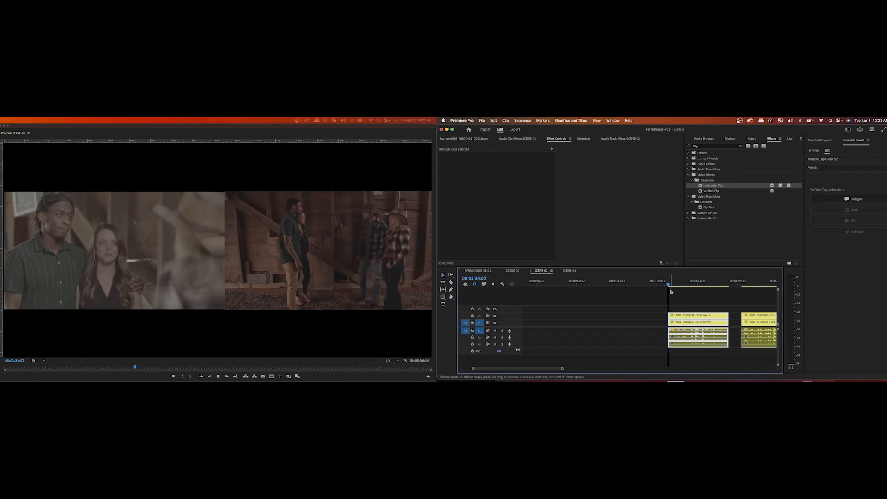
# Step: Try to ripple-trim the end of the selected yellow side-by-side take to 00:01:36:11
pyautogui.press('space')
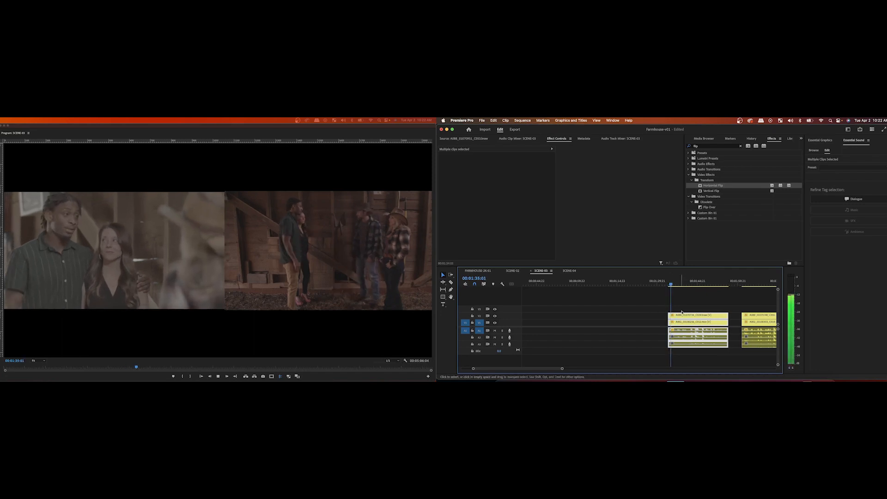
pyautogui.press('space')
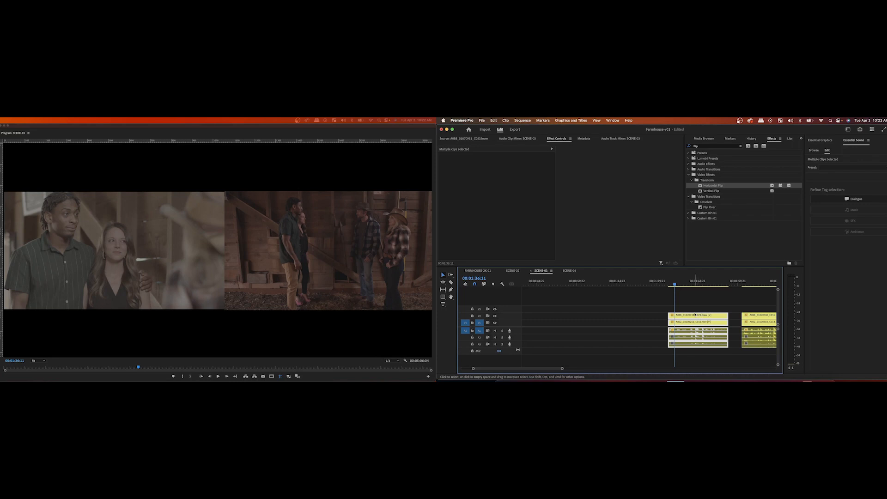
pyautogui.hotkey('shift', 'Delete')
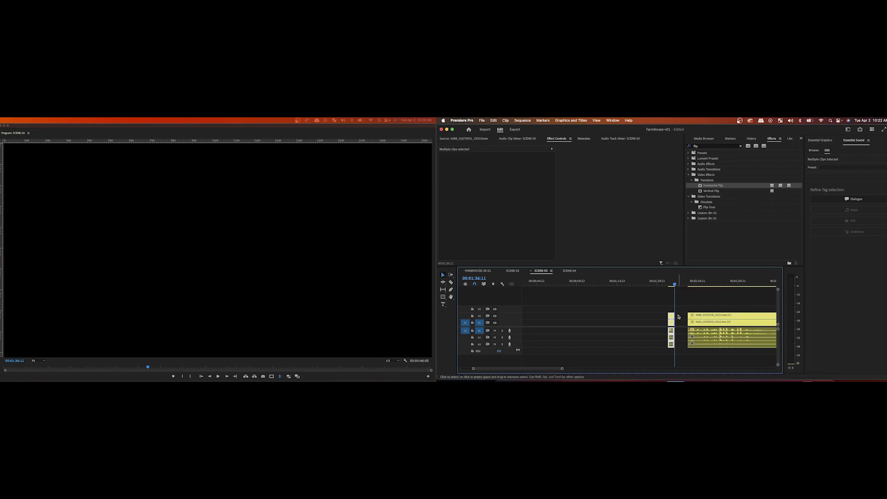
pyautogui.press('super+z')
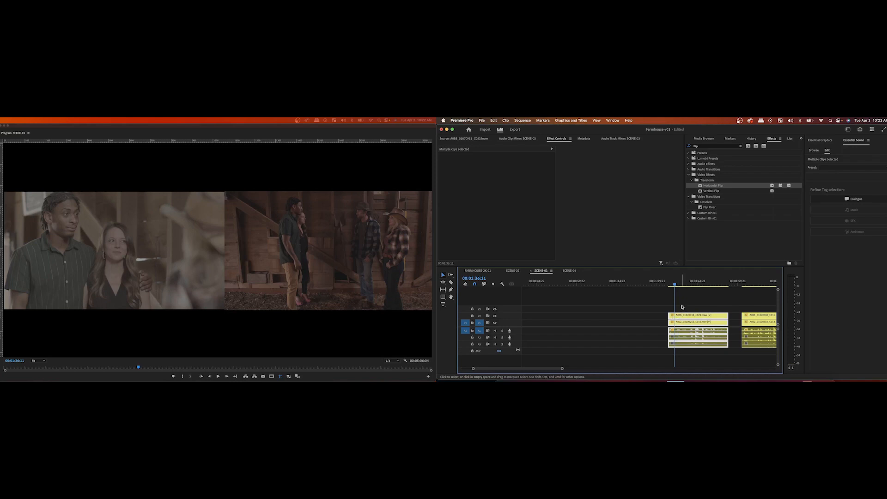
# Step: Play the selected yellow side-by-side take backward and forward to examine the performances up to 00:01:52:03
pyautogui.press('space')
pyautogui.press('space')
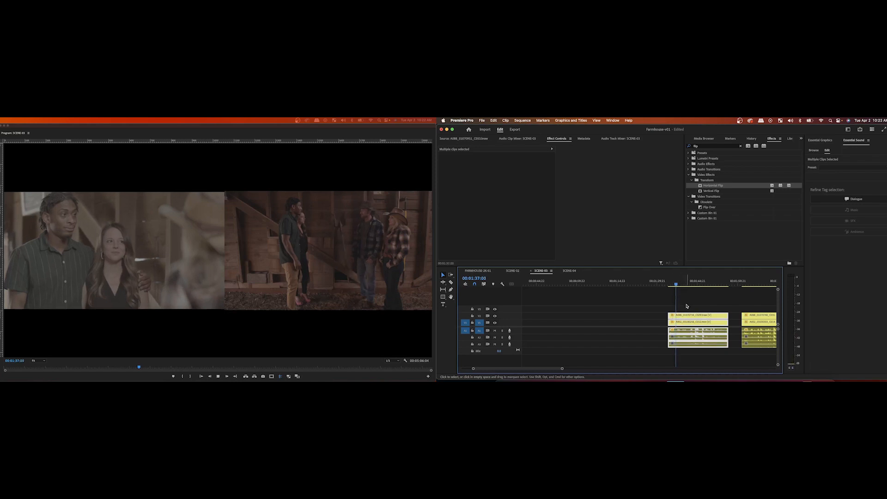
pyautogui.press('j')
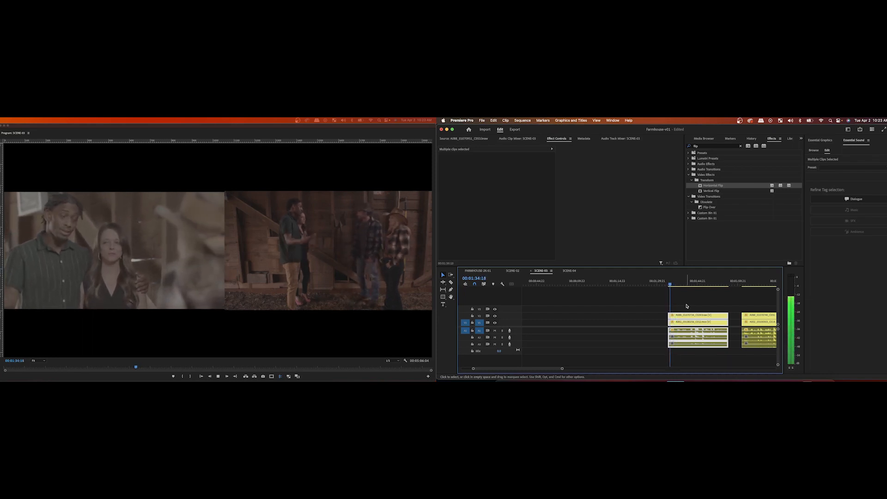
pyautogui.press('l')
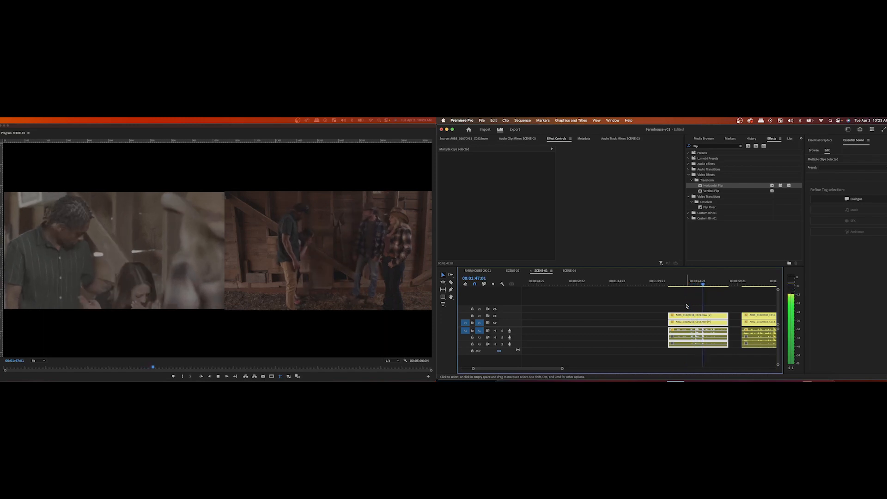
pyautogui.press('k')
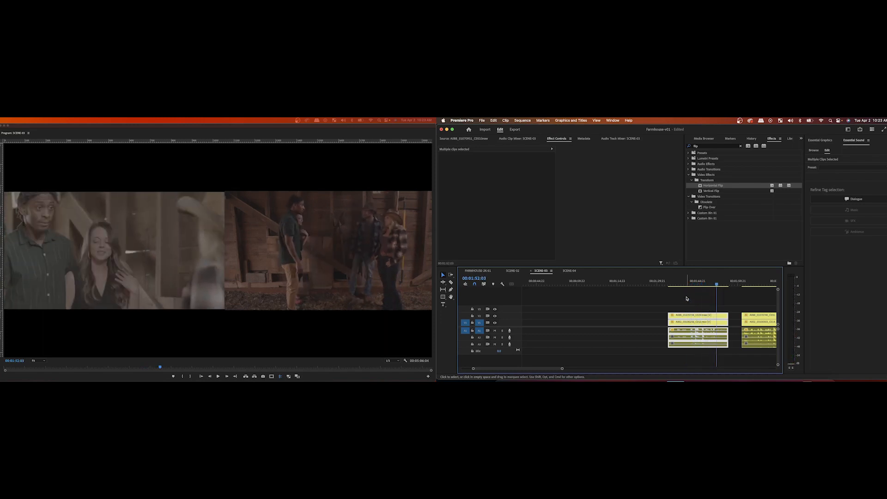
# Step: Compare the start of the first yellow side-by-side take with the assembled opening, playing its blue-to-yellow cut through to 00:00:17:08
pyautogui.click(671, 285)
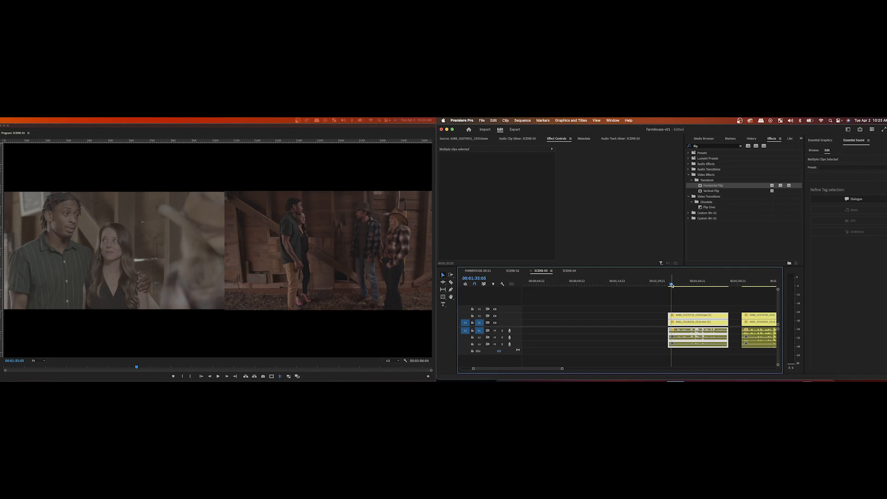
pyautogui.hscroll(-5, 637, 283)
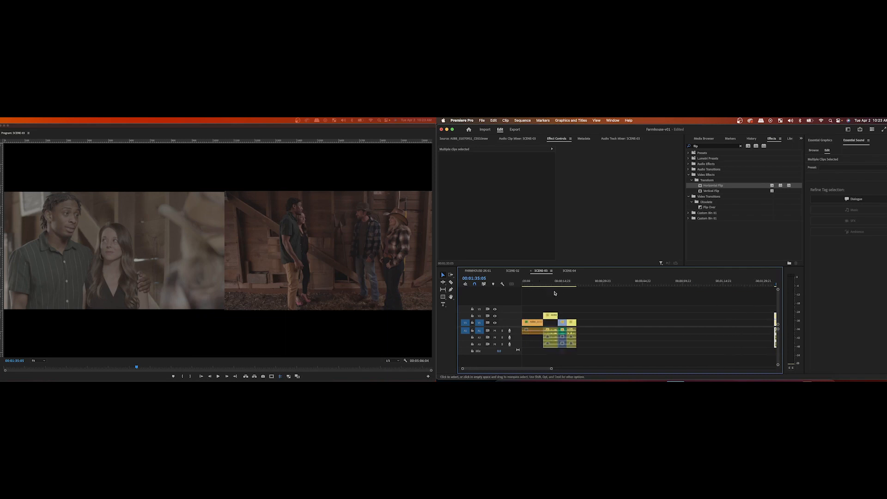
pyautogui.click(565, 282)
pyautogui.press('space')
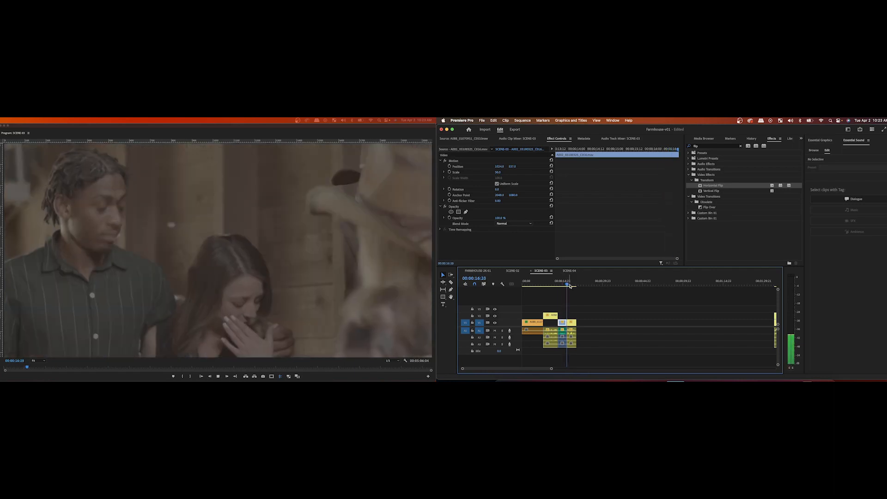
pyautogui.press('space')
# Step: Ripple-trim the start of the first yellow side-by-side take, video and audio together, to 00:01:37:02
pyautogui.hscroll(5, 692, 307)
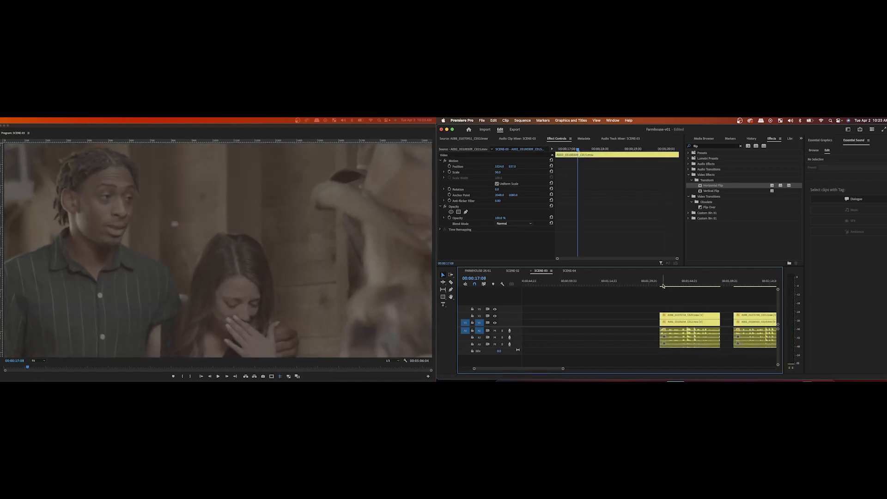
pyautogui.click(663, 284)
pyautogui.press('space')
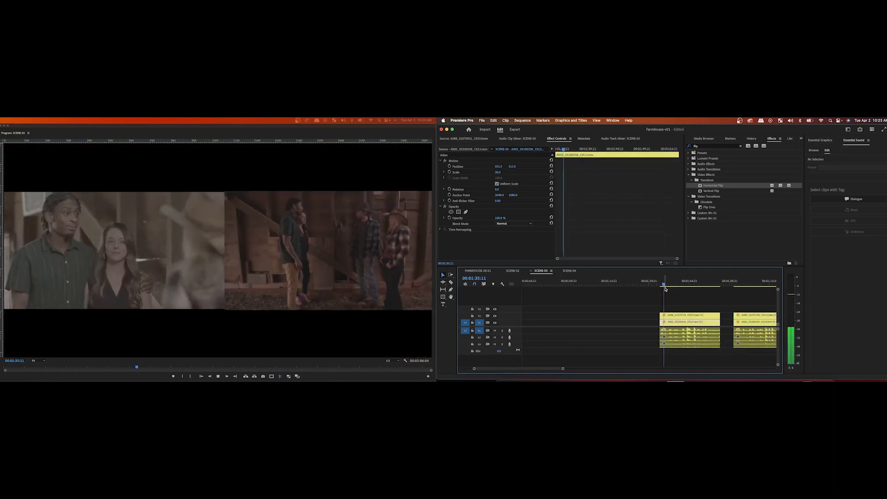
pyautogui.press('space')
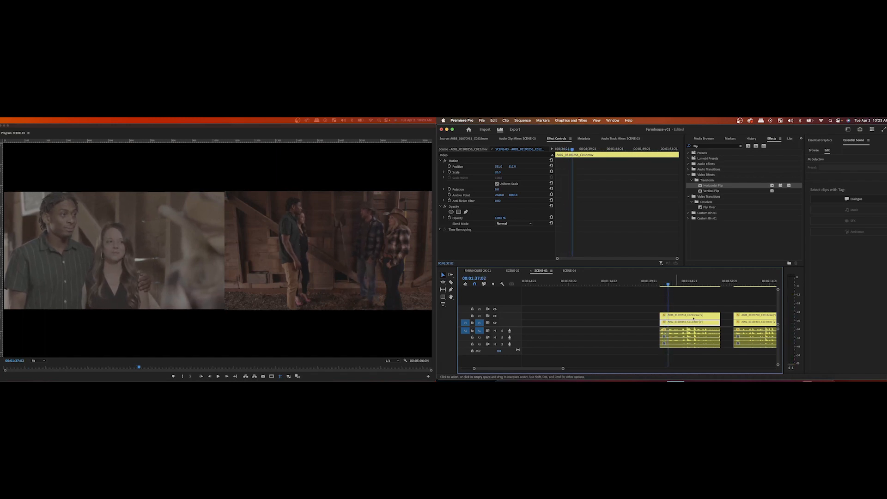
pyautogui.moveTo(694, 307); pyautogui.dragTo(692, 369)
pyautogui.press('q')
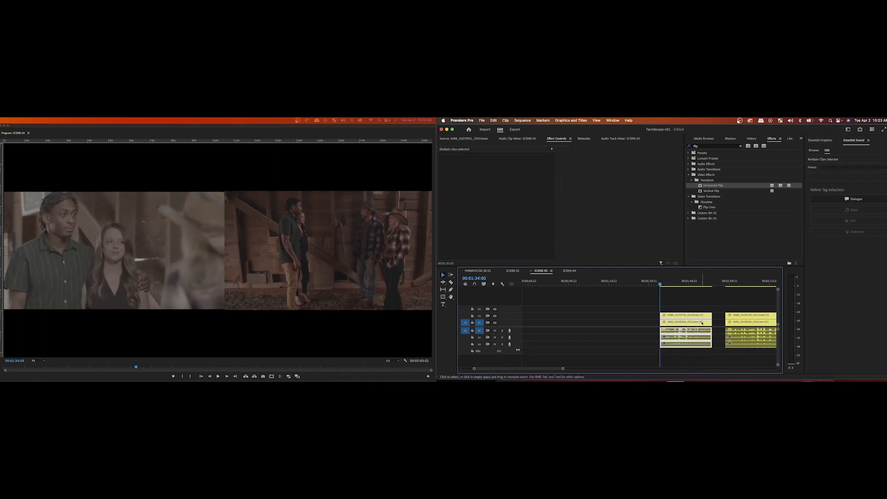
# Step: Play the trimmed first side-by-side take and split all its video and audio layers at 00:01:38:19
pyautogui.press('space')
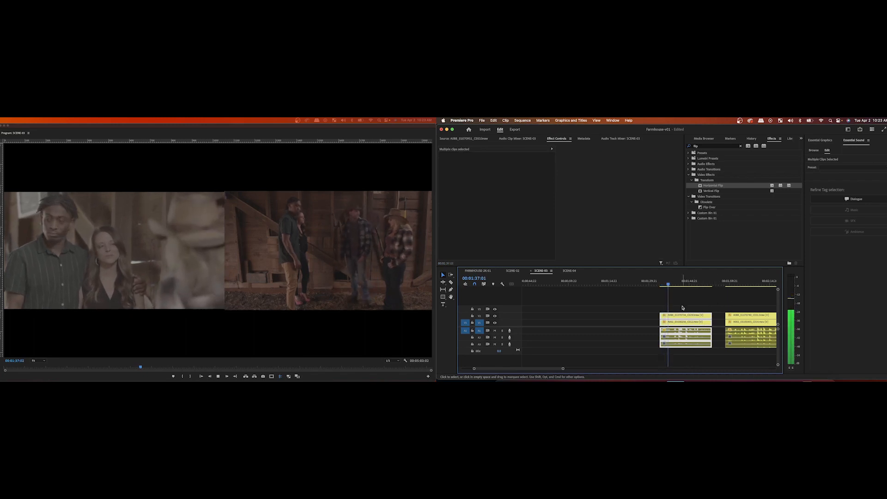
pyautogui.press('space')
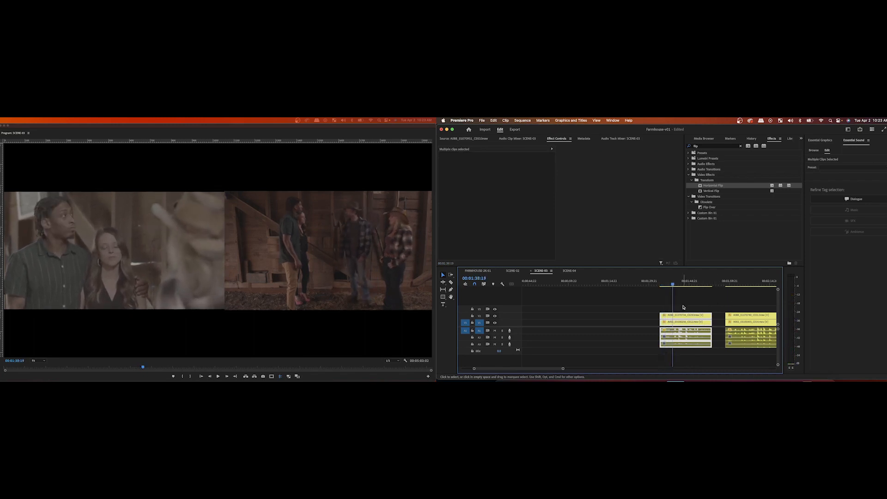
pyautogui.press('super+k')
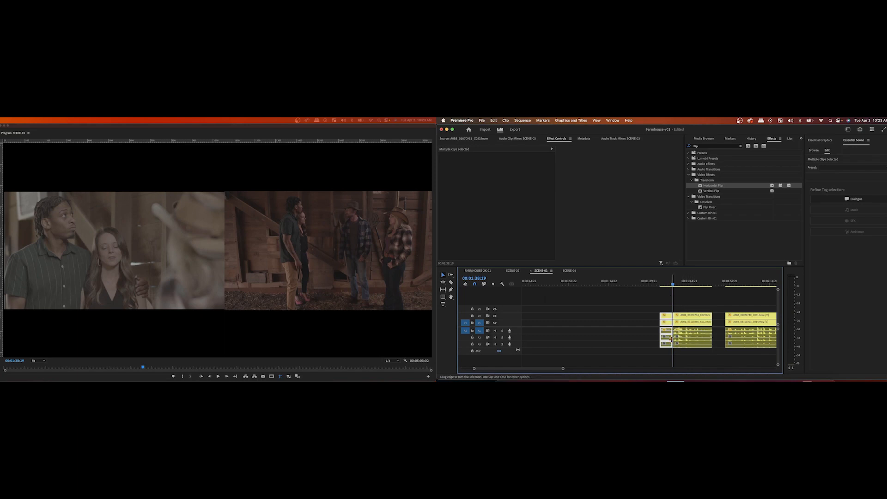
# Step: Play the first side-by-side take beyond its new cut to 00:01:43:00 to review the performance
pyautogui.hscroll(2, 696, 308)
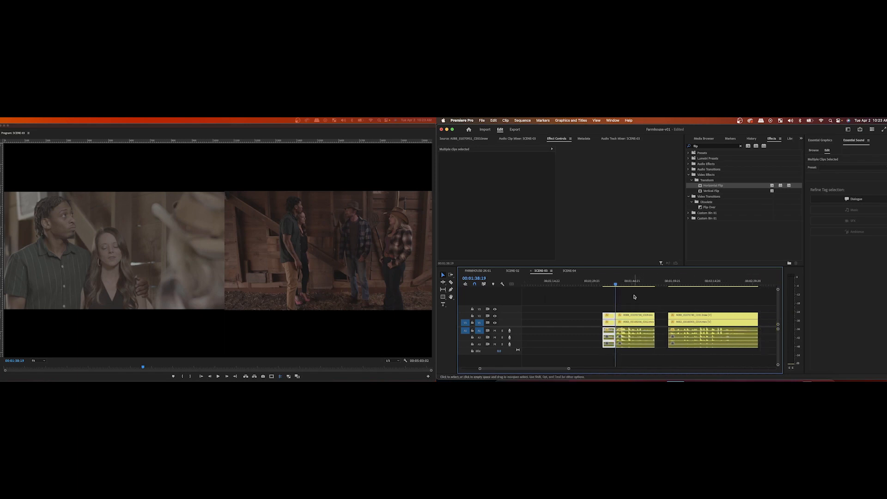
pyautogui.press('space')
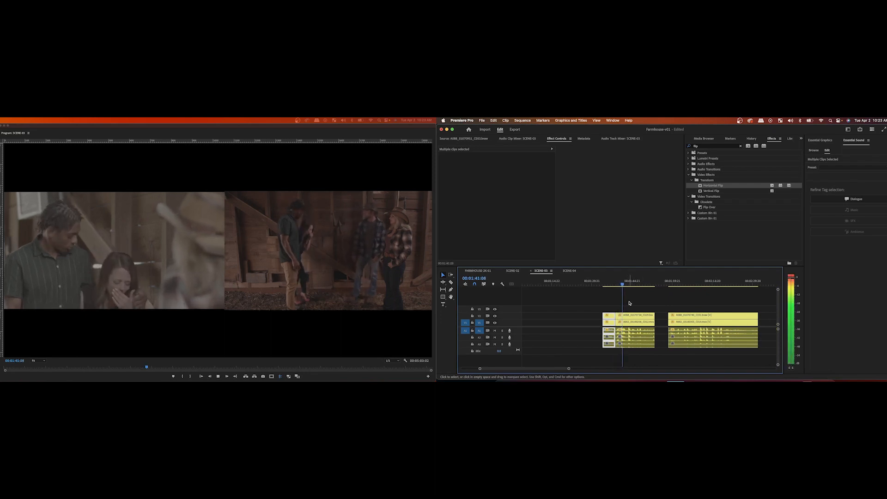
pyautogui.click(635, 305)
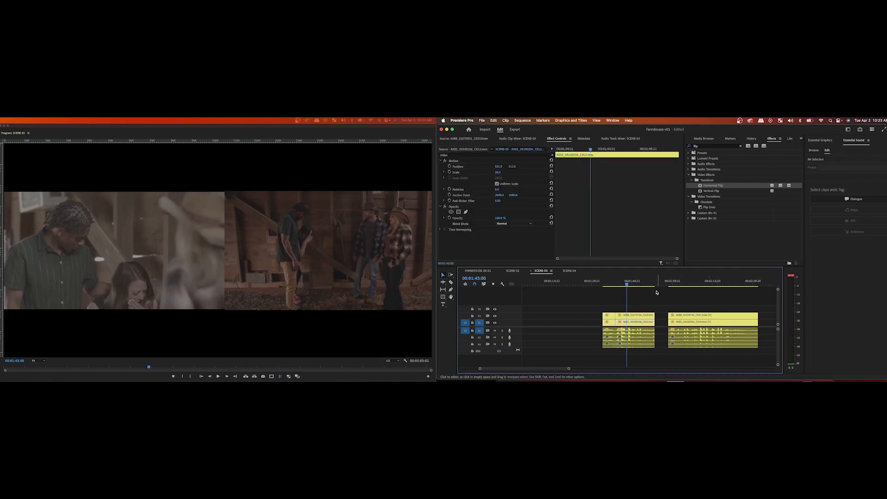
# Step: Play the second yellow side-by-side take from its beginning and ripple-trim its start just past 00:02:03:14
pyautogui.click(668, 283)
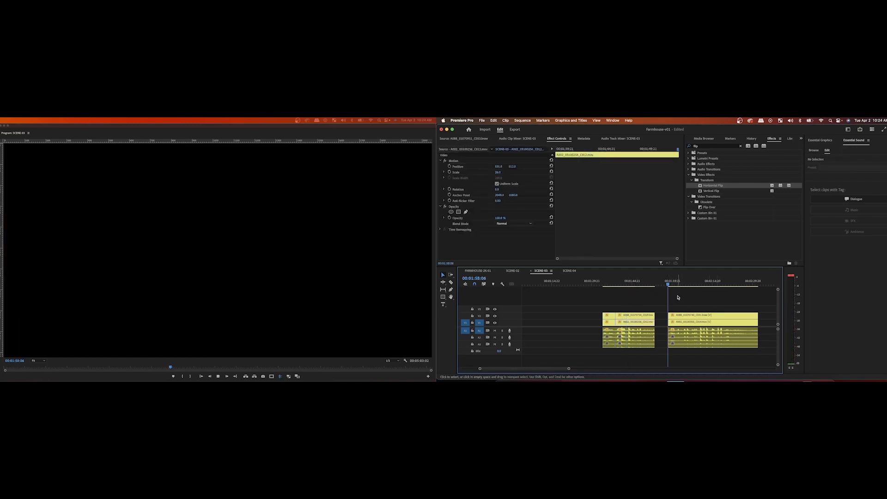
pyautogui.press('space')
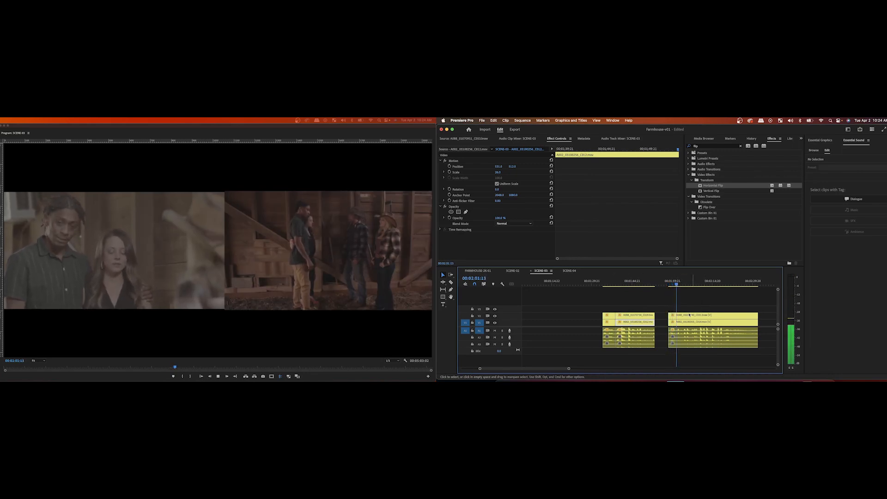
pyautogui.moveTo(693, 301); pyautogui.dragTo(702, 357)
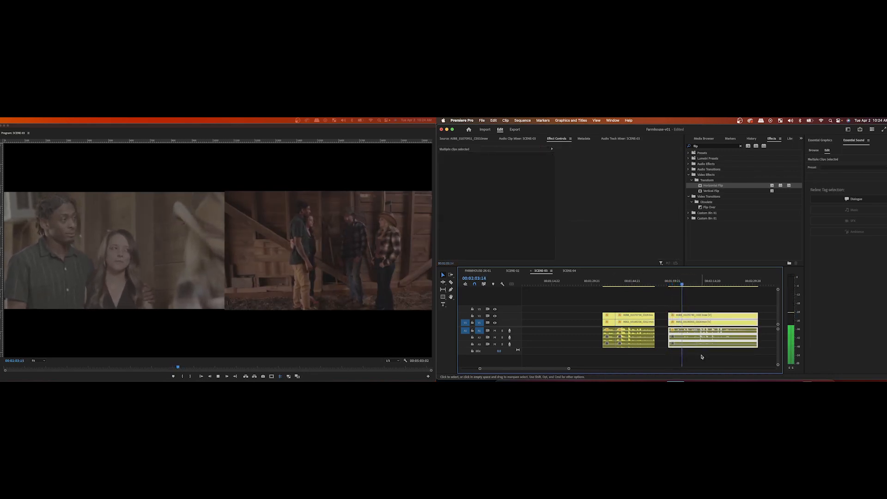
pyautogui.press('space')
pyautogui.press('q')
# Step: Play the second side-by-side take again and ripple-trim its start further to 00:02:03:20
pyautogui.press('space')
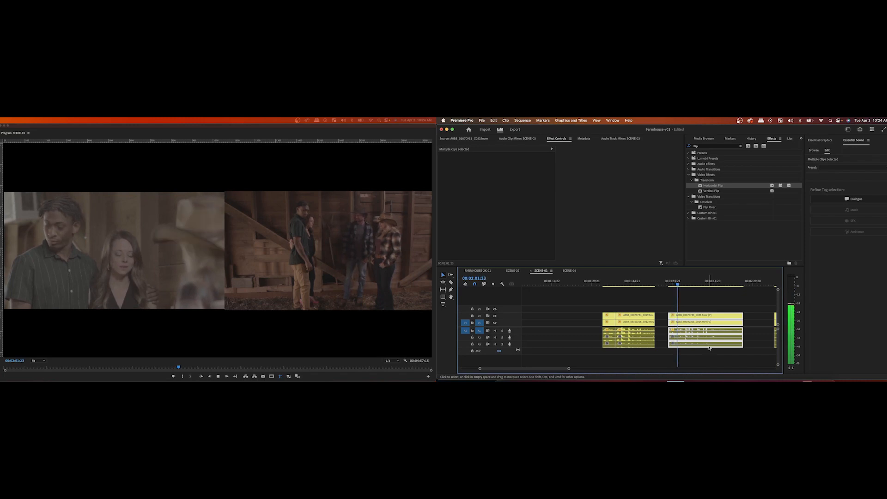
pyautogui.press('space')
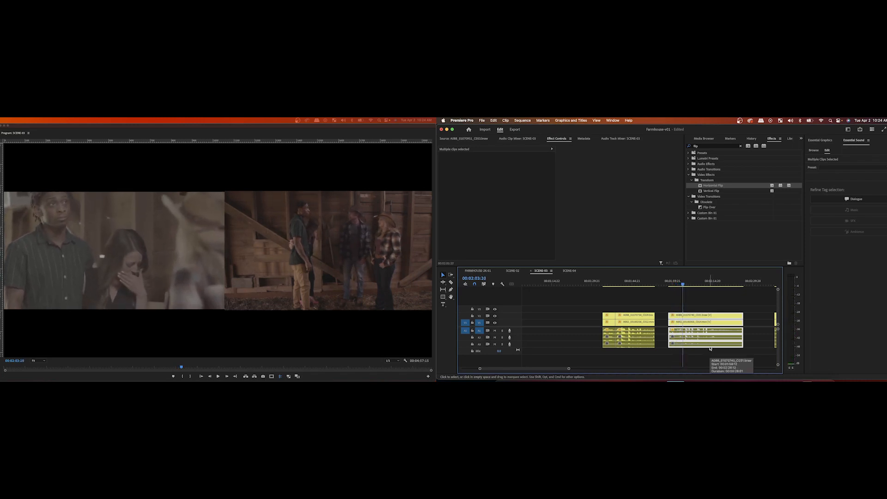
pyautogui.press('q')
# Step: Review the third yellow side-by-side take from its beginning and split all its video and audio layers at 00:02:40:03
pyautogui.hscroll(5, 719, 343)
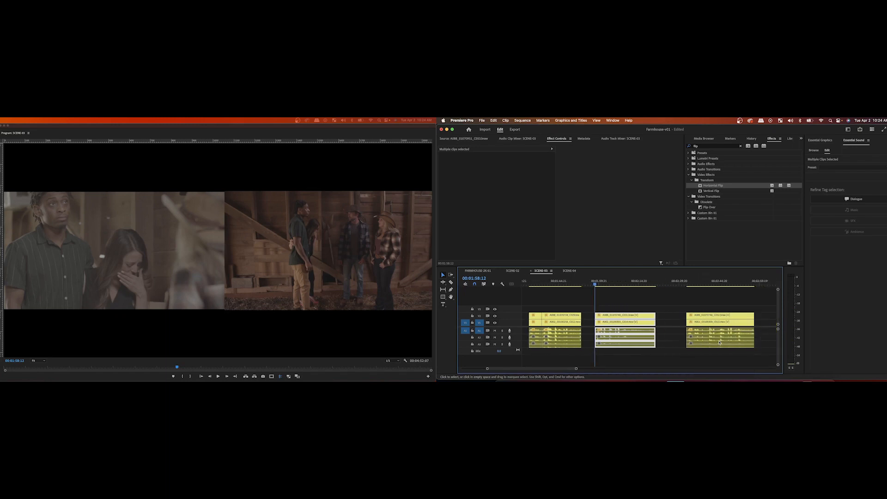
pyautogui.click(678, 284)
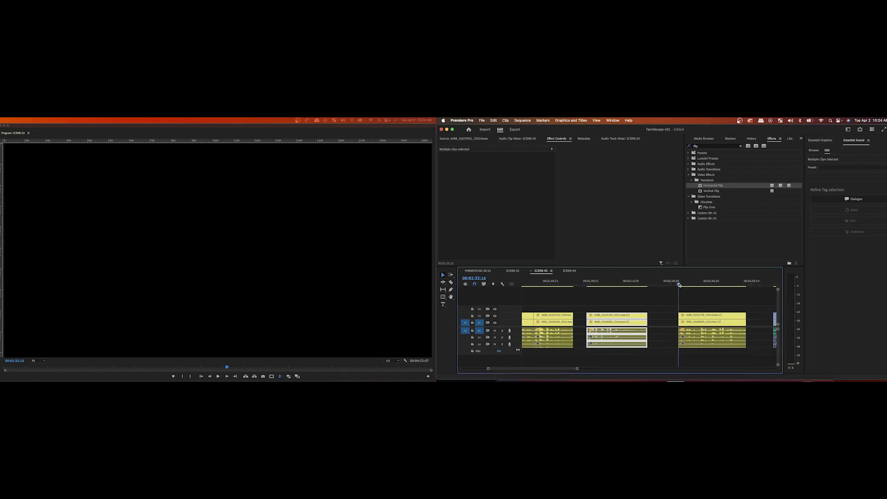
pyautogui.press('space')
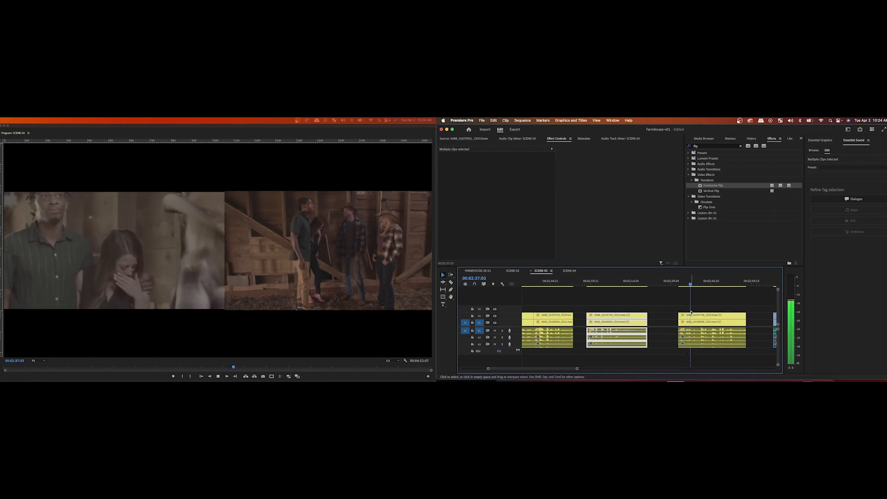
pyautogui.click(691, 311)
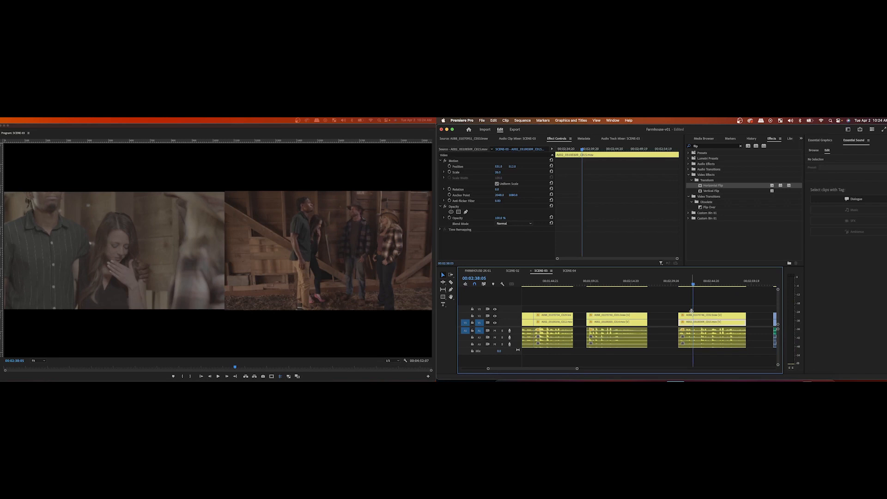
pyautogui.press('space')
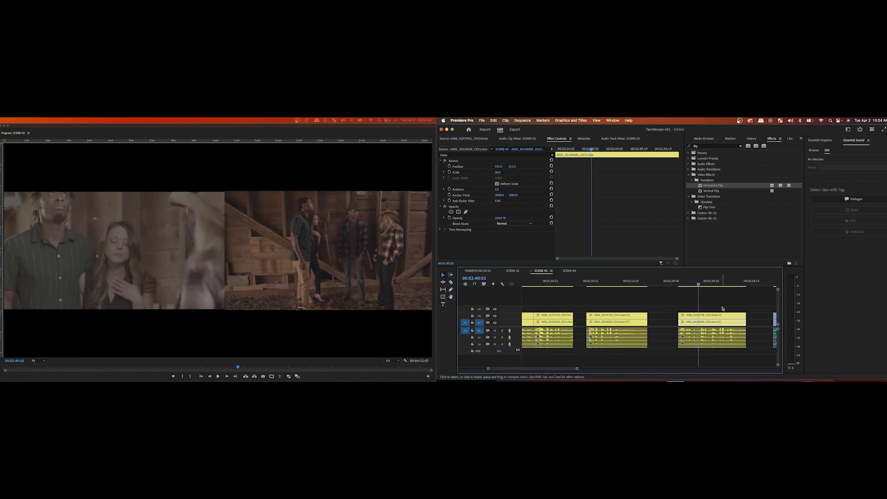
pyautogui.moveTo(722, 309); pyautogui.dragTo(725, 359)
pyautogui.press('super+k')
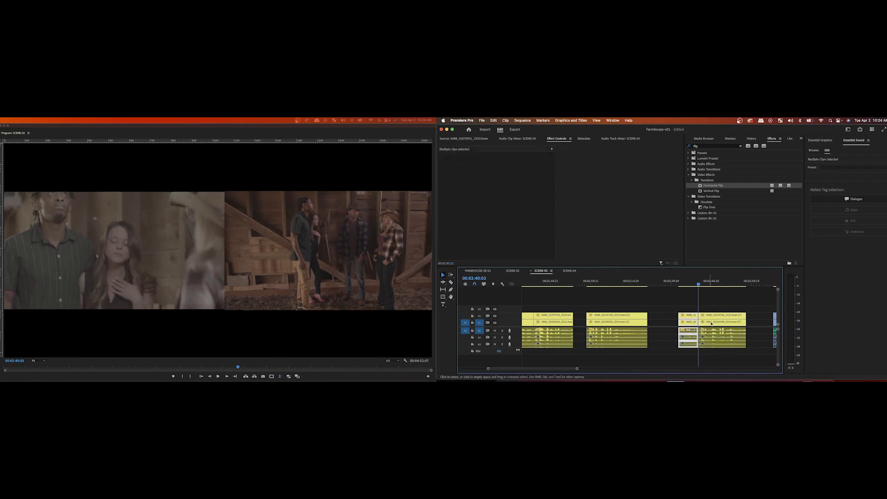
# Step: Play the first segment of the split third take from 00:02:33:19 to 00:02:37:22 to examine the reactions
pyautogui.hscroll(2, 697, 324)
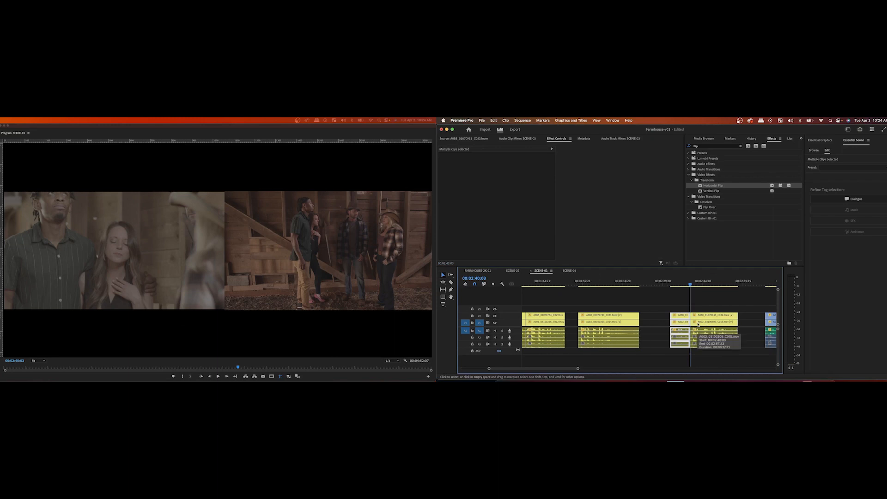
pyautogui.hscroll(5, 697, 324)
pyautogui.click(600, 283)
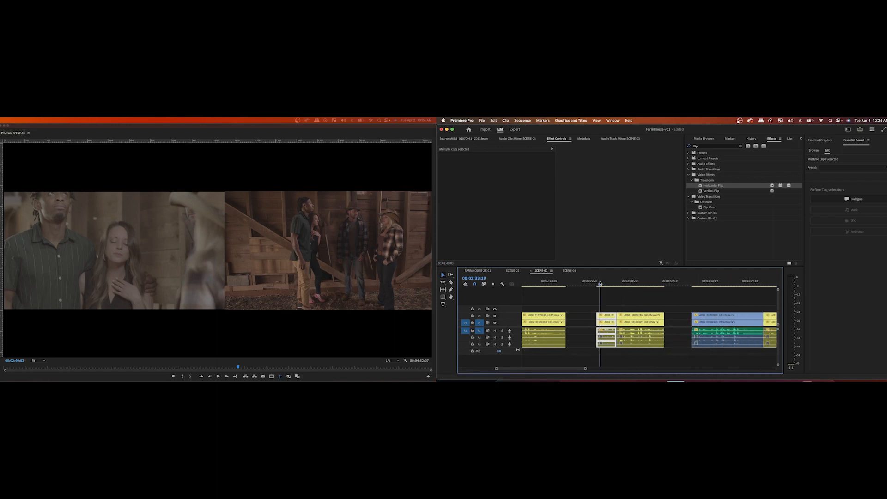
pyautogui.press('space')
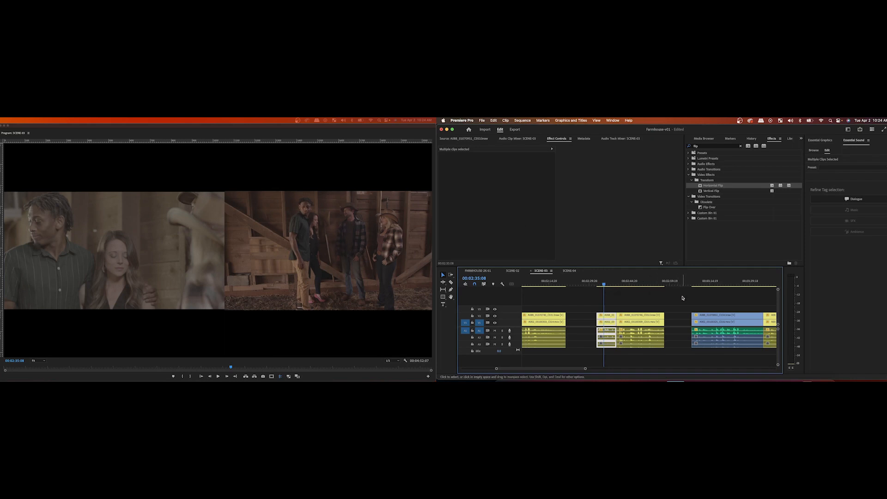
pyautogui.press('space')
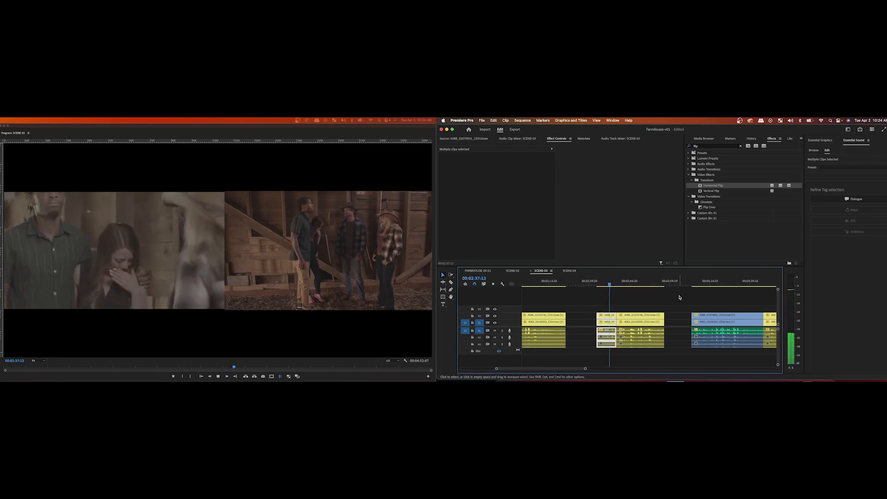
pyautogui.press('space')
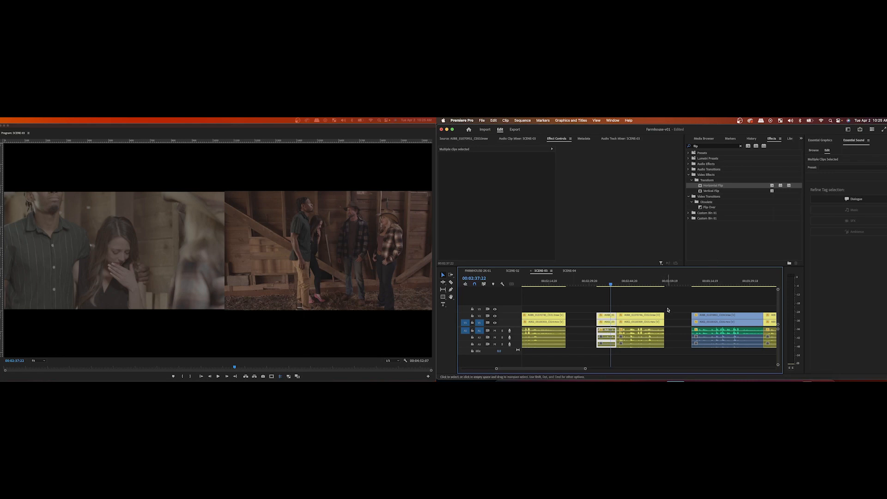
# Step: Play the blue side-by-side take from its beginning, then replay its opening to 00:03:14:18 to examine the cowboy-hat couple's performance
pyautogui.click(692, 285)
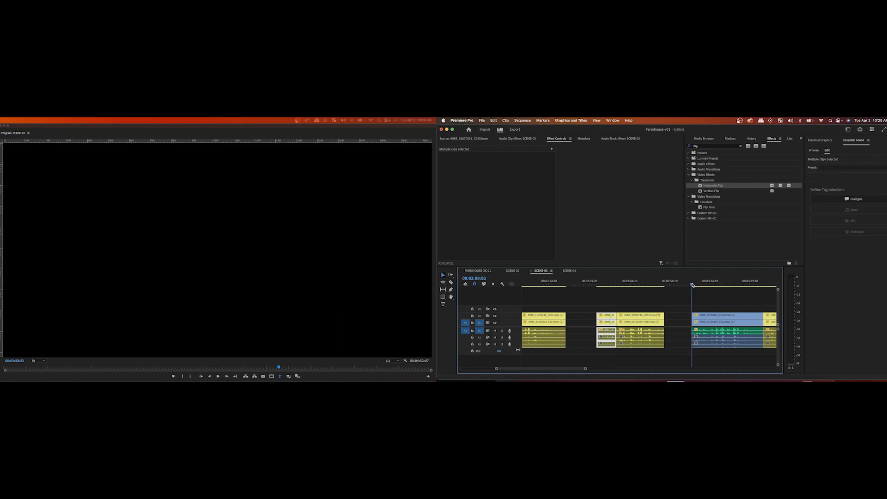
pyautogui.press('space')
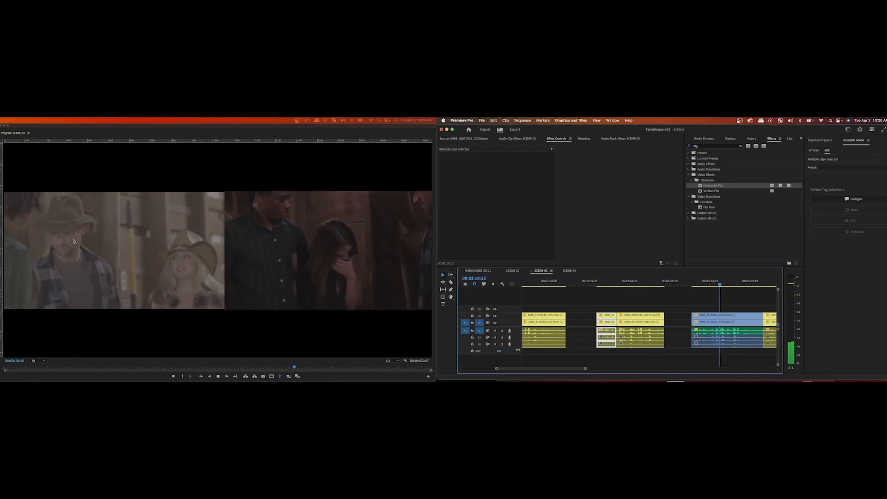
pyautogui.press('space')
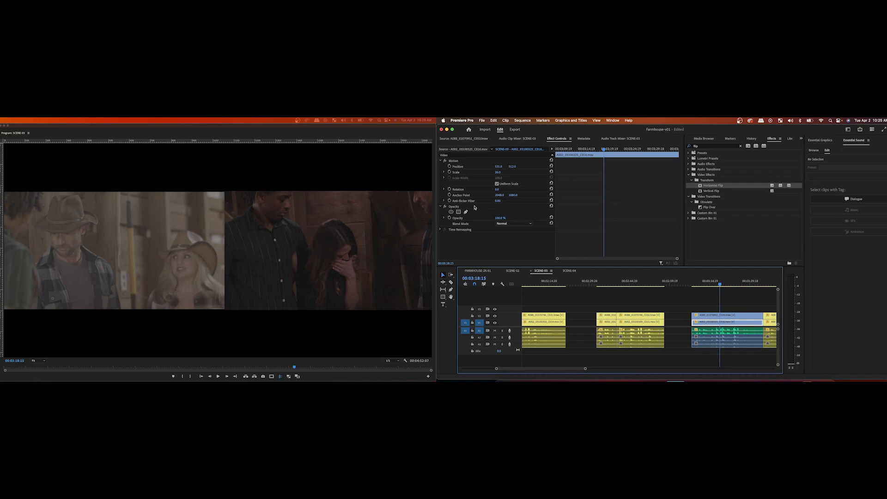
pyautogui.click(692, 283)
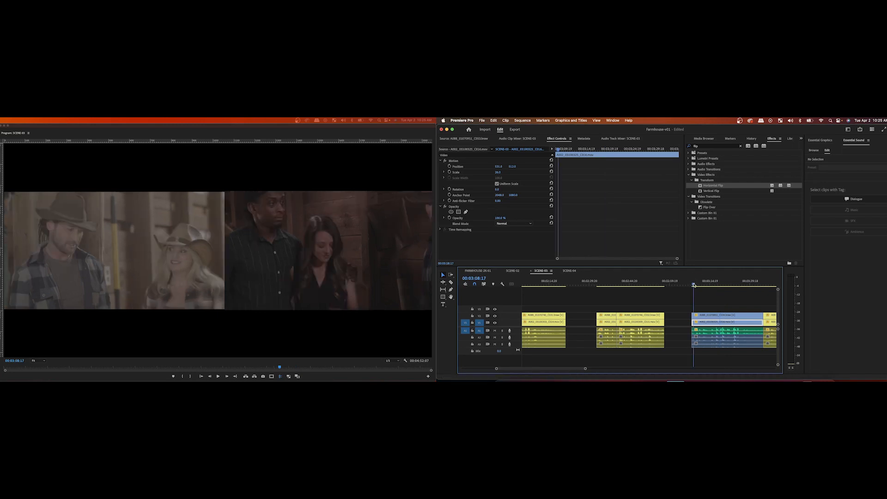
pyautogui.press('space')
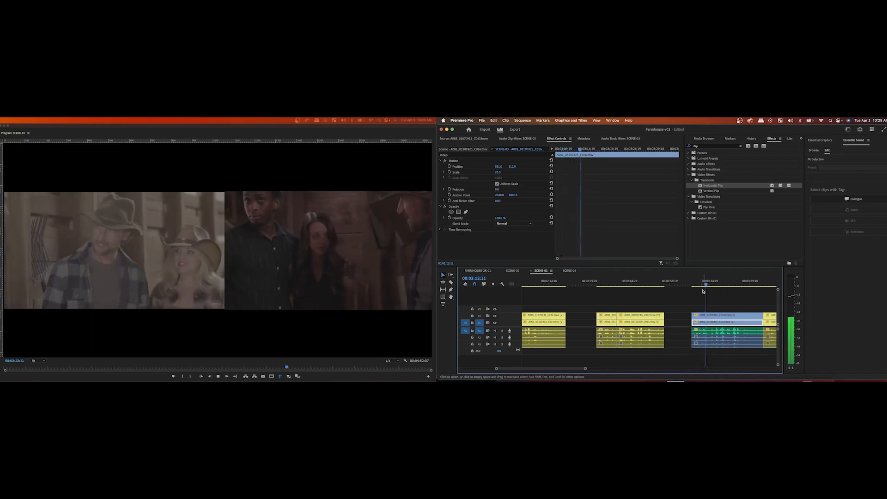
pyautogui.press('space')
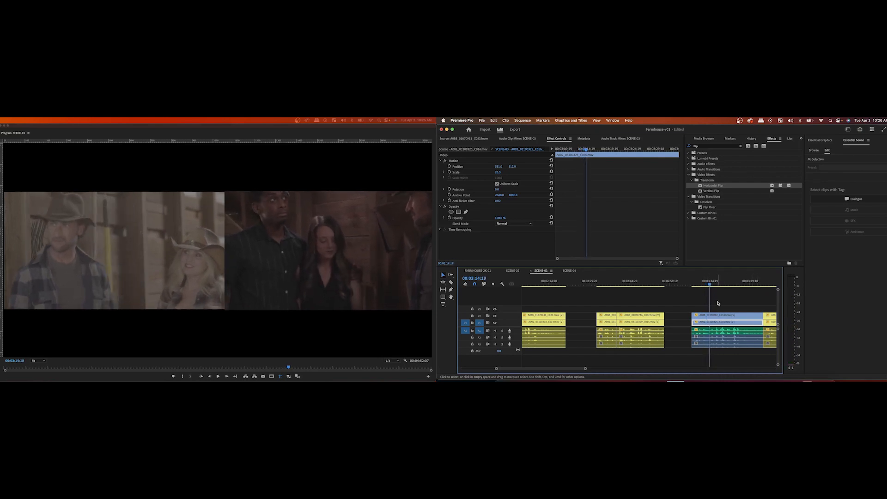
# Step: Split all video and audio layers of the blue side-by-side take at 00:03:14:18
pyautogui.moveTo(717, 303); pyautogui.dragTo(730, 363)
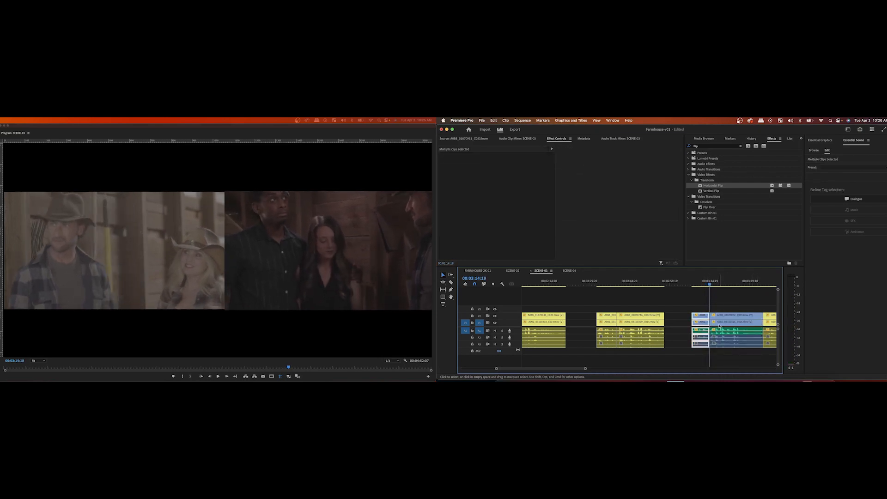
# Step: Play the yellow side-by-side take that follows the blue one from its beginning and ripple-trim its start to just after 00:03:46:08
pyautogui.hscroll(5, 719, 326)
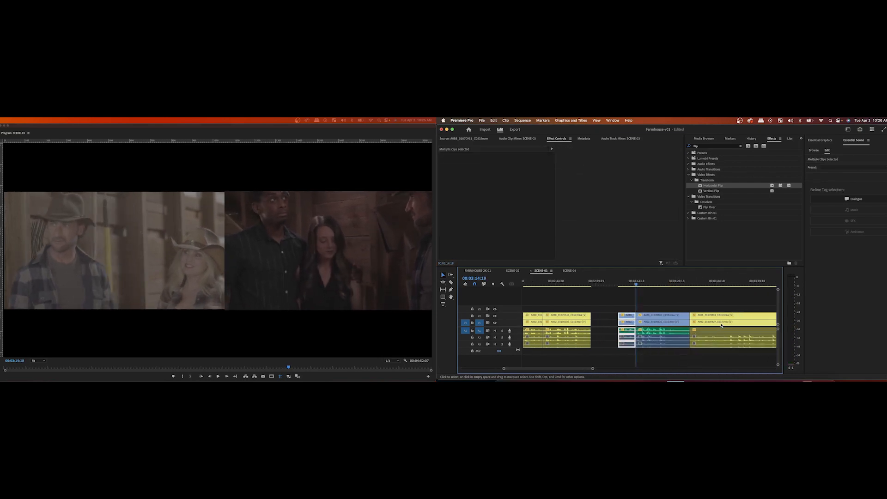
pyautogui.click(660, 283)
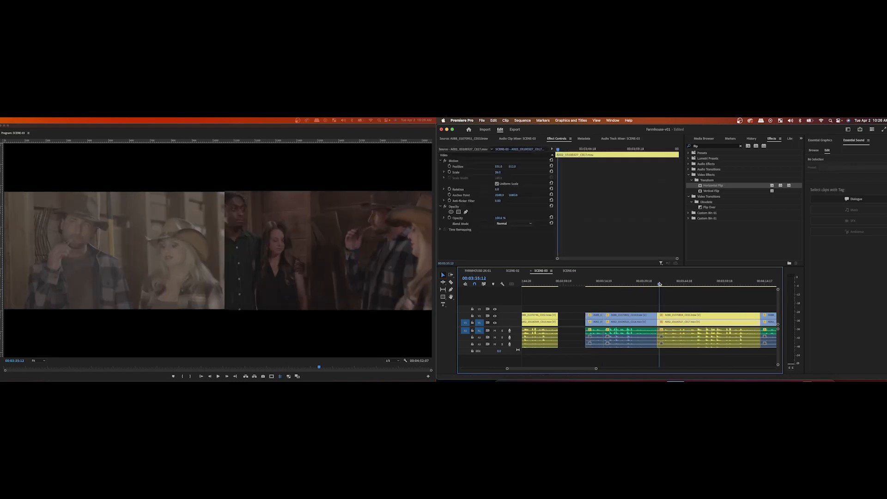
pyautogui.moveTo(660, 285); pyautogui.dragTo(658, 284)
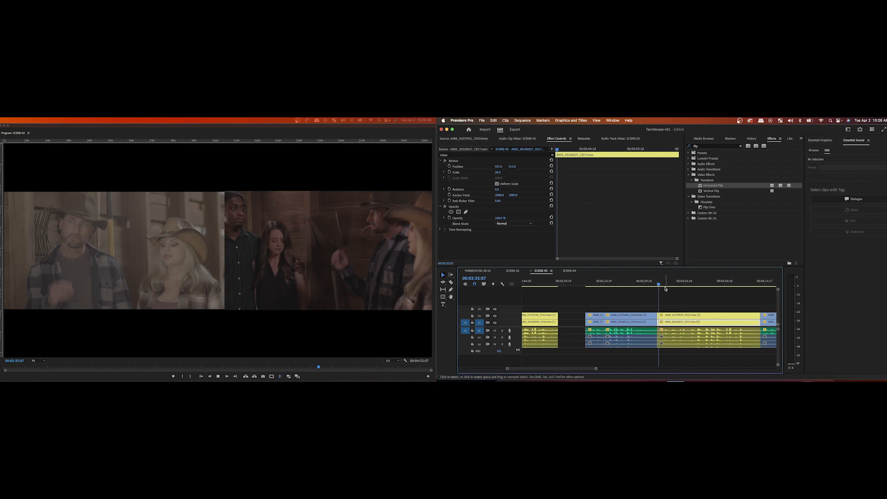
pyautogui.press('space')
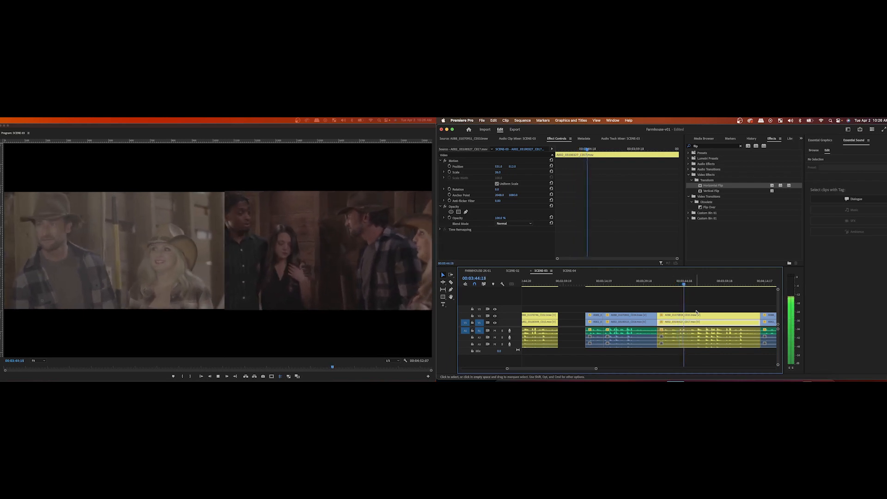
pyautogui.press('q')
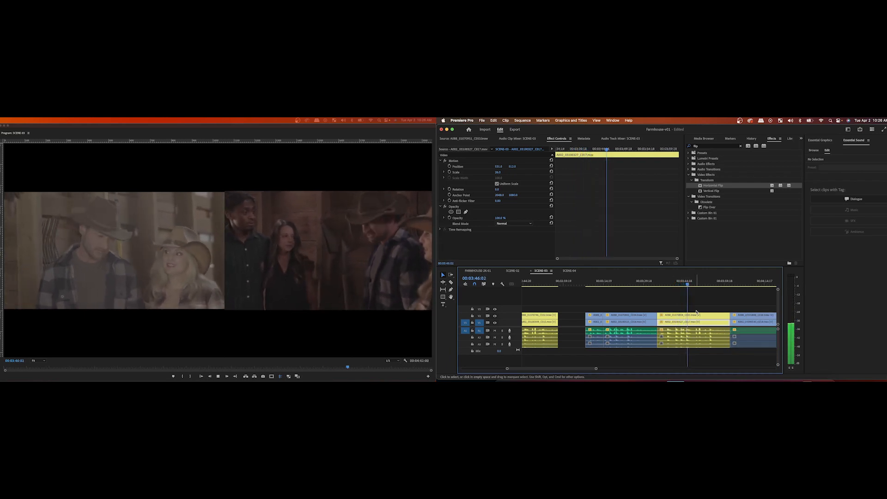
pyautogui.press('super+z')
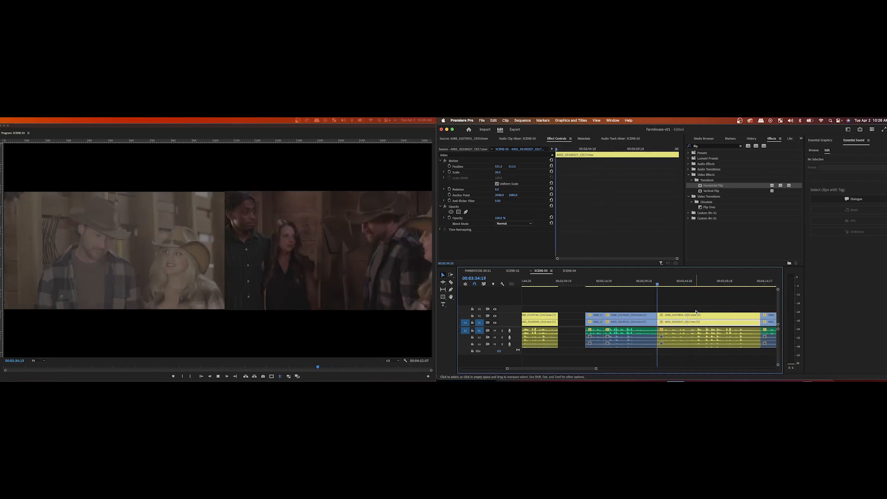
pyautogui.click(692, 284)
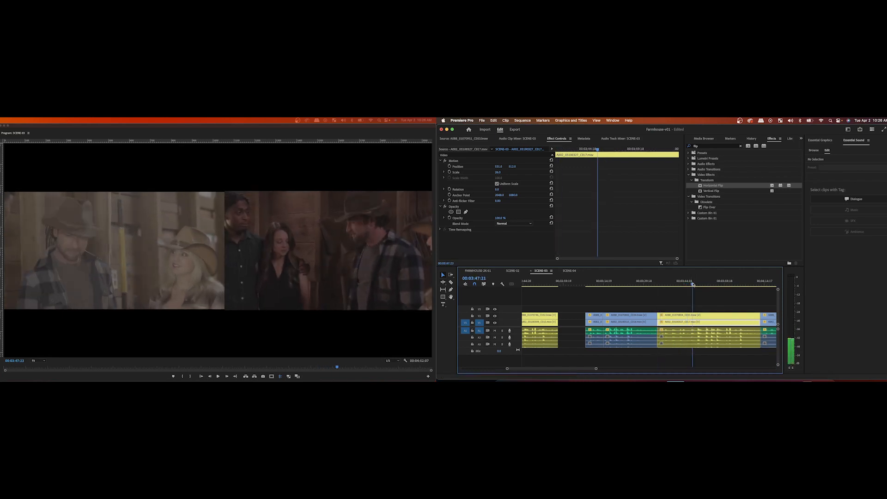
pyautogui.moveTo(692, 283); pyautogui.dragTo(688, 284)
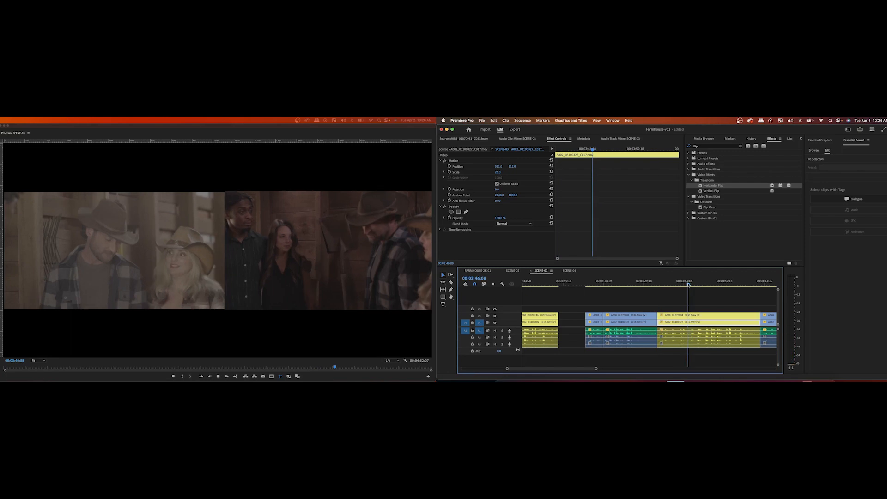
pyautogui.press('space')
pyautogui.press('q')
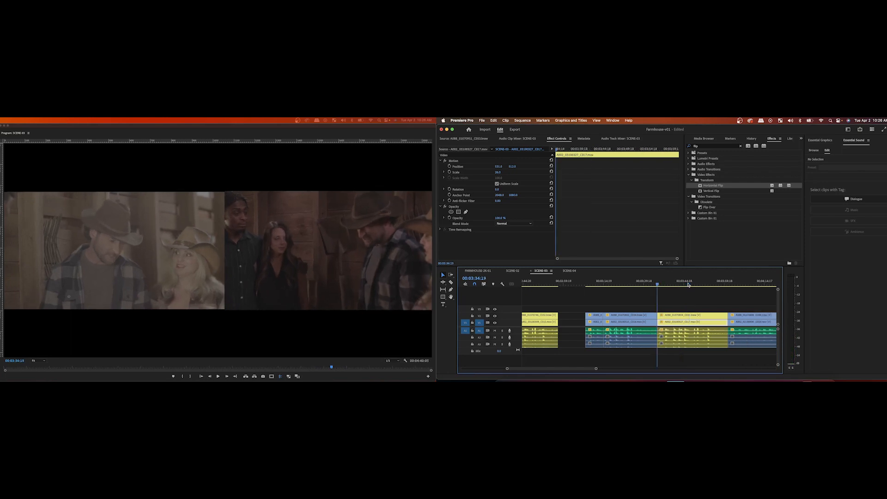
# Step: Play the trimmed yellow take from its new start and split all its video and audio layers at 00:03:40:01
pyautogui.press('space')
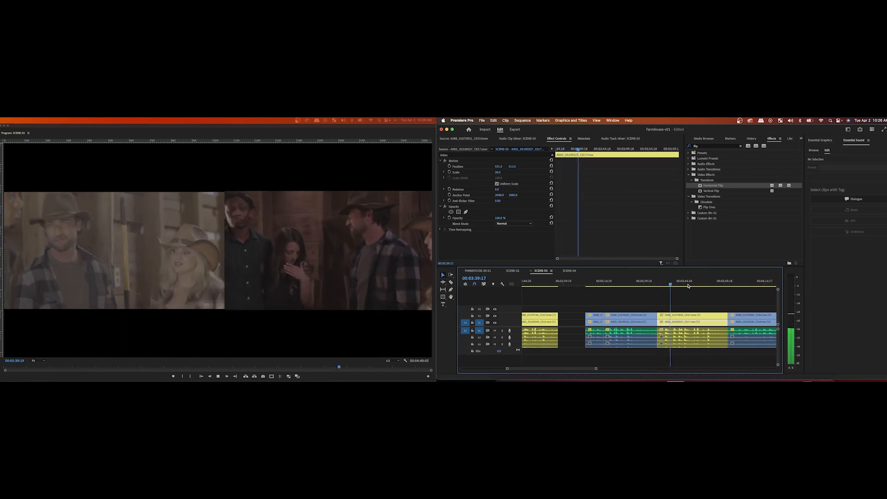
pyautogui.press('space')
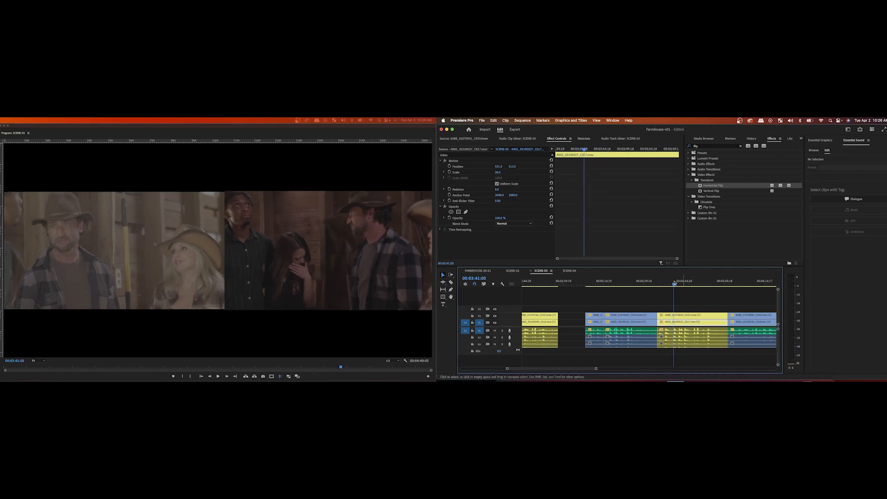
pyautogui.moveTo(674, 285); pyautogui.dragTo(673, 285)
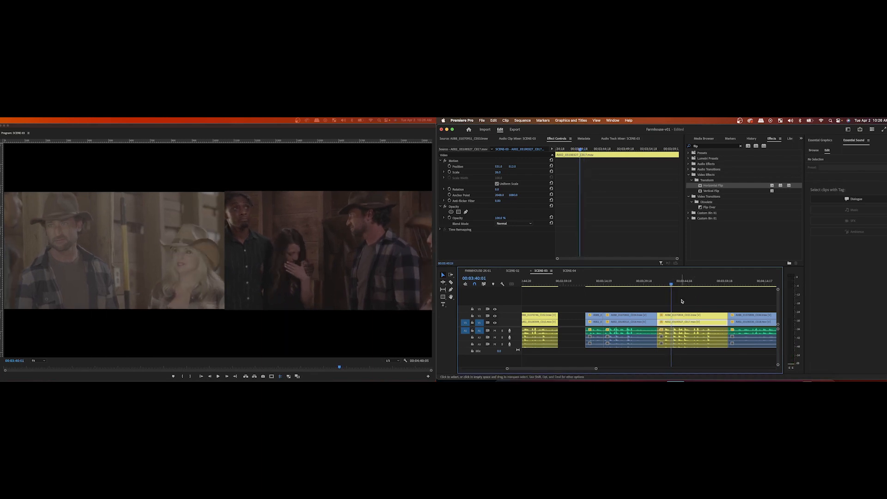
pyautogui.moveTo(685, 306); pyautogui.dragTo(688, 353)
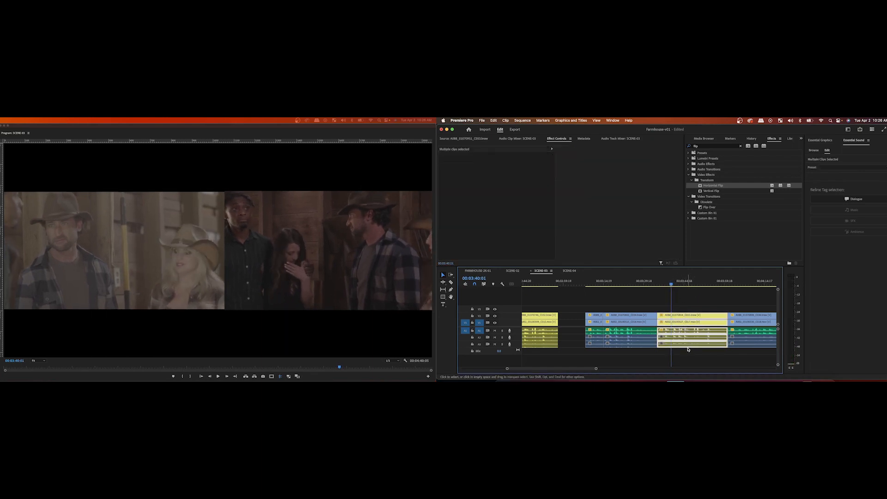
pyautogui.press('super+k')
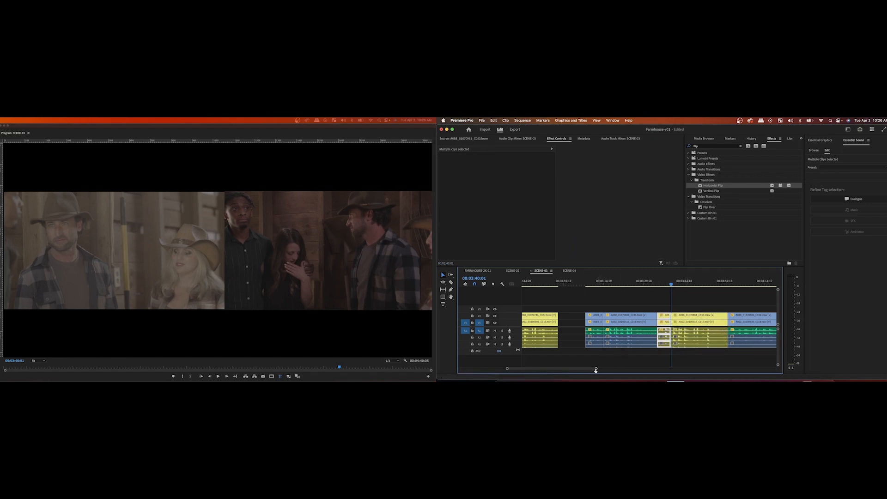
# Step: Move the first segments of the blue take and the following yellow take back to back into the gap before the first yellow take
pyautogui.moveTo(597, 368); pyautogui.dragTo(625, 368)
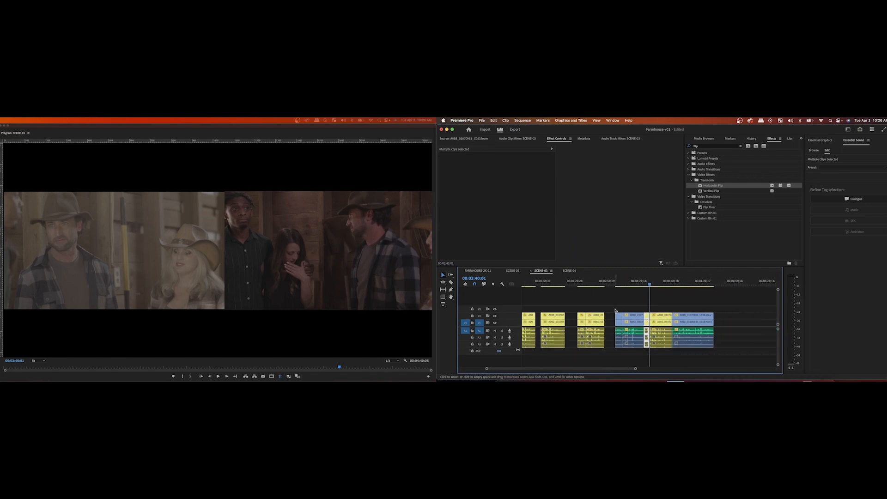
pyautogui.hscroll(-5, 615, 310)
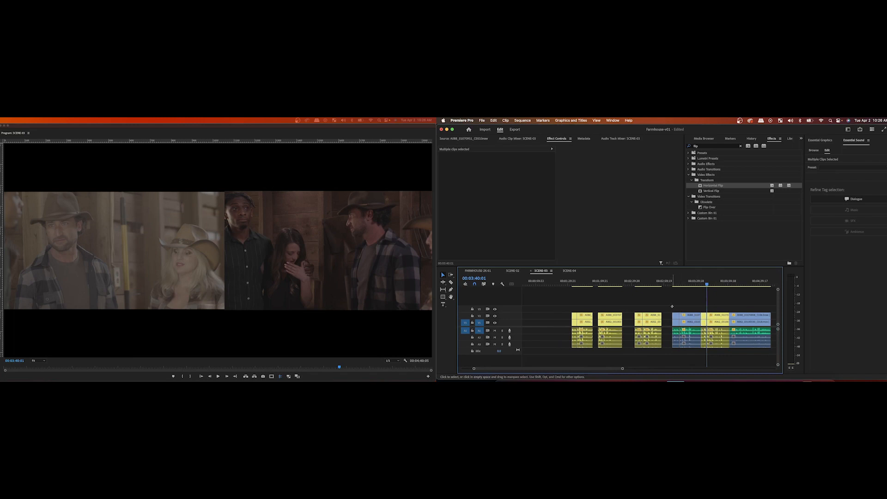
pyautogui.moveTo(677, 316); pyautogui.dragTo(533, 318)
pyautogui.moveTo(706, 306); pyautogui.dragTo(706, 306)
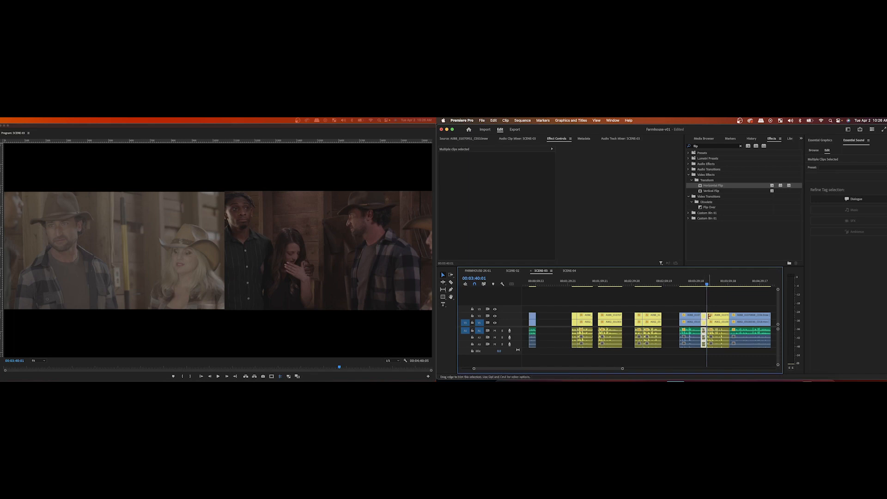
pyautogui.moveTo(704, 318); pyautogui.dragTo(546, 318)
# Step: Move the first segments of the first and third yellow takes back to back between the assembled opening and the blue-yellow pair
pyautogui.click(575, 281)
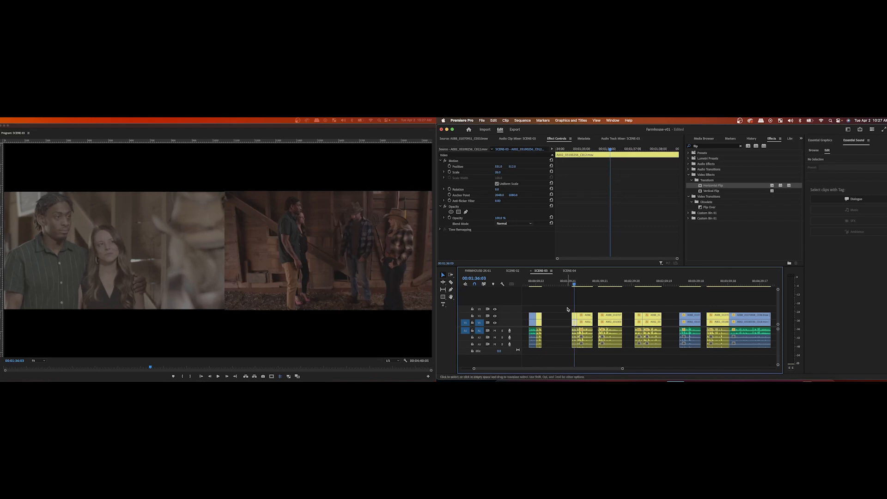
pyautogui.moveTo(576, 351); pyautogui.dragTo(576, 351)
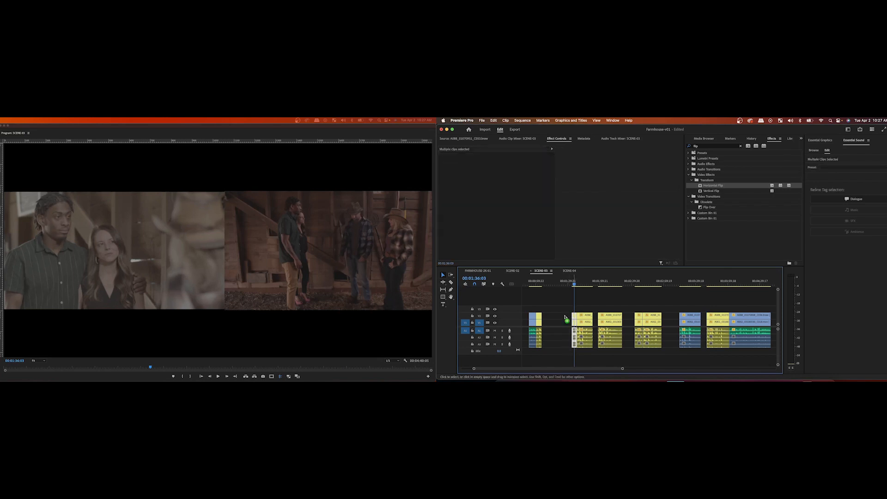
pyautogui.moveTo(566, 317)
pyautogui.mouseDown()
pyautogui.moveTo(531, 318)
pyautogui.moveTo(561, 317)
pyautogui.mouseUp()
pyautogui.click(687, 284)
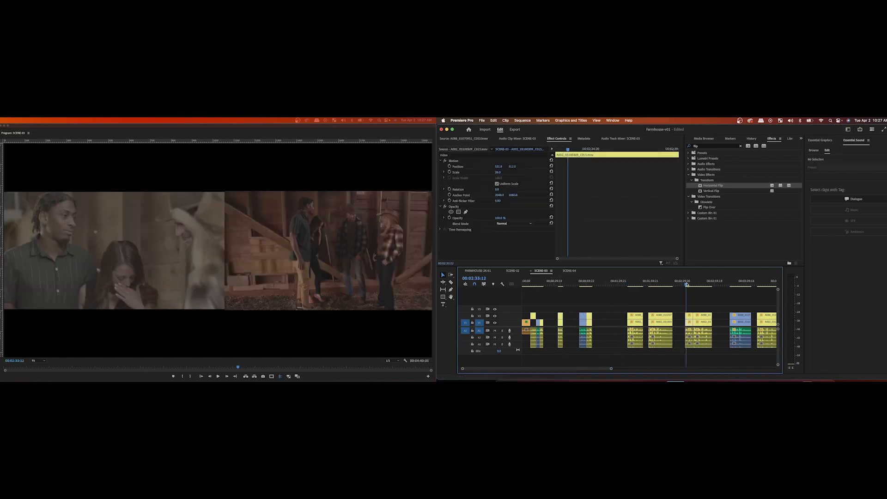
pyautogui.moveTo(686, 345); pyautogui.dragTo(566, 317)
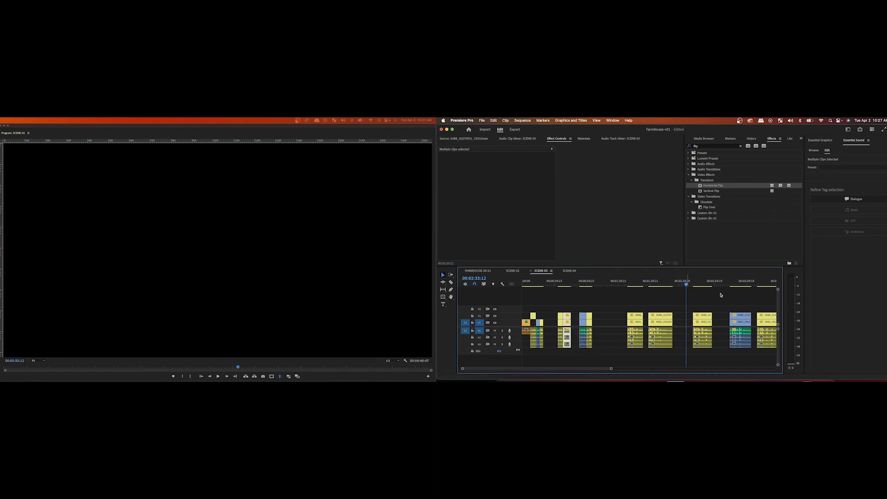
# Step: Play the last blue side-by-side take from its beginning, select all its layers and ripple-trim its start to just after 00:04:13:15
pyautogui.click(655, 283)
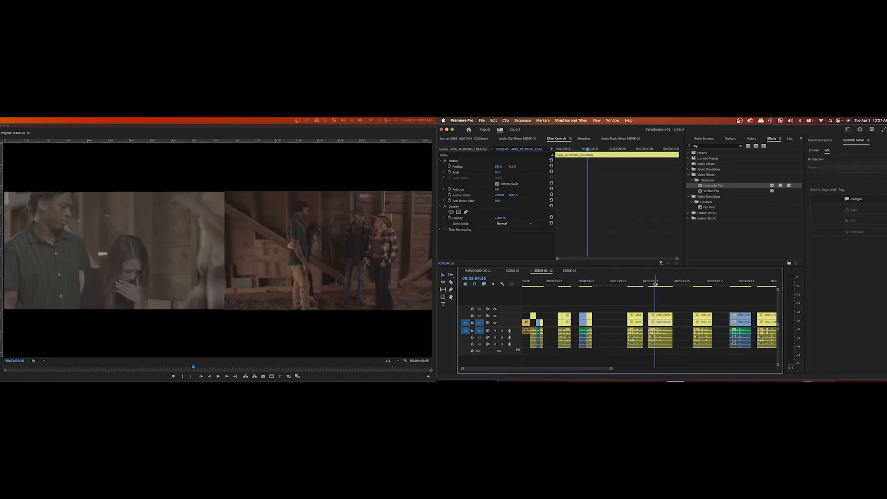
pyautogui.hscroll(5, 669, 289)
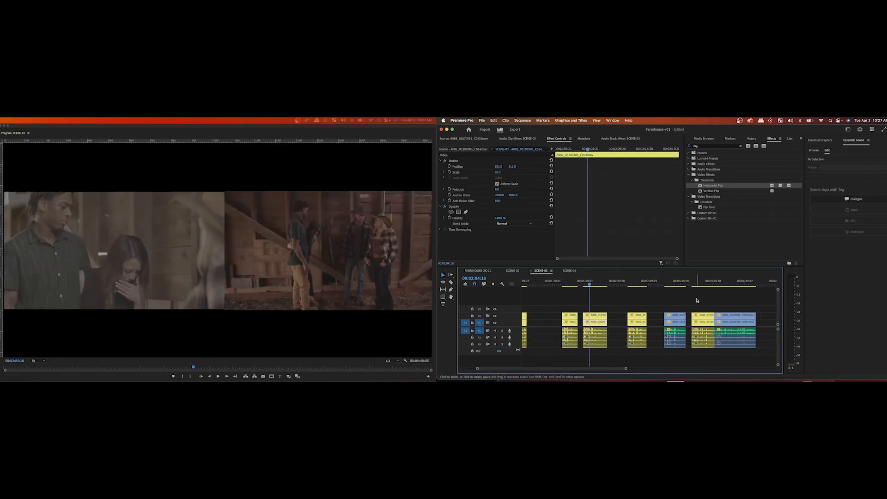
pyautogui.click(714, 285)
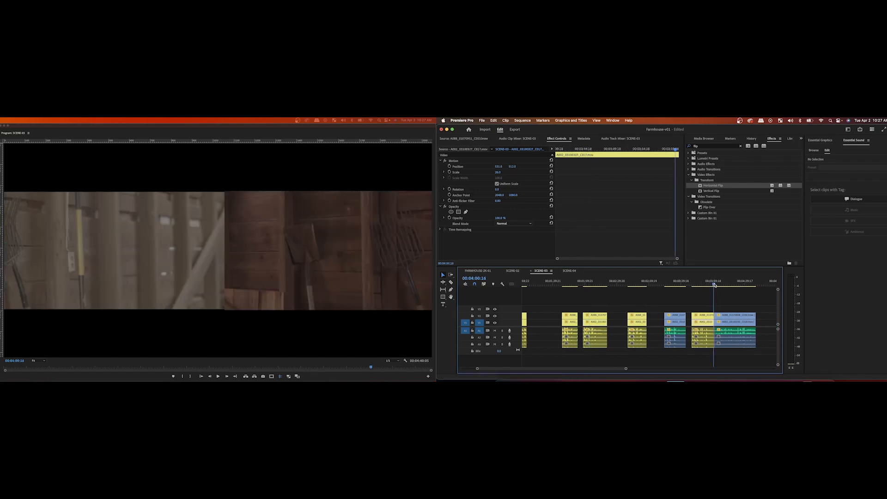
pyautogui.press('space')
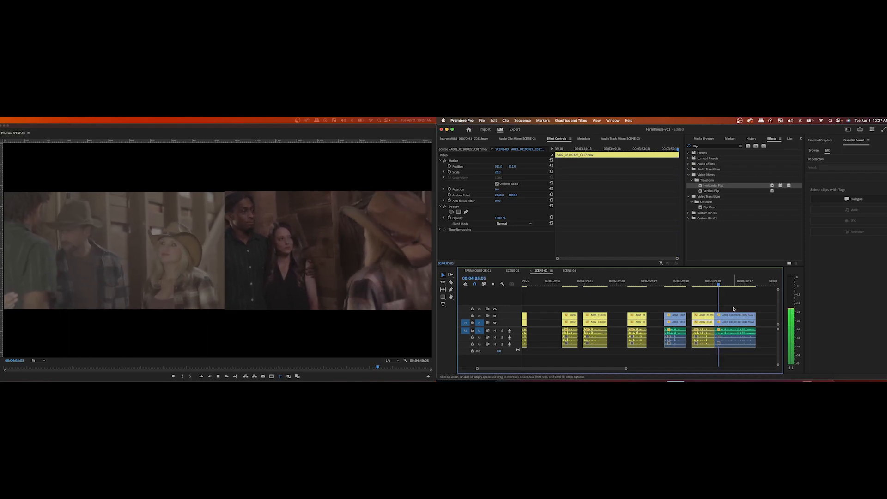
pyautogui.moveTo(734, 308); pyautogui.dragTo(740, 360)
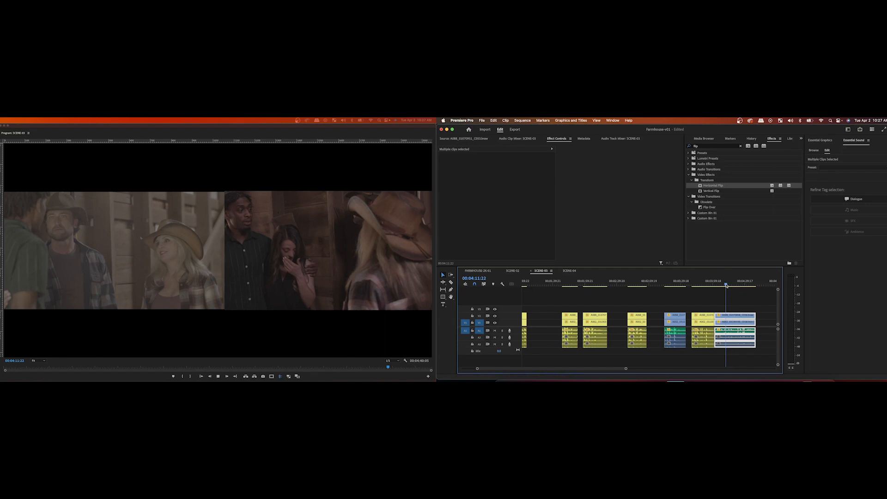
pyautogui.press('space')
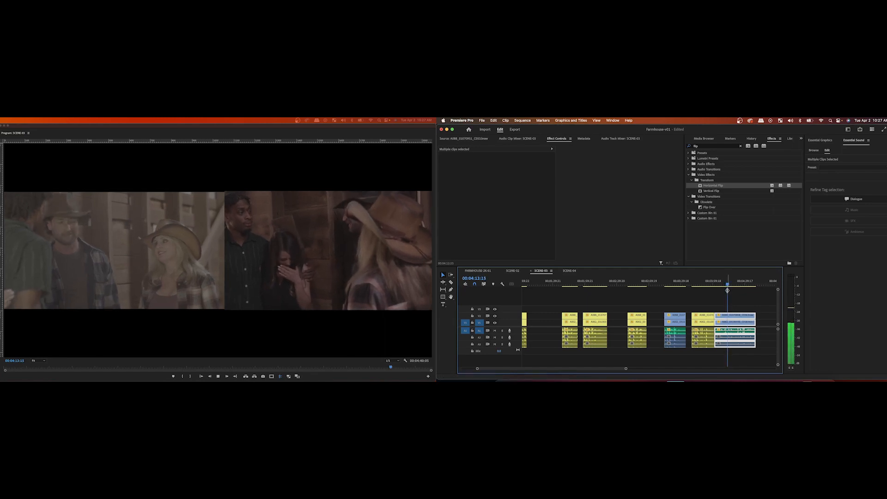
pyautogui.press('space')
pyautogui.press('q')
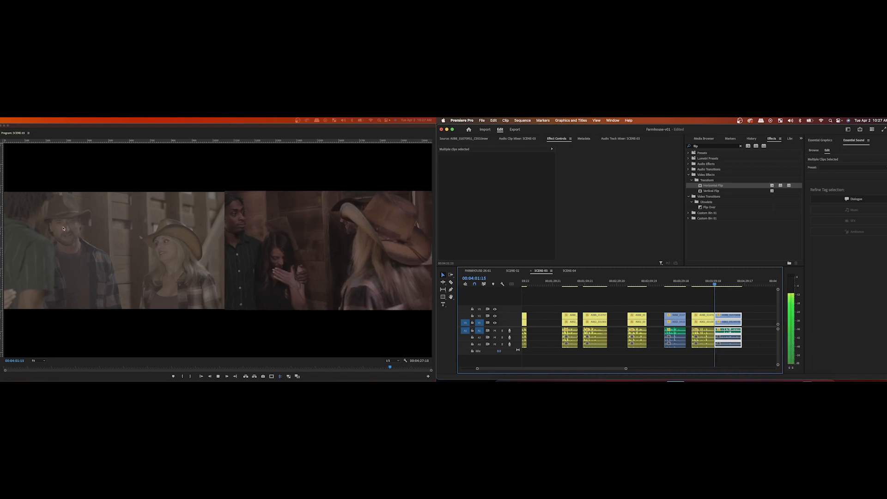
# Step: Play the trimmed last blue take in short passages and ripple-trim its start further to about 00:04:08
pyautogui.press('space')
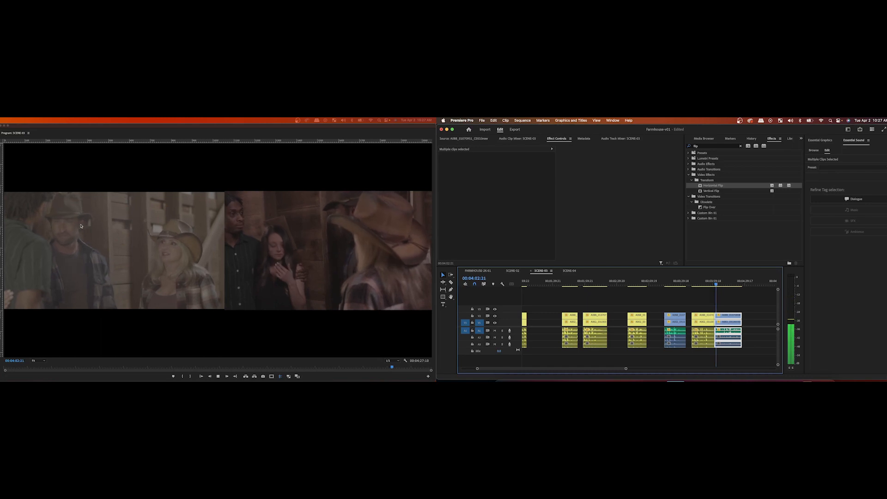
pyautogui.press('space')
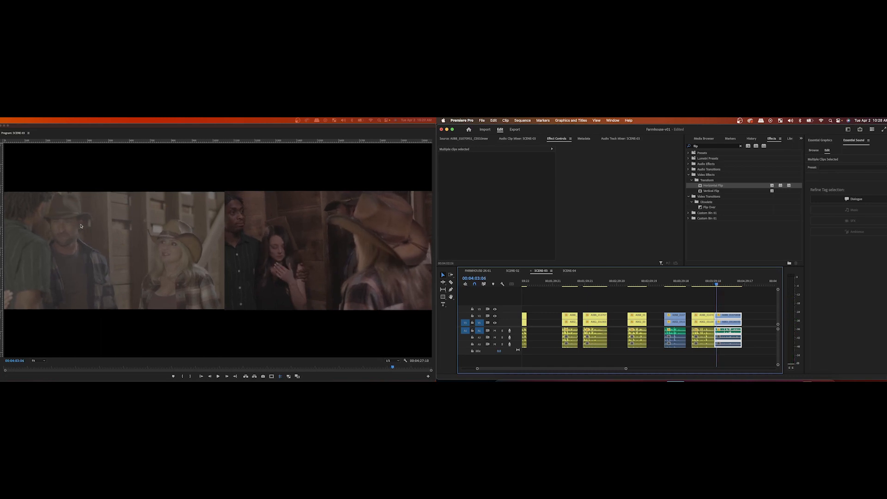
pyautogui.press('space')
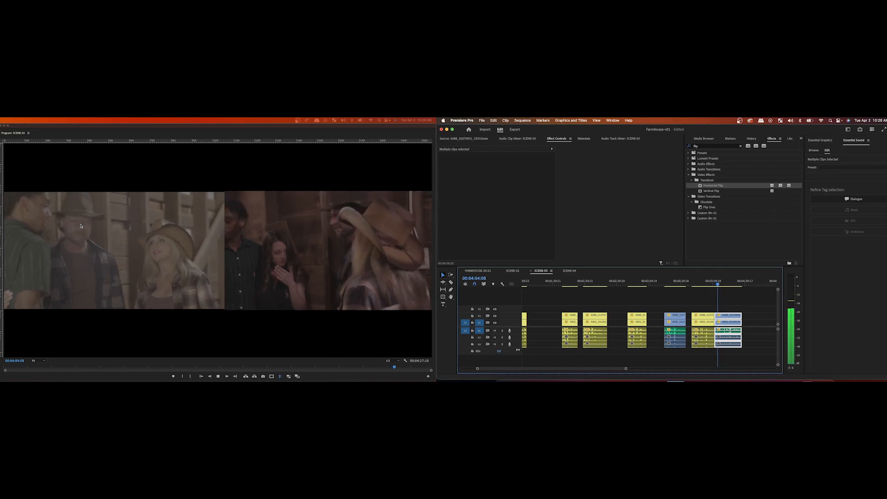
pyautogui.press('space')
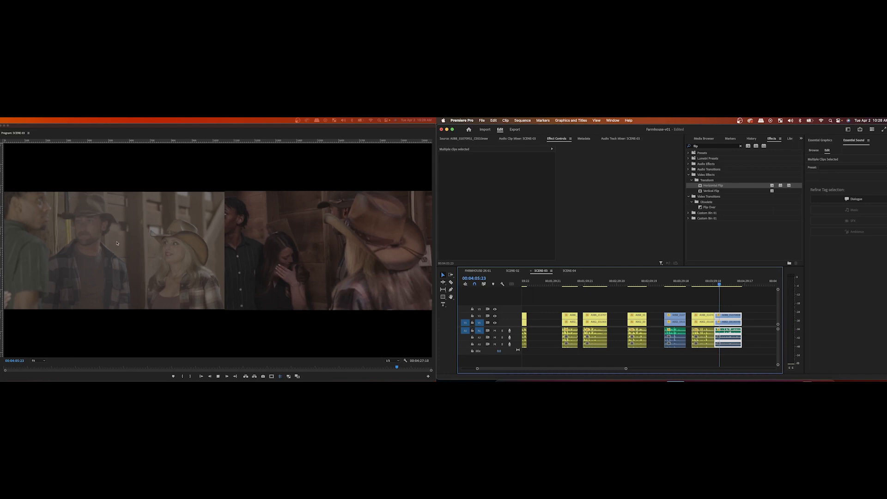
pyautogui.press('space')
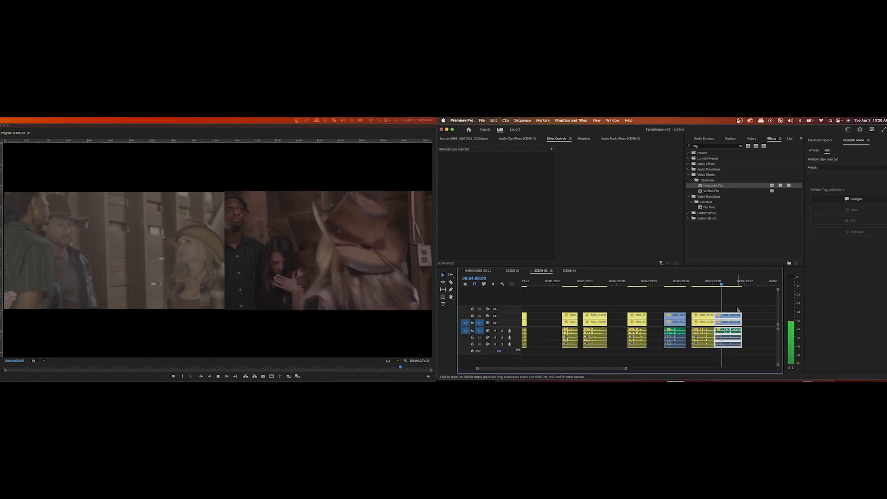
pyautogui.press('space')
pyautogui.press('q')
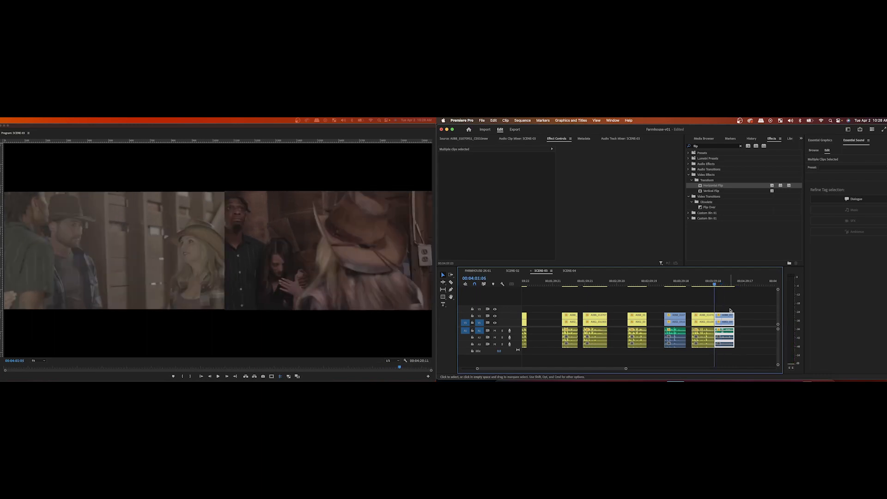
# Step: Play the end of the assembled opening and then the blue-yellow segment pair further along the sequence
pyautogui.hscroll(-5, 571, 296)
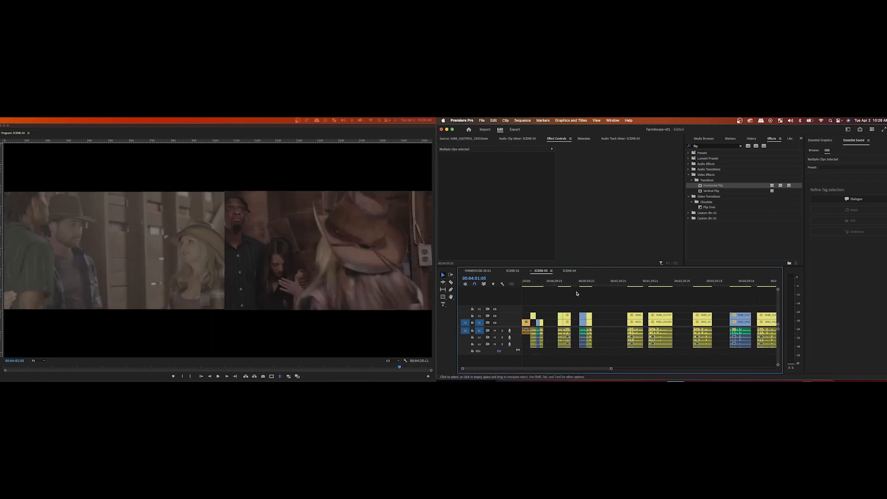
pyautogui.click(583, 285)
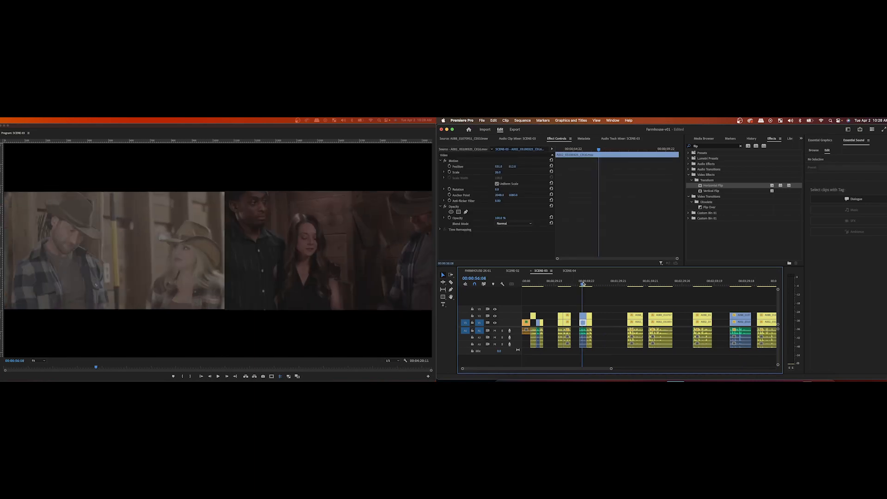
pyautogui.click(543, 285)
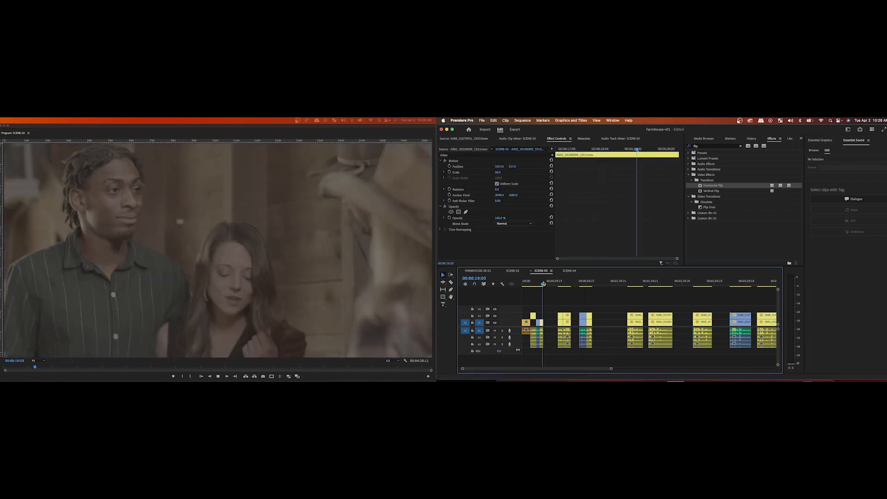
pyautogui.press('space')
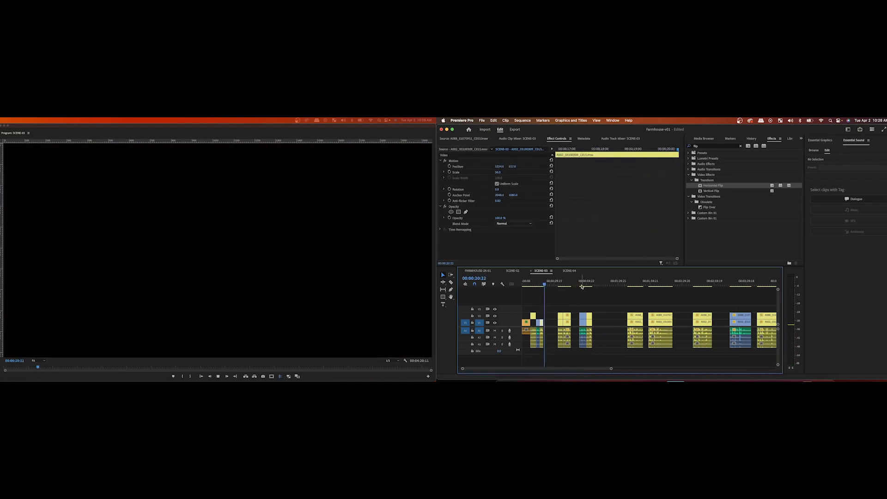
pyautogui.click(581, 286)
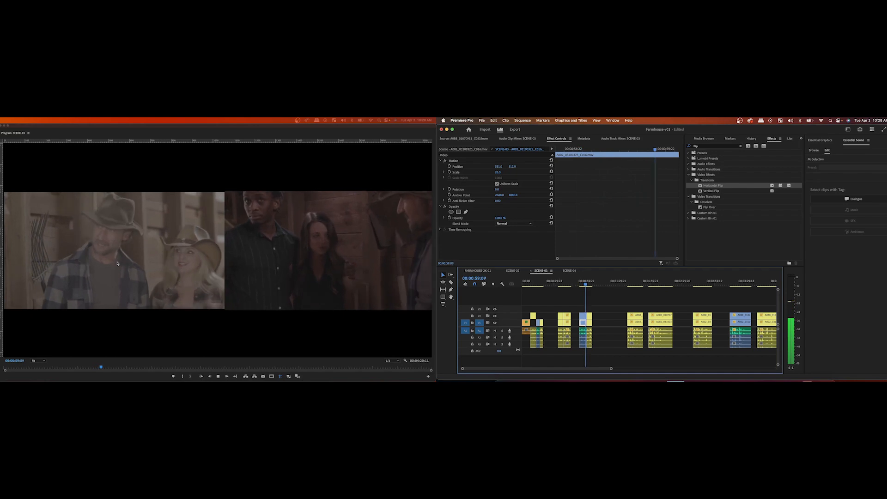
pyautogui.press('space')
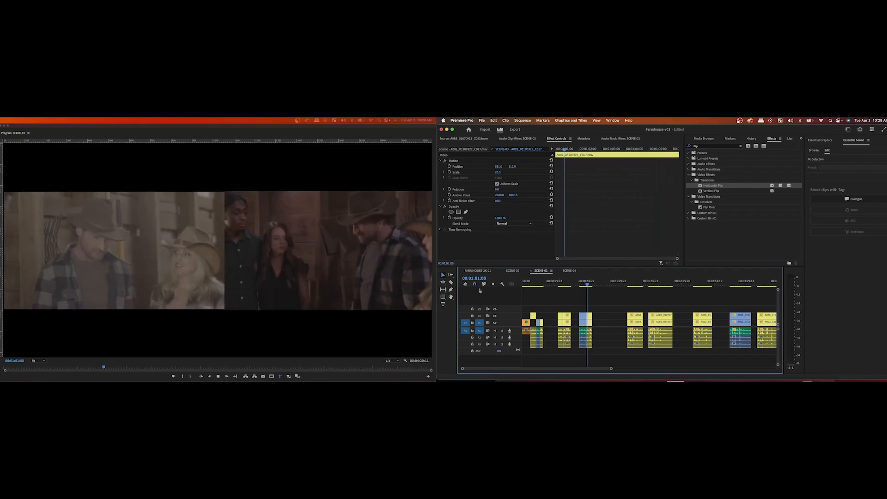
pyautogui.press('space')
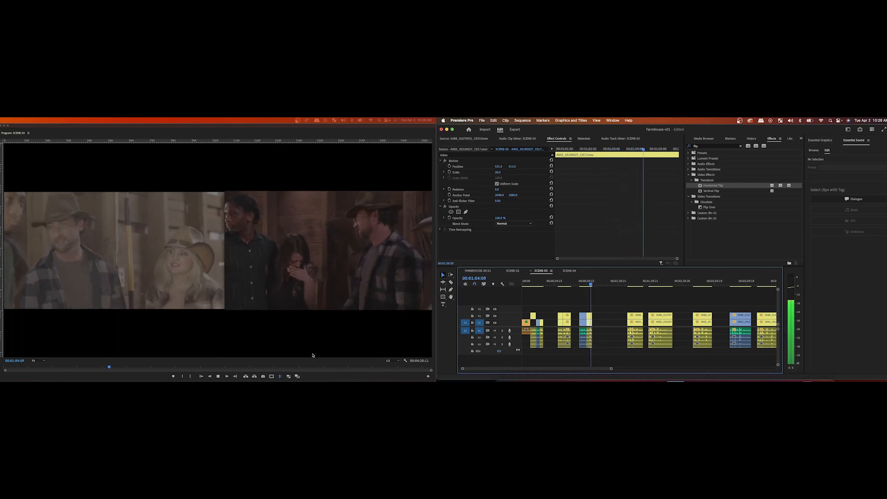
pyautogui.press('space')
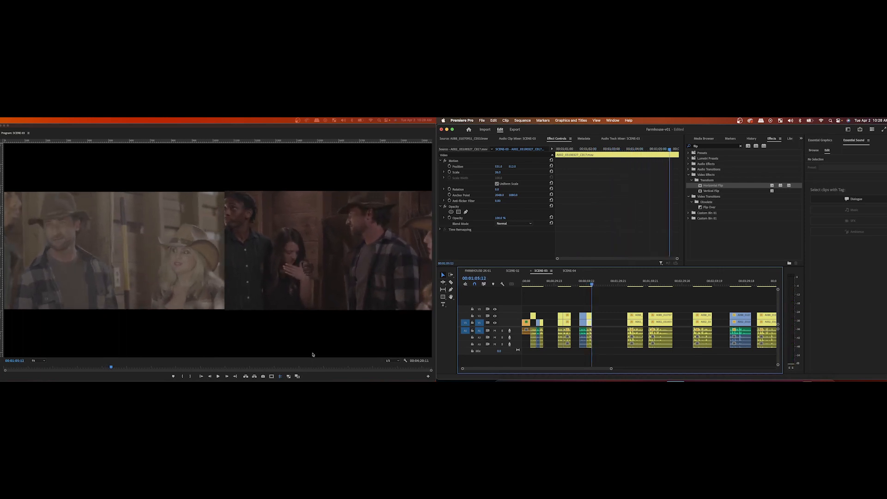
# Step: Replay the blue-yellow pair from its start and extend the end of its yellow segment on all layers
pyautogui.click(580, 283)
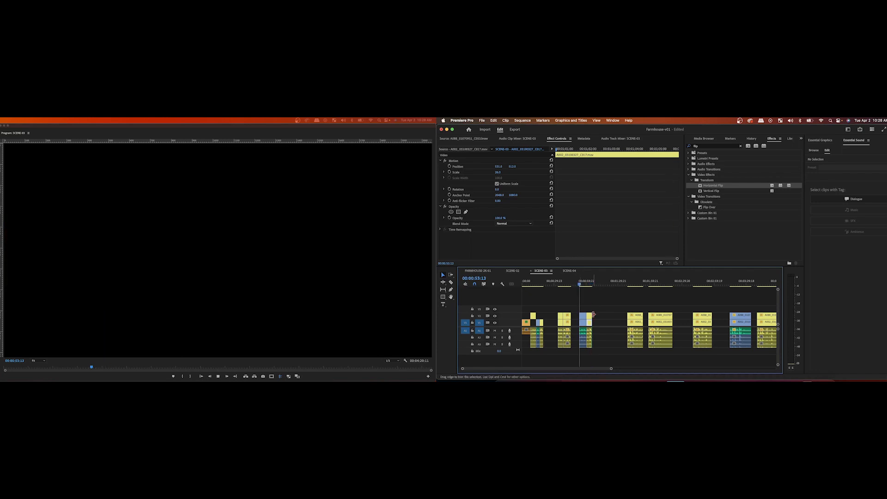
pyautogui.press('space')
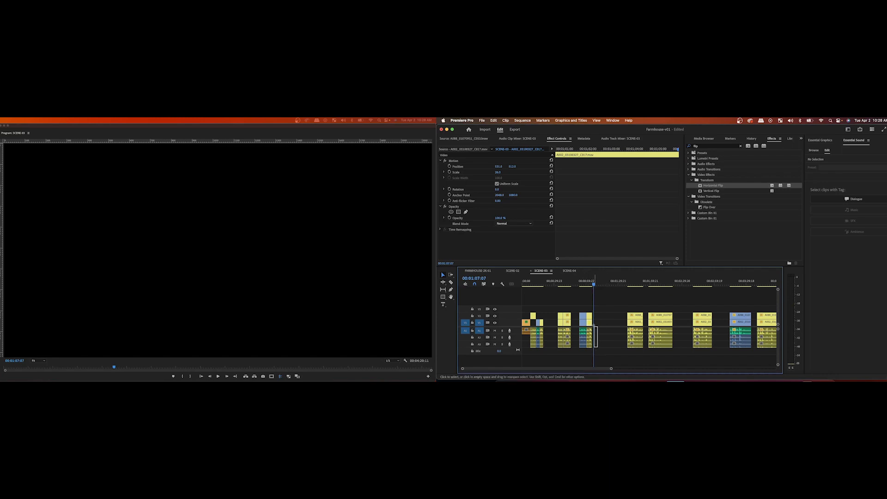
pyautogui.moveTo(592, 314); pyautogui.dragTo(596, 315)
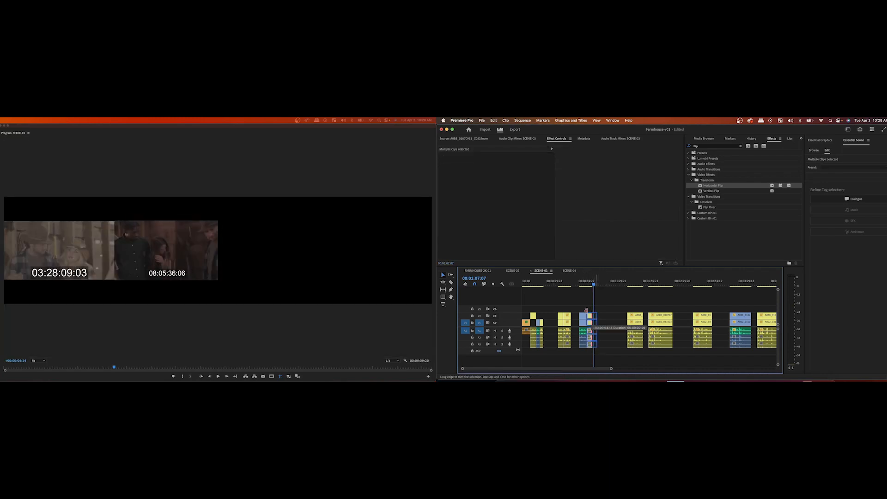
# Step: Play the two adjoining yellow segments between the assembled opening and the blue-yellow pair from their beginning
pyautogui.click(560, 286)
pyautogui.press('space')
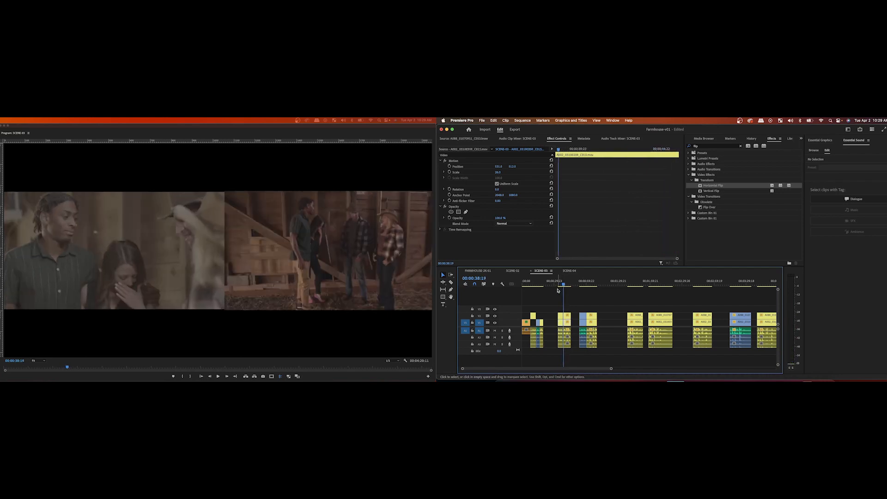
pyautogui.click(559, 287)
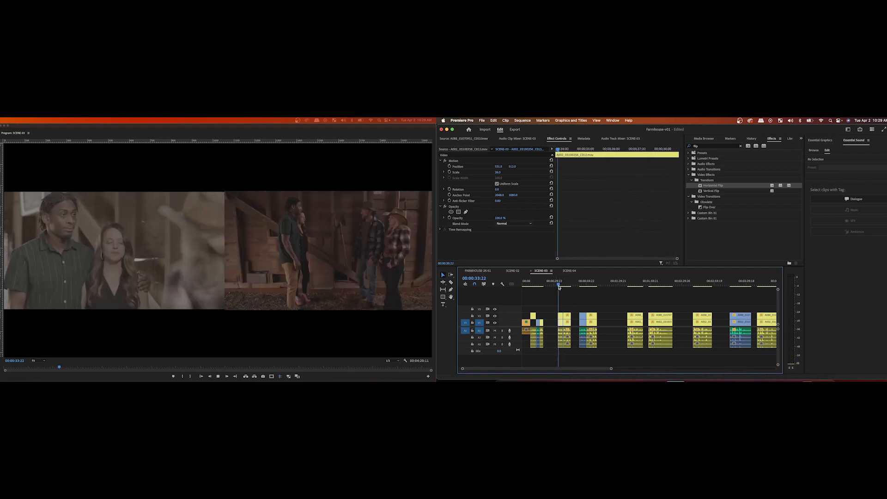
pyautogui.press('space')
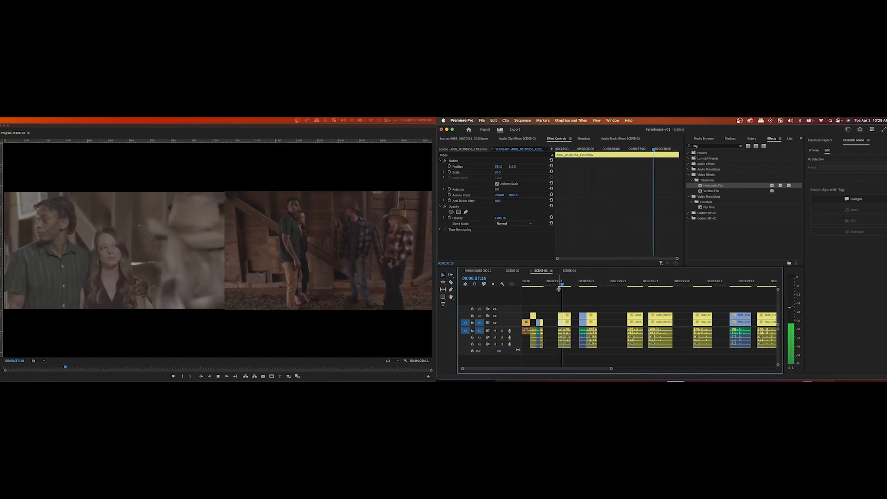
pyautogui.press('space')
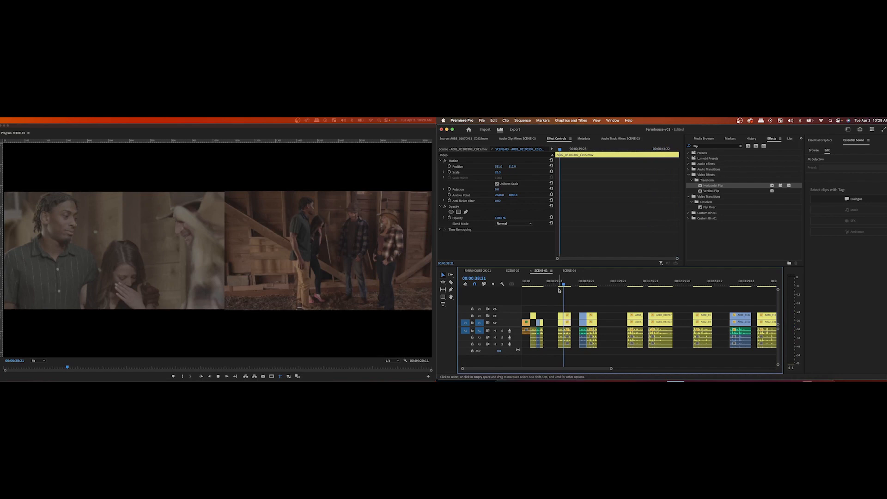
pyautogui.press('space')
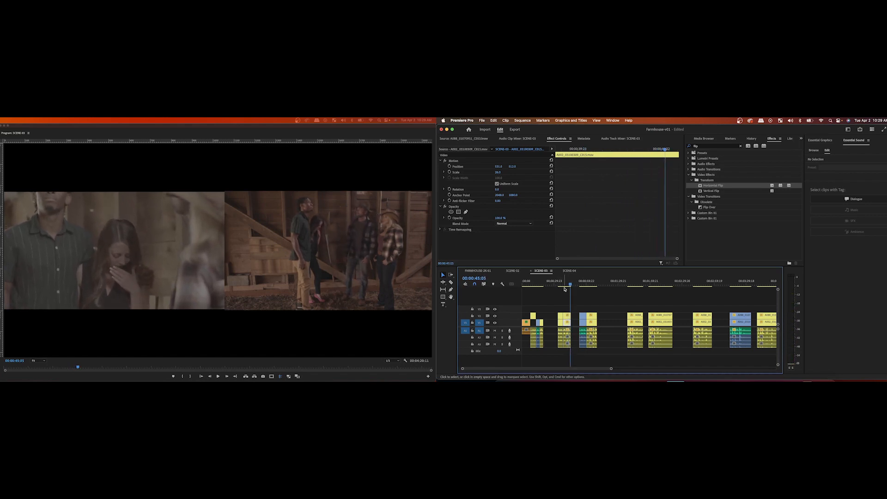
# Step: Replay the second yellow segment from about 00:00:41 and extend its end on all layers to about 00:00:49
pyautogui.moveTo(568, 285); pyautogui.dragTo(566, 286)
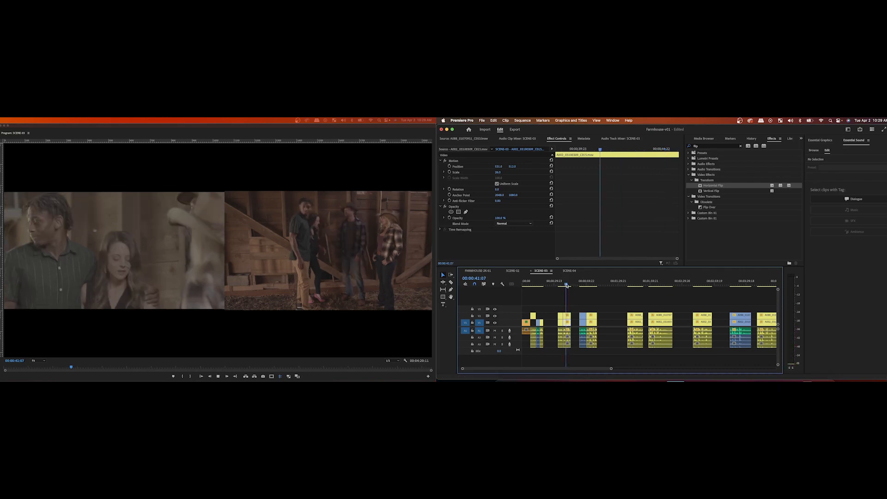
pyautogui.press('space')
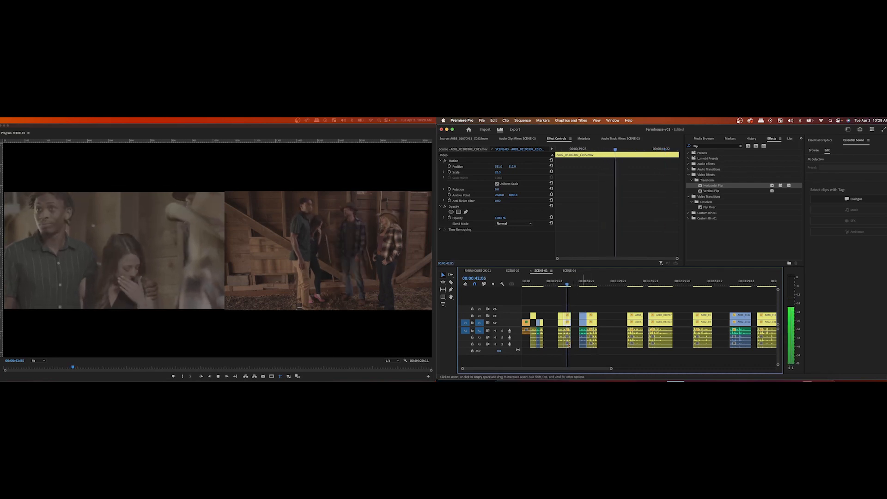
pyautogui.press('space')
pyautogui.moveTo(574, 318); pyautogui.dragTo(577, 317)
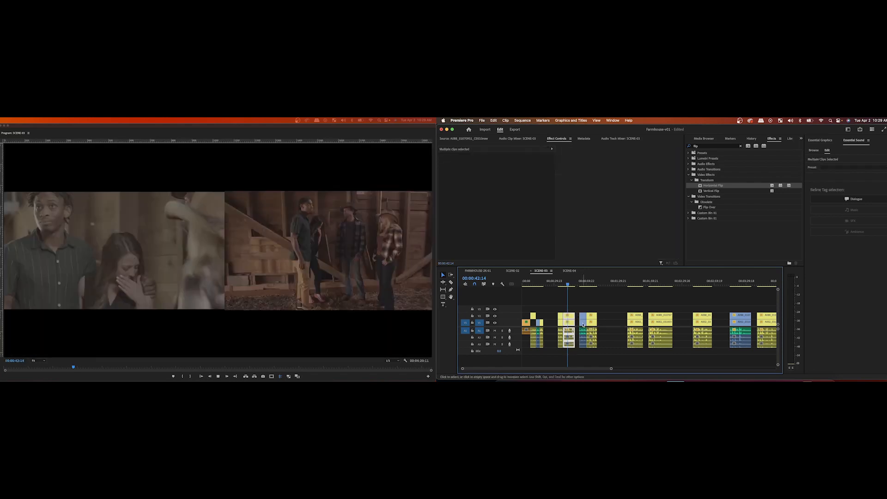
pyautogui.press('space')
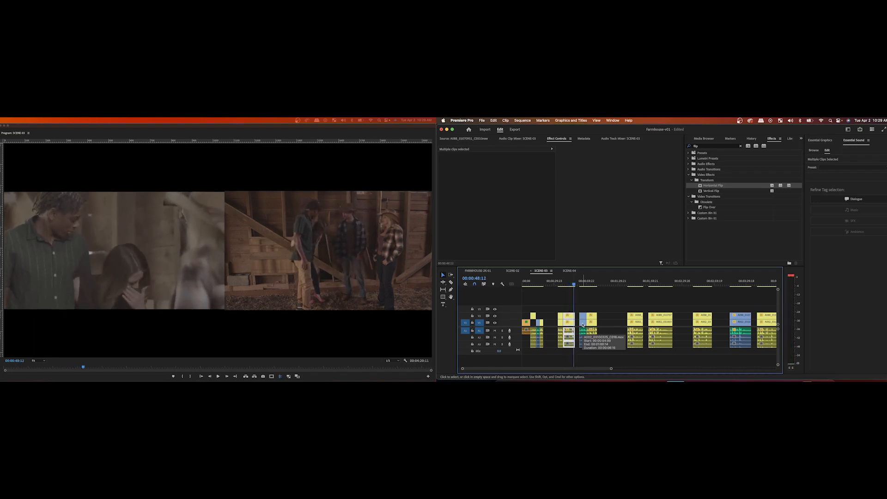
# Step: Move the two yellow segments into the gap after the blue-yellow pair, and append the pair's blue segment to the assembled opening
pyautogui.moveTo(556, 307); pyautogui.dragTo(569, 352)
pyautogui.moveTo(570, 318); pyautogui.dragTo(616, 318)
pyautogui.moveTo(558, 307); pyautogui.dragTo(585, 351)
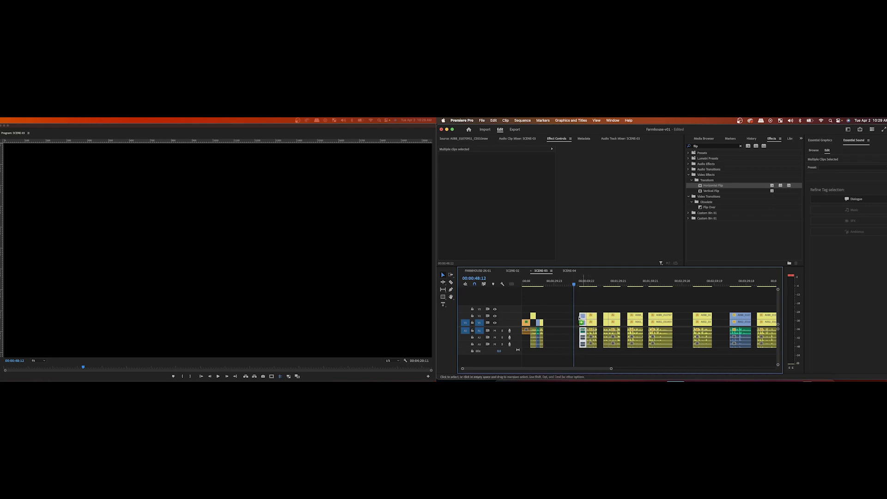
pyautogui.moveTo(579, 318); pyautogui.dragTo(541, 318)
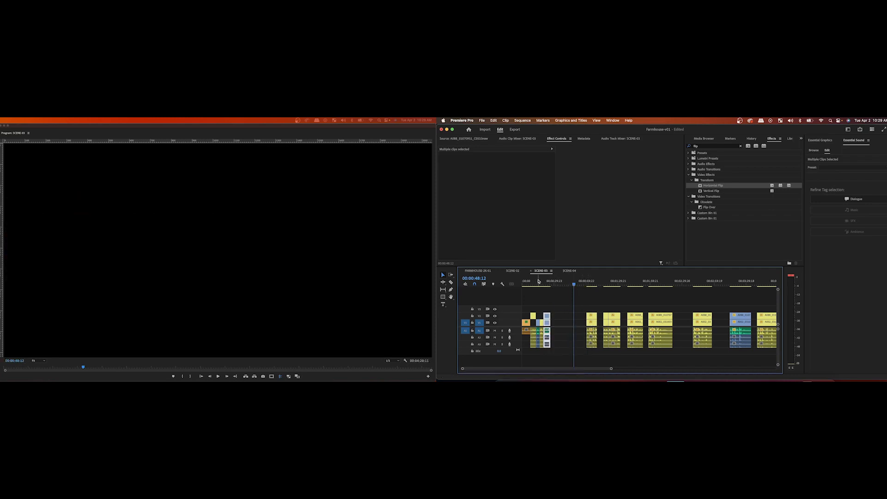
# Step: Play across the join with the appended blue segment and ripple-trim that segment's start to 00:00:21:14
pyautogui.click(541, 284)
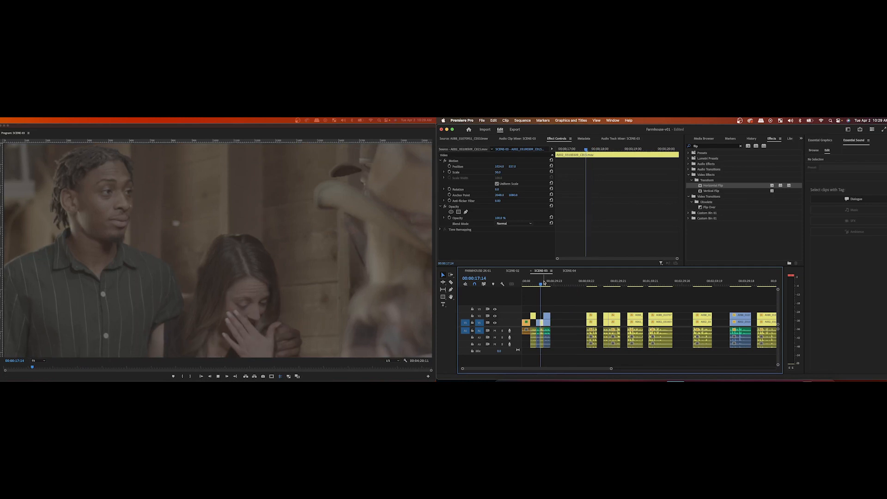
pyautogui.press('space')
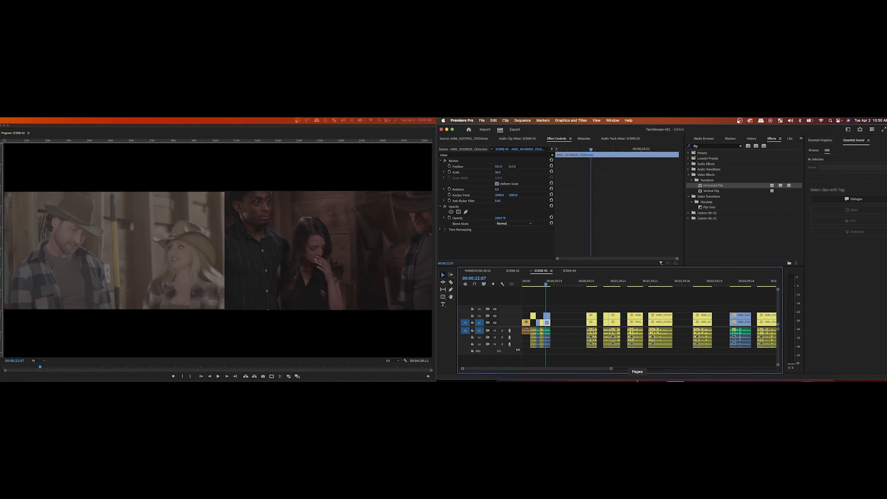
pyautogui.moveTo(611, 370); pyautogui.dragTo(523, 369)
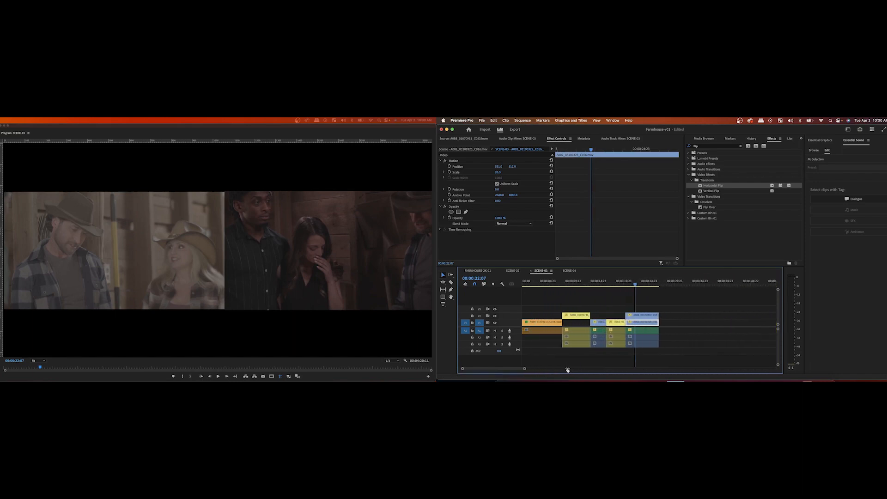
pyautogui.moveTo(636, 283); pyautogui.dragTo(633, 283)
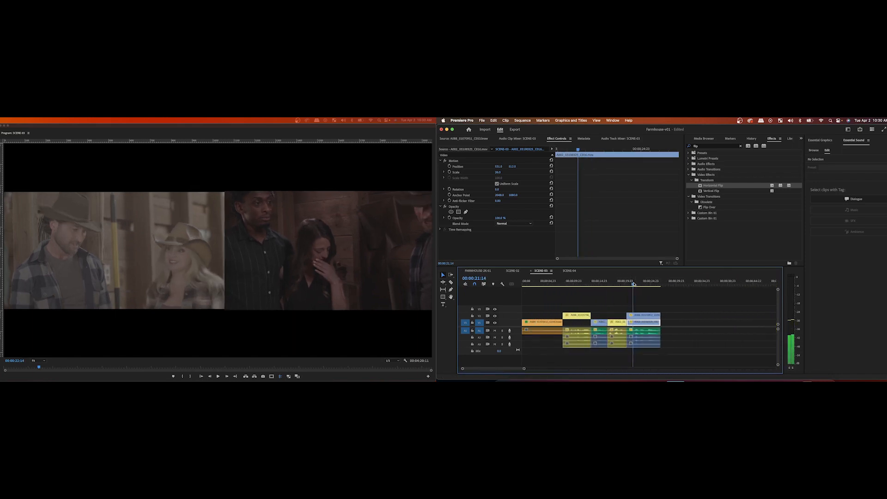
pyautogui.press('q')
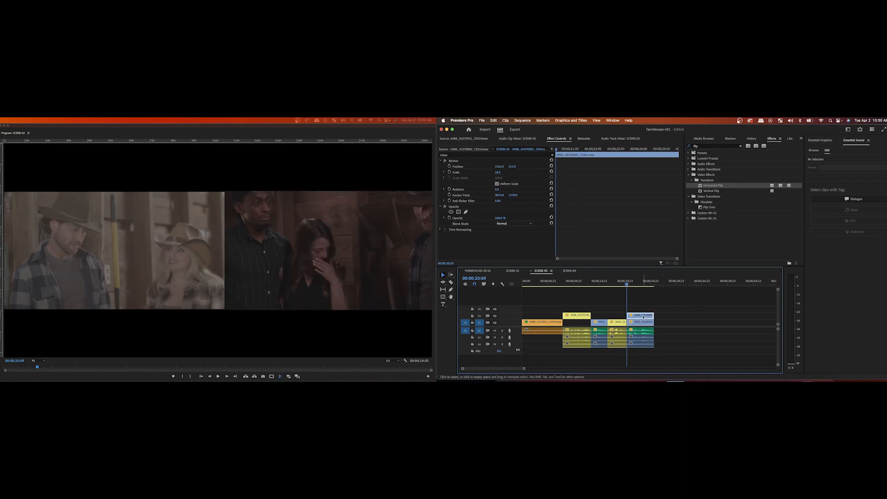
# Step: Delete the upper video layer of the appended blue segment and paste the earlier blue clip's Motion attributes onto its remaining video
pyautogui.press('Delete')
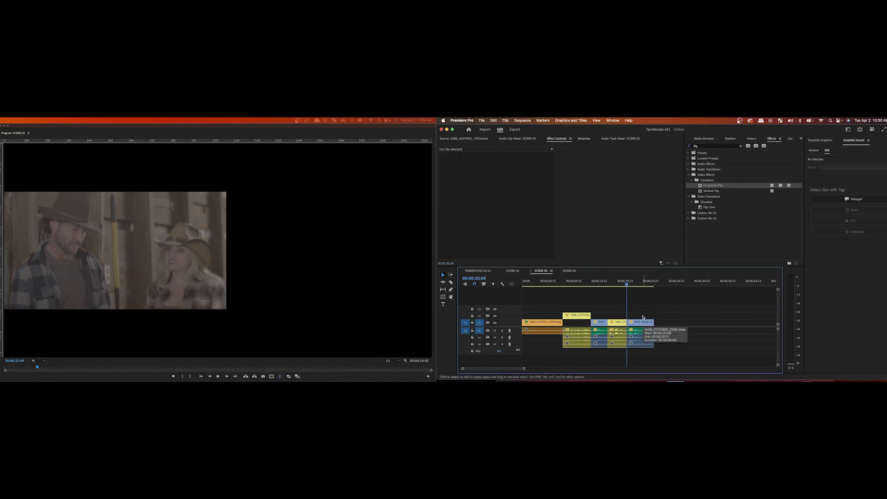
pyautogui.click(618, 323)
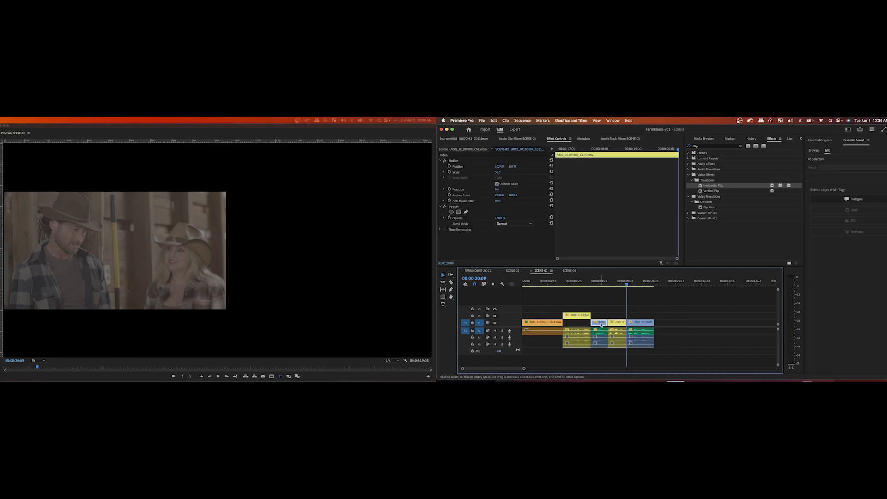
pyautogui.rightClick(601, 325)
pyautogui.click(625, 333)
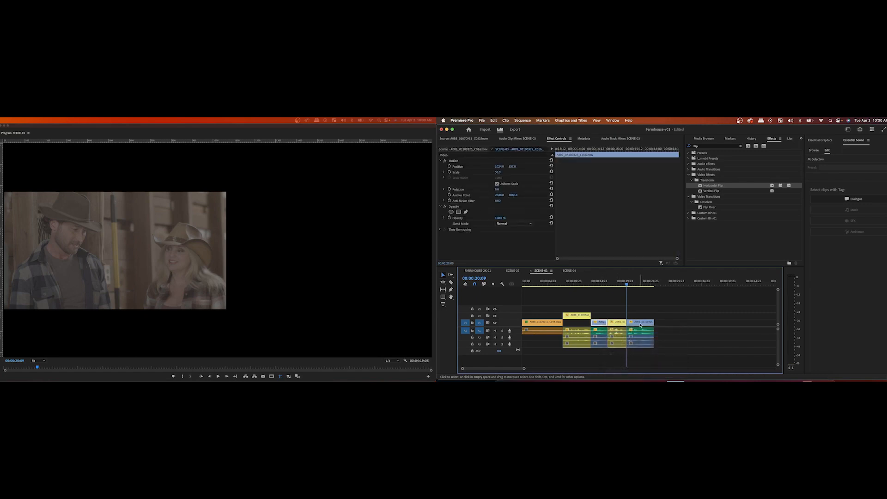
pyautogui.click(640, 323)
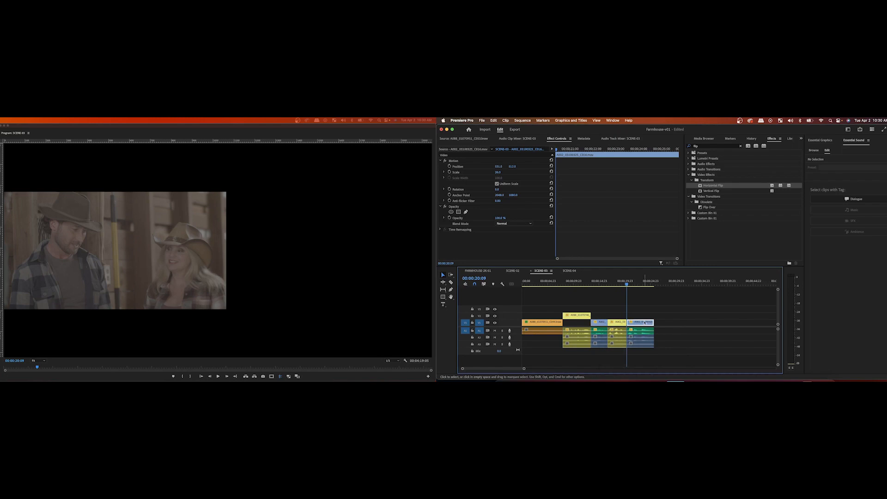
pyautogui.rightClick(644, 322)
pyautogui.click(659, 339)
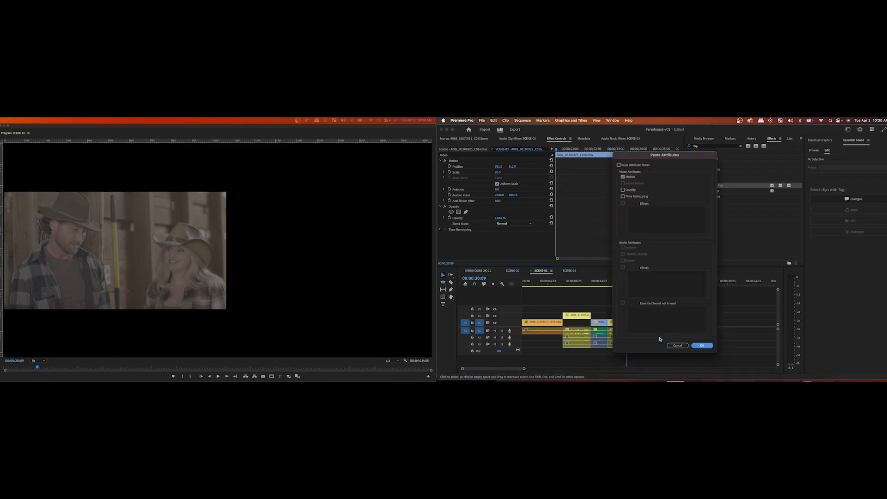
pyautogui.click(702, 345)
# Step: Play the assembled opening from about 00:00:18:23 through the end of the appended blue shot
pyautogui.click(619, 285)
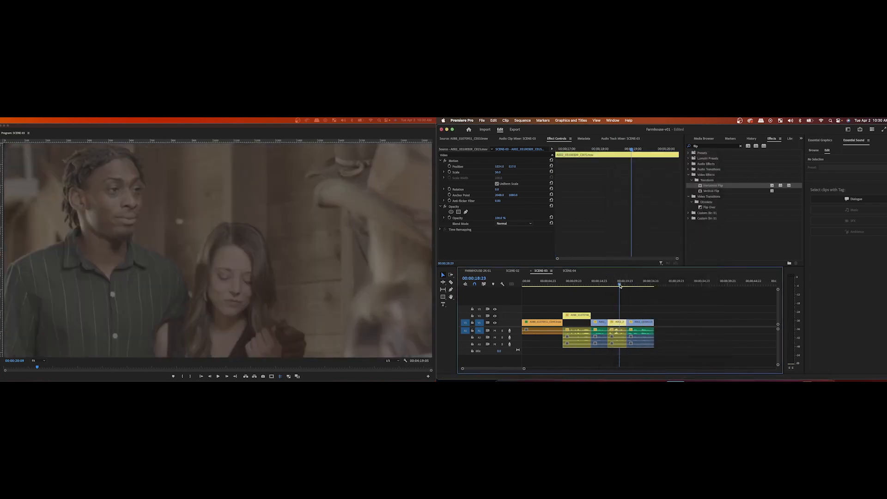
pyautogui.press('space')
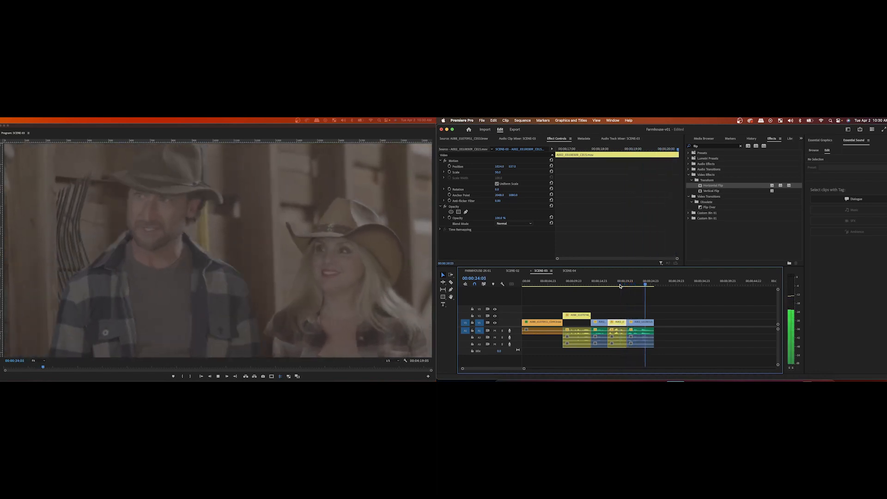
pyautogui.press('space')
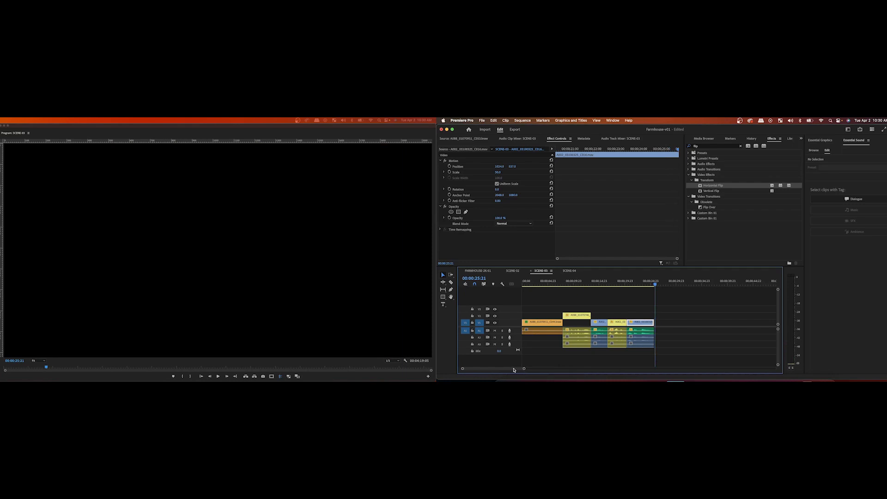
# Step: Review the side-by-side takes beyond the assembled opening, and play the second yellow group from about 00:01:15
pyautogui.moveTo(513, 369); pyautogui.dragTo(556, 368)
pyautogui.click(676, 282)
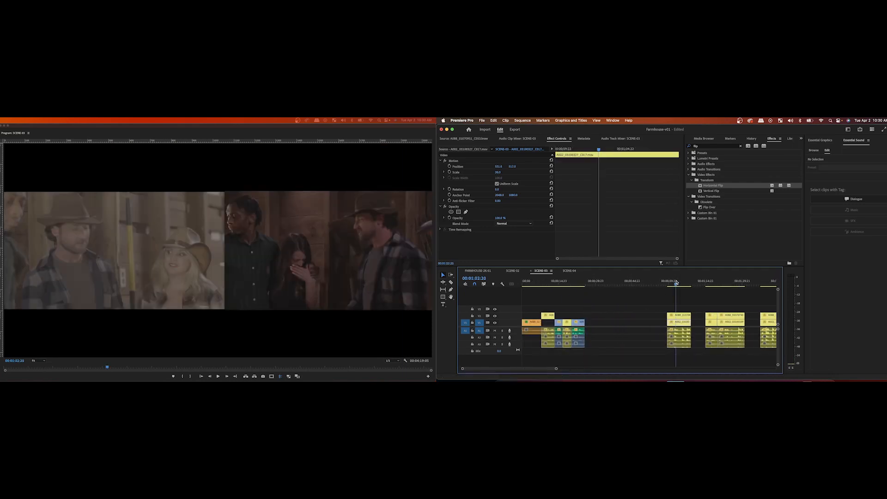
pyautogui.moveTo(676, 281); pyautogui.dragTo(672, 284)
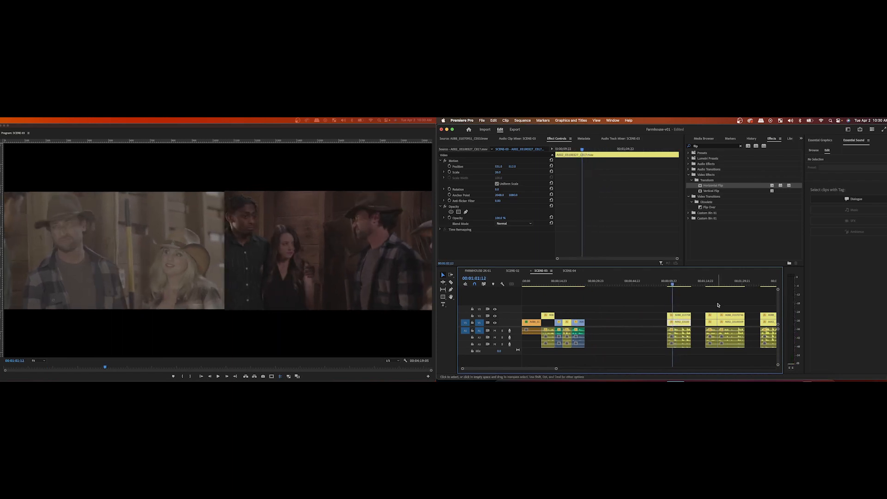
pyautogui.hscroll(5, 679, 299)
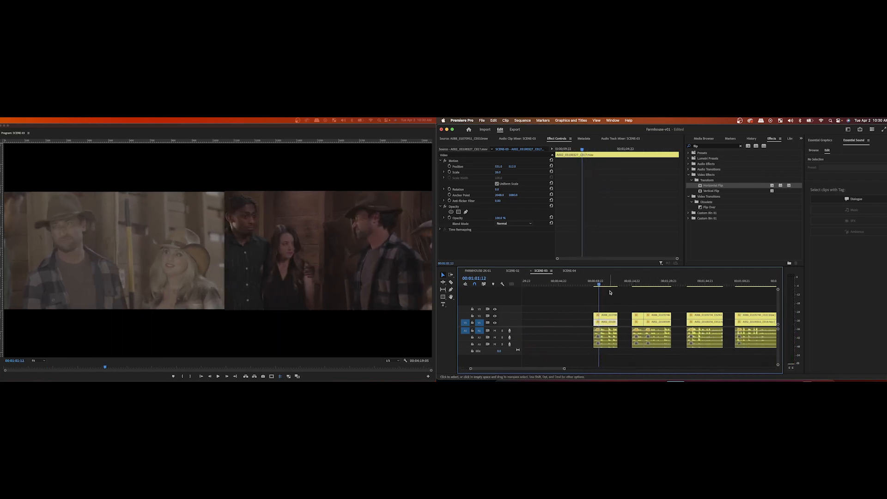
pyautogui.click(634, 285)
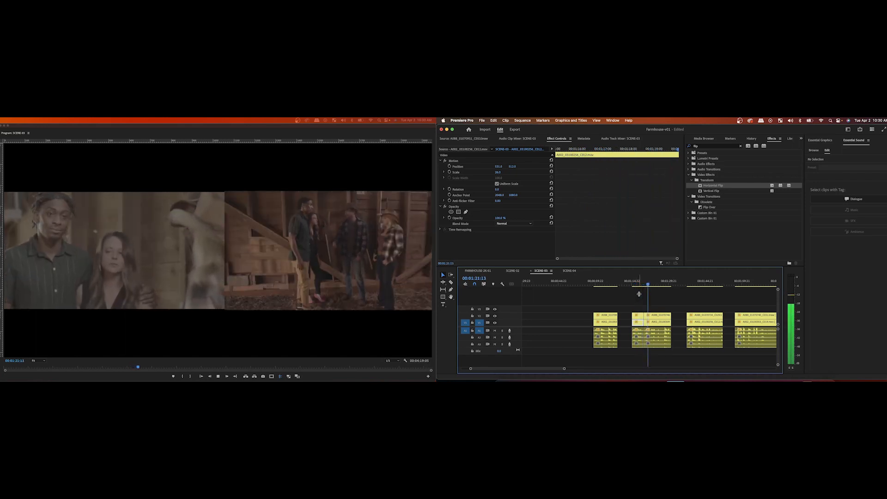
# Step: Trim the start of the second yellow group's later segment to 00:01:25:01 and play through the remainder
pyautogui.click(654, 324)
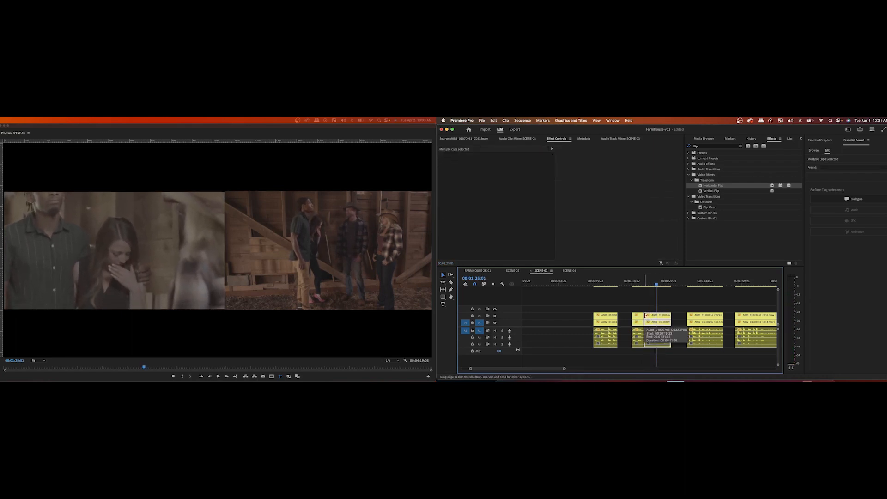
pyautogui.moveTo(645, 315); pyautogui.dragTo(657, 316)
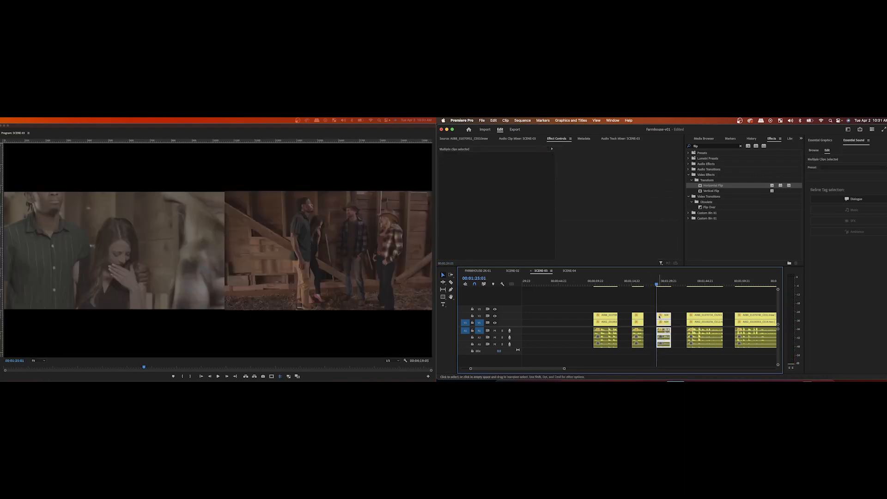
pyautogui.press('space')
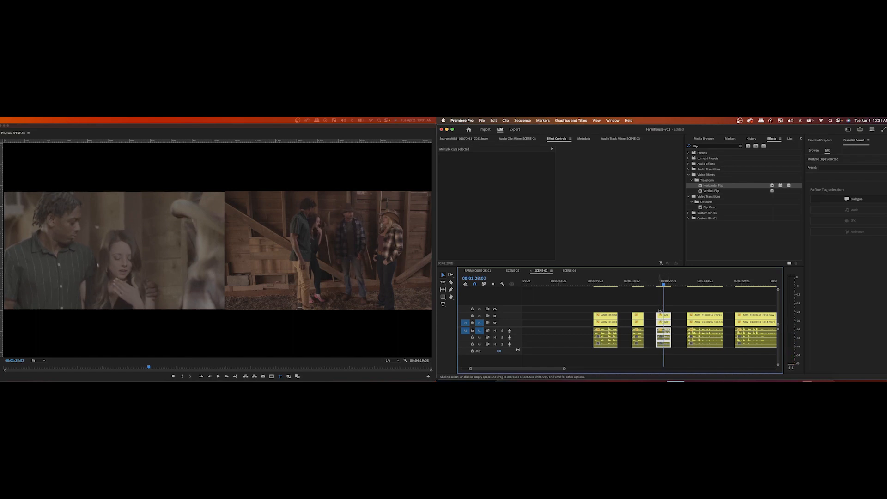
pyautogui.click(658, 284)
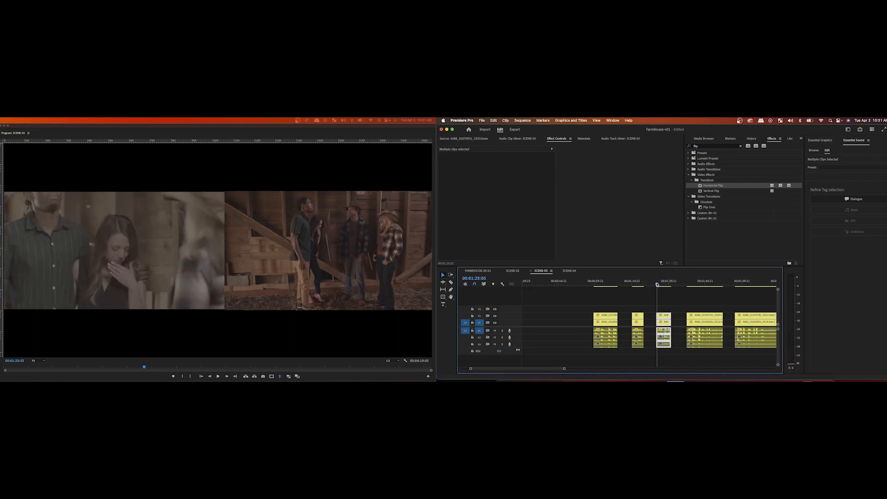
pyautogui.press('space')
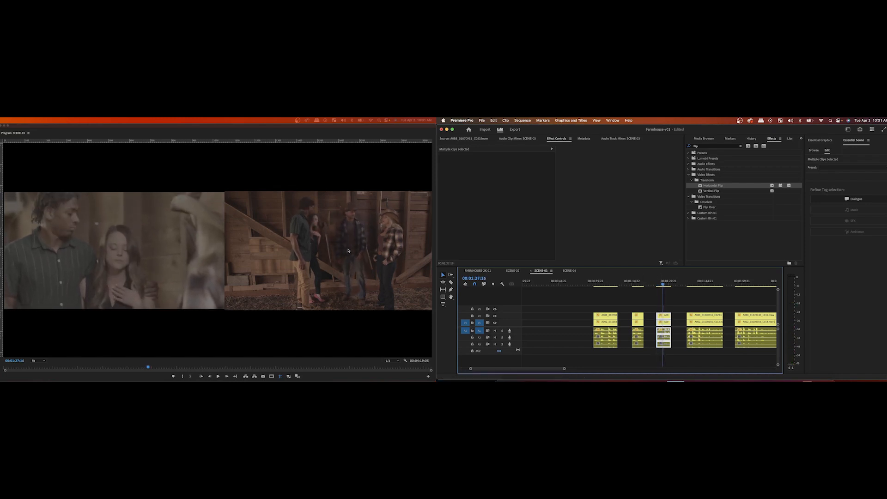
# Step: Move the trimmed yellow segment back to the end of the assembled opening, against the last blue shot
pyautogui.moveTo(666, 318); pyautogui.dragTo(537, 319)
pyautogui.hscroll(-5, 578, 319)
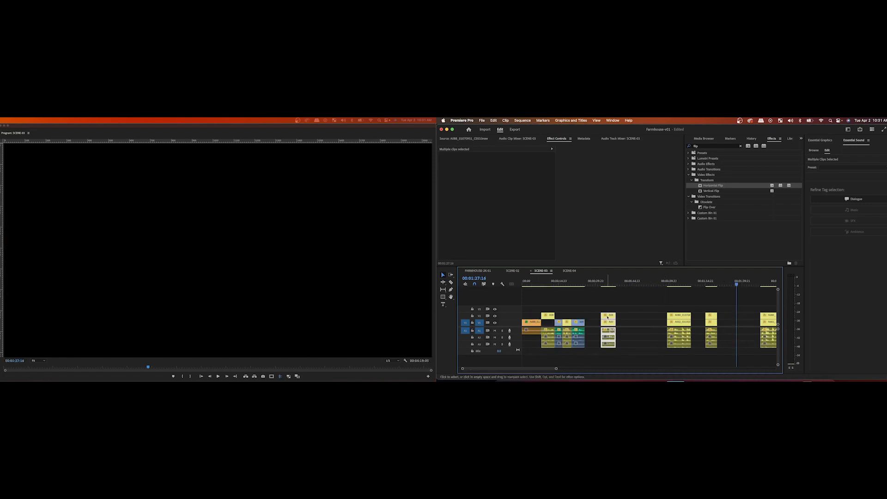
pyautogui.moveTo(608, 318); pyautogui.dragTo(592, 316)
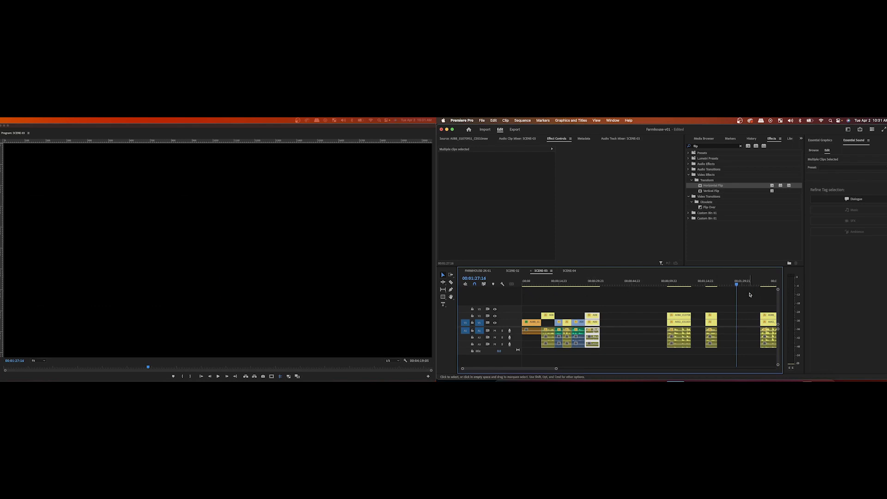
# Step: Play the yellow segment still in place from about 00:01:15 and extend its end into the empty gap
pyautogui.click(706, 284)
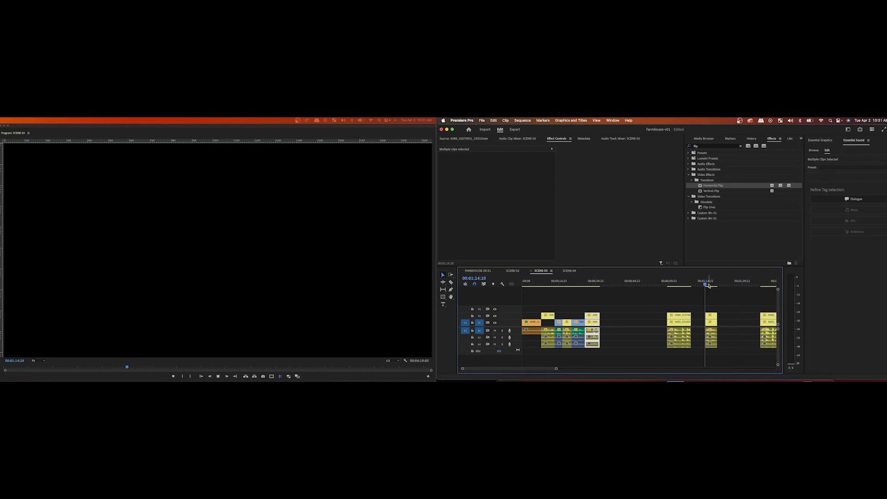
pyautogui.press('space')
pyautogui.click(673, 284)
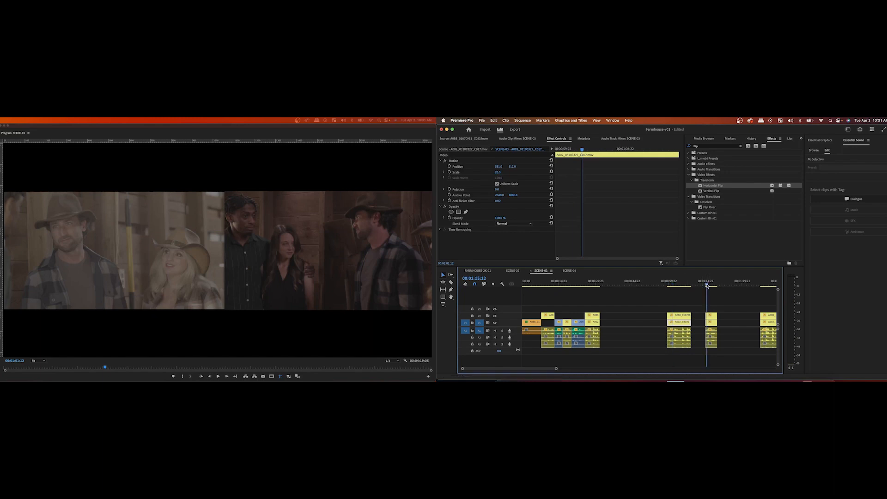
pyautogui.press('space')
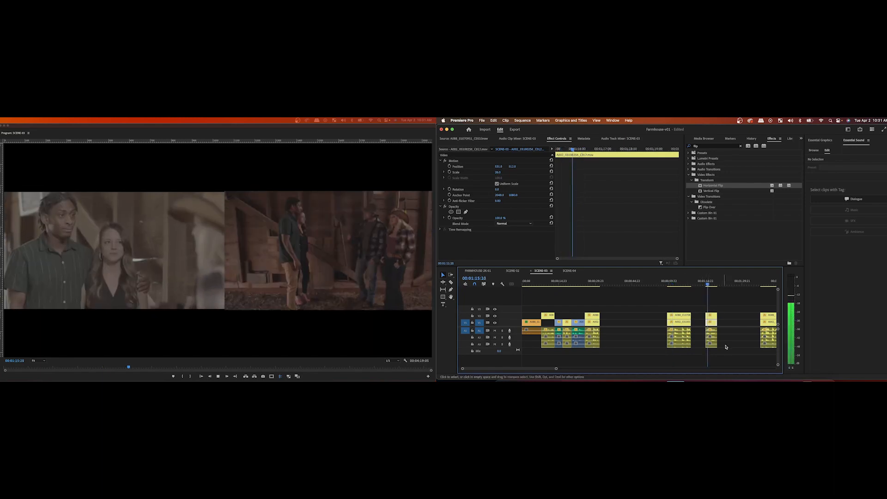
pyautogui.click(713, 317)
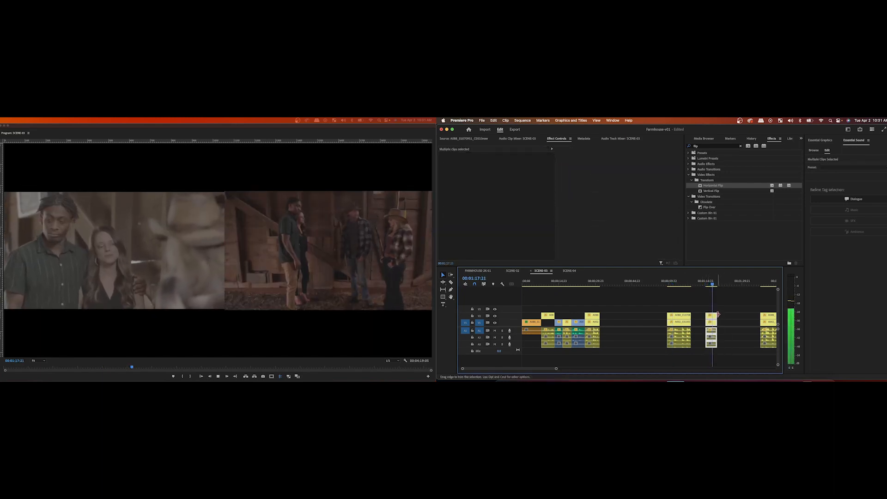
pyautogui.moveTo(717, 316); pyautogui.dragTo(729, 314)
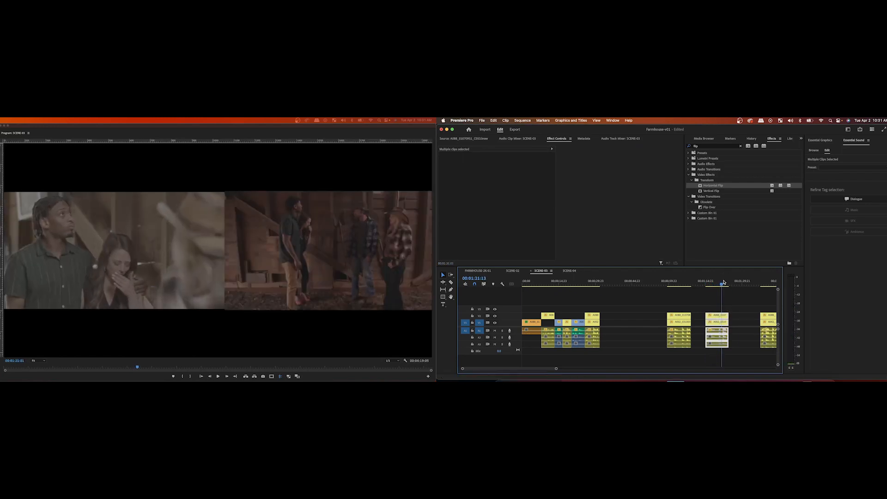
# Step: Find the frame at 00:01:19:02, trim the extended segment's start there and move the segment near the assembled opening
pyautogui.moveTo(721, 285); pyautogui.dragTo(716, 285)
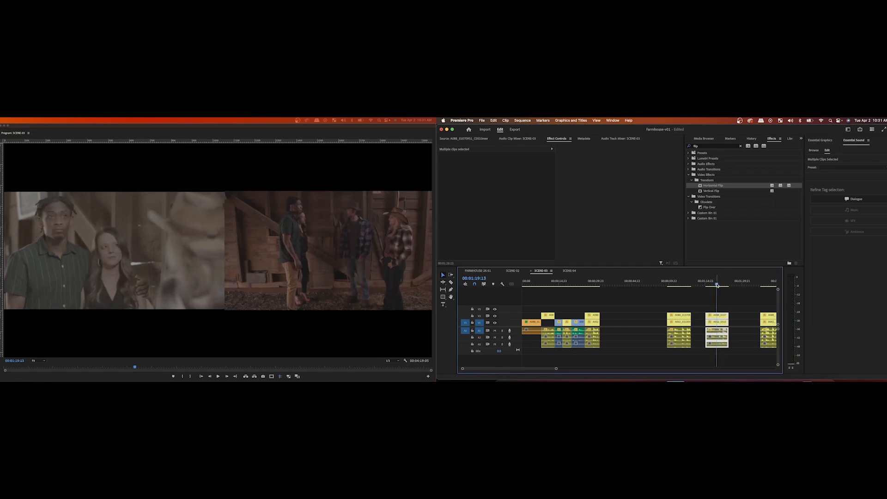
pyautogui.press('Right')
pyautogui.press('Right')
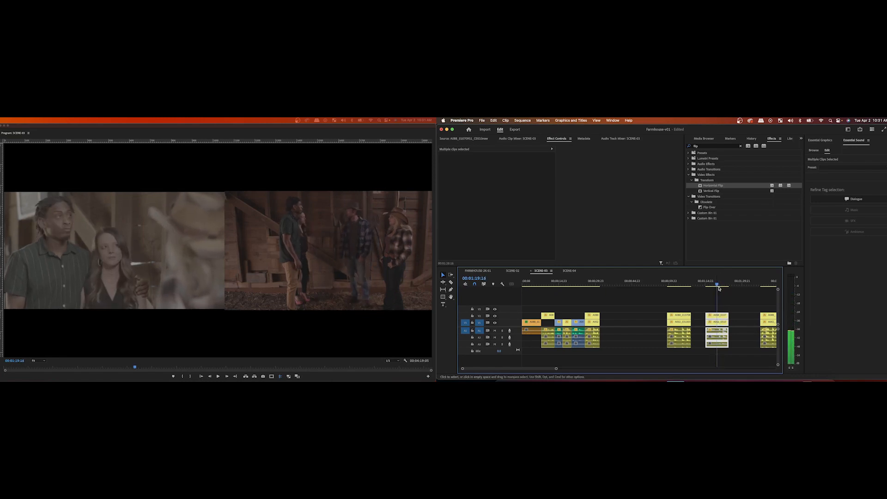
pyautogui.press('Left')
pyautogui.press('Left')
pyautogui.press('Left')
pyautogui.press('Left')
pyautogui.press('Left')
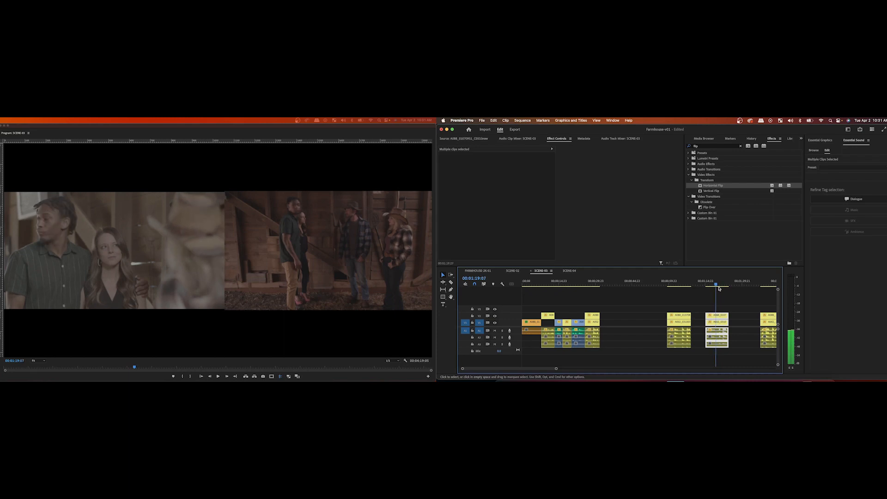
pyautogui.press('Left')
pyautogui.press('Left')
pyautogui.press('Left')
pyautogui.press('Left')
pyautogui.press('Left')
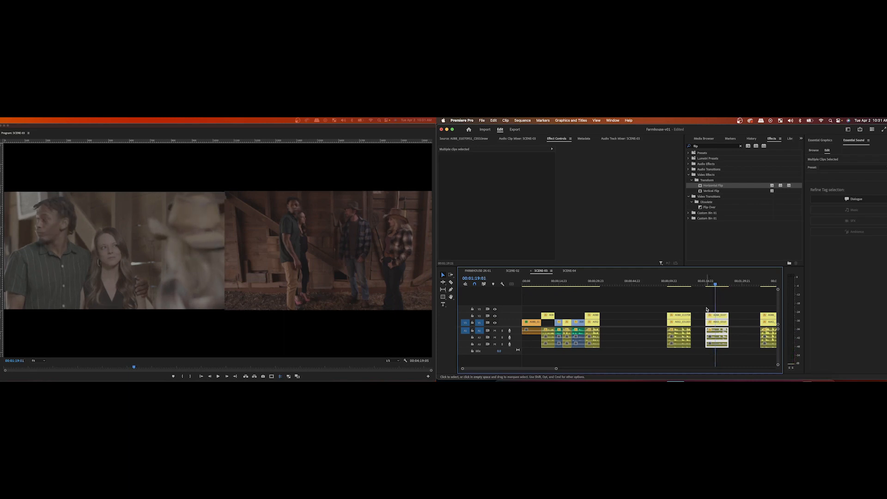
pyautogui.press('space')
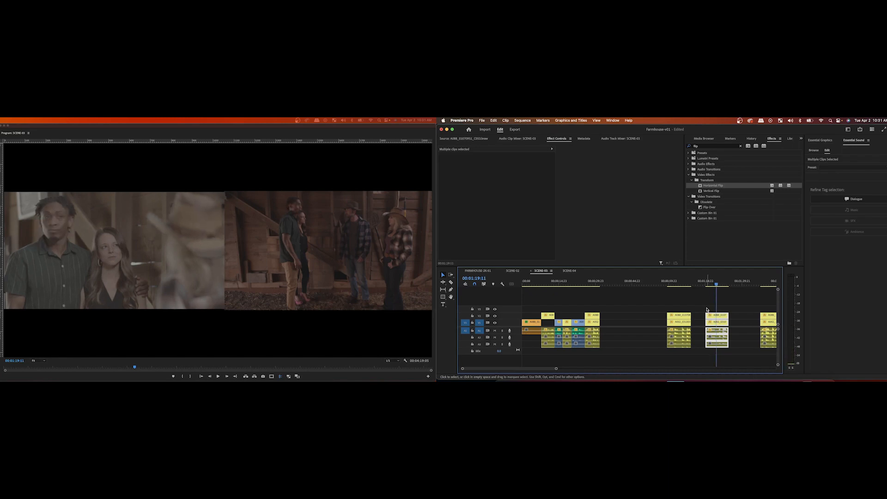
pyautogui.moveTo(716, 284); pyautogui.dragTo(611, 316)
# Step: Replace the yellow segment at the end of the opening with the newly trimmed one and play across the join
pyautogui.click(591, 314)
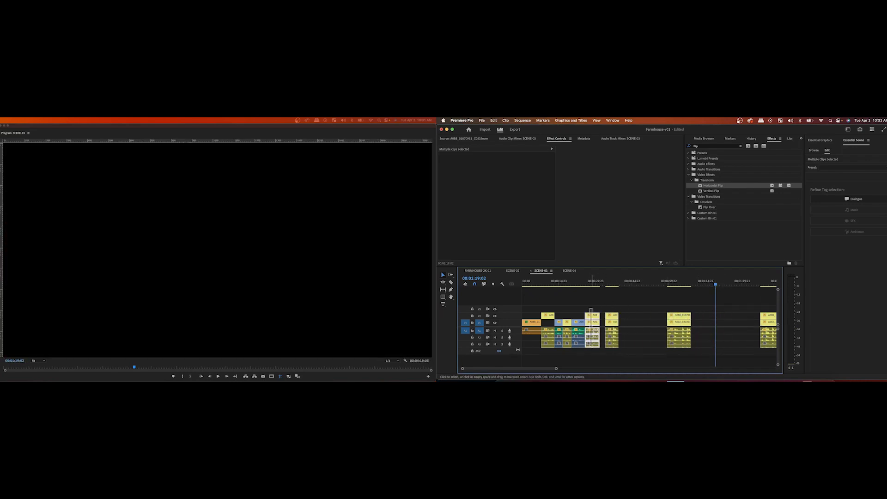
pyautogui.press('Delete')
pyautogui.click(612, 316)
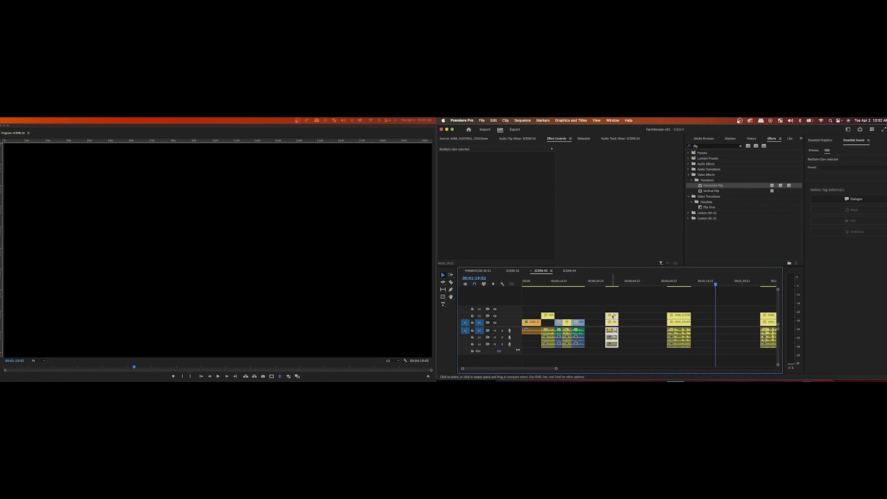
pyautogui.moveTo(612, 315); pyautogui.dragTo(593, 316)
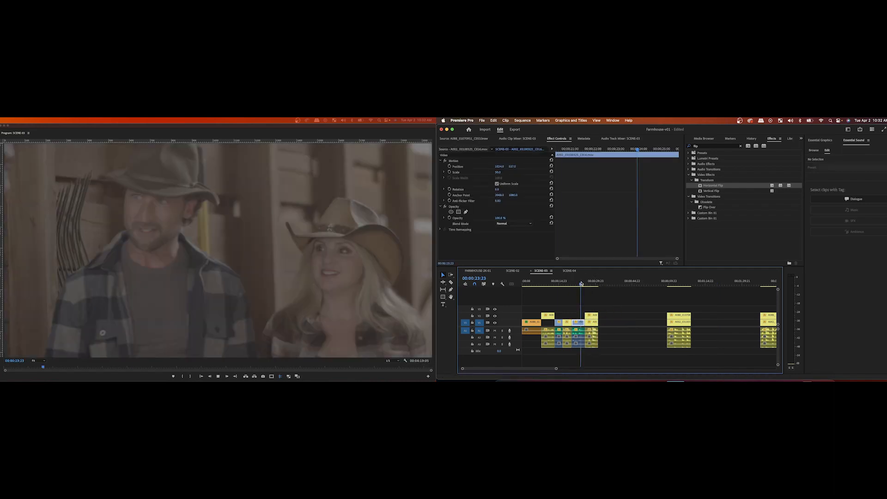
pyautogui.press('space')
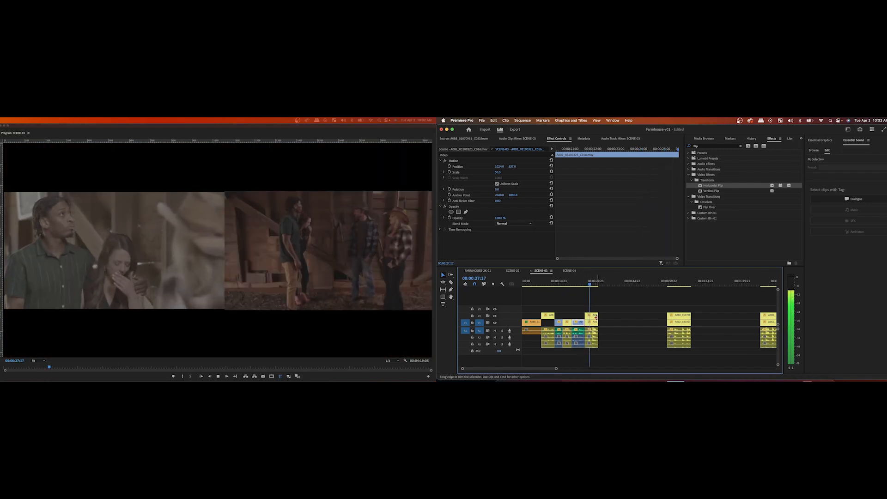
pyautogui.click(595, 316)
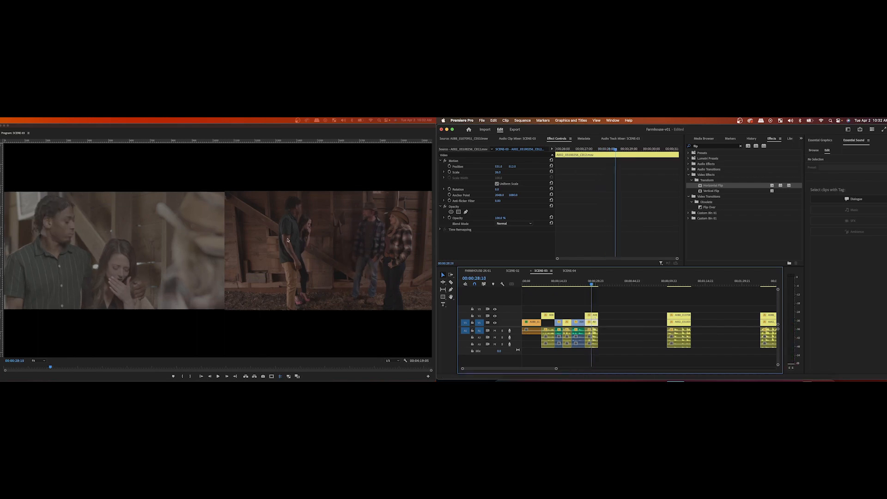
# Step: Copy the last blue shot and paste its Motion attributes onto both video layers of the appended yellow segment
pyautogui.click(580, 323)
pyautogui.rightClick(580, 324)
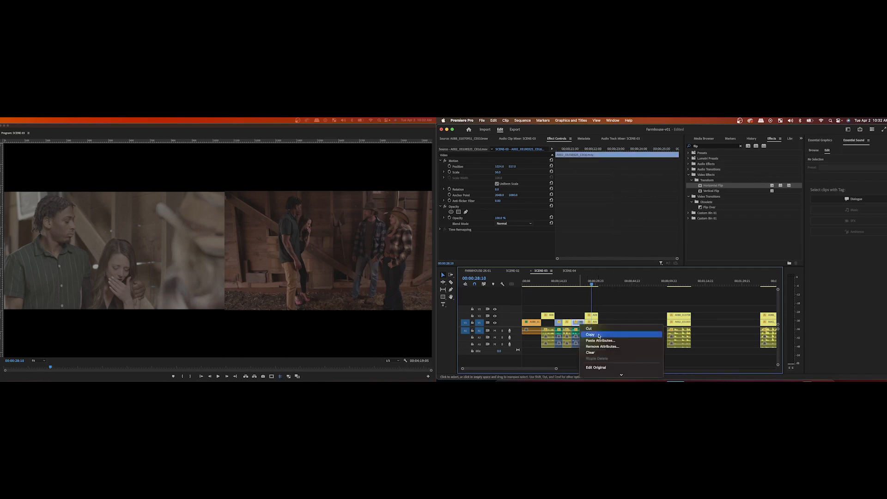
pyautogui.click(597, 334)
pyautogui.moveTo(595, 322); pyautogui.dragTo(595, 321)
pyautogui.rightClick(595, 318)
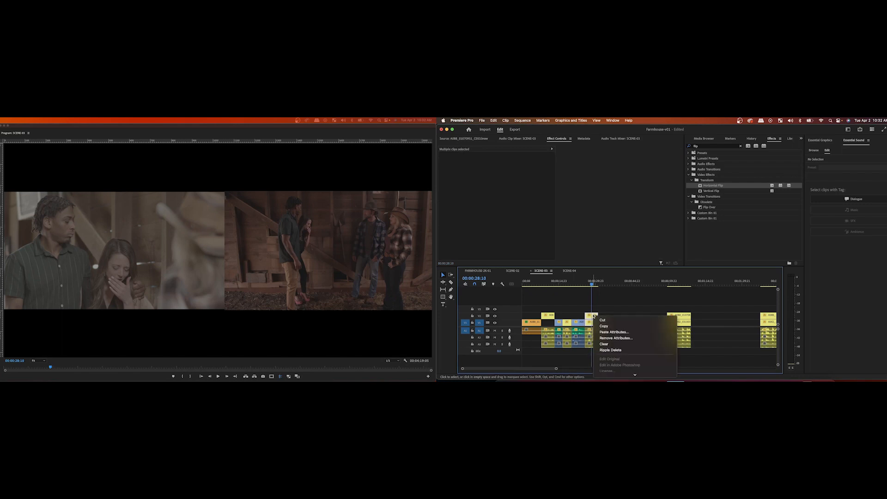
pyautogui.click(611, 333)
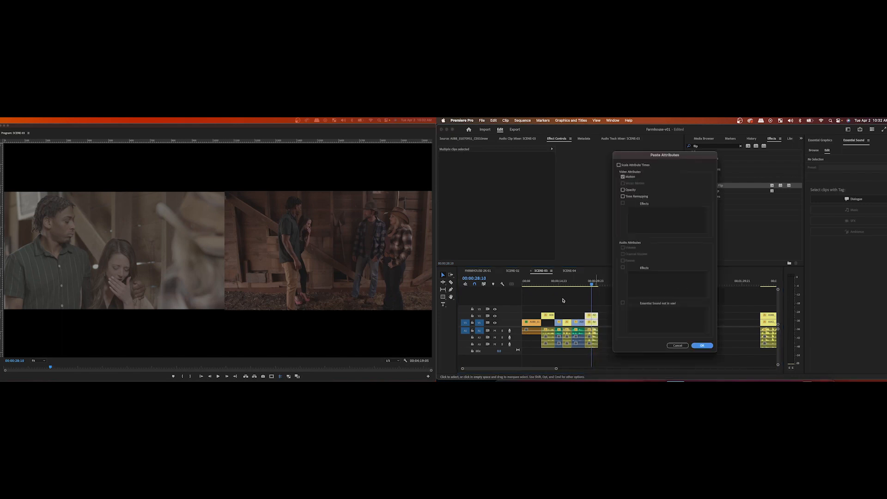
pyautogui.click(702, 345)
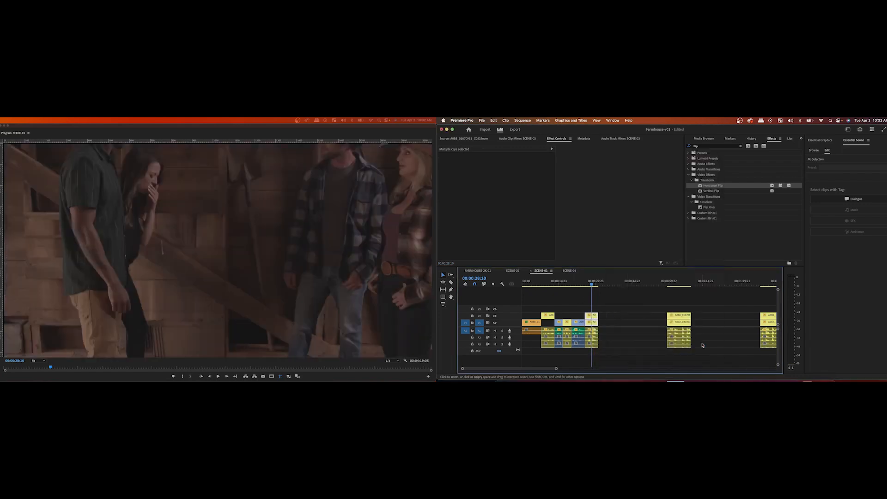
# Step: Scale the appended segment's upper wide shot to 34 and raise it to frame all four people, and hide the upper video track
pyautogui.click(595, 317)
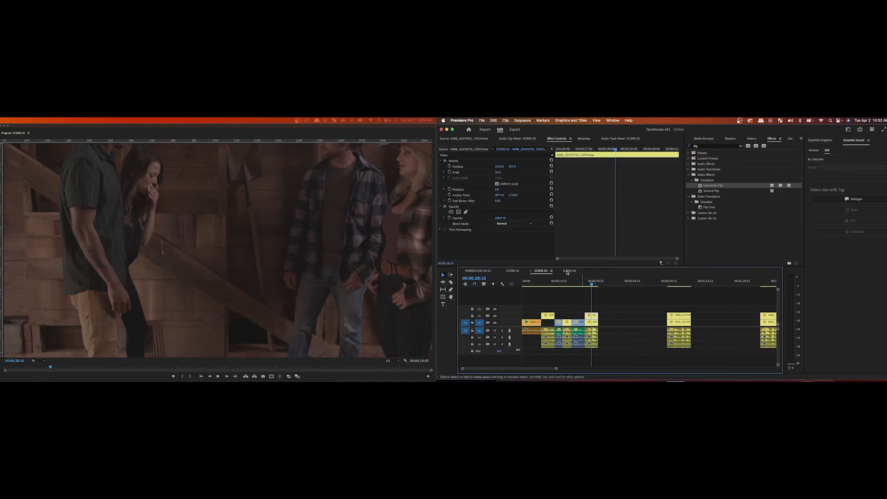
pyautogui.moveTo(498, 172); pyautogui.dragTo(521, 165)
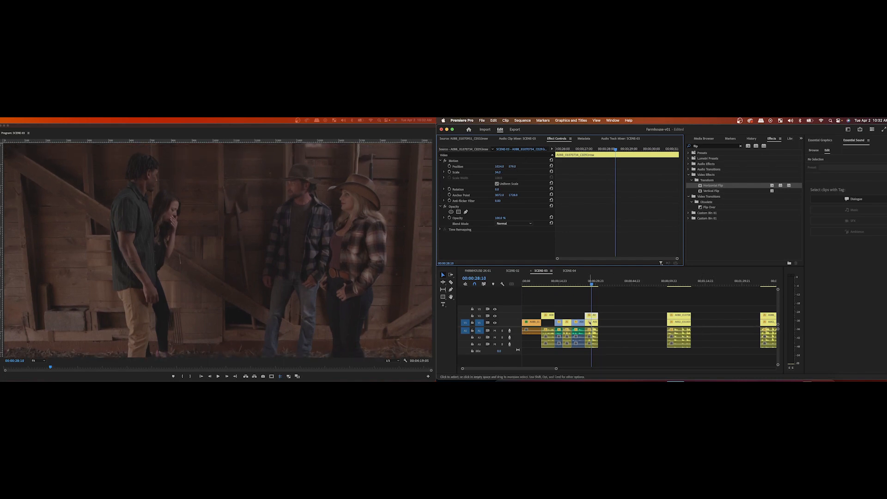
pyautogui.click(590, 322)
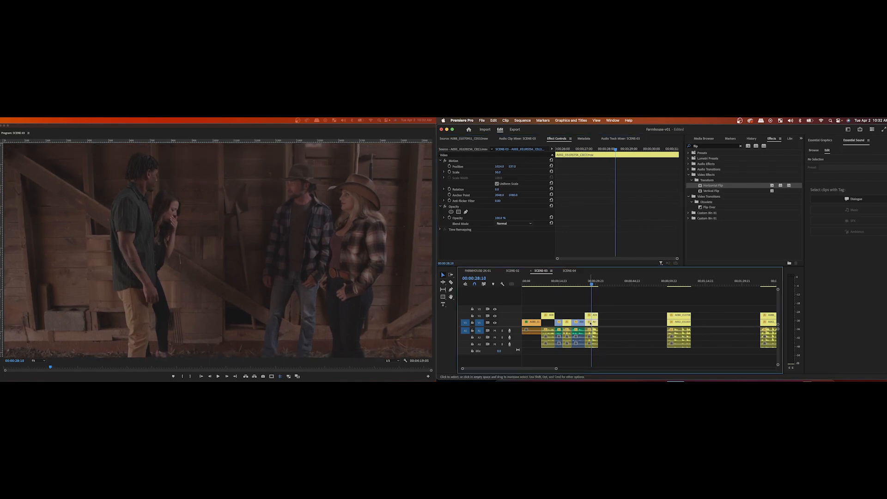
pyautogui.click(495, 316)
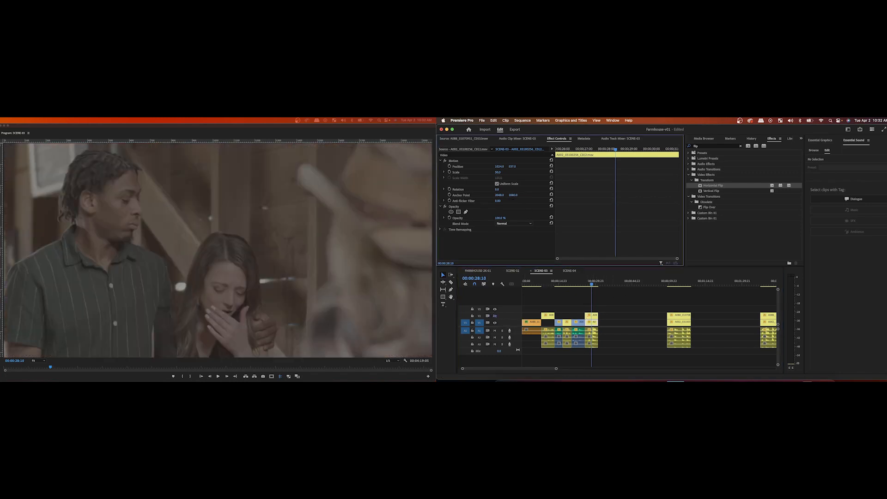
# Step: Try a smaller scale on the lower layer's close-up, undo it and return to about 00:00:20:15 in the blue shot
pyautogui.moveTo(498, 174); pyautogui.dragTo(492, 174)
pyautogui.press('super+z')
pyautogui.click(573, 283)
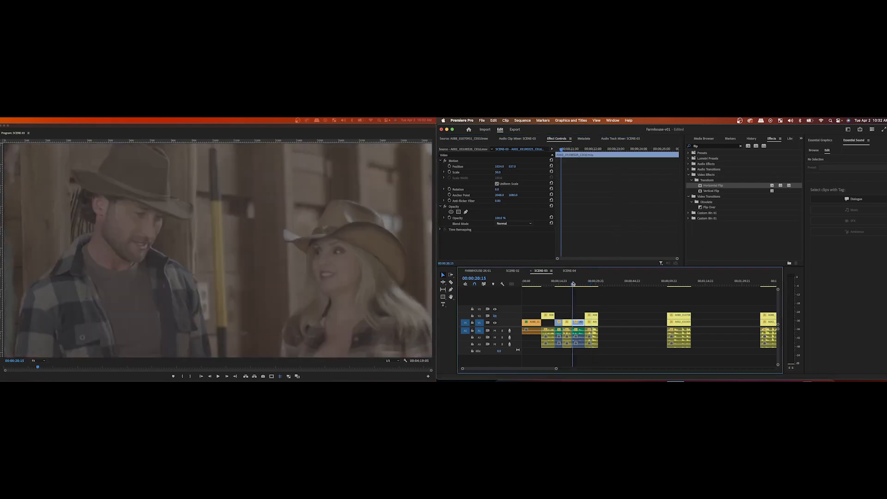
# Step: Play the last blue shot into the appended yellow close-up to check the join
pyautogui.press('space')
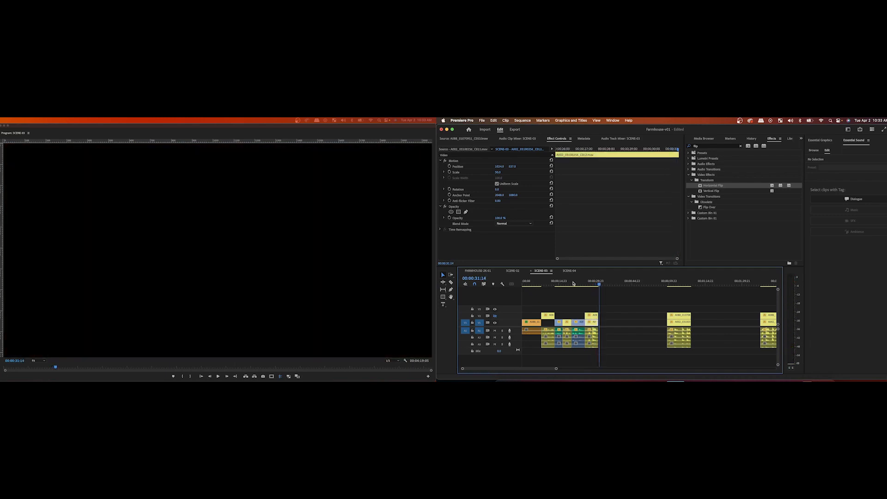
pyautogui.click(584, 283)
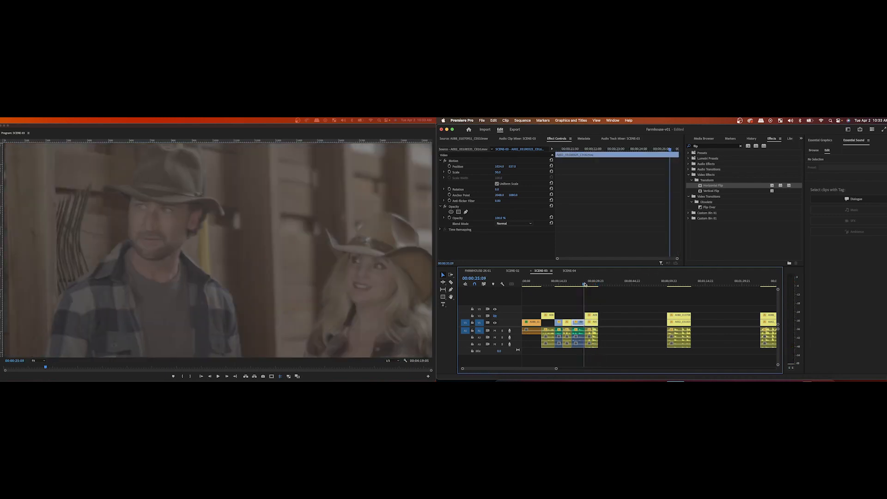
pyautogui.press('space')
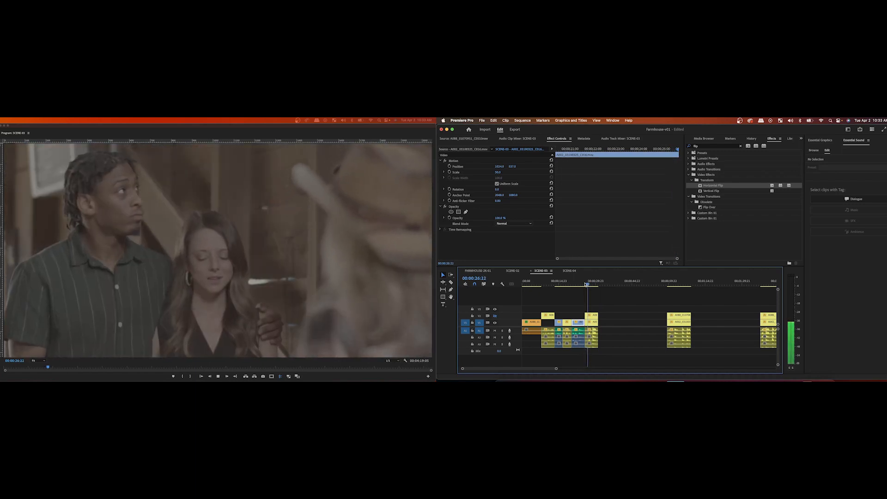
pyautogui.press('space')
# Step: Show the upper video track again and play from about 00:00:22 across the join into the wide shot
pyautogui.click(495, 317)
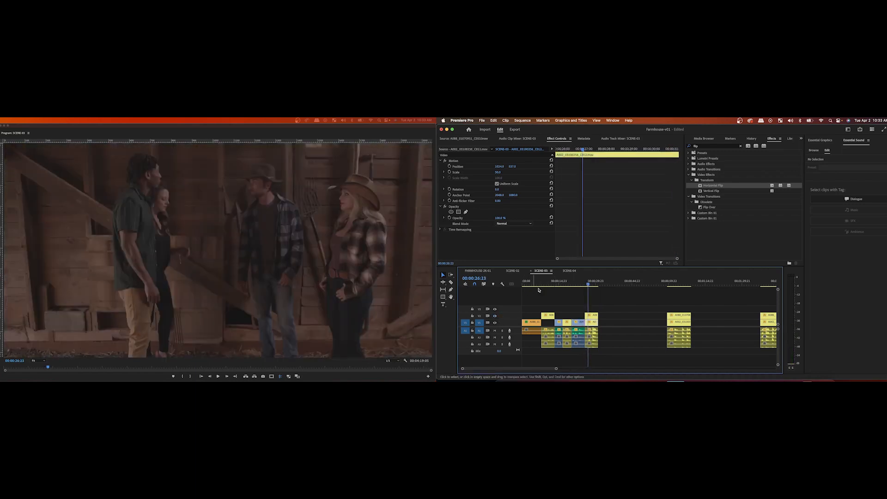
pyautogui.click(577, 281)
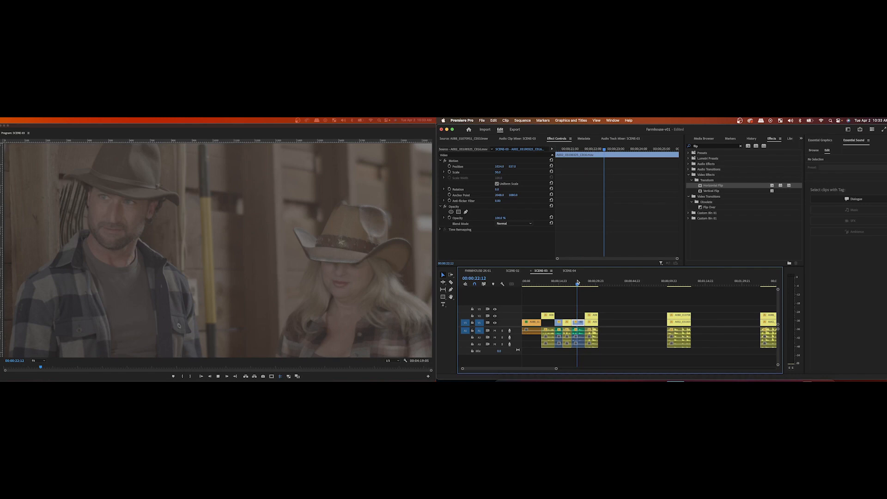
pyautogui.press('space')
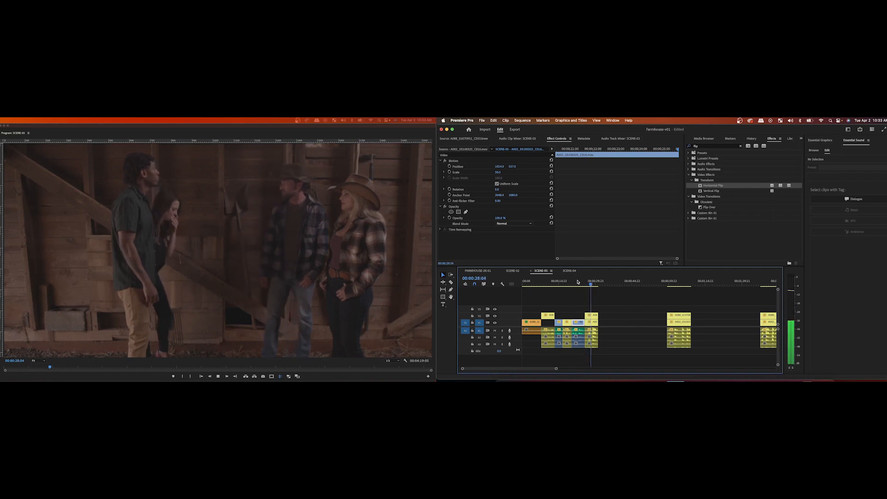
pyautogui.press('space')
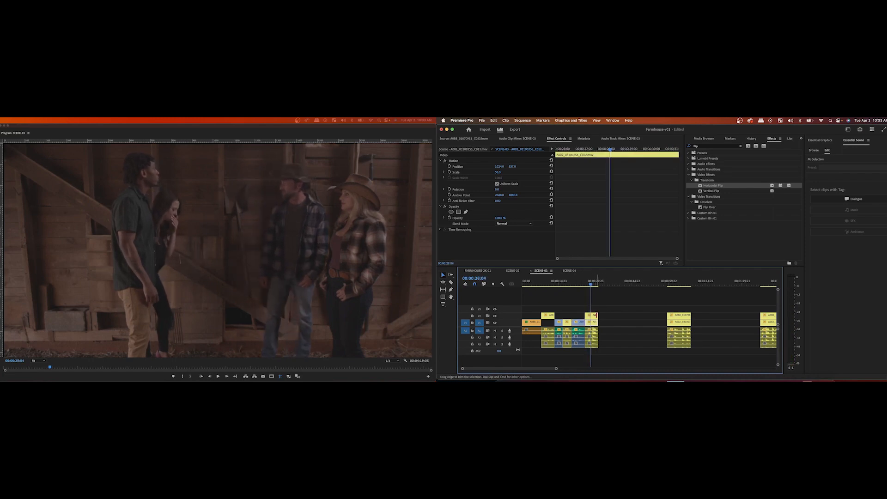
# Step: Shorten the end of the upper wide shot to just before 00:00:28:04 and play the cut from it to the close-up
pyautogui.moveTo(596, 315); pyautogui.dragTo(589, 315)
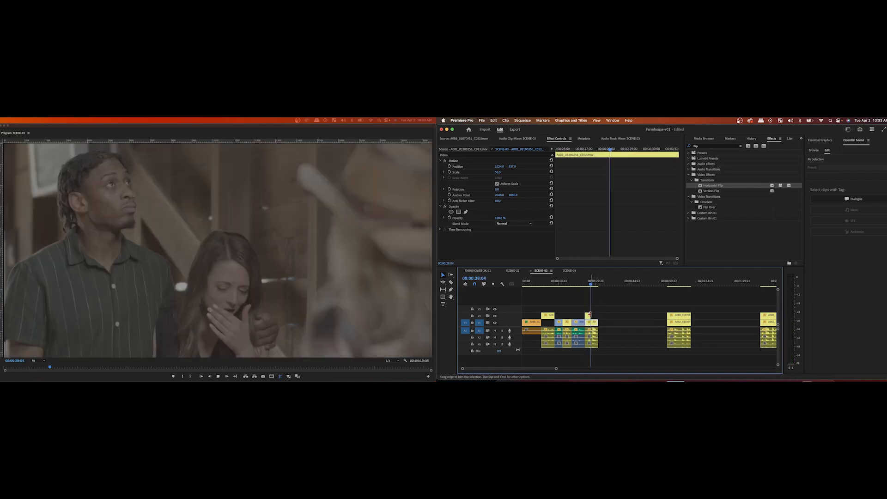
pyautogui.press('space')
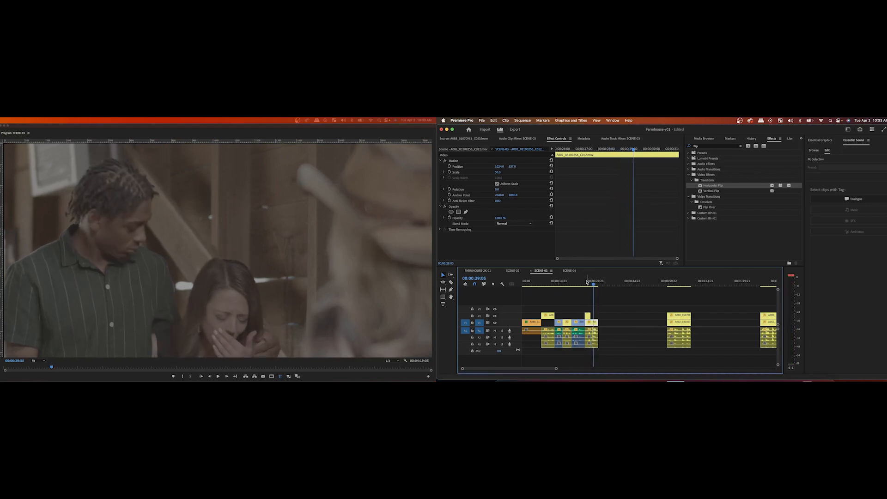
pyautogui.moveTo(587, 281); pyautogui.dragTo(583, 282)
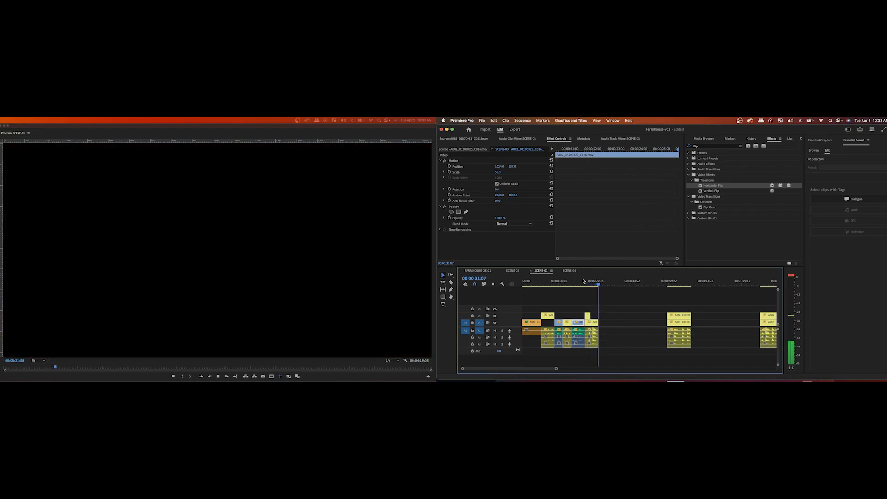
pyautogui.press('space')
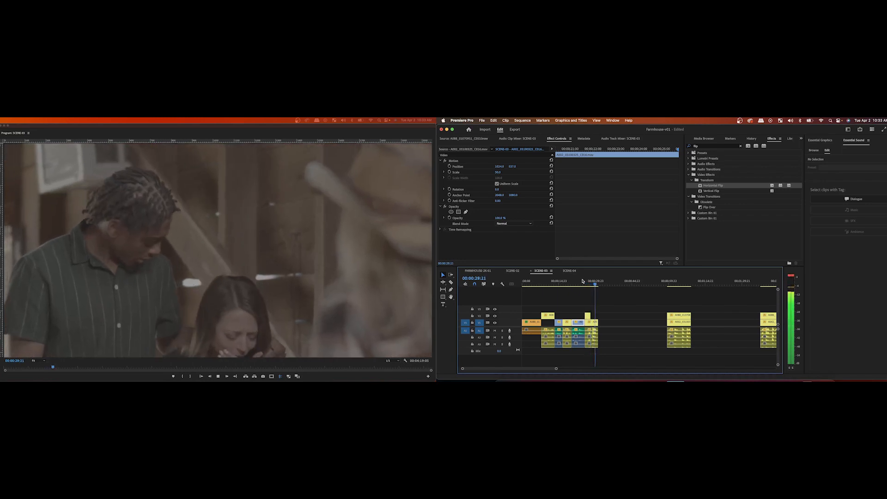
pyautogui.click(582, 281)
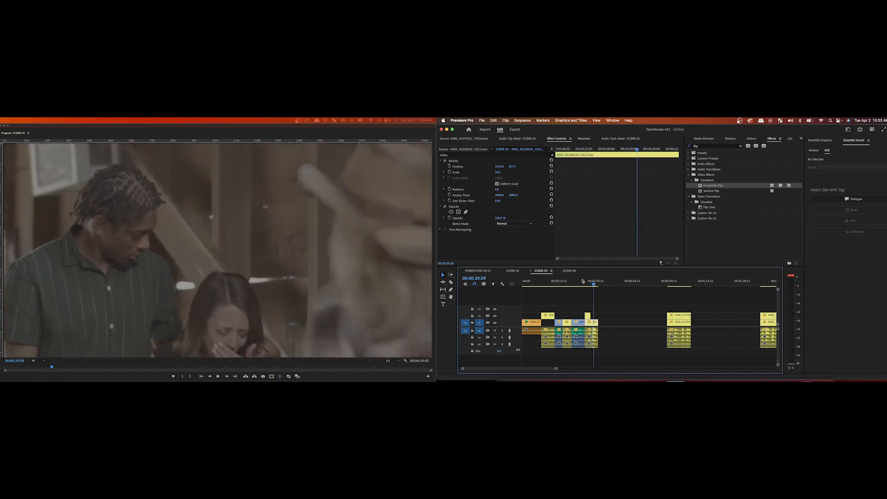
# Step: Delete the upper wide shot of the last yellow segment, undoing any removal of the close-up beneath it
pyautogui.click(589, 317)
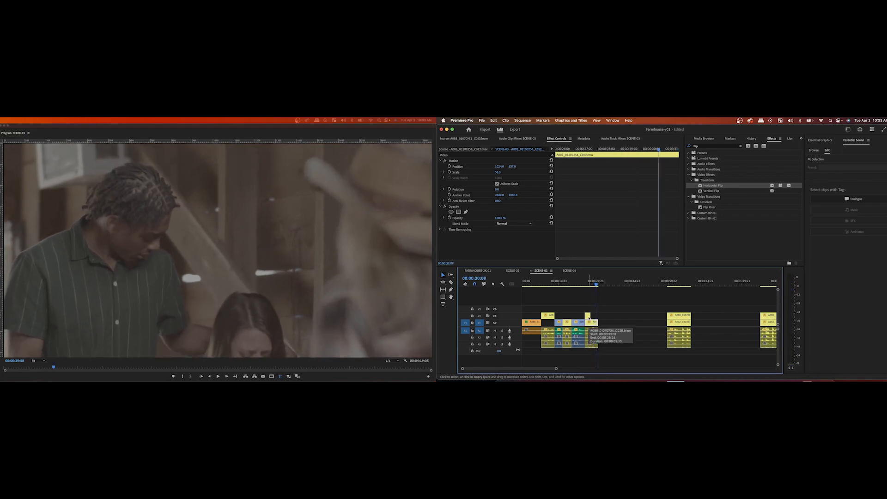
pyautogui.press('Delete')
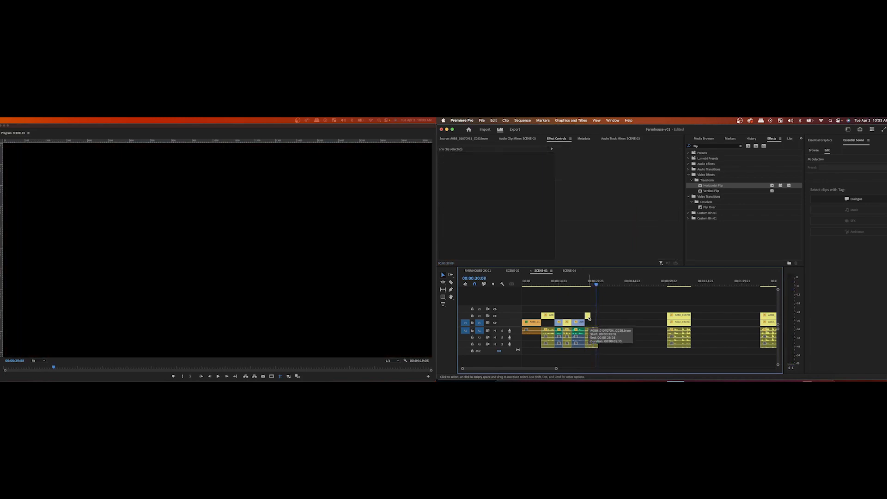
pyautogui.press('super+z')
pyautogui.click(589, 318)
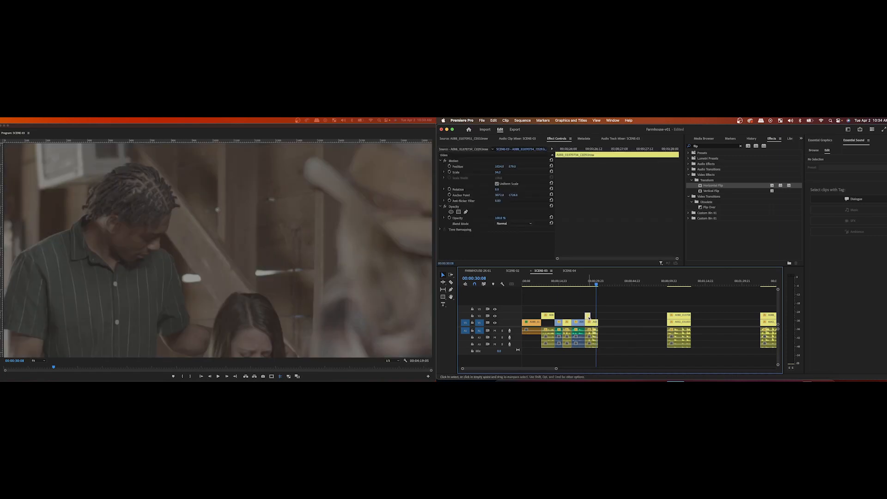
pyautogui.press('Delete')
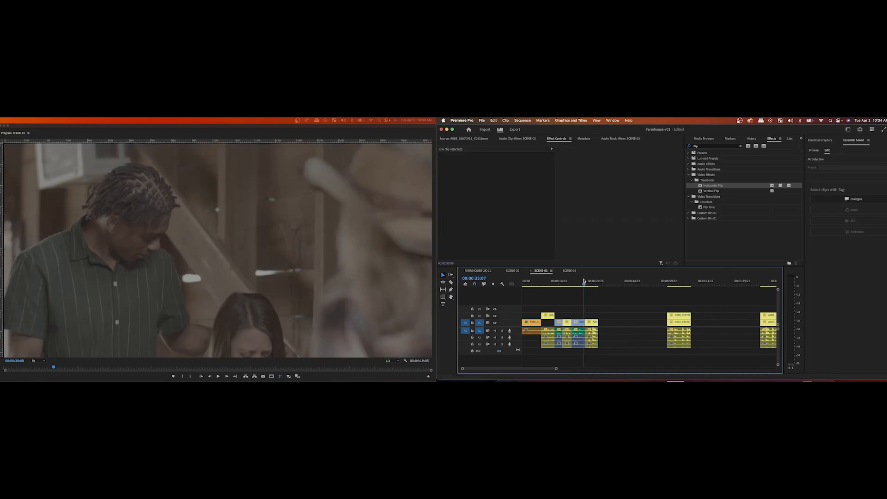
# Step: Check the join into the close-up and play the opening from its first yellow segment through to the end
pyautogui.click(585, 281)
pyautogui.click(592, 322)
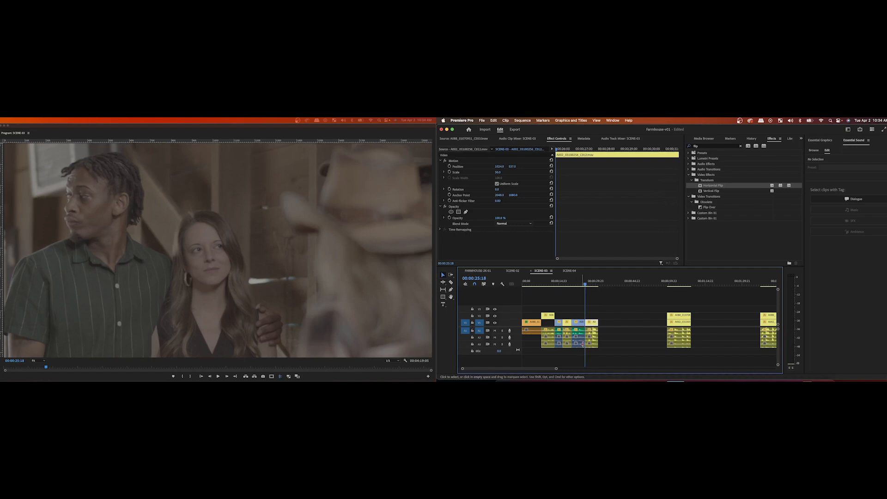
pyautogui.moveTo(586, 285); pyautogui.dragTo(587, 288)
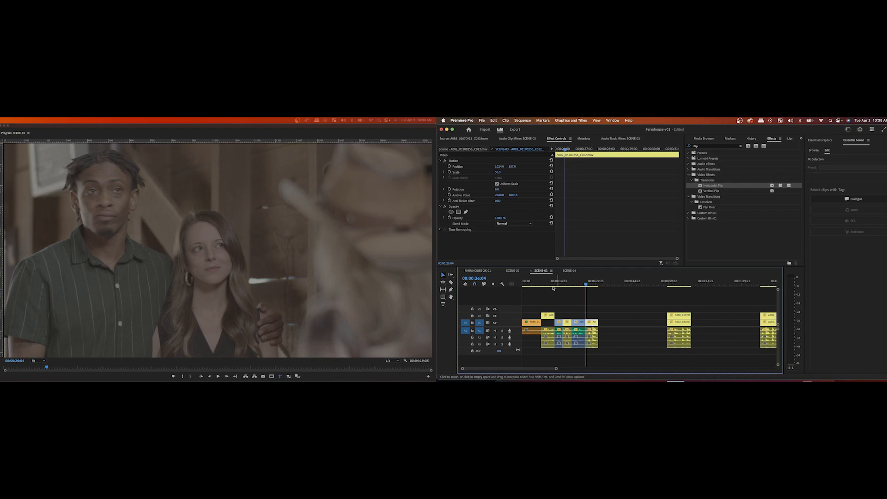
pyautogui.click(538, 283)
pyautogui.press('space')
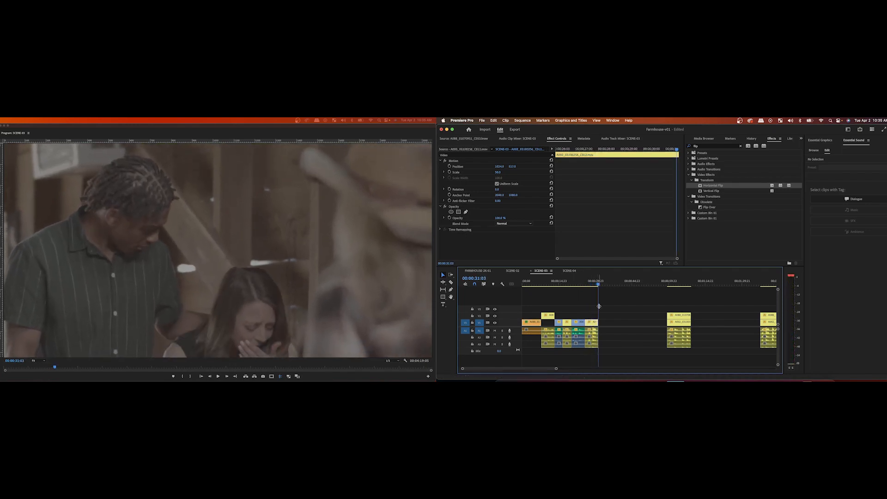
# Step: Extend the end of the last yellow segment by about 2 s and play the lengthened close-up
pyautogui.moveTo(607, 347); pyautogui.dragTo(601, 322)
pyautogui.click(591, 283)
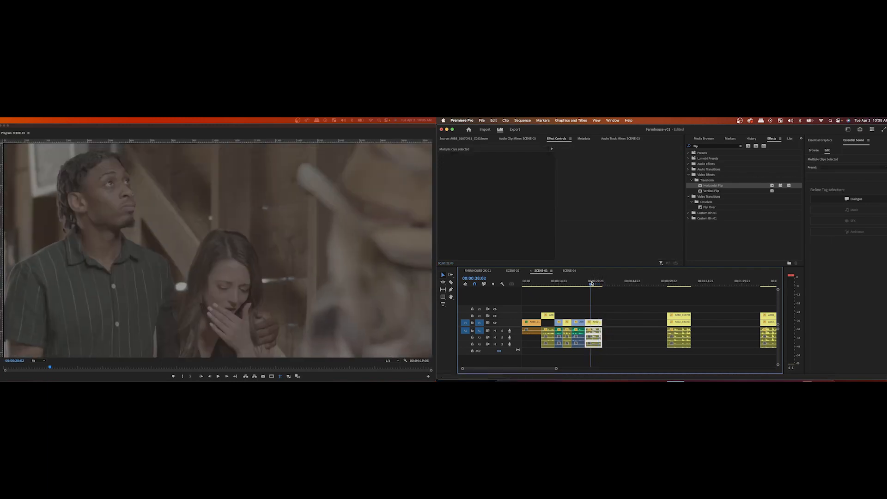
pyautogui.press('space')
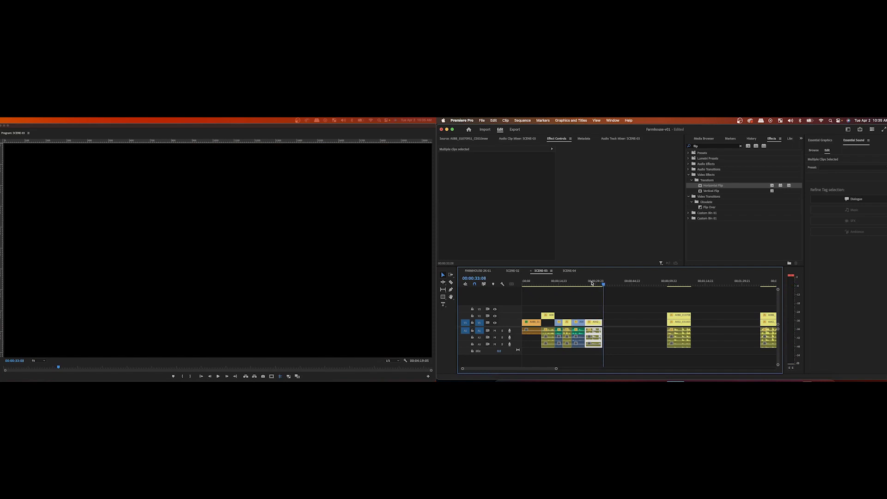
pyautogui.press('space')
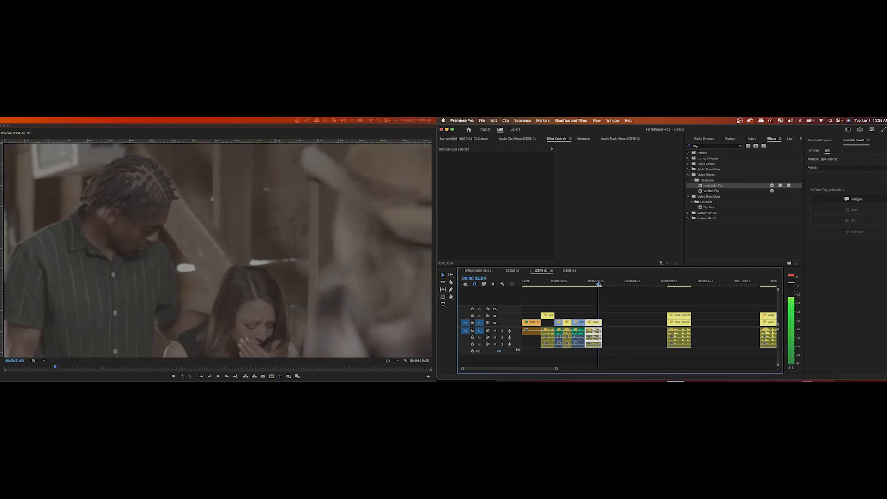
# Step: Trim the end of the last yellow segment, video and audio, to 00:00:31:02
pyautogui.click(598, 283)
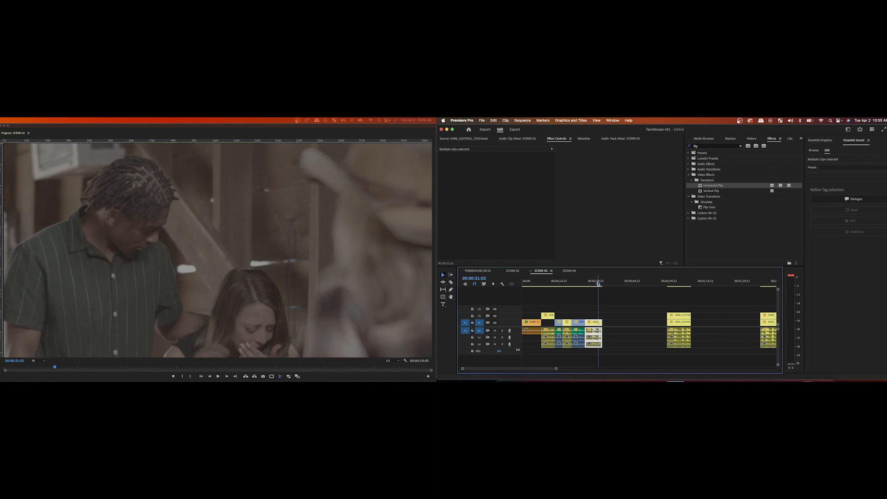
pyautogui.press('space')
pyautogui.moveTo(601, 322); pyautogui.dragTo(598, 323)
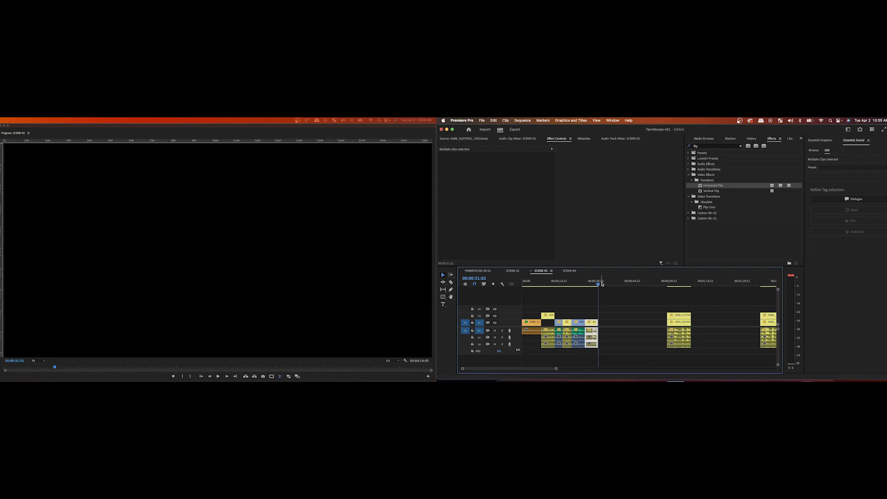
# Step: Review the side-by-side takes near the end of the timeline and play the yellow one from about 00:03:42
pyautogui.moveTo(598, 282); pyautogui.dragTo(662, 283)
pyautogui.hscroll(15, 674, 312)
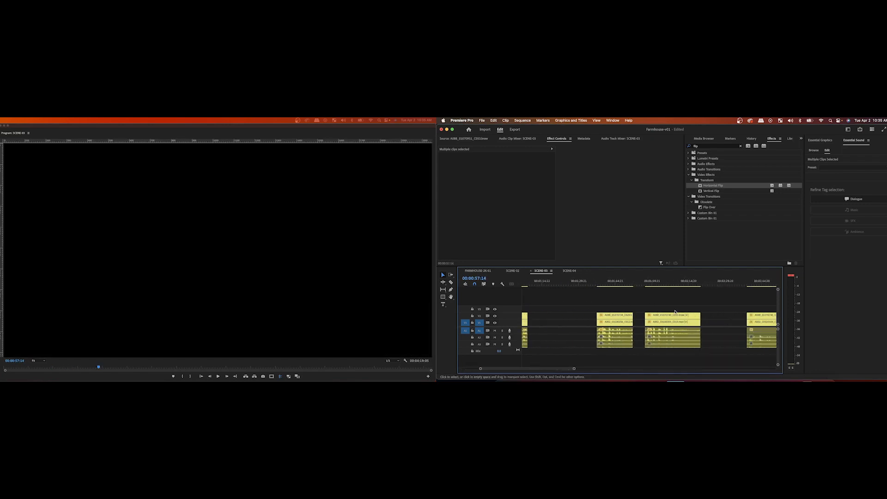
pyautogui.hscroll(3, 674, 312)
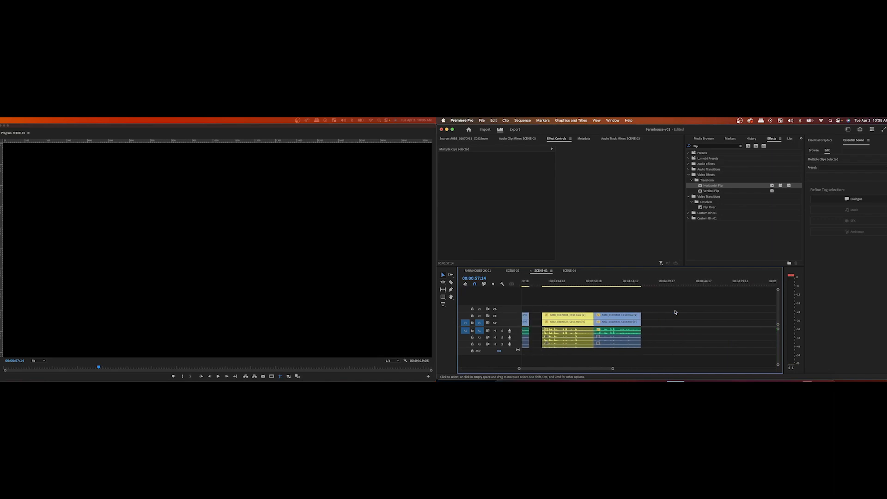
pyautogui.click(627, 282)
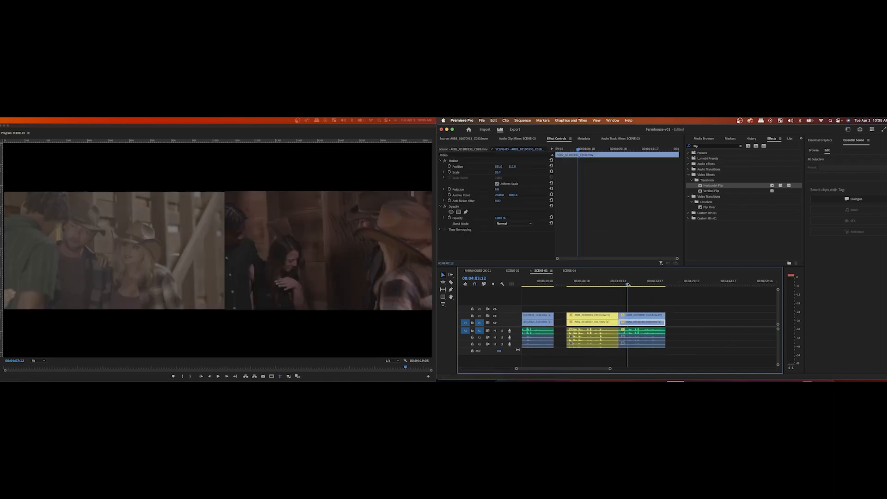
pyautogui.moveTo(627, 285); pyautogui.dragTo(625, 284)
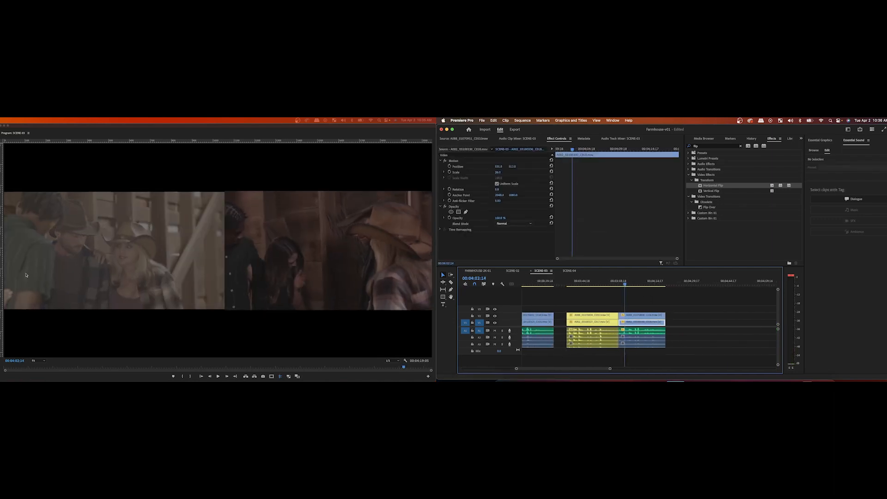
pyautogui.click(576, 284)
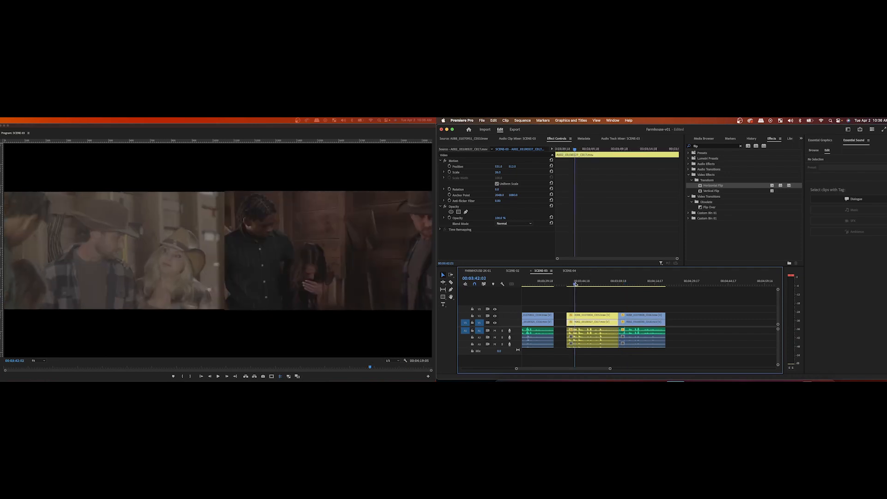
pyautogui.moveTo(576, 284); pyautogui.dragTo(577, 285)
pyautogui.press('space')
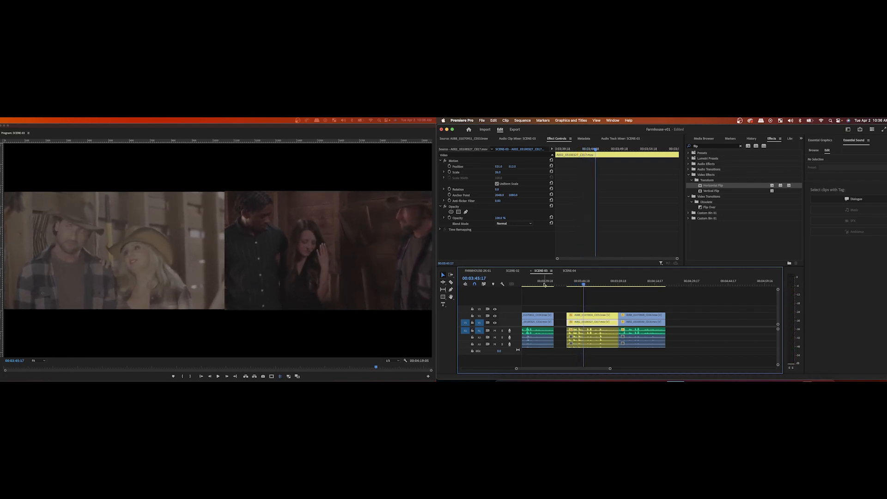
# Step: Play the blue side-by-side take before the yellow one from 00:03:16:01
pyautogui.hscroll(-2, 545, 284)
pyautogui.click(567, 284)
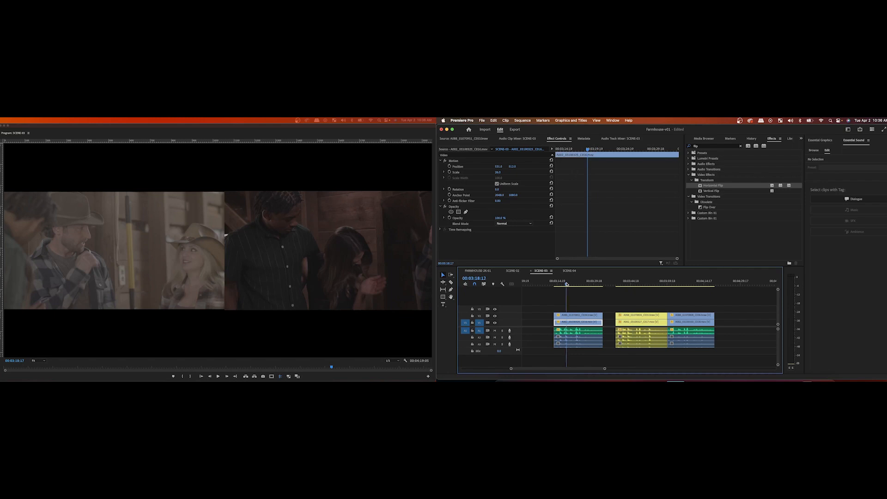
pyautogui.moveTo(567, 283); pyautogui.dragTo(561, 285)
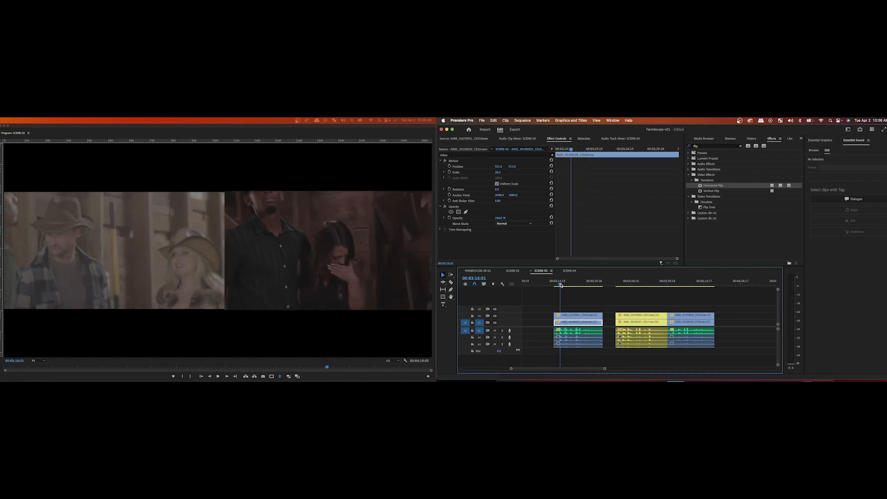
pyautogui.press('space')
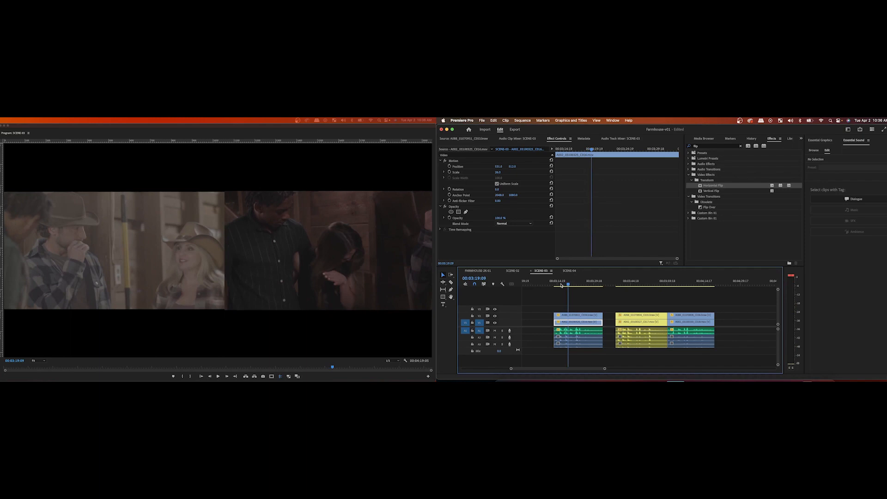
# Step: Step back frame by frame in the blue take to 00:03:17:23 to find a cut point
pyautogui.press('Left')
pyautogui.press('Left')
pyautogui.press('Left')
pyautogui.press('Left')
pyautogui.press('Left')
pyautogui.press('Left')
pyautogui.press('Left')
pyautogui.press('Left')
pyautogui.press('Left')
pyautogui.press('Left')
pyautogui.press('Left')
pyautogui.press('Left')
pyautogui.press('Left')
pyautogui.press('Left')
pyautogui.press('Left')
pyautogui.press('Left')
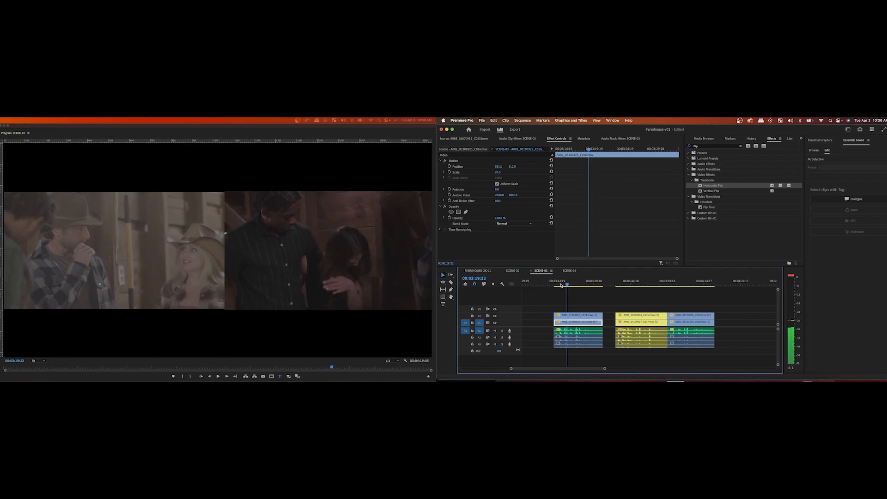
pyautogui.press('Left')
pyautogui.press('Left')
pyautogui.press('Left')
pyautogui.press('Left')
pyautogui.press('Left')
pyautogui.press('Left')
pyautogui.press('Left')
pyautogui.press('Left')
pyautogui.press('Left')
pyautogui.press('Left')
pyautogui.press('Left')
pyautogui.press('Left')
pyautogui.press('Left')
pyautogui.press('Left')
pyautogui.press('Left')
pyautogui.press('Left')
pyautogui.press('Left')
pyautogui.press('Left')
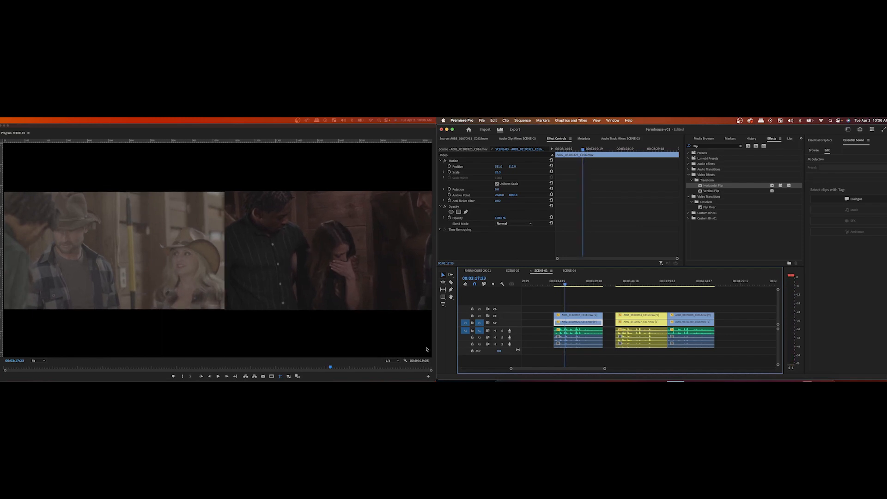
# Step: Check the yellow take around 00:02:43:10 and play the first blue side-by-side take from 00:03:16:22
pyautogui.hscroll(-3, 584, 315)
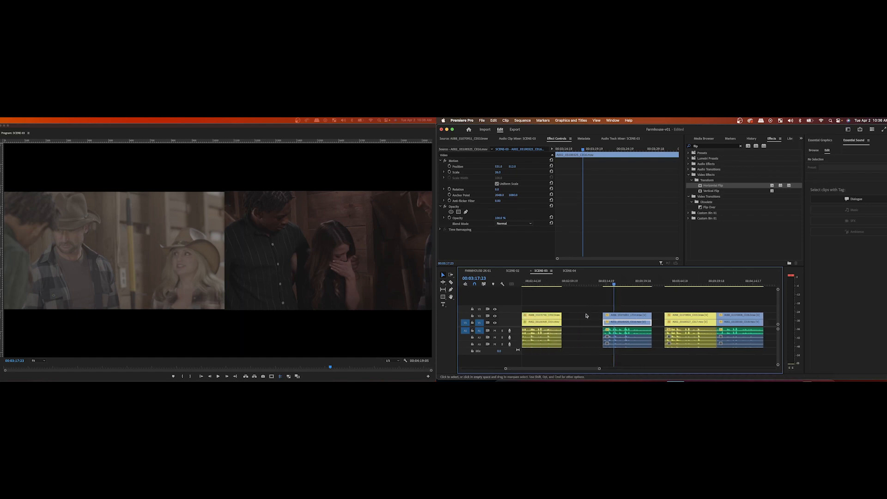
pyautogui.hscroll(-3, 585, 315)
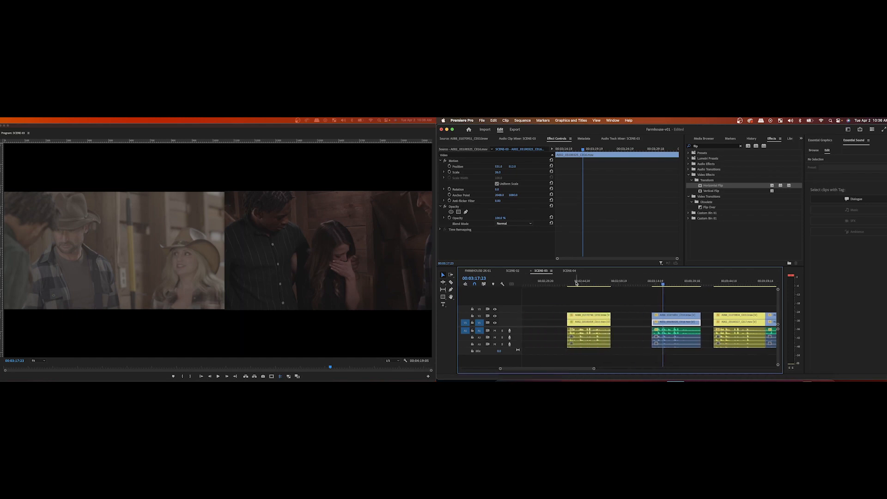
pyautogui.click(579, 283)
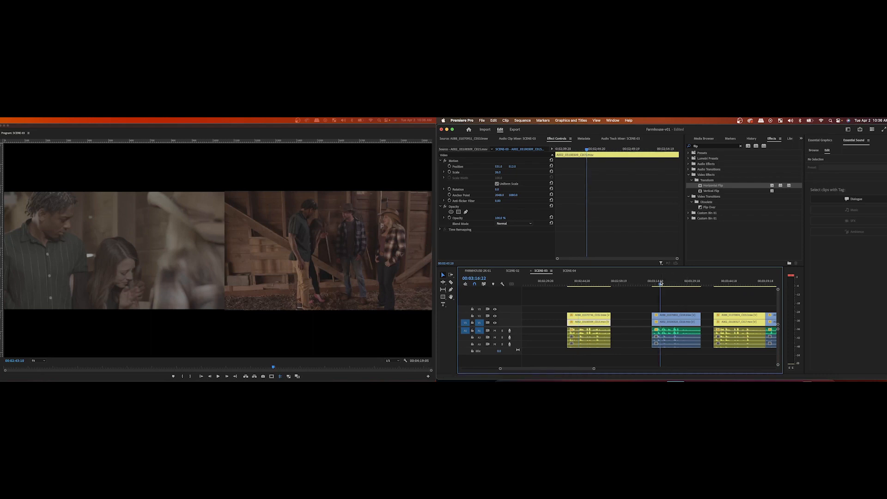
pyautogui.click(661, 283)
pyautogui.press('space')
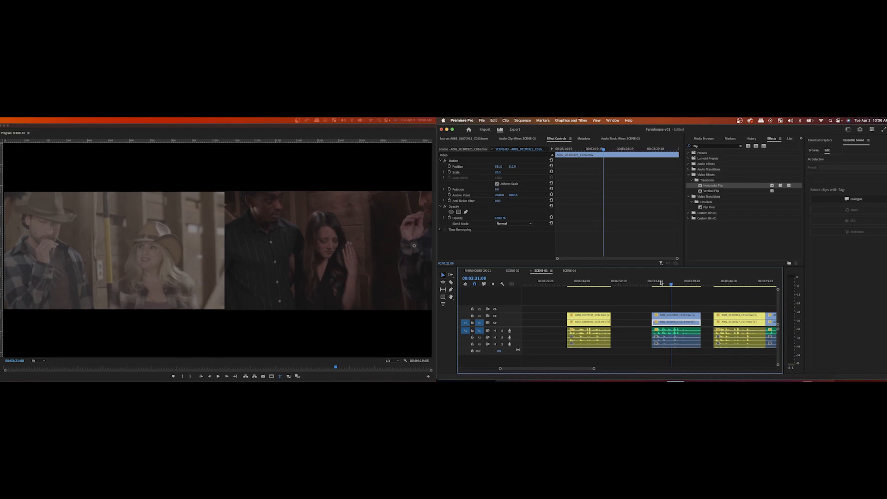
# Step: Play the opening of the last blue side-by-side take repeatedly from about 00:04:00 to judge where its line starts
pyautogui.hscroll(5, 660, 283)
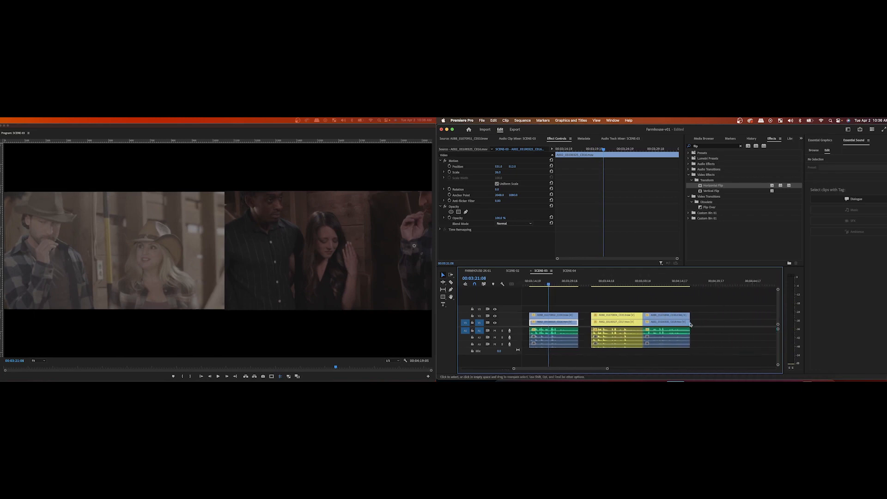
pyautogui.moveTo(660, 284); pyautogui.dragTo(653, 286)
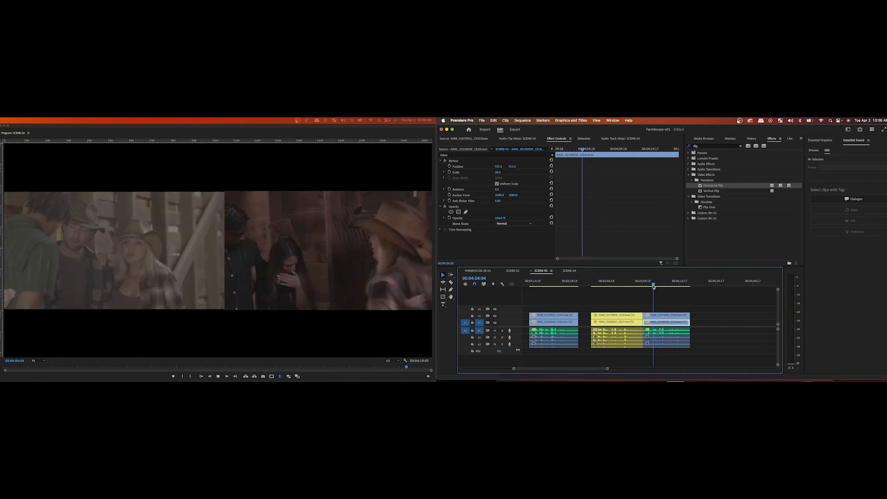
pyautogui.press('space')
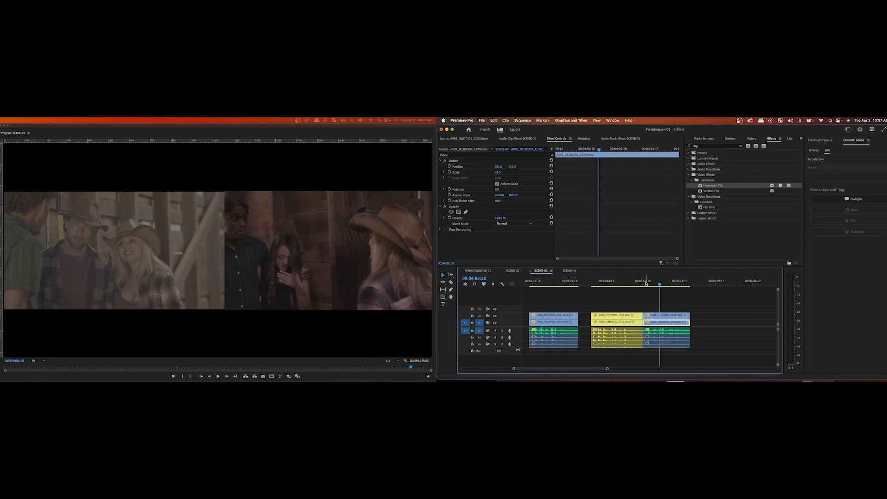
pyautogui.click(646, 284)
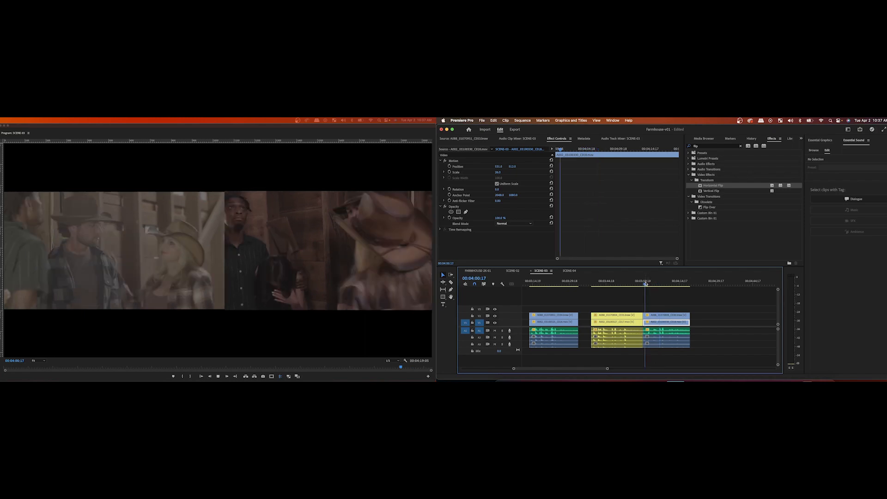
pyautogui.press('space')
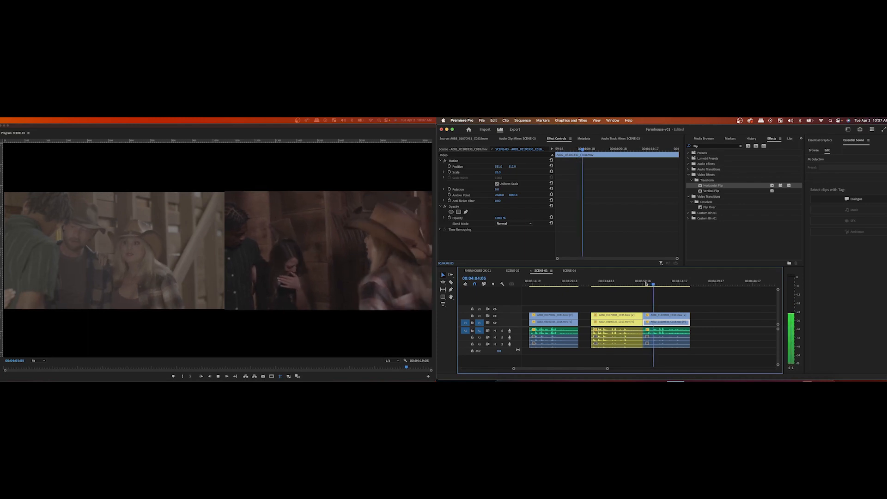
pyautogui.press('space')
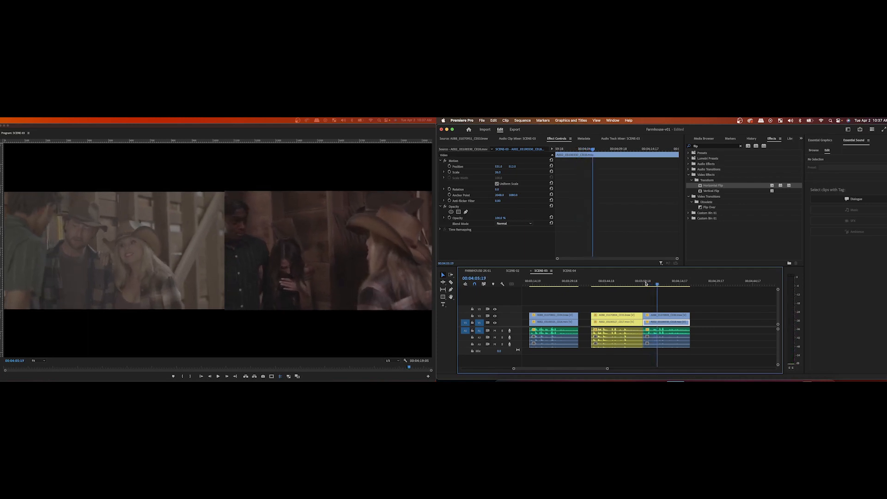
pyautogui.click(644, 283)
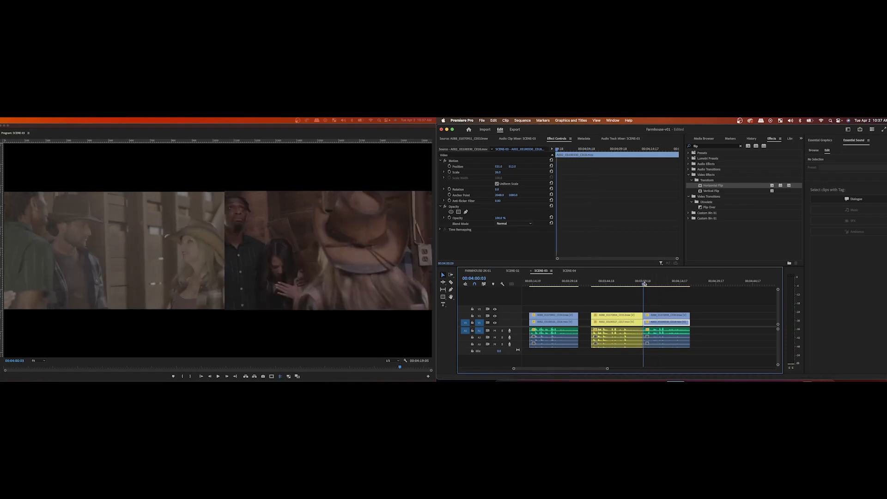
pyautogui.press('space')
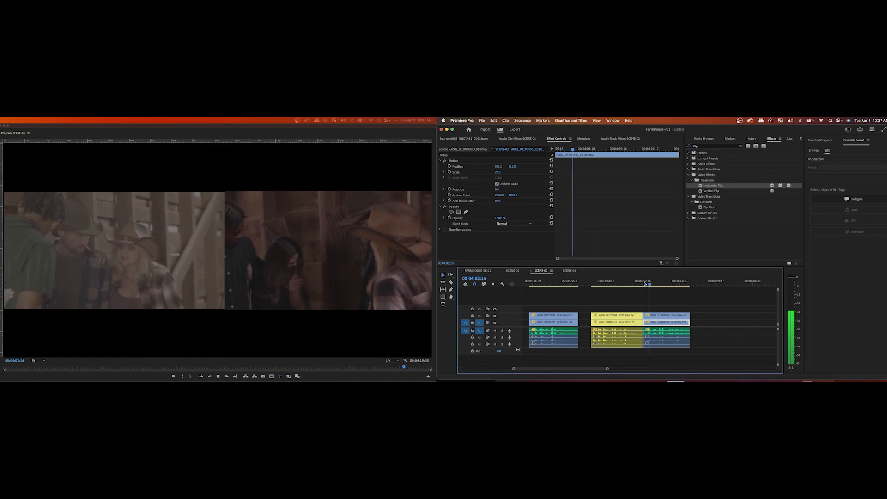
pyautogui.press('space')
pyautogui.press('space')
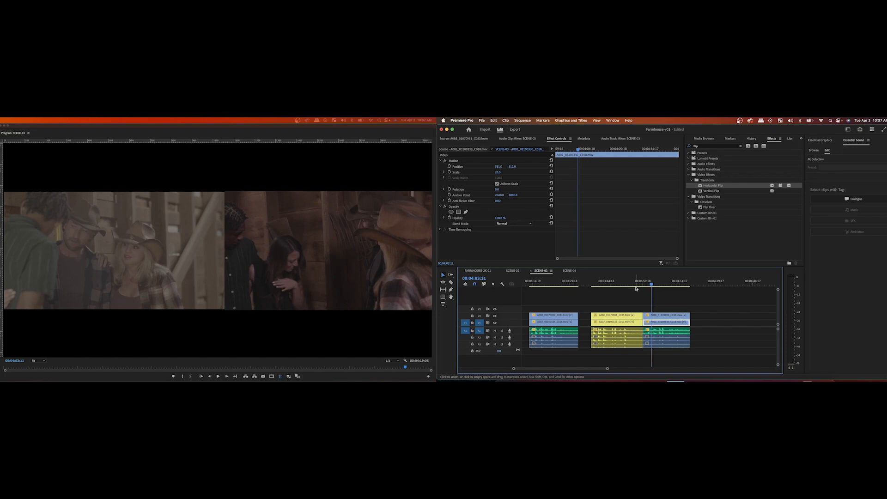
# Step: Find the cut point in the yellow take between the blue ones and trim its start, video and audio, to 00:03:42:23
pyautogui.click(600, 282)
pyautogui.moveTo(600, 282); pyautogui.dragTo(597, 283)
pyautogui.press('space')
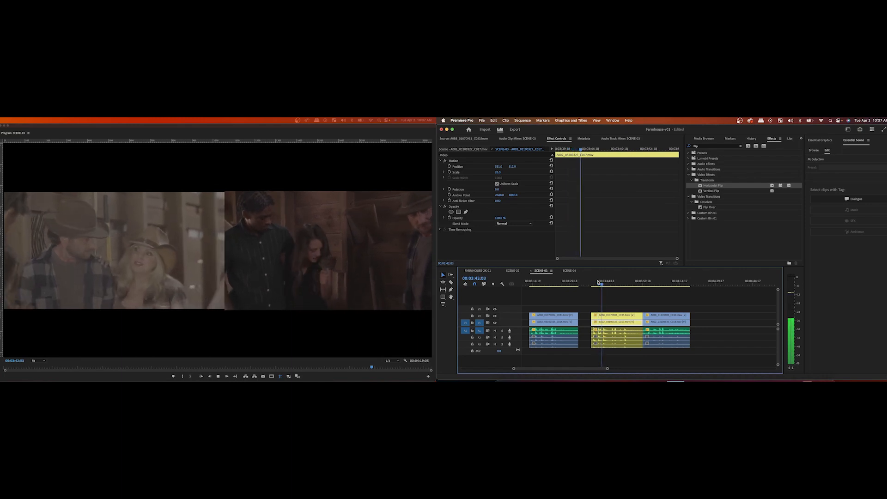
pyautogui.press('Left')
pyautogui.press('Left')
pyautogui.press('Left')
pyautogui.press('Left')
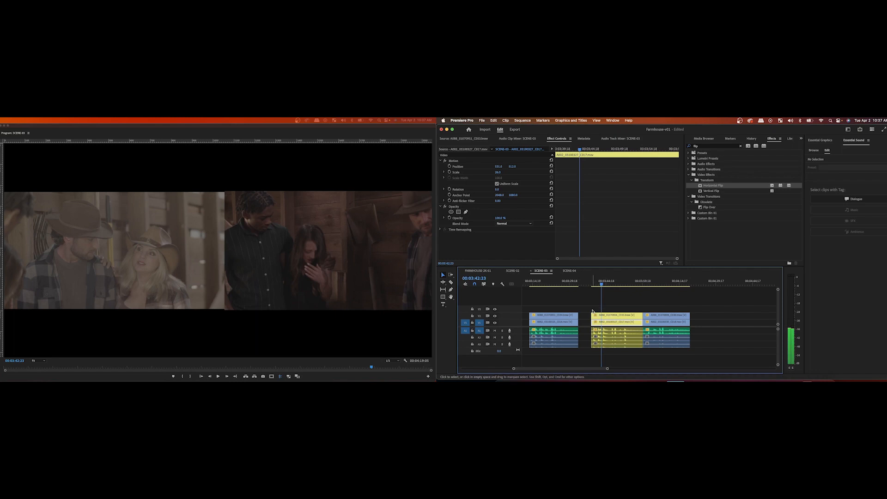
pyautogui.moveTo(589, 330); pyautogui.dragTo(602, 314)
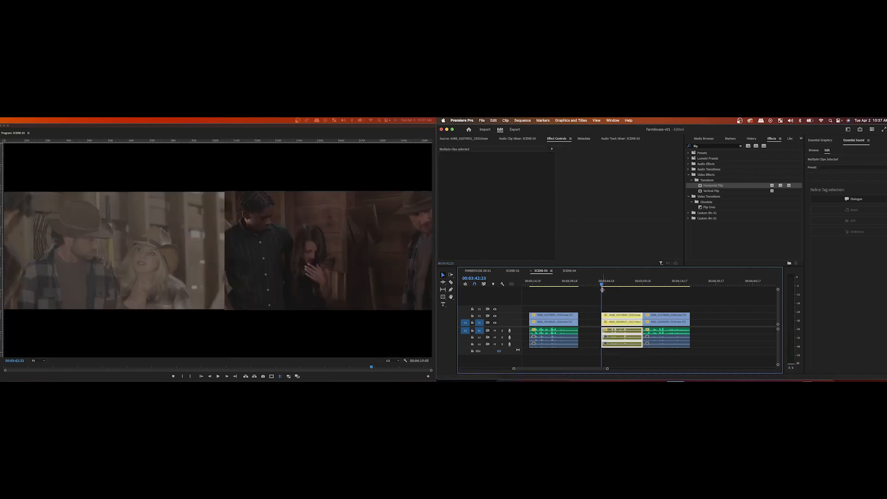
# Step: Play and step through the trimmed yellow take, and split all its video and audio at 00:03:44:10
pyautogui.press('space')
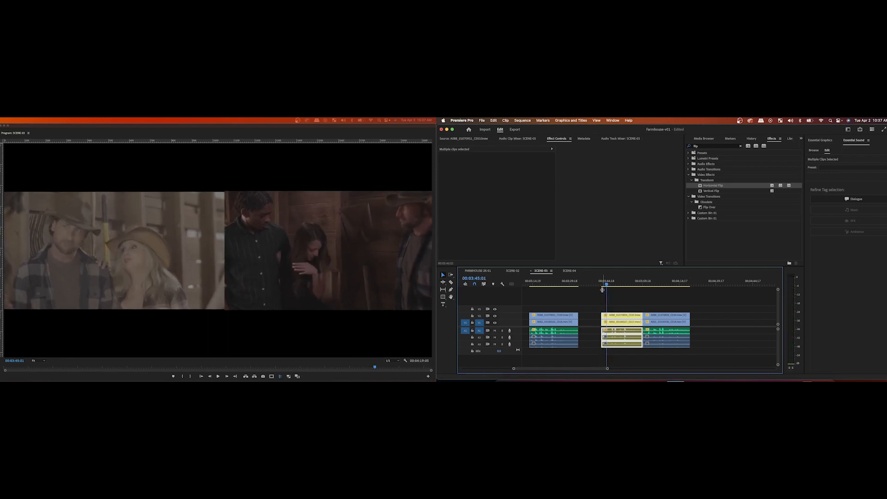
pyautogui.press('space')
pyautogui.press('Left')
pyautogui.press('Left')
pyautogui.press('Left')
pyautogui.press('Left')
pyautogui.press('Left')
pyautogui.press('Left')
pyautogui.press('Left')
pyautogui.press('Left')
pyautogui.press('Left')
pyautogui.press('Left')
pyautogui.press('Left')
pyautogui.press('Left')
pyautogui.press('Left')
pyautogui.press('Left')
pyautogui.press('Left')
pyautogui.press('Left')
pyautogui.press('Left')
pyautogui.press('Left')
pyautogui.press('Left')
pyautogui.press('Left')
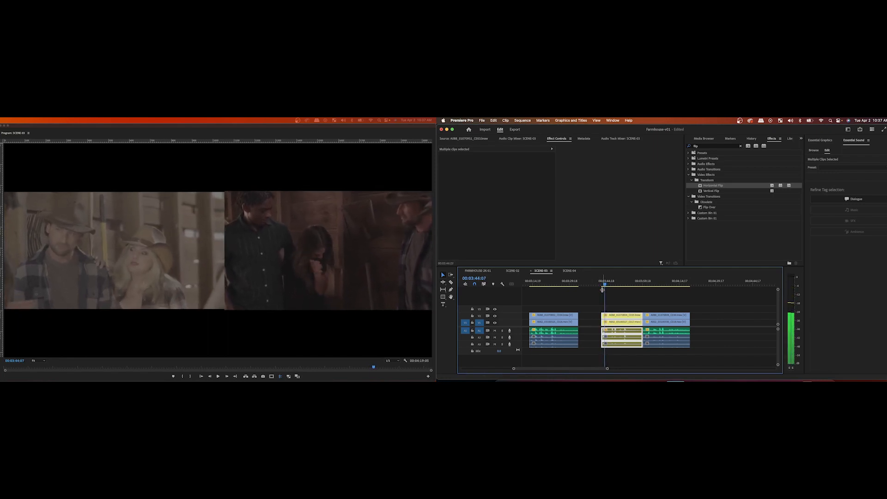
pyautogui.press('space')
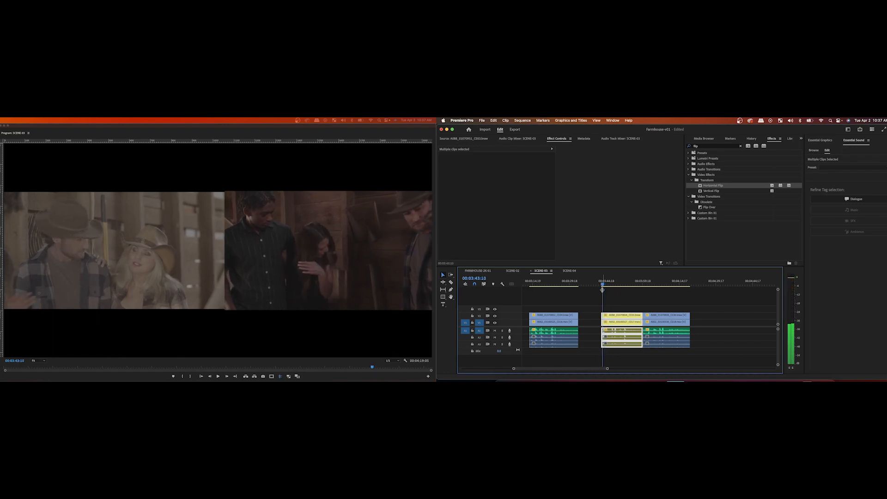
pyautogui.press('space')
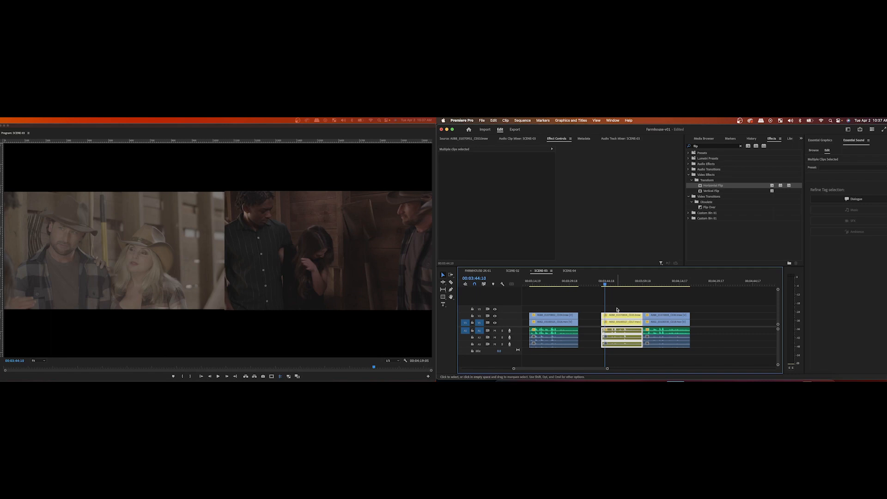
pyautogui.hotkey('shift', 'd')
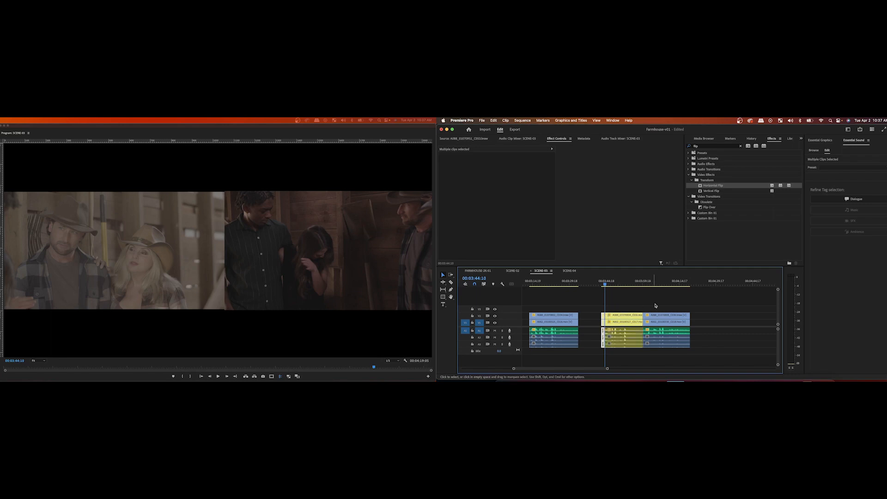
# Step: Replay the last blue take and trim its start, video and audio, to 00:04:03:09
pyautogui.click(645, 283)
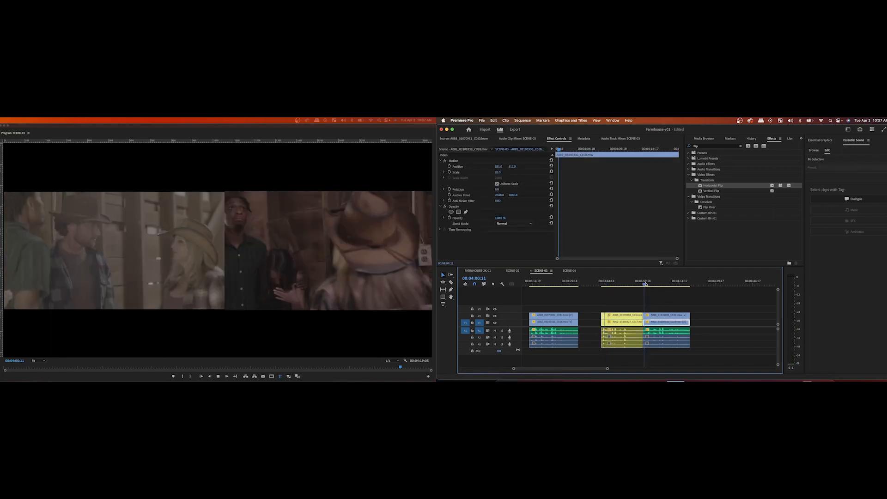
pyautogui.press('space')
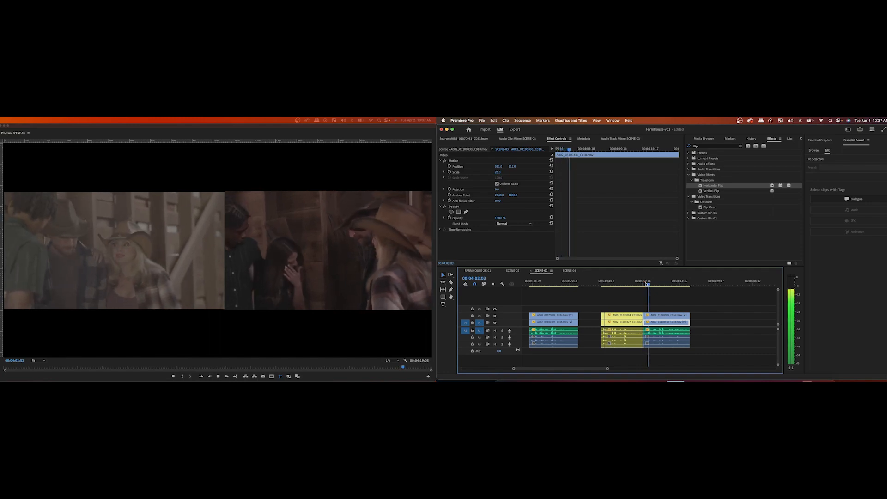
pyautogui.press('space')
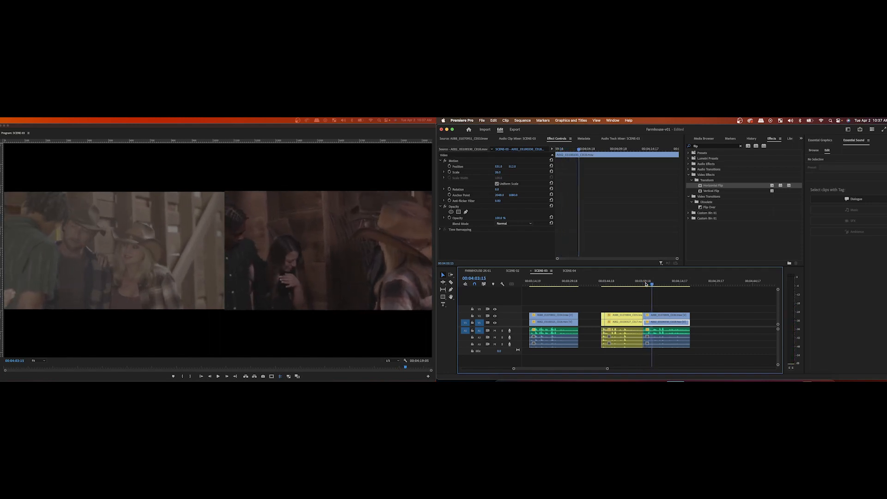
pyautogui.press('space')
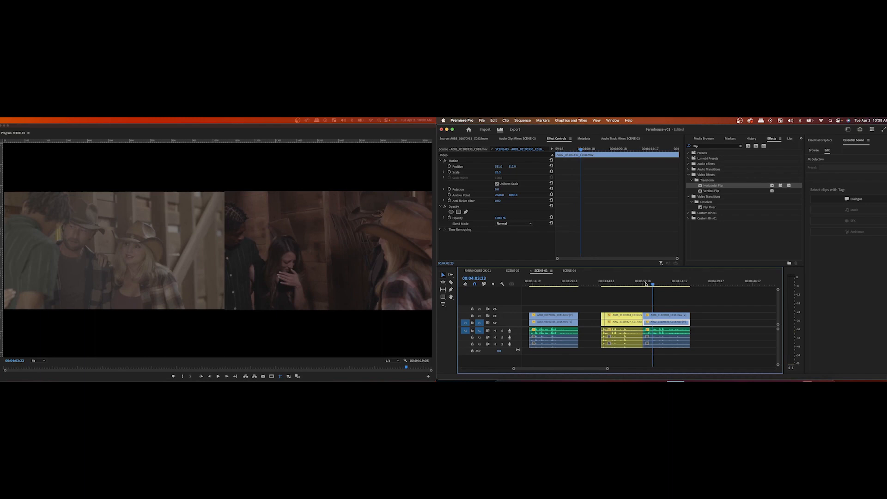
pyautogui.press('Left')
pyautogui.press('Left')
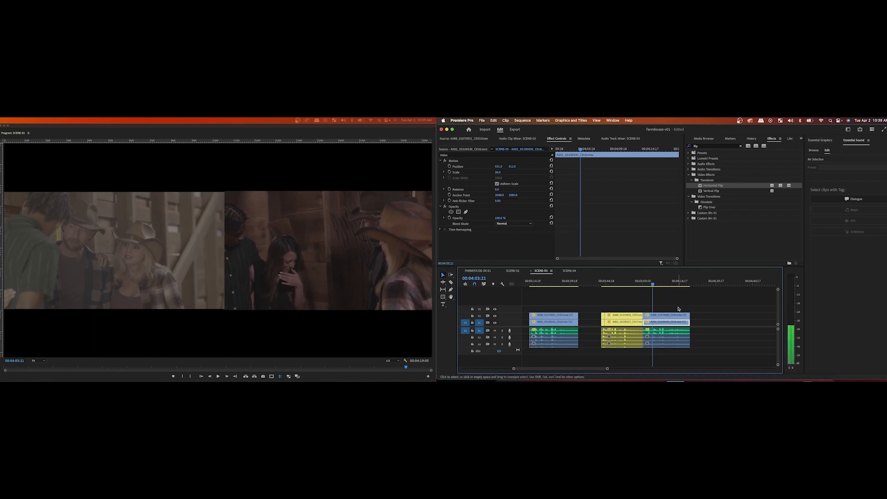
pyautogui.press('Left')
pyautogui.press('Left')
pyautogui.press('Left')
pyautogui.press('Left')
pyautogui.press('Left')
pyautogui.press('Left')
pyautogui.press('Left')
pyautogui.press('Left')
pyautogui.press('Left')
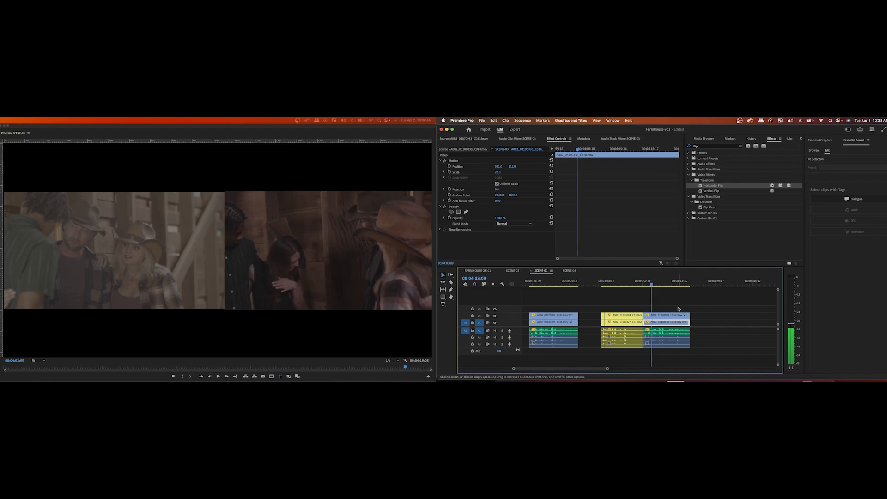
pyautogui.moveTo(658, 309)
pyautogui.mouseDown()
pyautogui.moveTo(660, 344)
pyautogui.moveTo(654, 317)
pyautogui.mouseUp()
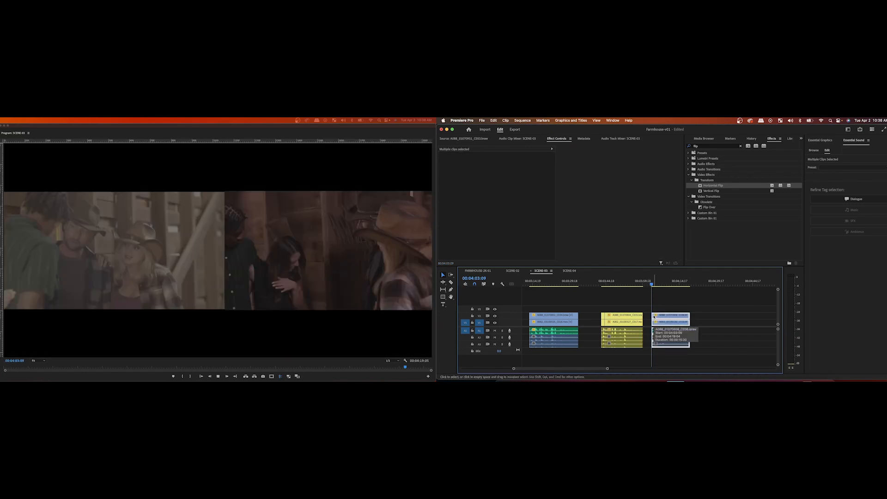
# Step: Play the trimmed last blue take and split its video and audio at 00:04:06:12
pyautogui.press('space')
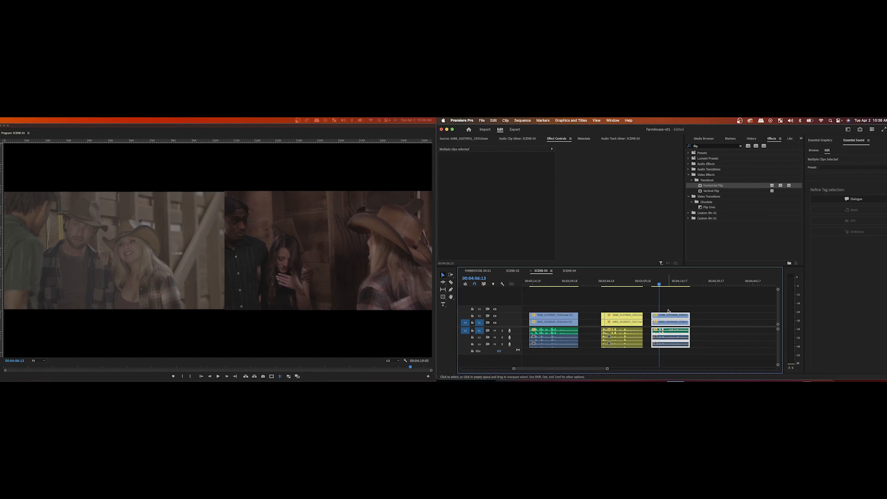
pyautogui.press('Left')
pyautogui.click(665, 310)
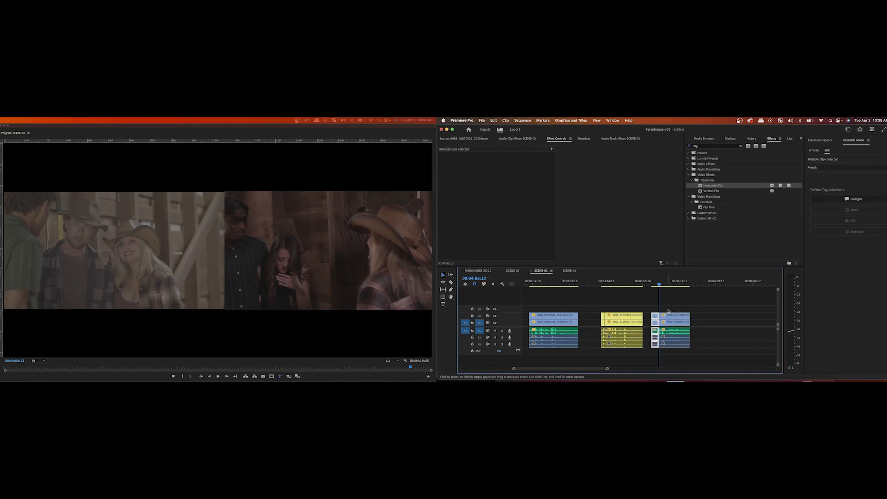
# Step: Move the short yellow piece past the last take and place the short blue piece directly after it
pyautogui.moveTo(597, 307); pyautogui.dragTo(604, 352)
pyautogui.moveTo(603, 316); pyautogui.dragTo(710, 317)
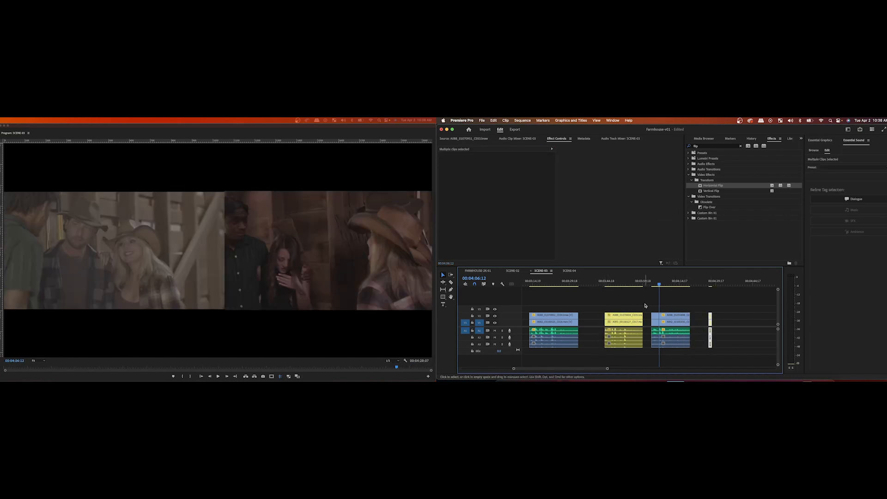
pyautogui.moveTo(645, 305); pyautogui.dragTo(715, 318)
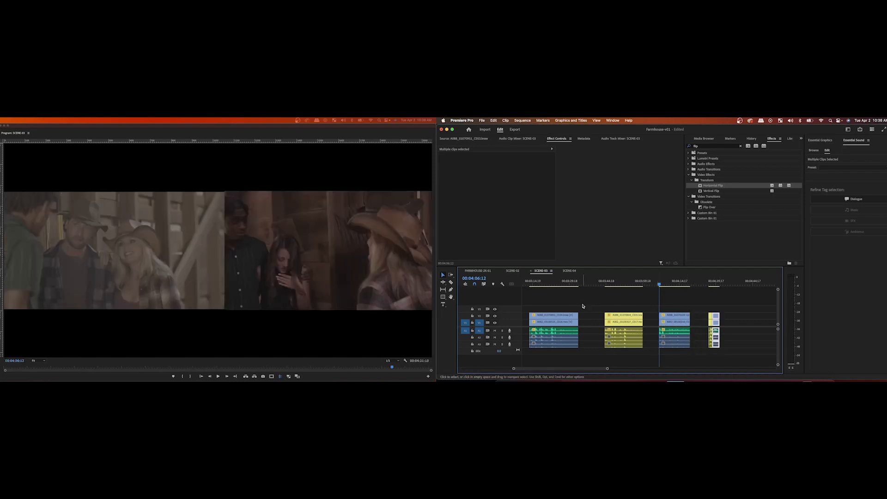
# Step: Move the joined short yellow and blue pieces to the end of the edited opening
pyautogui.hscroll(-3, 583, 306)
pyautogui.hscroll(3, 609, 333)
pyautogui.moveTo(608, 369); pyautogui.dragTo(648, 368)
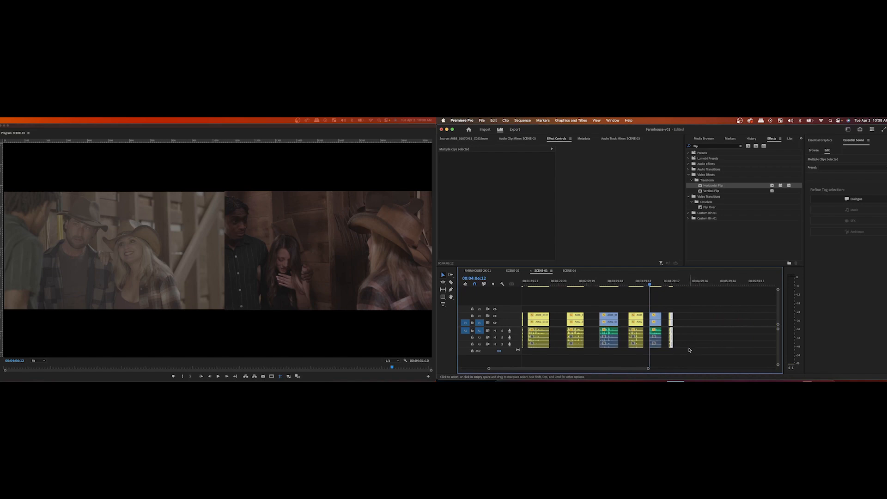
pyautogui.moveTo(689, 348)
pyautogui.mouseDown()
pyautogui.moveTo(671, 315)
pyautogui.moveTo(531, 320)
pyautogui.moveTo(564, 322)
pyautogui.moveTo(557, 323)
pyautogui.mouseUp()
# Step: Play the first yellow take after the edited opening and compare its action with the opening's final shots
pyautogui.click(580, 283)
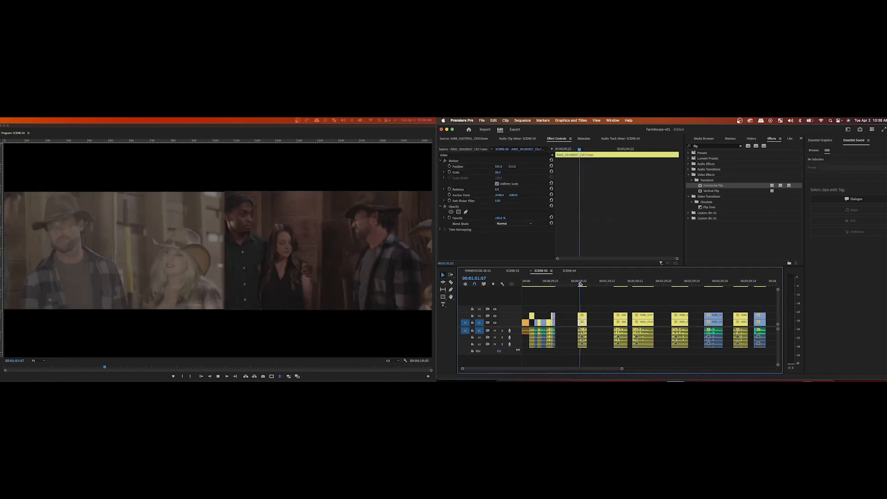
pyautogui.press('space')
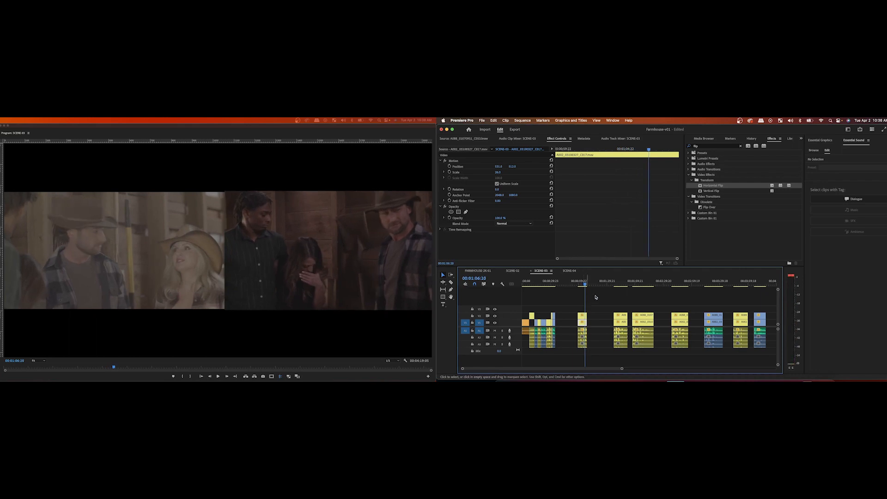
pyautogui.moveTo(622, 370); pyautogui.dragTo(586, 370)
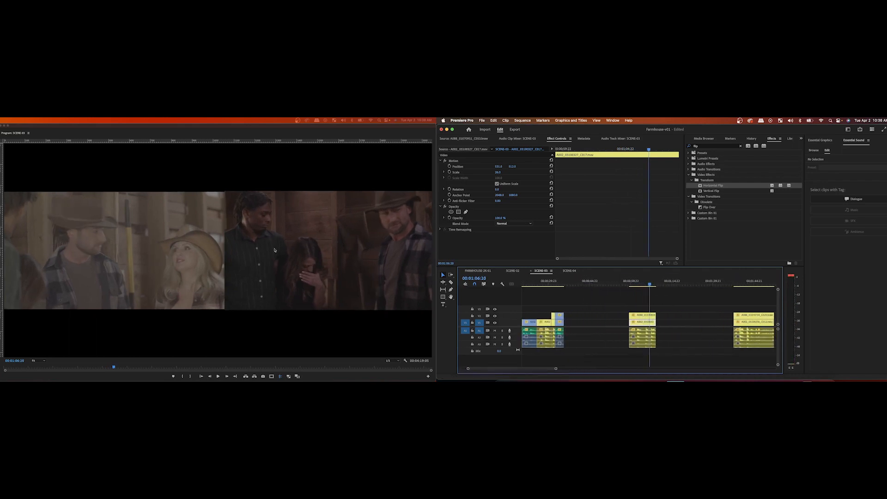
pyautogui.click(645, 285)
pyautogui.press('space')
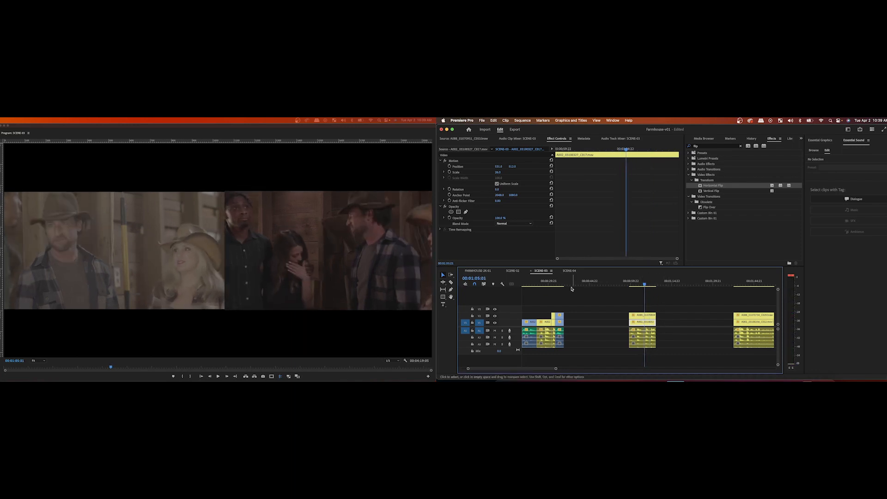
pyautogui.click(550, 285)
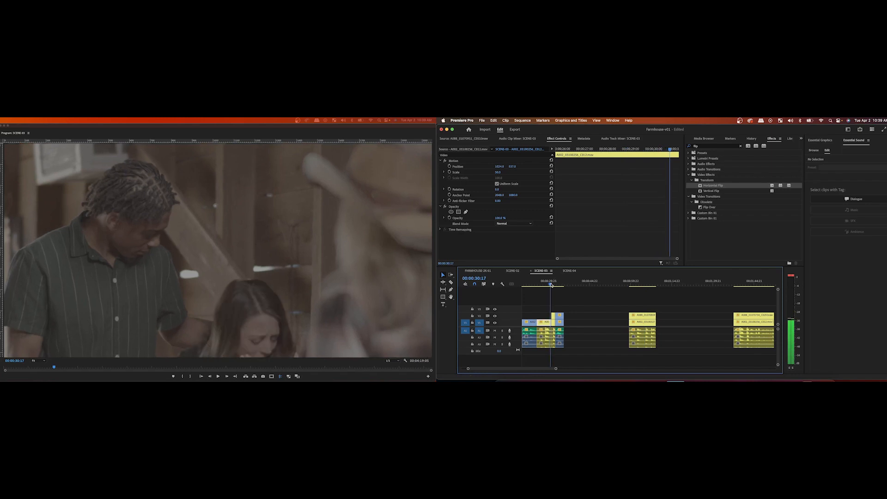
# Step: Extend the end of the first yellow take, video and audio, and play the added footage
pyautogui.moveTo(588, 286); pyautogui.dragTo(653, 290)
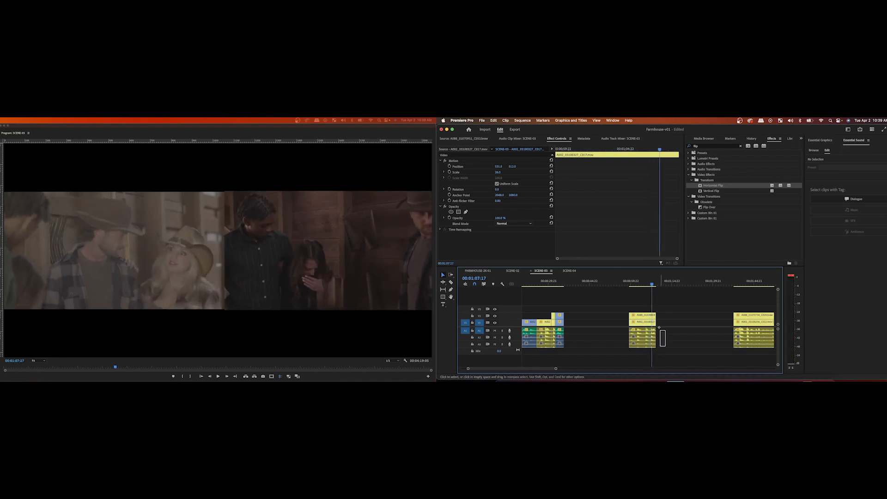
pyautogui.moveTo(659, 327); pyautogui.dragTo(677, 314)
pyautogui.press('space')
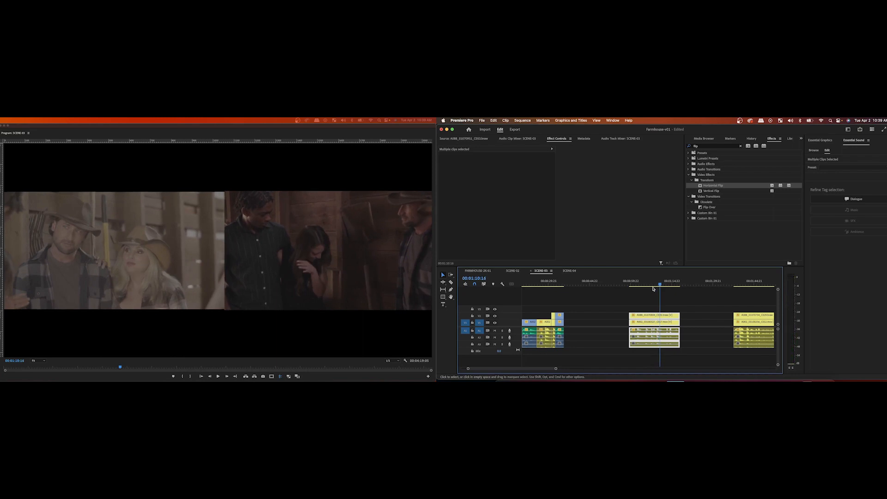
# Step: Replay the extended section and ripple trim the first yellow take's start to 00:01:09:05
pyautogui.click(656, 284)
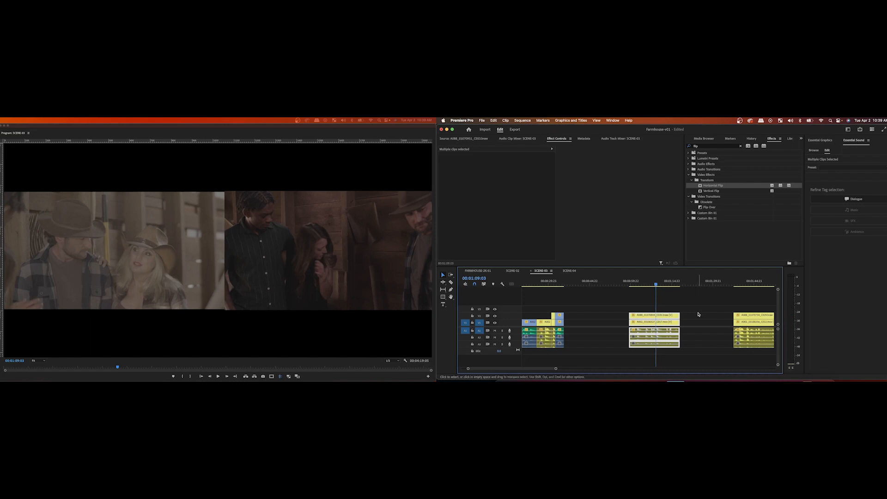
pyautogui.press('space')
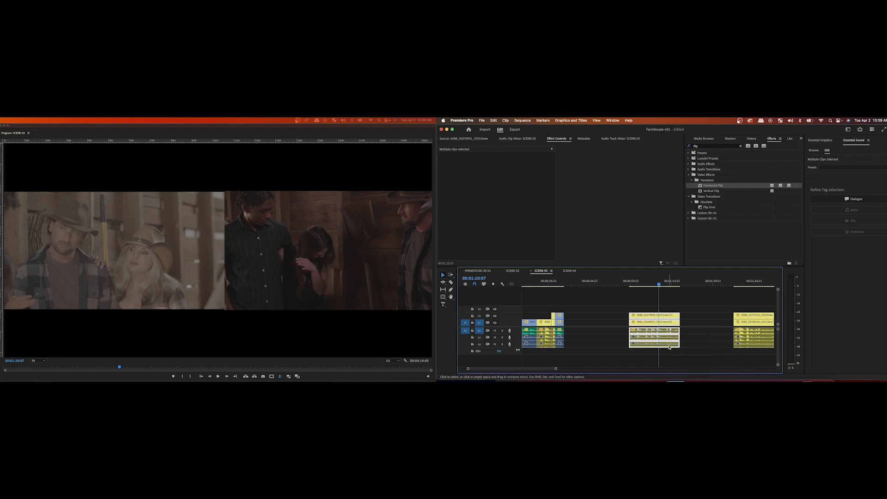
pyautogui.click(658, 284)
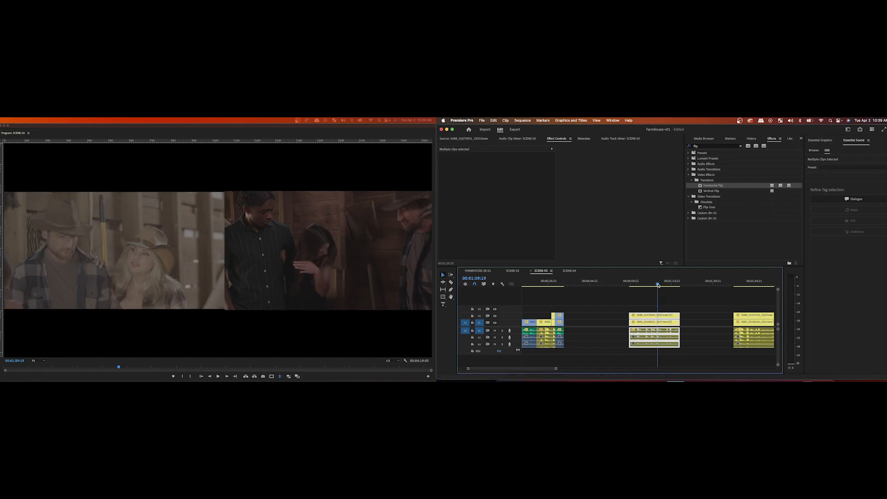
pyautogui.moveTo(658, 284); pyautogui.dragTo(656, 286)
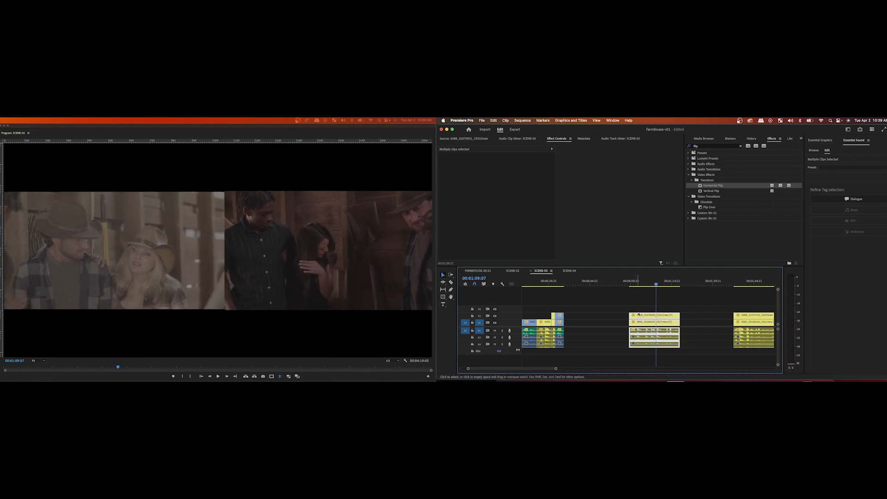
pyautogui.press('Left')
pyautogui.press('Left')
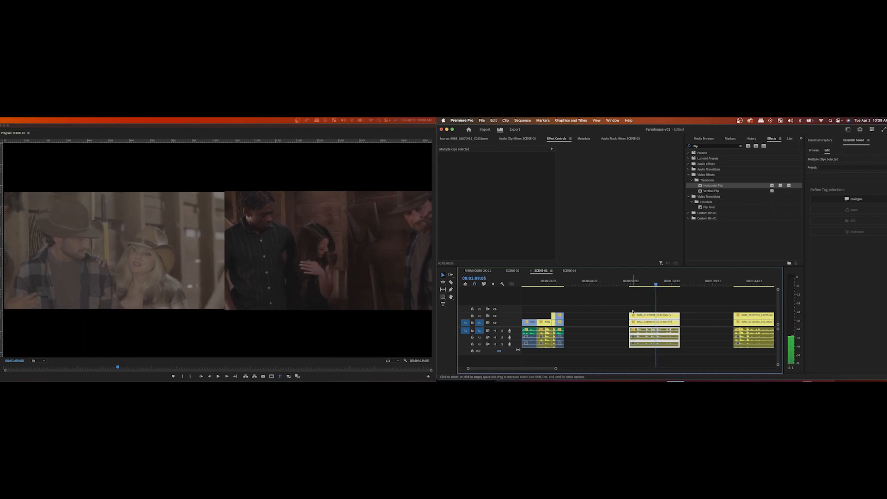
pyautogui.press('q')
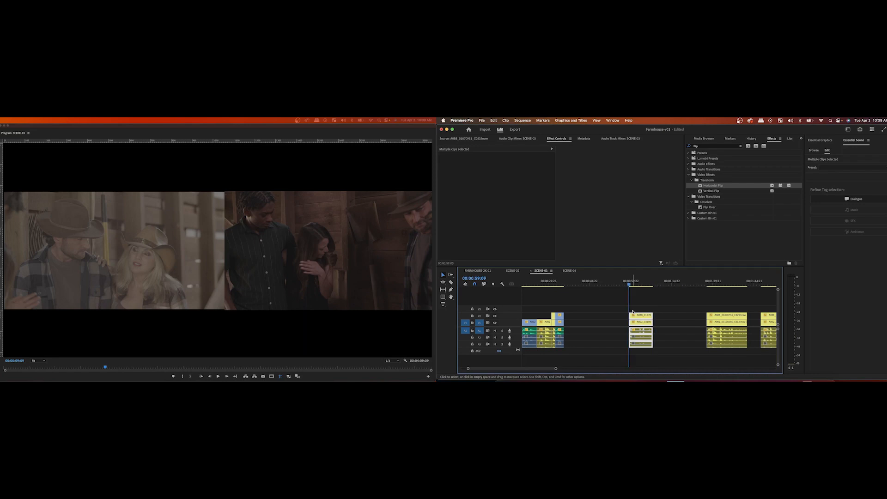
# Step: Try to ripple trim the first yellow take's end to 00:01:01:19 and undo the trim
pyautogui.press('space')
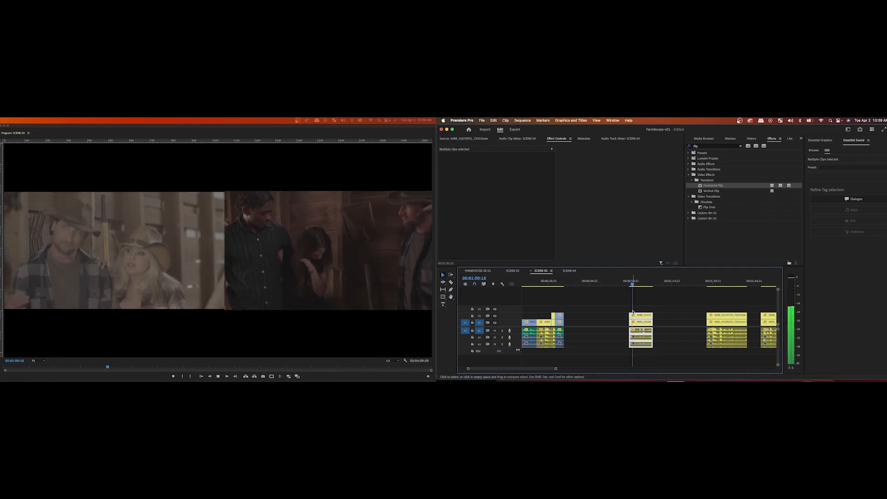
pyautogui.press('space')
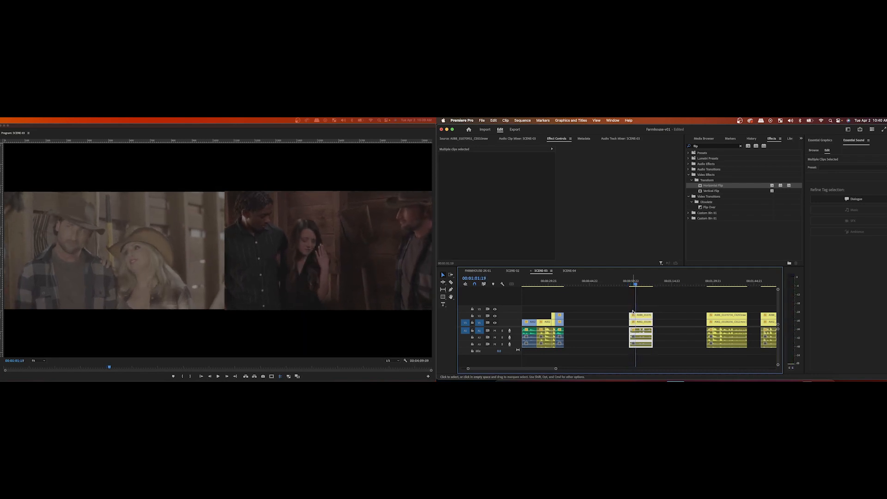
pyautogui.press('w')
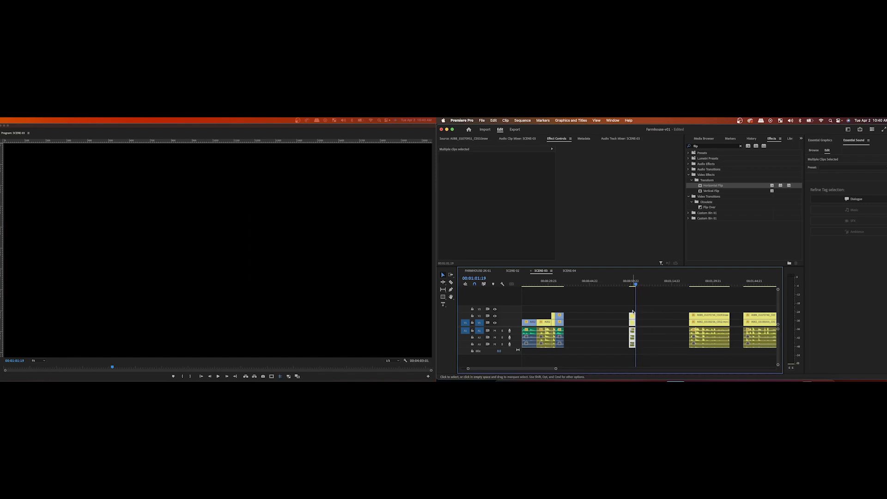
pyautogui.press('super+z')
# Step: Replay the rest of the first yellow take and ripple trim its end to 00:01:01:19
pyautogui.press('space')
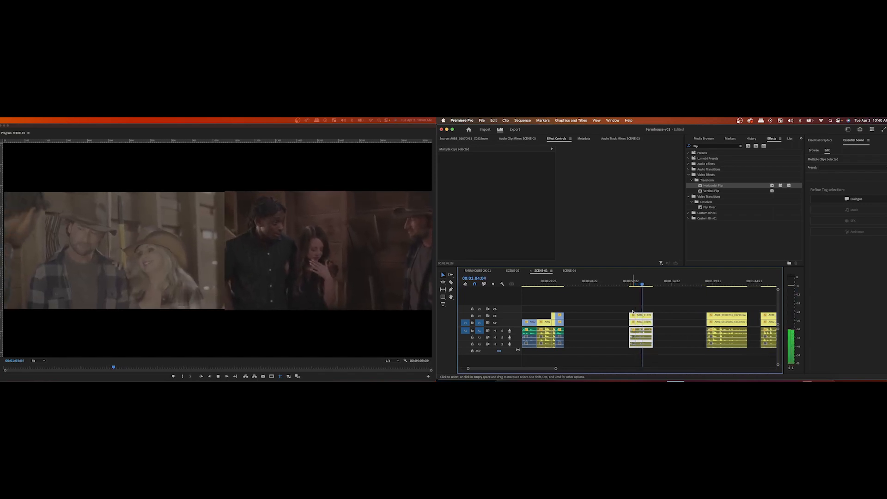
pyautogui.press('space')
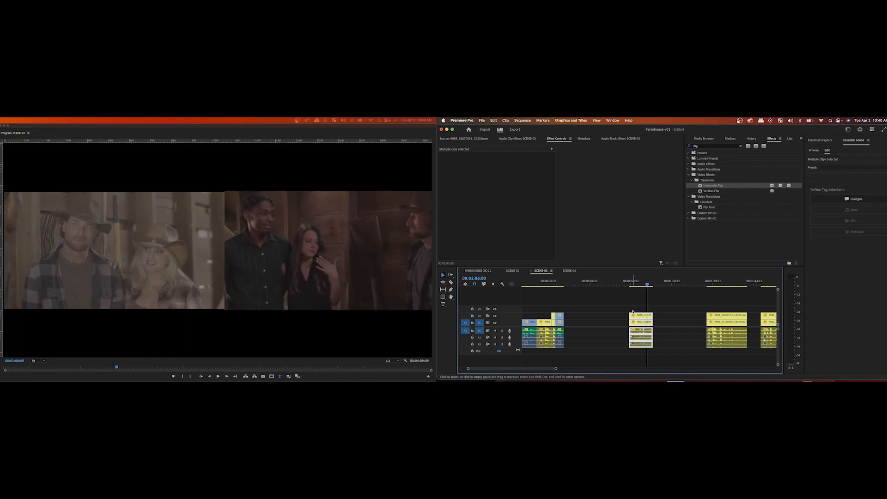
pyautogui.click(633, 285)
pyautogui.press('space')
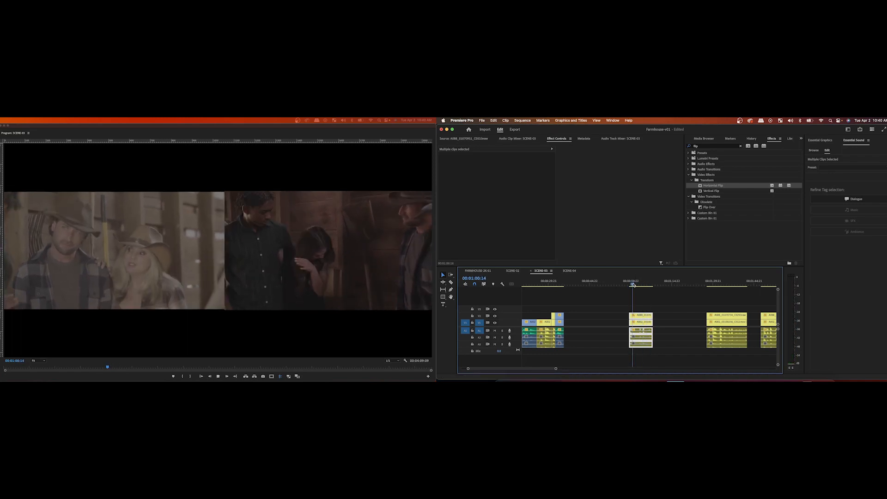
pyautogui.press('space')
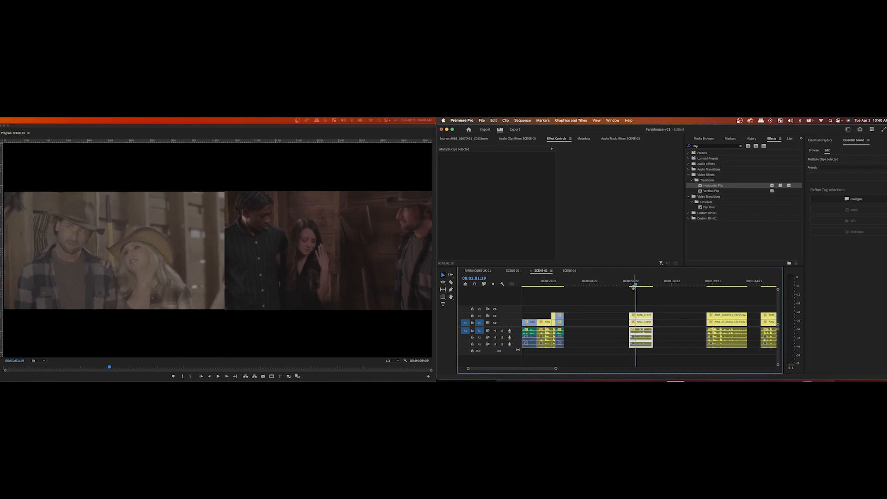
pyautogui.press('w')
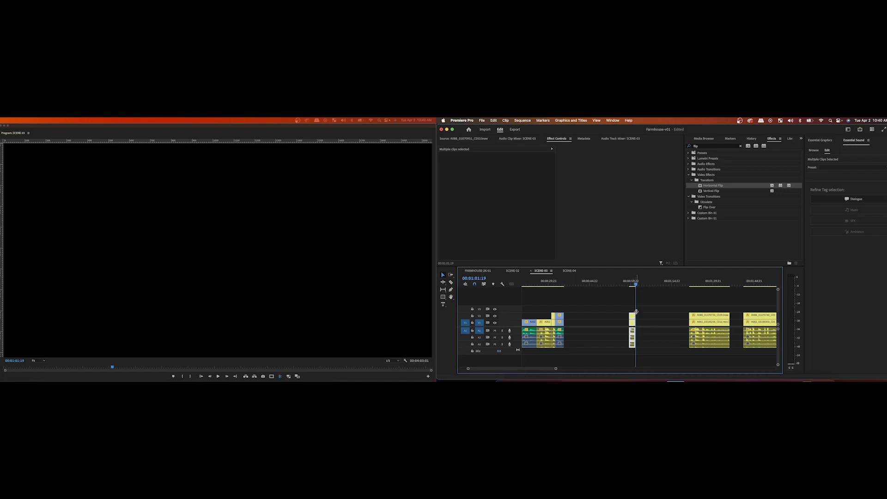
pyautogui.click(864, 218)
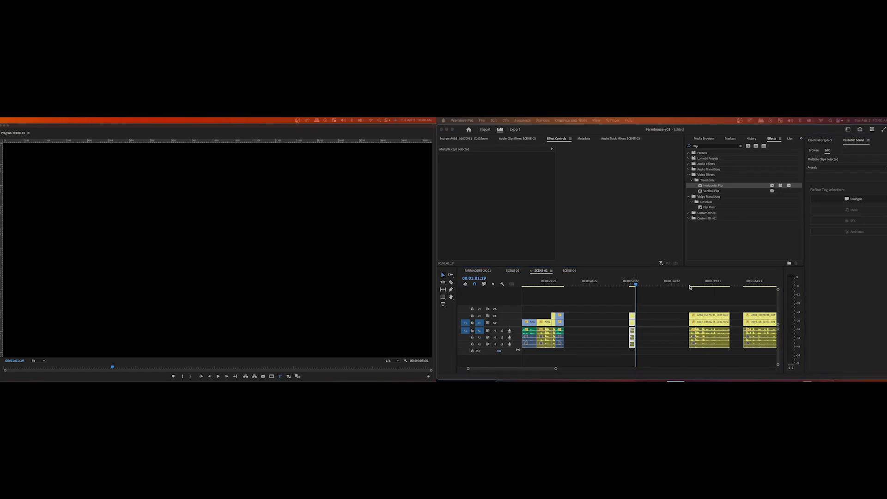
# Step: Play the second yellow take from its start and replay the section from 00:01:25:14
pyautogui.click(690, 285)
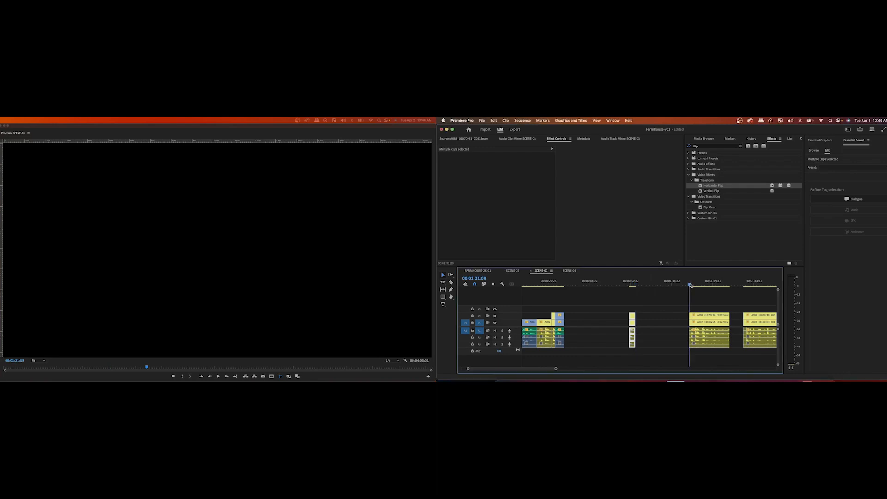
pyautogui.press('space')
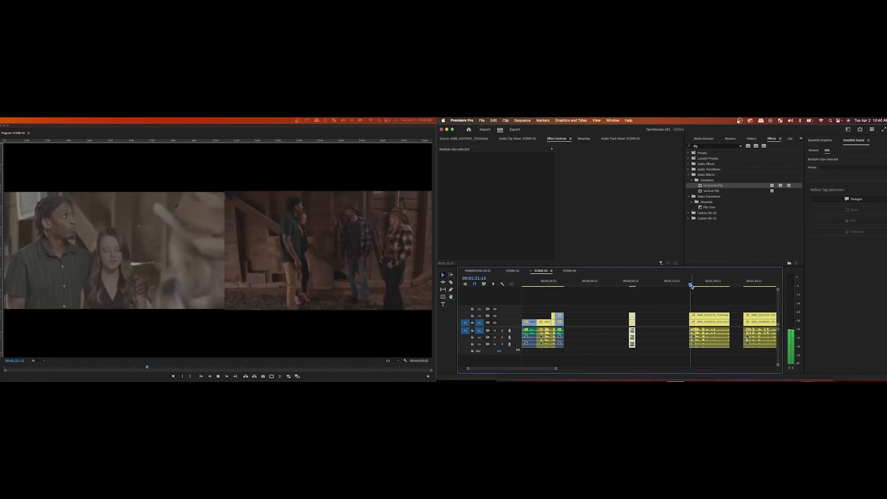
pyautogui.click(704, 310)
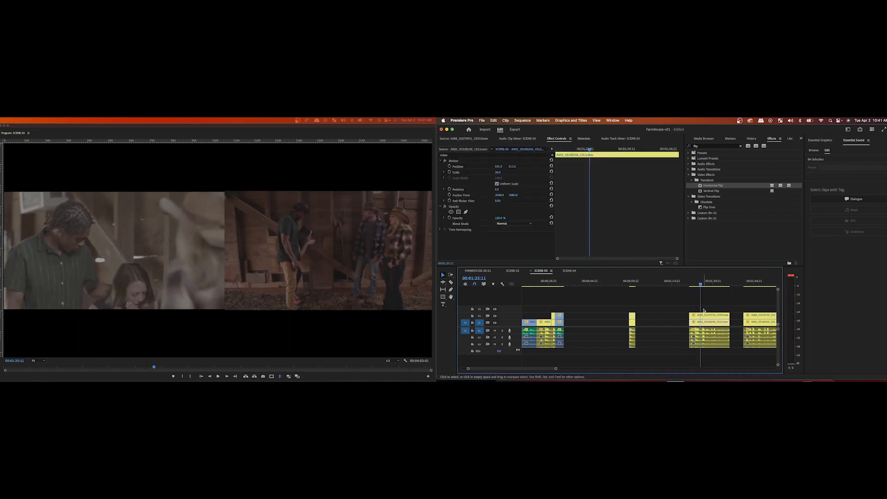
pyautogui.press('space')
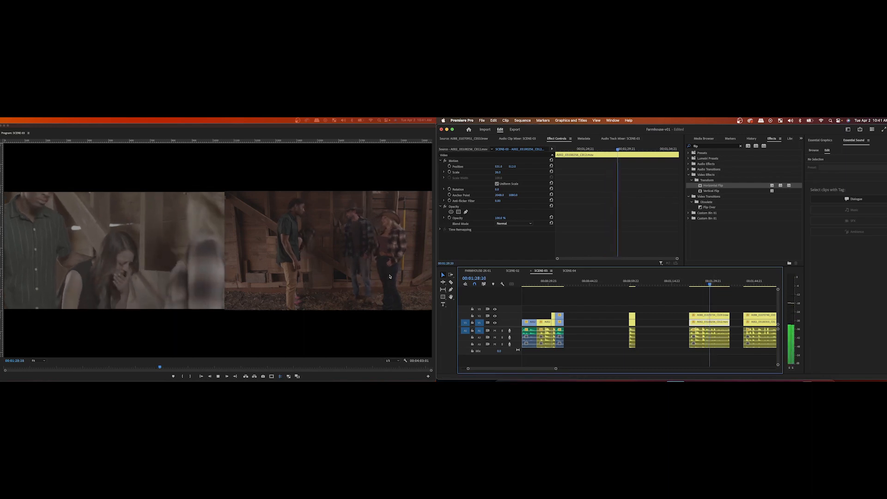
pyautogui.press('space')
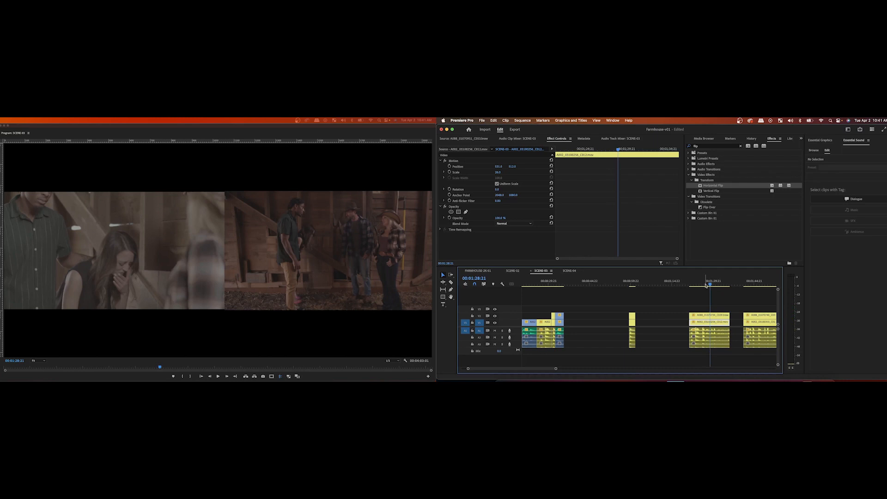
pyautogui.moveTo(706, 285); pyautogui.dragTo(701, 285)
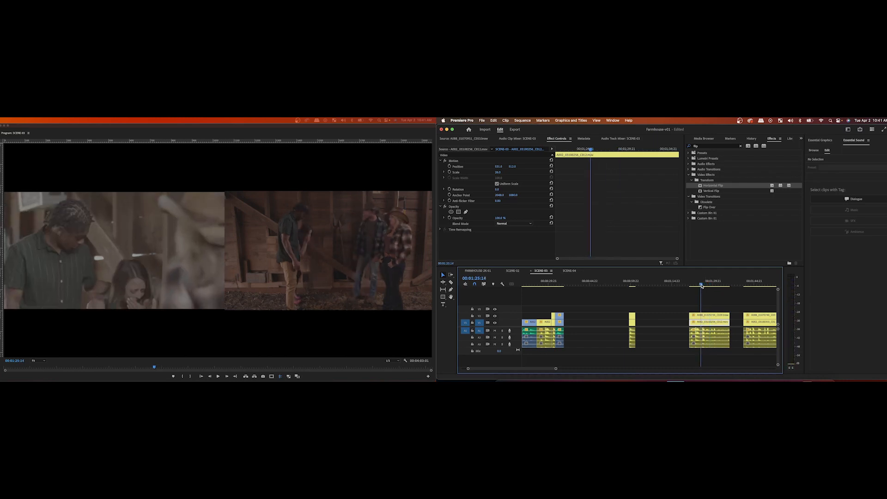
pyautogui.press('space')
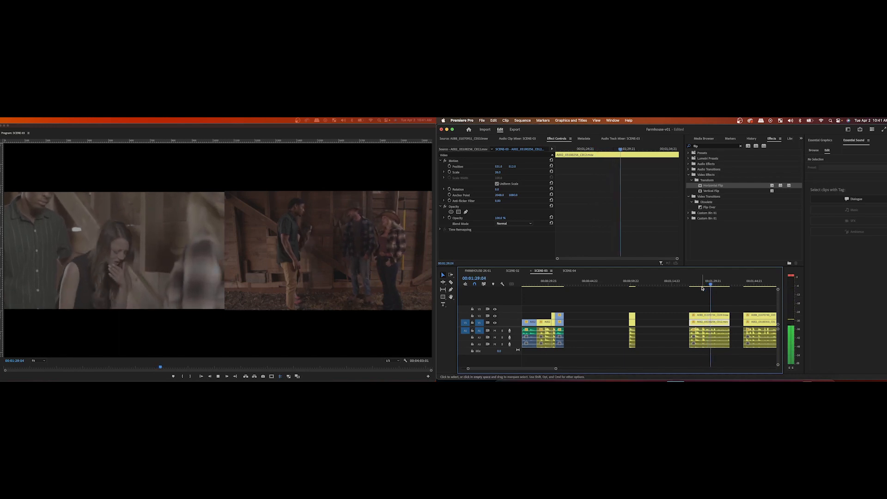
pyautogui.press('space')
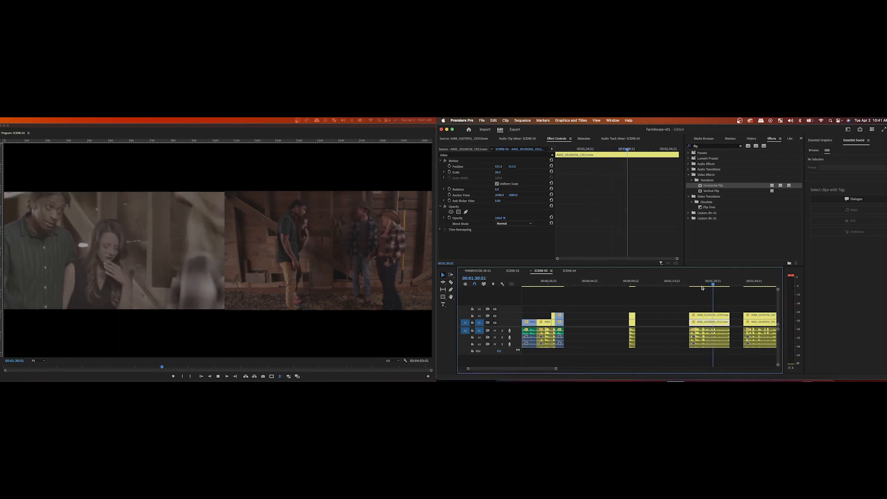
pyautogui.press('space')
pyautogui.press('space')
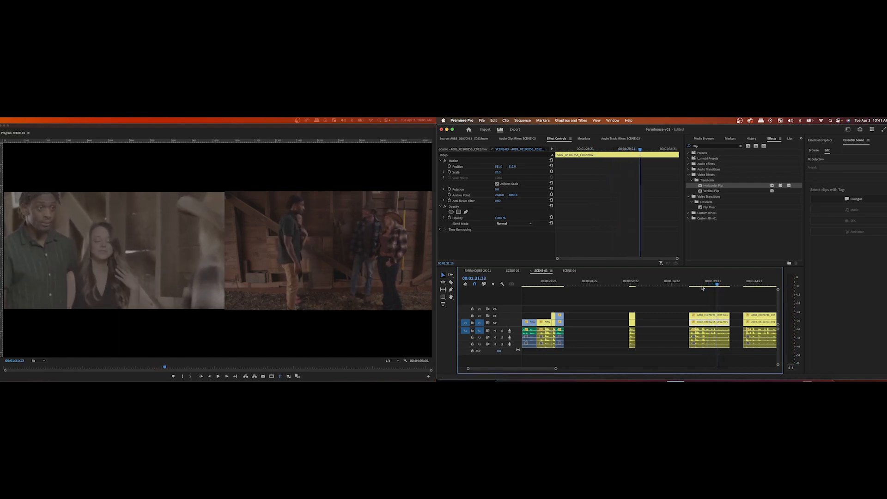
# Step: Review the third yellow take starting from 00:01:41:21
pyautogui.scroll(2, 600, 292)
pyautogui.scroll(-5, 690, 283)
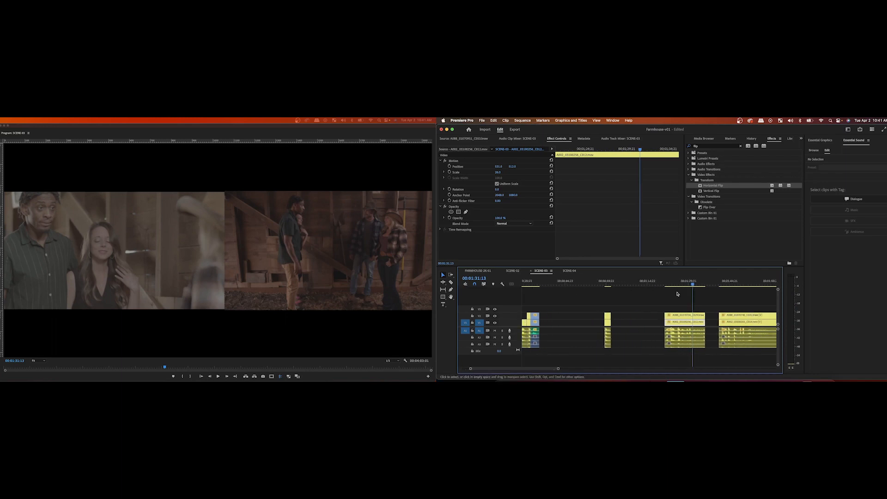
pyautogui.click(689, 283)
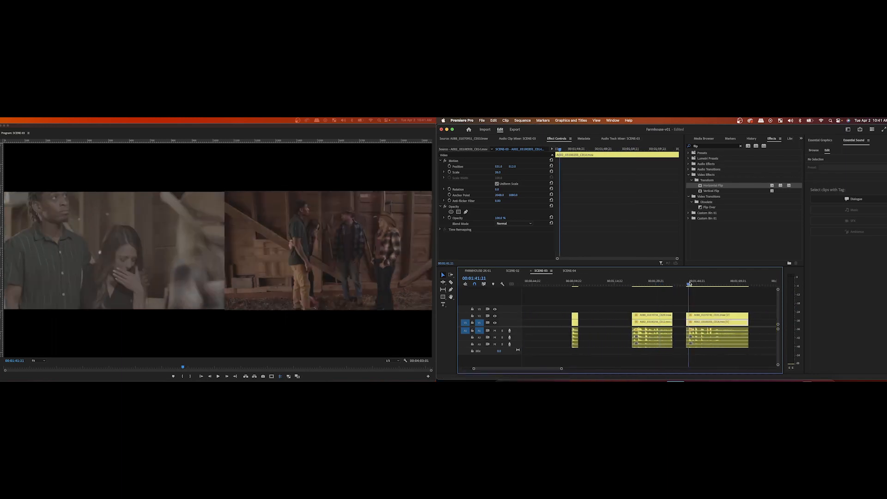
# Step: Play the stacked split-screen clips from about 00:01:42 to compare the two camera angles
pyautogui.press('space')
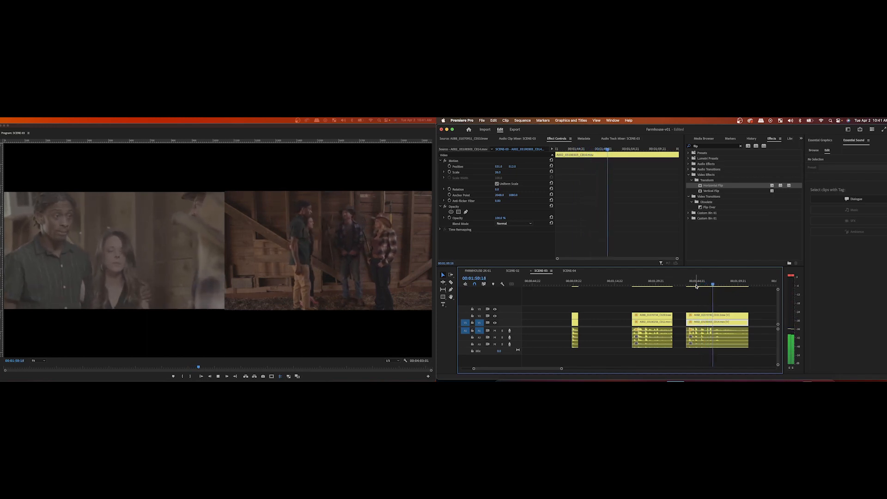
pyautogui.press('space')
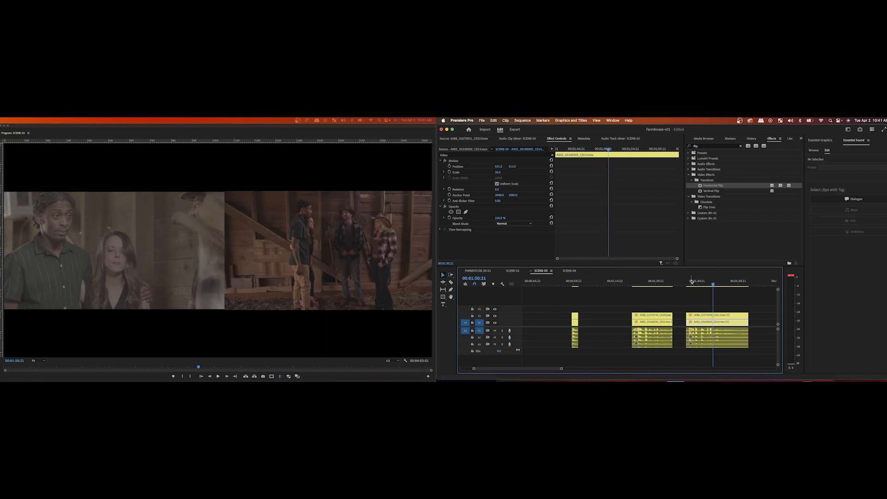
pyautogui.click(690, 282)
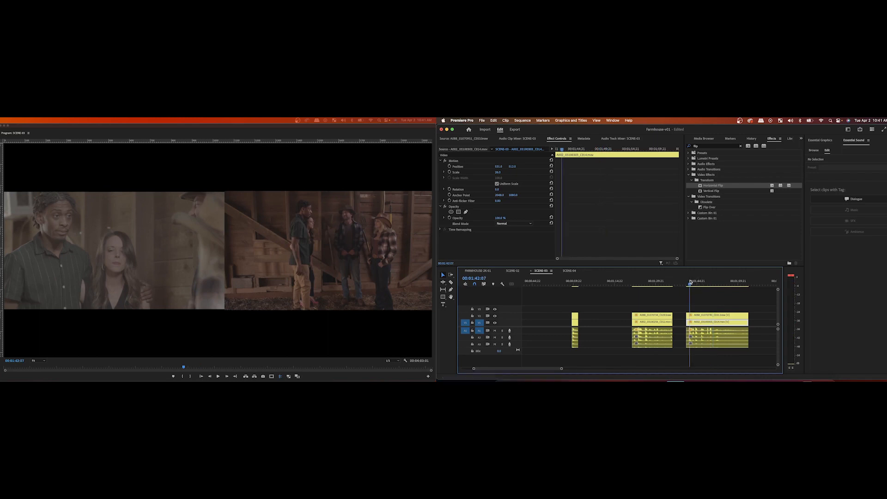
pyautogui.press('space')
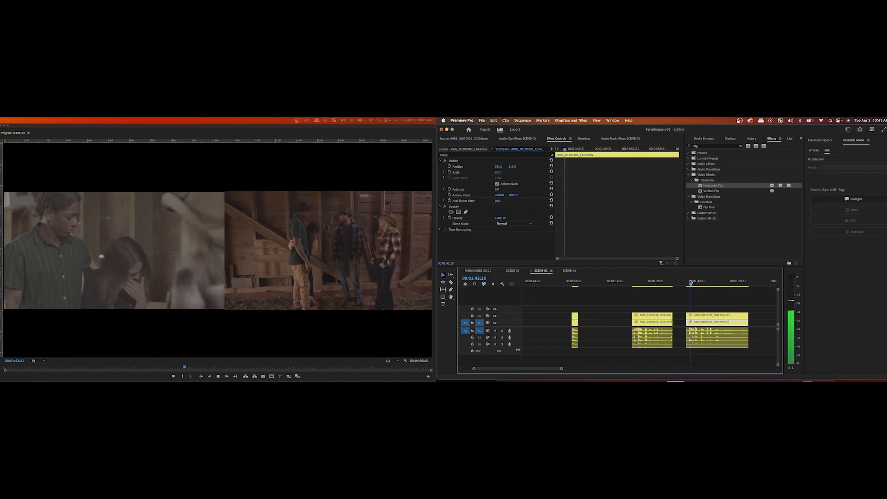
pyautogui.press('space')
# Step: Play the assembled section of SCENE-03 through its last shots, ending at about 00:00:35, to review the split-screen angles
pyautogui.hscroll(-3, 659, 295)
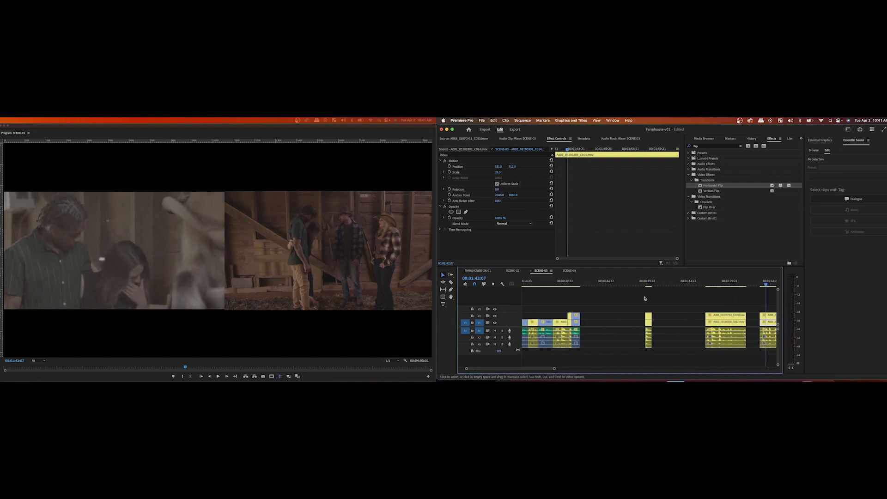
pyautogui.hscroll(-6, 680, 288)
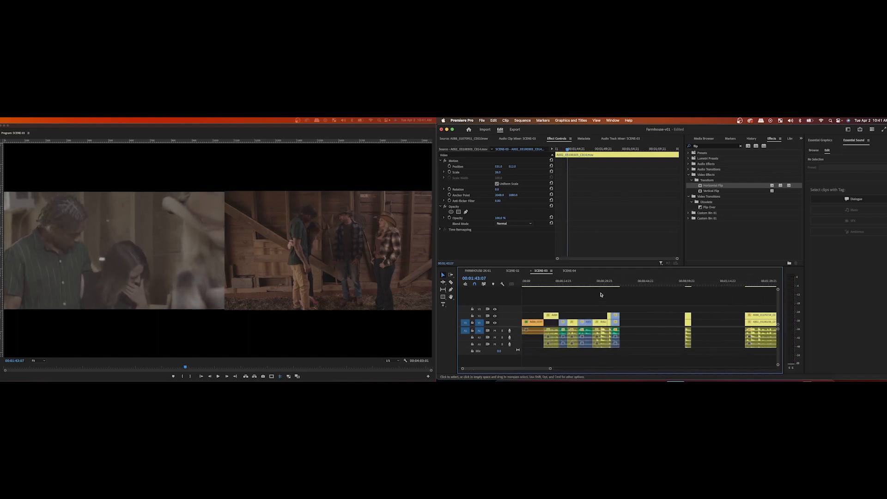
pyautogui.click(595, 285)
pyautogui.press('space')
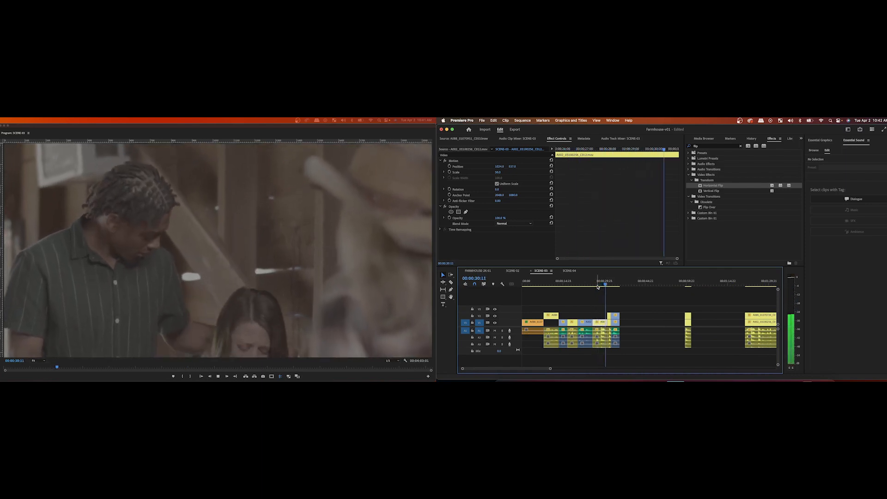
pyautogui.press('space')
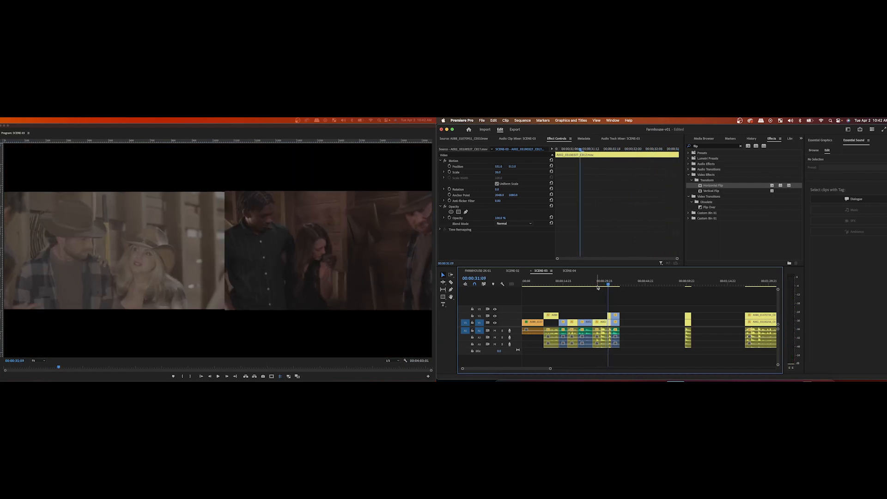
pyautogui.press('space')
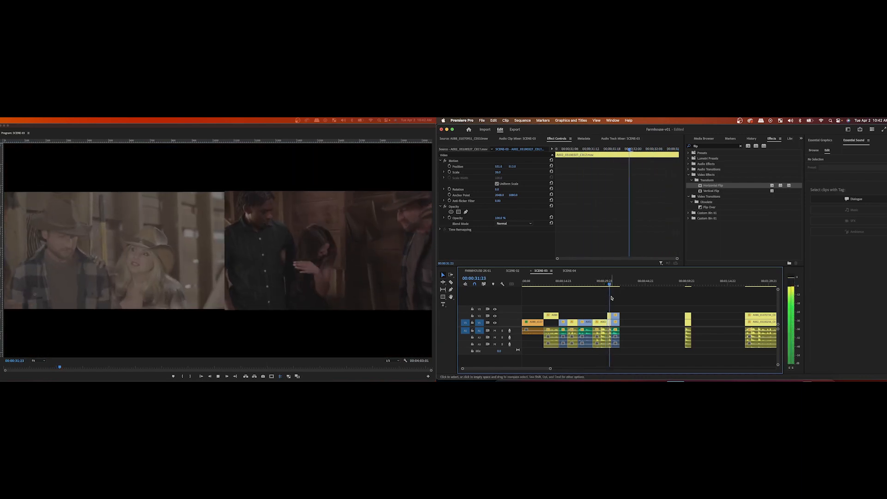
pyautogui.press('space')
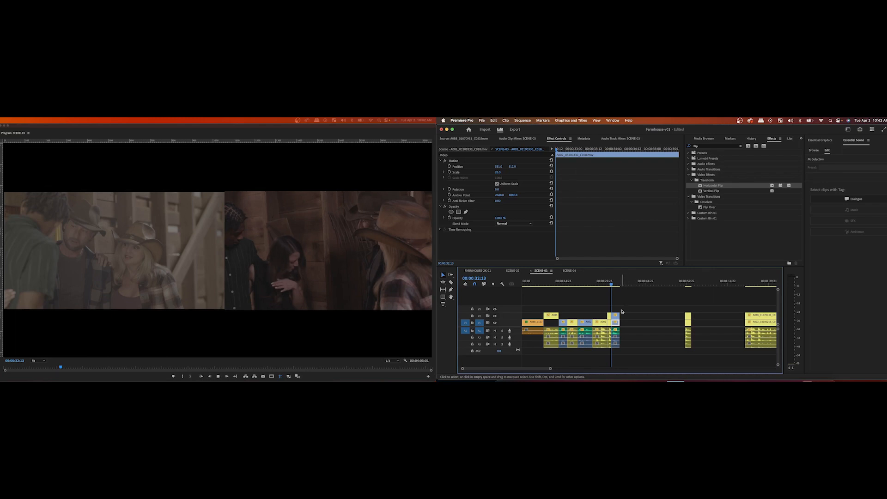
pyautogui.press('space')
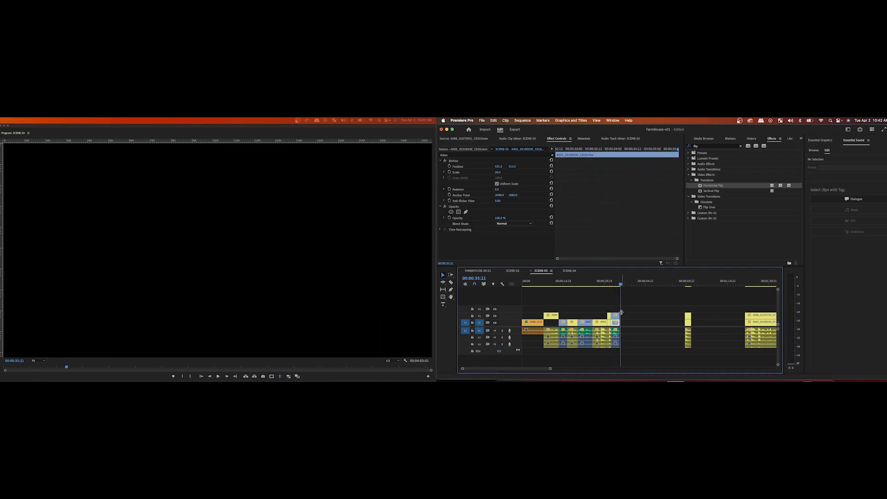
# Step: Delete the V1 angle of the short shot at 00:00:31 and the V2 angle of the blue shot that follows it
pyautogui.click(609, 281)
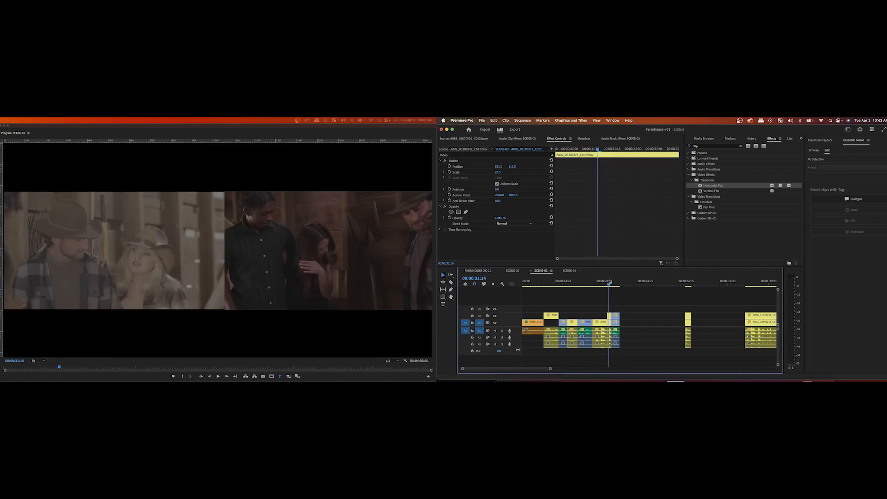
pyautogui.click(602, 283)
pyautogui.press('space')
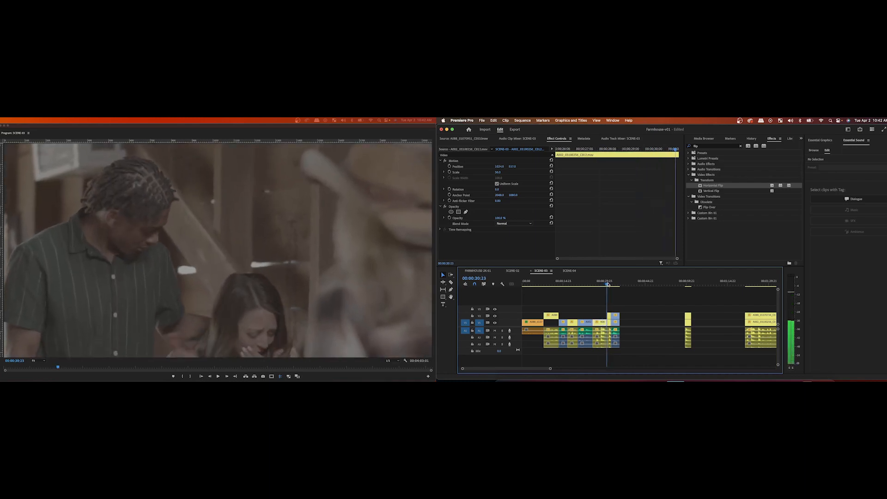
pyautogui.press('space')
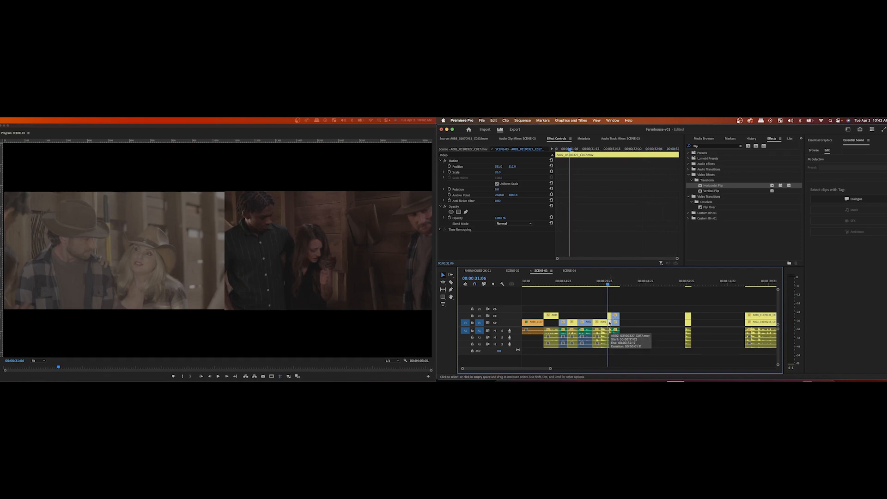
pyautogui.press('Delete')
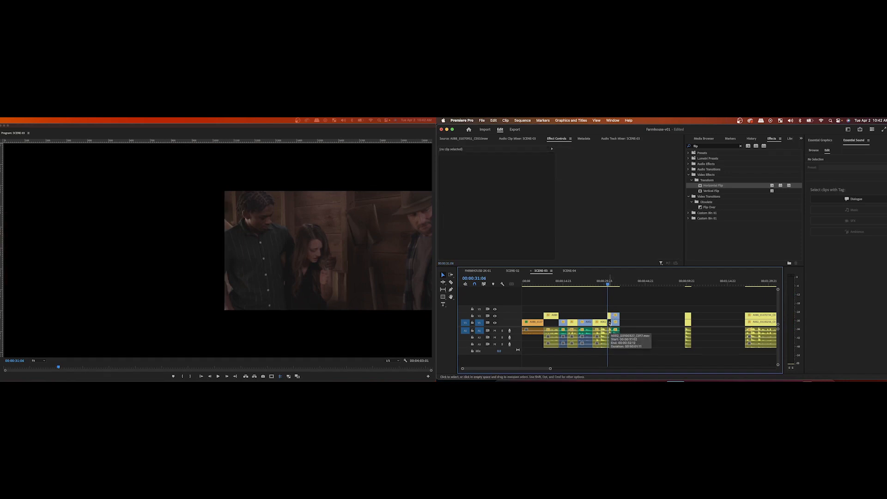
pyautogui.click(616, 317)
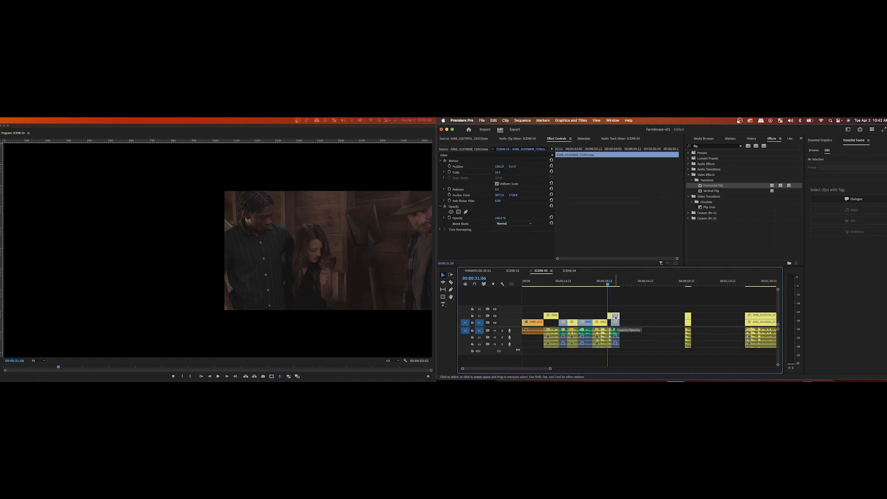
pyautogui.click(615, 285)
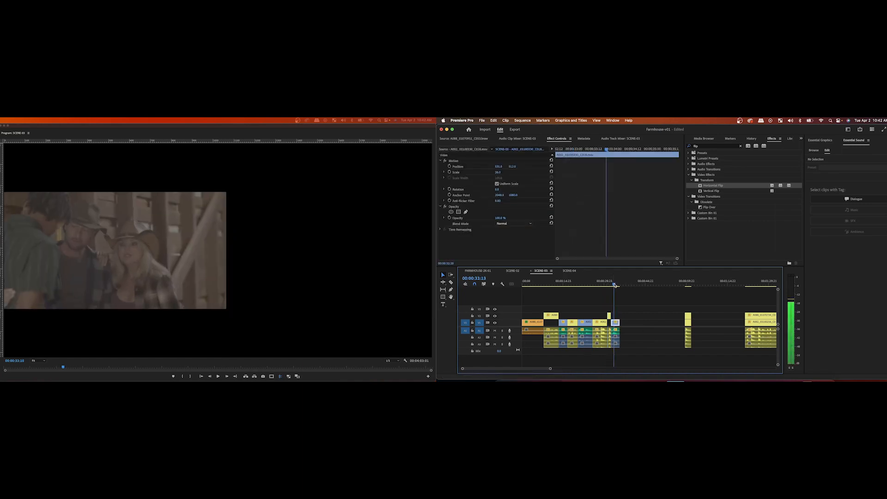
# Step: Copy the attributes of the full-frame V1 clip before 00:00:31 and paste its Motion settings onto the last blue V1 clip
pyautogui.moveTo(614, 284)
pyautogui.mouseDown()
pyautogui.moveTo(605, 288)
pyautogui.moveTo(612, 286)
pyautogui.mouseUp()
pyautogui.click(600, 329)
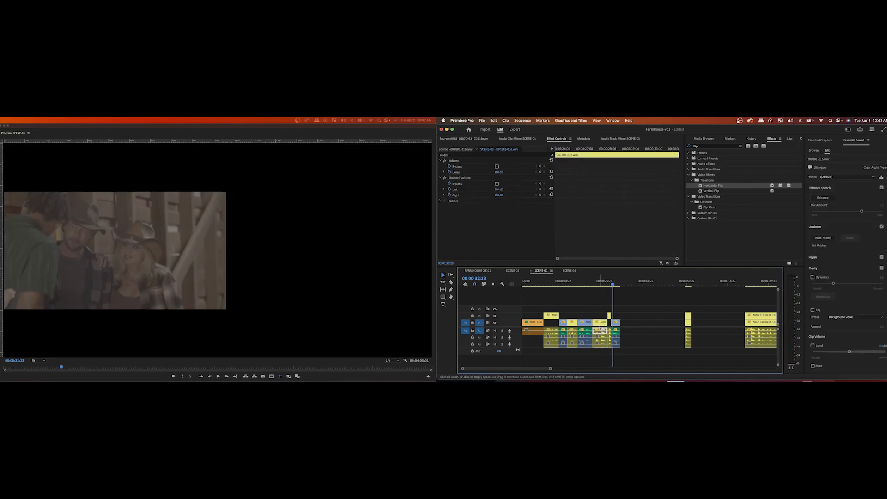
pyautogui.click(599, 324)
pyautogui.rightClick(599, 324)
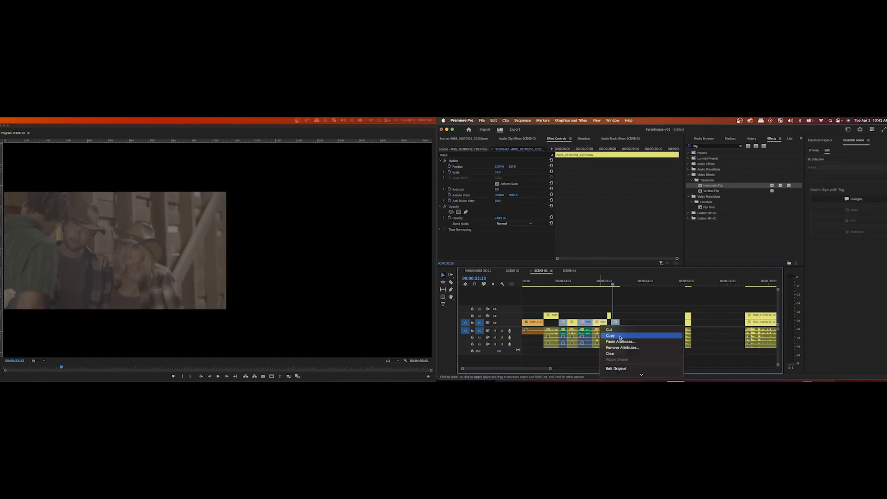
pyautogui.click(609, 336)
pyautogui.click(616, 323)
pyautogui.rightClick(617, 323)
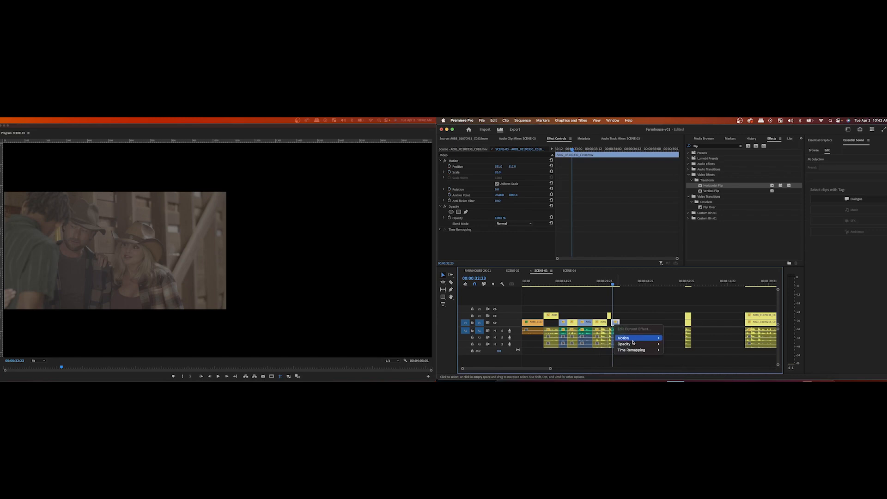
pyautogui.click(615, 324)
pyautogui.rightClick(617, 325)
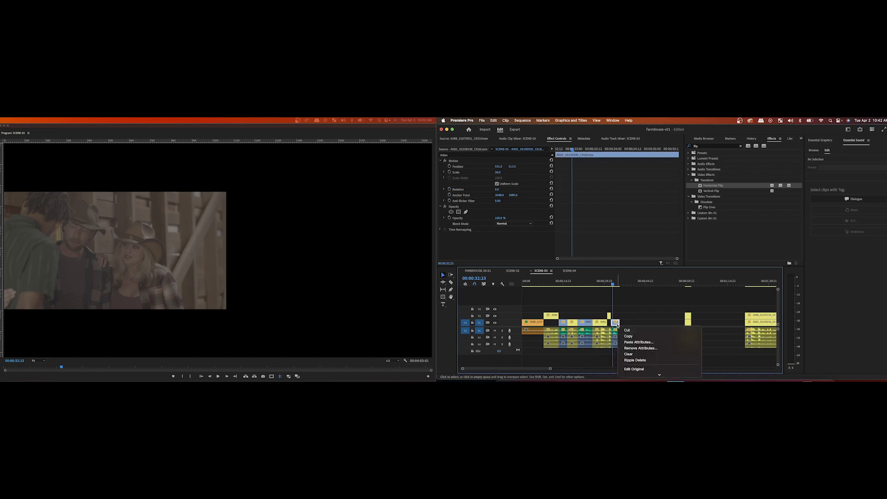
pyautogui.click(631, 340)
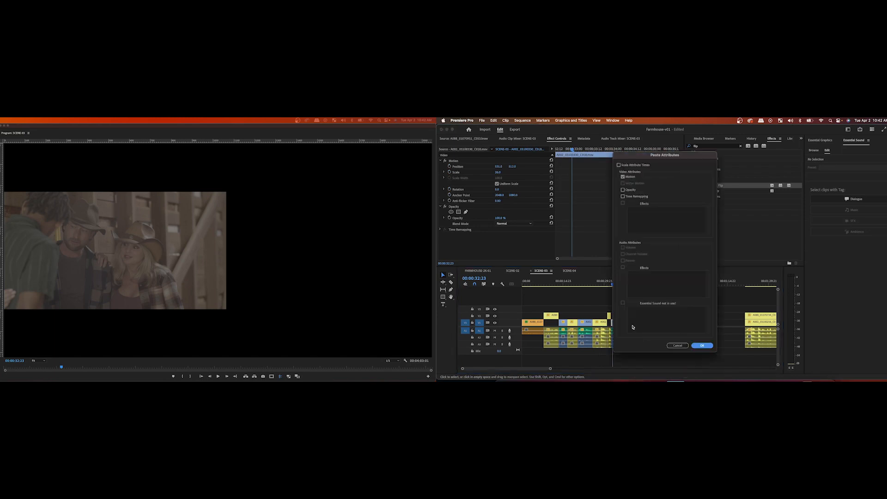
pyautogui.click(705, 346)
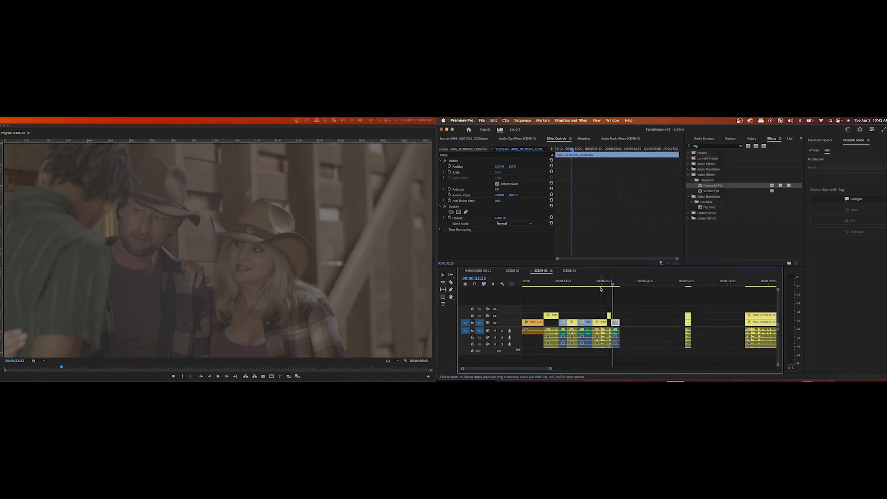
# Step: Copy the attributes of the first V2 clip and paste its Motion settings onto the short V2 clip at 00:00:31
pyautogui.click(608, 283)
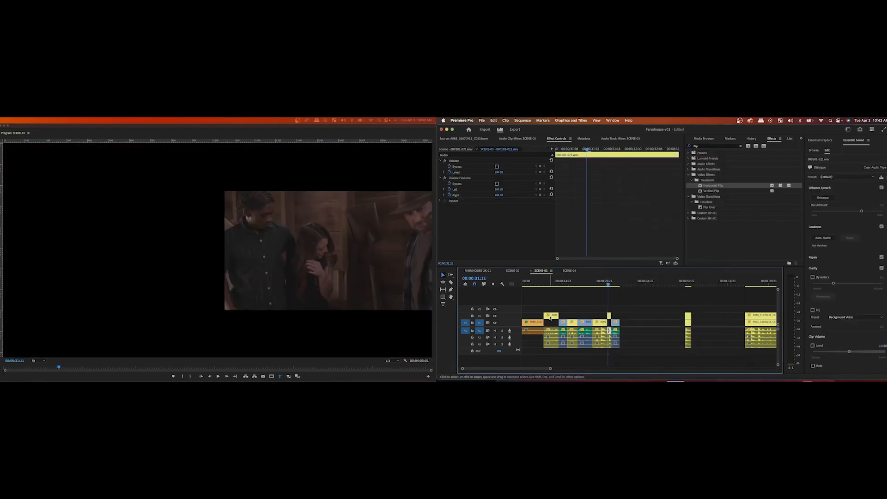
pyautogui.click(550, 317)
pyautogui.rightClick(550, 317)
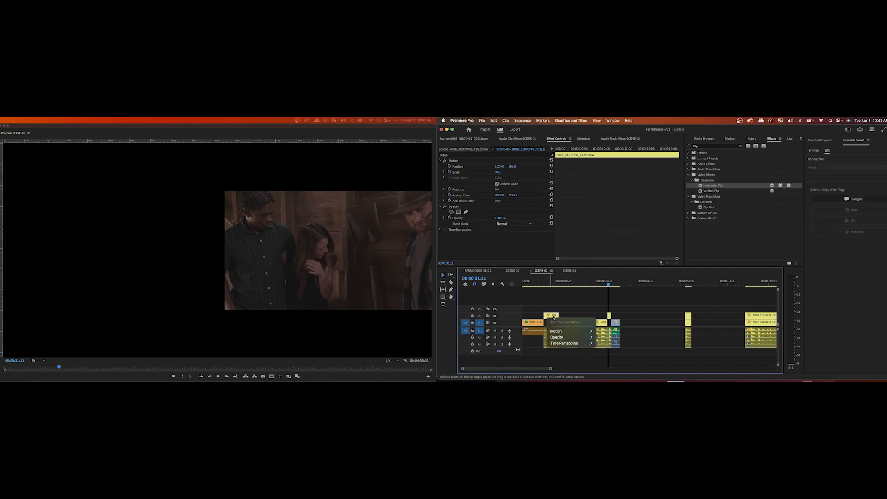
pyautogui.click(567, 306)
pyautogui.rightClick(552, 319)
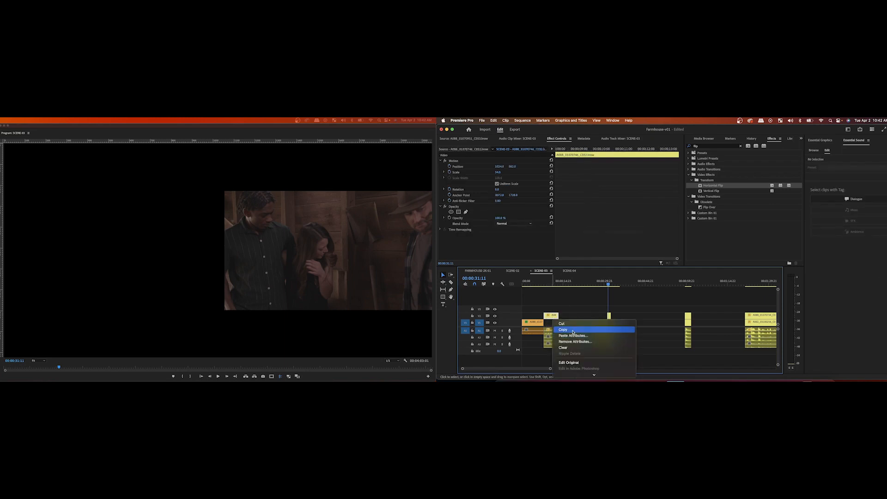
pyautogui.click(573, 330)
pyautogui.rightClick(609, 318)
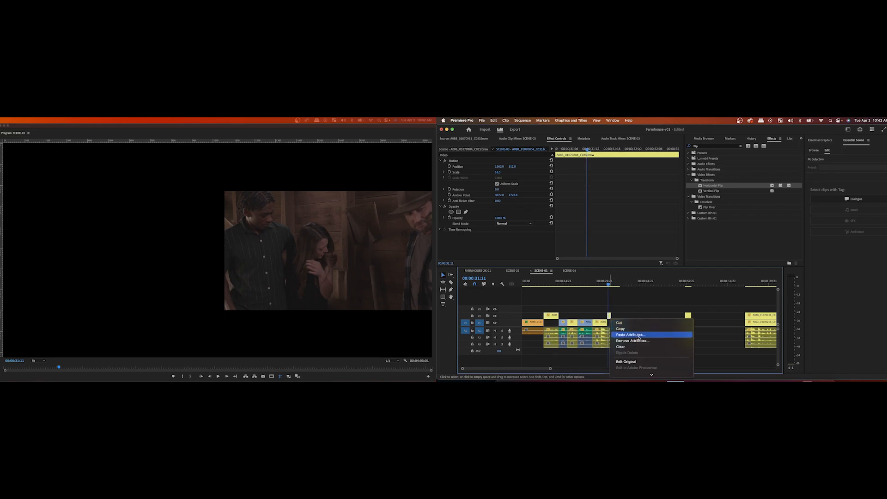
pyautogui.scroll(3, 621, 165)
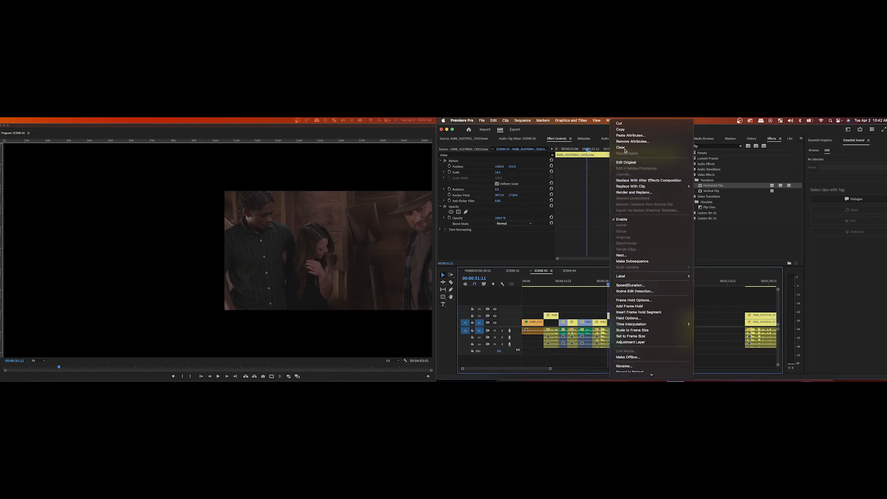
pyautogui.click(630, 134)
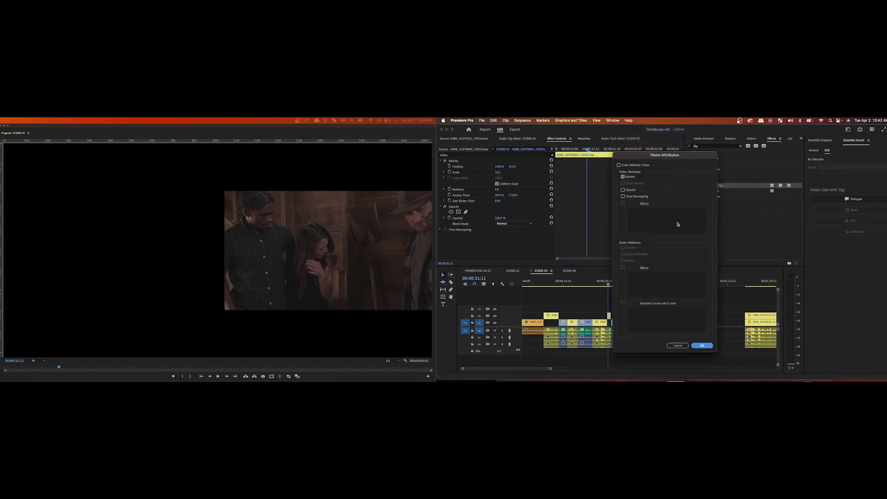
pyautogui.click(705, 347)
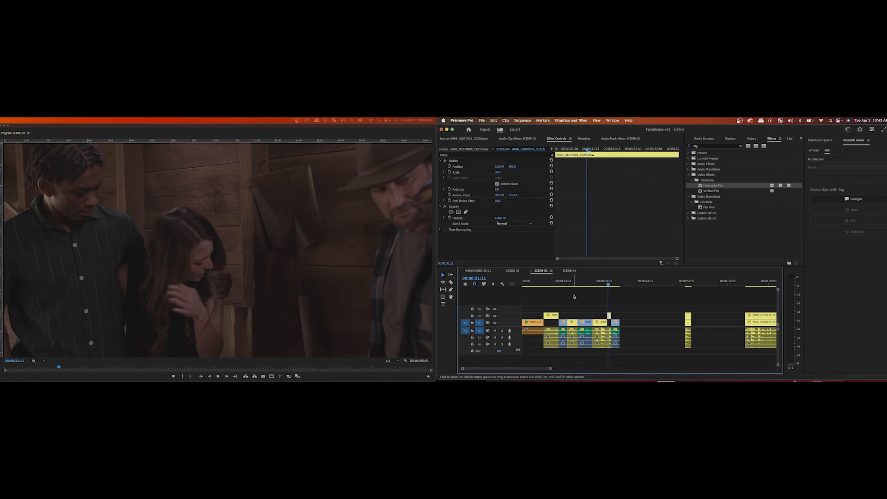
# Step: Compare the framing of the wide shot at about 00:00:08 with the reframed shot at 00:00:31, and recheck the cut into it
pyautogui.click(544, 283)
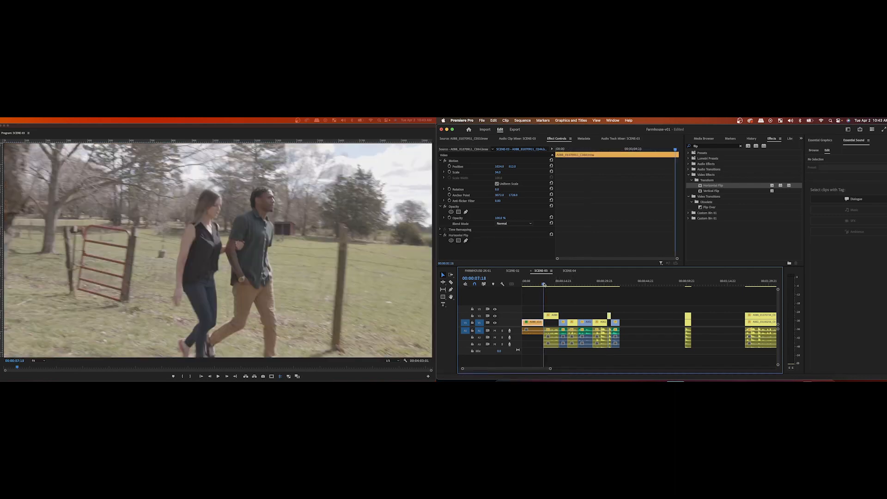
pyautogui.press('space')
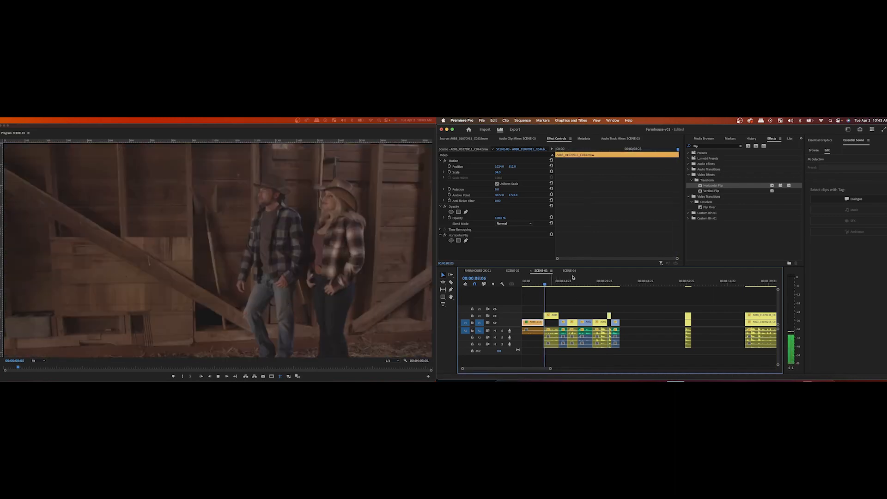
pyautogui.click(607, 282)
pyautogui.moveTo(607, 281); pyautogui.dragTo(608, 281)
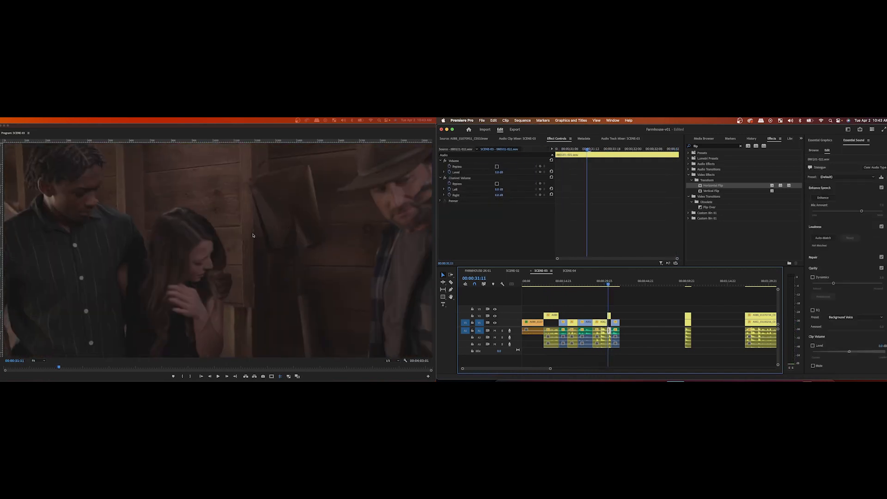
pyautogui.moveTo(608, 282); pyautogui.dragTo(608, 285)
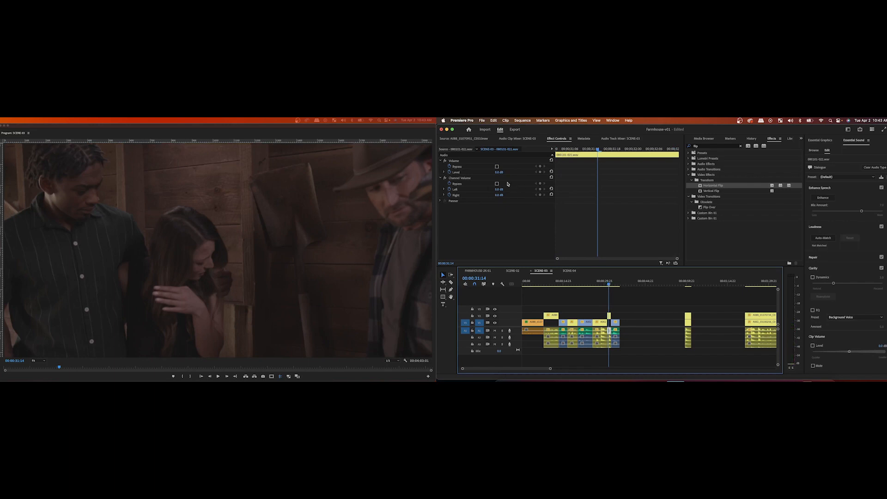
pyautogui.click(605, 283)
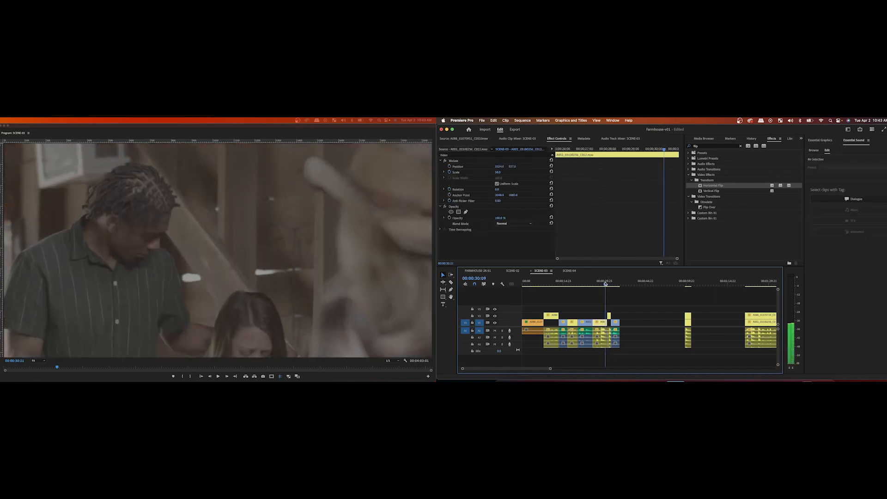
# Step: Play the cut from 00:00:24:15 and trim the end of the yellow V1 clip, with its audio, back to 00:00:28:17
pyautogui.moveTo(605, 283); pyautogui.dragTo(590, 284)
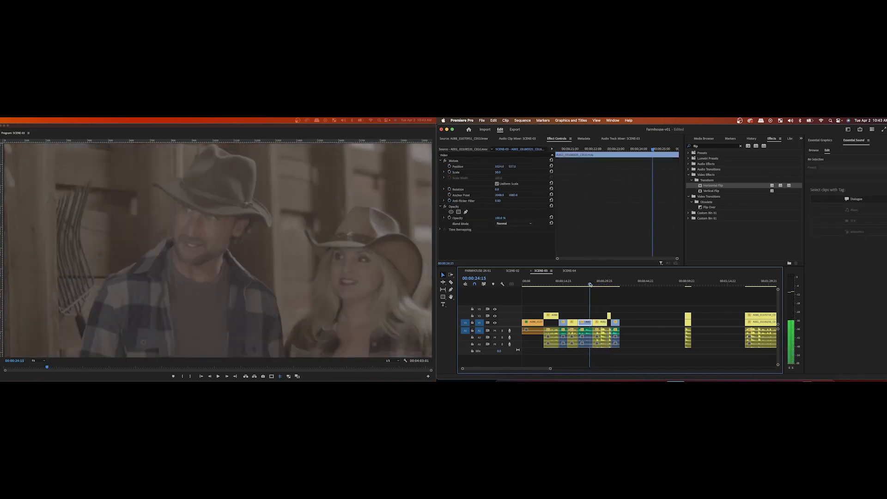
pyautogui.press('space')
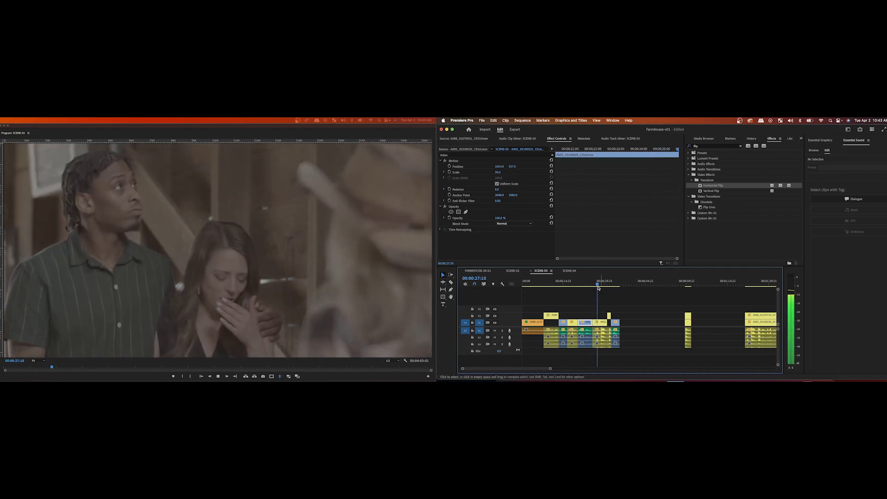
pyautogui.press('space')
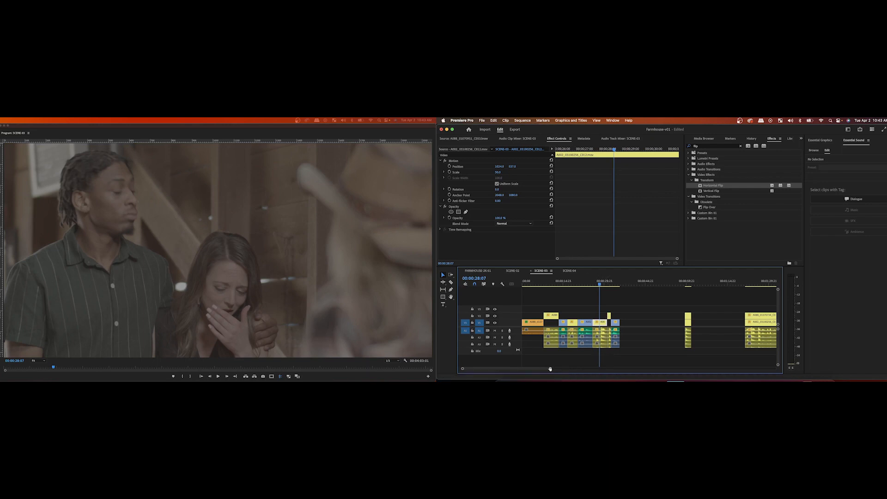
pyautogui.moveTo(549, 368); pyautogui.dragTo(523, 366)
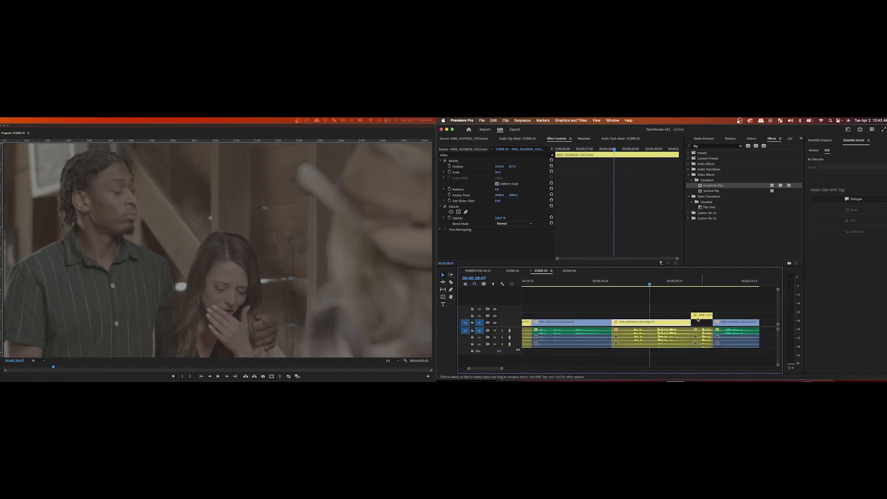
pyautogui.moveTo(650, 284); pyautogui.dragTo(655, 284)
pyautogui.click(684, 323)
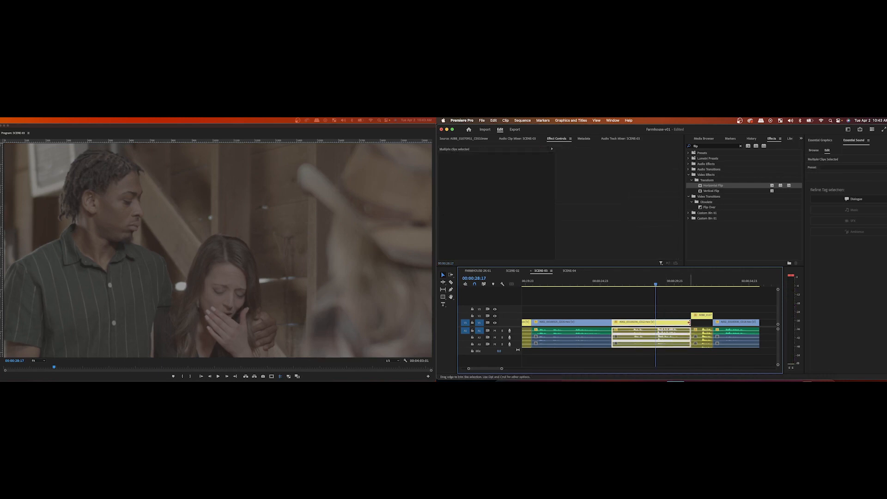
pyautogui.moveTo(688, 323); pyautogui.dragTo(655, 322)
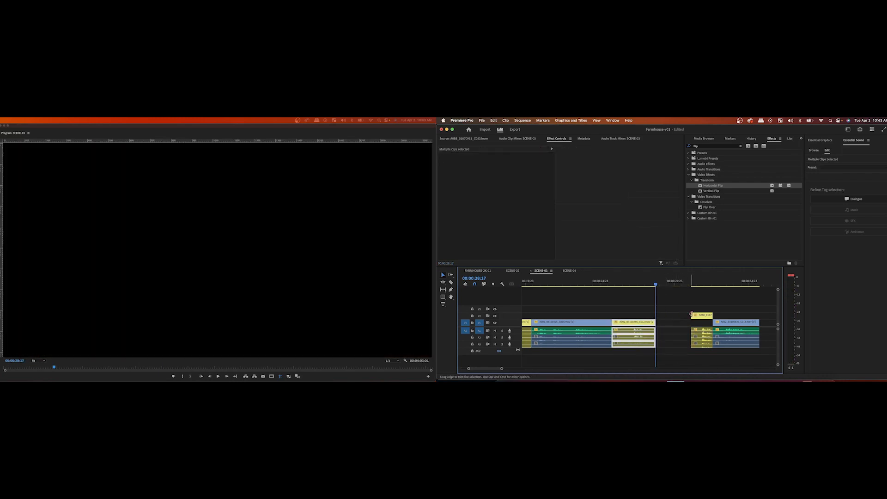
# Step: Extend the start of the following V2 clip and its audio back to just after the trimmed V1 clip and play the added part
pyautogui.click(694, 331)
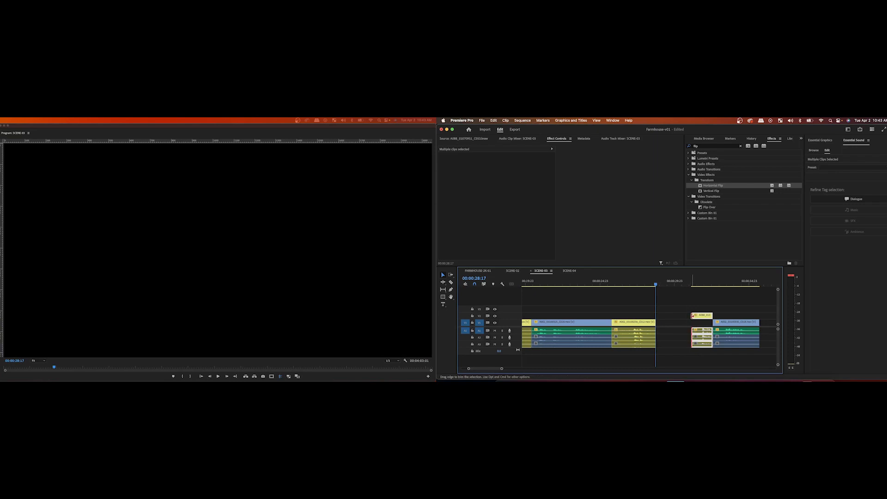
pyautogui.moveTo(693, 316); pyautogui.dragTo(661, 316)
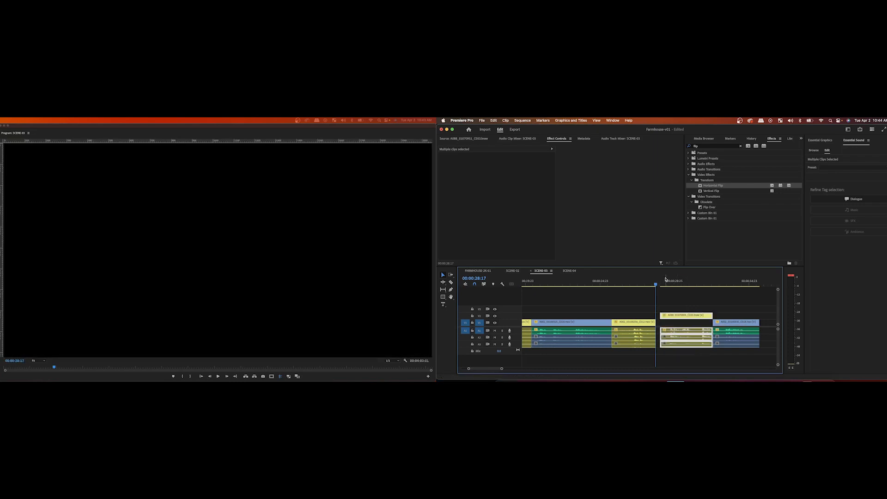
pyautogui.click(666, 283)
pyautogui.press('space')
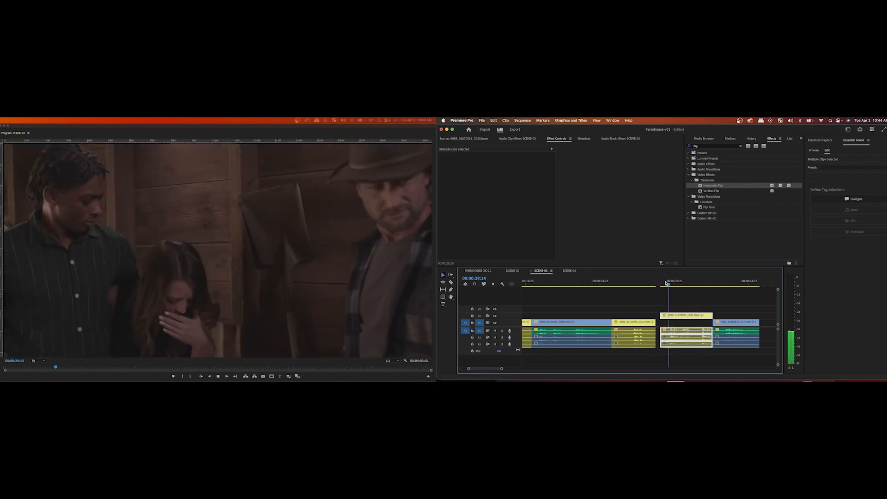
pyautogui.press('space')
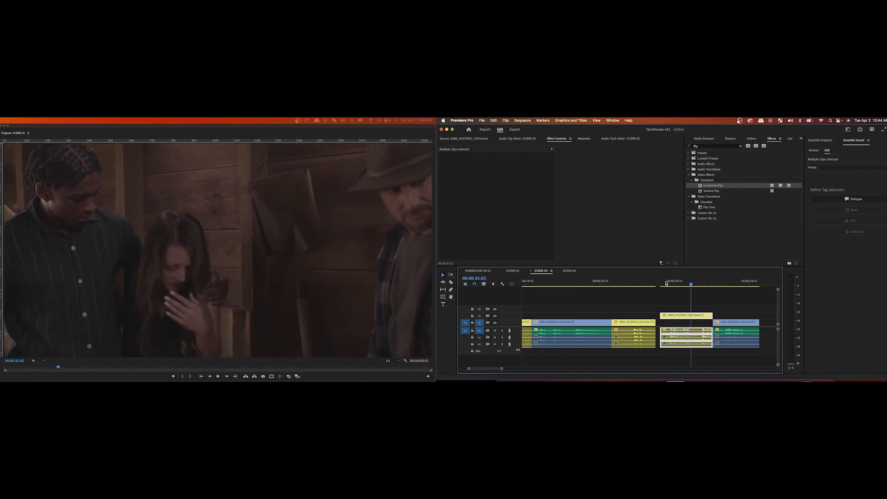
# Step: Trim the head of the V2 clip at 00:00:29:12, move the rest against the V1 clip's end, and play across the cut
pyautogui.moveTo(666, 282); pyautogui.dragTo(667, 283)
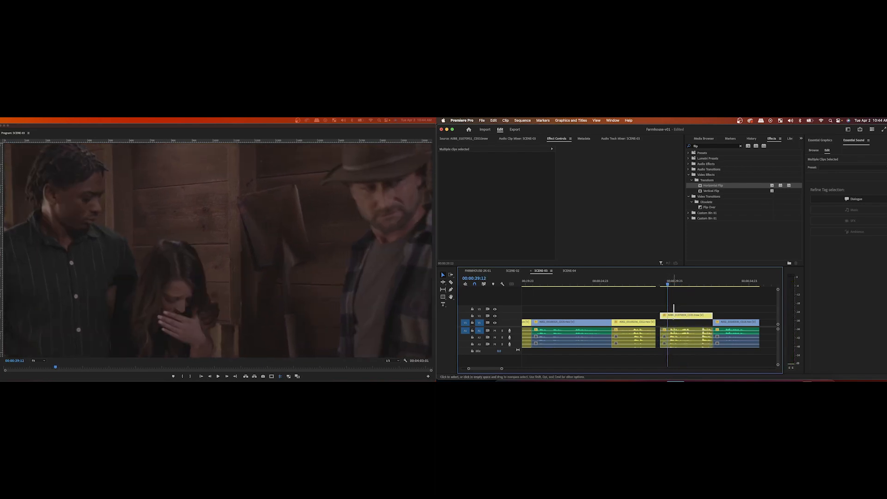
pyautogui.press('c')
pyautogui.moveTo(663, 311); pyautogui.dragTo(669, 318)
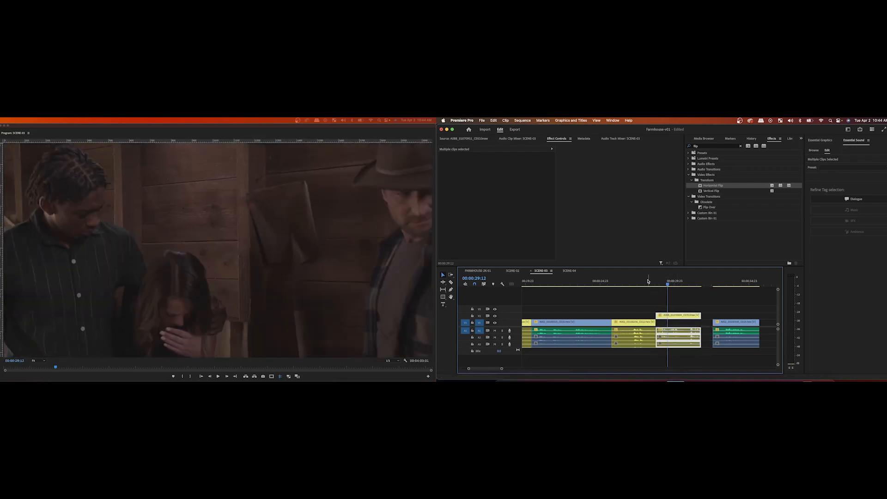
pyautogui.click(648, 281)
pyautogui.press('space')
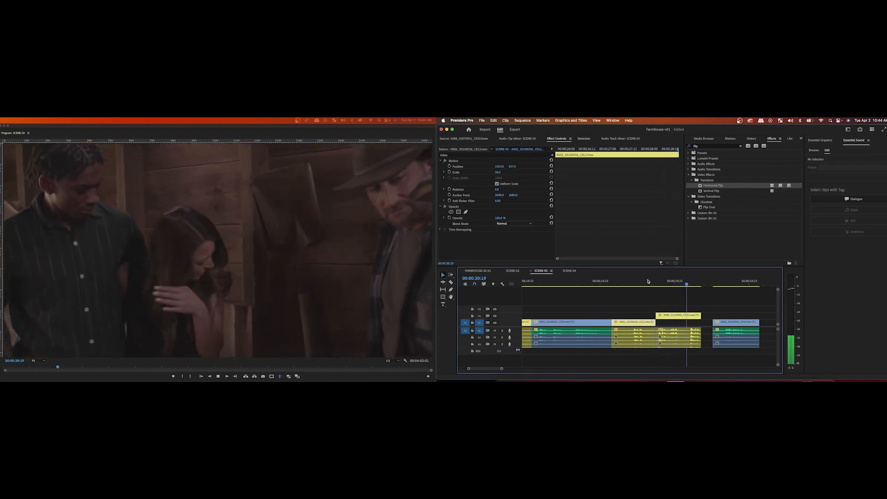
pyautogui.press('space')
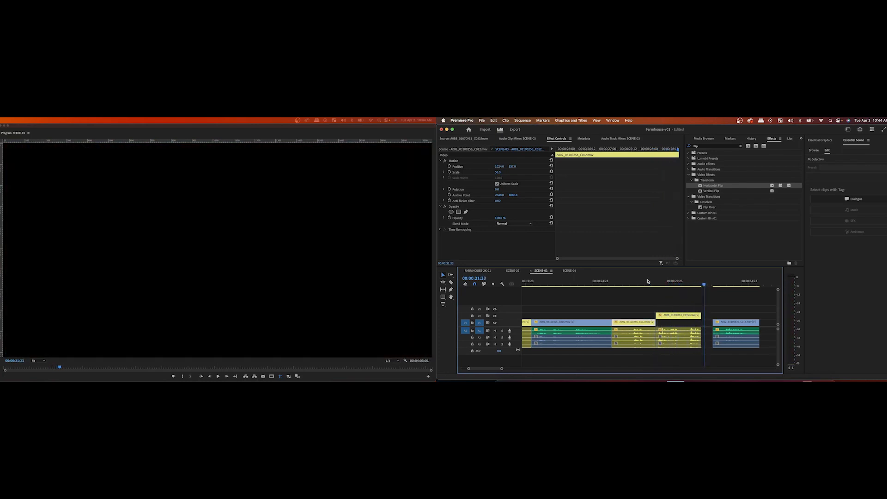
# Step: Scale up the V2 clip at 00:00:29:04 and reposition it to frame the crying woman in close-up
pyautogui.moveTo(649, 283); pyautogui.dragTo(657, 284)
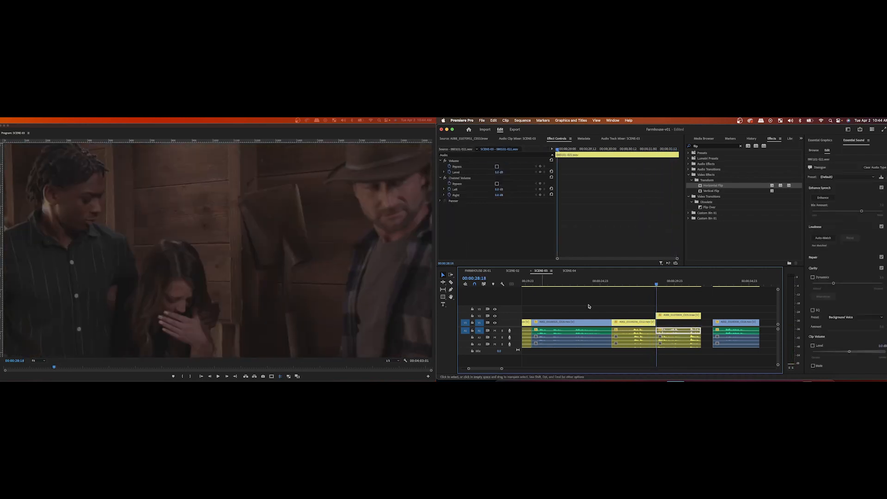
pyautogui.click(662, 284)
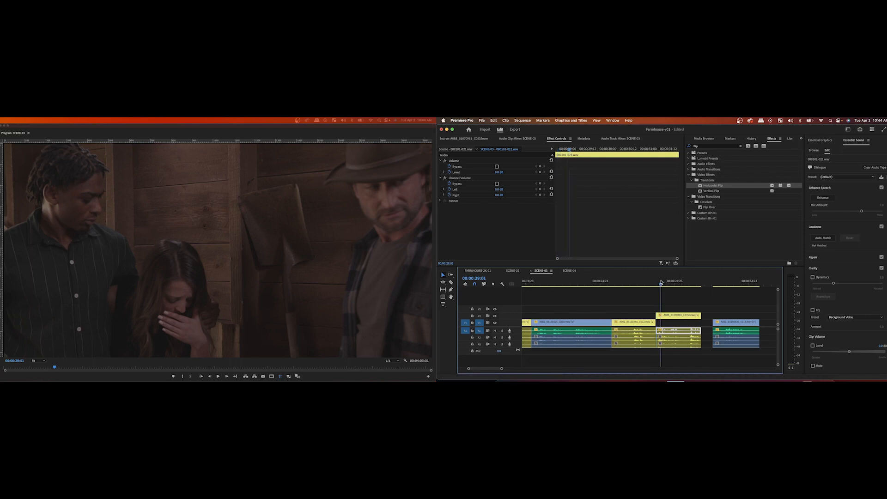
pyautogui.click(669, 316)
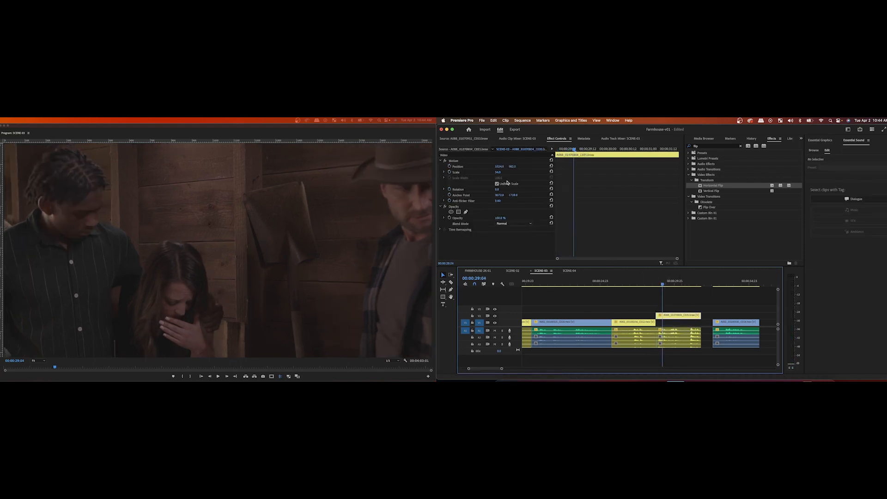
pyautogui.moveTo(499, 173); pyautogui.dragTo(526, 173)
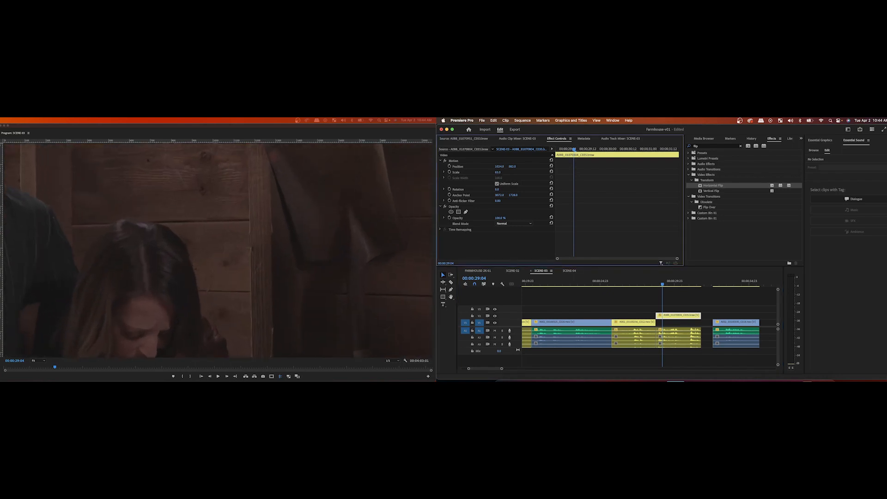
pyautogui.moveTo(512, 167)
pyautogui.mouseDown()
pyautogui.moveTo(490, 166)
pyautogui.moveTo(518, 166)
pyautogui.mouseUp()
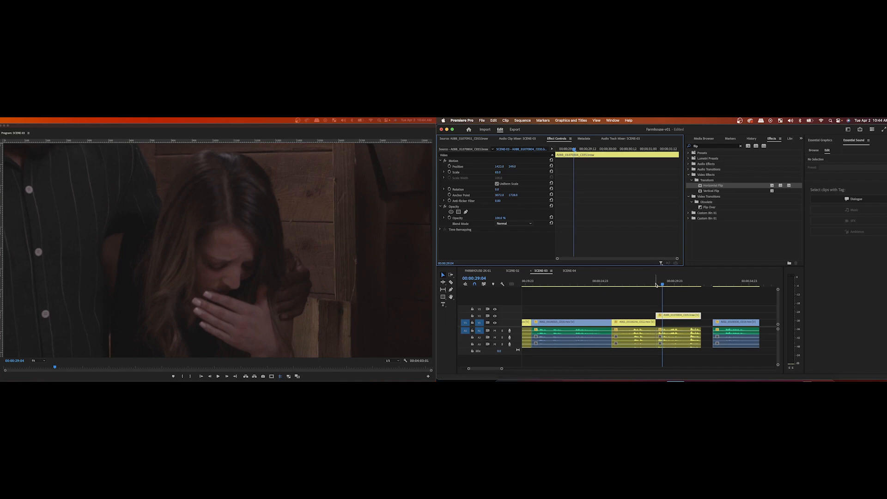
# Step: Keyframe the V2 clip's Position at 00:00:29:18 and lower the picture at 00:00:30:11 to follow the woman as she raises her head
pyautogui.click(648, 284)
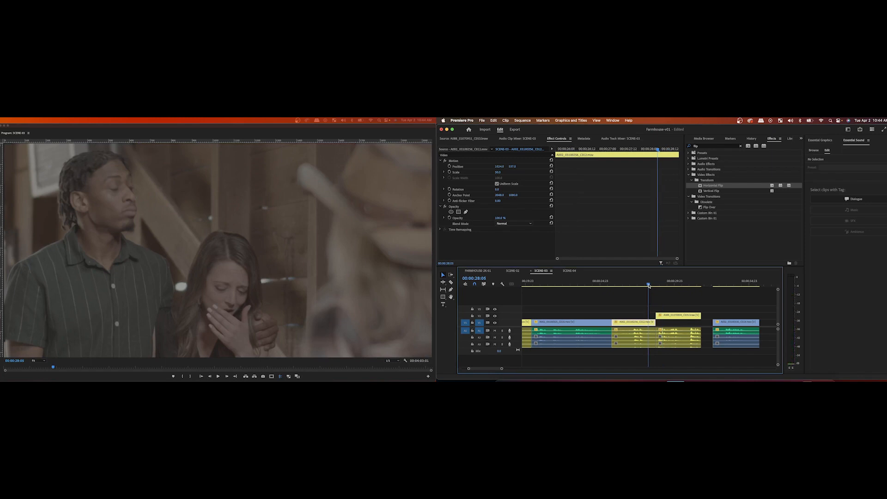
pyautogui.press('space')
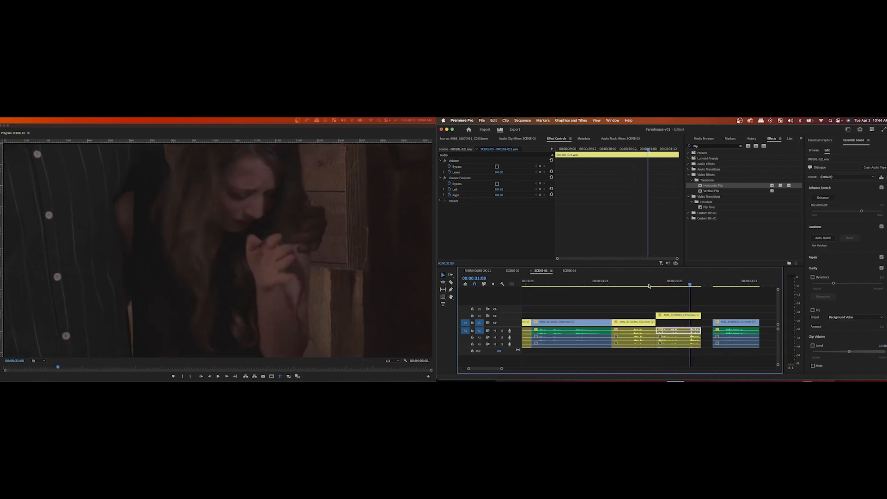
pyautogui.click(666, 284)
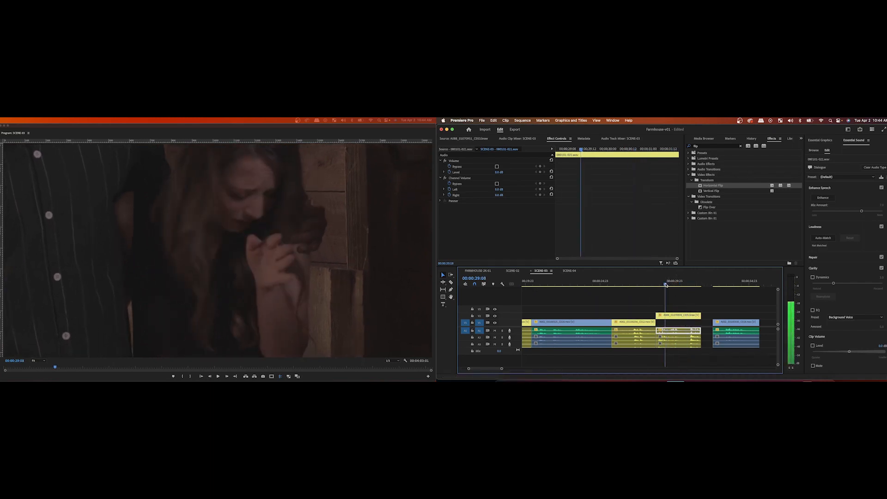
pyautogui.moveTo(666, 284); pyautogui.dragTo(672, 285)
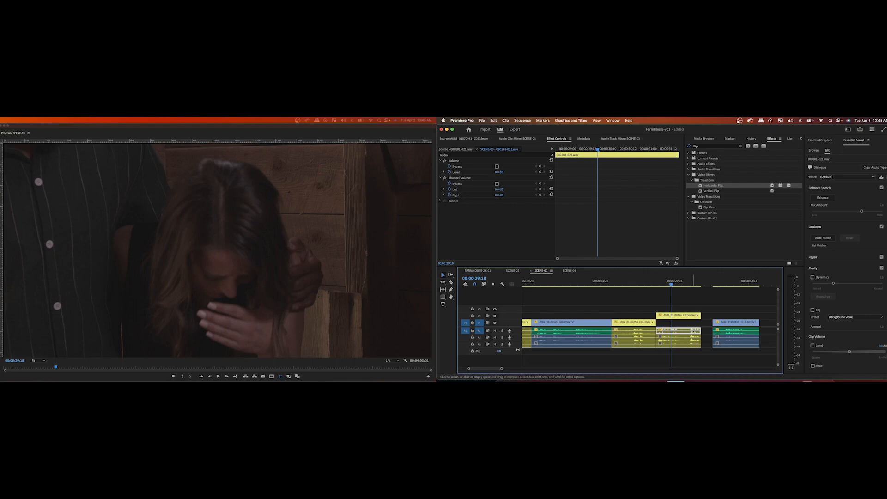
pyautogui.click(684, 316)
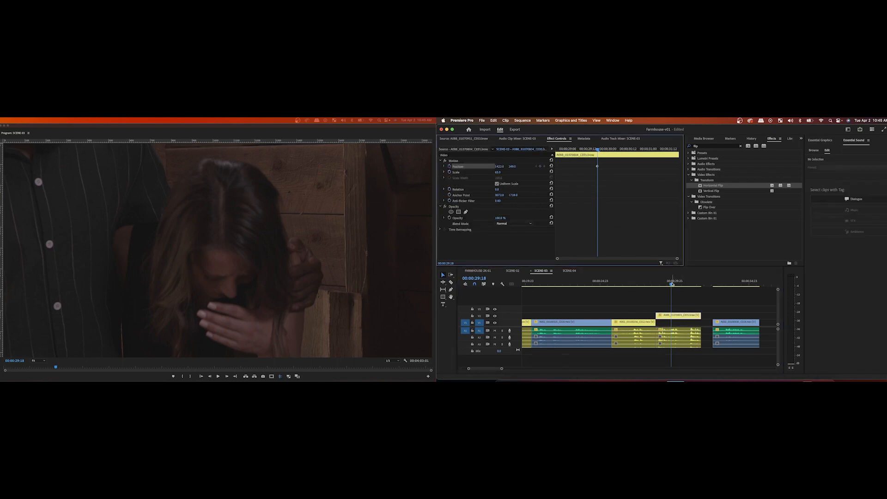
pyautogui.moveTo(672, 283); pyautogui.dragTo(683, 285)
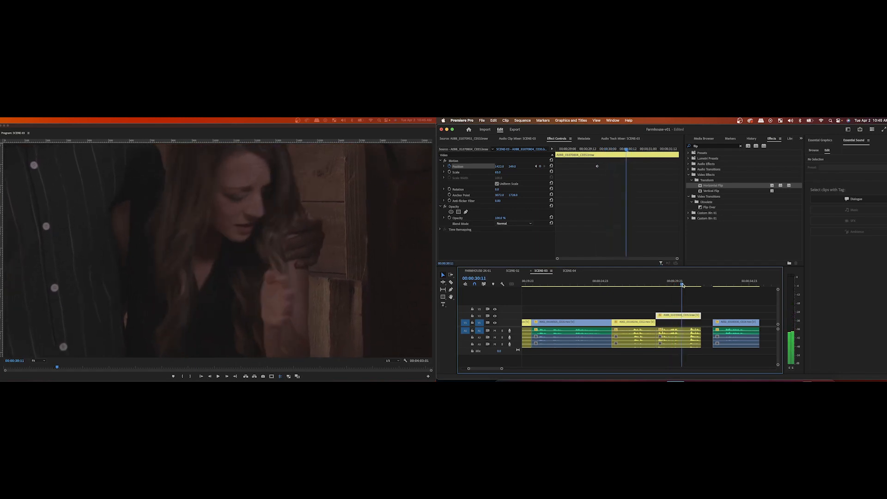
pyautogui.moveTo(512, 166); pyautogui.dragTo(575, 166)
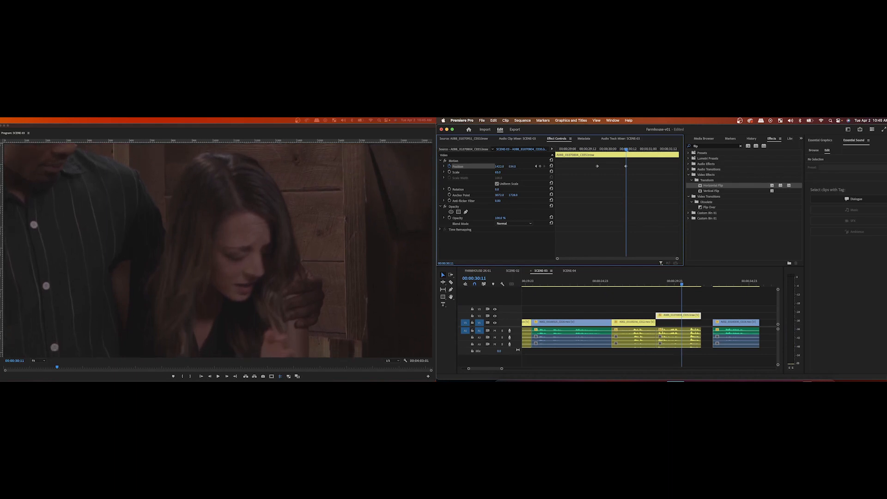
# Step: Set the temporal interpolation of both Position keyframes to Bezier and play back the animated reframing with the cuts around it
pyautogui.rightClick(627, 167)
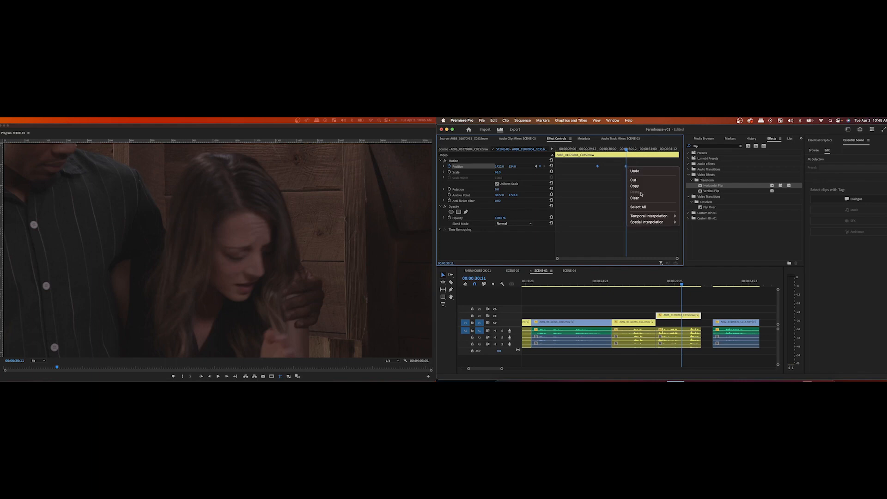
pyautogui.moveTo(651, 215)
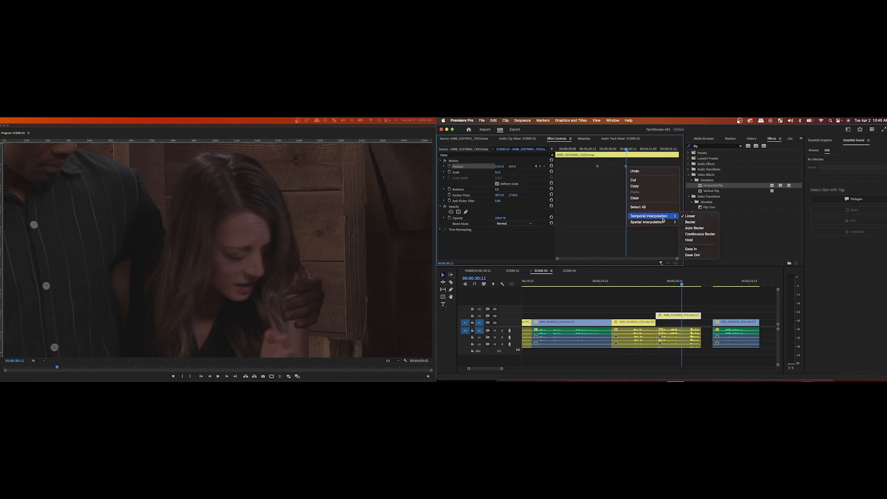
pyautogui.click(690, 222)
pyautogui.moveTo(589, 151); pyautogui.dragTo(557, 151)
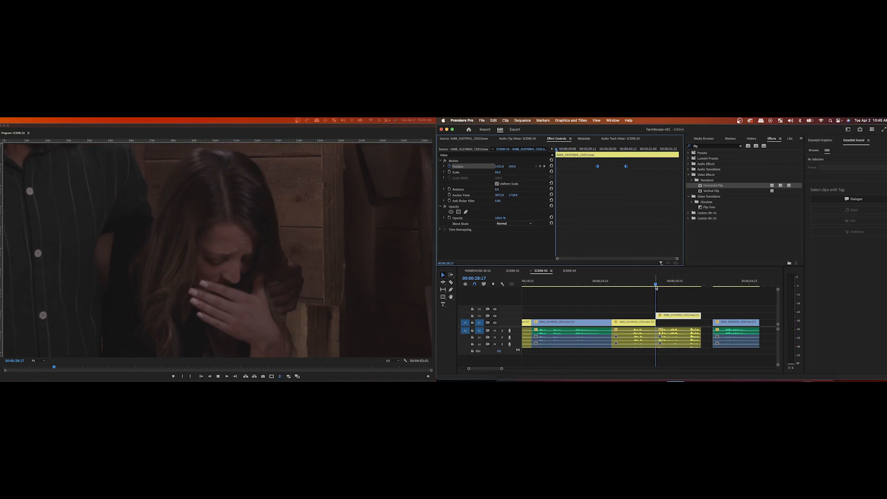
pyautogui.press('space')
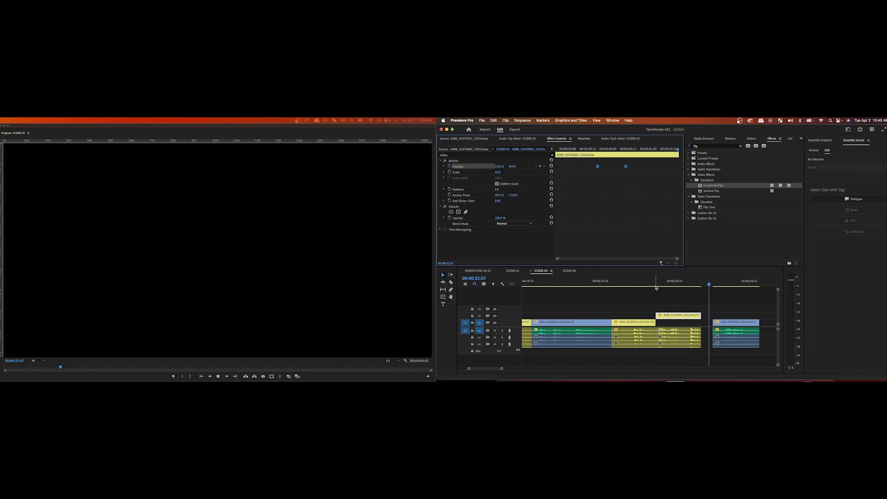
pyautogui.click(653, 283)
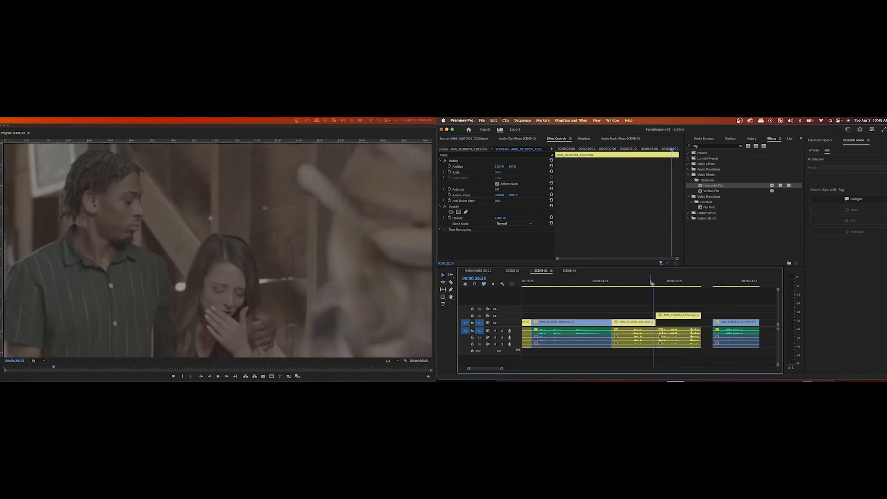
pyautogui.press('space')
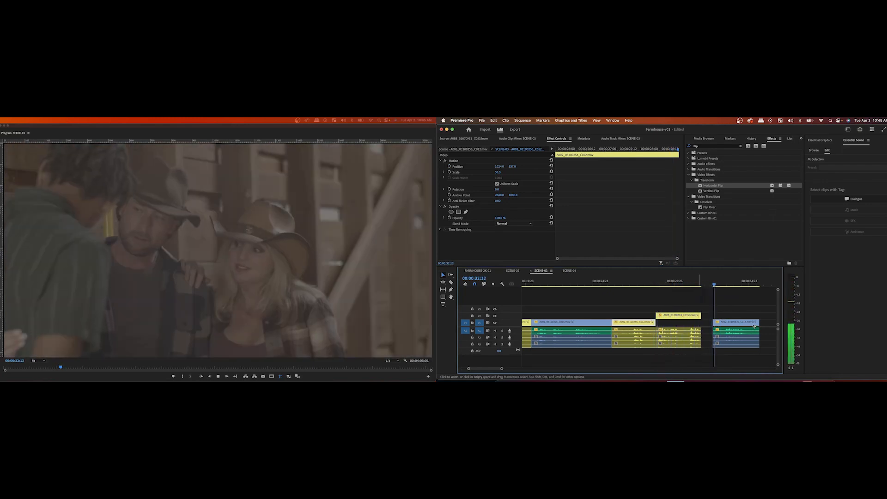
# Step: Trim the head of the last blue V1 clip to 00:00:32:20 and move it with its audio against the V2 clip's end
pyautogui.moveTo(728, 279); pyautogui.dragTo(718, 286)
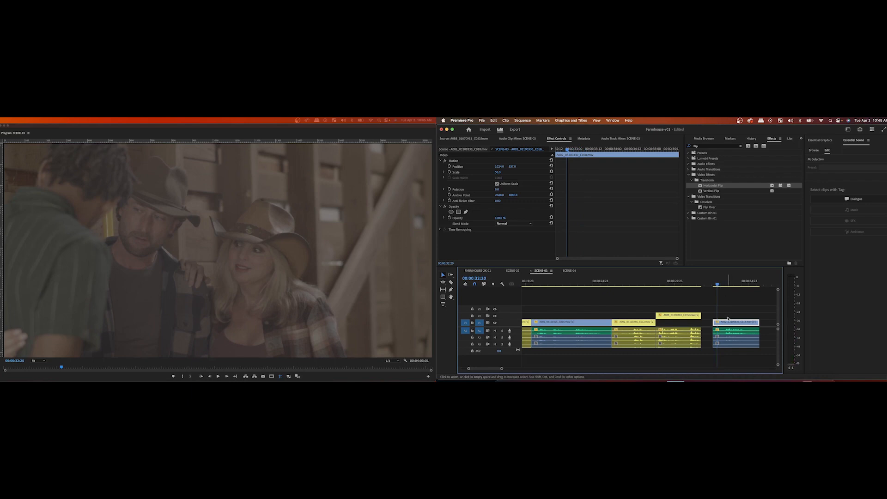
pyautogui.press('q')
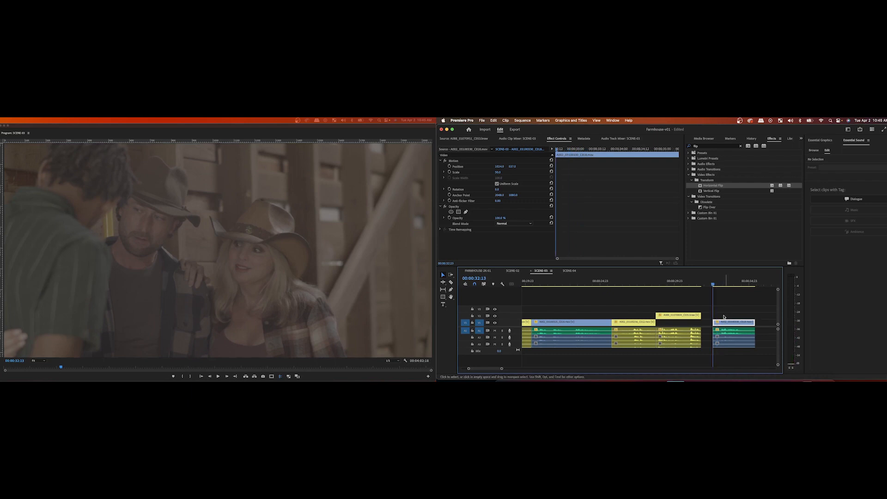
pyautogui.moveTo(723, 323); pyautogui.dragTo(712, 325)
pyautogui.press('super+z')
pyautogui.moveTo(743, 359); pyautogui.dragTo(716, 324)
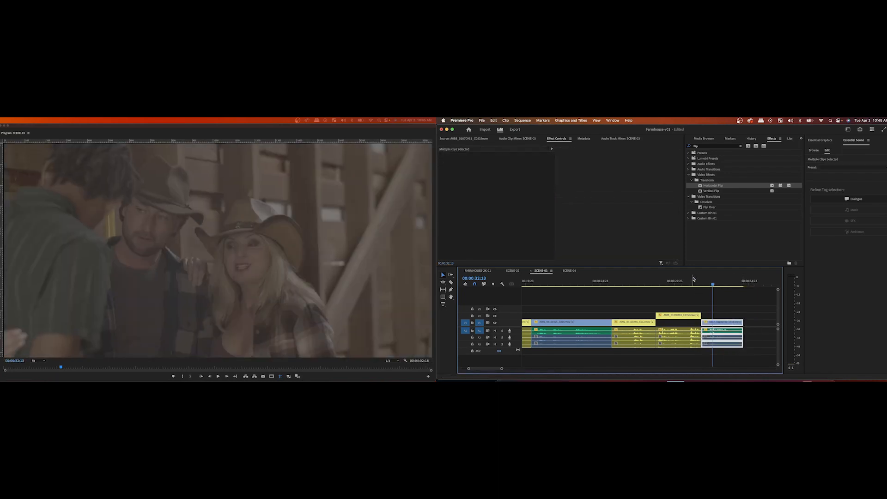
# Step: Play back the cut from the crying woman's V2 close-up into the last blue V1 clip to judge its timing
pyautogui.click(696, 281)
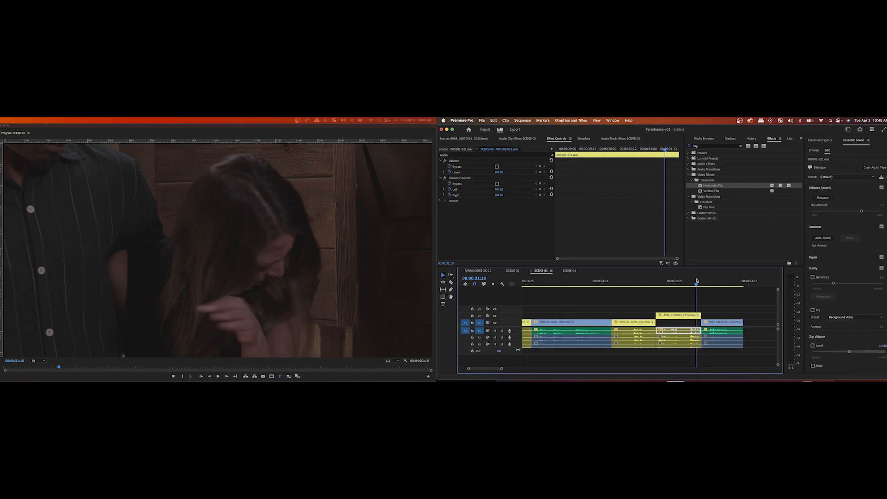
pyautogui.press('space')
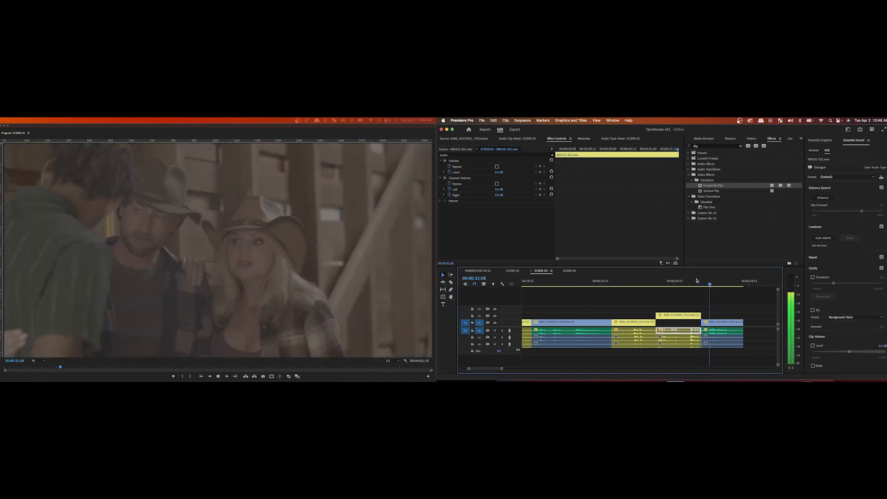
pyautogui.press('space')
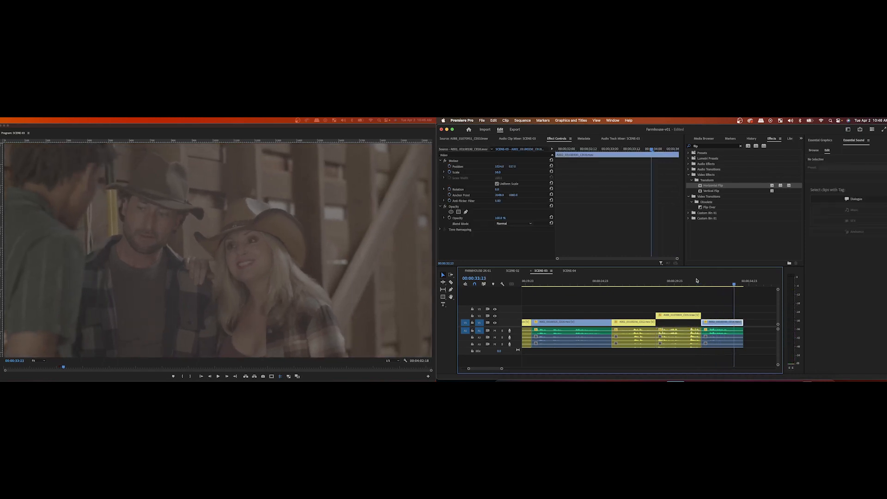
pyautogui.click(693, 282)
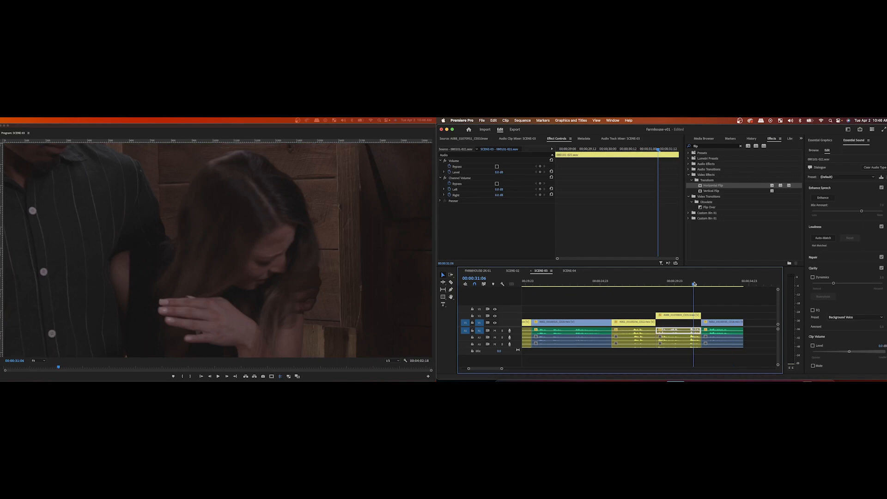
pyautogui.press('space')
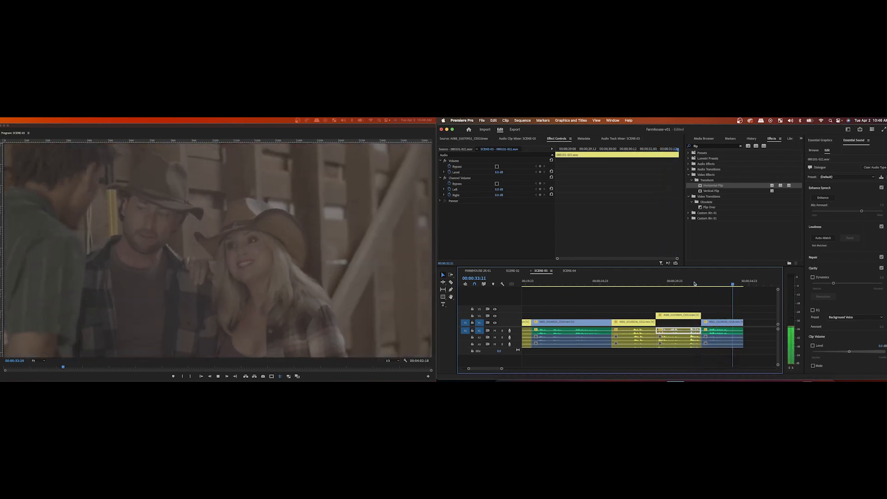
pyautogui.press('space')
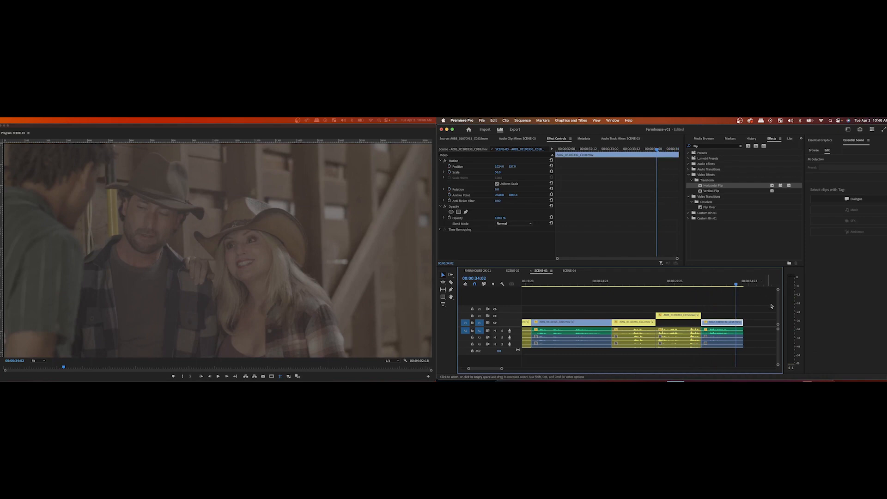
# Step: Replay the end of the assembled section and ripple trim the tail of the last blue V1 clip and its audio to 00:00:34:02
pyautogui.moveTo(749, 354); pyautogui.dragTo(740, 320)
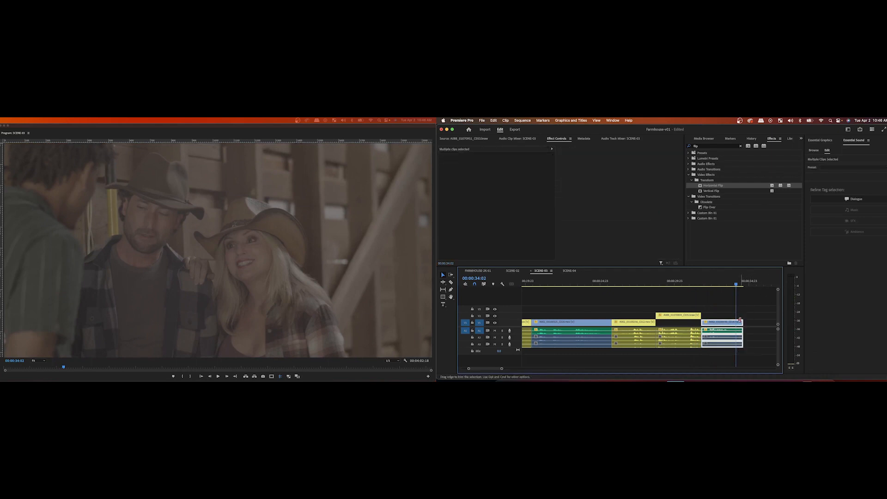
pyautogui.click(698, 284)
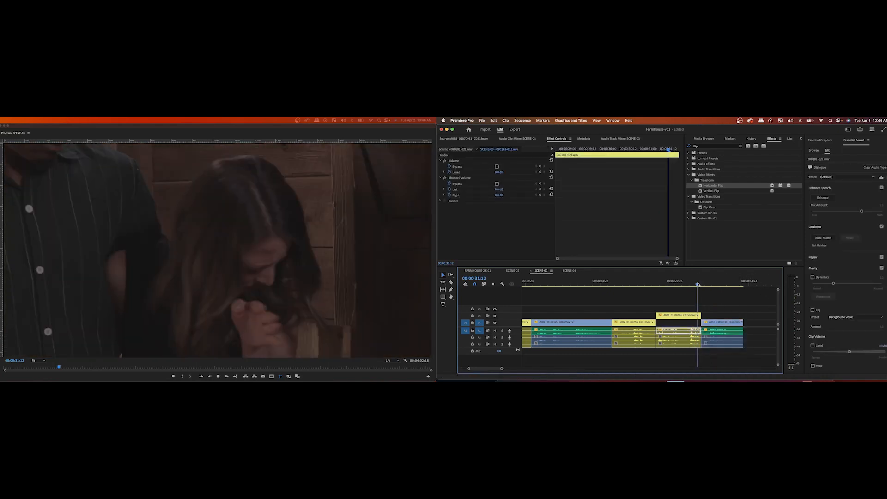
pyautogui.press('space')
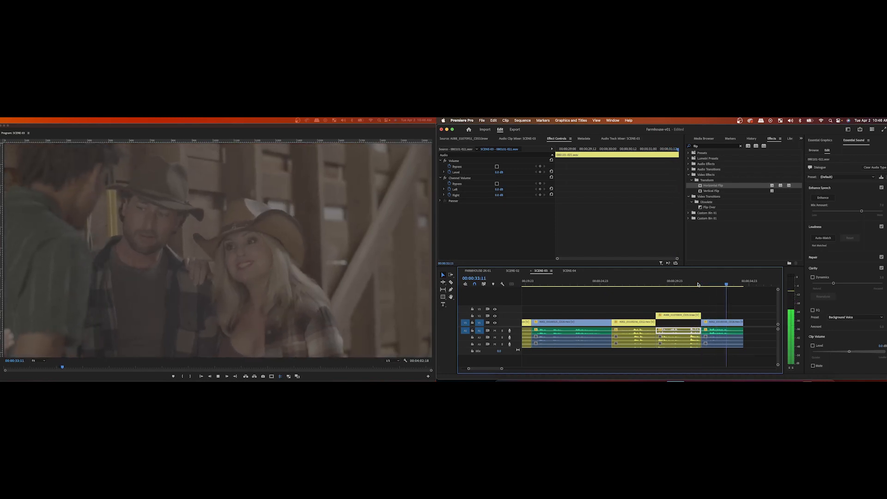
pyautogui.press('space')
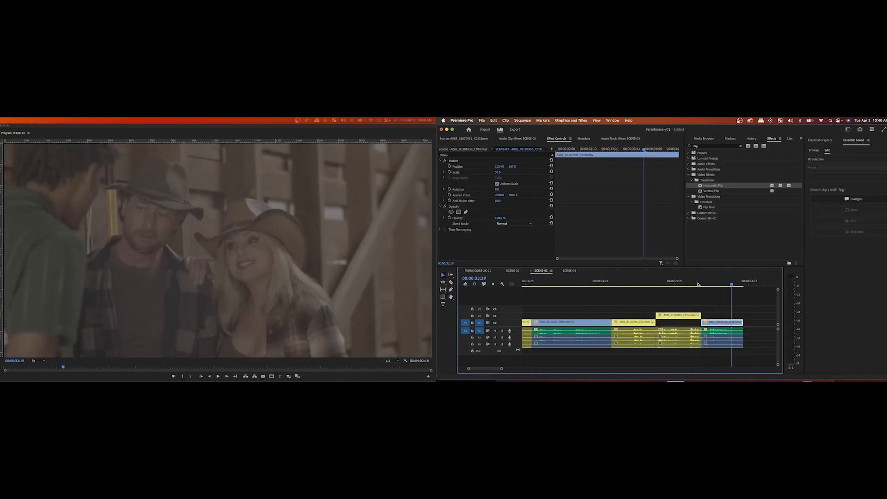
pyautogui.press('space')
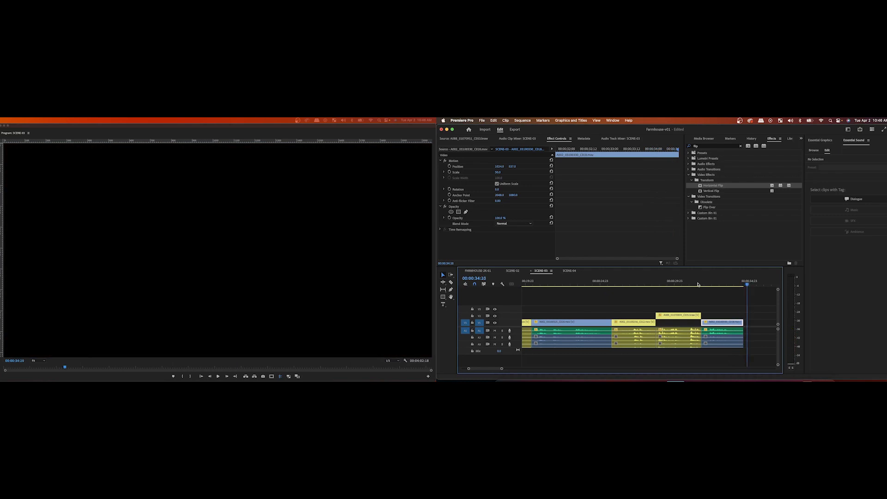
pyautogui.click(698, 285)
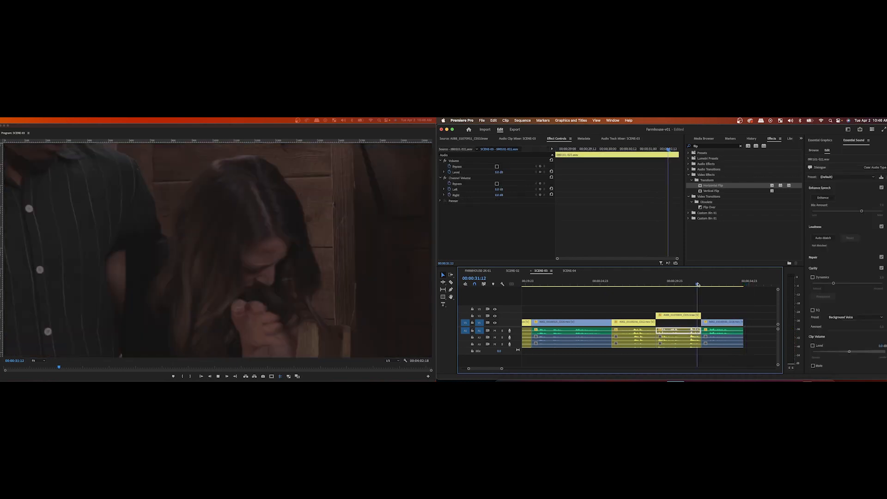
pyautogui.press('space')
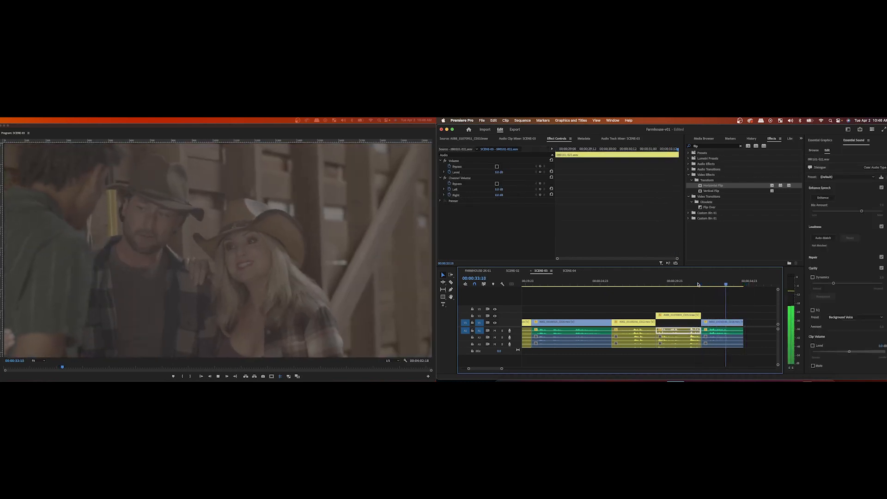
pyautogui.press('space')
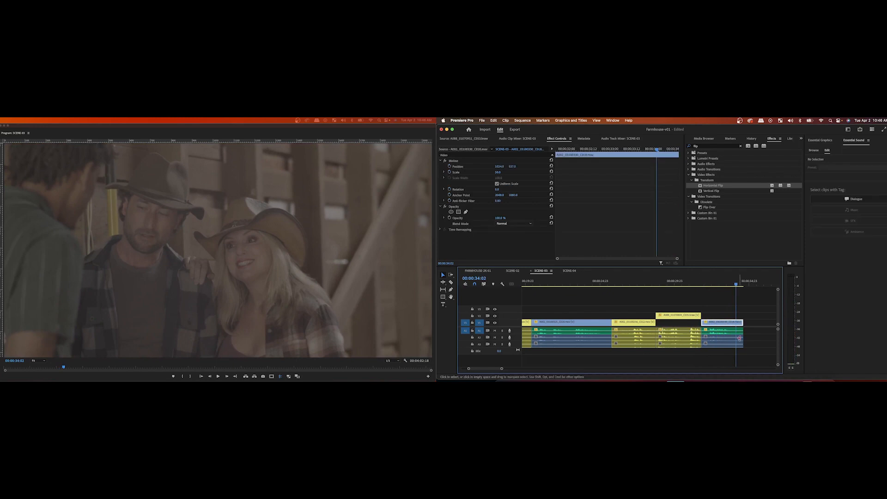
pyautogui.press('w')
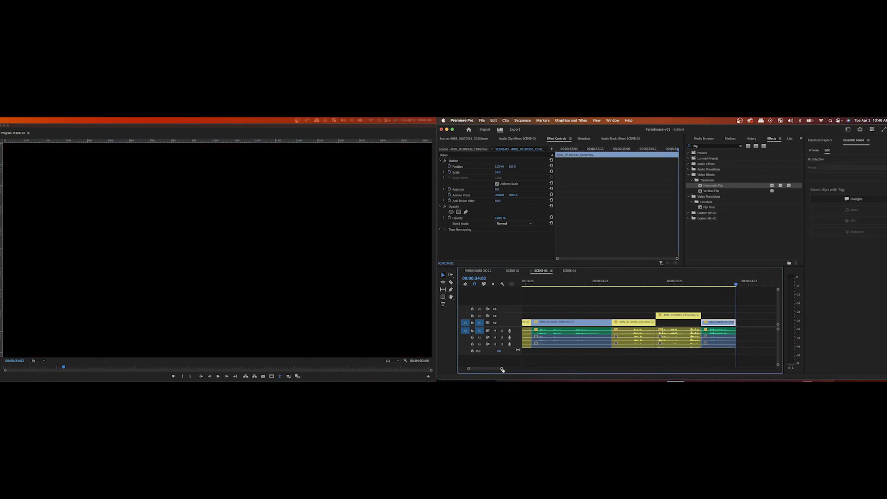
# Step: Ripple delete the gaps between the yellow stacked clips that follow the assembled section
pyautogui.moveTo(502, 369); pyautogui.dragTo(547, 369)
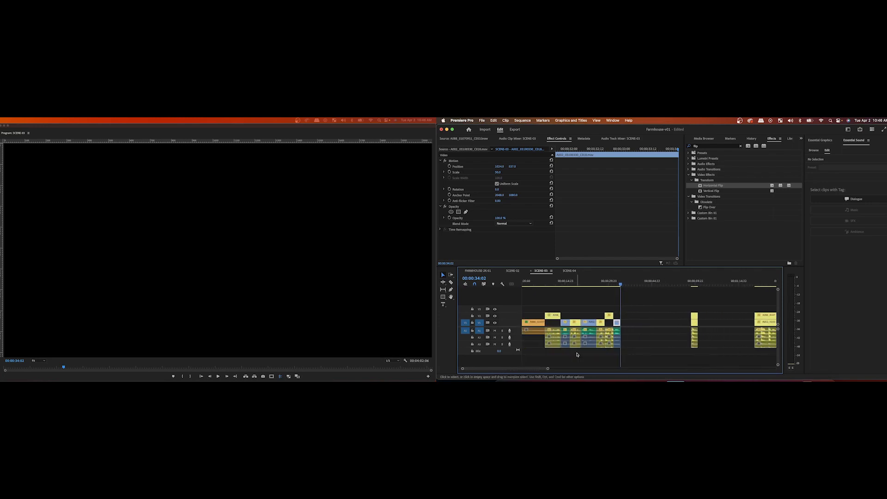
pyautogui.rightClick(712, 319)
pyautogui.click(721, 325)
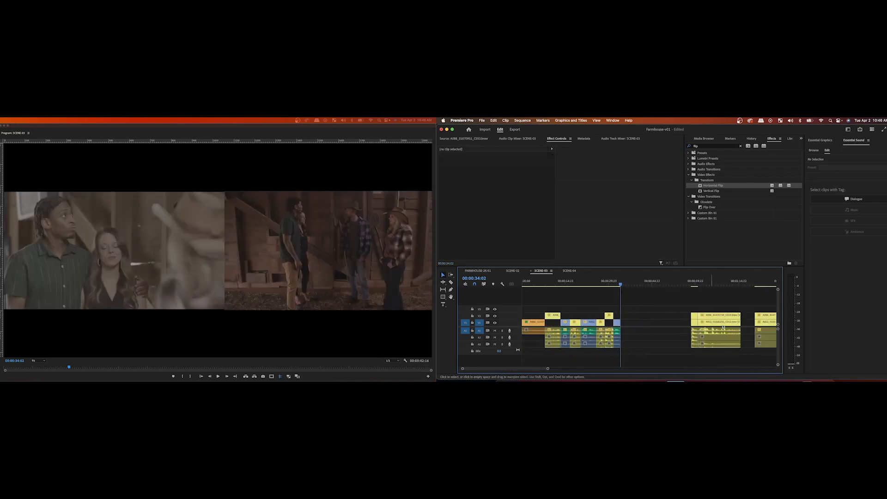
pyautogui.hscroll(5, 717, 320)
pyautogui.rightClick(632, 316)
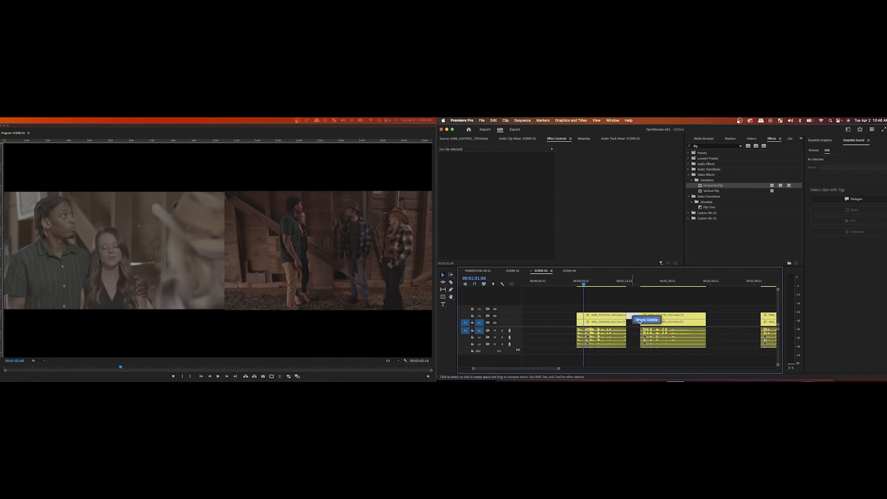
pyautogui.click(646, 319)
pyautogui.rightClick(710, 324)
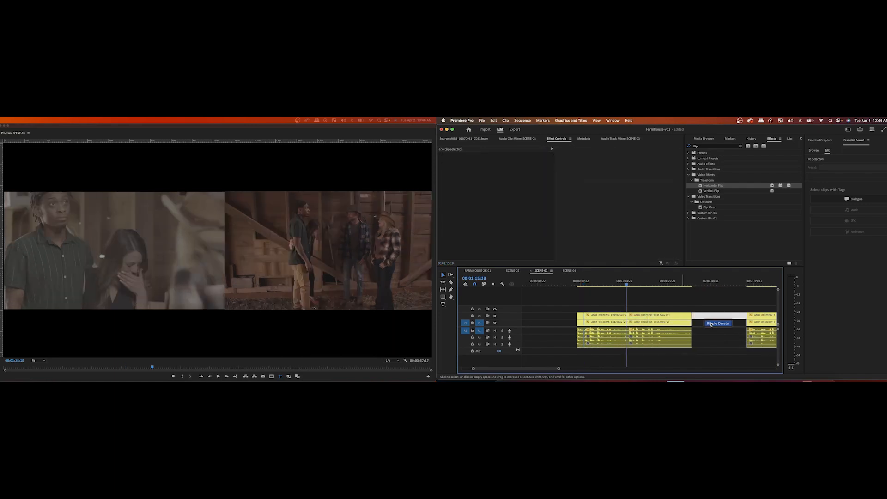
pyautogui.click(711, 323)
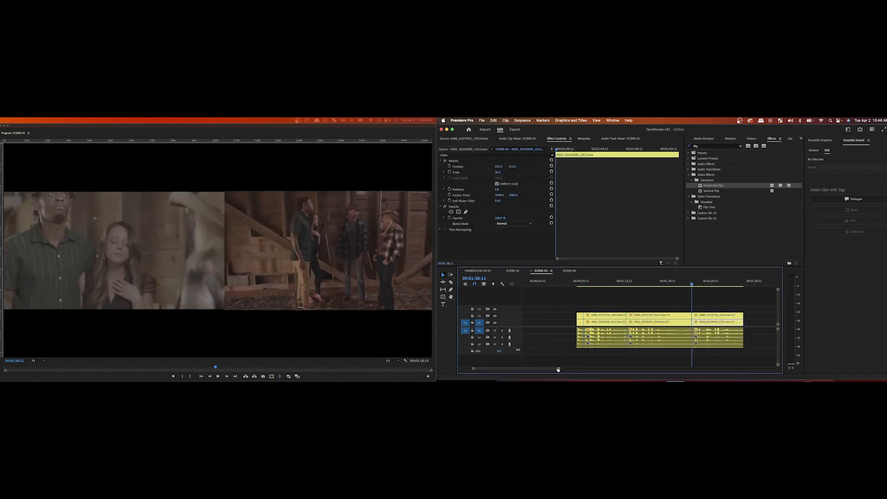
# Step: Ripple delete the remaining gaps between the yellow and blue stacked clips up to the end of the sequence
pyautogui.moveTo(558, 369); pyautogui.dragTo(622, 368)
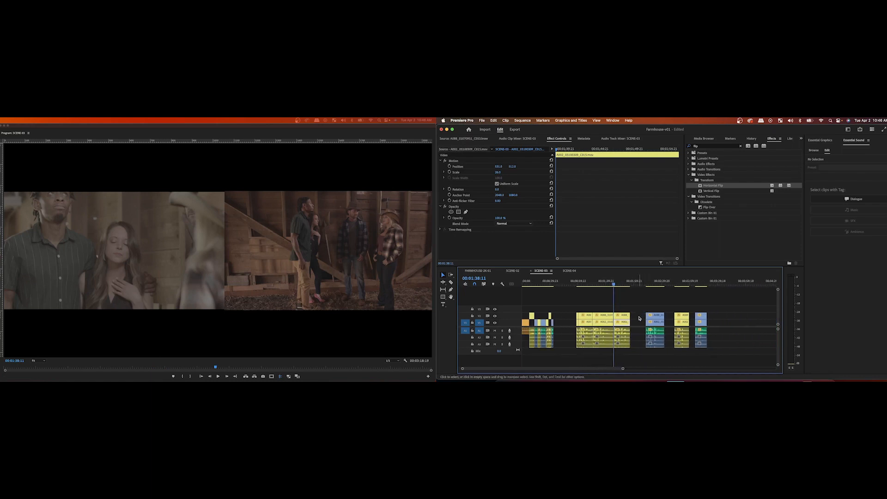
pyautogui.rightClick(640, 318)
pyautogui.click(652, 323)
pyautogui.press('Down')
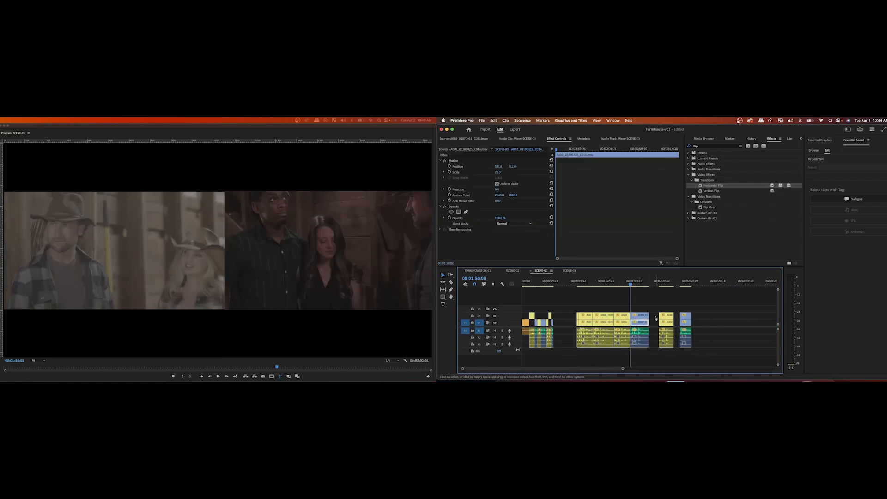
pyautogui.rightClick(653, 318)
pyautogui.click(666, 322)
pyautogui.press('Down')
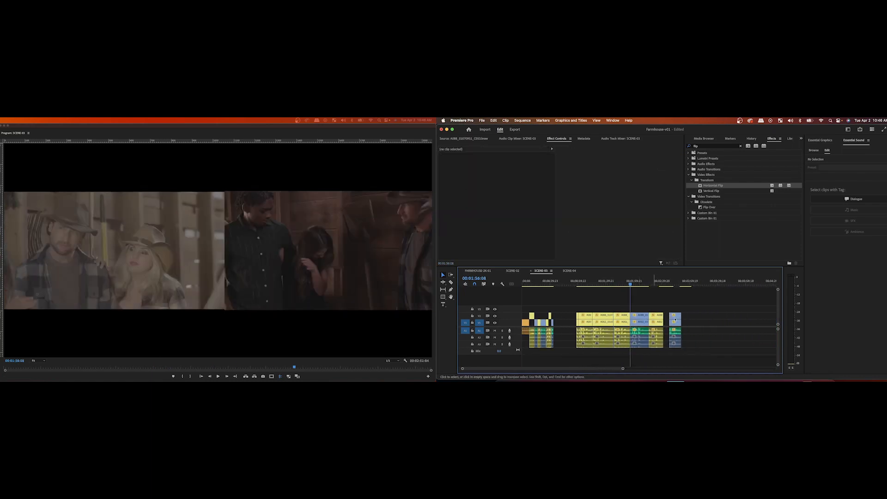
pyautogui.rightClick(667, 318)
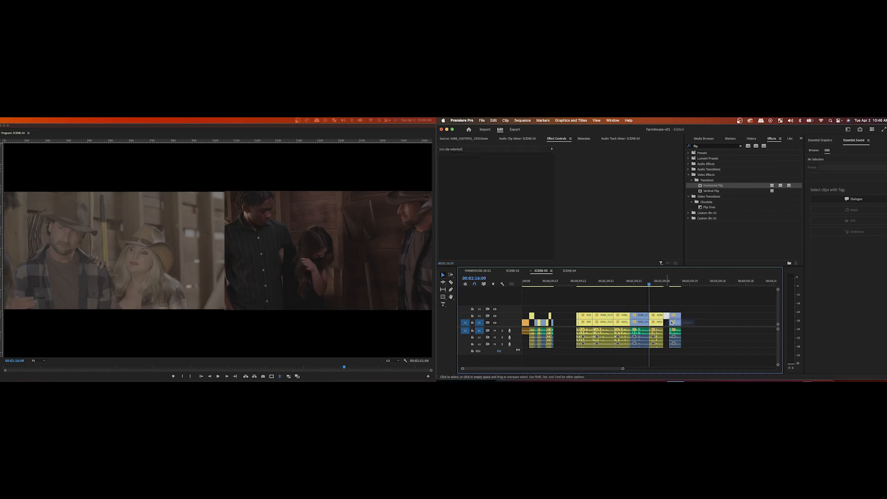
pyautogui.press('Down')
# Step: Play the unedited yellow takes from 00:00:59:03 and delete the short first clip stack with its audio
pyautogui.moveTo(623, 368); pyautogui.dragTo(580, 368)
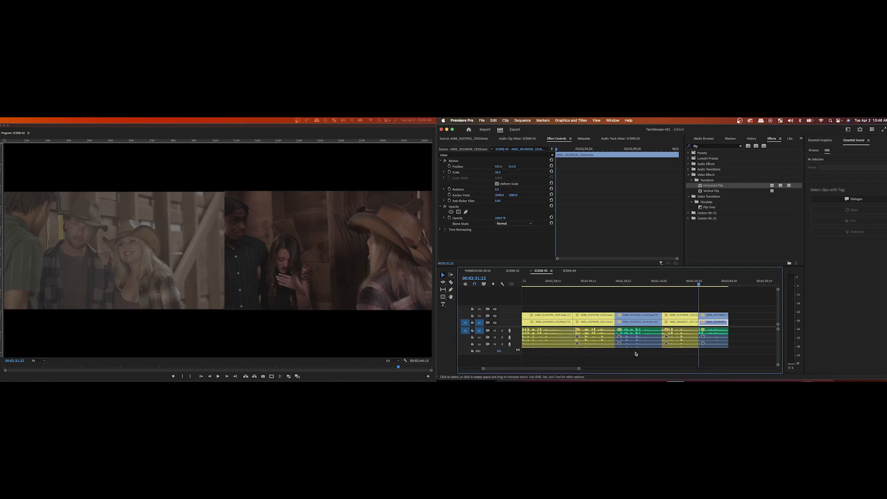
pyautogui.hscroll(-10, 635, 354)
pyautogui.click(604, 283)
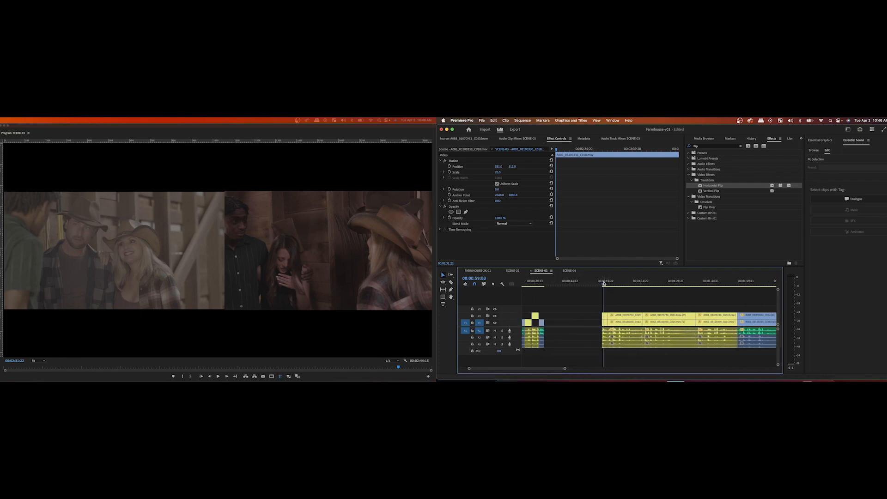
pyautogui.press('space')
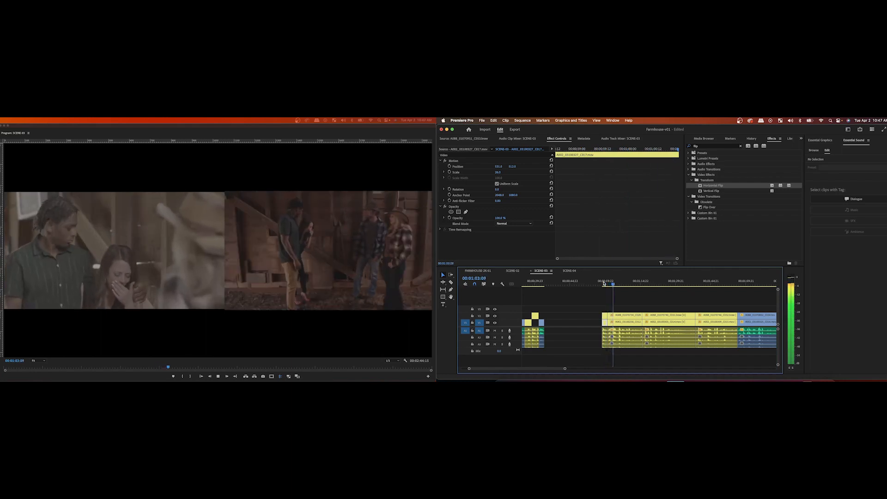
pyautogui.moveTo(588, 306); pyautogui.dragTo(606, 351)
pyautogui.press('Delete')
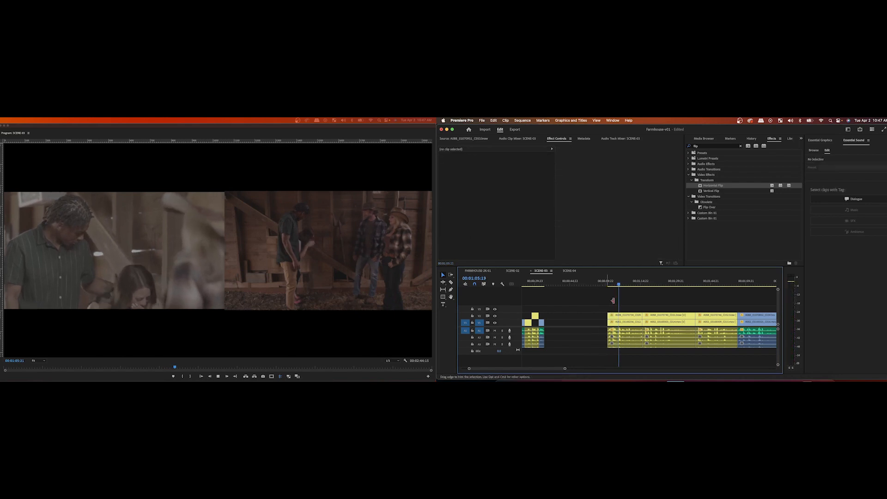
# Step: Ripple trim the head of the first remaining yellow clip stack to 00:01:10:21 and move it slightly earlier with its audio
pyautogui.click(635, 285)
pyautogui.moveTo(634, 284); pyautogui.dragTo(631, 284)
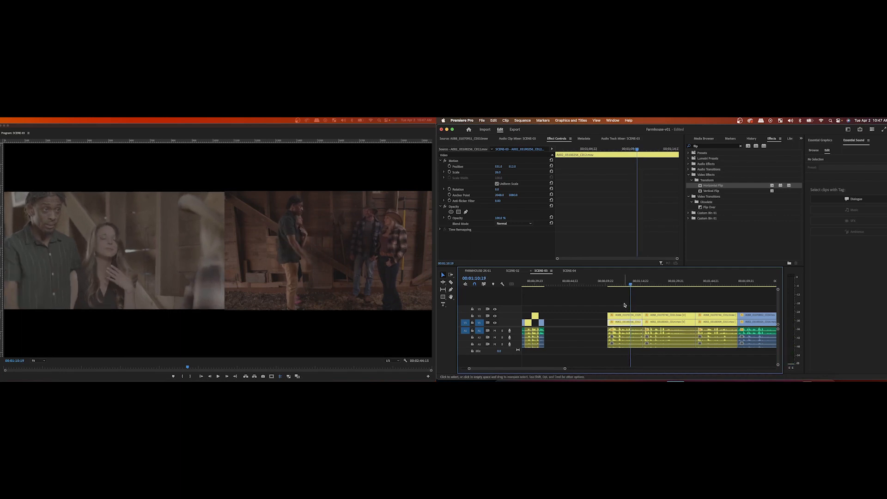
pyautogui.press('Right')
pyautogui.press('Right')
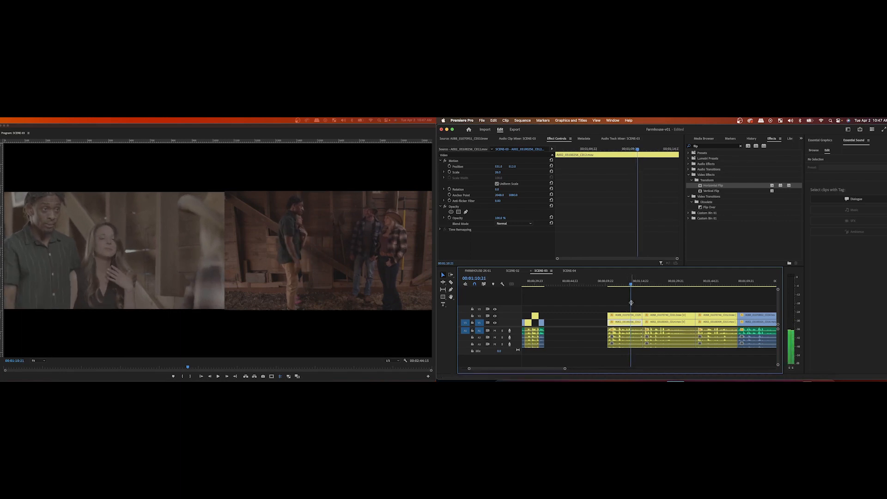
pyautogui.press('q')
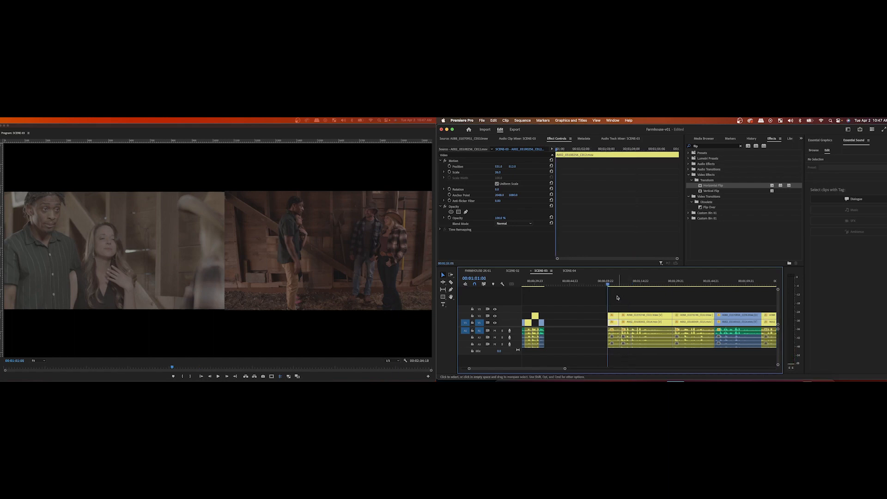
pyautogui.moveTo(615, 307)
pyautogui.mouseDown()
pyautogui.moveTo(611, 348)
pyautogui.moveTo(609, 319)
pyautogui.mouseUp()
# Step: Review the next yellow clip stack, ripple trim its head to 00:01:12:23, and play back the shortened take
pyautogui.click(620, 283)
pyautogui.press('space')
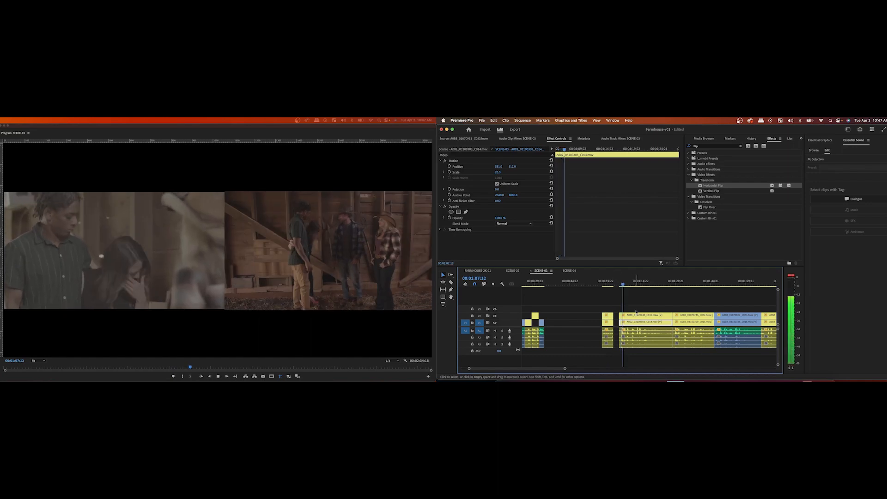
pyautogui.moveTo(641, 306); pyautogui.dragTo(640, 355)
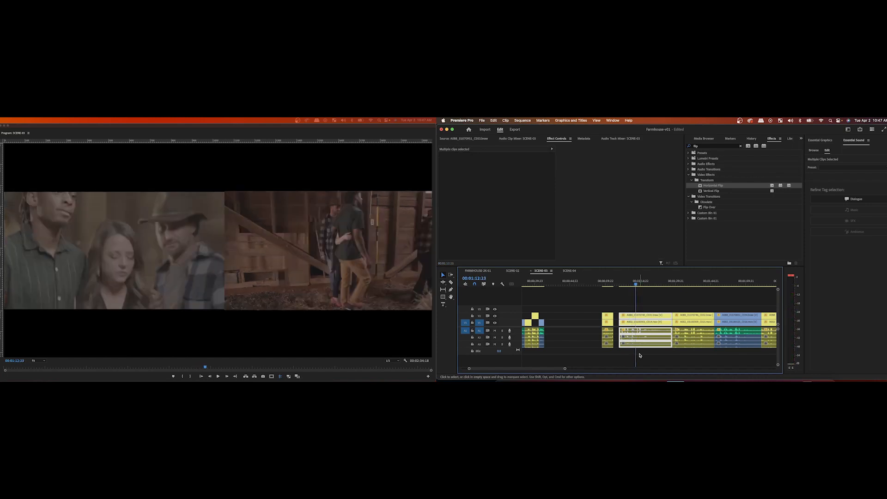
pyautogui.press('q')
pyautogui.press('space')
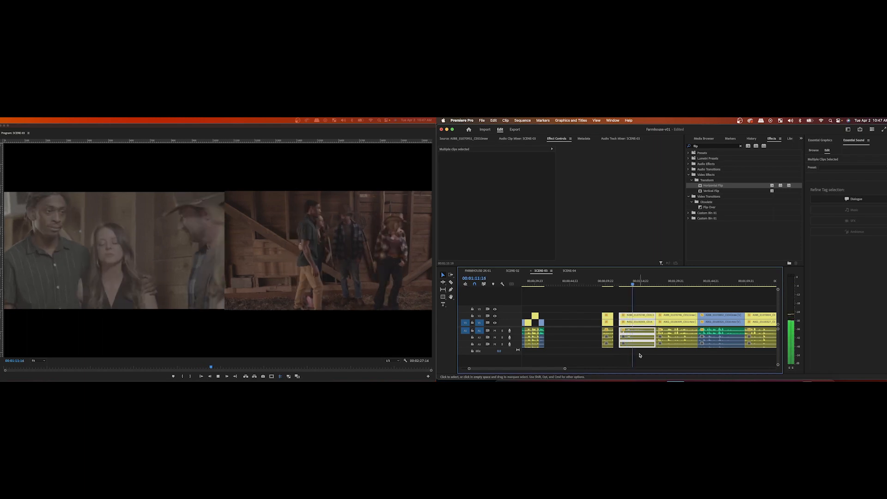
pyautogui.press('space')
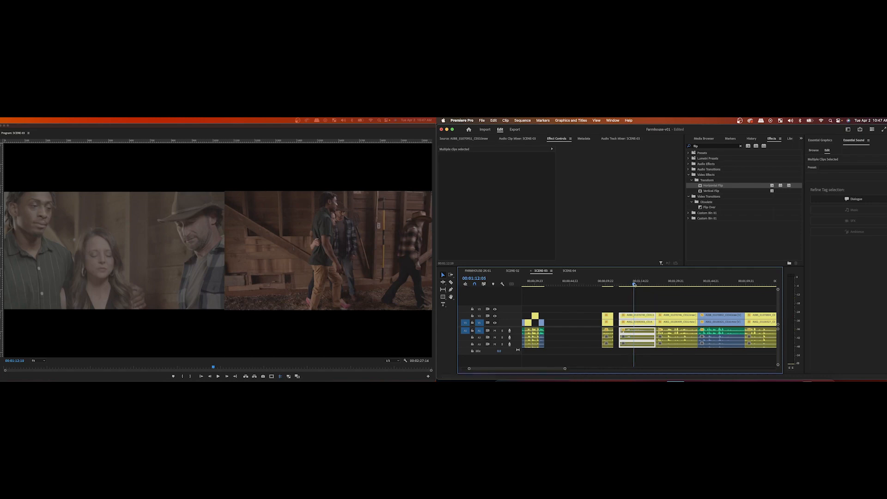
# Step: Review the next yellow clip stack from 00:01:21:18 and ripple trim its head to 00:01:28:20
pyautogui.moveTo(634, 284); pyautogui.dragTo(631, 284)
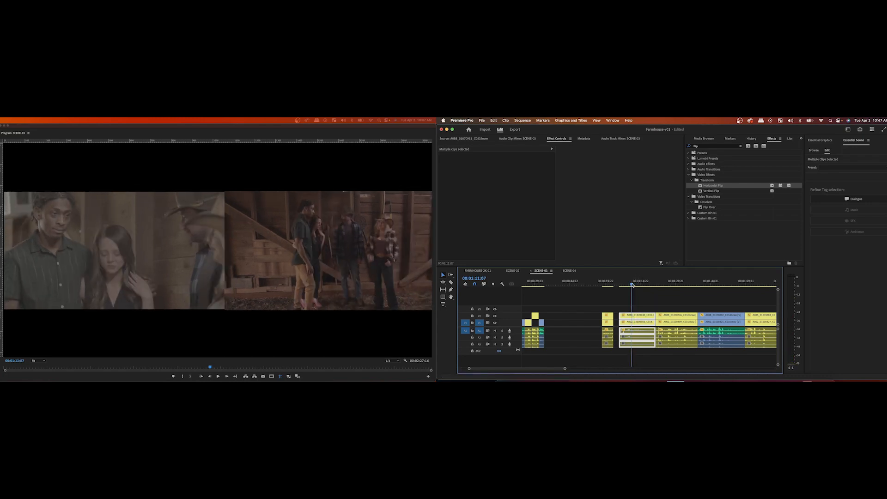
pyautogui.click(657, 283)
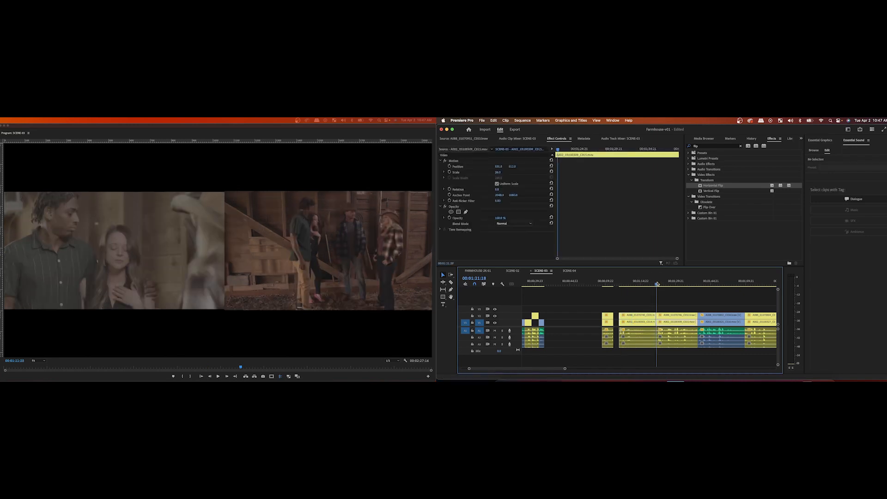
pyautogui.press('space')
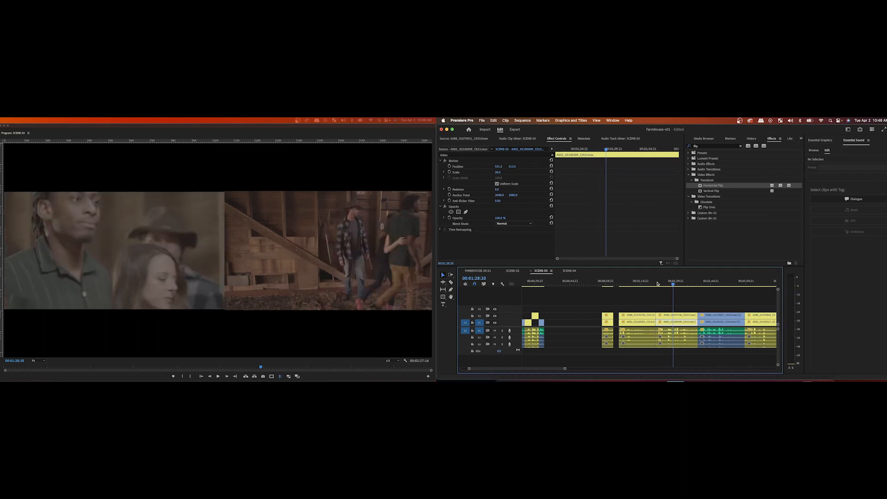
pyautogui.click(657, 284)
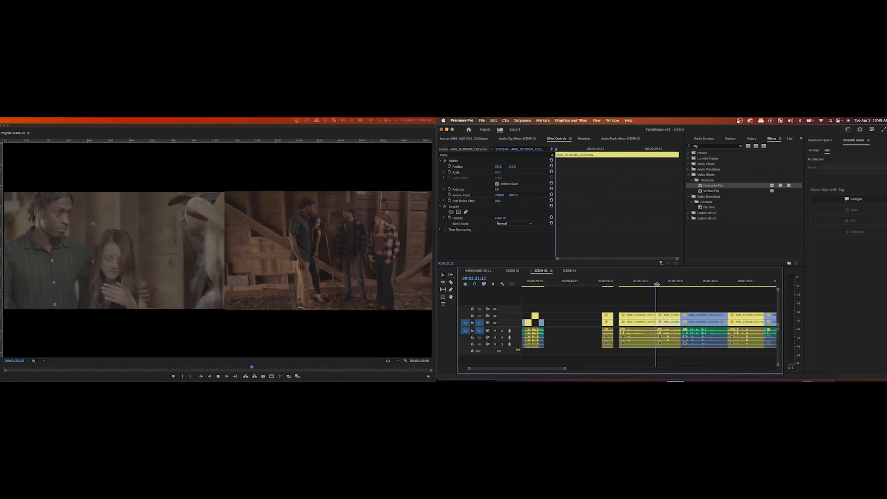
# Step: Play the shortened yellow take and move its clip stack with audio directly after the last clip of the assembled edit
pyautogui.press('space')
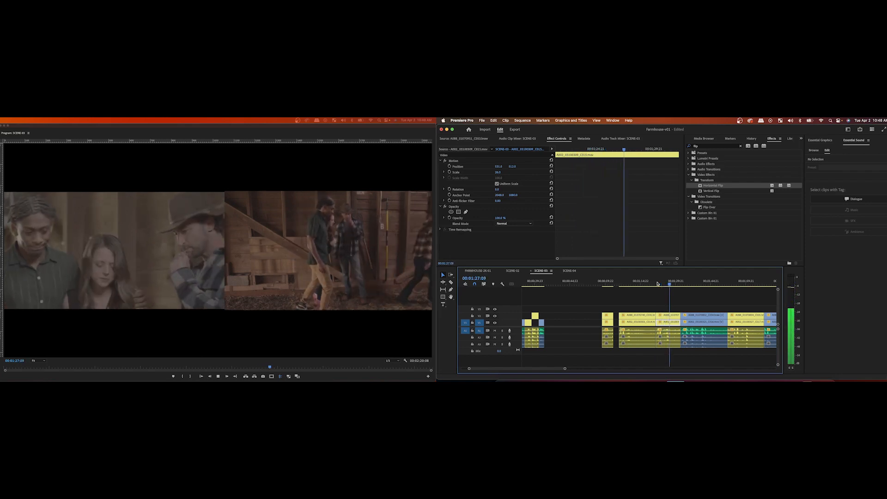
pyautogui.press('space')
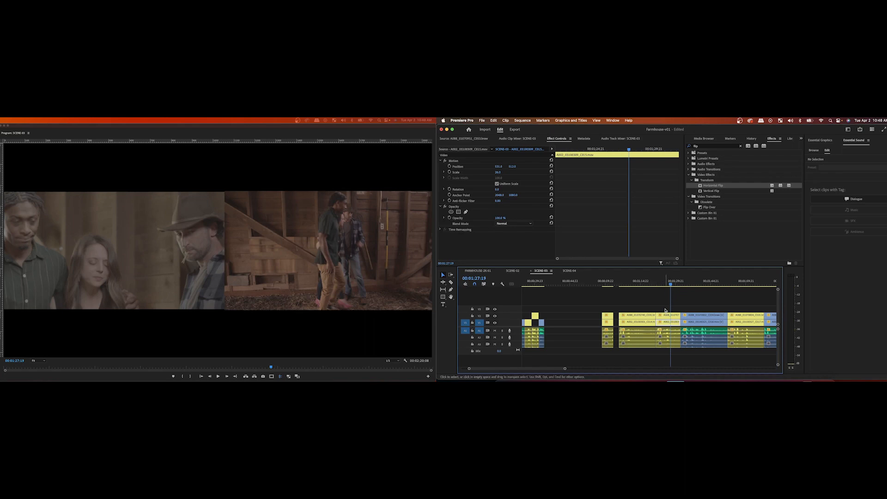
pyautogui.moveTo(668, 326); pyautogui.dragTo(556, 320)
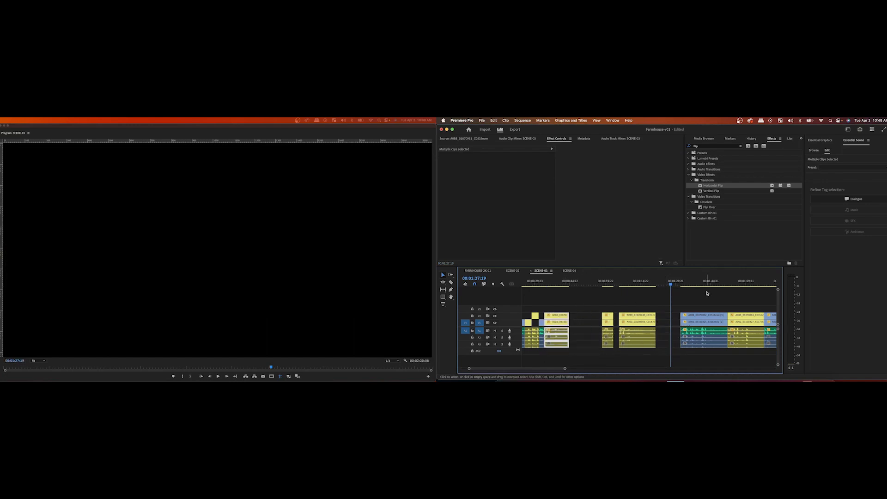
# Step: Play through the blue clip stack after the gap and delete it with its audio
pyautogui.click(679, 282)
pyautogui.press('space')
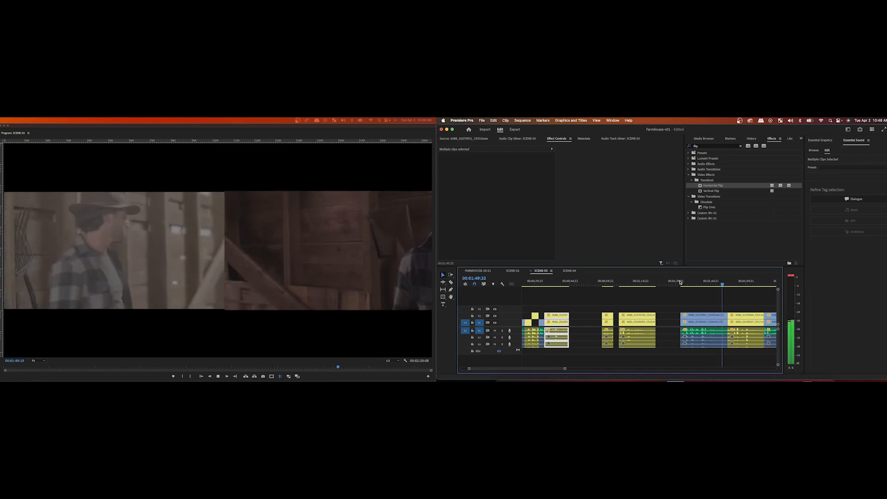
pyautogui.press('space')
pyautogui.moveTo(699, 303); pyautogui.dragTo(705, 363)
pyautogui.press('Delete')
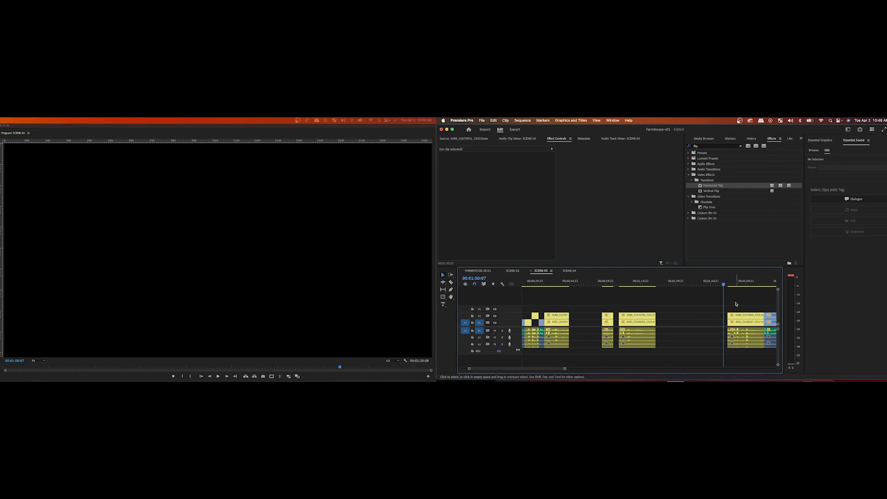
# Step: Play the last yellow take near the end of the sequence and scrub back through its action
pyautogui.click(735, 284)
pyautogui.press('space')
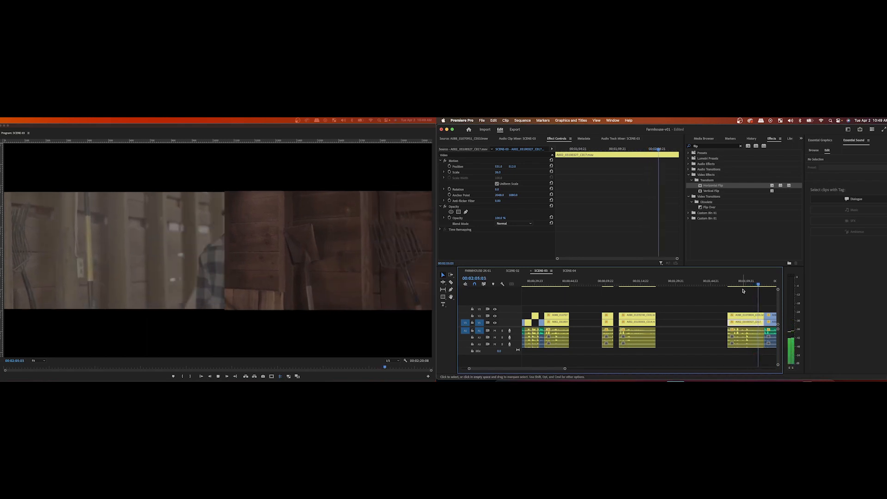
pyautogui.moveTo(754, 285); pyautogui.dragTo(751, 285)
# Step: Review the final blue take from 00:02:12:05 to its end, and return to 00:02:11:01 to check its opening
pyautogui.hscroll(3, 755, 297)
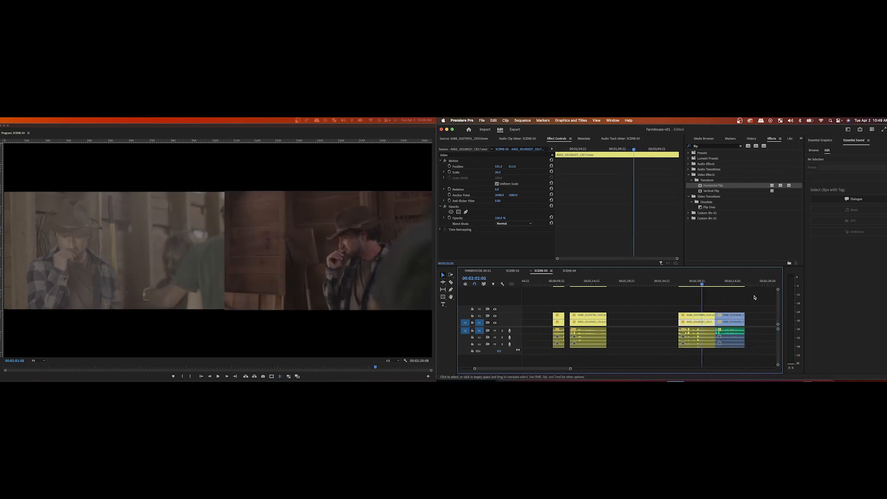
pyautogui.hscroll(3, 754, 297)
pyautogui.click(669, 284)
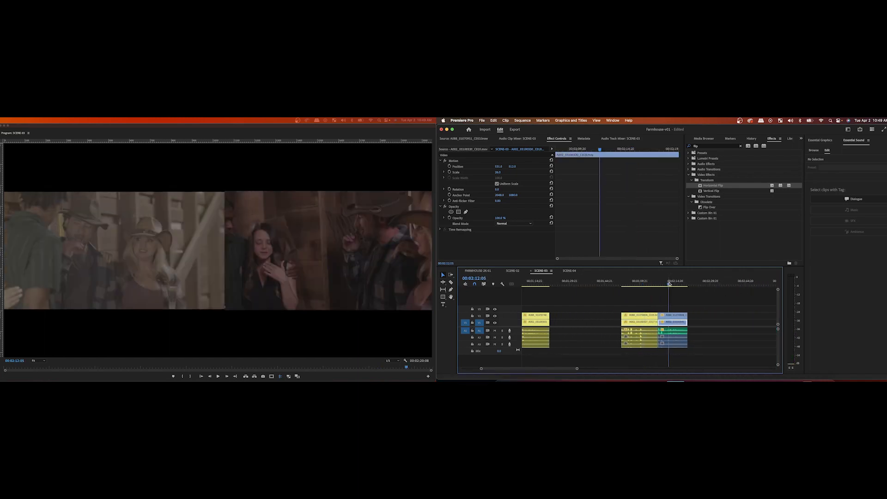
pyautogui.press('space')
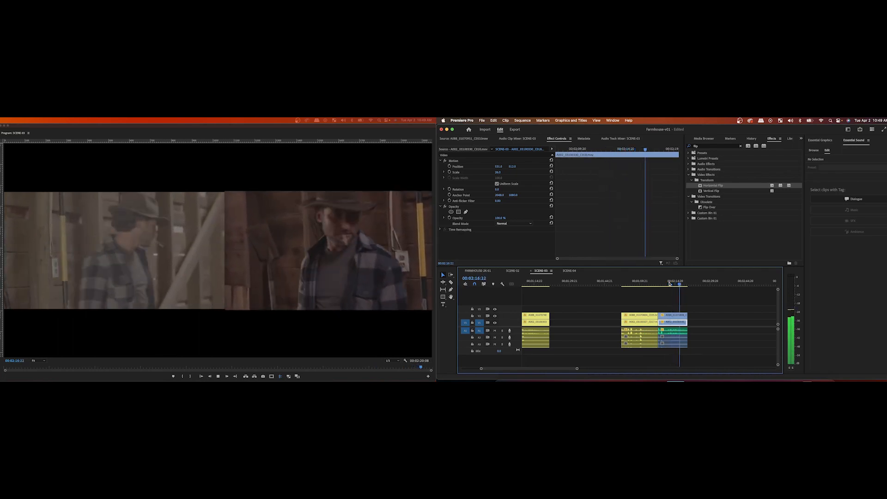
pyautogui.press('space')
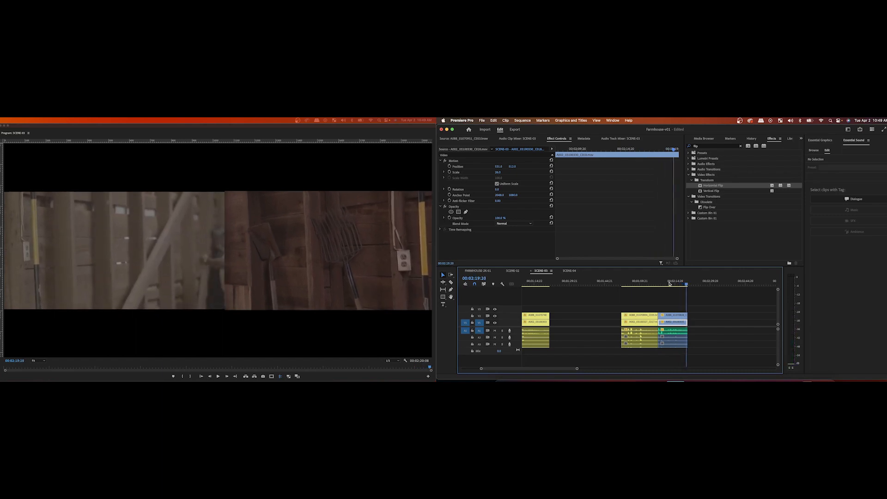
pyautogui.hscroll(-2, 690, 282)
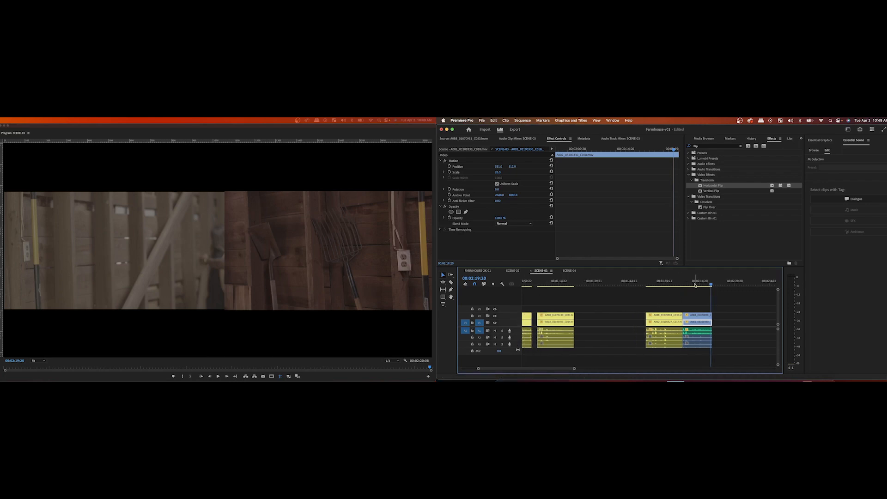
pyautogui.click(691, 283)
pyautogui.hscroll(-3, 588, 305)
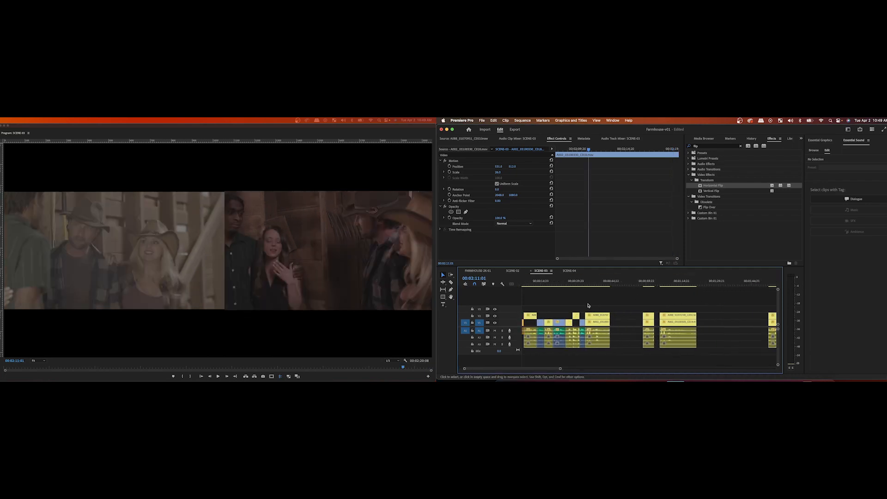
pyautogui.hscroll(1, 588, 305)
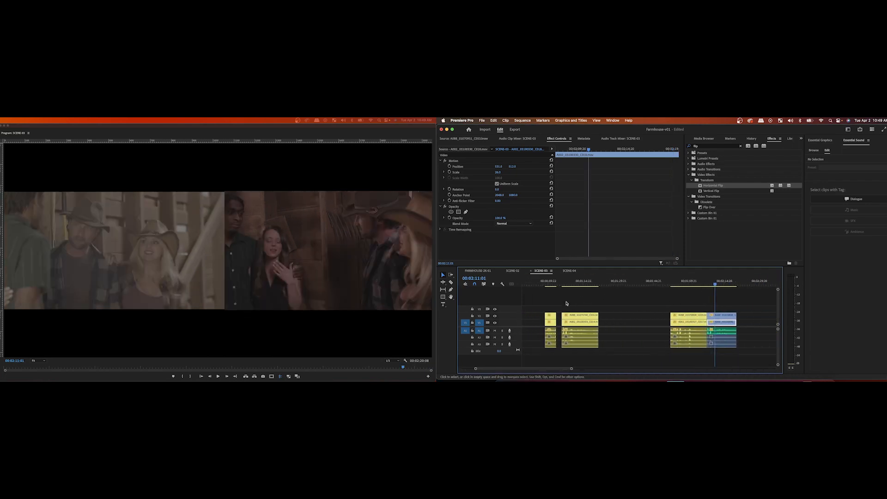
# Step: Play the short yellow clip stack around 00:01:00:18 and delete it with its audio
pyautogui.click(547, 284)
pyautogui.press('space')
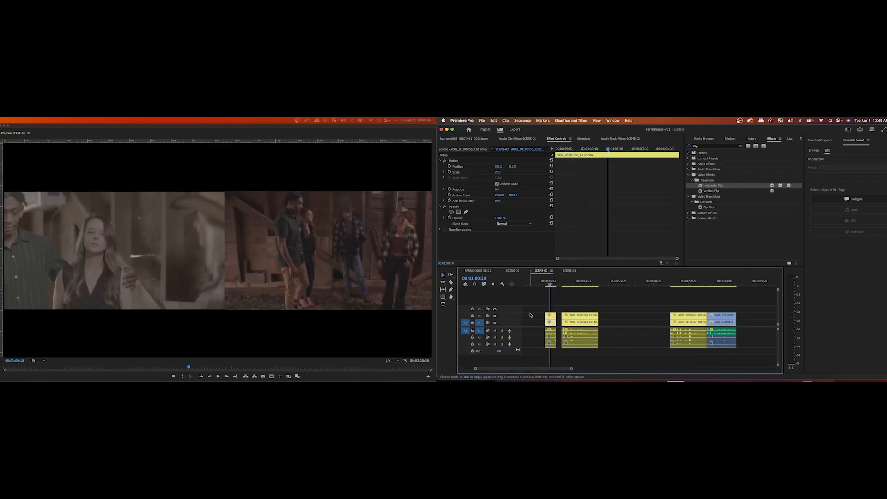
pyautogui.moveTo(538, 311); pyautogui.dragTo(552, 351)
pyautogui.press('Delete')
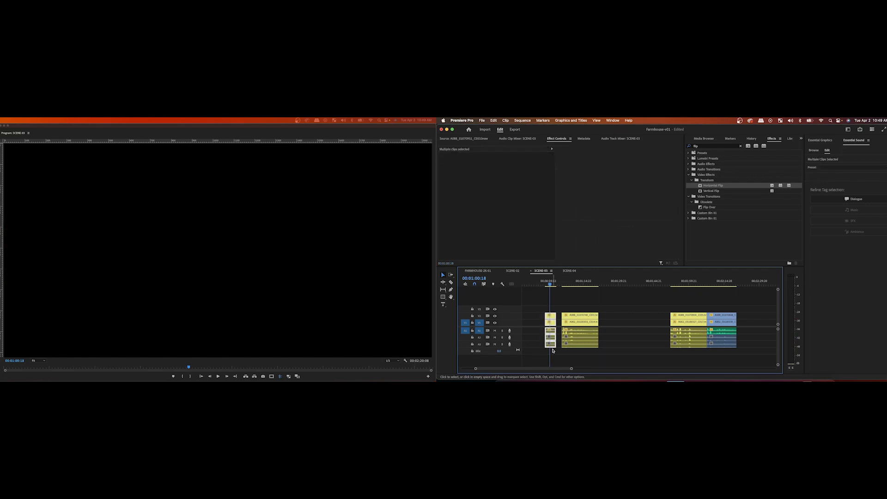
# Step: Review the isolated yellow take from 00:01:08:12 to 00:01:17:07 and delete its clip stack with its audio
pyautogui.scroll(4, 552, 350)
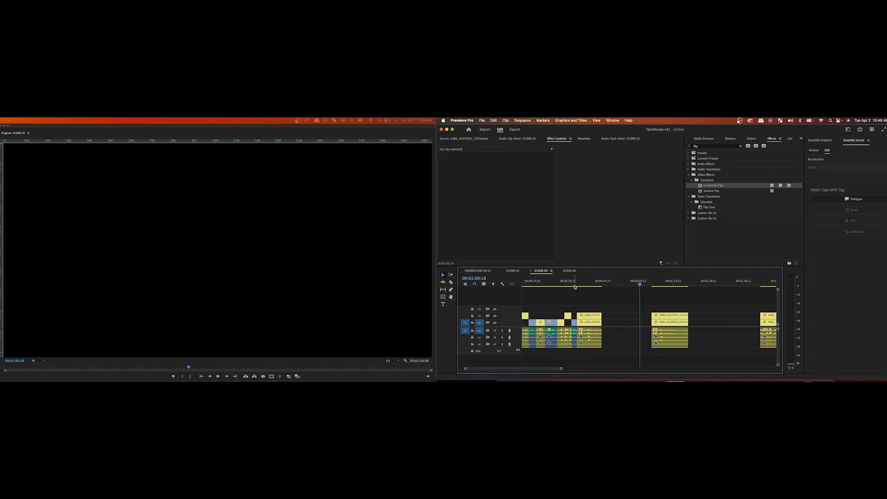
pyautogui.click(575, 285)
pyautogui.click(659, 282)
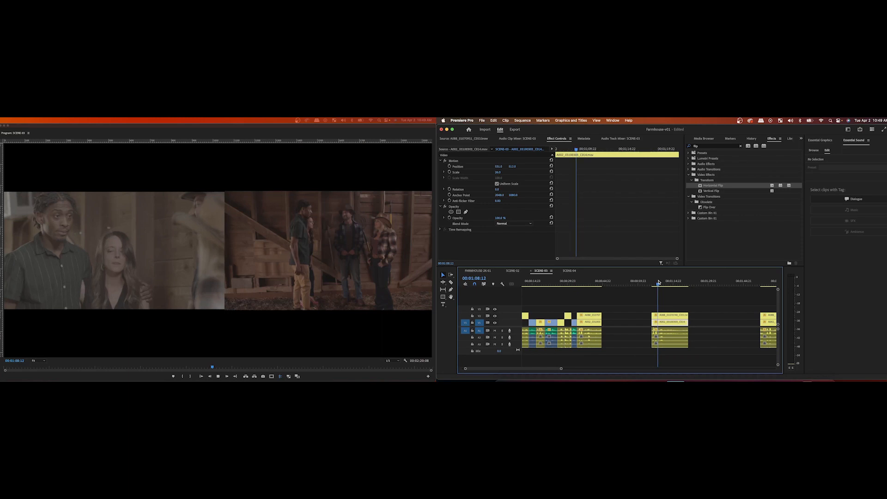
pyautogui.press('space')
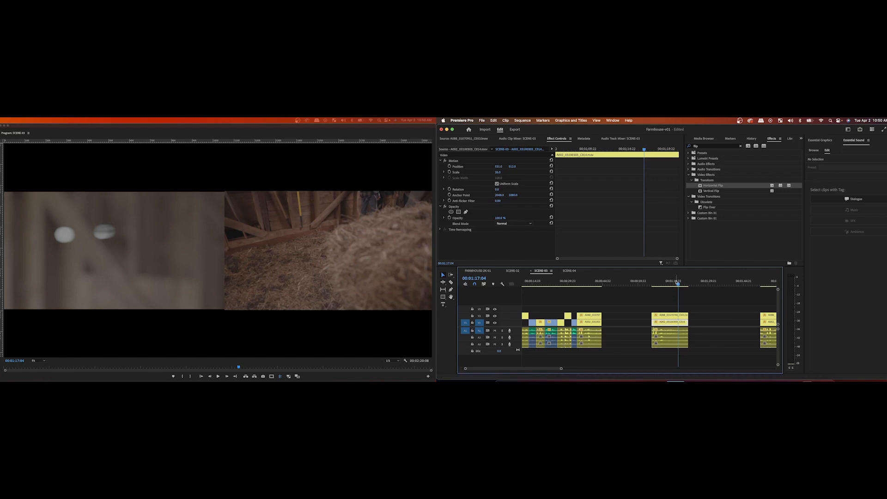
pyautogui.moveTo(678, 285); pyautogui.dragTo(671, 285)
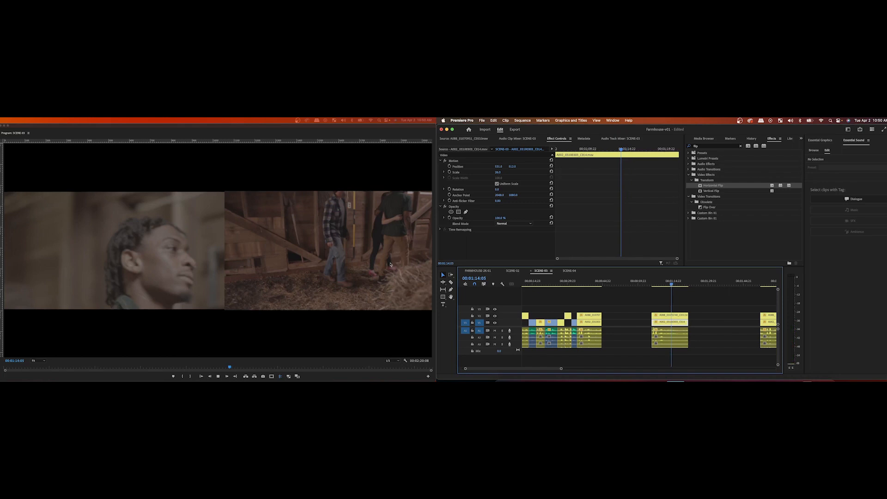
pyautogui.press('space')
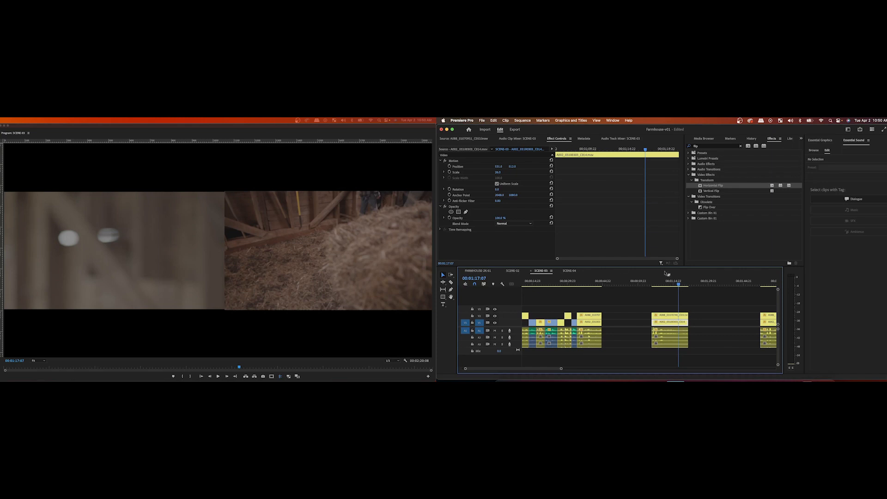
pyautogui.moveTo(675, 284); pyautogui.dragTo(669, 348)
pyautogui.press('Delete')
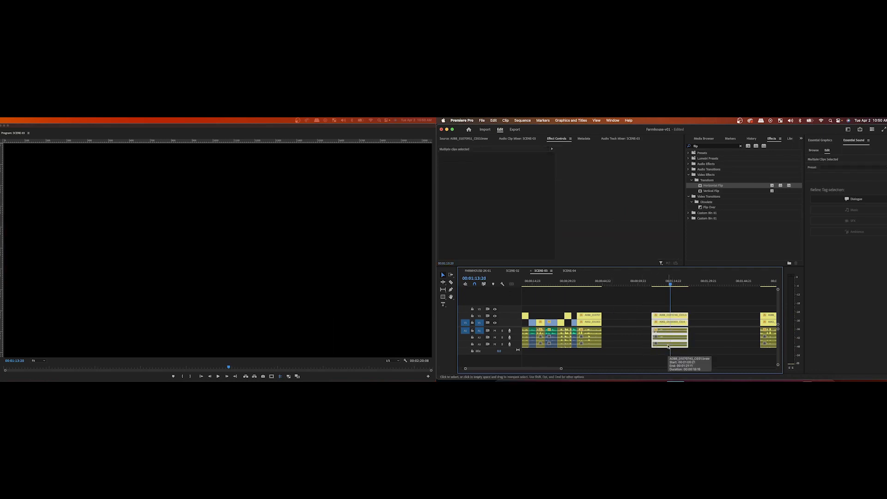
# Step: Play the cut from the last blue clip into the relocated yellow stack and scrub the take around 00:00:39:07
pyautogui.click(574, 282)
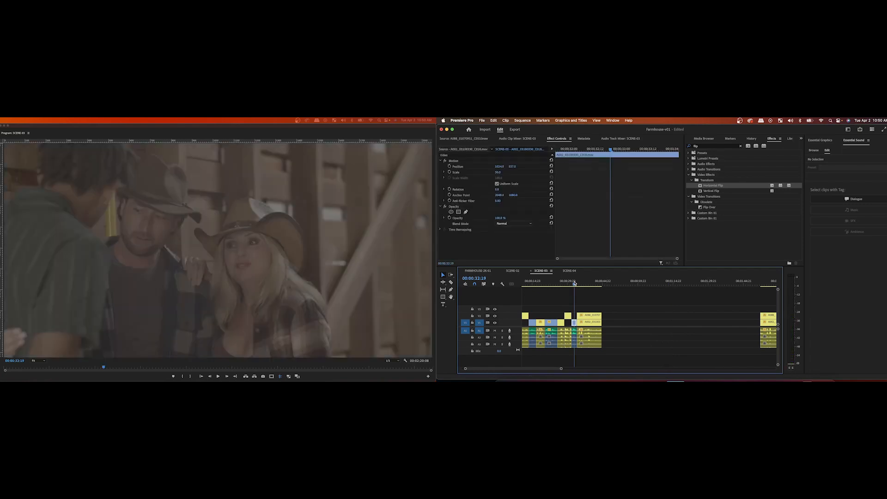
pyautogui.press('space')
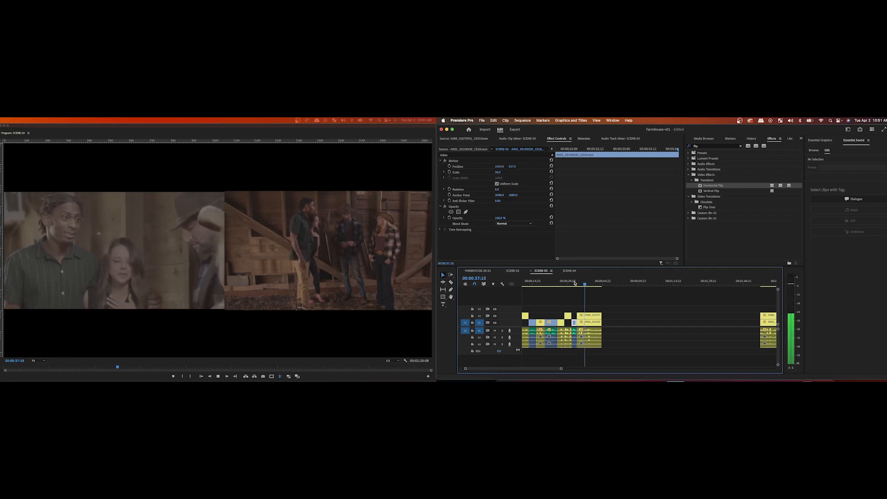
pyautogui.press('space')
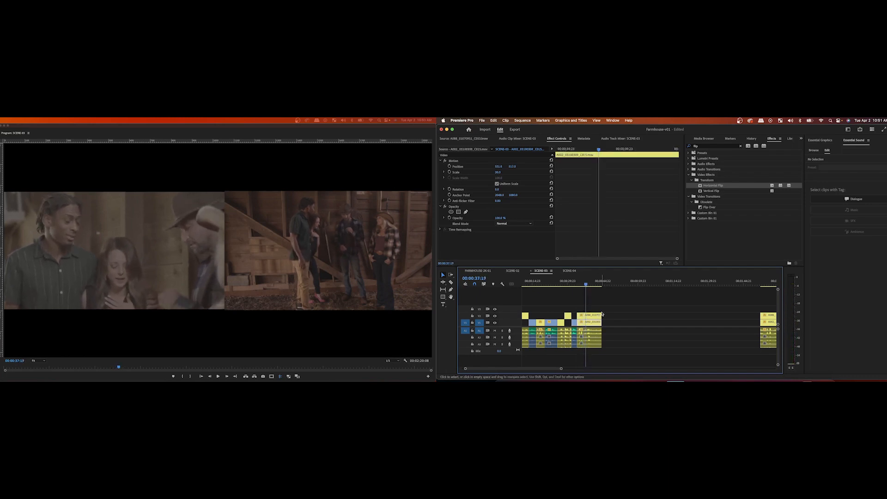
pyautogui.moveTo(593, 282); pyautogui.dragTo(589, 285)
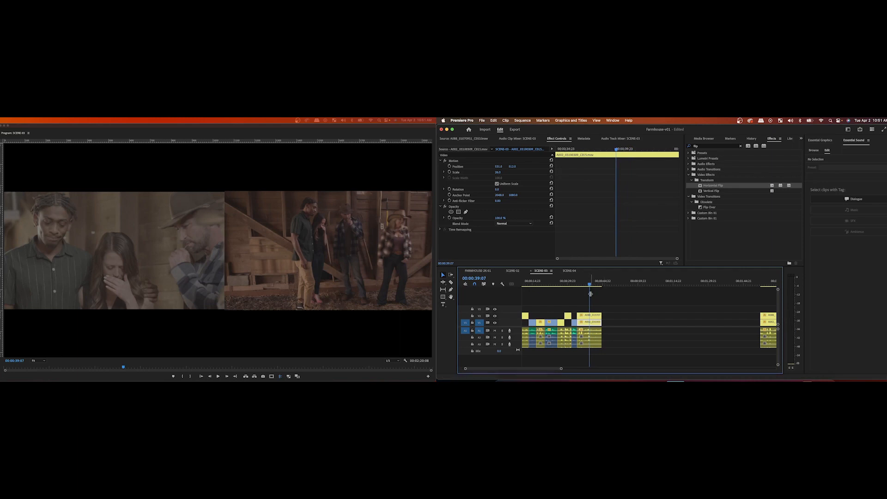
pyautogui.click(576, 285)
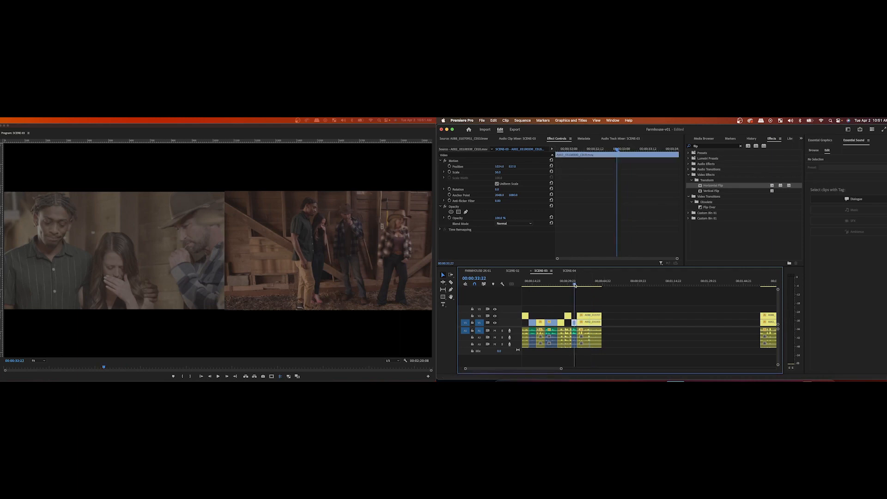
# Step: Replay the cut, delete the upper video clip of the relocated yellow stack, and cue the remaining angle to 00:00:34:21
pyautogui.press('space')
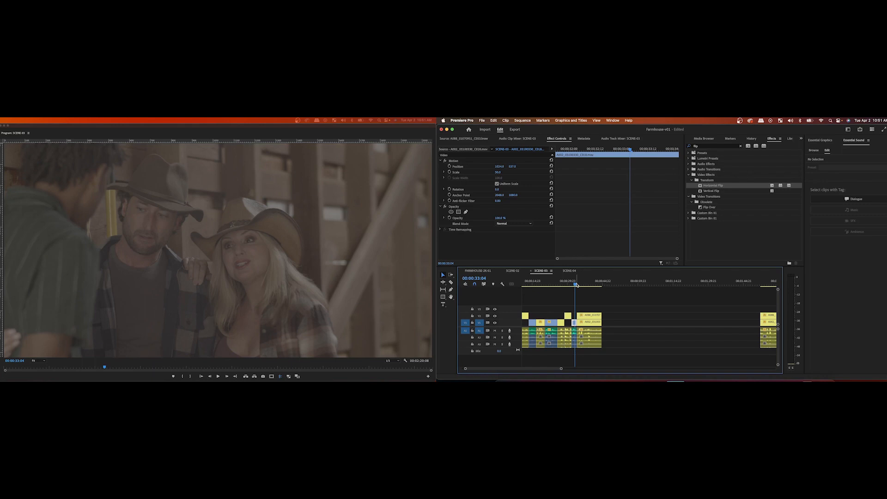
pyautogui.press('space')
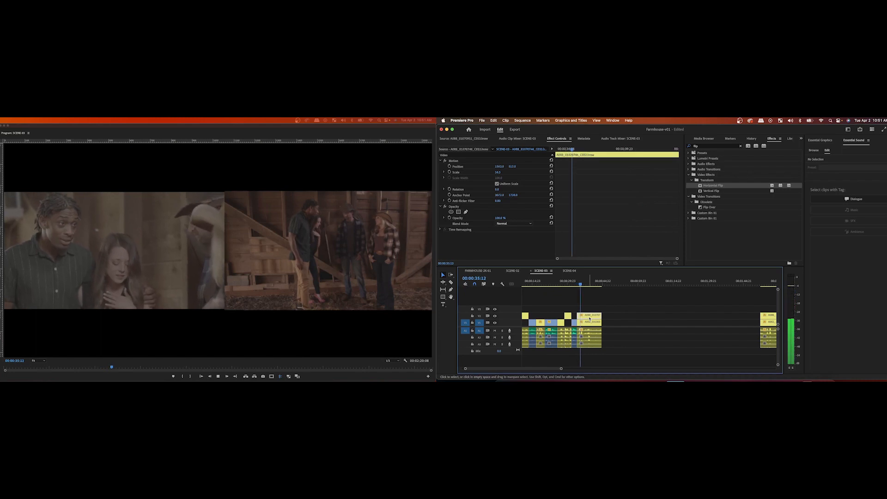
pyautogui.press('Delete')
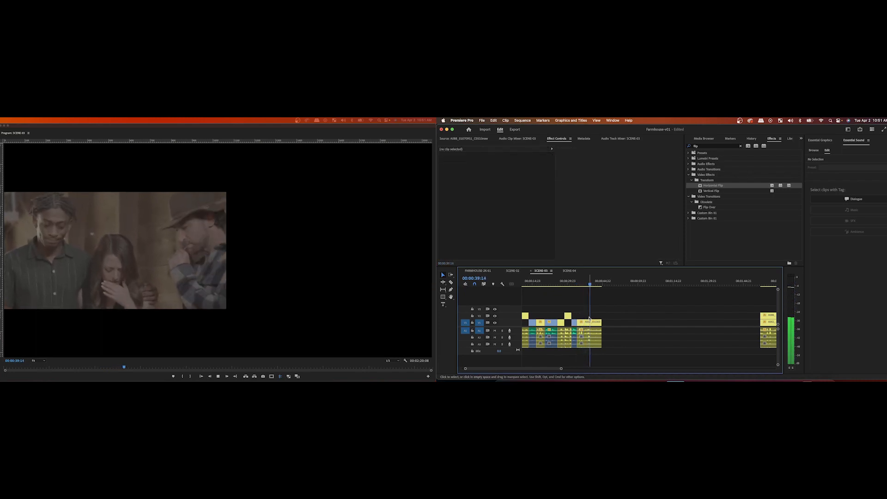
pyautogui.click(589, 319)
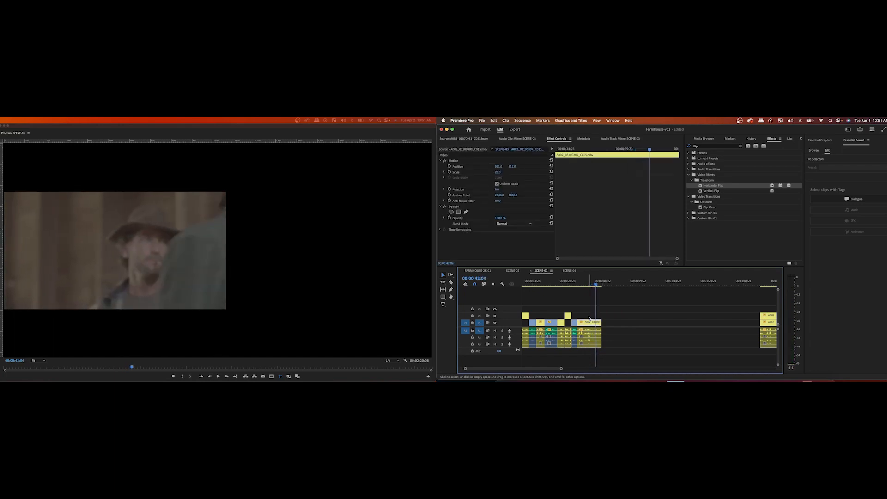
pyautogui.moveTo(583, 284); pyautogui.dragTo(580, 285)
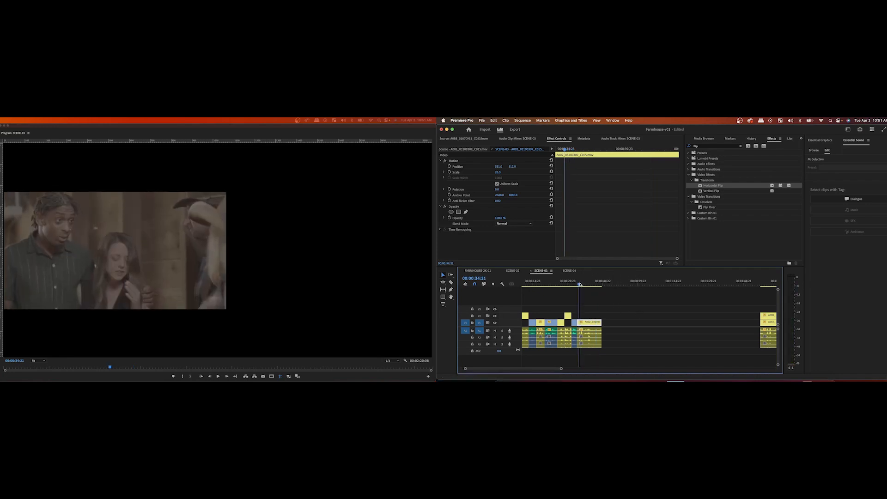
# Step: Play the remaining yellow take from 00:00:34:21 and trim its end with its audio back to 00:00:39:23
pyautogui.press('space')
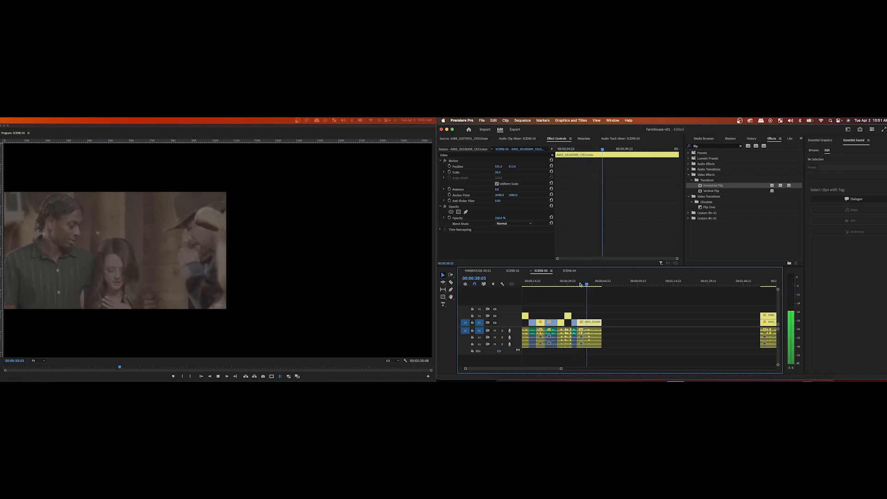
pyautogui.press('space')
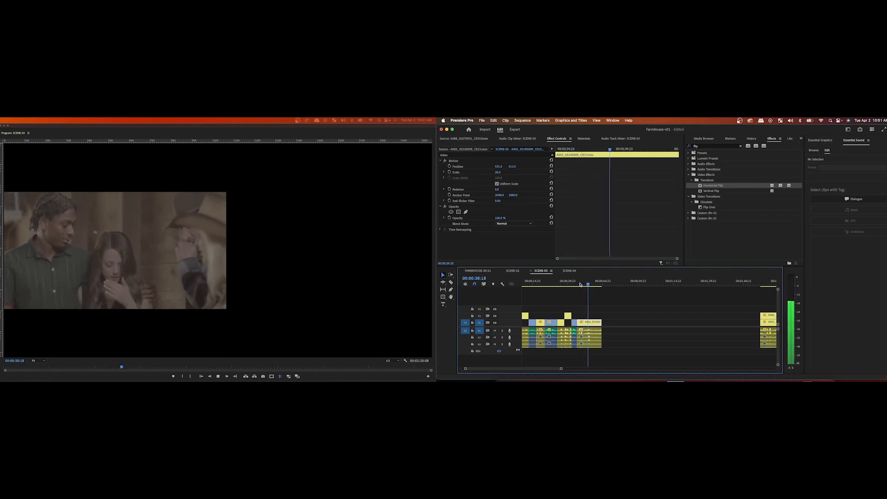
pyautogui.press('space')
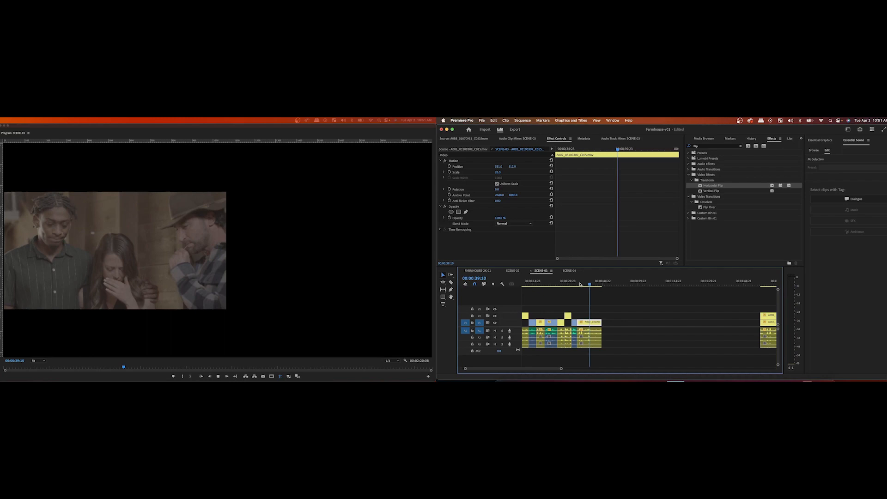
pyautogui.press('space')
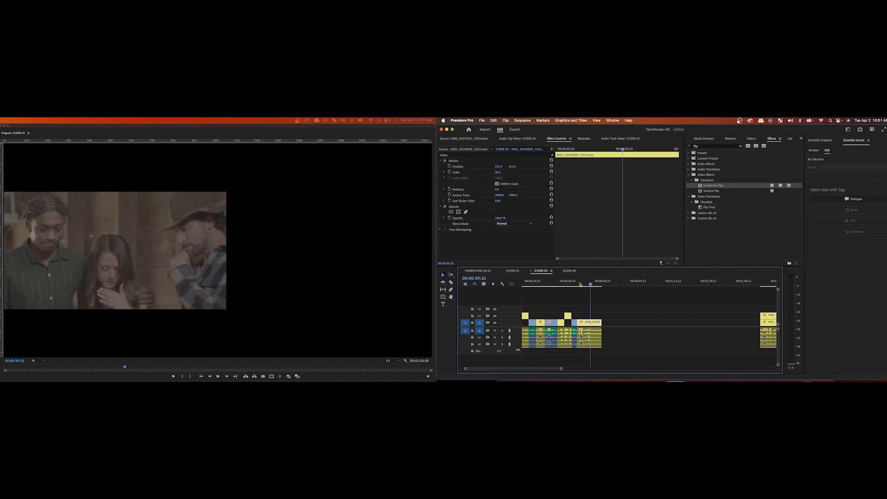
pyautogui.press('space')
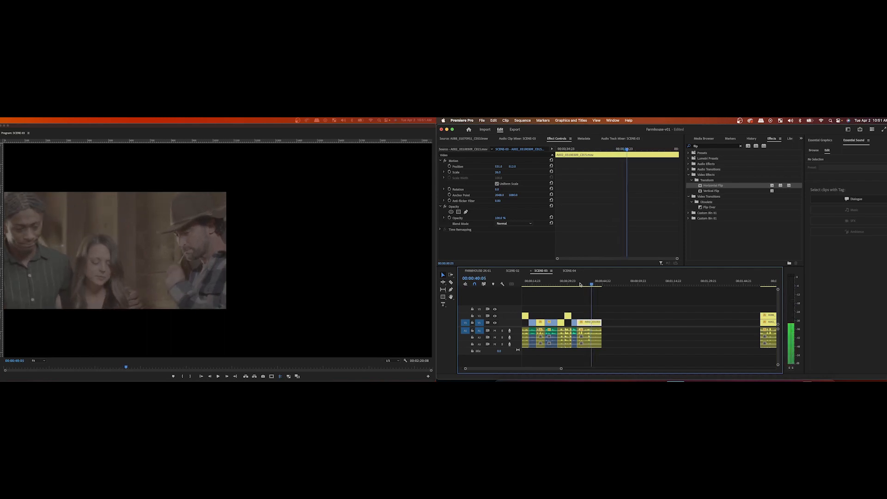
pyautogui.press('Left')
pyautogui.press('Left')
pyautogui.press('Left')
pyautogui.press('Left')
pyautogui.press('Left')
pyautogui.press('Left')
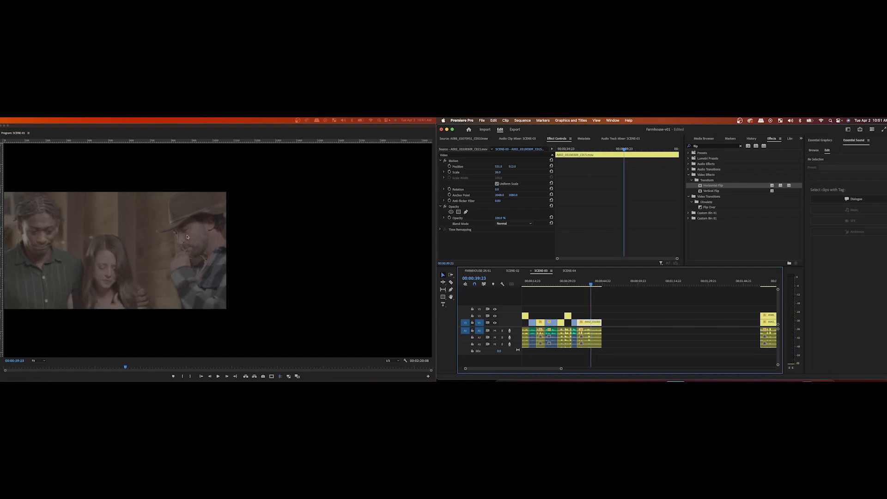
pyautogui.moveTo(617, 353); pyautogui.dragTo(590, 321)
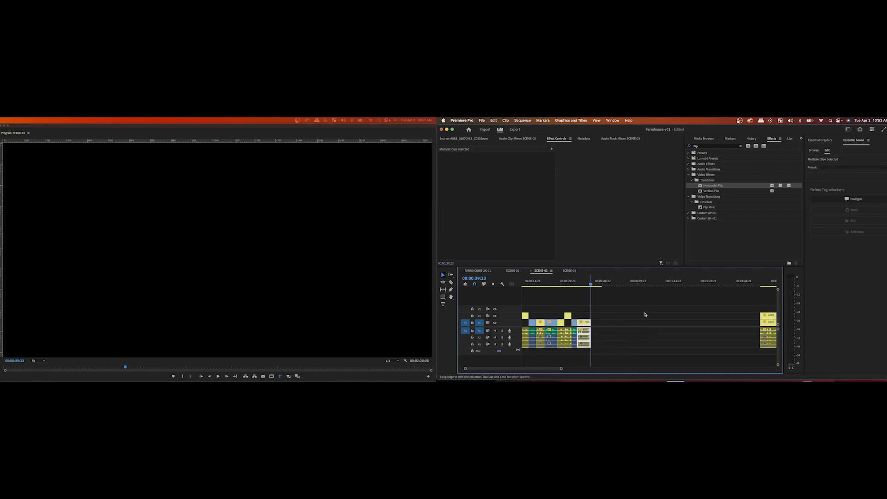
# Step: Delete the upper video clips of the isolated yellow and blue stacks near 00:01:54:14, keeping the lower angle and audio
pyautogui.hscroll(5, 645, 315)
pyautogui.hscroll(2, 645, 315)
pyautogui.click(652, 284)
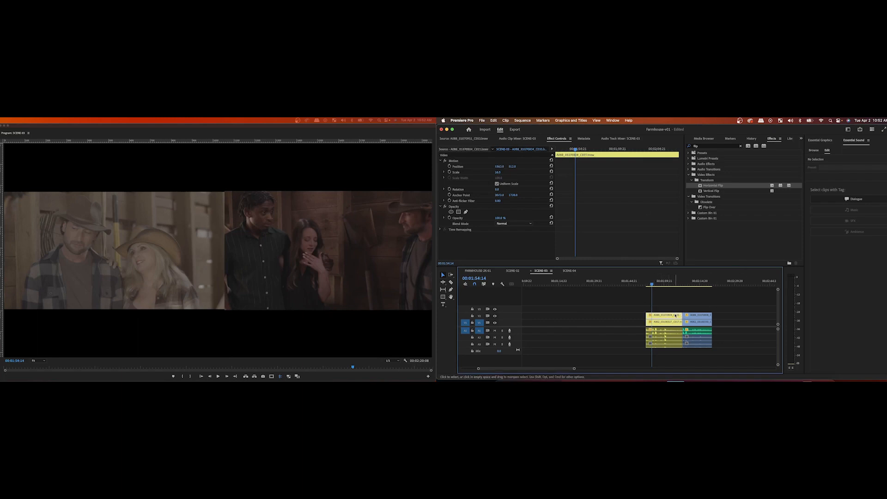
pyautogui.press('Delete')
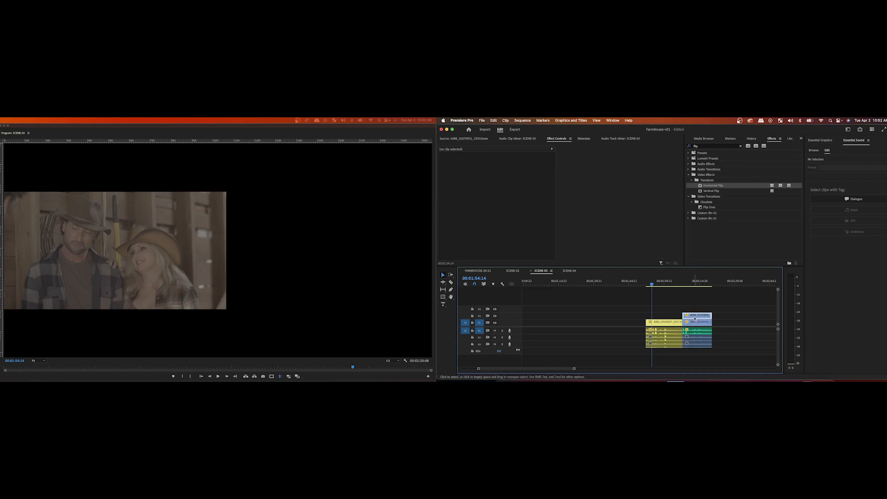
pyautogui.press('Delete')
# Step: Ripple-trim the start of the isolated yellow take up to 00:02:01:10 and the following blue take up to 00:02:05:04
pyautogui.click(692, 284)
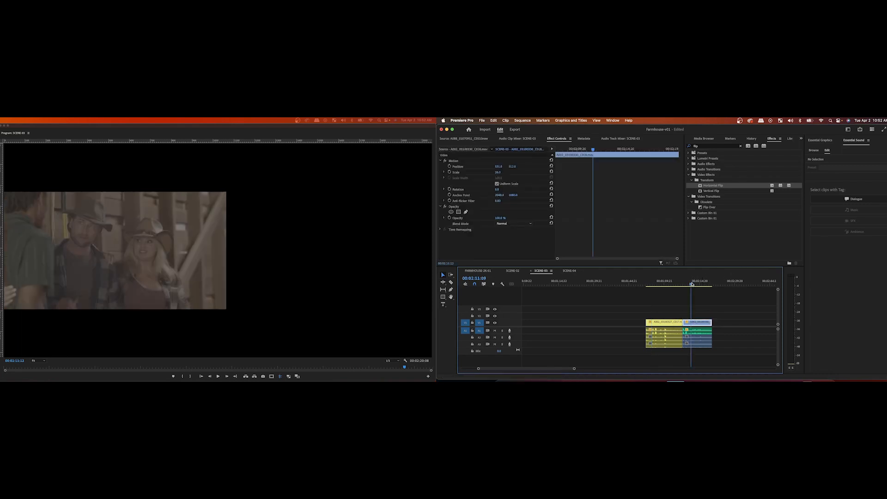
pyautogui.moveTo(692, 284); pyautogui.dragTo(669, 289)
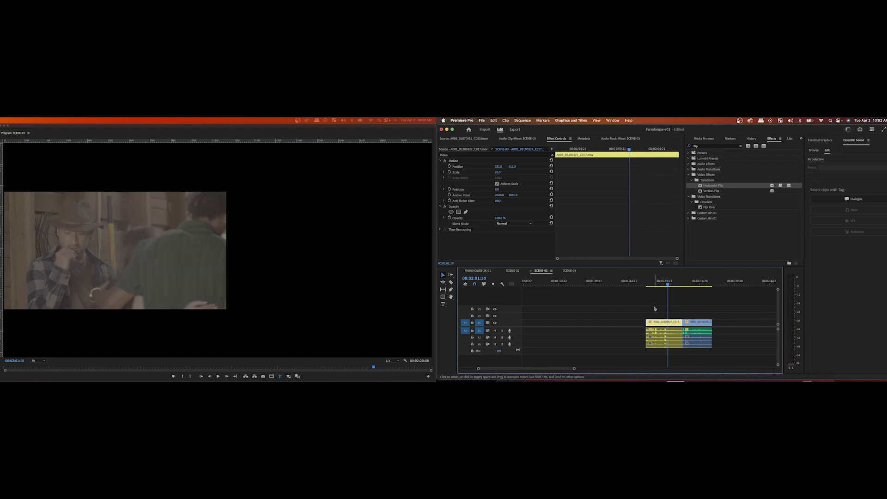
pyautogui.press('q')
pyautogui.moveTo(666, 283); pyautogui.dragTo(677, 285)
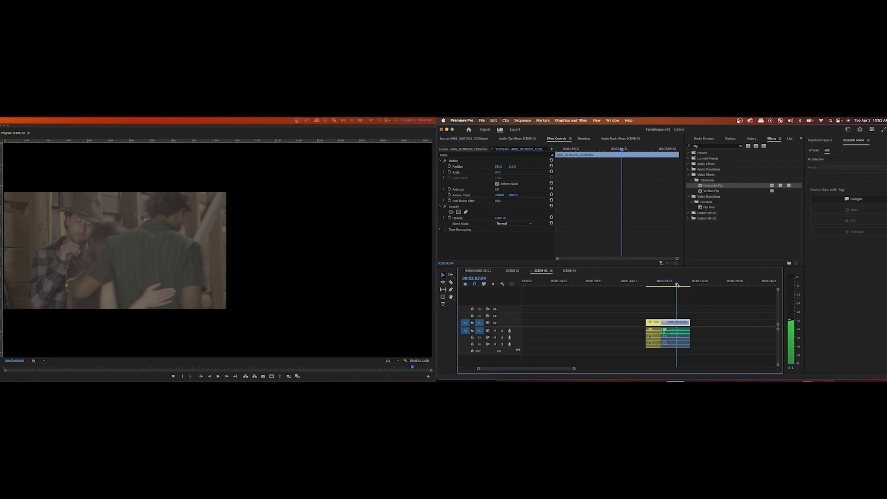
pyautogui.press('q')
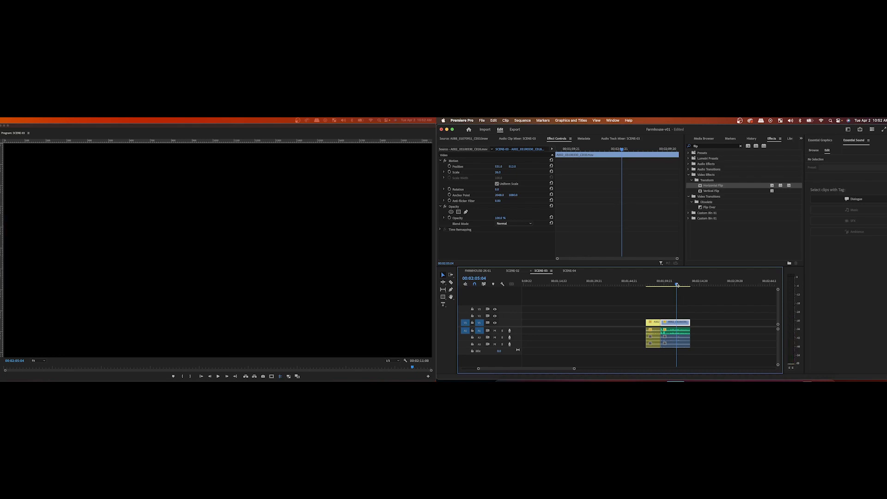
# Step: Ripple delete the long gap before the trimmed yellow and blue takes so they join the main edit
pyautogui.moveTo(657, 323); pyautogui.dragTo(673, 333)
pyautogui.hscroll(-5, 643, 324)
pyautogui.hscroll(2, 739, 324)
pyautogui.hscroll(1, 745, 323)
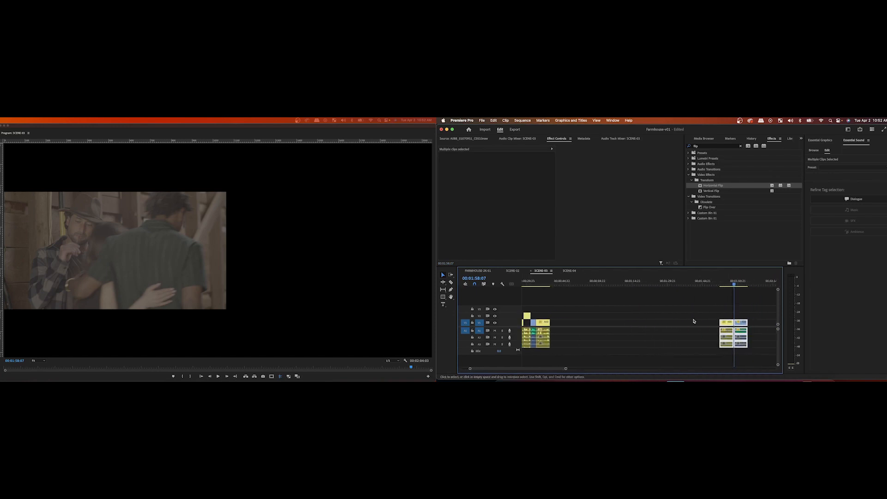
pyautogui.rightClick(692, 323)
pyautogui.click(697, 329)
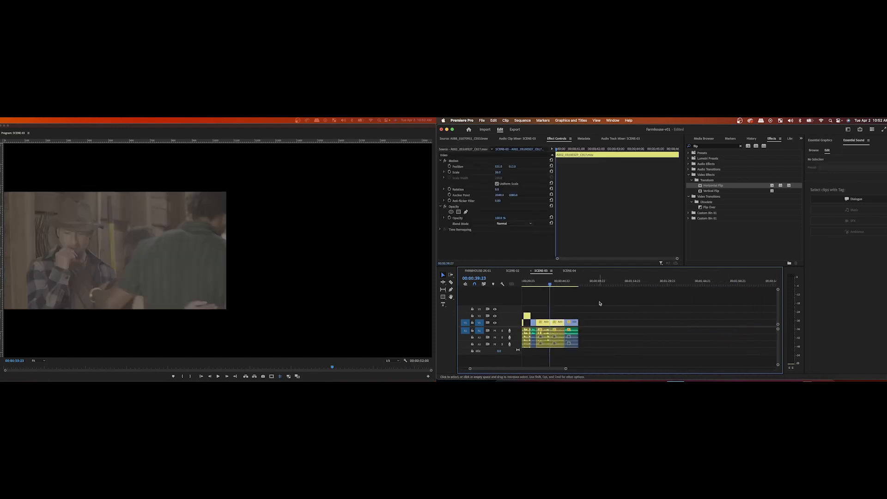
# Step: Copy the framing attributes of the blue clip at 00:00:32:22 and paste them onto the three clips that follow it
pyautogui.hscroll(-2, 566, 298)
pyautogui.click(574, 283)
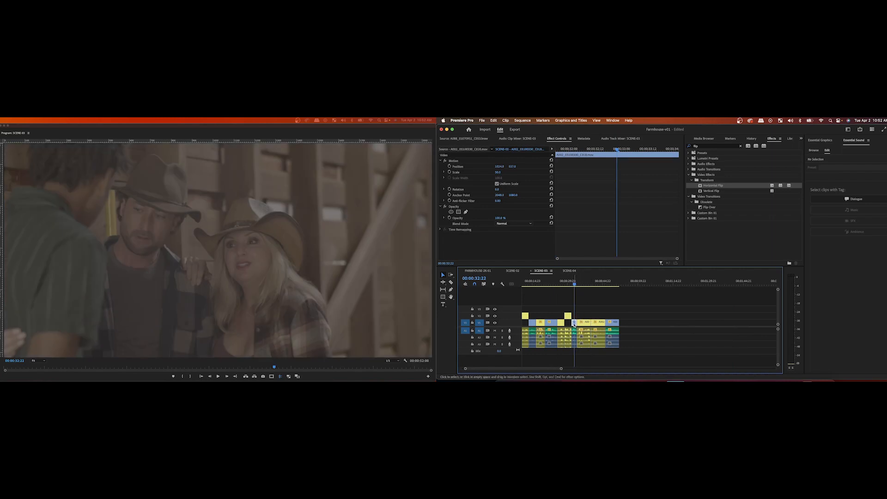
pyautogui.rightClick(574, 325)
pyautogui.click(580, 331)
pyautogui.moveTo(580, 313); pyautogui.dragTo(615, 323)
pyautogui.rightClick(615, 324)
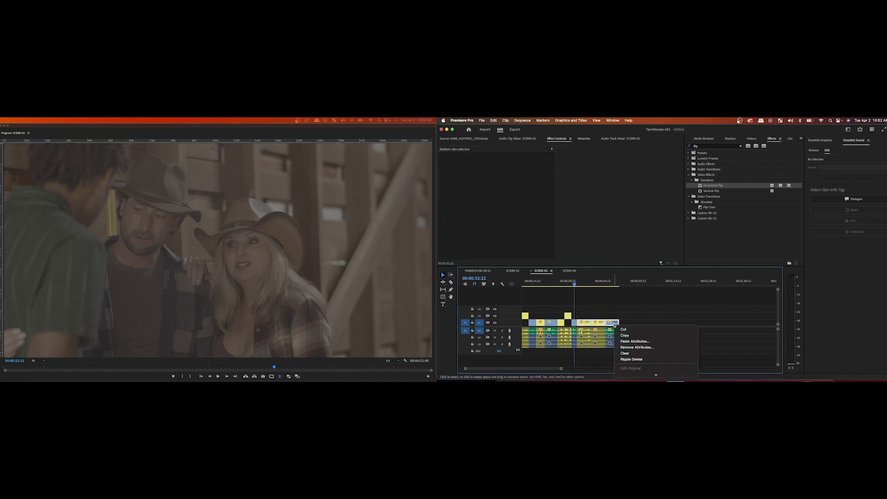
pyautogui.click(630, 340)
pyautogui.click(702, 346)
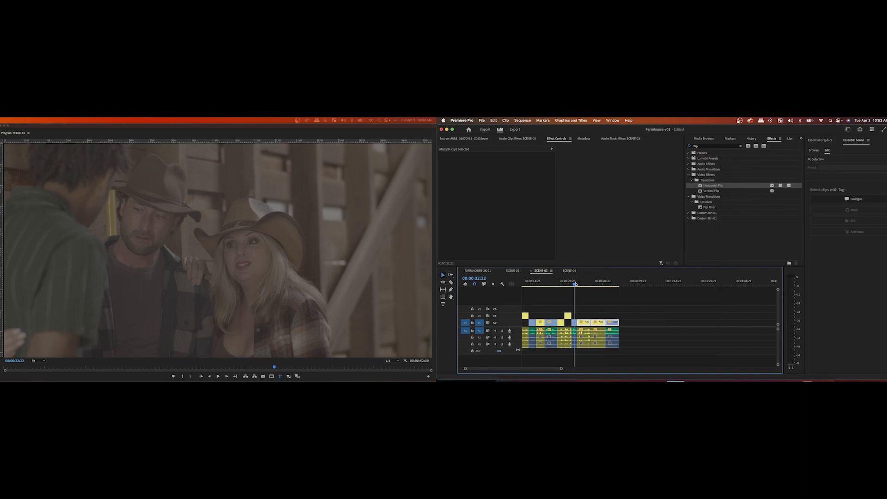
# Step: Play the reframed clips, move the second yellow take with its audio past the final blue take, and ripple delete the vacated gap
pyautogui.press('space')
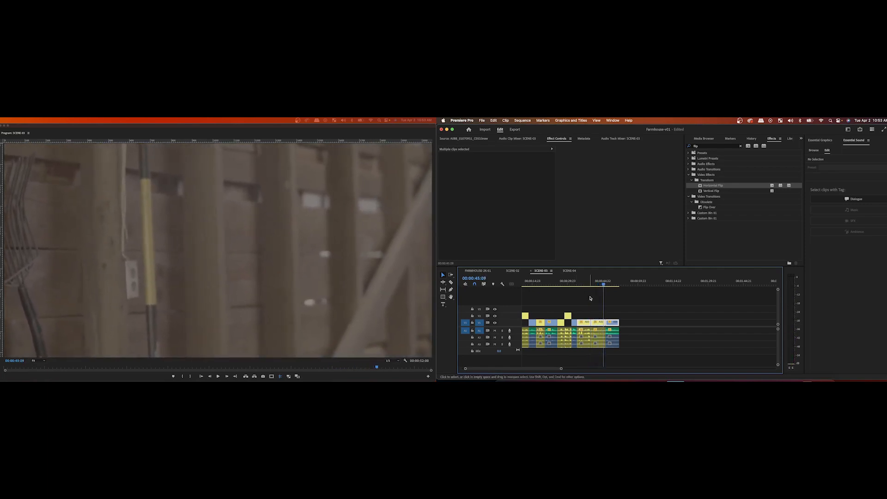
pyautogui.moveTo(599, 353); pyautogui.dragTo(599, 353)
pyautogui.moveTo(599, 324); pyautogui.dragTo(643, 324)
pyautogui.rightClick(601, 323)
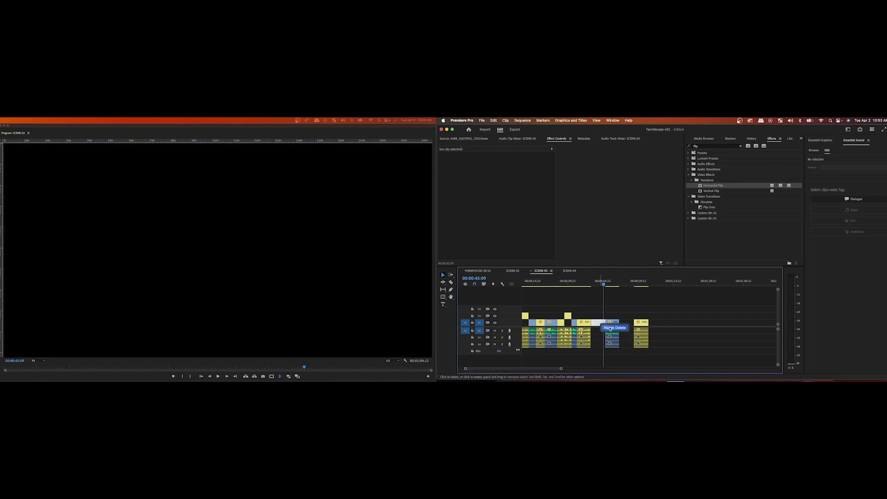
pyautogui.click(614, 328)
# Step: Play the cut from the yellow take around 00:00:37:05 into the final blue take twice
pyautogui.moveTo(603, 283); pyautogui.dragTo(585, 282)
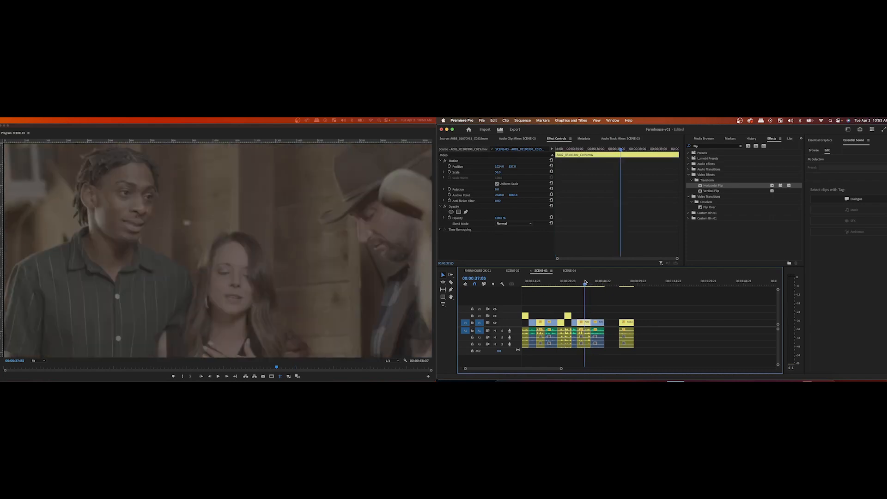
pyautogui.press('space')
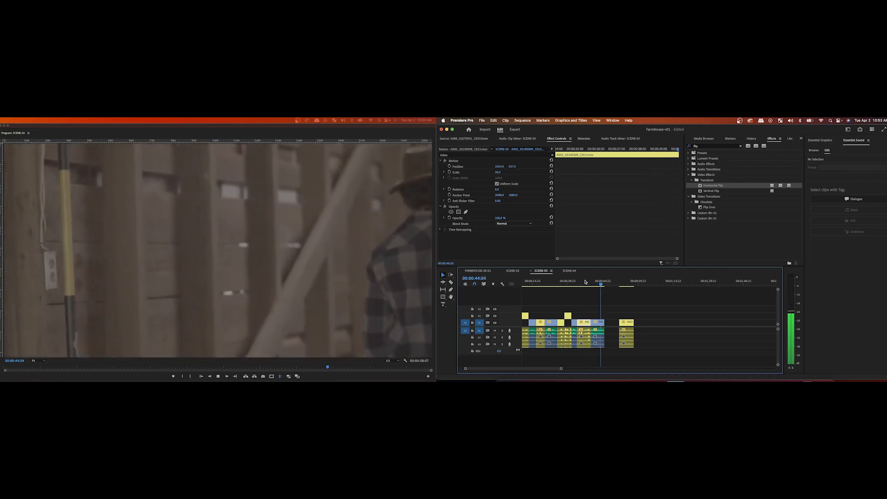
pyautogui.press('space')
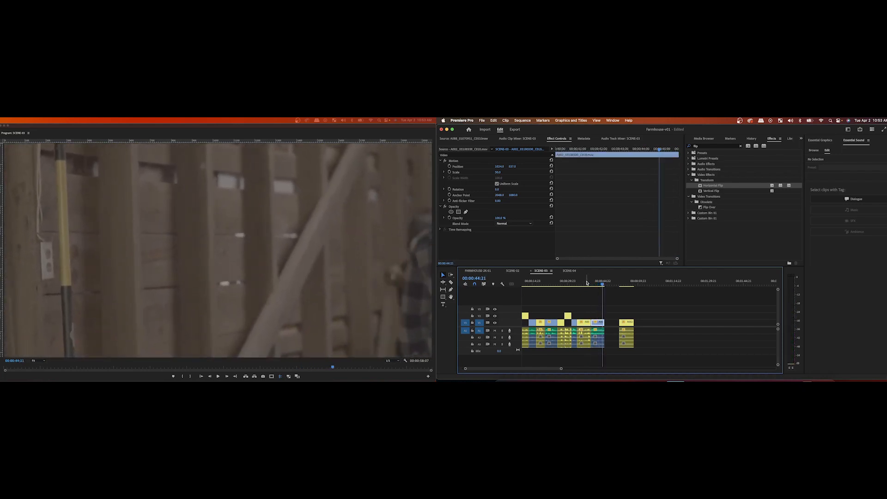
pyautogui.click(586, 283)
pyautogui.press('space')
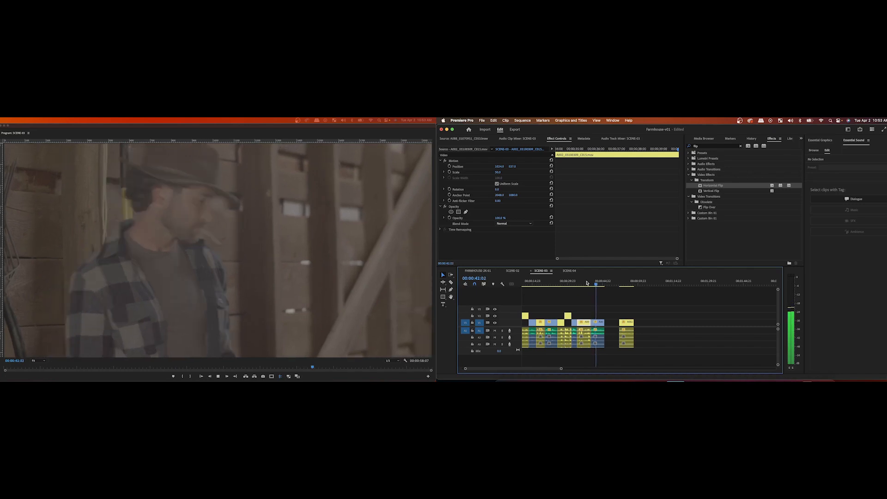
pyautogui.press('space')
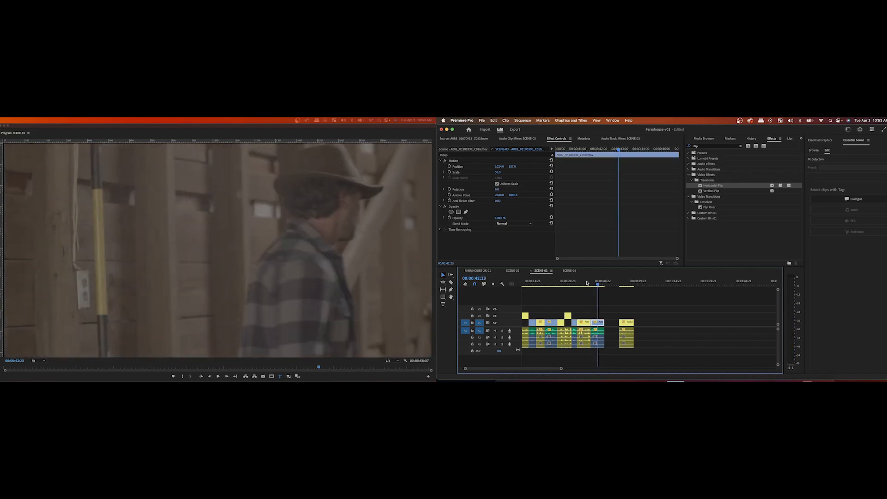
# Step: Compare the opening of the relocated yellow take around 00:00:52:09 with the final blue take from 00:00:40:11
pyautogui.click(621, 284)
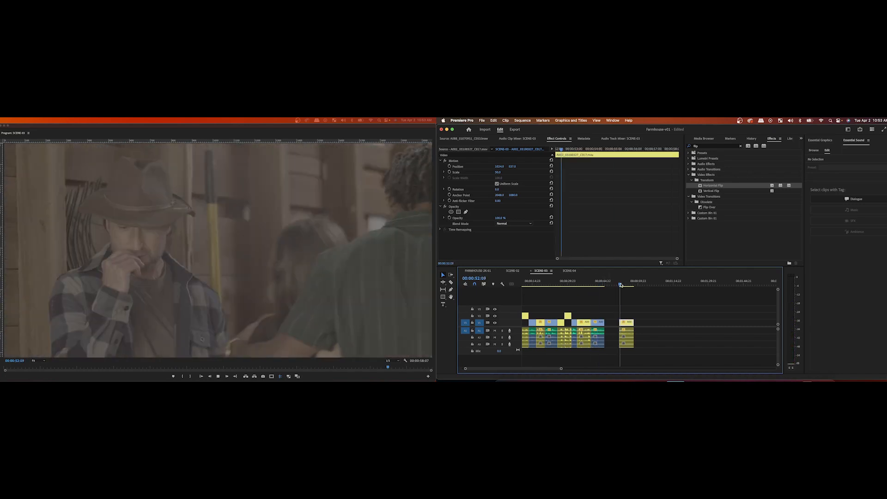
pyautogui.press('space')
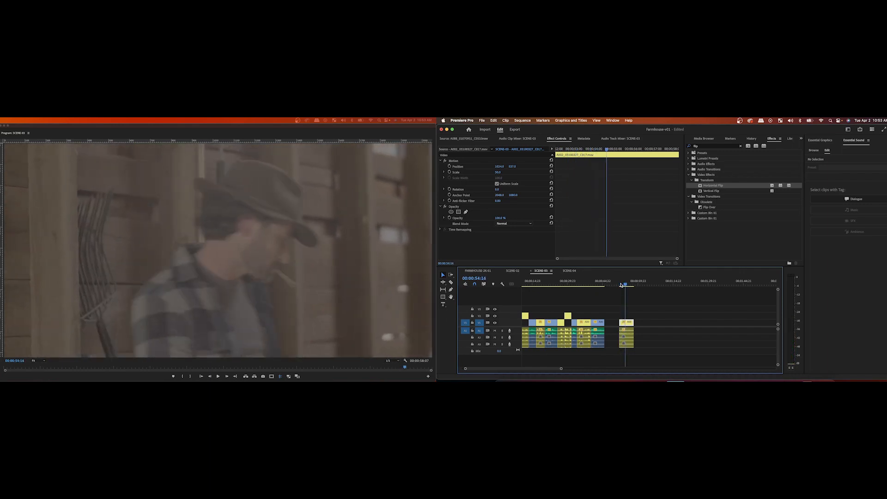
pyautogui.click(621, 285)
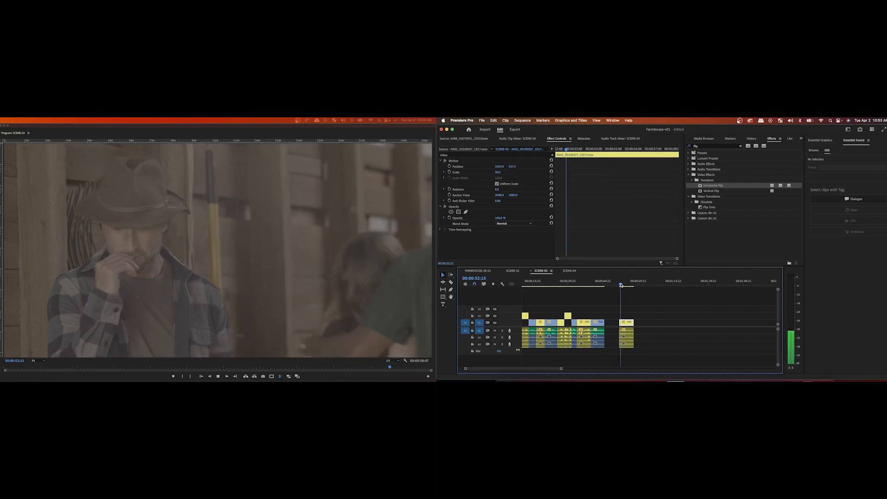
pyautogui.press('space')
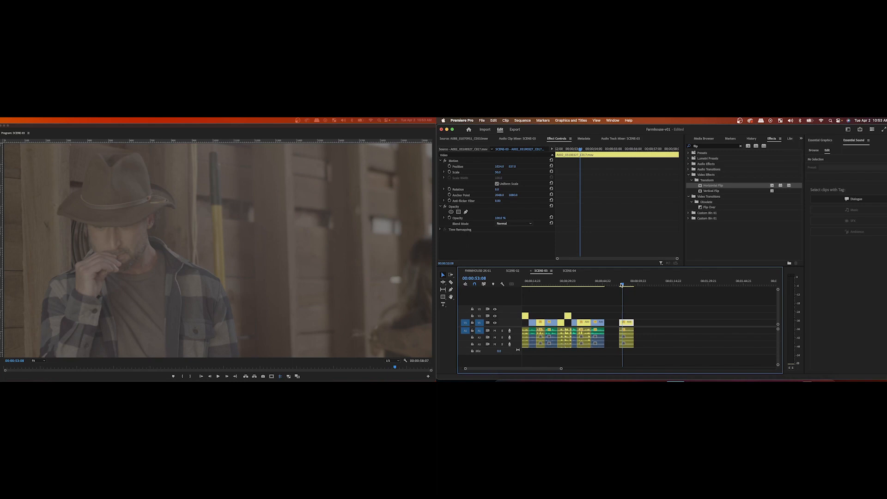
pyautogui.click(593, 285)
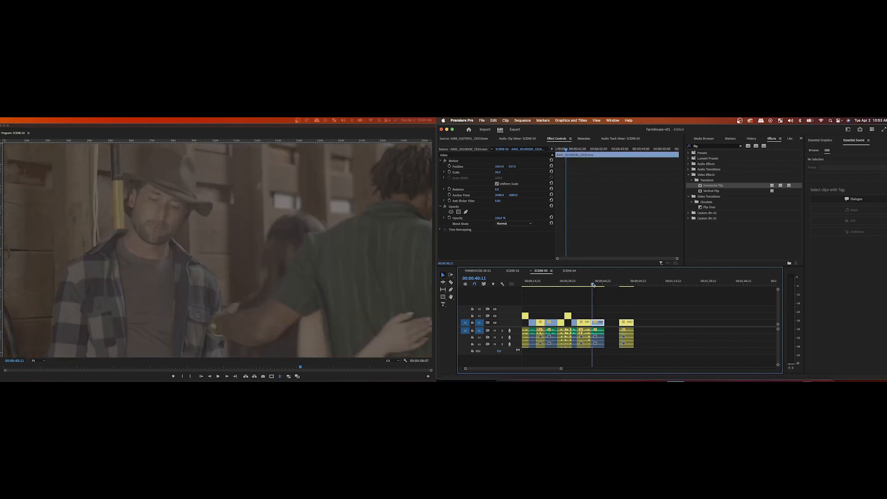
pyautogui.press('space')
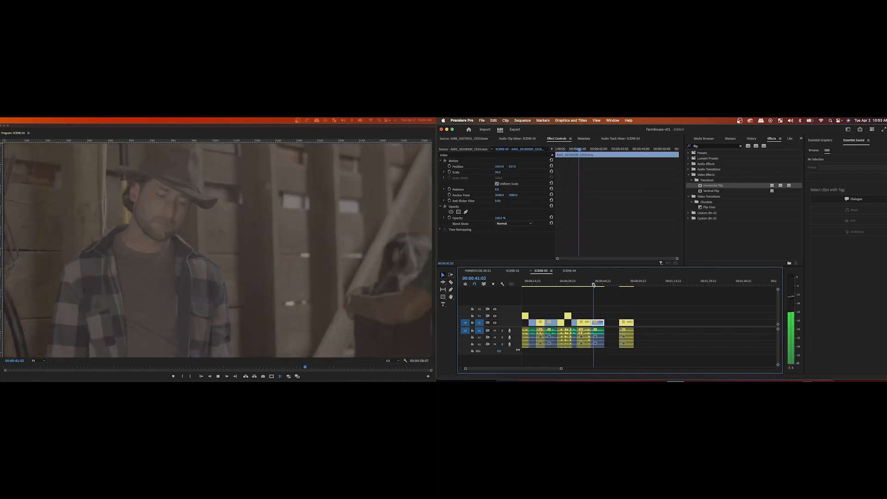
pyautogui.press('space')
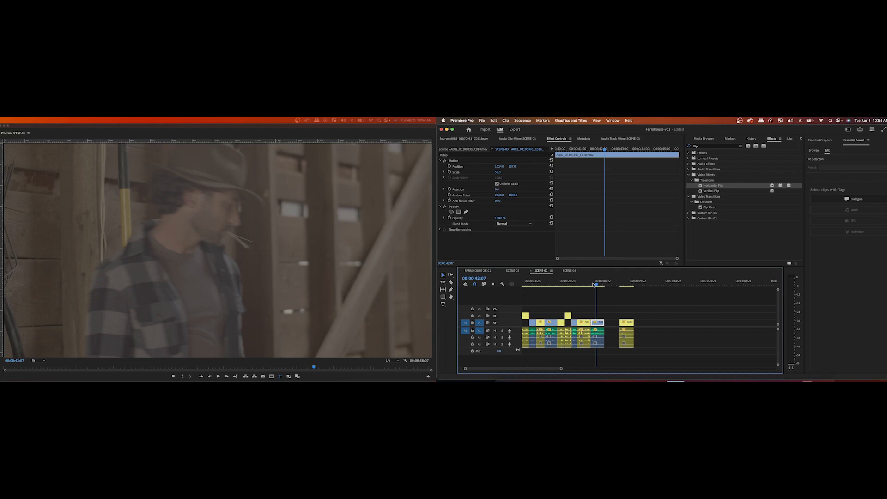
pyautogui.click(593, 285)
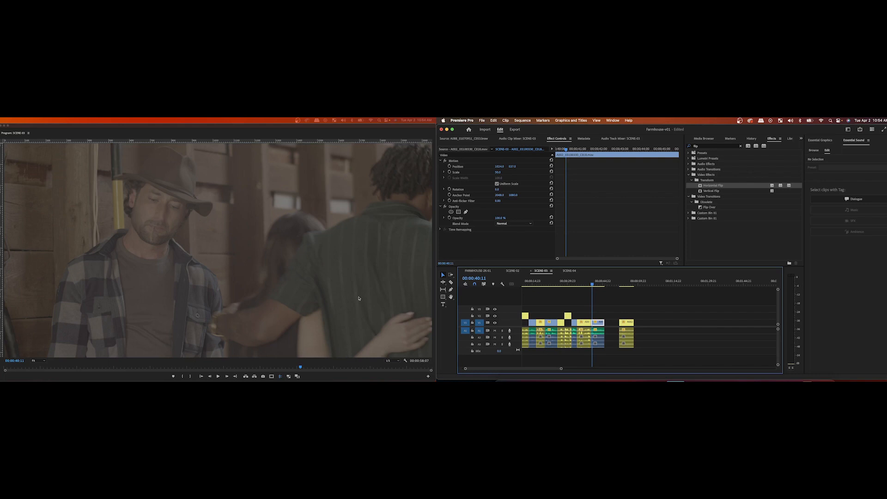
pyautogui.click(620, 282)
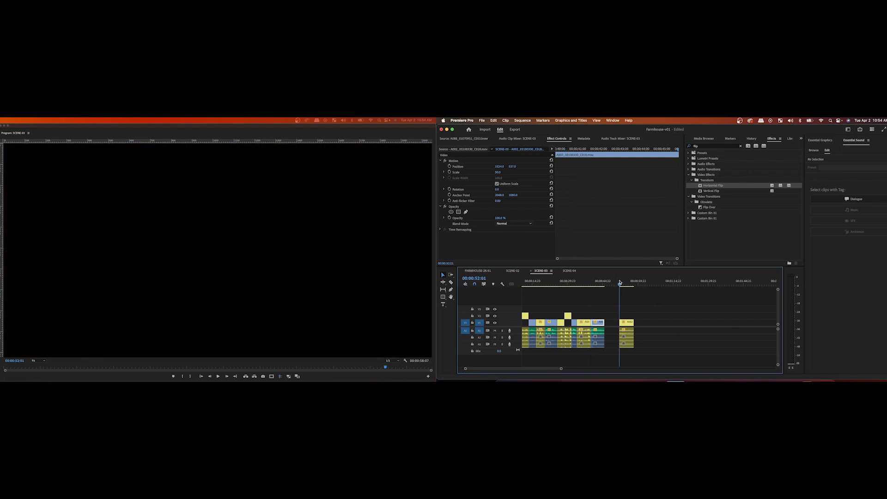
pyautogui.moveTo(620, 282); pyautogui.dragTo(620, 282)
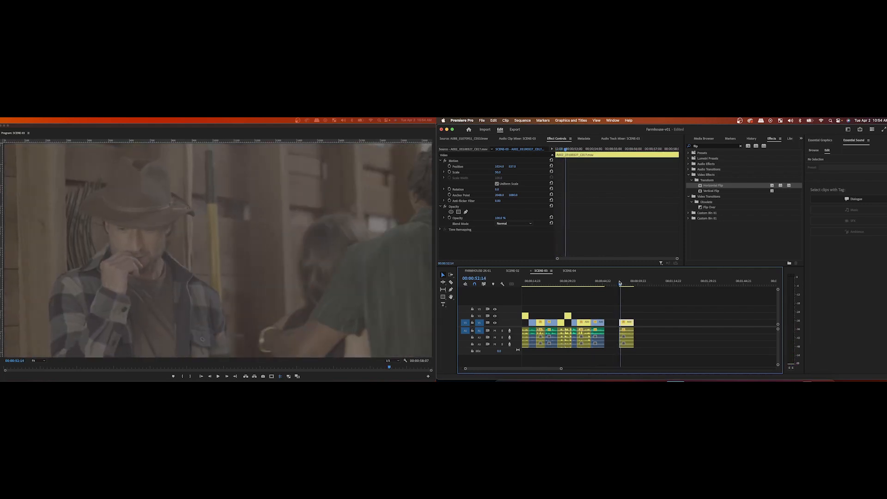
# Step: Play the opening of the relocated yellow take from around 00:00:53:07 and return to just before its start
pyautogui.press('space')
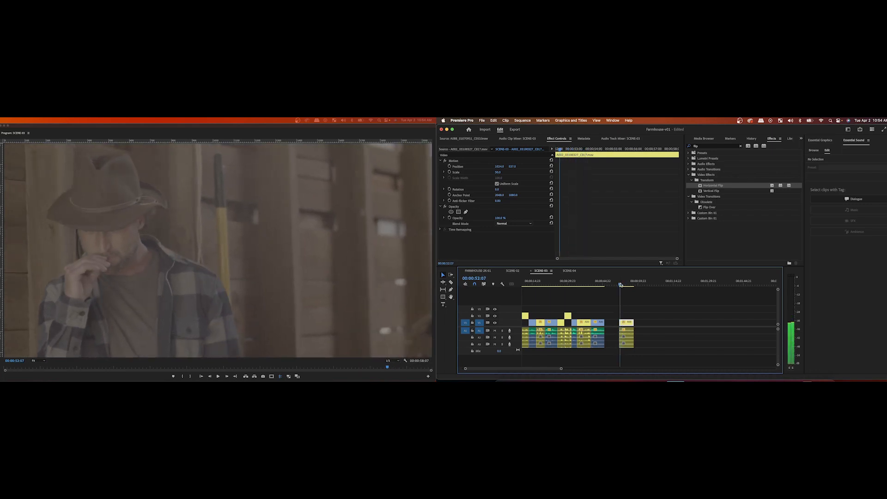
pyautogui.click(620, 284)
pyautogui.press('space')
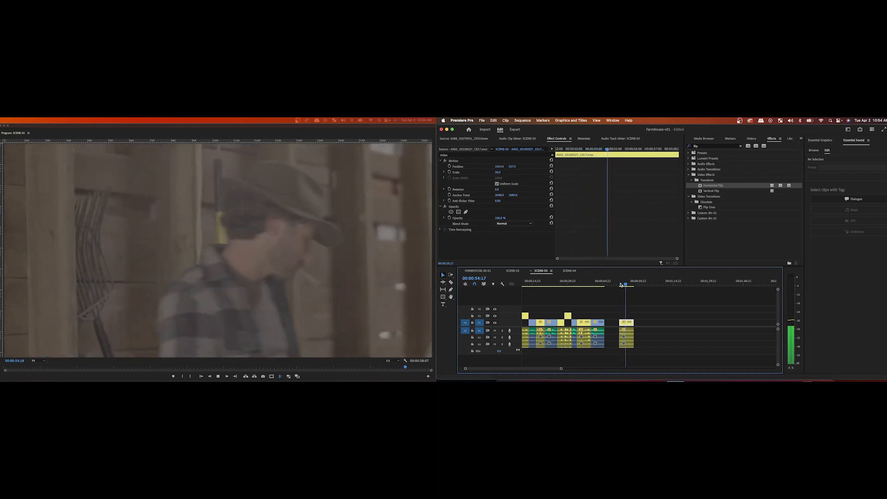
pyautogui.click(619, 284)
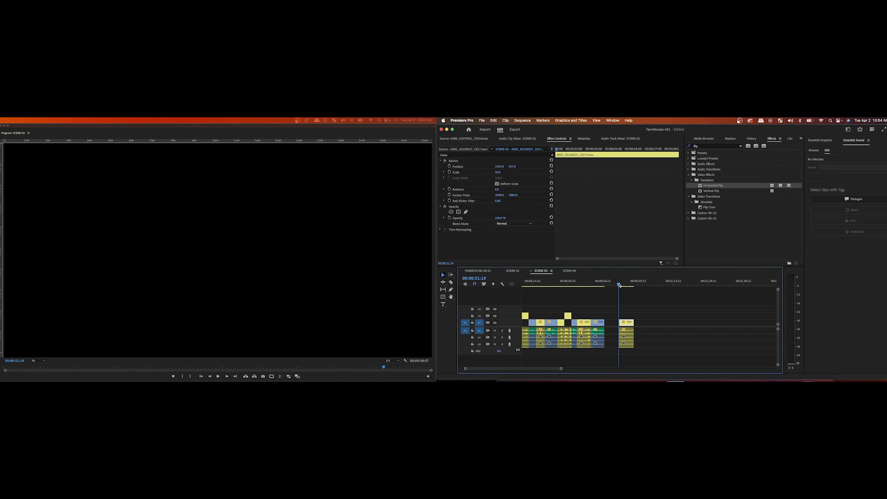
# Step: Try placing the relocated yellow take with its audio directly after the final blue take and play the join from 00:00:44:06
pyautogui.moveTo(628, 324); pyautogui.dragTo(628, 324)
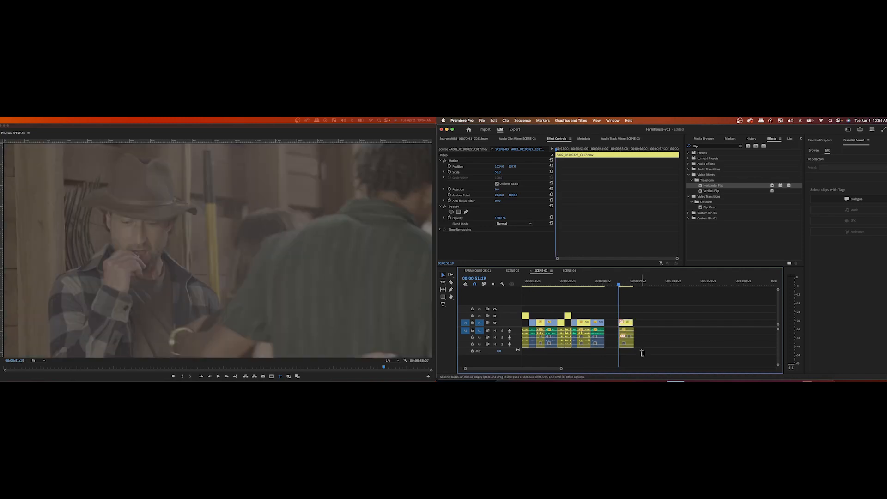
pyautogui.click(642, 353)
pyautogui.scroll(1, 642, 353)
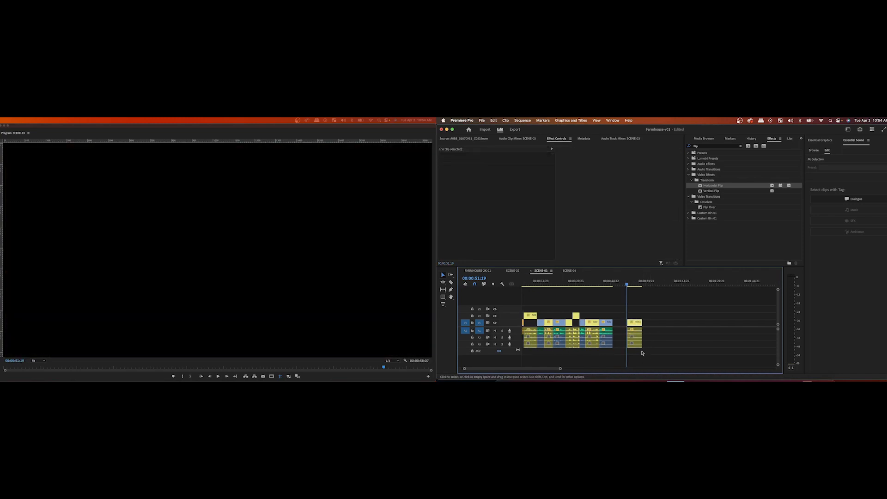
pyautogui.moveTo(647, 351); pyautogui.dragTo(624, 326)
pyautogui.click(609, 282)
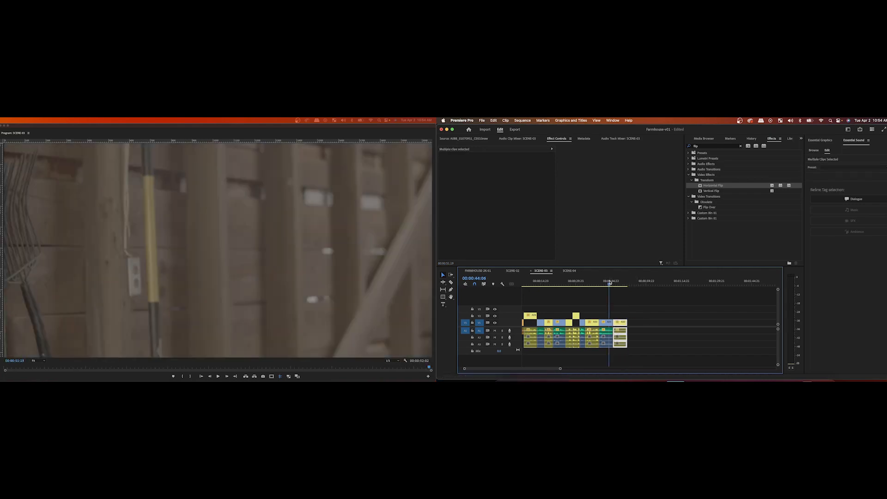
pyautogui.press('space')
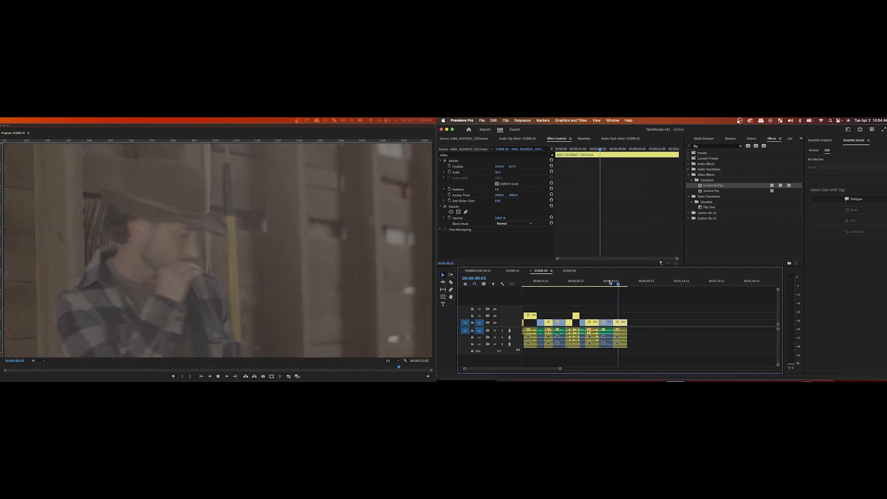
# Step: Separate the yellow take and its audio from the final blue take again, and extend its opening to an earlier frame
pyautogui.click(624, 323)
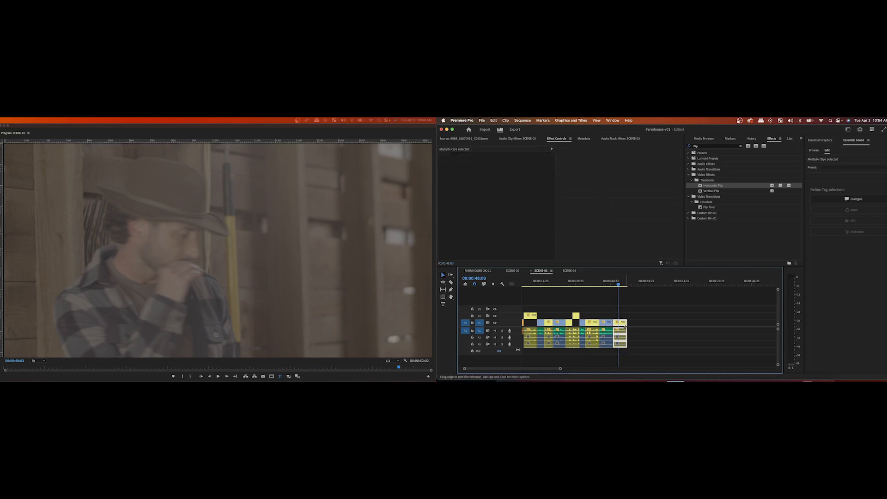
pyautogui.moveTo(625, 325); pyautogui.dragTo(636, 325)
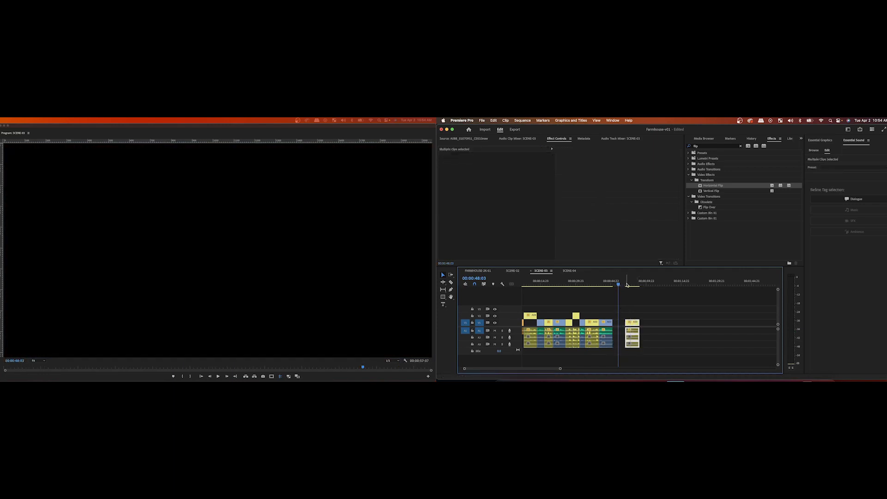
pyautogui.click(626, 285)
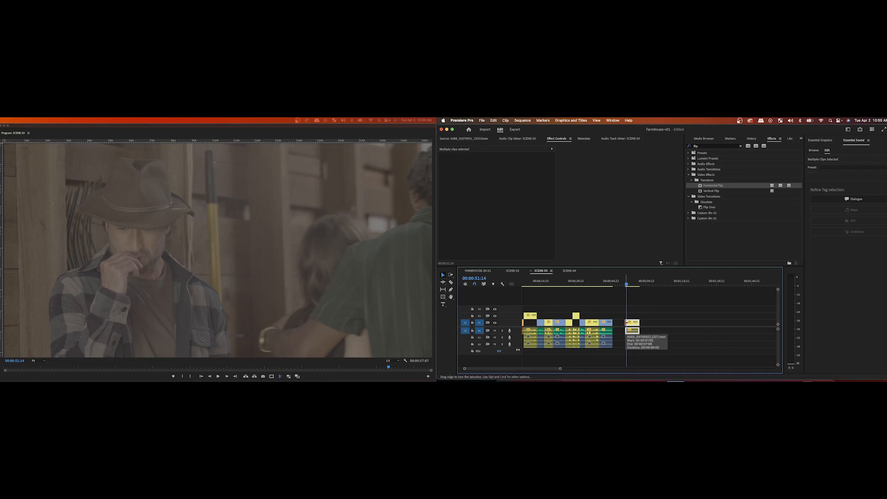
pyautogui.moveTo(626, 285); pyautogui.dragTo(624, 284)
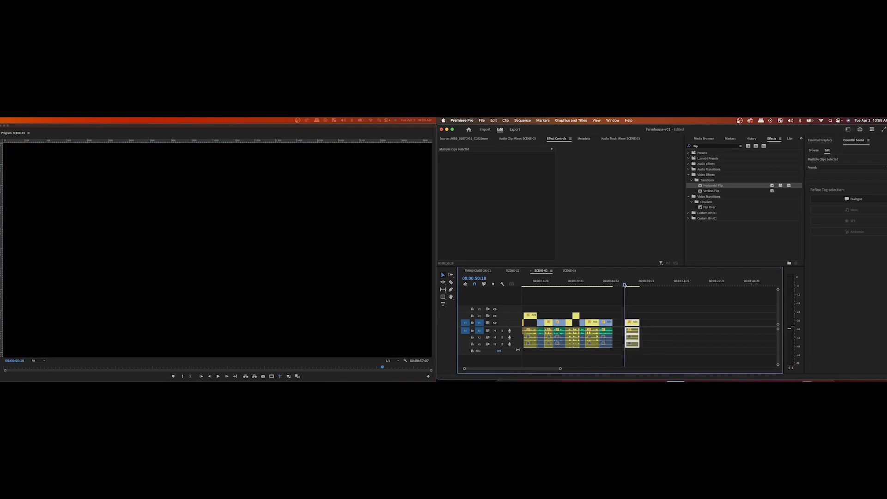
pyautogui.moveTo(626, 323); pyautogui.dragTo(624, 324)
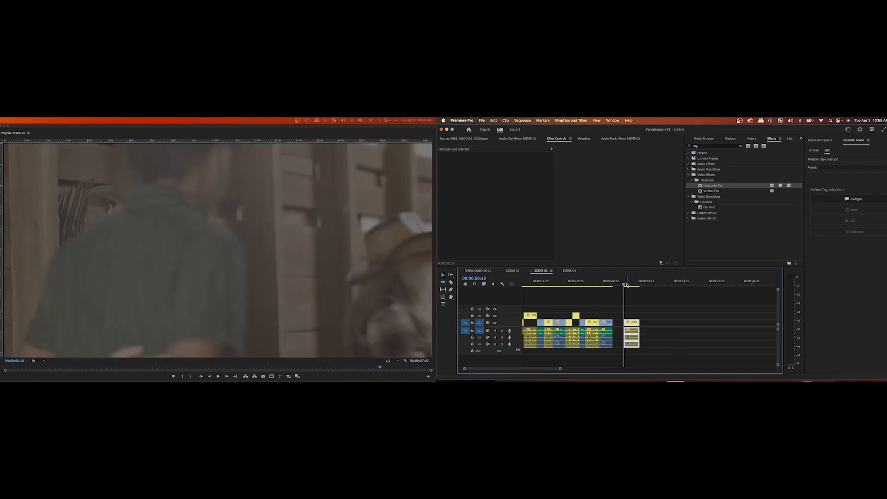
pyautogui.press('space')
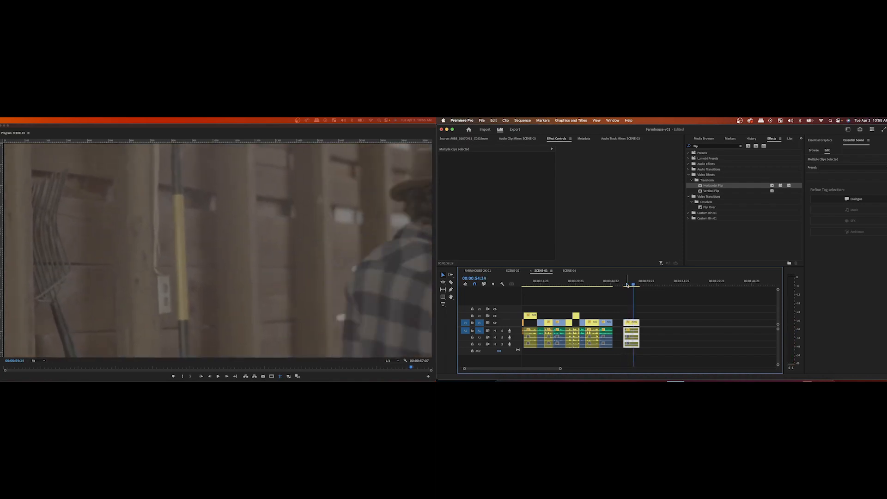
# Step: Play the edit from 00:00:38:11, then the separated yellow take from just before its start
pyautogui.click(591, 285)
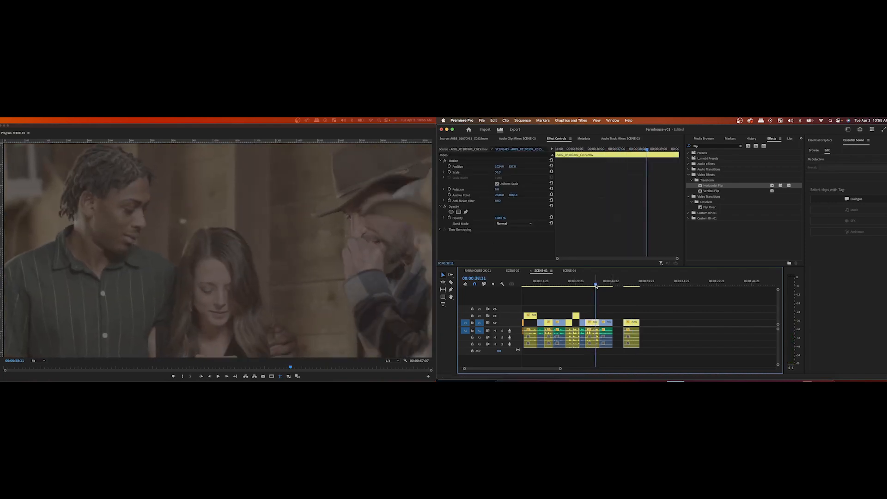
pyautogui.press('space')
pyautogui.moveTo(596, 286); pyautogui.dragTo(622, 287)
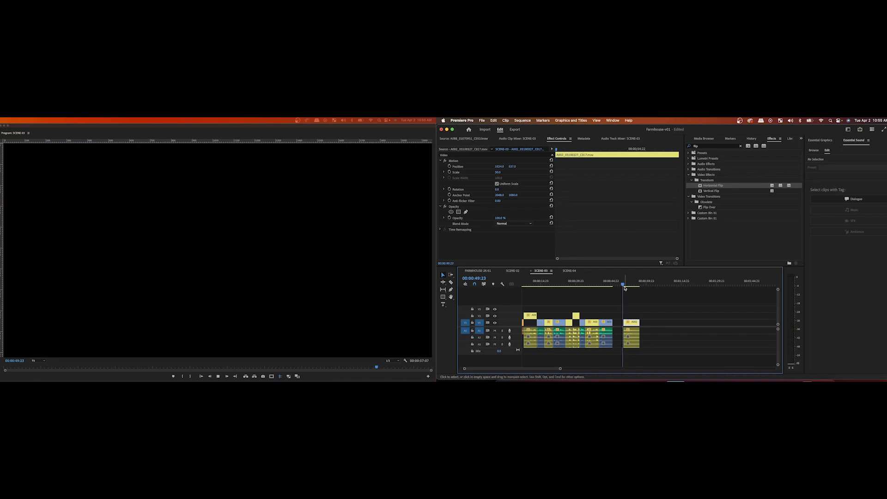
pyautogui.press('space')
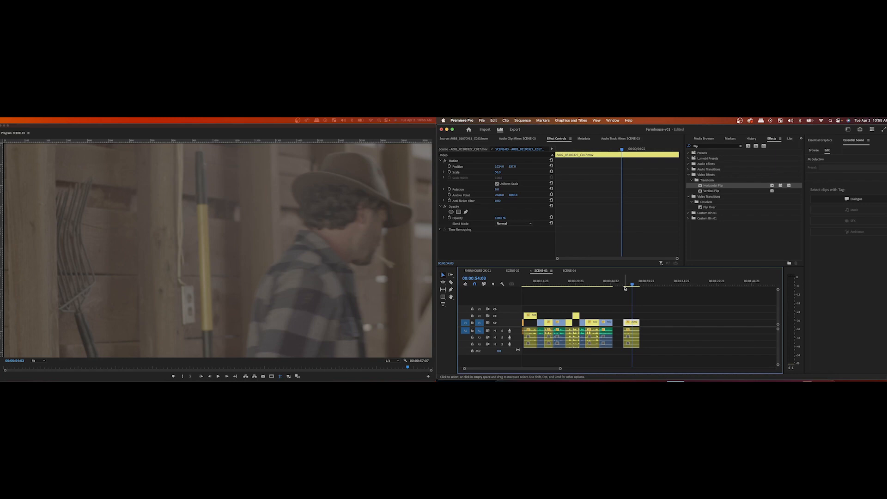
# Step: Delete the separated yellow take and its audio at the end of the sequence
pyautogui.click(625, 287)
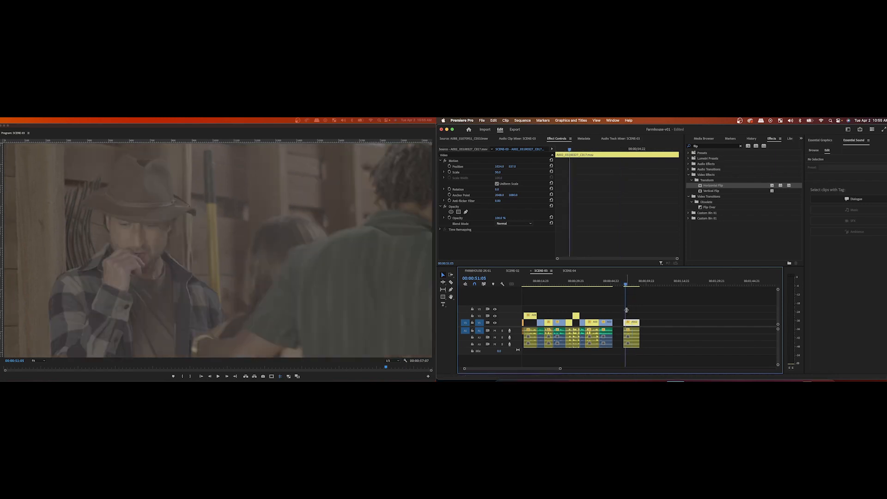
pyautogui.moveTo(654, 349); pyautogui.dragTo(628, 311)
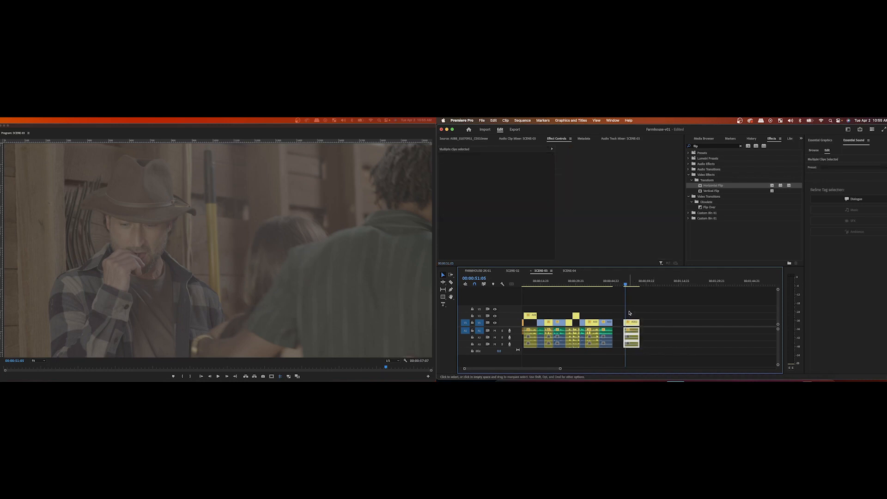
pyautogui.press('Delete')
# Step: Play SCENE-03 from its opening orange clip and trim the end of the final blue take with its audio to 00:00:45:03
pyautogui.click(601, 284)
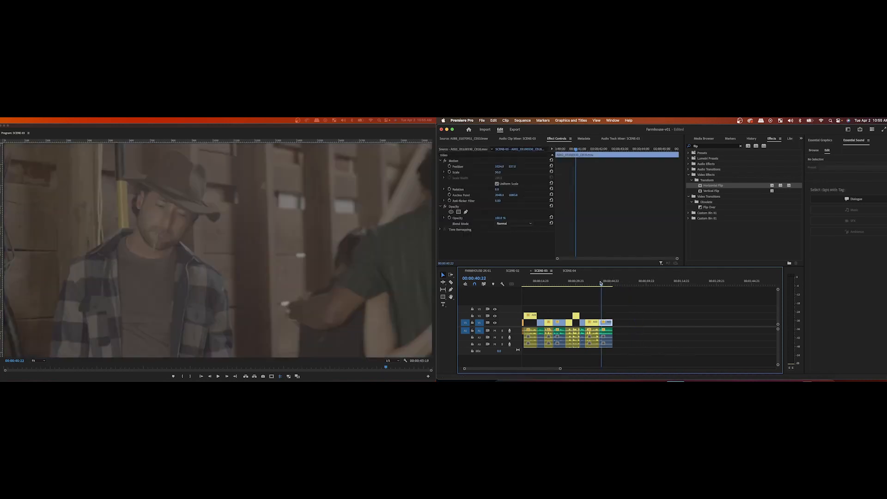
pyautogui.hscroll(-3, 565, 287)
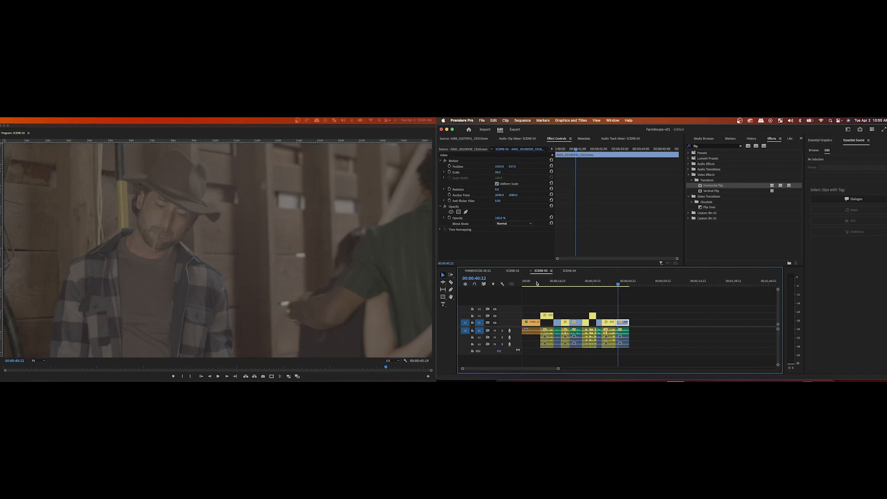
pyautogui.click(534, 283)
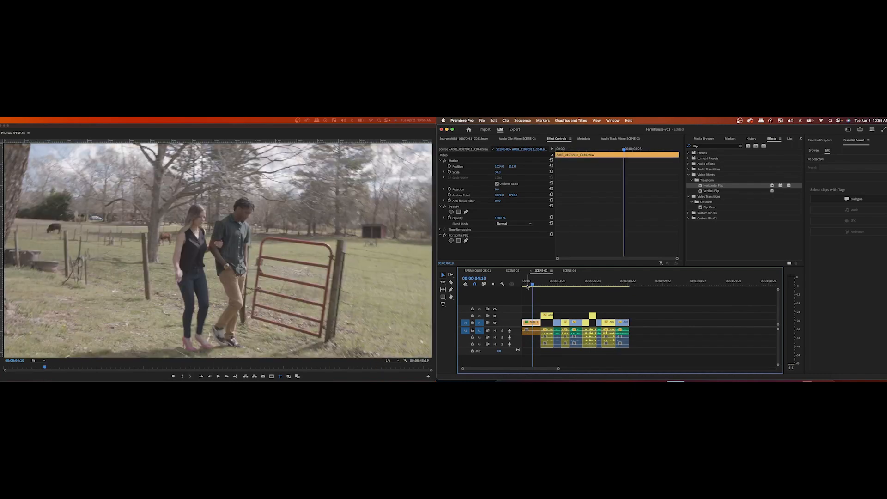
pyautogui.moveTo(527, 286); pyautogui.dragTo(527, 286)
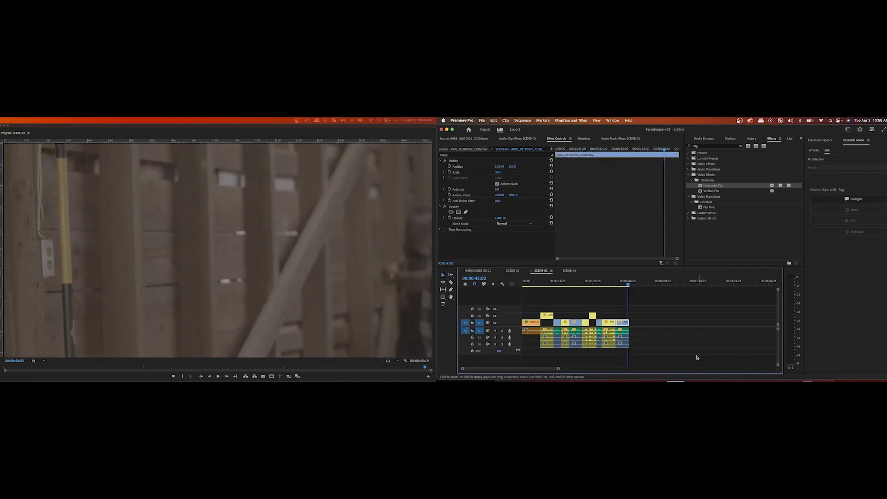
pyautogui.moveTo(644, 347); pyautogui.dragTo(628, 322)
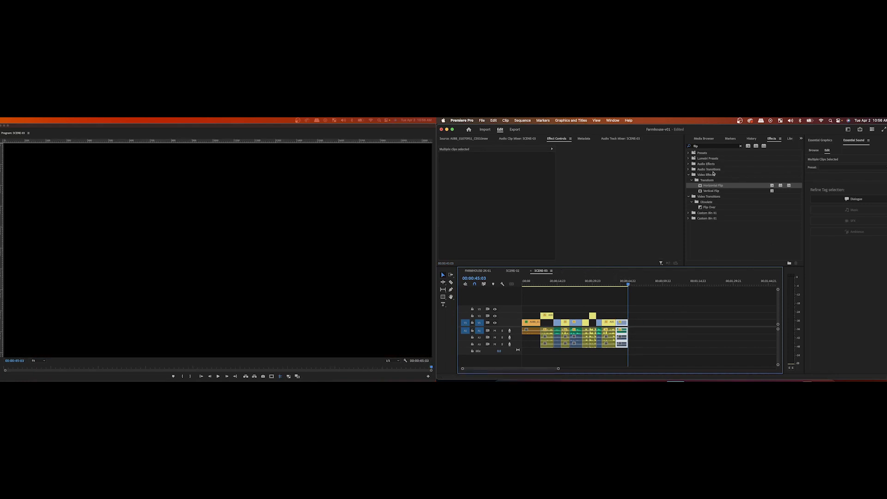
# Step: Return to the project's top-level bin and open the SCENE-04 sequence
pyautogui.scroll(5, 701, 138)
pyautogui.click(701, 138)
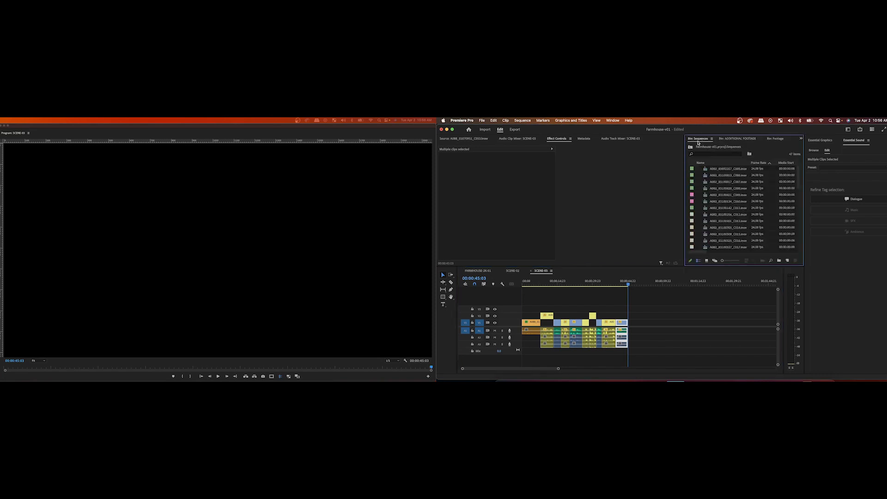
pyautogui.click(741, 139)
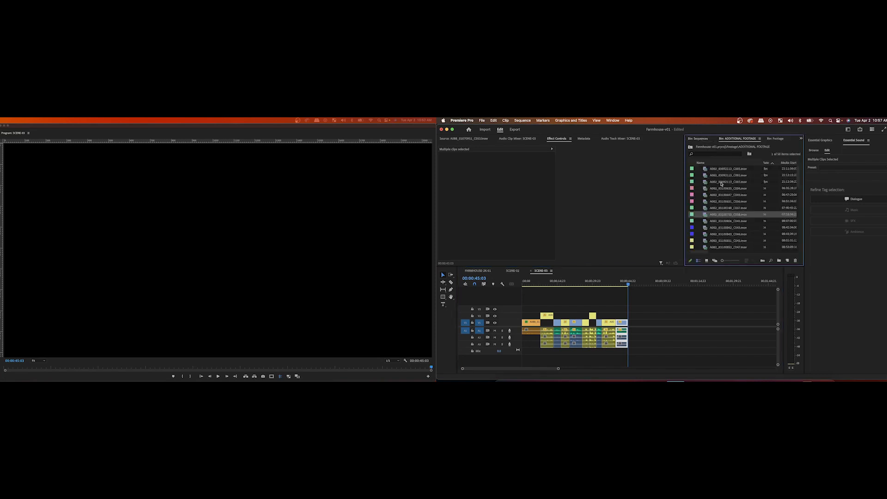
pyautogui.click(691, 148)
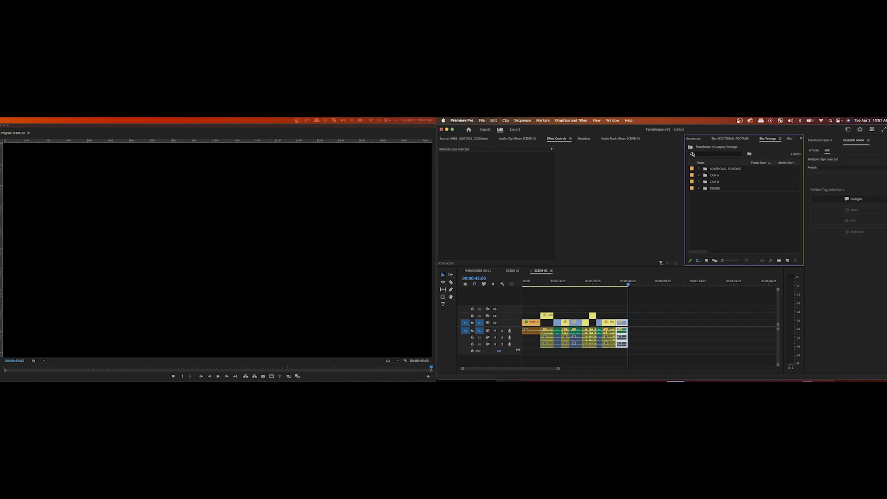
pyautogui.click(692, 148)
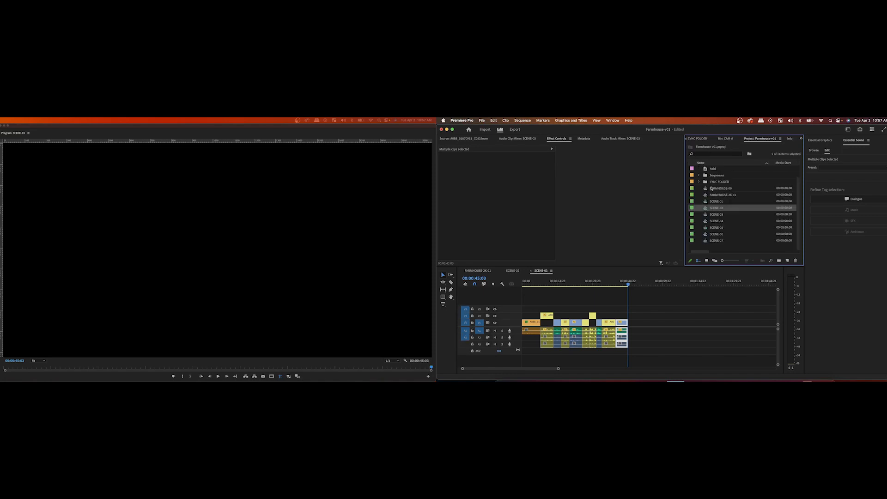
pyautogui.doubleClick(706, 221)
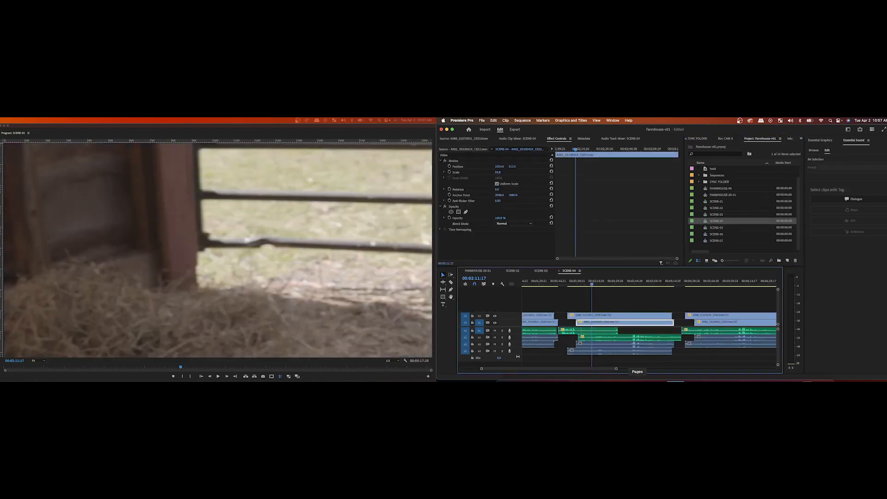
# Step: Review the first pair of stacked takes in SCENE-04 up to about 00:01:05:08
pyautogui.moveTo(616, 369); pyautogui.dragTo(664, 368)
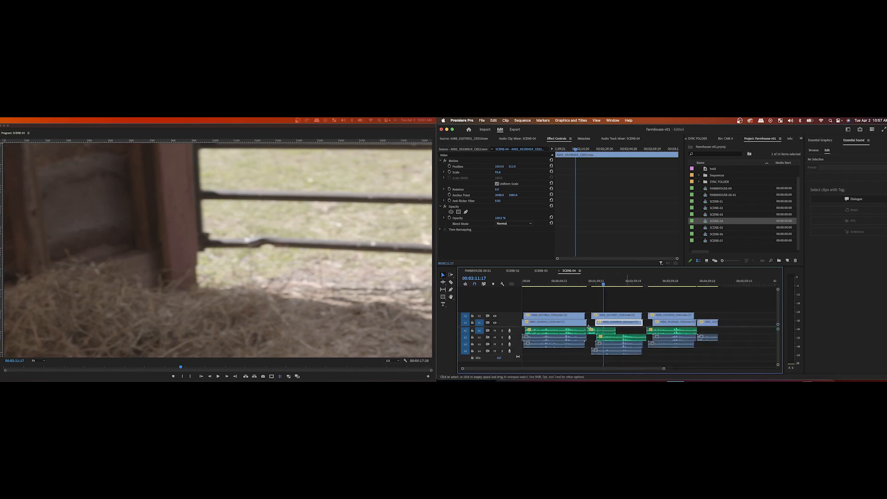
pyautogui.click(530, 283)
pyautogui.moveTo(529, 284); pyautogui.dragTo(550, 286)
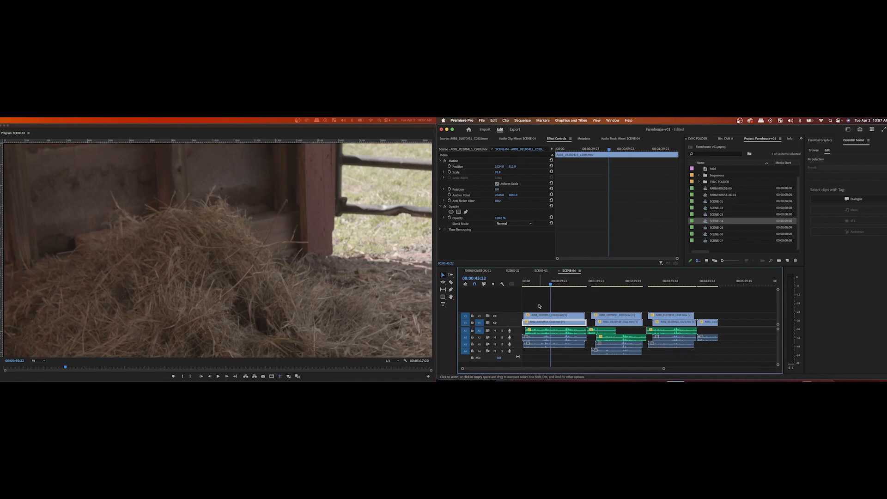
pyautogui.moveTo(555, 282); pyautogui.dragTo(563, 287)
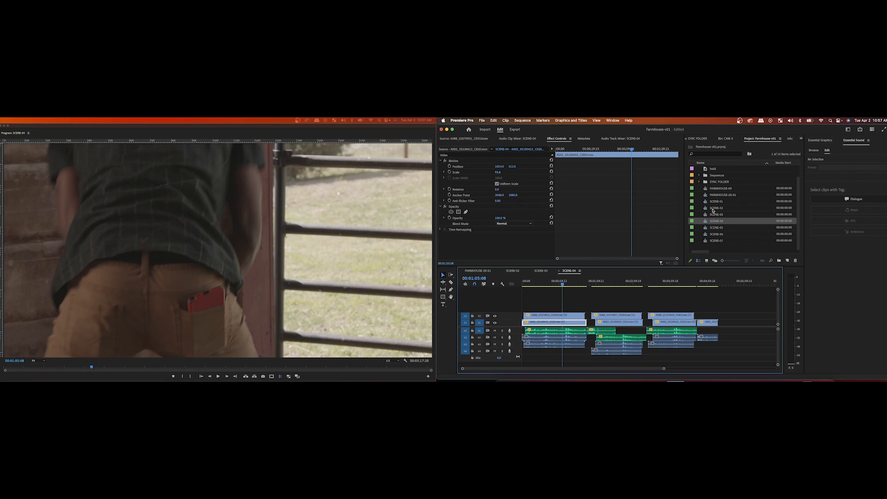
# Step: Open the ADDITIONAL FOOTAGE bin inside the project's Footage folder
pyautogui.scroll(2, 712, 211)
pyautogui.click(699, 175)
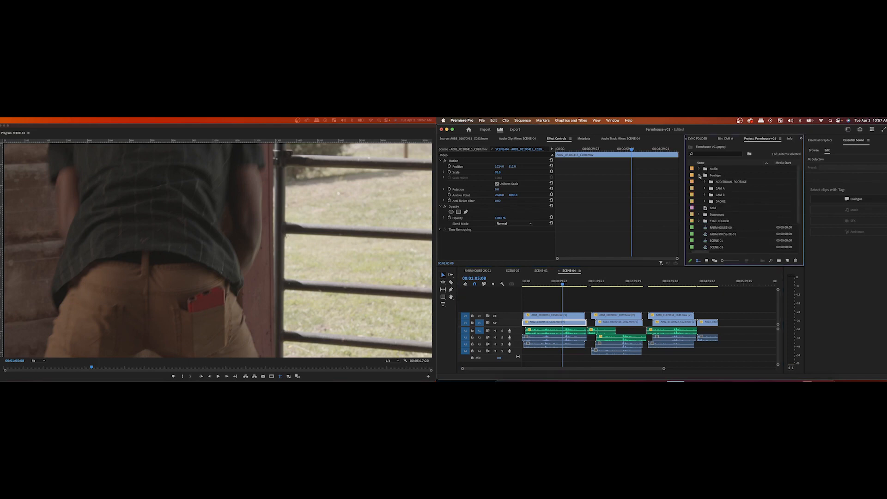
pyautogui.click(716, 182)
pyautogui.doubleClick(716, 182)
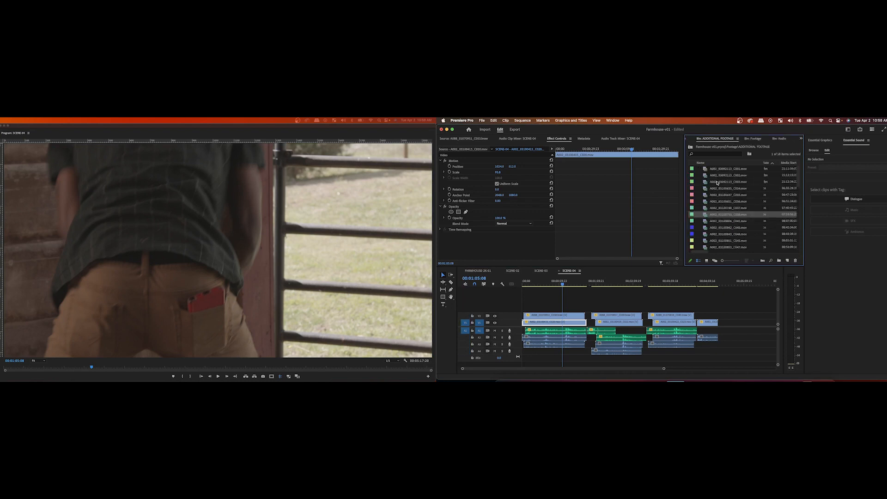
# Step: Preview clips from the beginning of the additional footage, from the grazing cows through the blue-labelled field clip
pyautogui.doubleClick(708, 175)
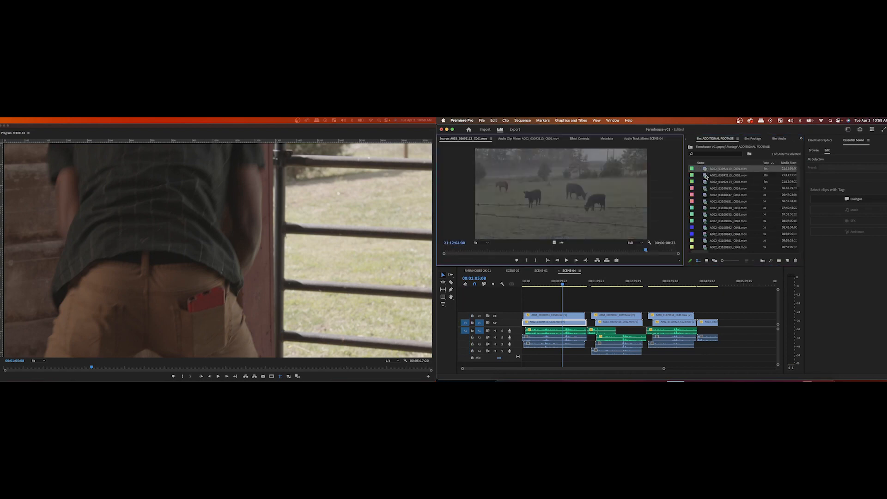
pyautogui.doubleClick(706, 182)
pyautogui.doubleClick(708, 195)
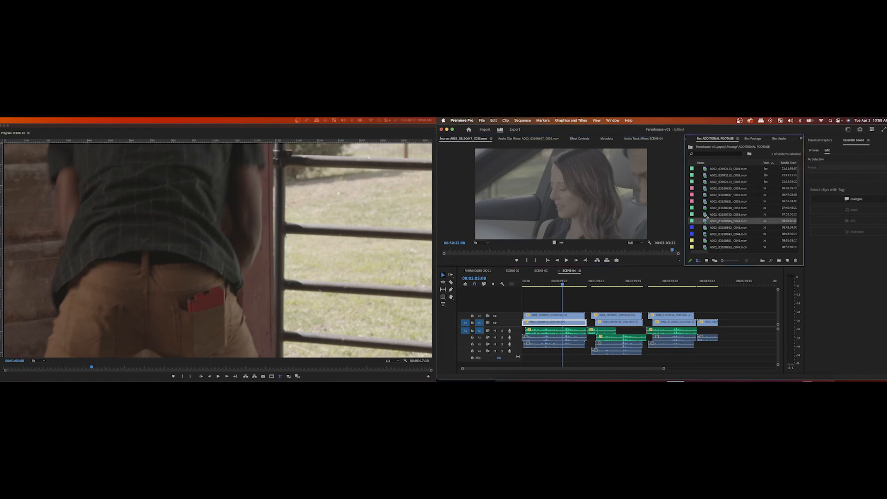
pyautogui.doubleClick(705, 215)
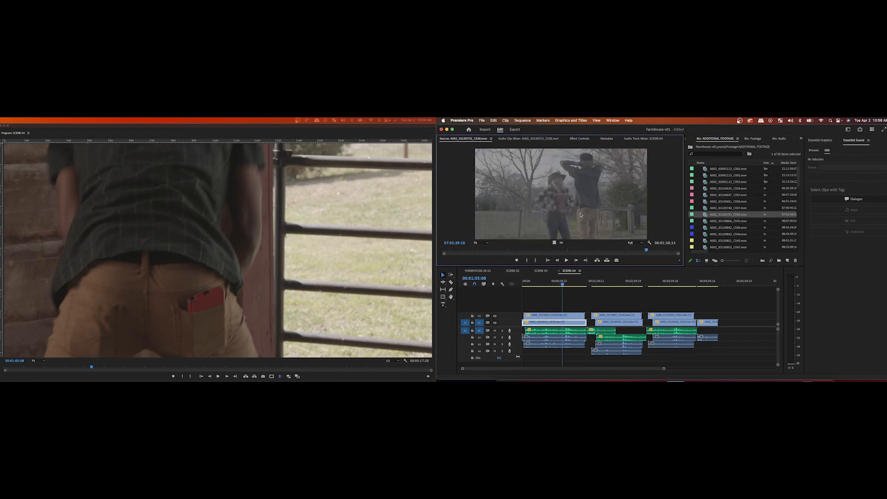
pyautogui.scroll(-3, 713, 224)
pyautogui.doubleClick(707, 195)
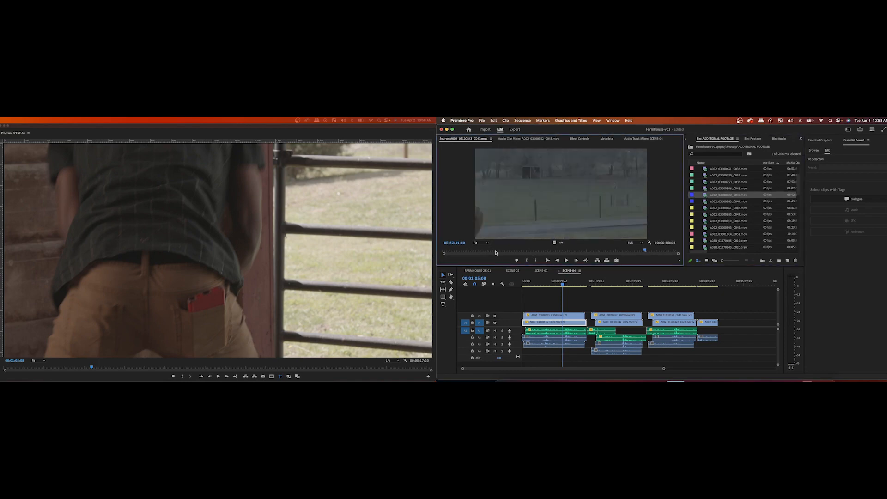
pyautogui.moveTo(499, 250); pyautogui.dragTo(623, 250)
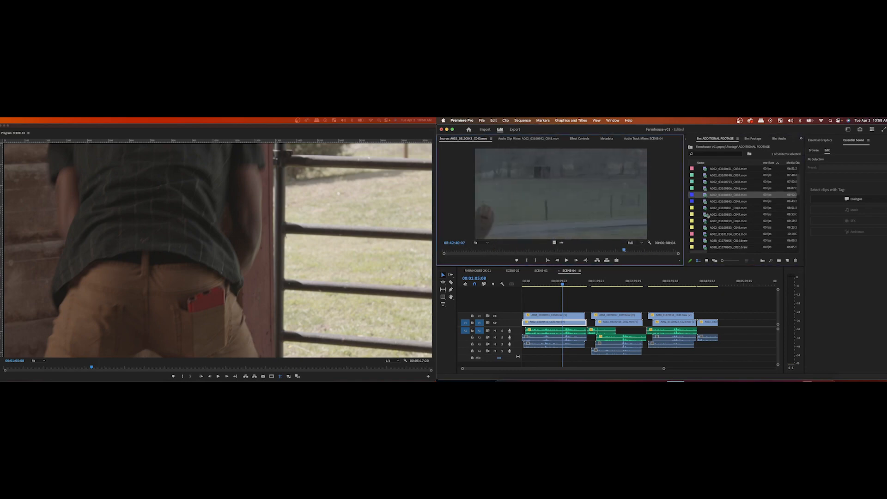
# Step: Preview the yellow-labelled interior clip, the pink-labelled door clips and the tan-labelled clip of the couple seen from behind
pyautogui.doubleClick(707, 215)
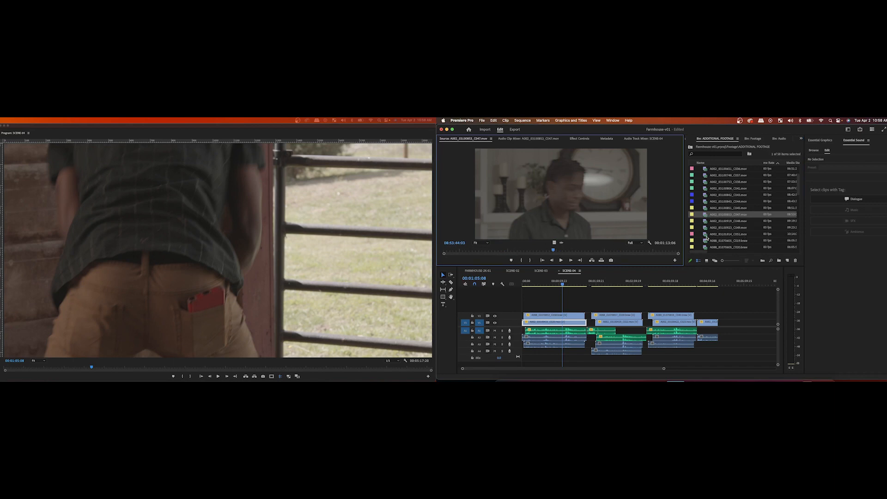
pyautogui.doubleClick(706, 235)
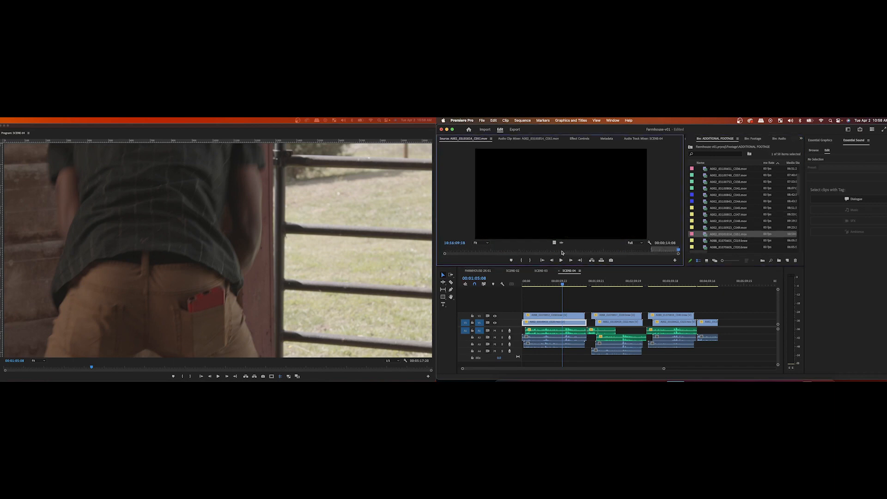
pyautogui.moveTo(562, 250); pyautogui.dragTo(594, 250)
pyautogui.scroll(-3, 714, 221)
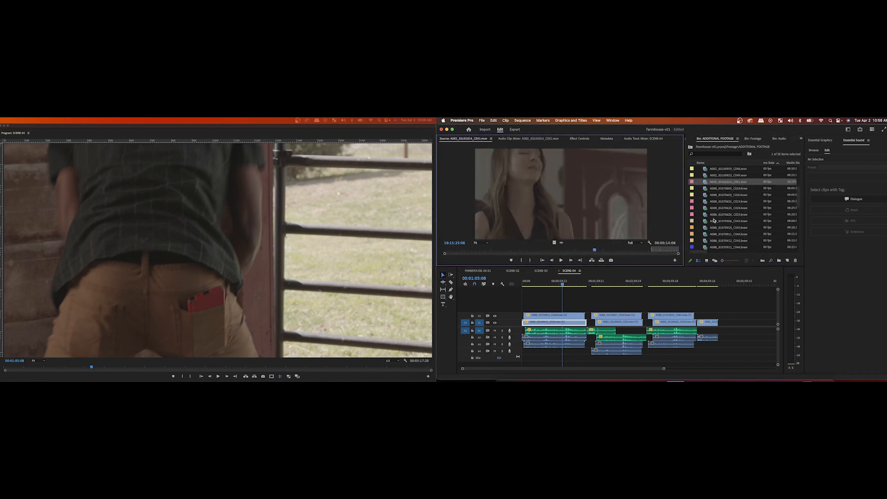
pyautogui.doubleClick(706, 202)
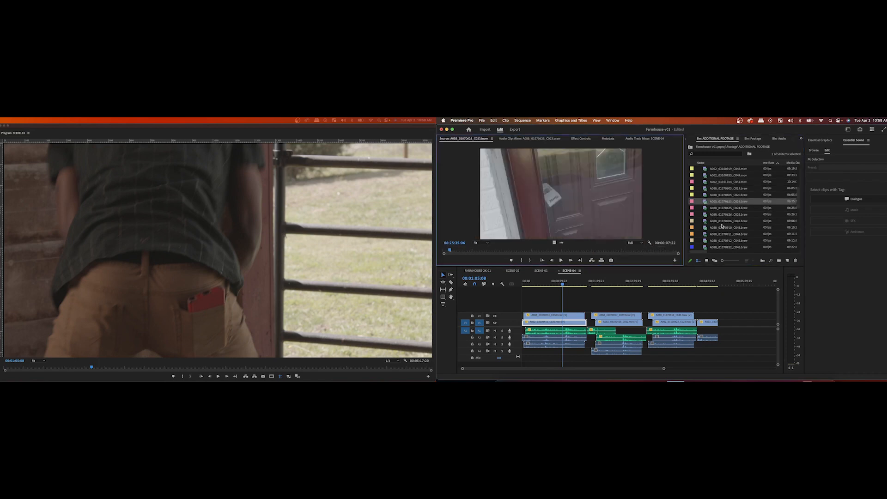
pyautogui.doubleClick(705, 221)
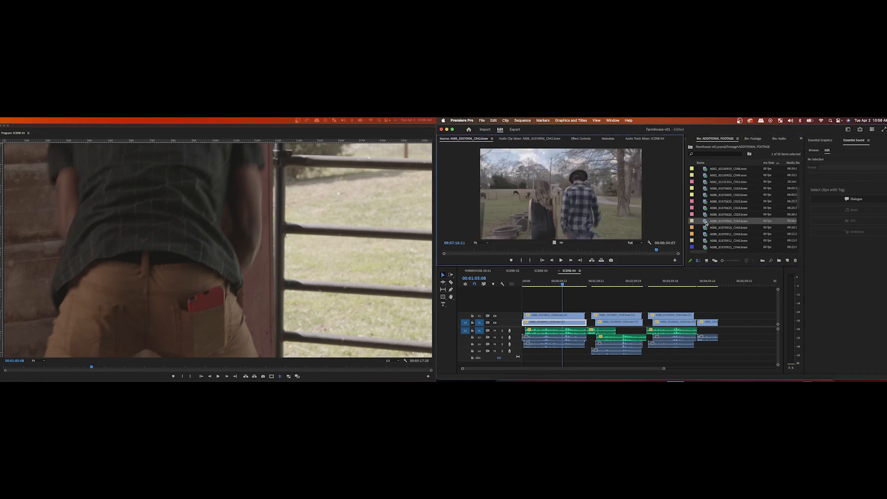
pyautogui.moveTo(545, 251); pyautogui.dragTo(608, 253)
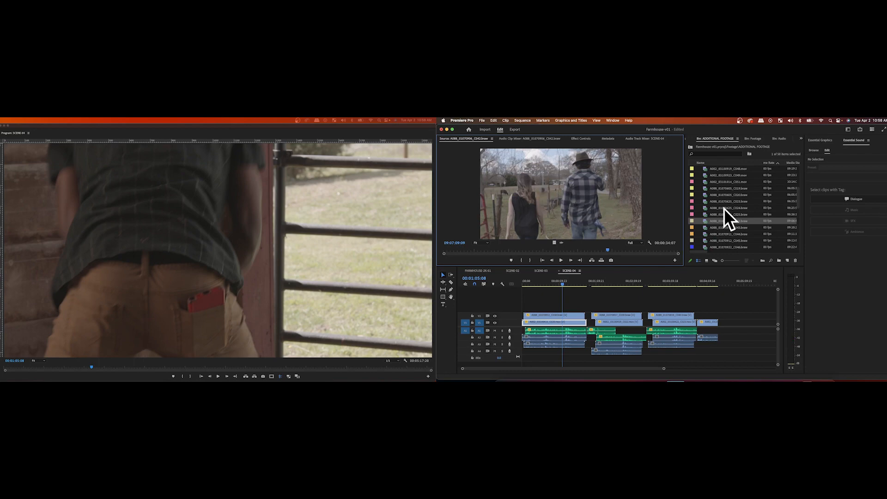
# Step: Examine the orange- and tan-labelled clips of couples walking by the gate, scrubbing and frame-stepping through the cowboy-hat take
pyautogui.doubleClick(705, 228)
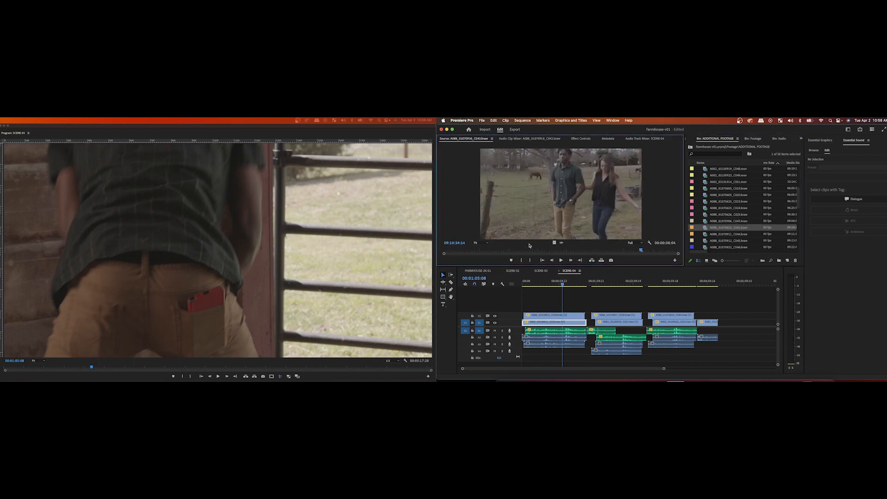
pyautogui.doubleClick(706, 241)
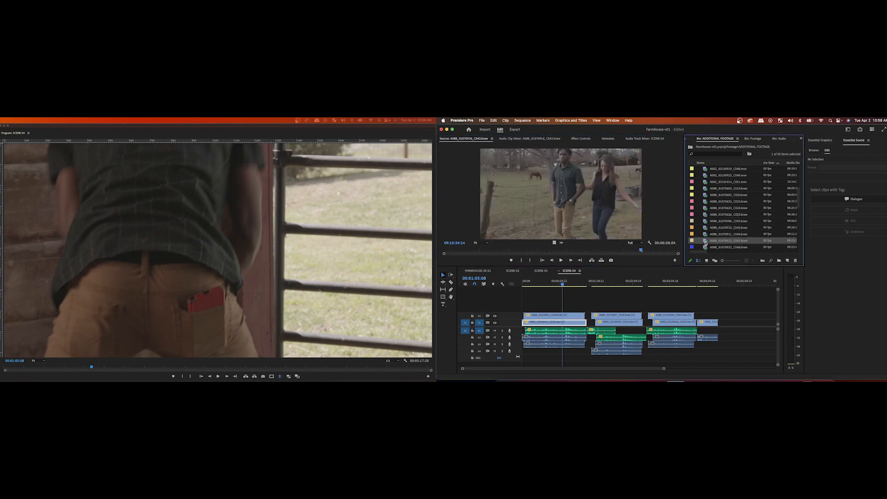
pyautogui.scroll(-5, 711, 222)
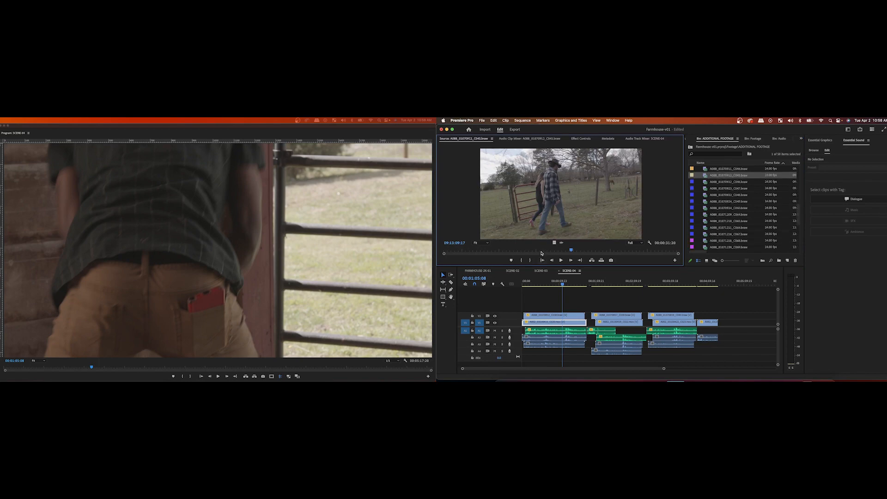
pyautogui.moveTo(540, 250); pyautogui.dragTo(568, 250)
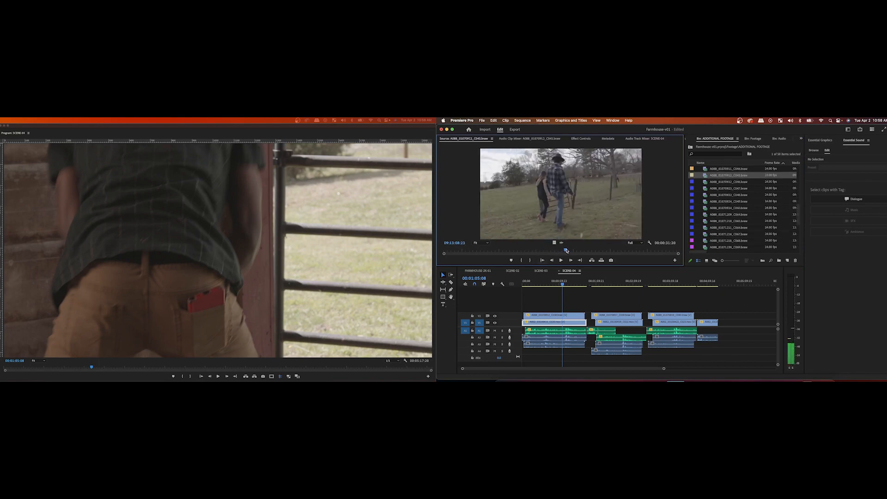
pyautogui.doubleClick(705, 183)
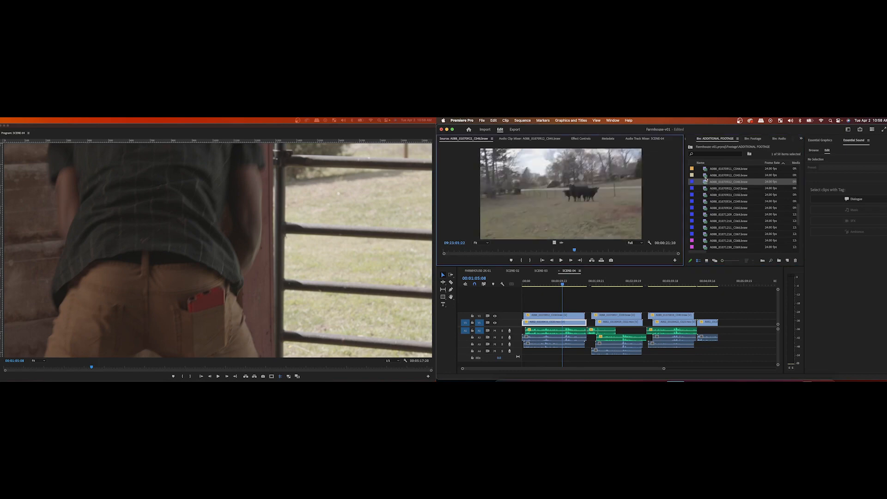
pyautogui.doubleClick(706, 176)
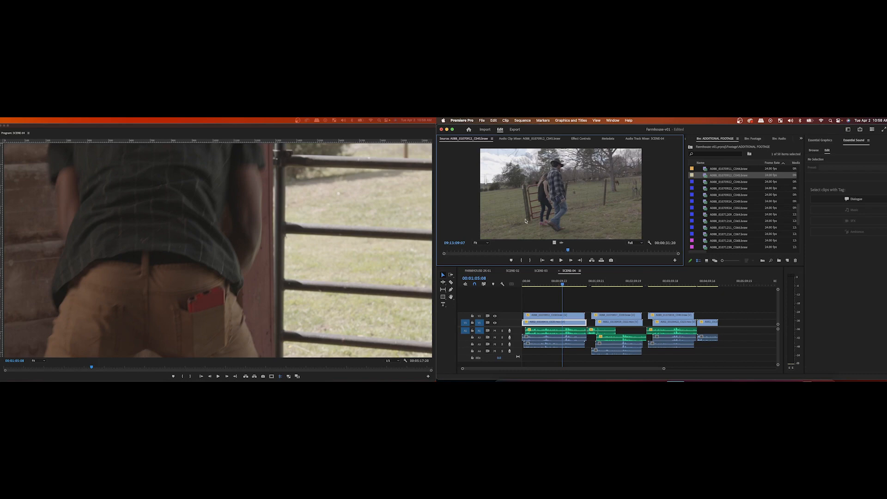
pyautogui.press('Left')
pyautogui.press('Left')
pyautogui.press('Left')
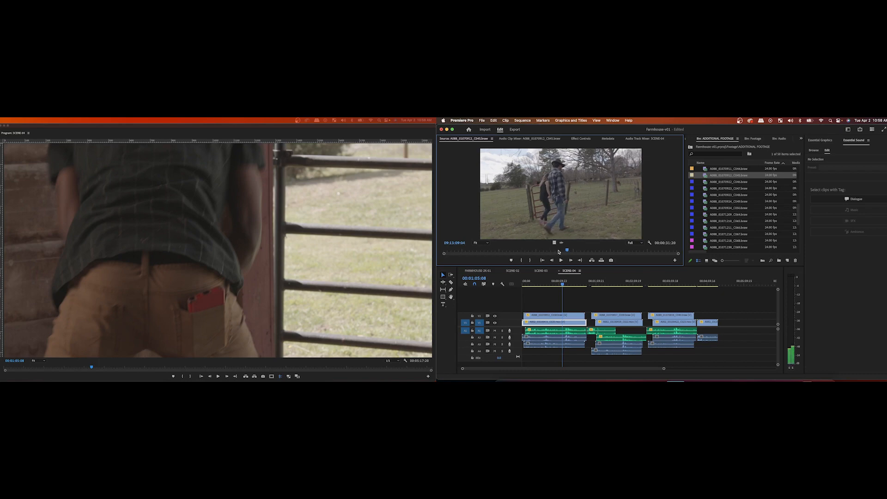
pyautogui.click(531, 251)
pyautogui.moveTo(532, 250); pyautogui.dragTo(565, 251)
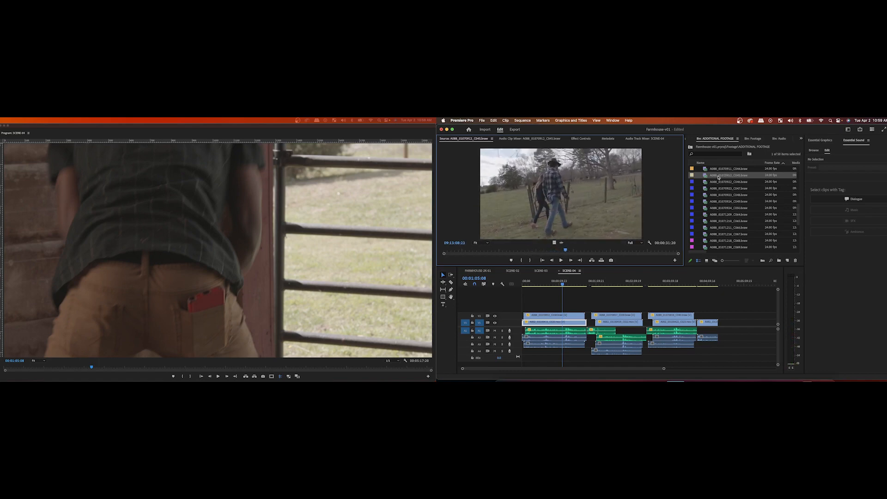
# Step: Preview the blue-labelled cow and twisted-wire clips, plus the purple-labelled clips of the horse feeding and the pair under the tree
pyautogui.doubleClick(707, 183)
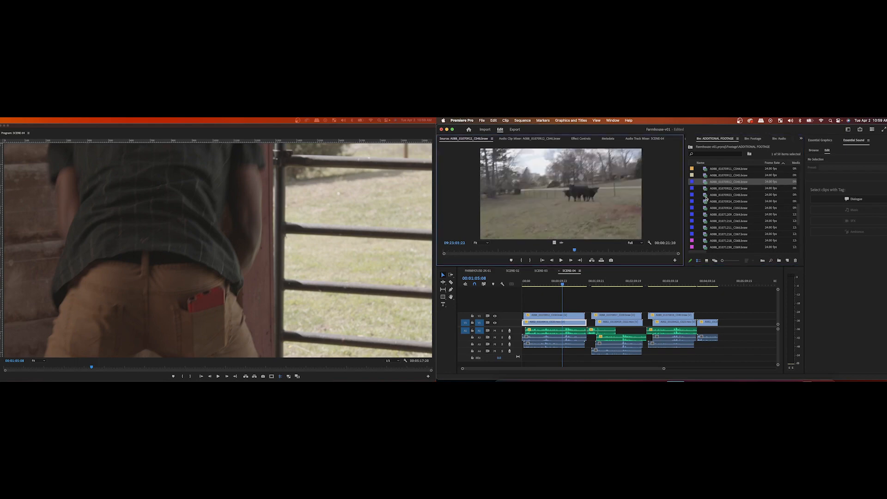
pyautogui.doubleClick(705, 196)
pyautogui.doubleClick(706, 209)
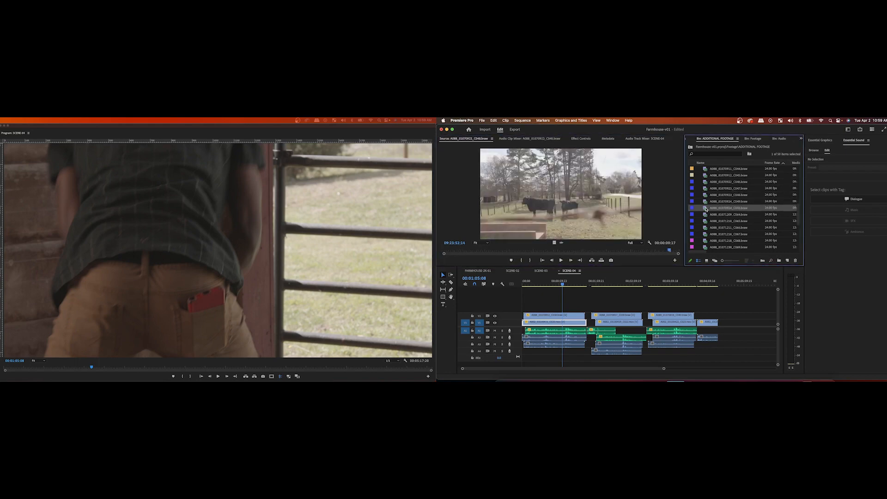
pyautogui.scroll(-3, 708, 233)
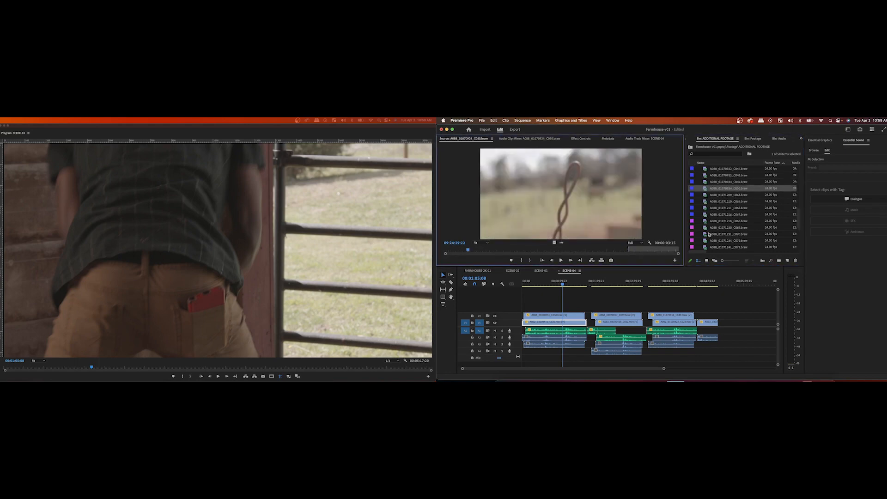
pyautogui.doubleClick(705, 222)
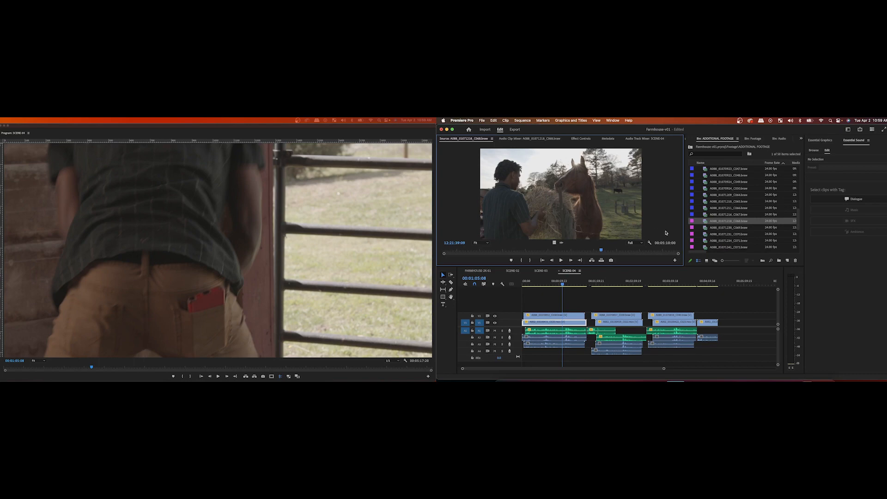
pyautogui.doubleClick(702, 235)
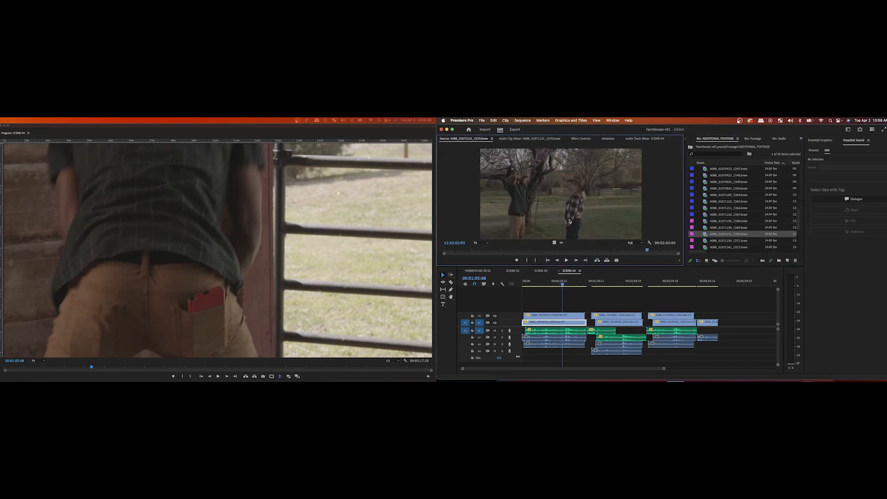
pyautogui.scroll(-4, 705, 215)
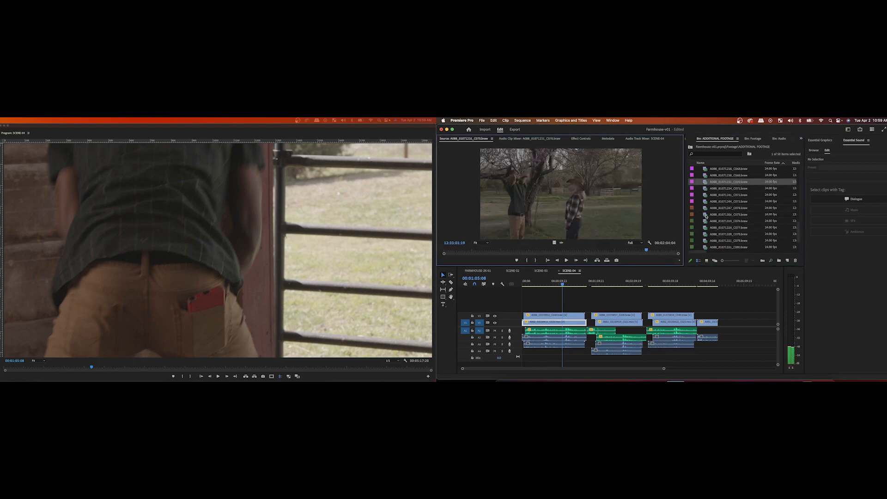
# Step: Preview the brown- and green-labelled exterior clips, scrub backward through the curtained-window take, and return to the start of the clip list
pyautogui.doubleClick(705, 213)
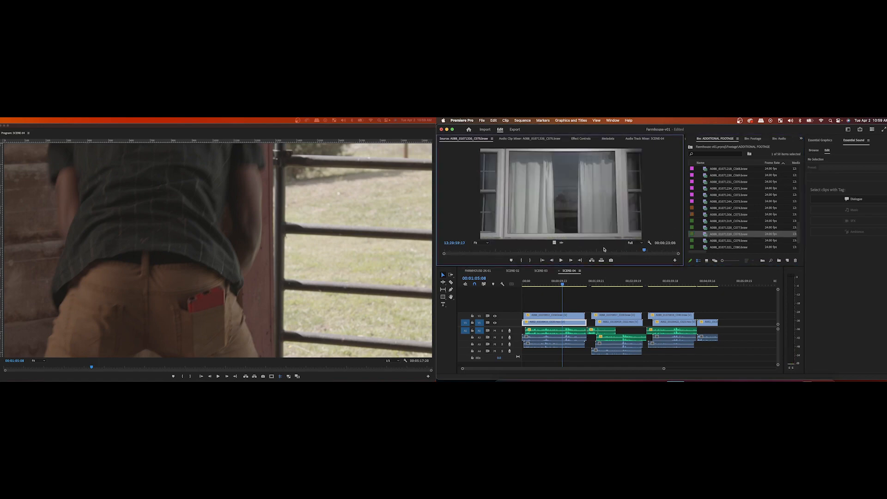
pyautogui.doubleClick(707, 234)
pyautogui.scroll(-2, 724, 236)
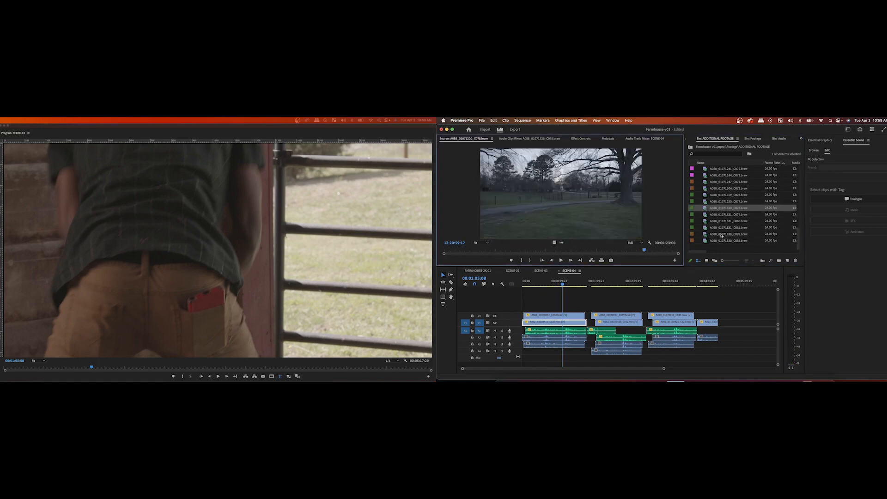
pyautogui.doubleClick(706, 234)
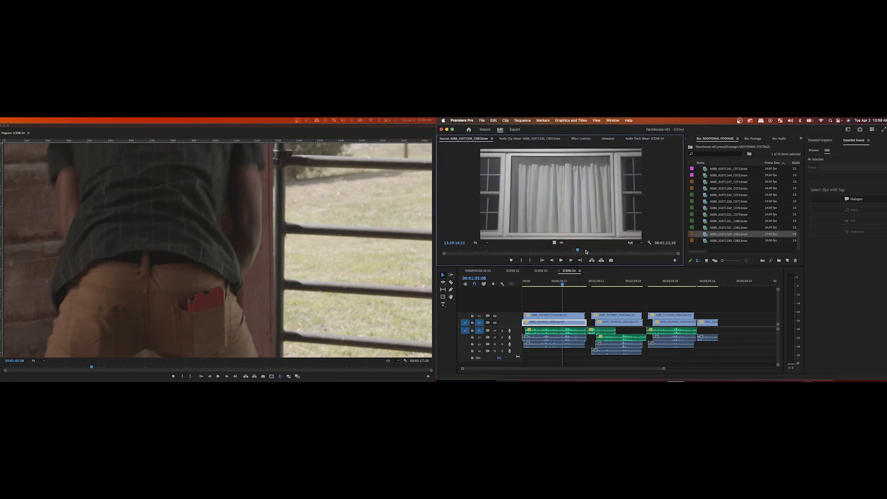
pyautogui.moveTo(587, 251); pyautogui.dragTo(506, 252)
pyautogui.scroll(10, 724, 206)
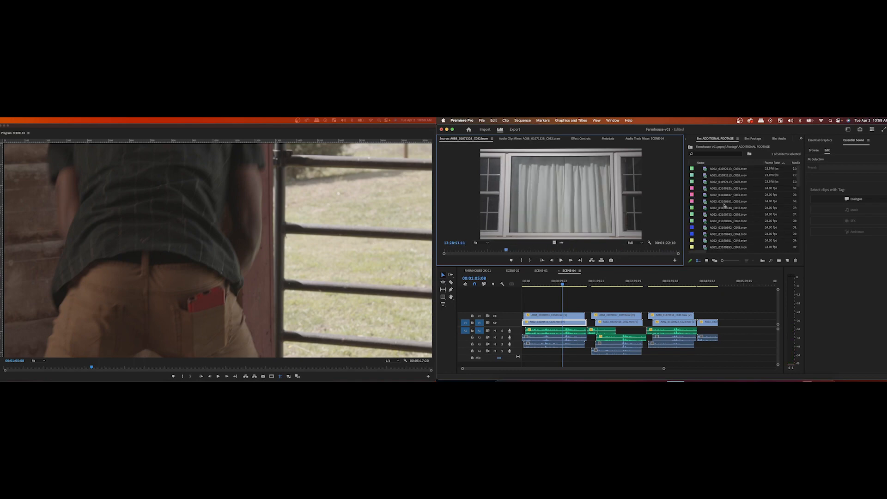
pyautogui.hscroll(2, 724, 206)
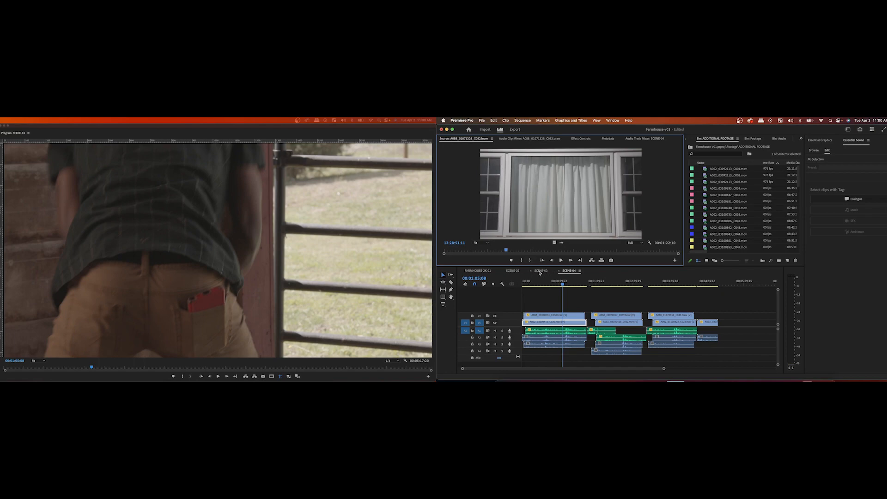
# Step: Switch to the SCENE-03 sequence and review its opening orange clip up to about 00:00:07:10
pyautogui.click(540, 272)
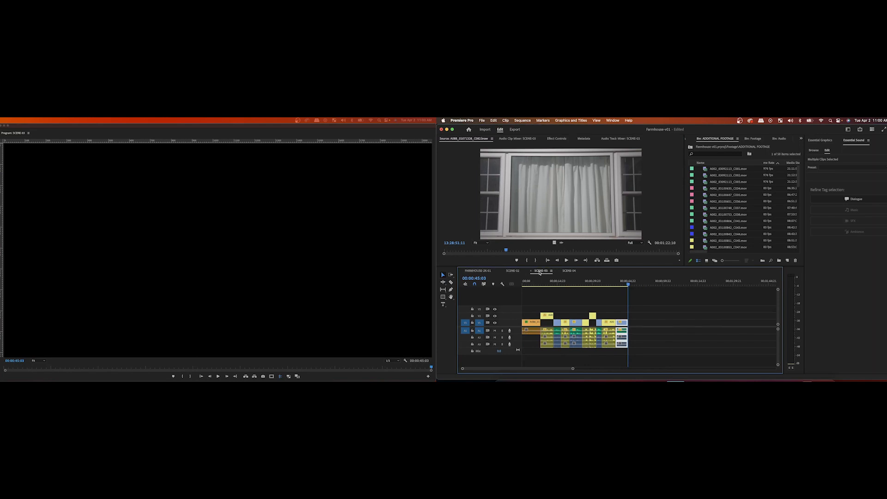
pyautogui.click(535, 281)
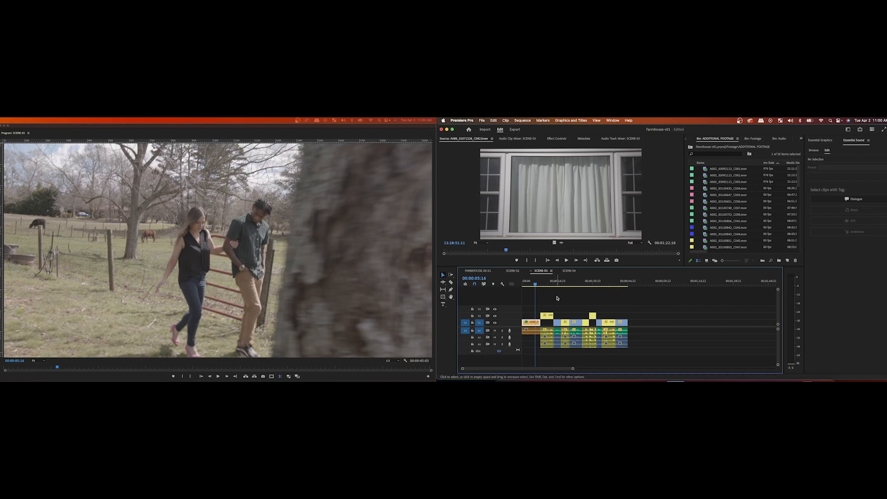
pyautogui.moveTo(534, 285); pyautogui.dragTo(539, 285)
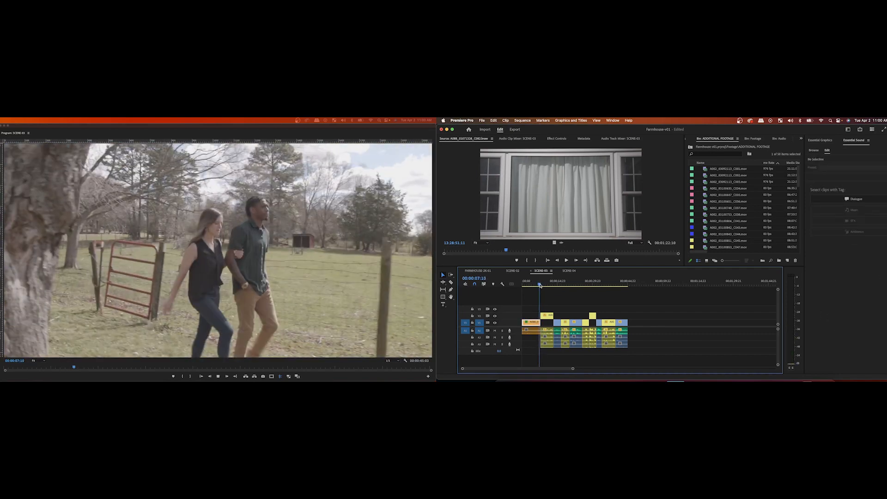
# Step: Review SCENE-03's transition from the walking shot into the barn, up to 00:00:09:18, and open the FARMHOUSE master sequence
pyautogui.press('space')
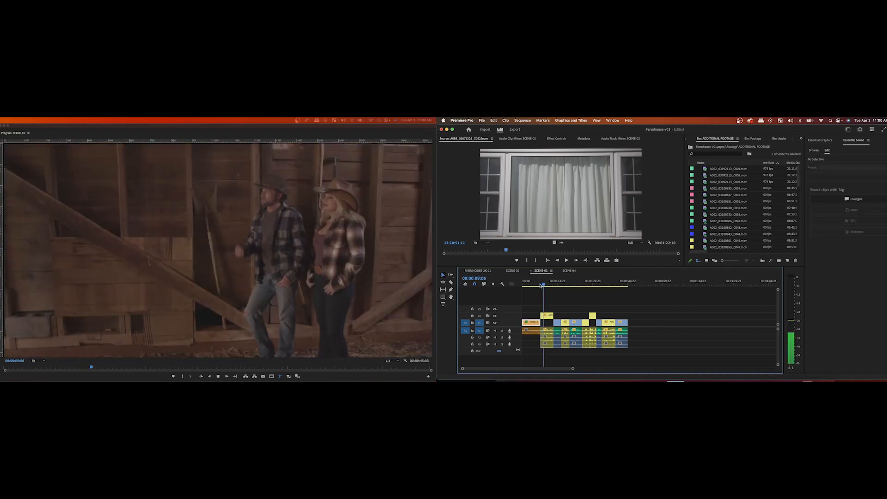
pyautogui.press('space')
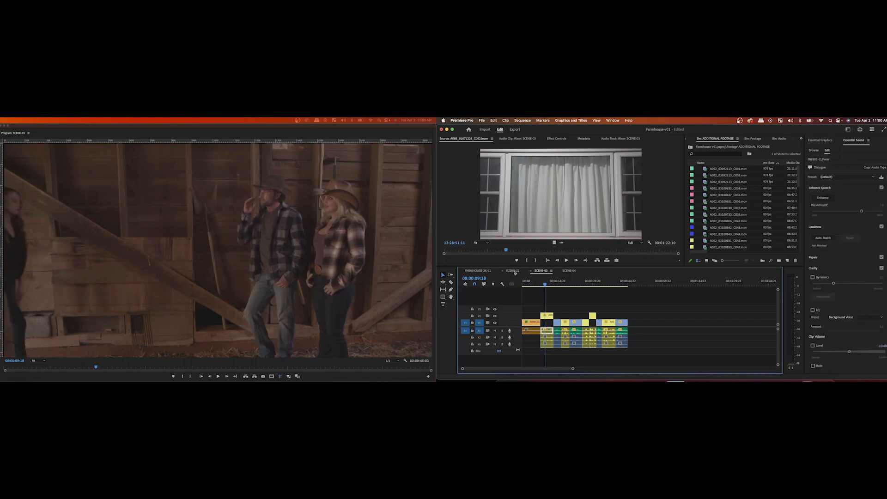
pyautogui.click(477, 271)
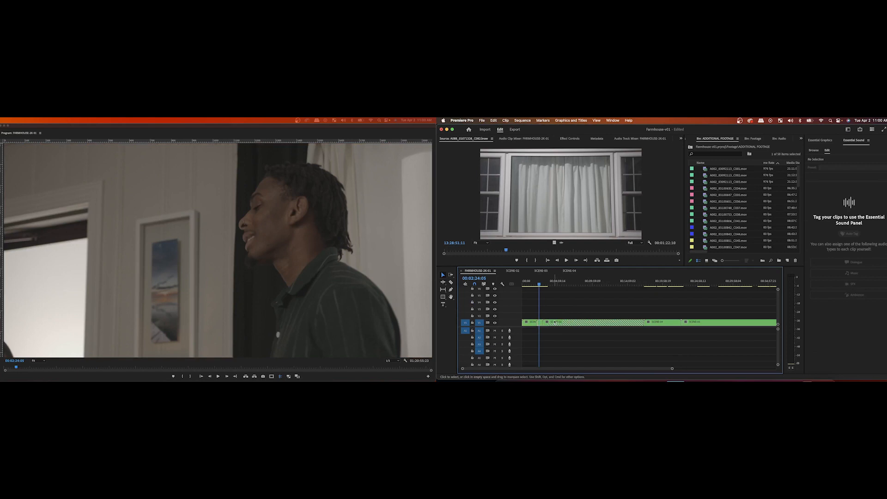
# Step: Trim the empty hatched tail off the SCENE-03 clip and close the gap before SCENE-04
pyautogui.click(579, 322)
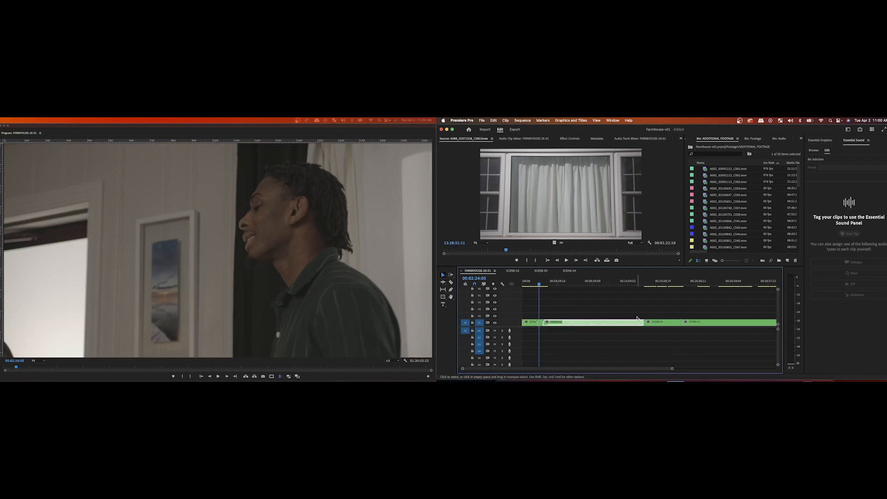
pyautogui.moveTo(642, 322); pyautogui.dragTo(573, 323)
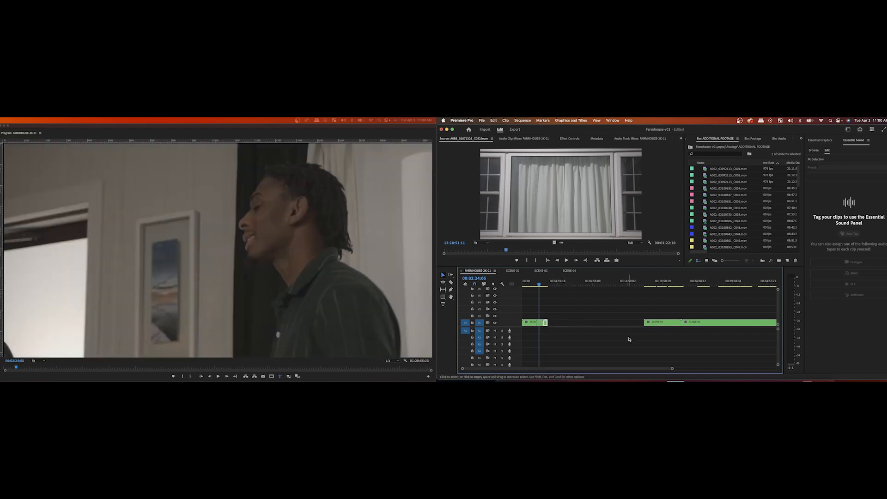
pyautogui.rightClick(593, 325)
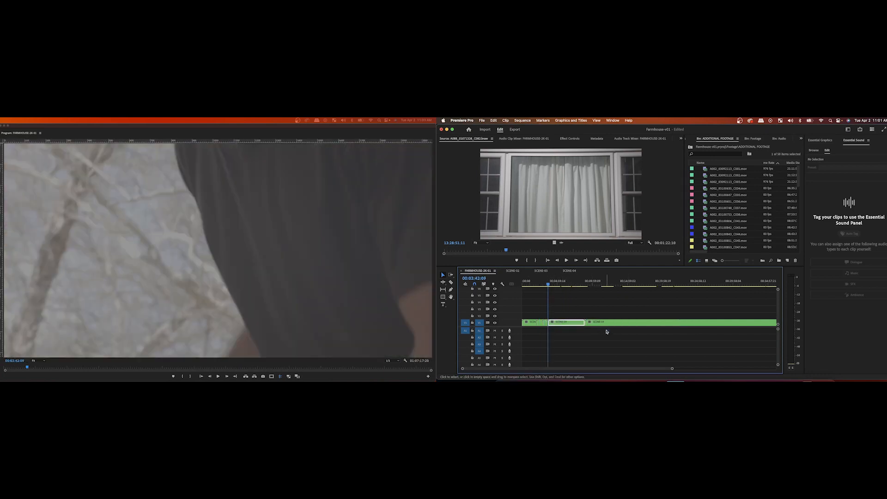
# Step: Review the master sequence around the end of SCENE-02 and its transition into SCENE-03, scrubbing to about 00:02:54:23
pyautogui.click(533, 283)
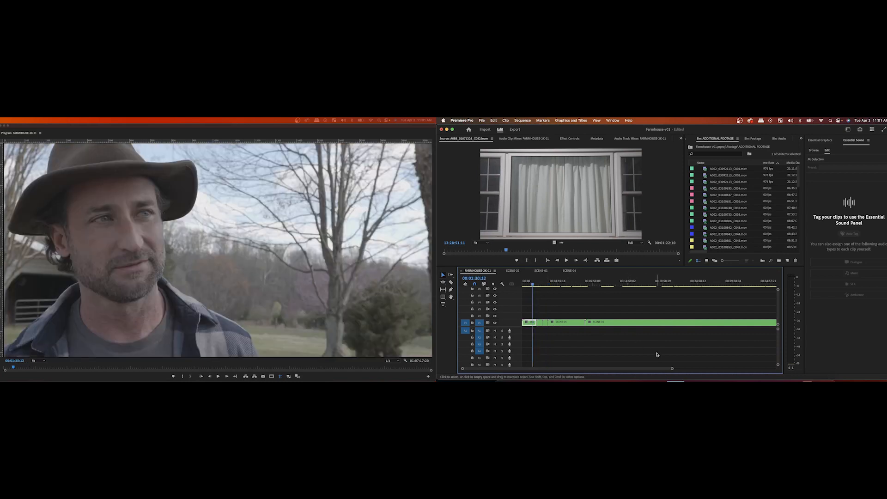
pyautogui.moveTo(669, 368); pyautogui.dragTo(620, 370)
pyautogui.click(616, 284)
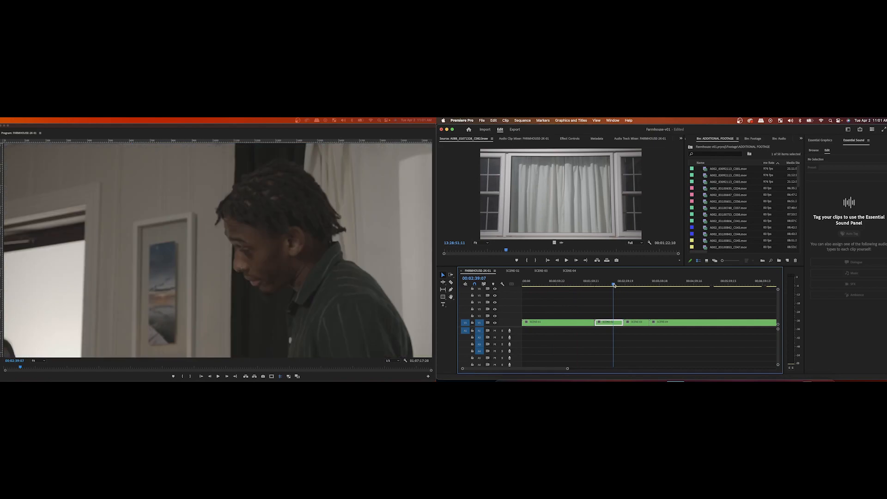
pyautogui.moveTo(616, 285); pyautogui.dragTo(617, 285)
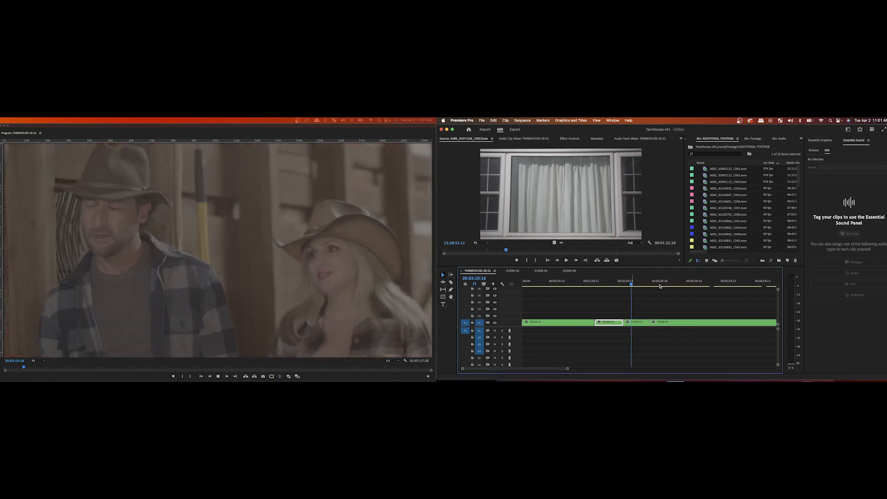
pyautogui.click(619, 282)
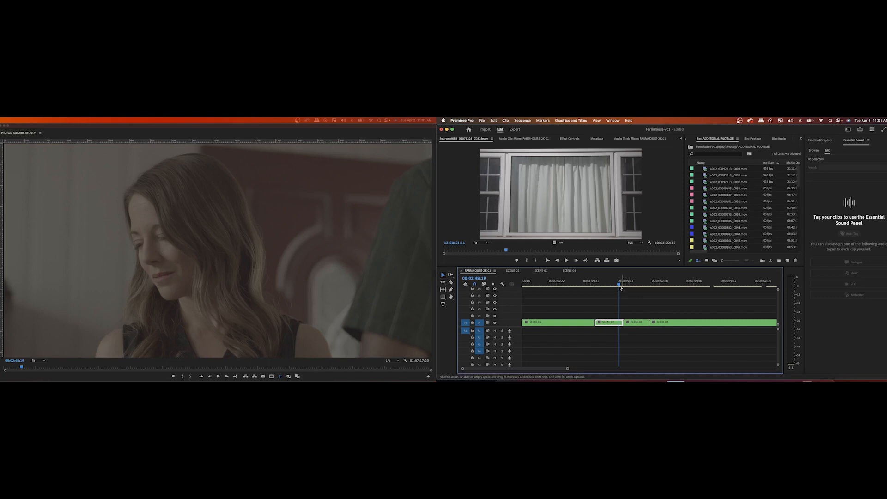
pyautogui.moveTo(621, 287); pyautogui.dragTo(623, 287)
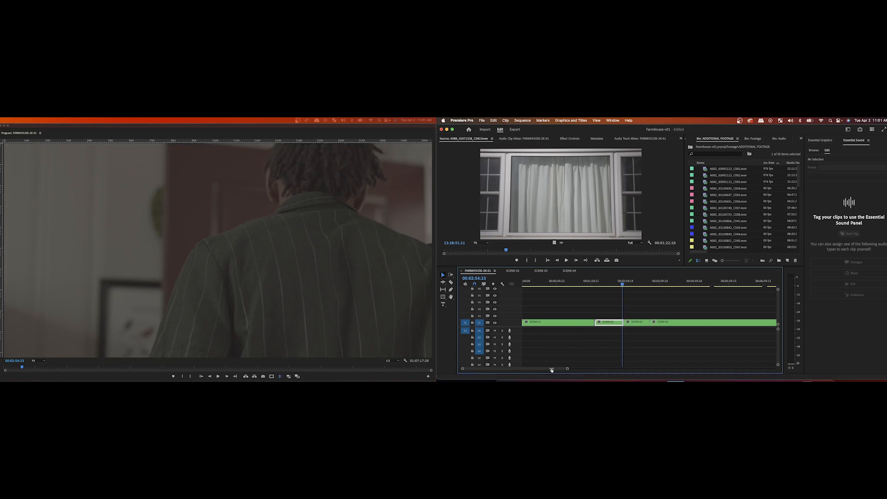
# Step: Try removing SCENE-03's opening walking shot by trimming its start to the barn shot at 00:03:06:01, and undo the edit
pyautogui.moveTo(551, 370); pyautogui.dragTo(512, 369)
pyautogui.moveTo(650, 285); pyautogui.dragTo(678, 284)
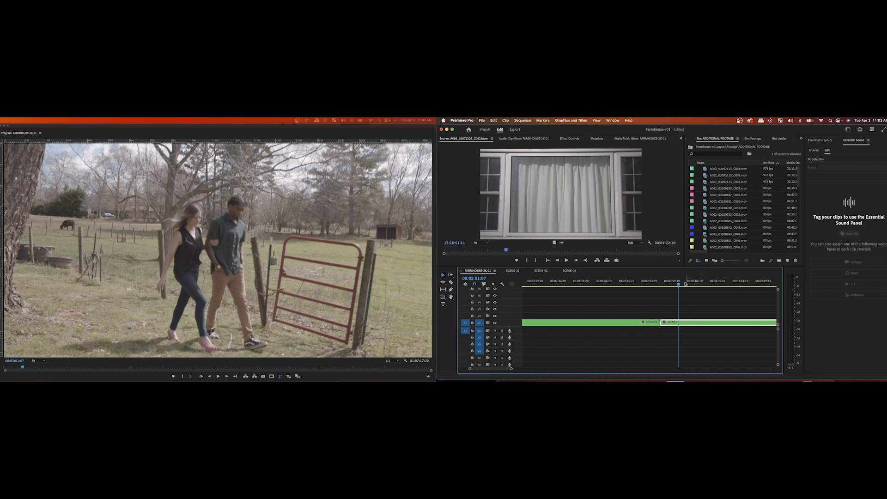
pyautogui.hscroll(2, 685, 284)
pyautogui.moveTo(682, 283); pyautogui.dragTo(701, 283)
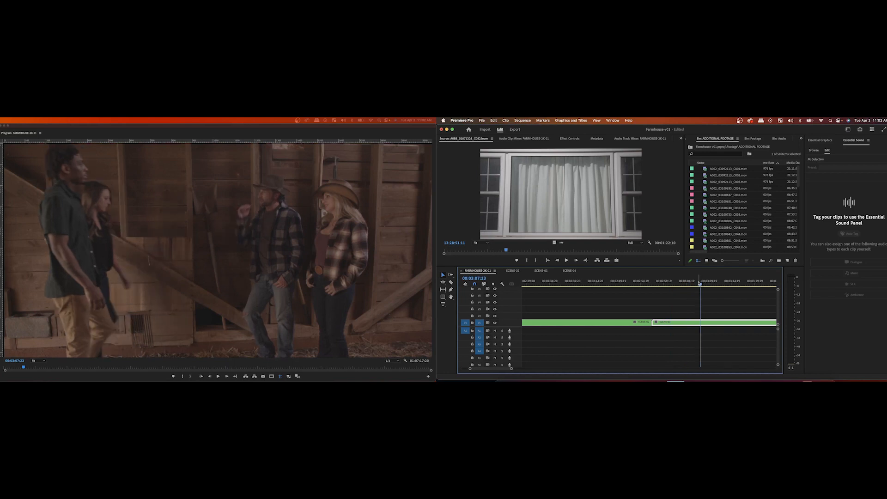
pyautogui.click(694, 284)
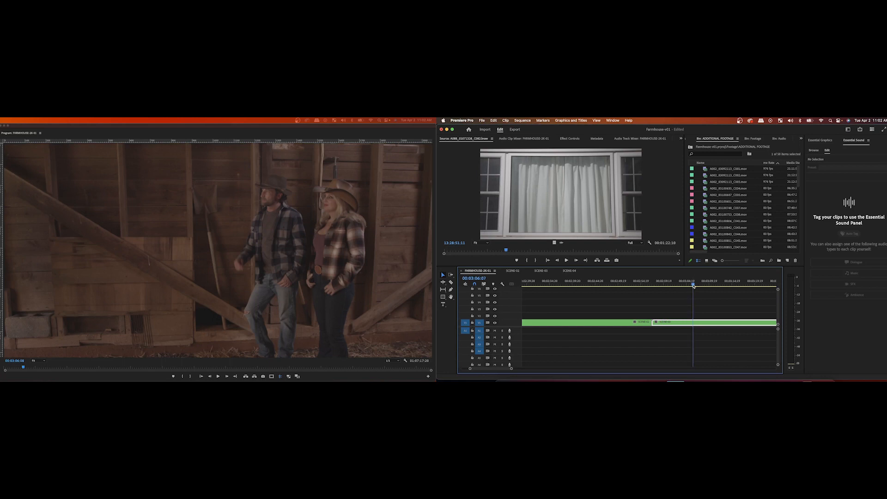
pyautogui.moveTo(693, 286); pyautogui.dragTo(692, 284)
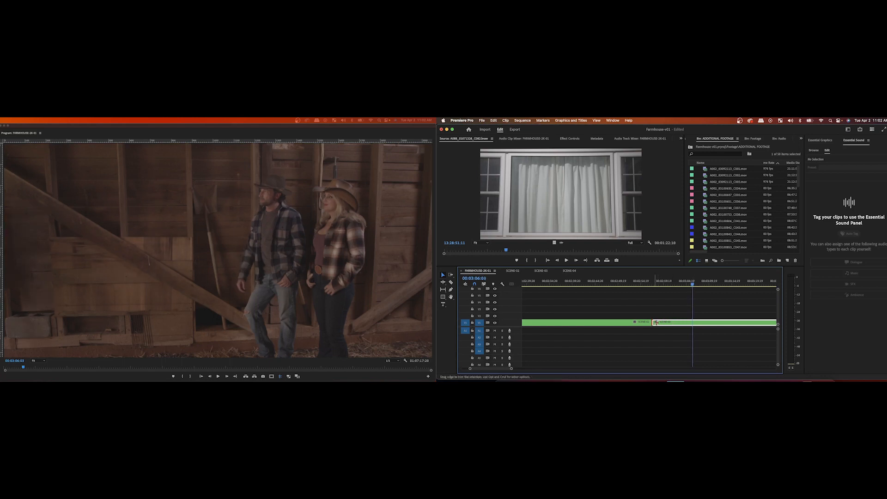
pyautogui.moveTo(657, 322)
pyautogui.mouseDown()
pyautogui.moveTo(693, 323)
pyautogui.moveTo(655, 323)
pyautogui.mouseUp()
pyautogui.click(633, 283)
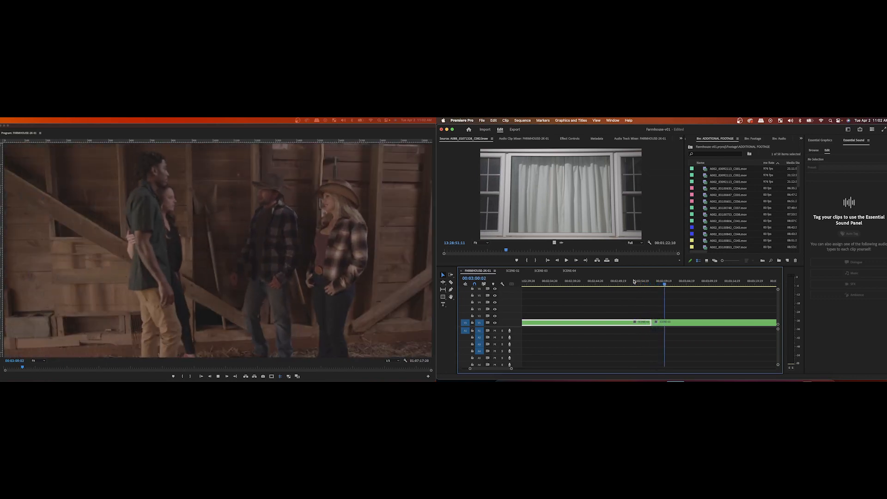
pyautogui.press('space')
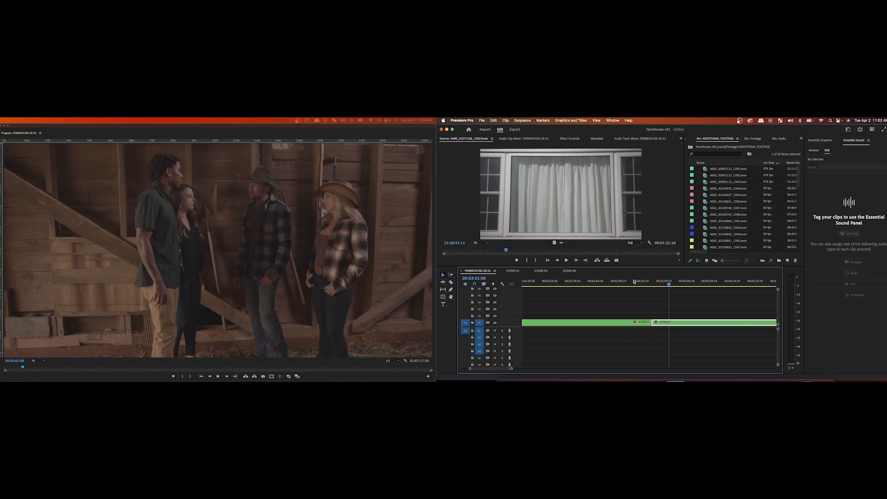
pyautogui.press('Delete')
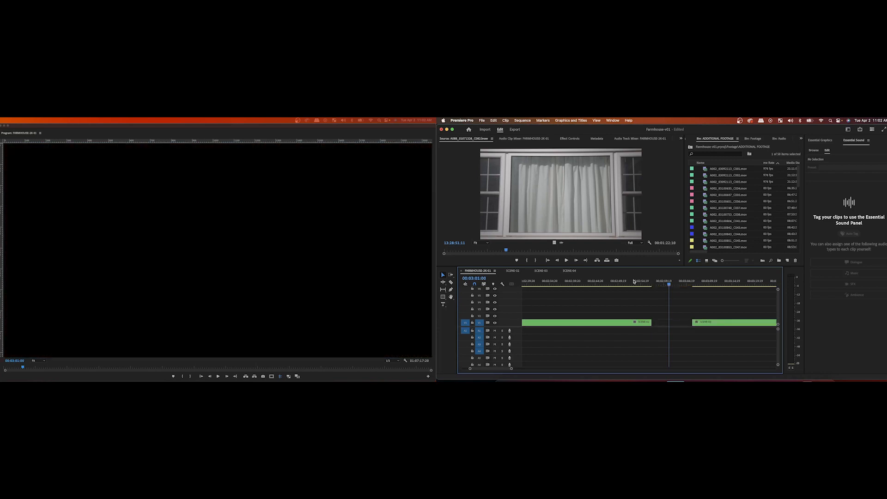
pyautogui.press('super+z')
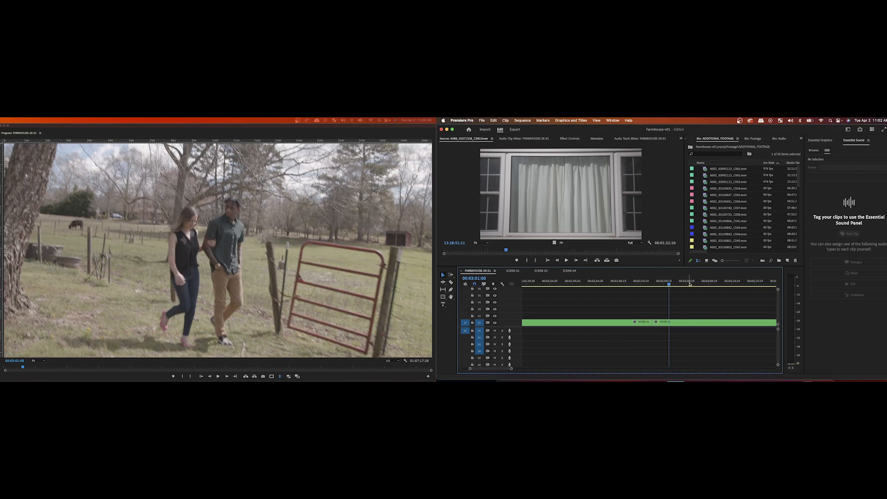
# Step: Split SCENE-03 at 00:03:03:05 as the tree trunk crosses, and remove the footage from there to 00:03:05:08 without leaving a gap
pyautogui.press('space')
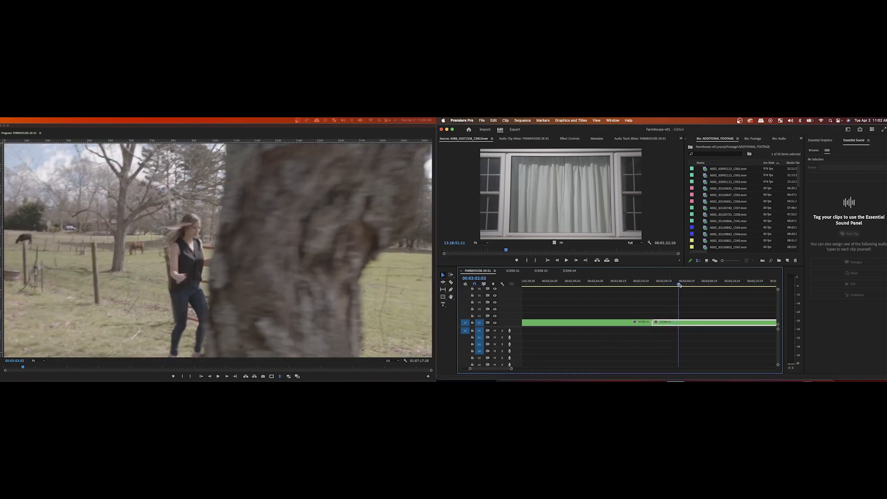
pyautogui.moveTo(683, 285); pyautogui.dragTo(652, 291)
pyautogui.press('space')
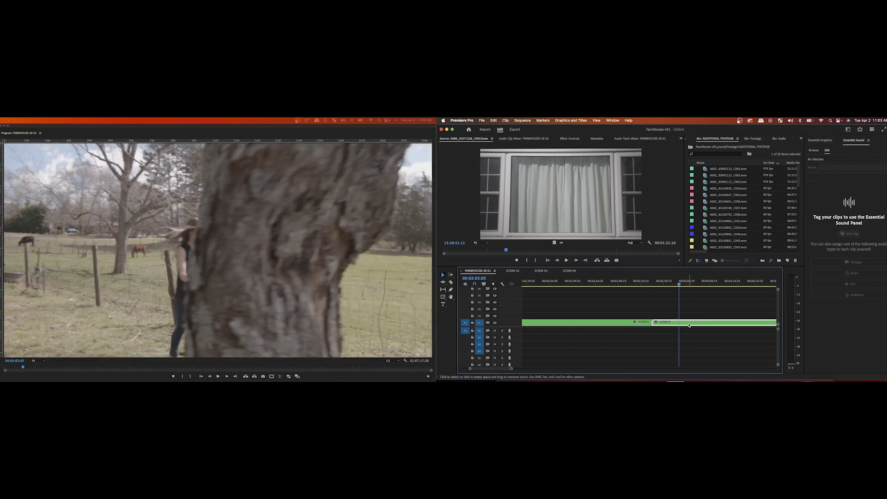
pyautogui.press('super+k')
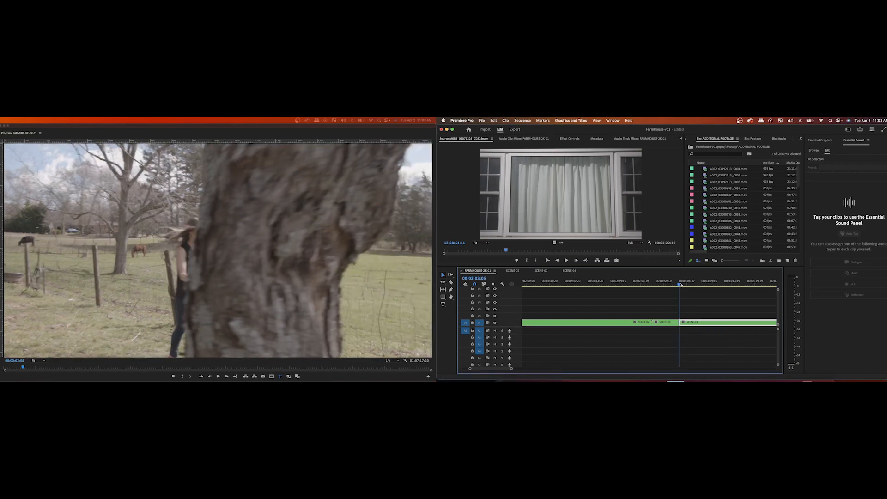
pyautogui.moveTo(680, 285); pyautogui.dragTo(689, 285)
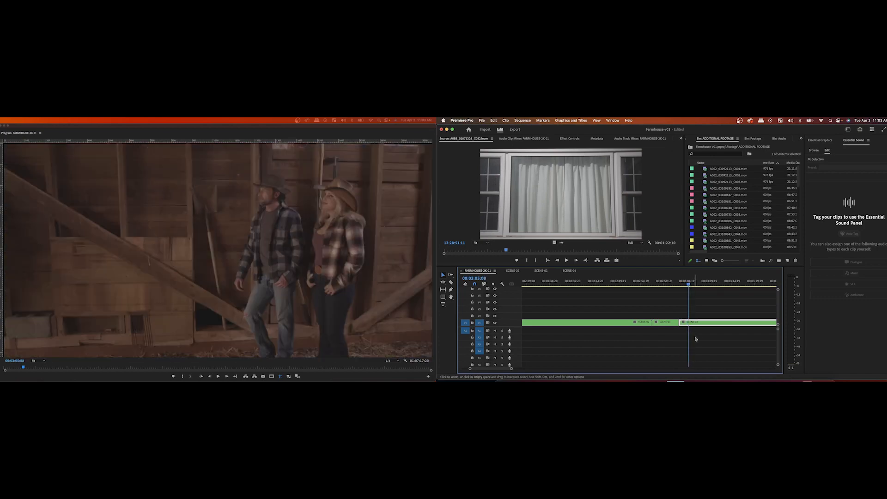
pyautogui.moveTo(700, 326)
pyautogui.mouseDown()
pyautogui.moveTo(710, 327)
pyautogui.moveTo(700, 326)
pyautogui.mouseUp()
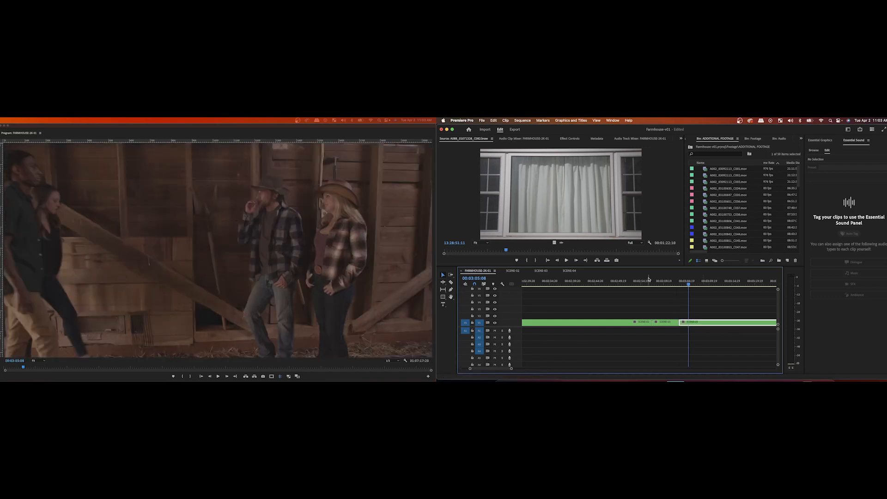
# Step: Play back the new cut from the gate walk into the barn, from SCENE-02's end to about 00:03:05:18
pyautogui.click(647, 283)
pyautogui.press('space')
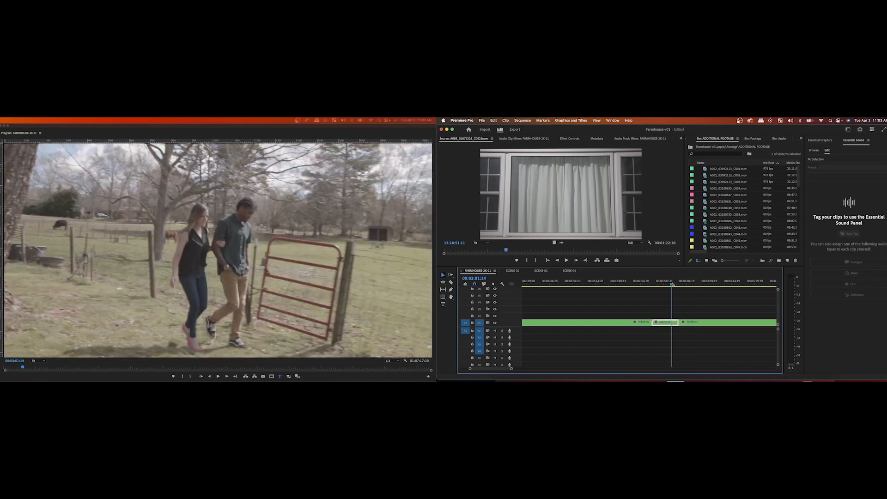
pyautogui.moveTo(677, 284)
pyautogui.mouseDown()
pyautogui.moveTo(670, 285)
pyautogui.moveTo(693, 290)
pyautogui.mouseUp()
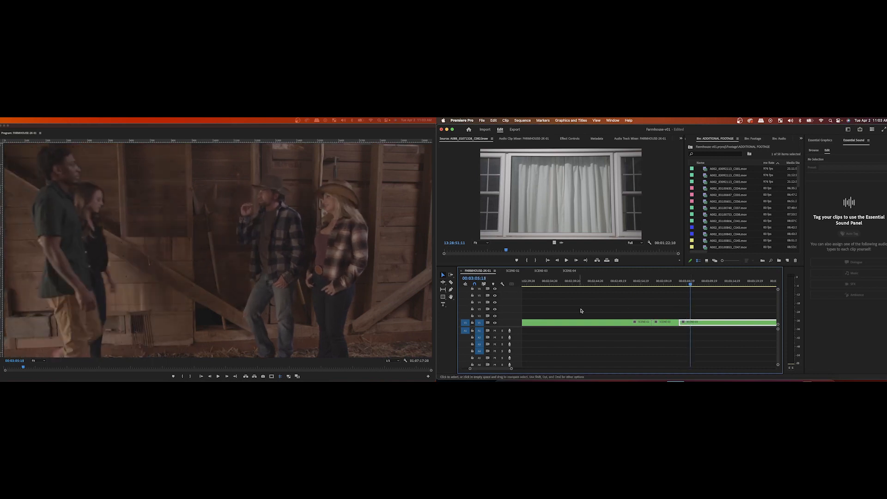
# Step: Examine SCENE-01 in the master sequence, scrubbing through the car arrival and the couples' meeting from about 00:00:27:02 to 00:01:17:09
pyautogui.hscroll(-5, 578, 305)
pyautogui.hscroll(-3, 581, 311)
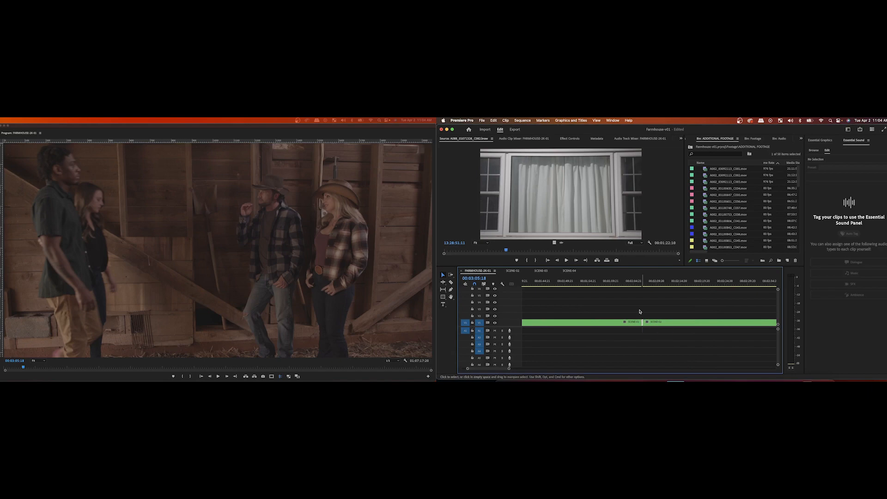
pyautogui.click(599, 283)
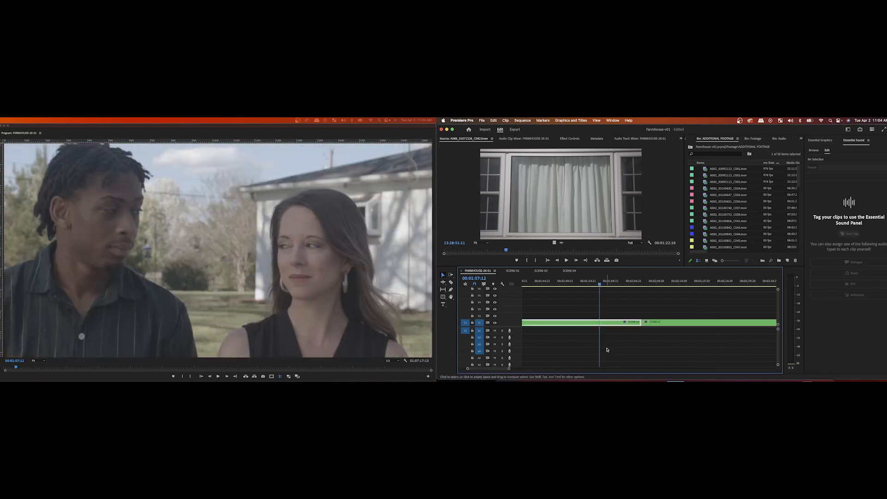
pyautogui.moveTo(508, 369); pyautogui.dragTo(558, 369)
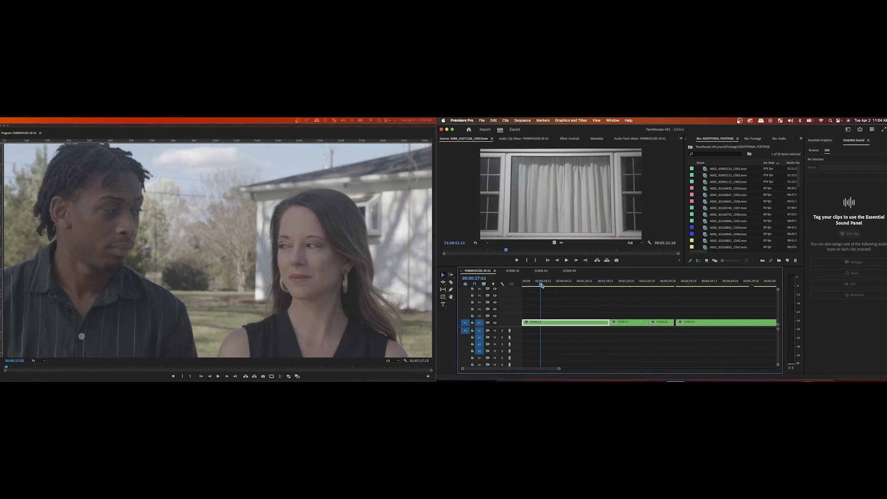
pyautogui.moveTo(545, 285); pyautogui.dragTo(556, 285)
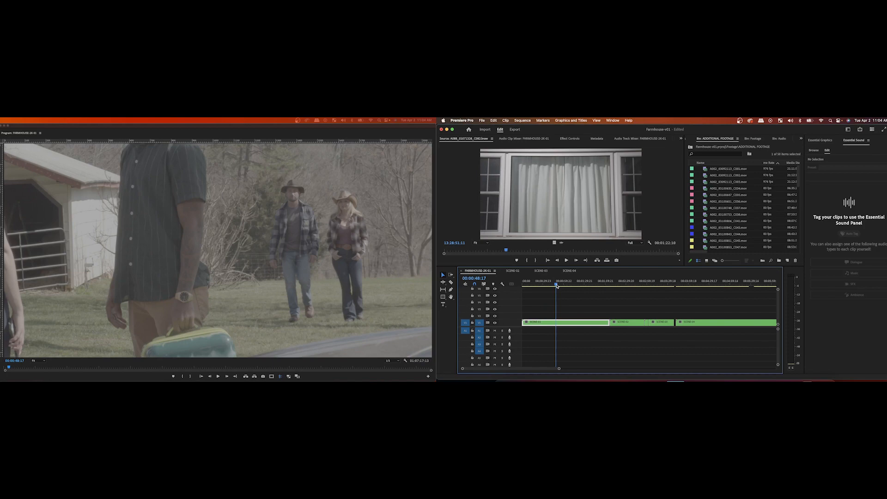
pyautogui.moveTo(557, 286); pyautogui.dragTo(548, 285)
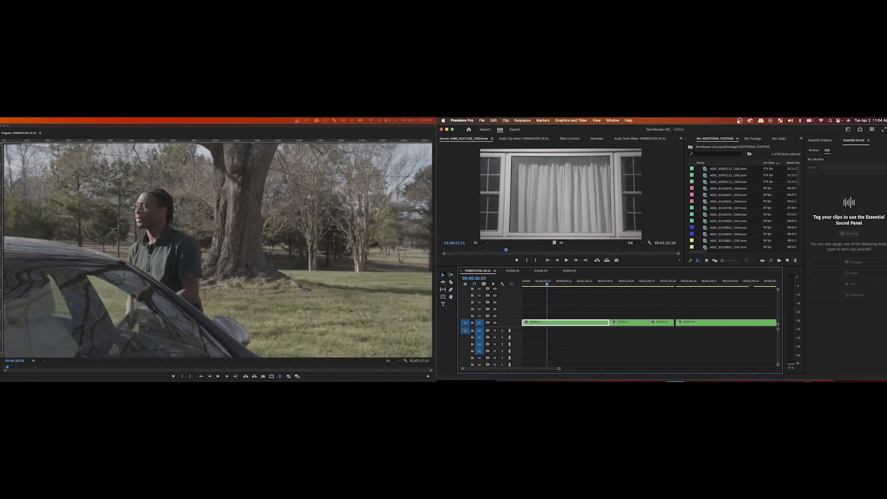
pyautogui.moveTo(548, 285); pyautogui.dragTo(556, 284)
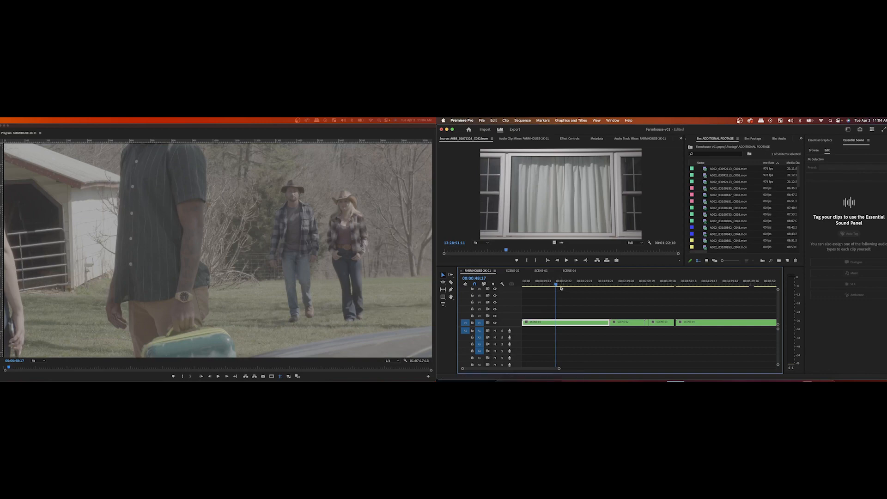
pyautogui.moveTo(556, 285); pyautogui.dragTo(558, 285)
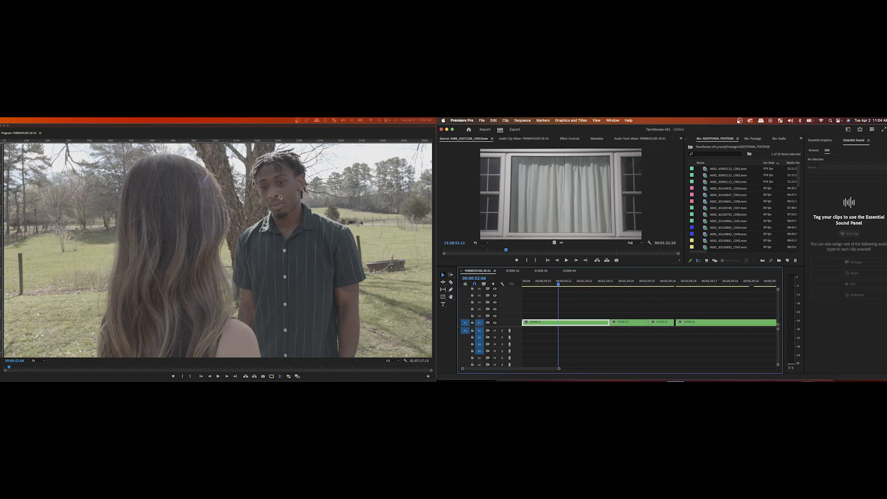
pyautogui.moveTo(559, 284); pyautogui.dragTo(562, 285)
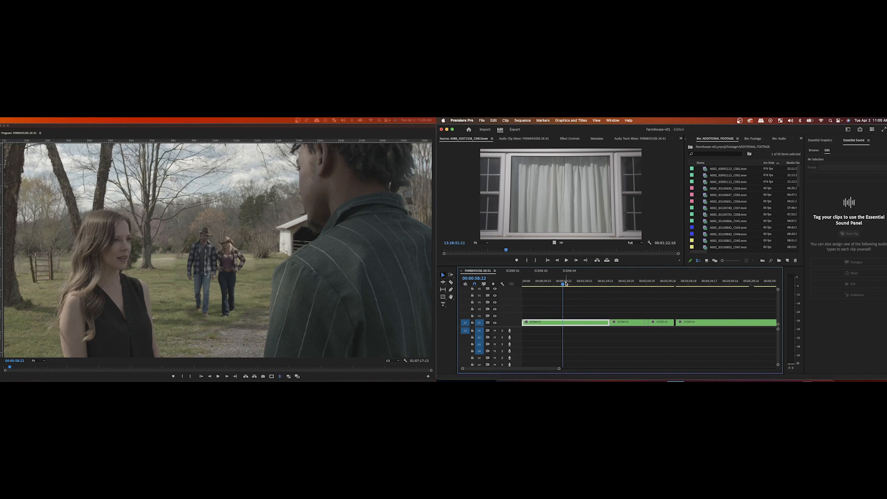
pyautogui.moveTo(565, 283); pyautogui.dragTo(575, 284)
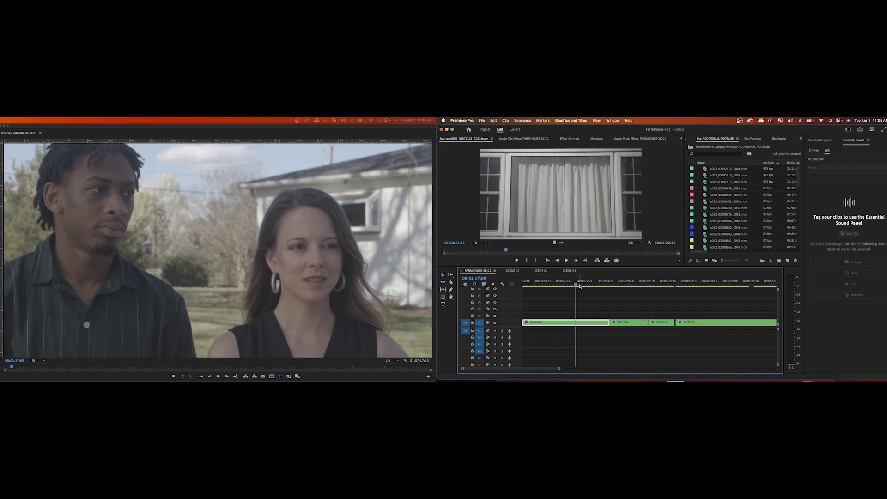
# Step: Examine SCENE-01's couples' meeting, scrubbing between the arrival at about 00:00:45:04 and the close-ups up to 00:01:59:00
pyautogui.moveTo(576, 285); pyautogui.dragTo(554, 287)
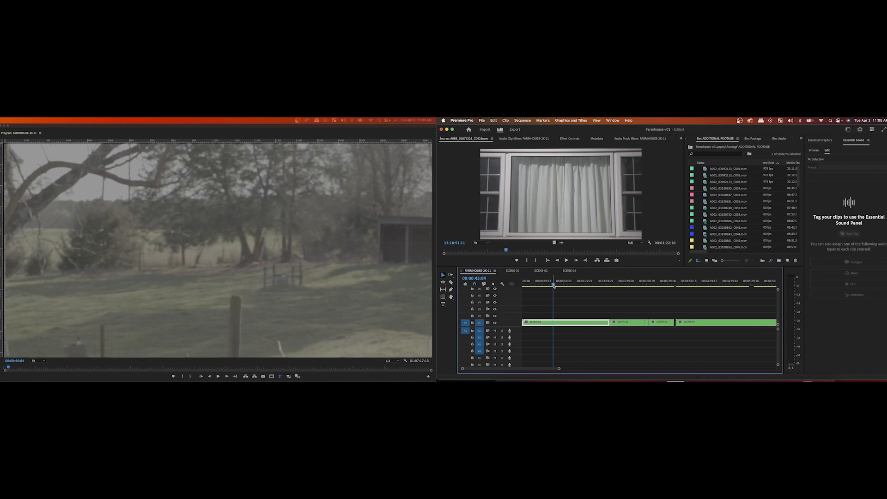
pyautogui.moveTo(554, 285); pyautogui.dragTo(605, 288)
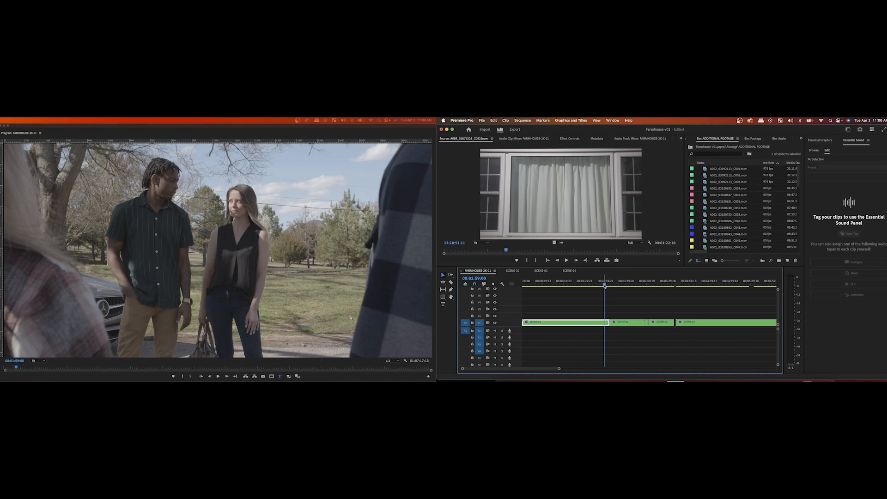
pyautogui.moveTo(605, 286); pyautogui.dragTo(603, 286)
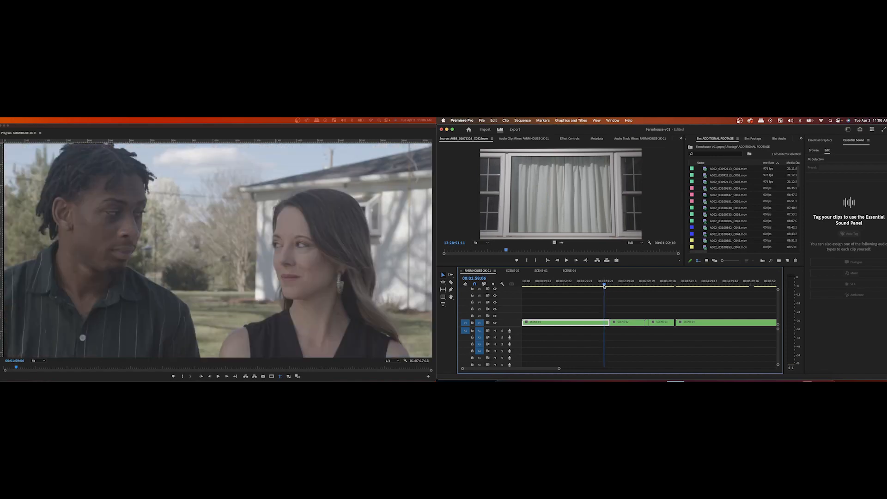
pyautogui.moveTo(603, 285); pyautogui.dragTo(603, 285)
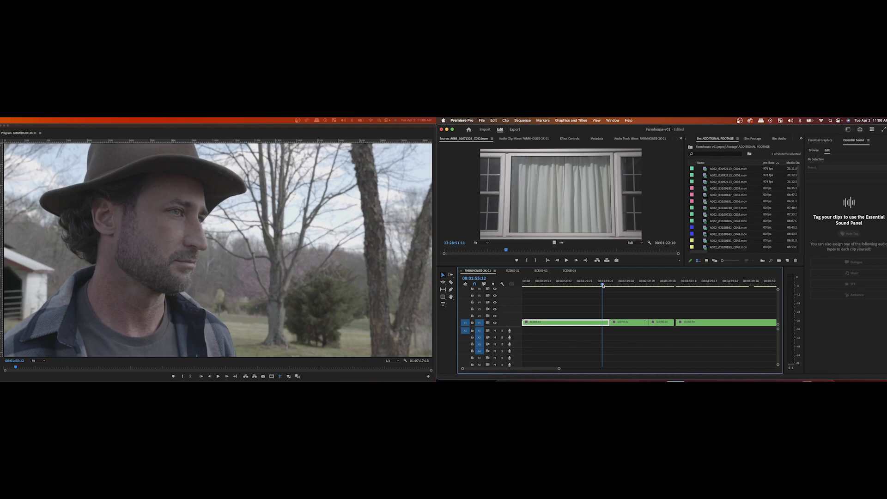
pyautogui.moveTo(603, 285); pyautogui.dragTo(556, 287)
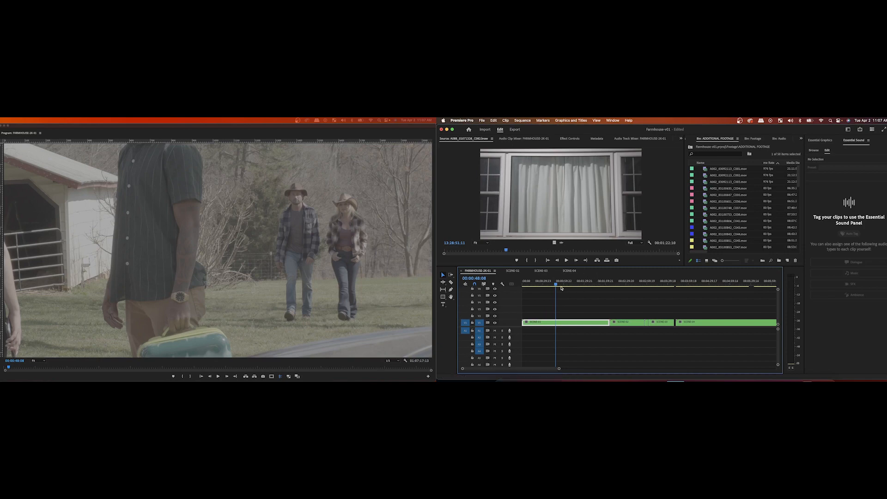
pyautogui.moveTo(556, 284); pyautogui.dragTo(566, 285)
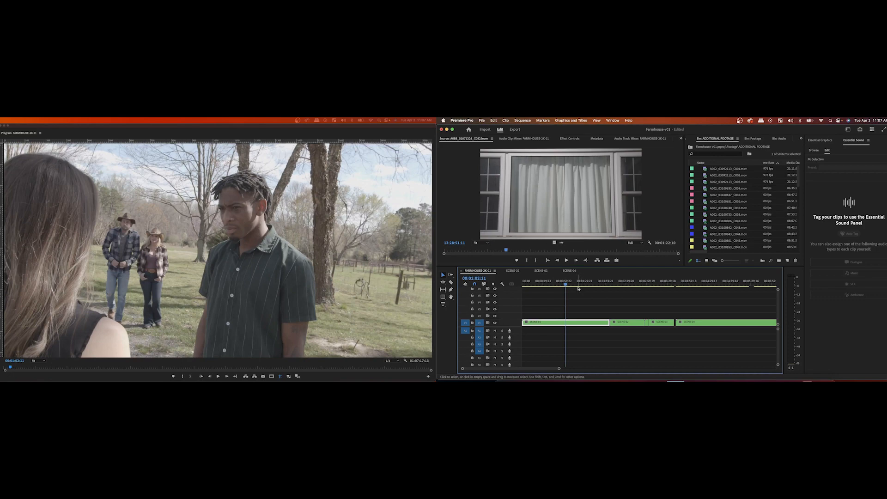
# Step: Review the cut into SCENE-02 at about 00:02:07:04, frame by frame and in playback through the couple's entrance to 00:02:14:23
pyautogui.moveTo(576, 286); pyautogui.dragTo(610, 284)
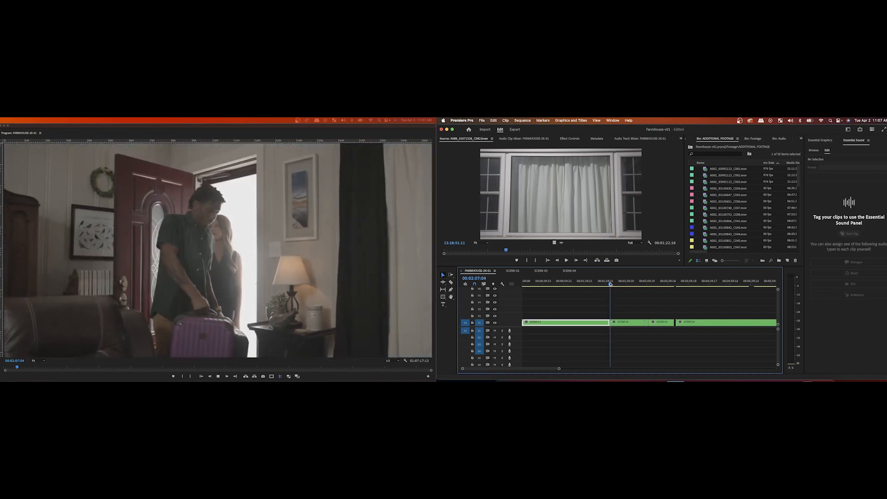
pyautogui.press('space')
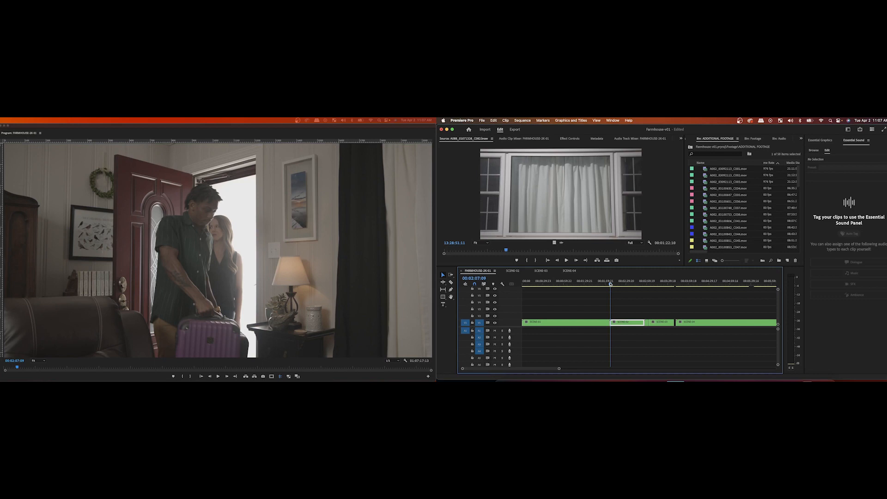
pyautogui.press('Left')
pyautogui.press('Left')
pyautogui.press('Left')
pyautogui.press('Left')
pyautogui.press('Left')
pyautogui.press('Left')
pyautogui.press('Left')
pyautogui.press('Left')
pyautogui.press('Left')
pyautogui.press('Left')
pyautogui.press('Left')
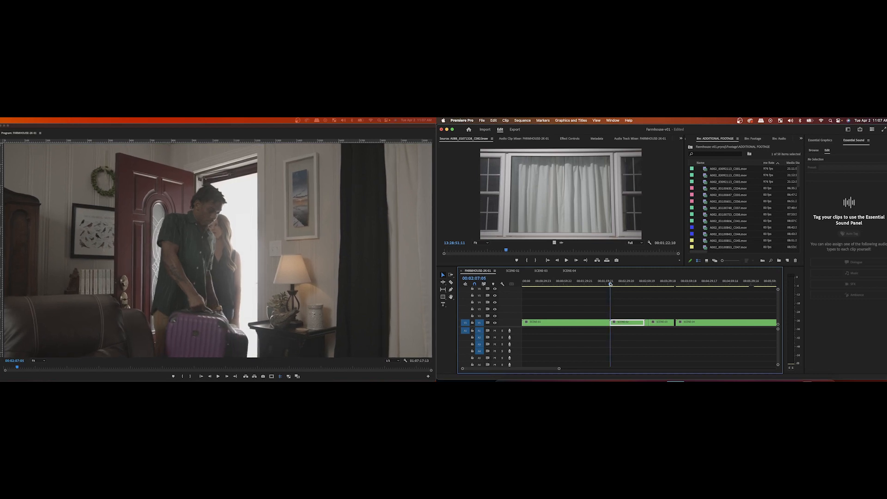
pyautogui.press('Left')
pyautogui.press('Left')
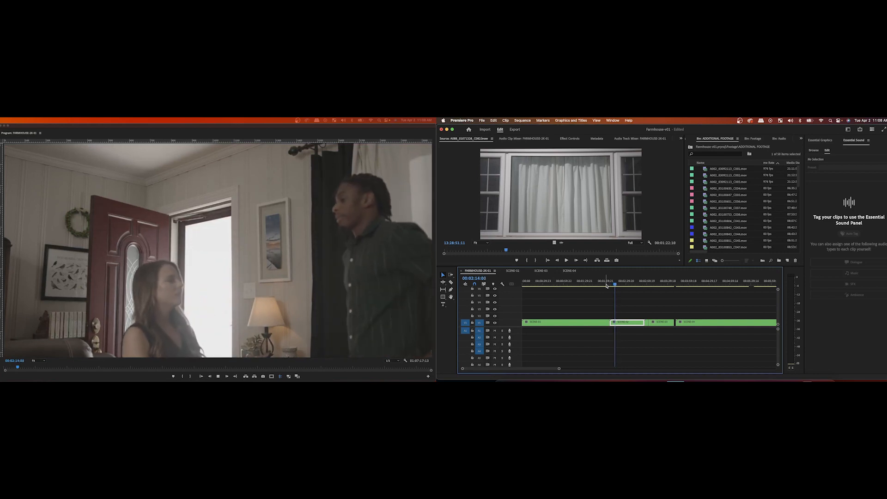
pyautogui.press('space')
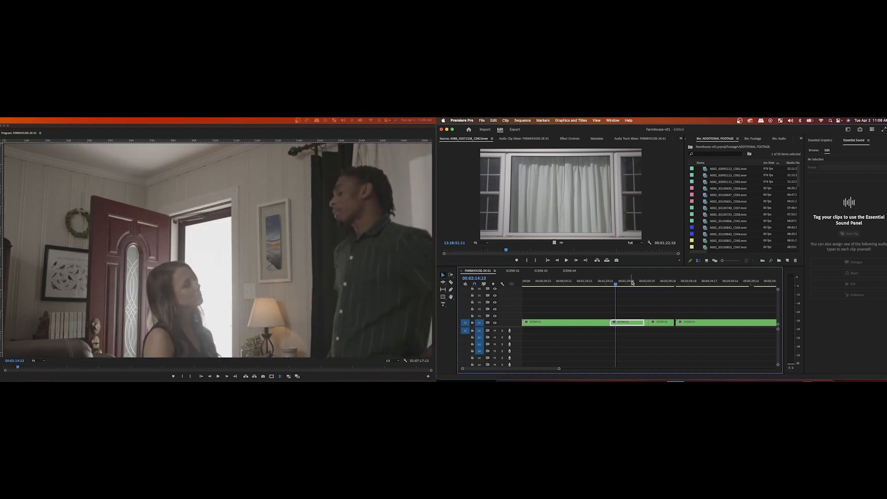
# Step: Skim SCENE-03 and SCENE-04, and scrub through SCENE-05's living room footage to about 00:36:06:15 and back to 00:30:34:01
pyautogui.moveTo(634, 284); pyautogui.dragTo(652, 285)
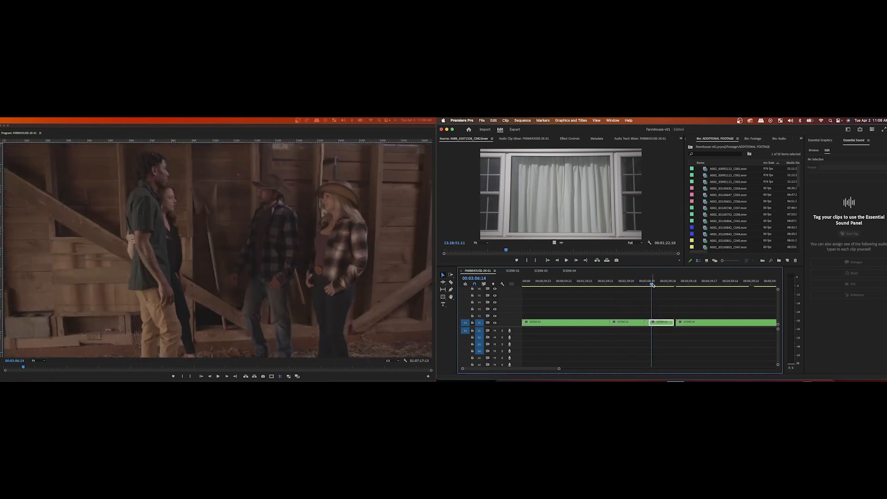
pyautogui.click(681, 284)
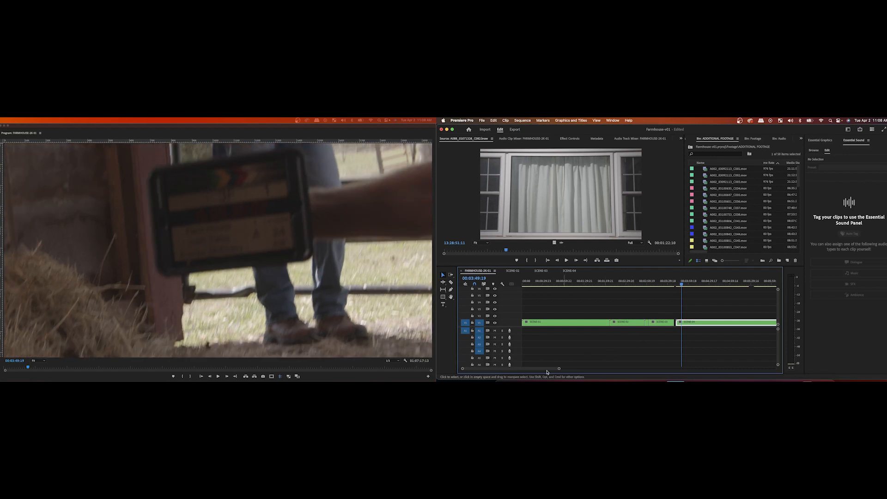
pyautogui.moveTo(559, 370); pyautogui.dragTo(770, 365)
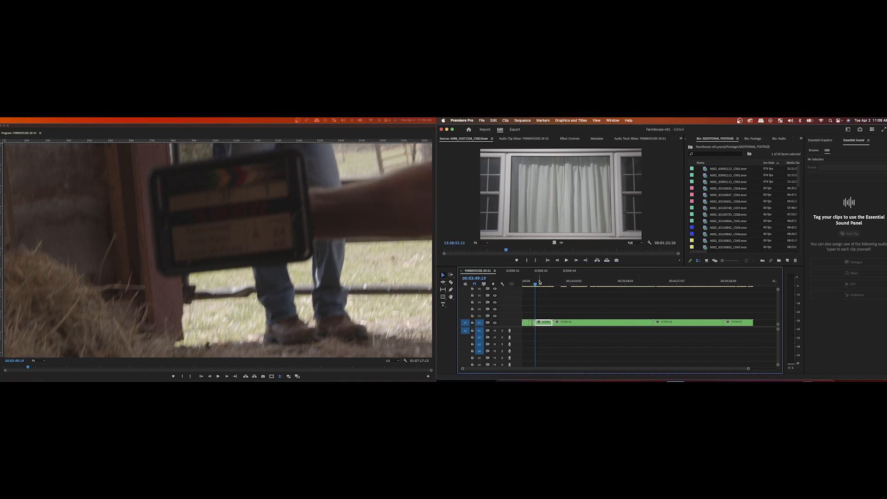
pyautogui.click(538, 284)
pyautogui.moveTo(538, 284); pyautogui.dragTo(587, 287)
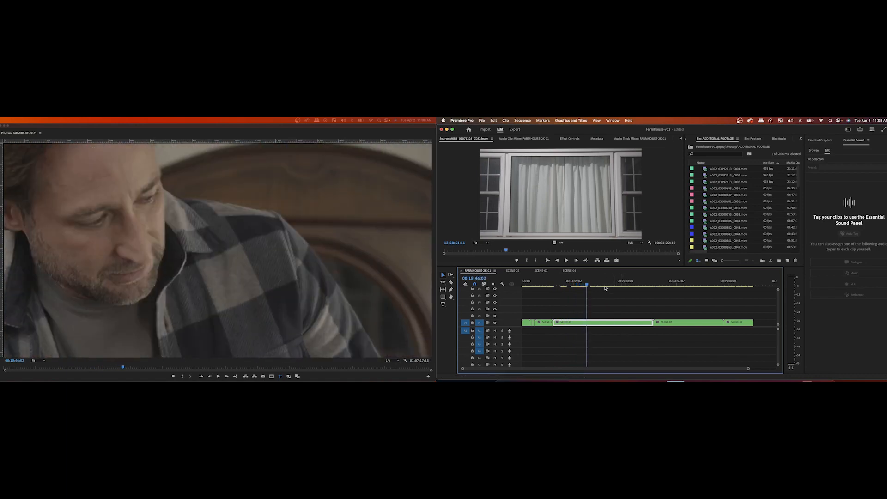
pyautogui.moveTo(598, 286); pyautogui.dragTo(622, 286)
pyautogui.click(641, 286)
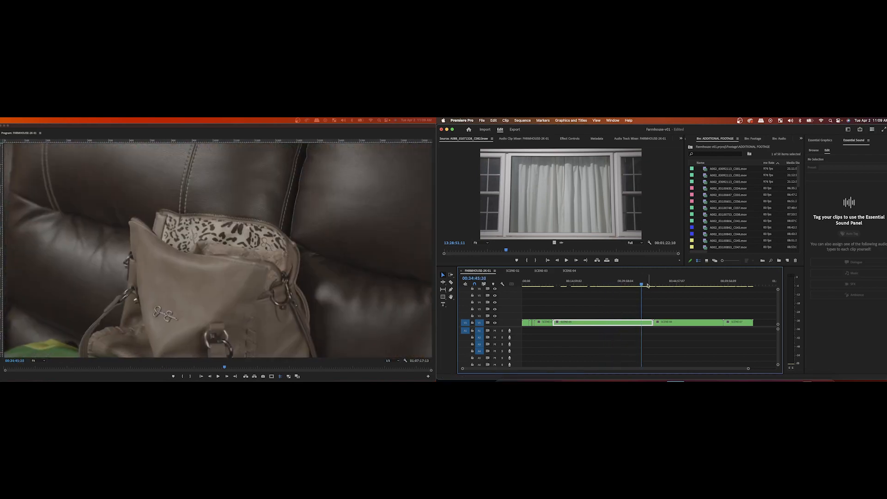
pyautogui.moveTo(645, 286); pyautogui.dragTo(645, 286)
pyautogui.press('space')
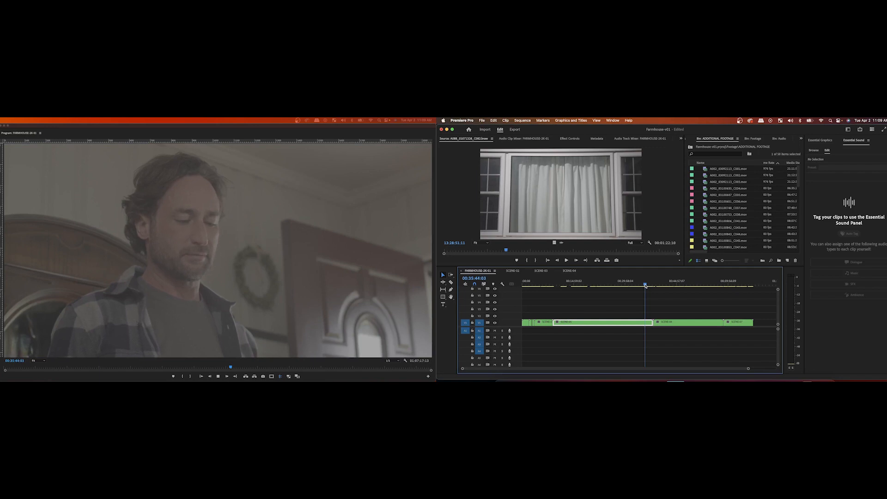
pyautogui.click(647, 286)
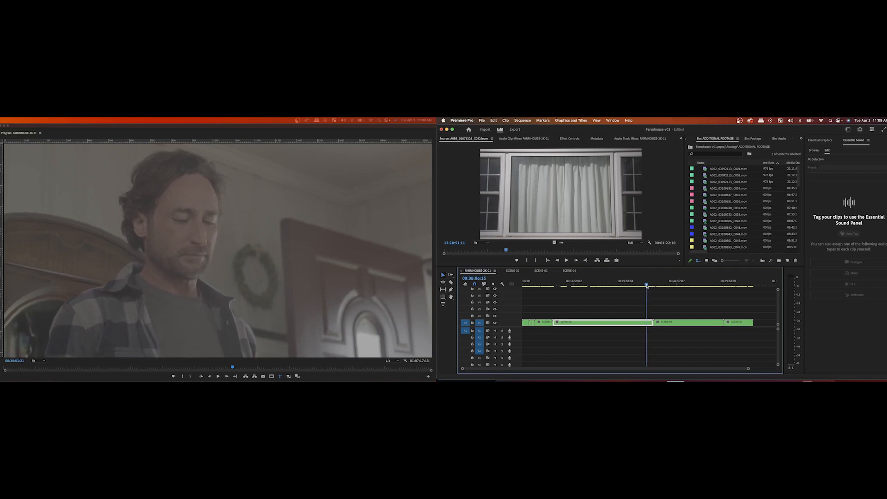
pyautogui.moveTo(646, 286); pyautogui.dragTo(627, 288)
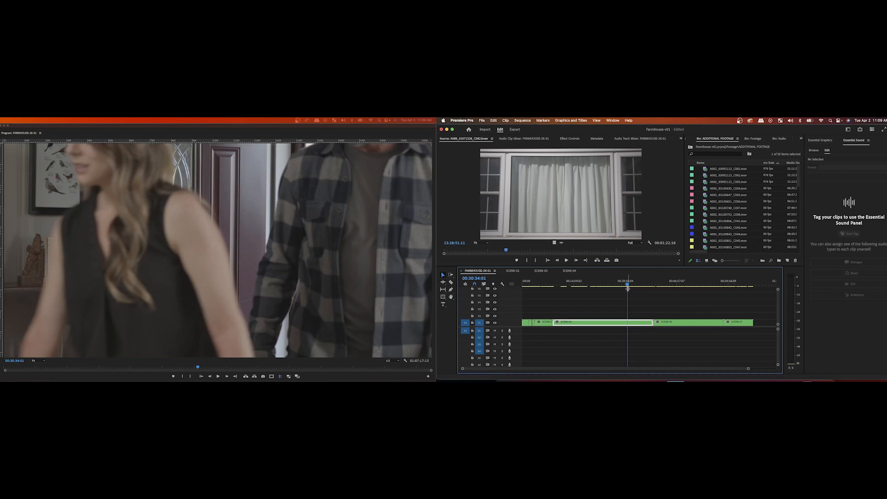
# Step: Sample shots across SCENE-04 to SCENE-07 to compare the living room scenes with the outdoor fence and tree footage, up to 01:00:11:01
pyautogui.click(551, 285)
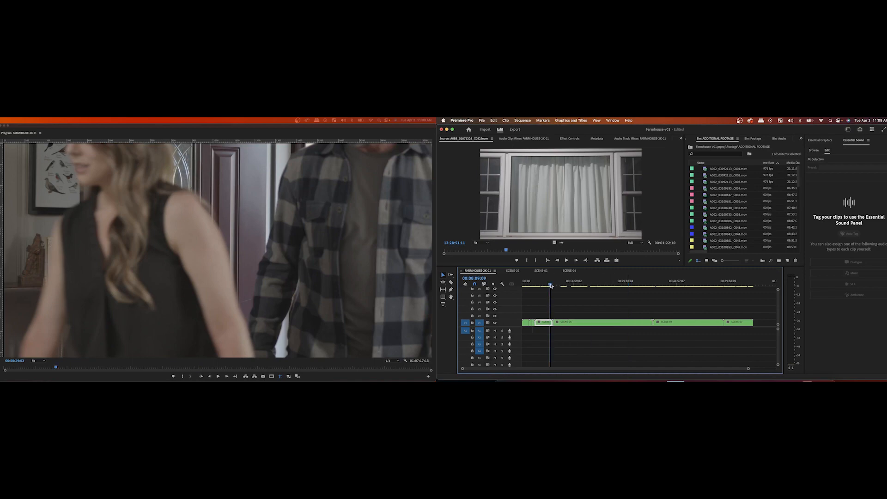
pyautogui.moveTo(550, 284); pyautogui.dragTo(575, 286)
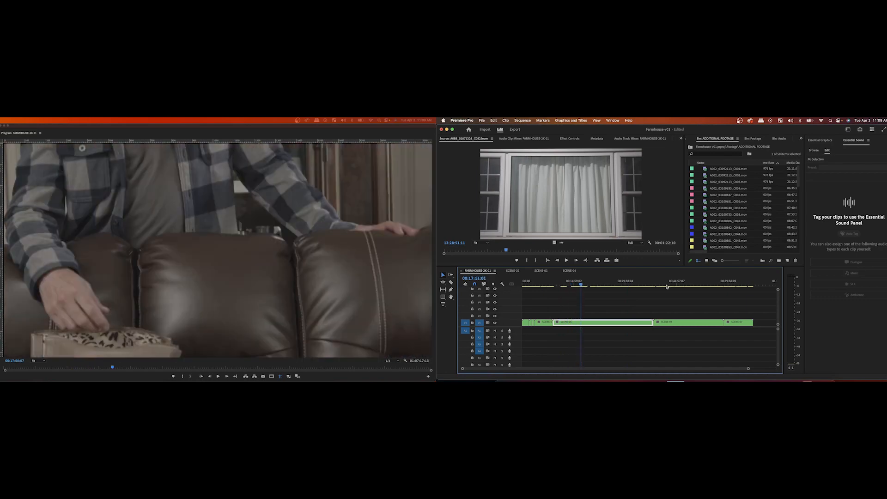
pyautogui.click(667, 282)
pyautogui.moveTo(668, 281); pyautogui.dragTo(673, 283)
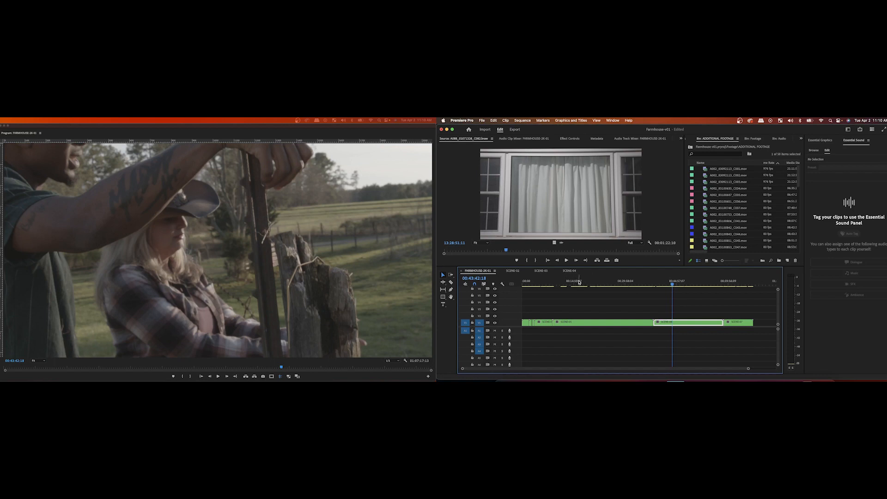
pyautogui.click(572, 283)
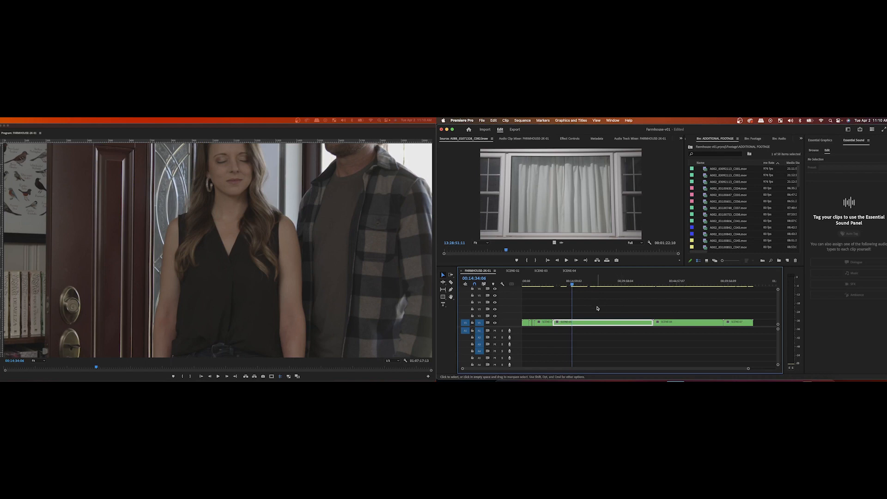
pyautogui.click(589, 284)
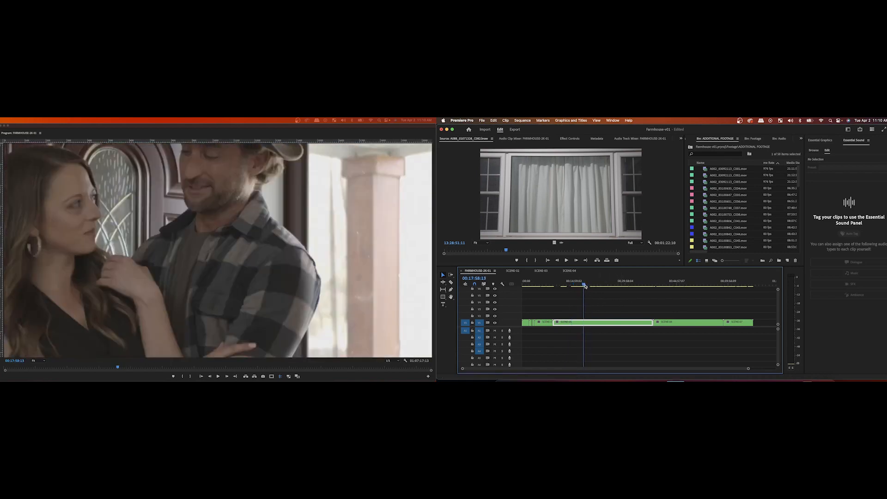
pyautogui.click(659, 283)
pyautogui.click(683, 284)
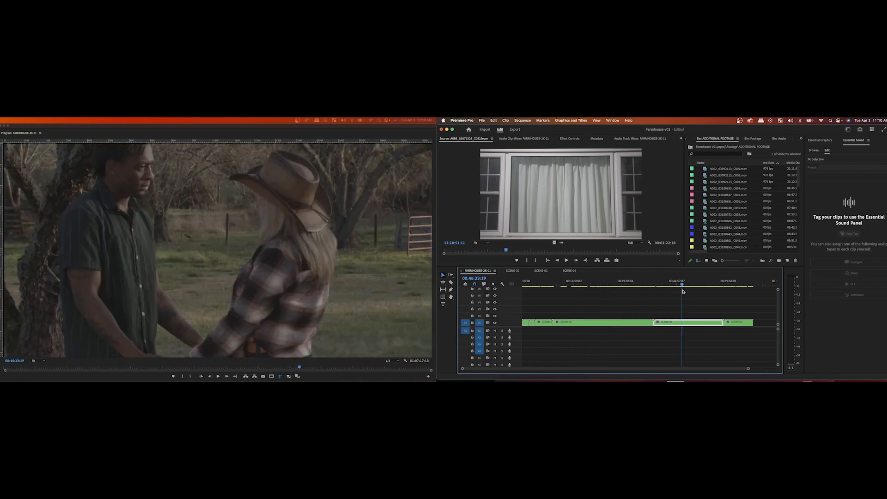
pyautogui.moveTo(684, 291); pyautogui.dragTo(684, 289)
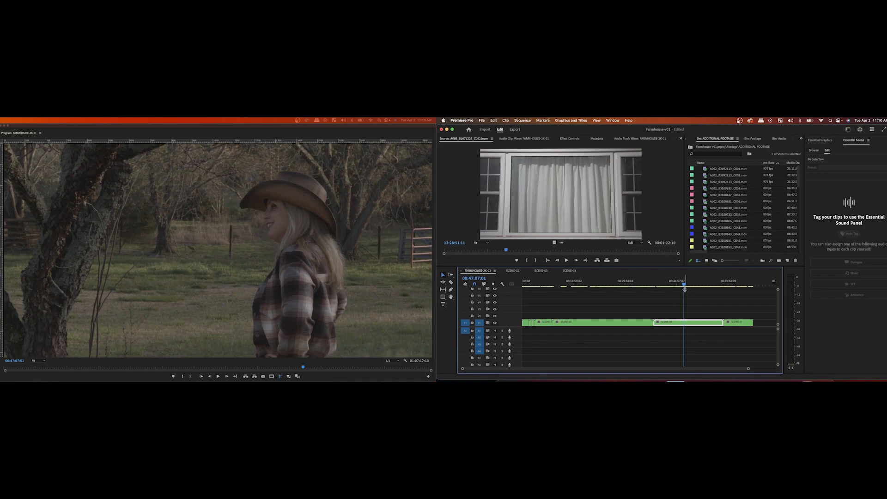
pyautogui.click(726, 283)
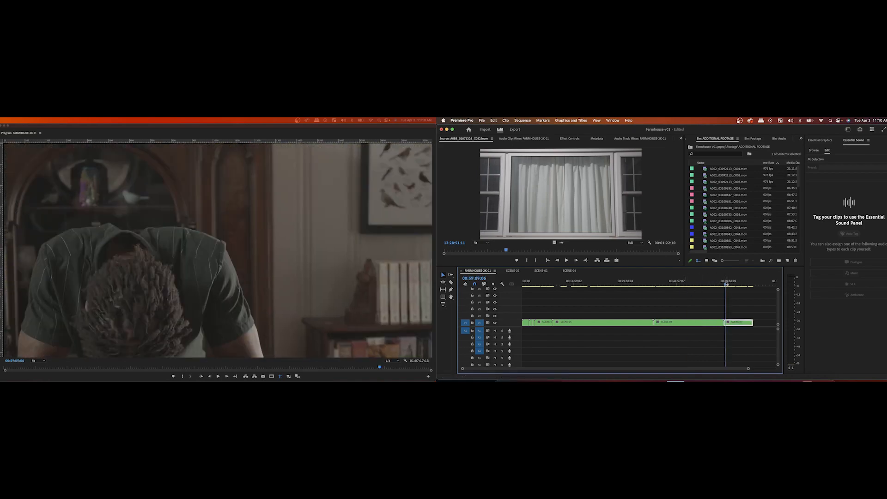
pyautogui.click(604, 283)
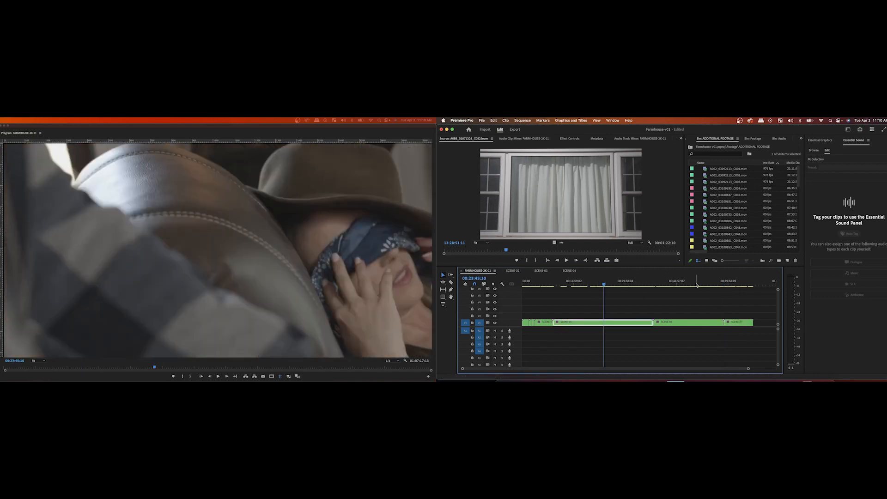
pyautogui.click(729, 283)
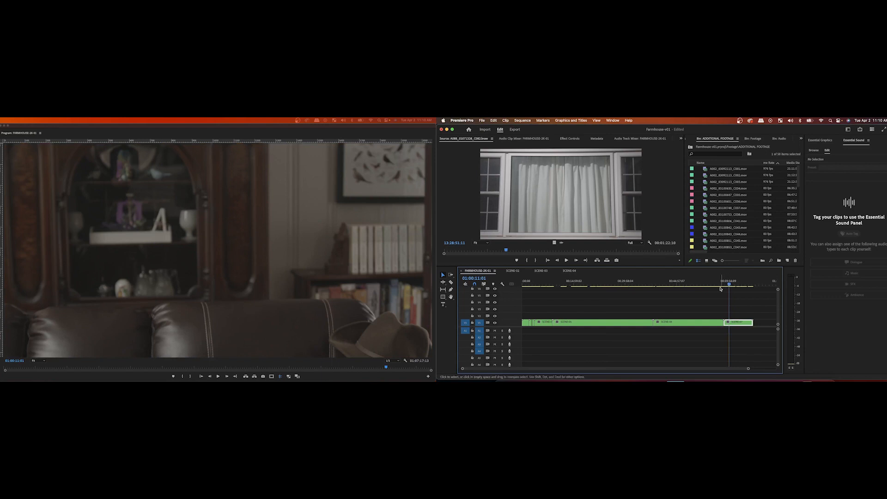
# Step: Return the playhead to SCENE-03's barn shot at 00:03:29:05, with the first scenes shown in detail in the timeline
pyautogui.hscroll(2, 721, 289)
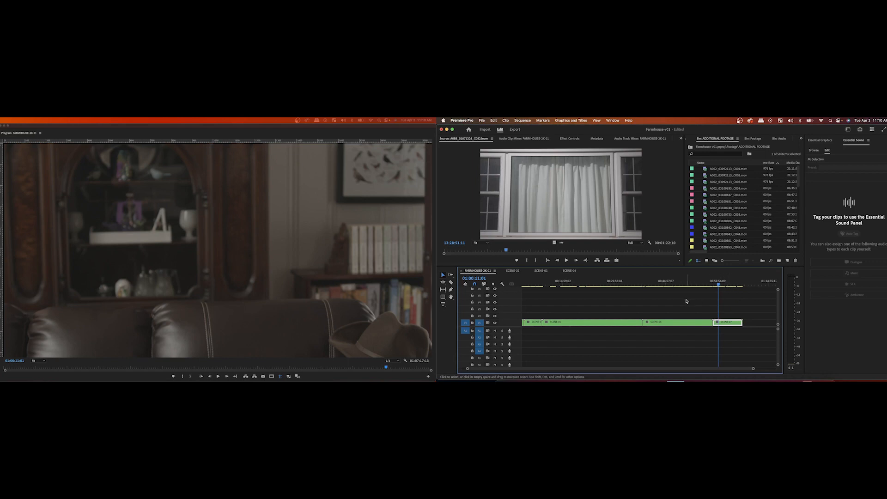
pyautogui.hscroll(-2, 685, 301)
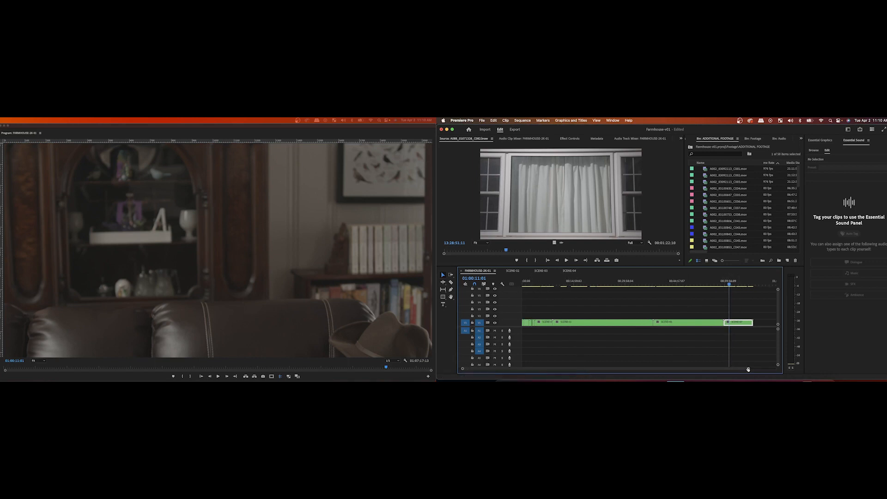
pyautogui.scroll(3, 681, 372)
pyautogui.scroll(-5, 681, 373)
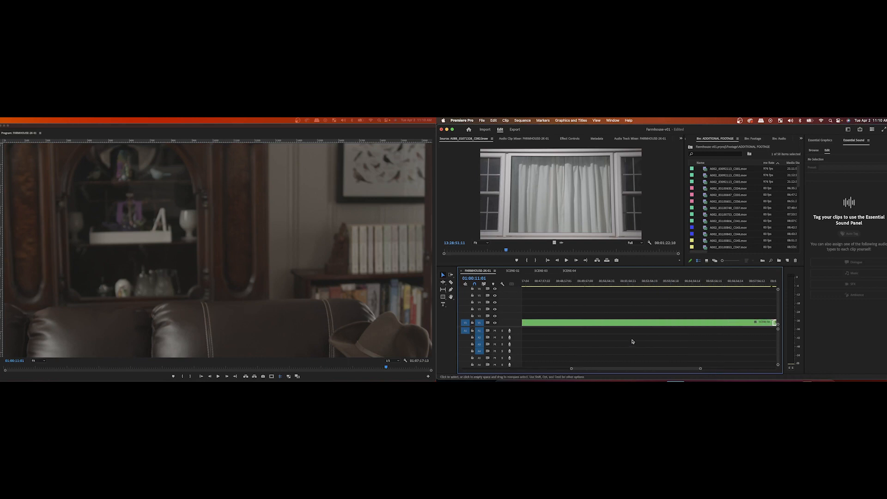
pyautogui.click(598, 281)
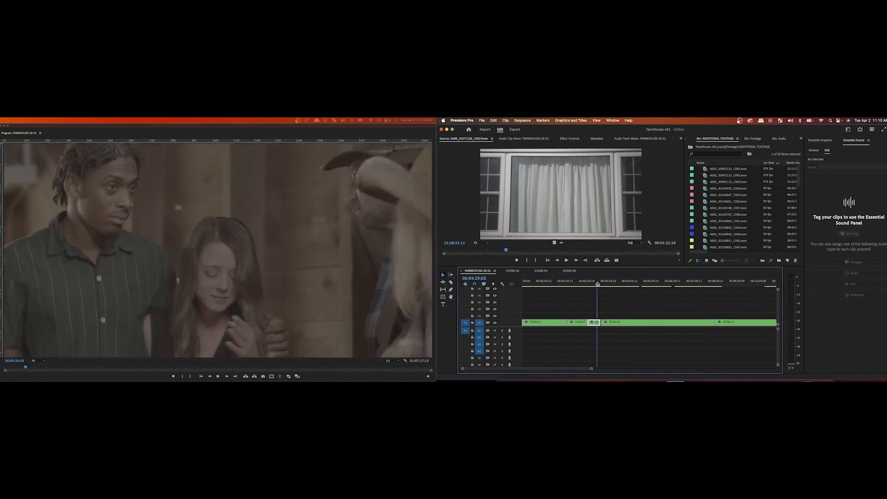